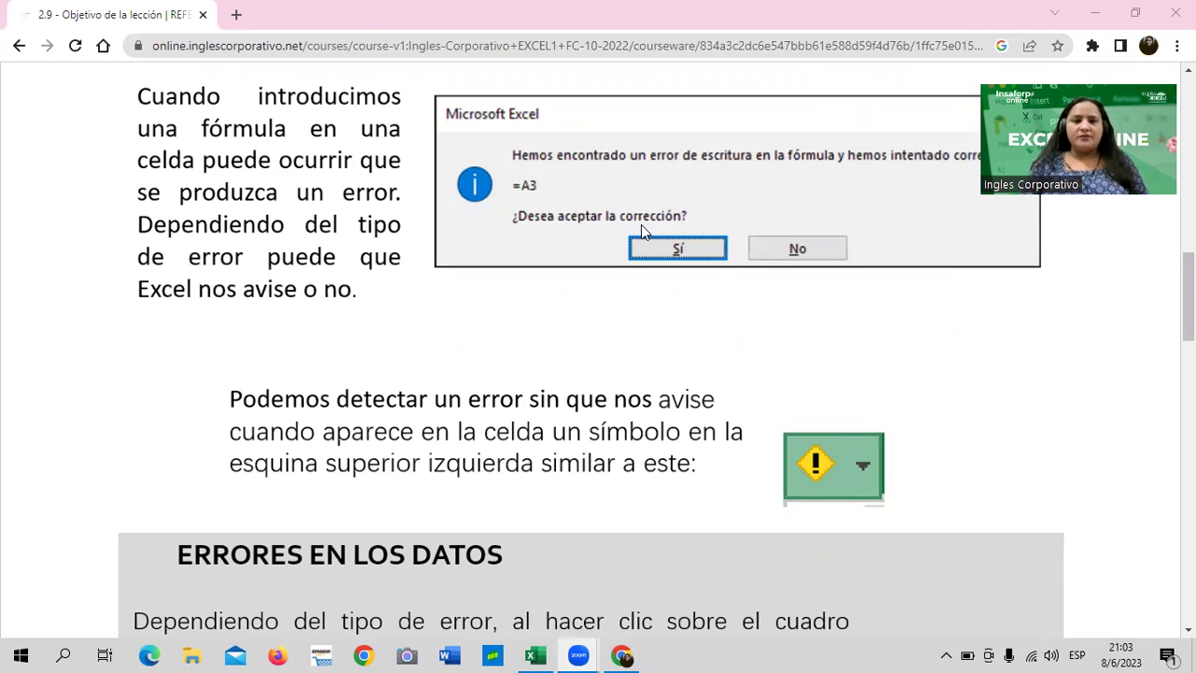
Bring the Fórmulas y funciones básicas workbook forward on its Operaciones básicas sheet
scroll(641, 225, "up", 4)
scroll(624, 250, "up", 4)
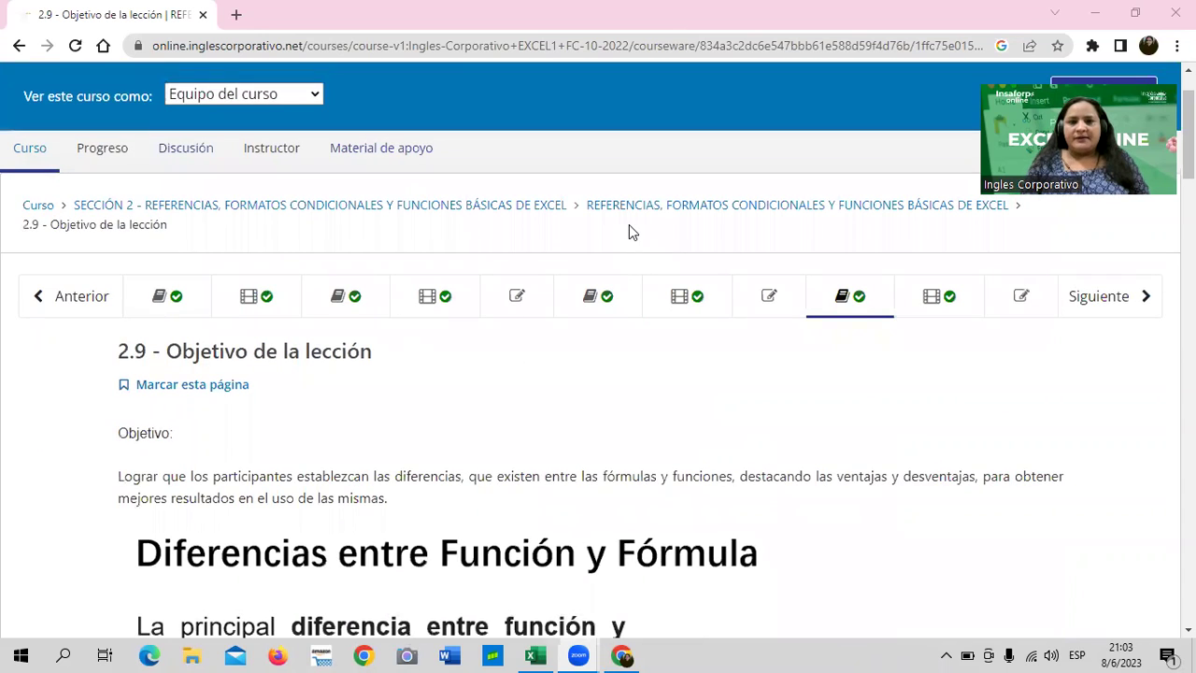
scroll(630, 226, "up", 1)
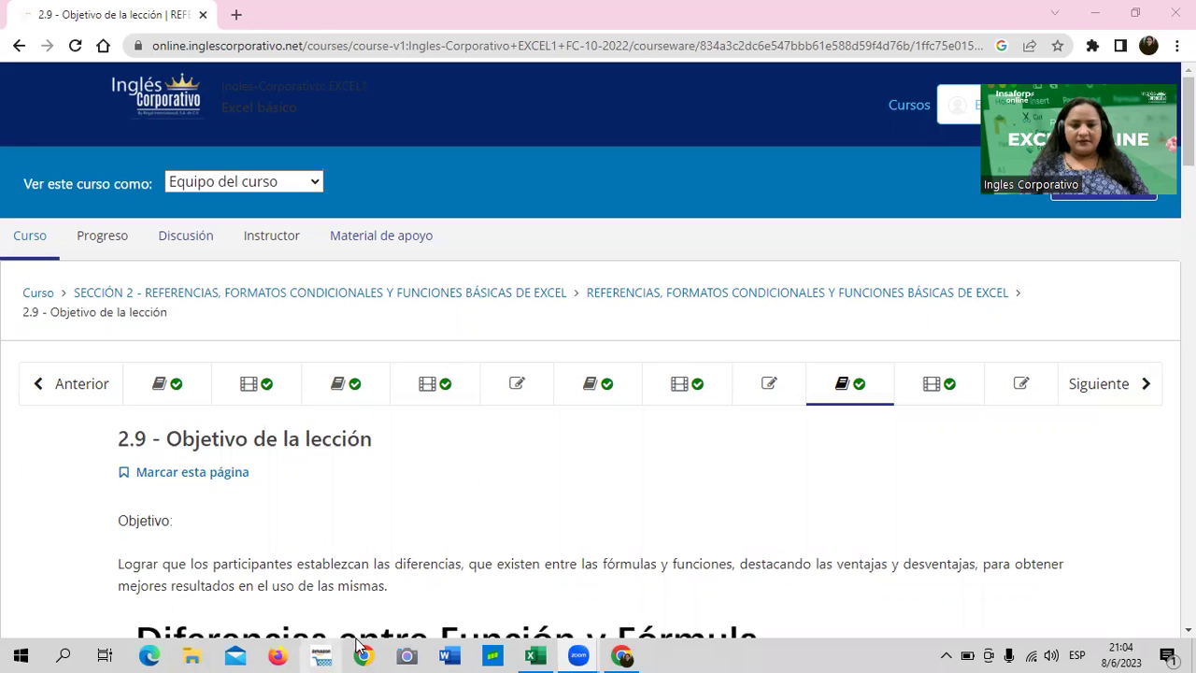
mouse_move(530, 653)
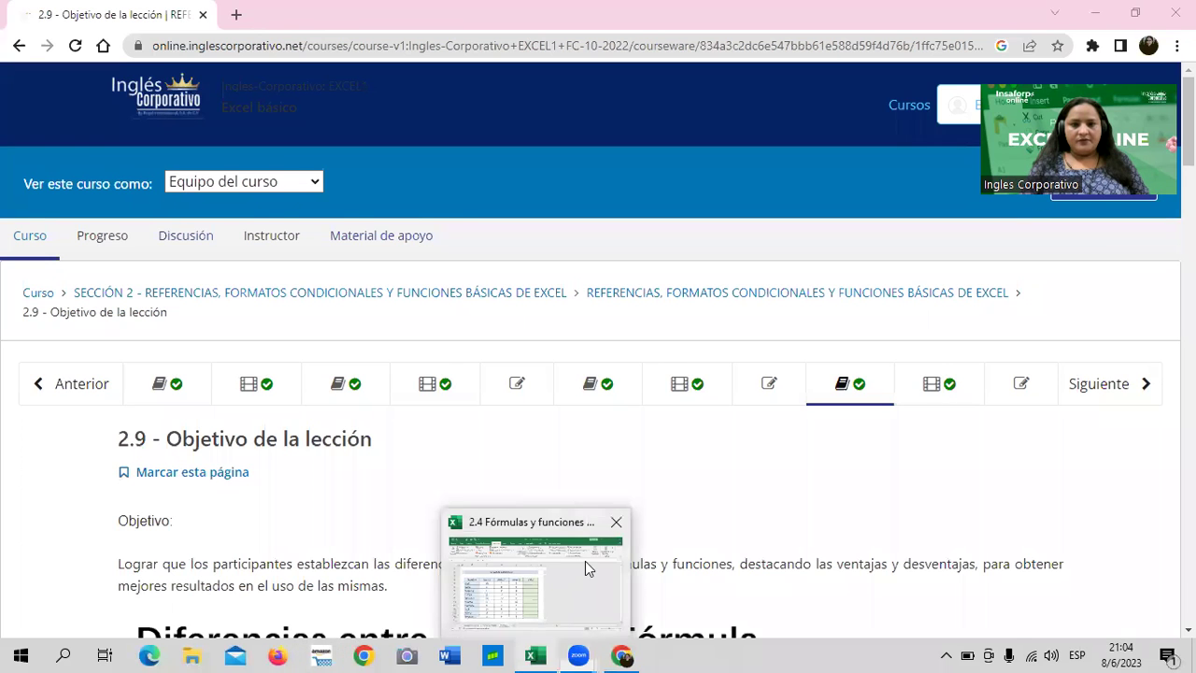
left_click(585, 561)
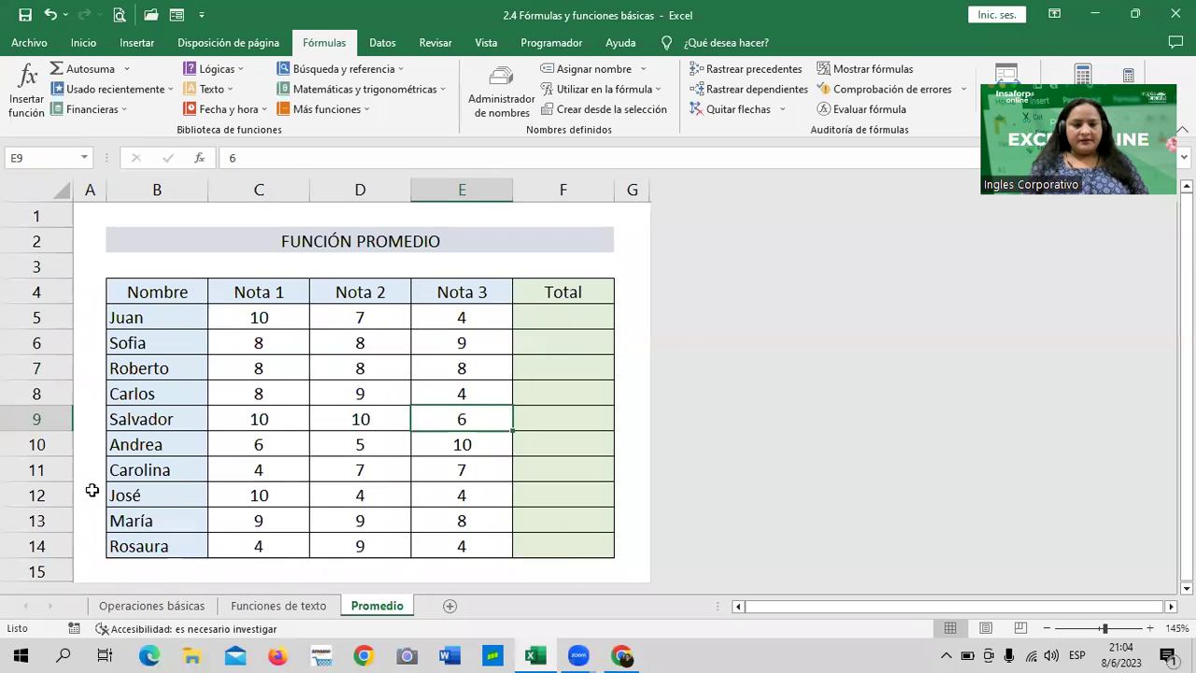
left_click(149, 604)
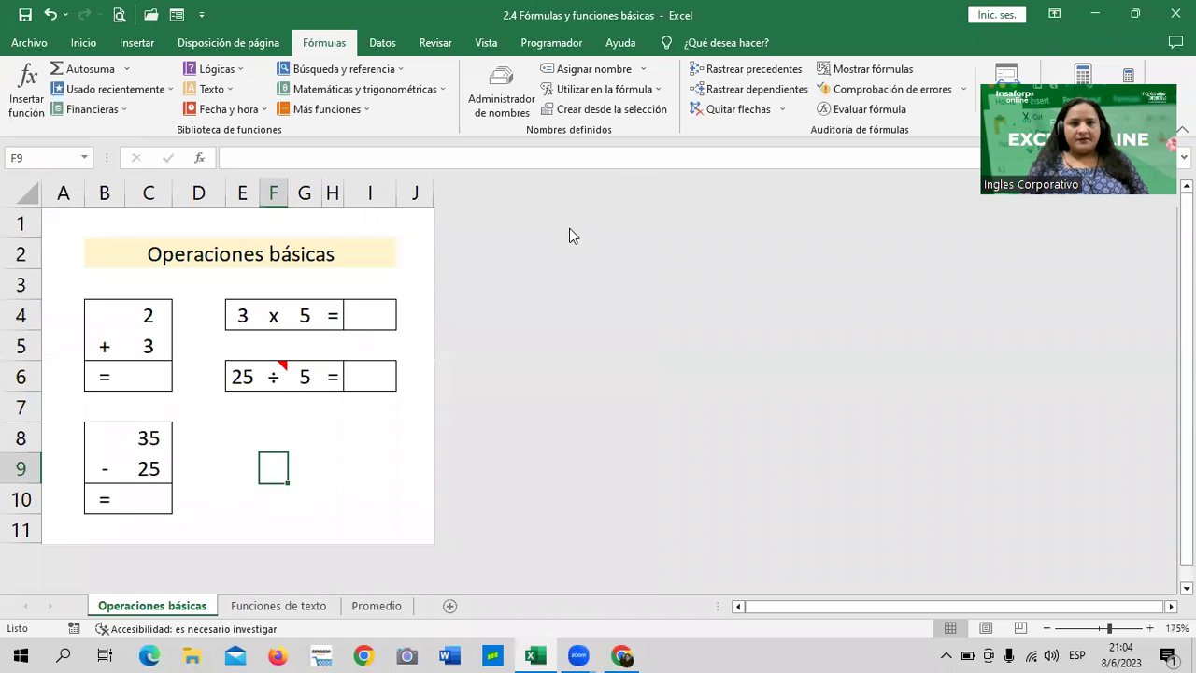
Check cells J9, C5, C10, G6, G4 and E4, then move to the Funciones de texto sheet
left_click(400, 455)
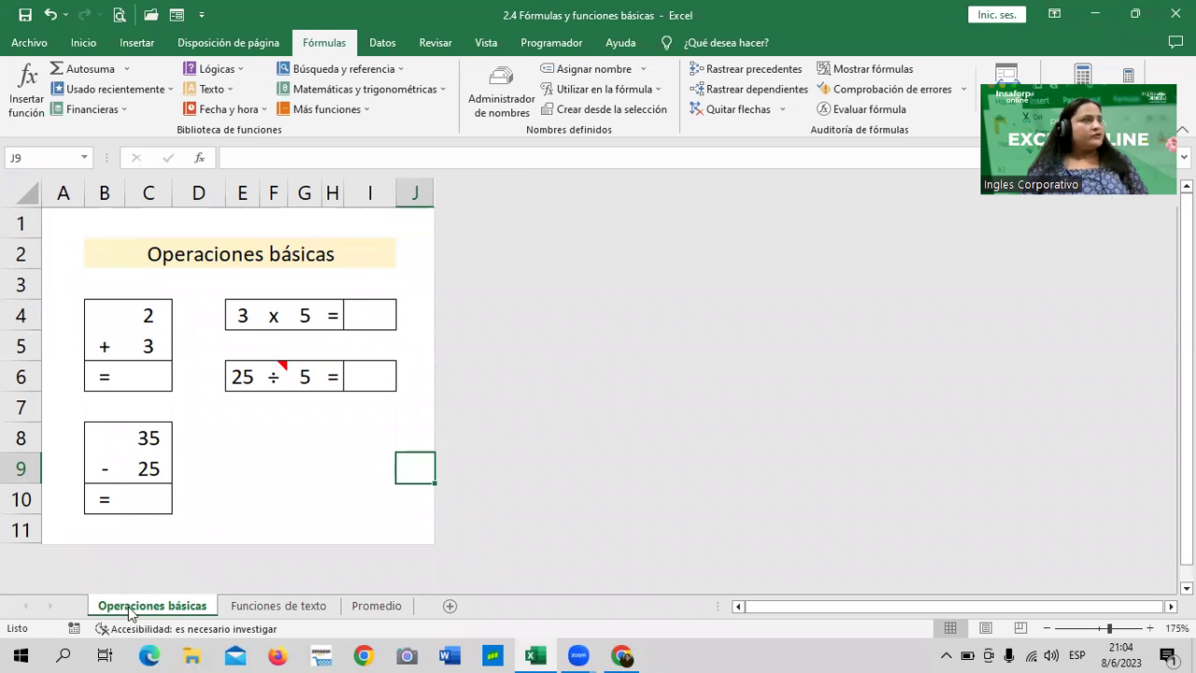
left_click(266, 271)
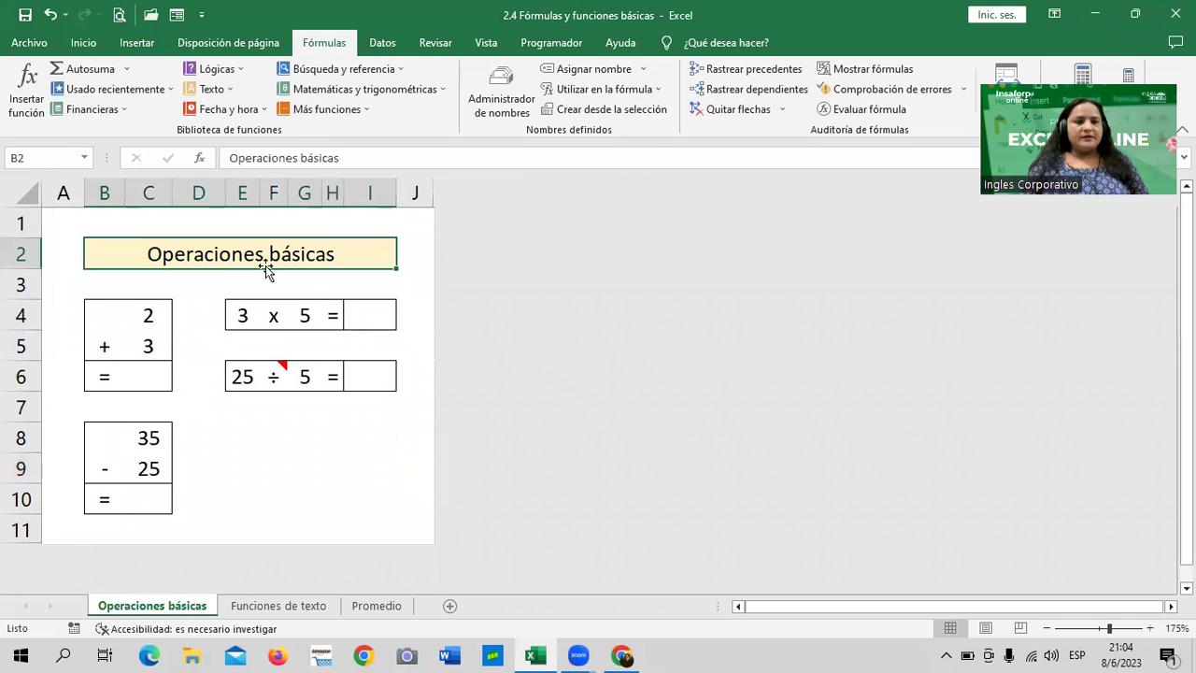
left_click(148, 345)
left_click(146, 499)
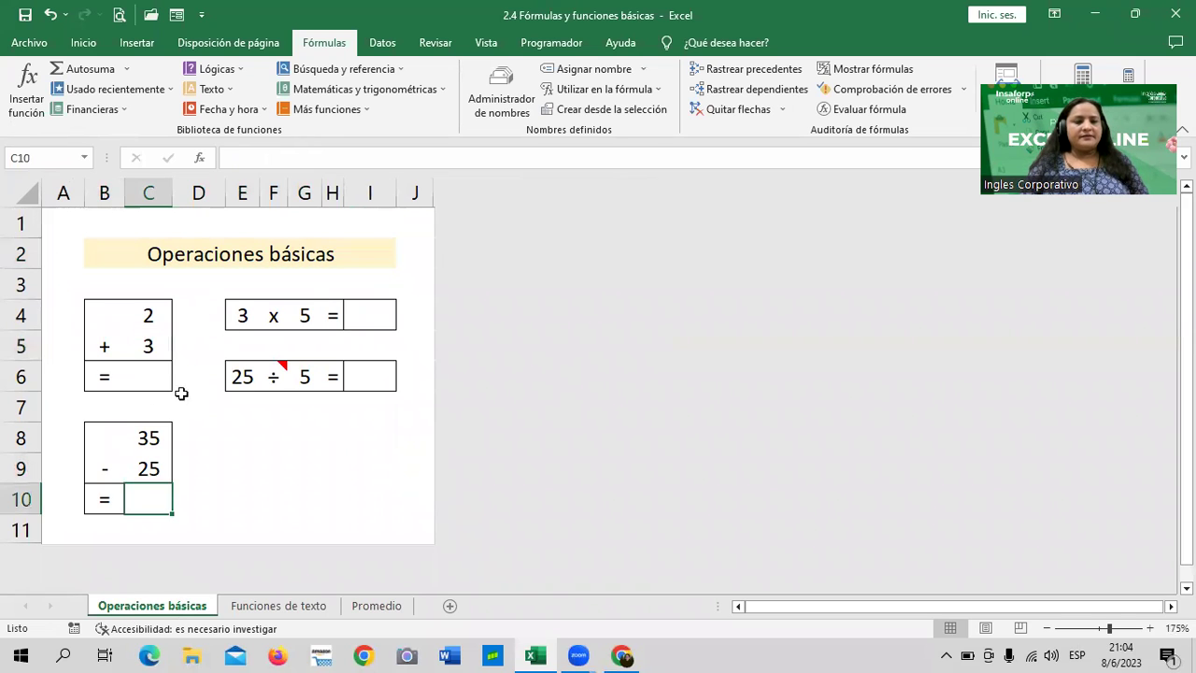
left_click(309, 375)
left_click(309, 314)
left_click(242, 314)
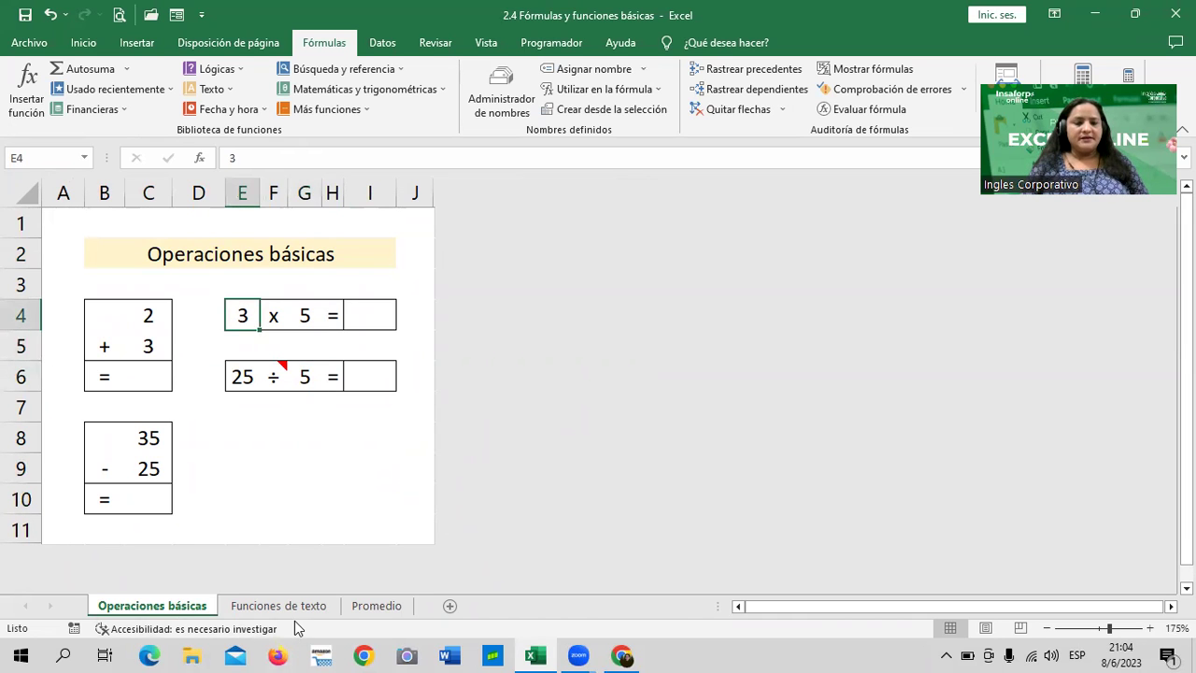
left_click(278, 606)
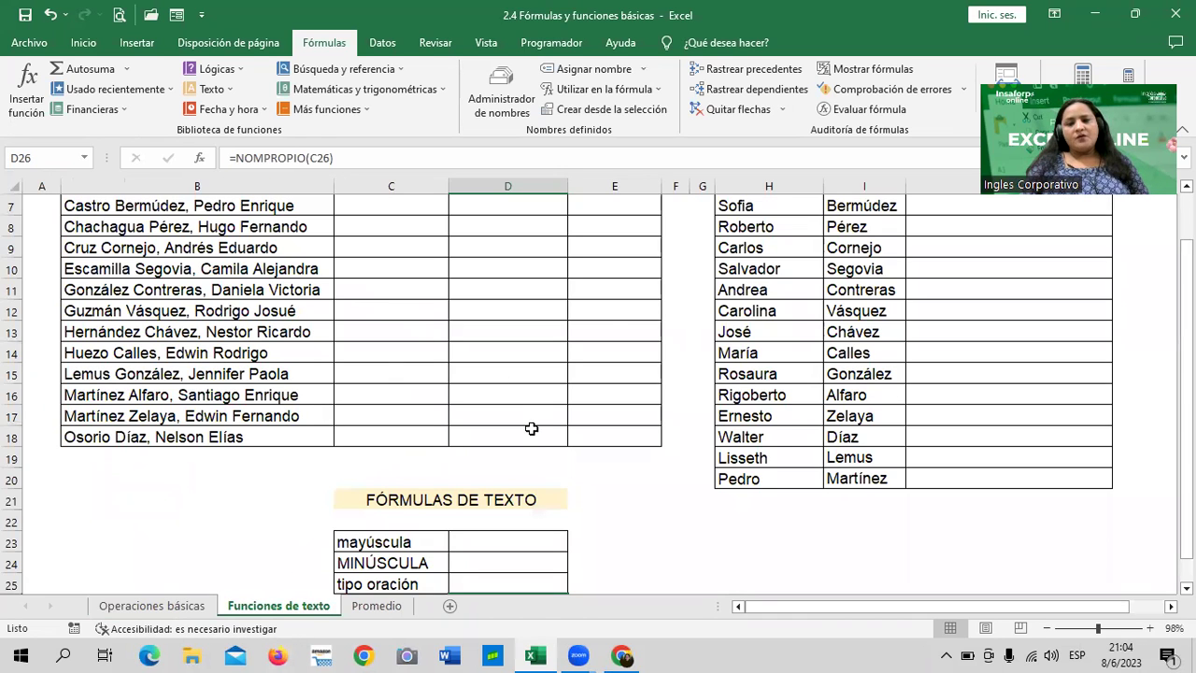
Delete the IZQUIERDA, EXTRAE and DERECHA formulas from C6, D6 and E6
scroll(531, 428, "up", 2)
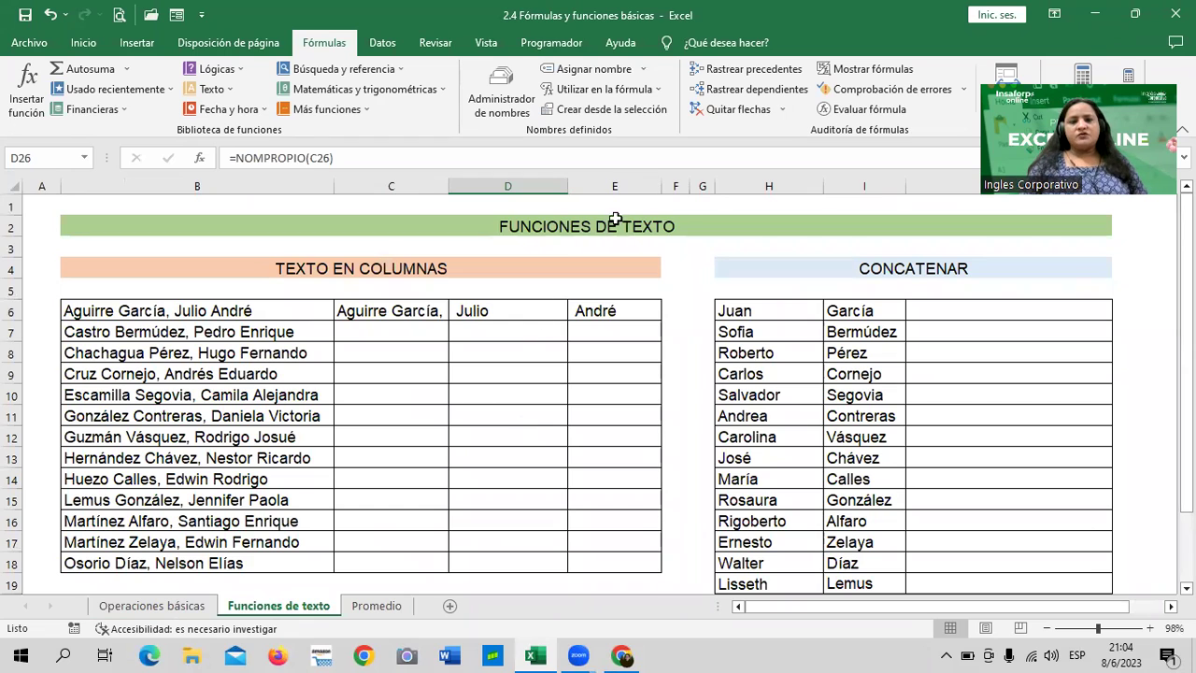
left_click(613, 226)
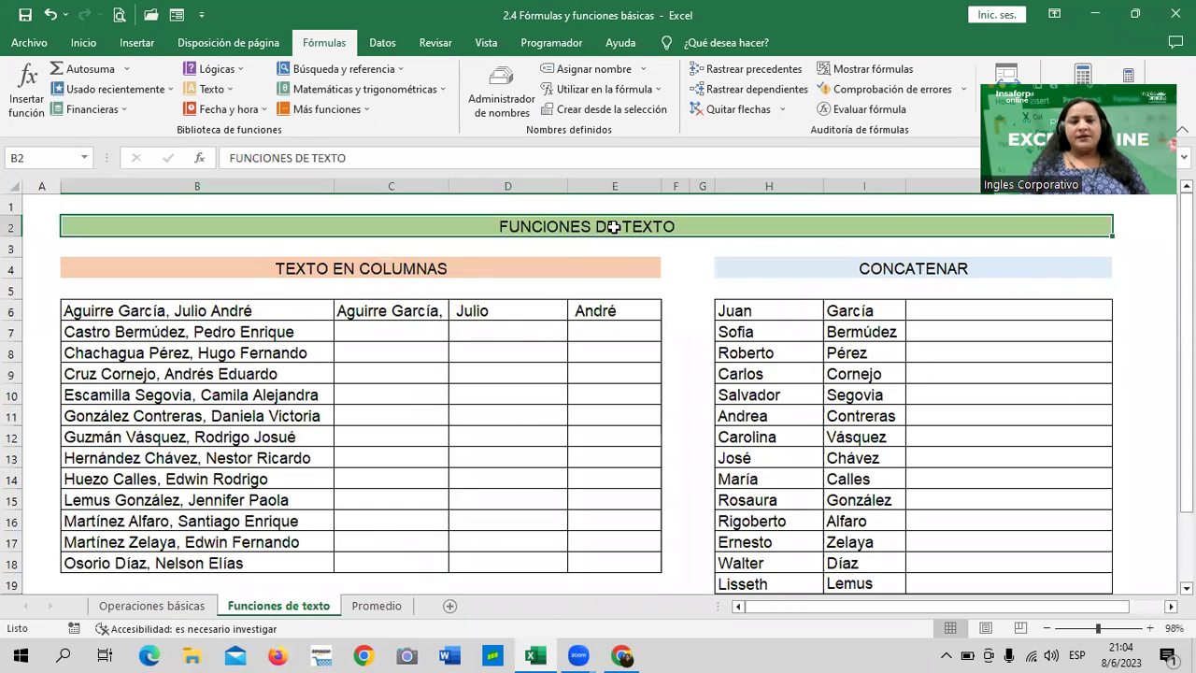
left_click(346, 310)
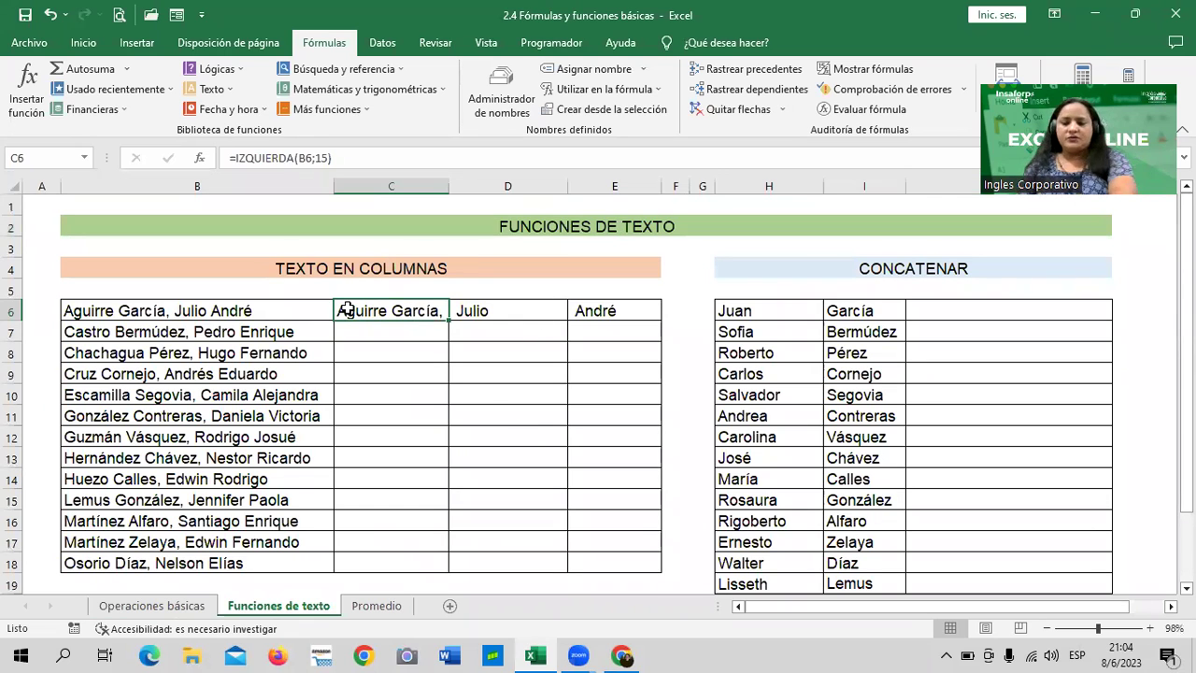
key("Delete")
left_click(479, 310)
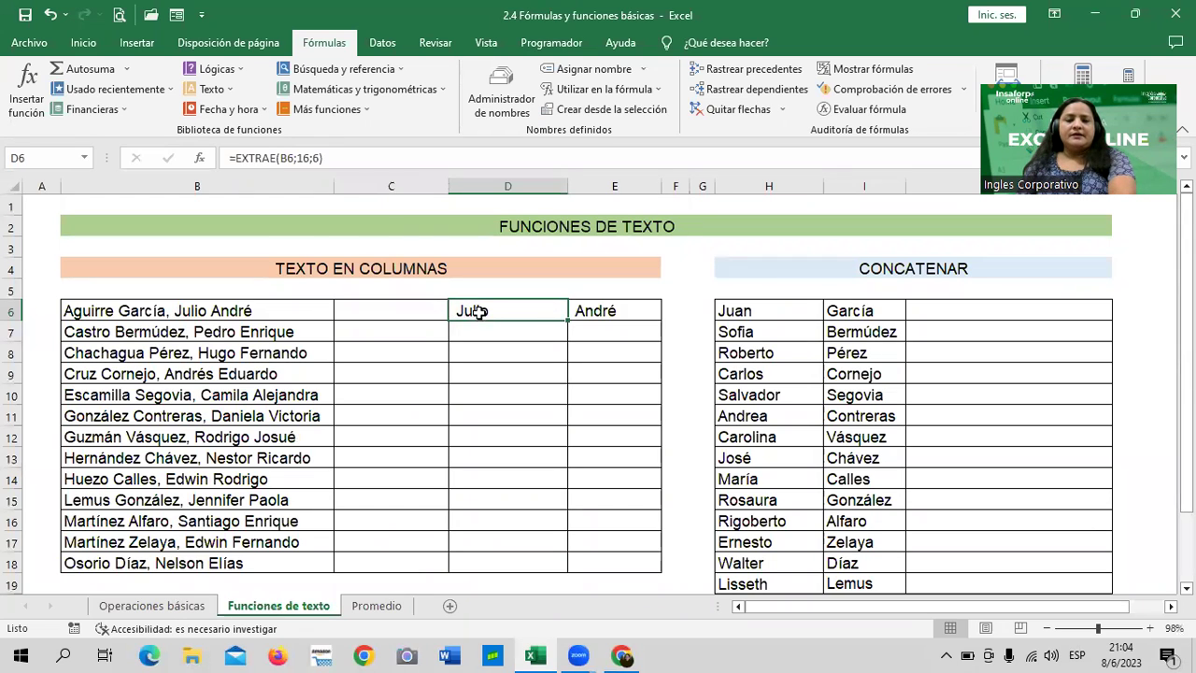
key("Delete")
left_click(602, 311)
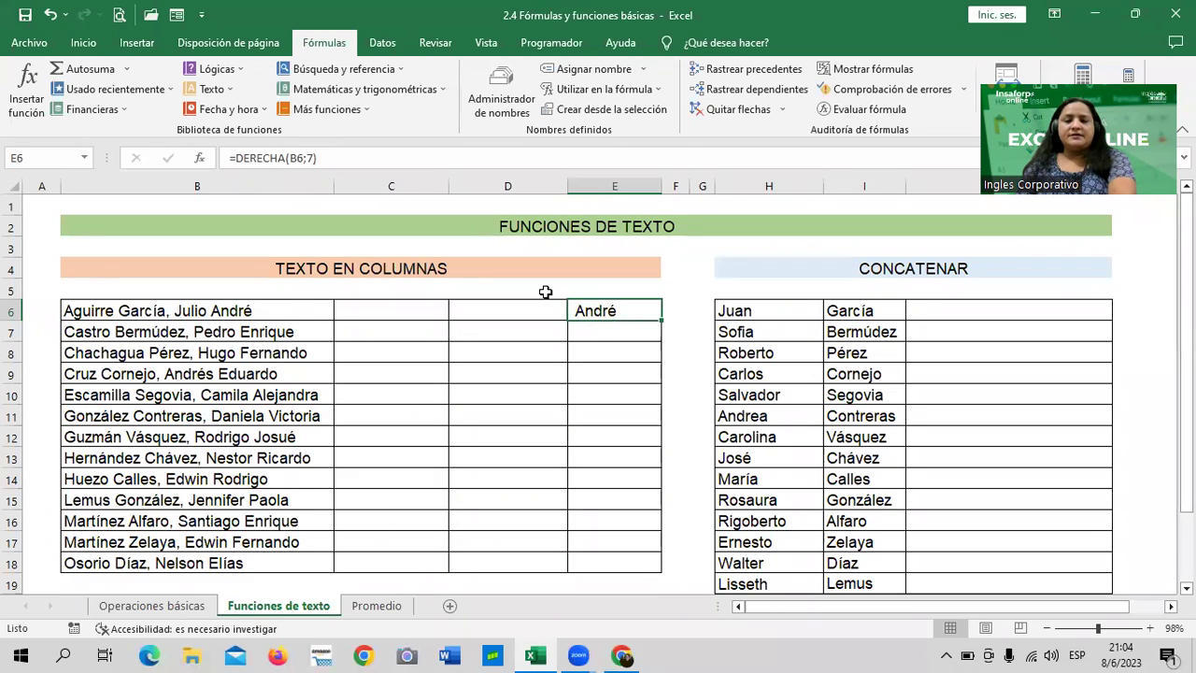
key("Delete")
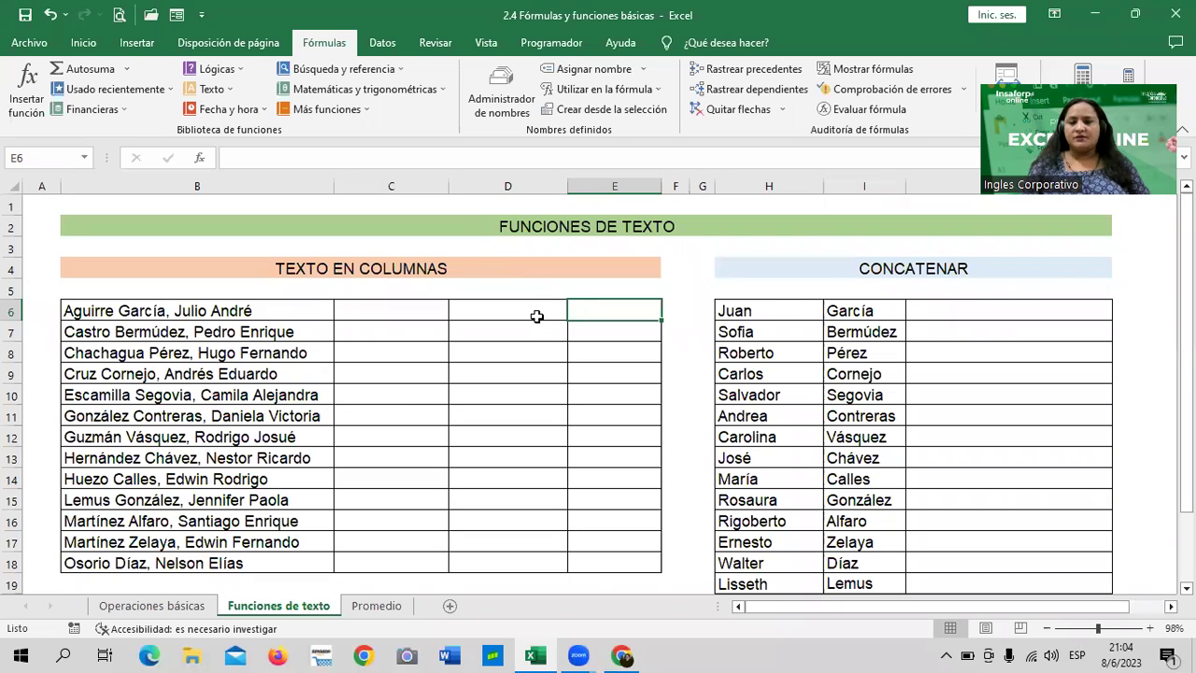
Delete the NOMPROPIO formula from cell D26 in the CONCATENAR area
left_click(925, 269)
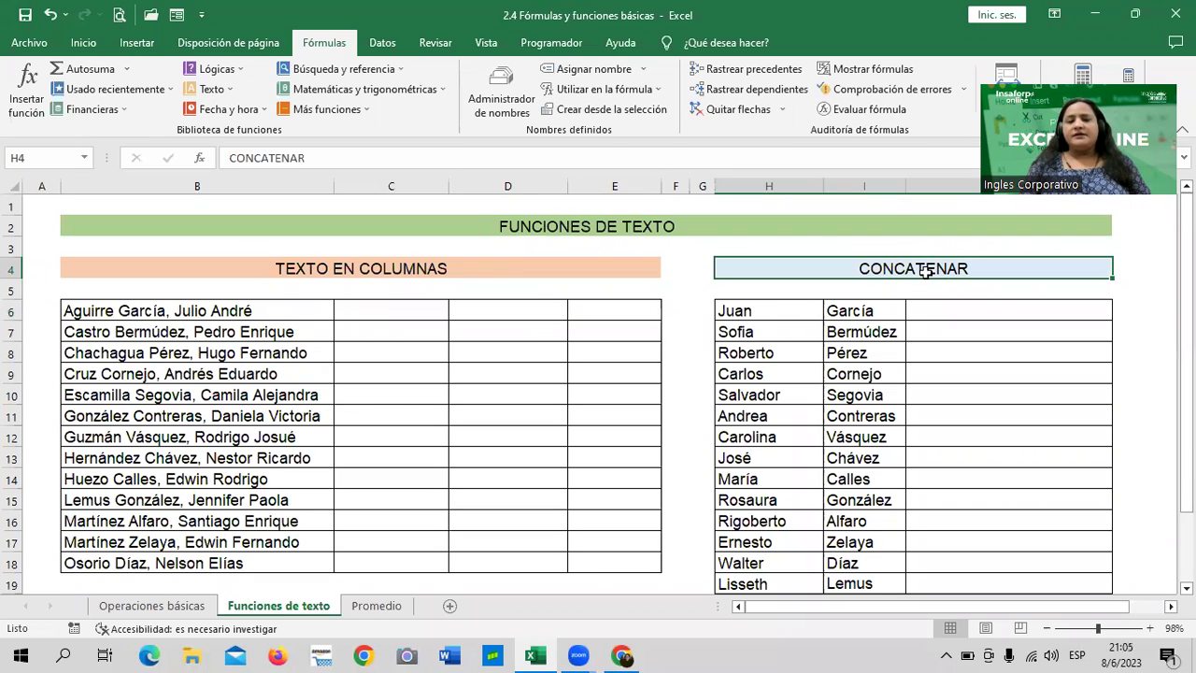
left_click(1005, 315)
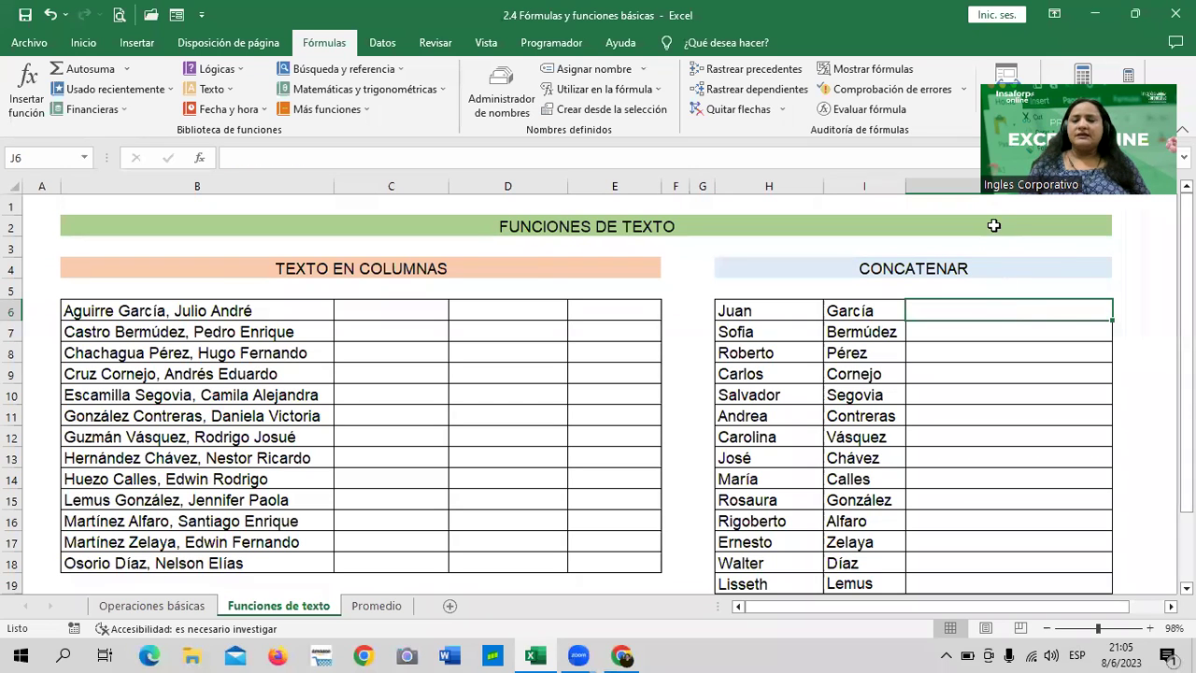
scroll(852, 389, "down", 3)
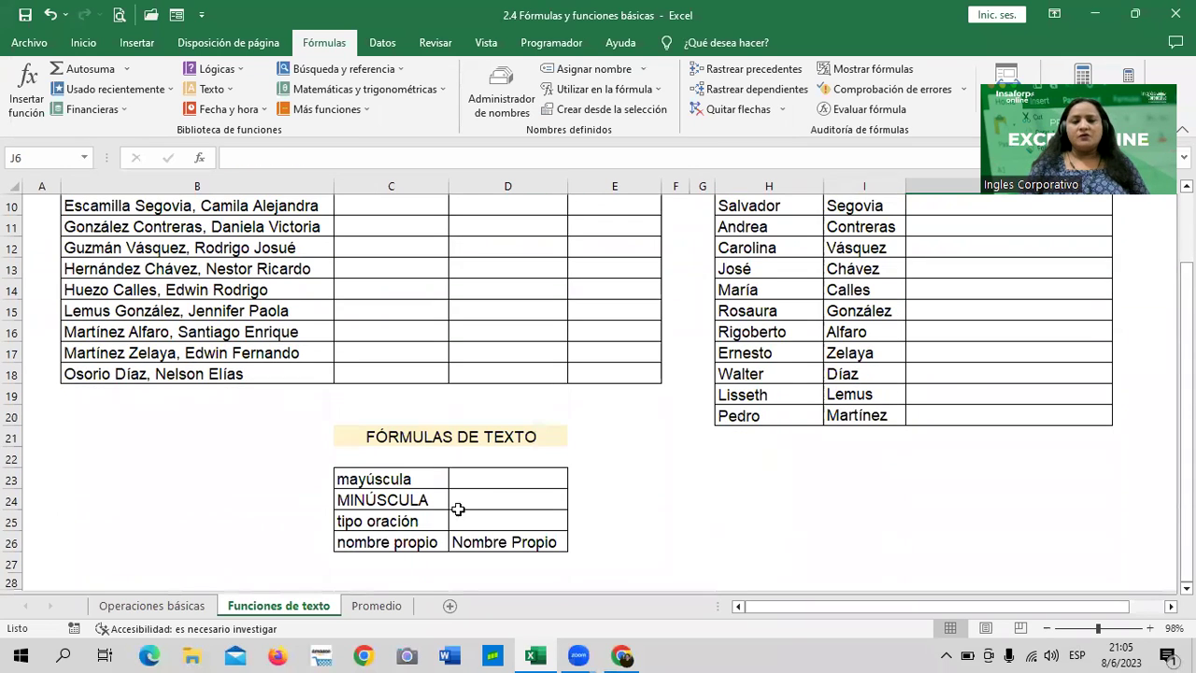
left_click(514, 540)
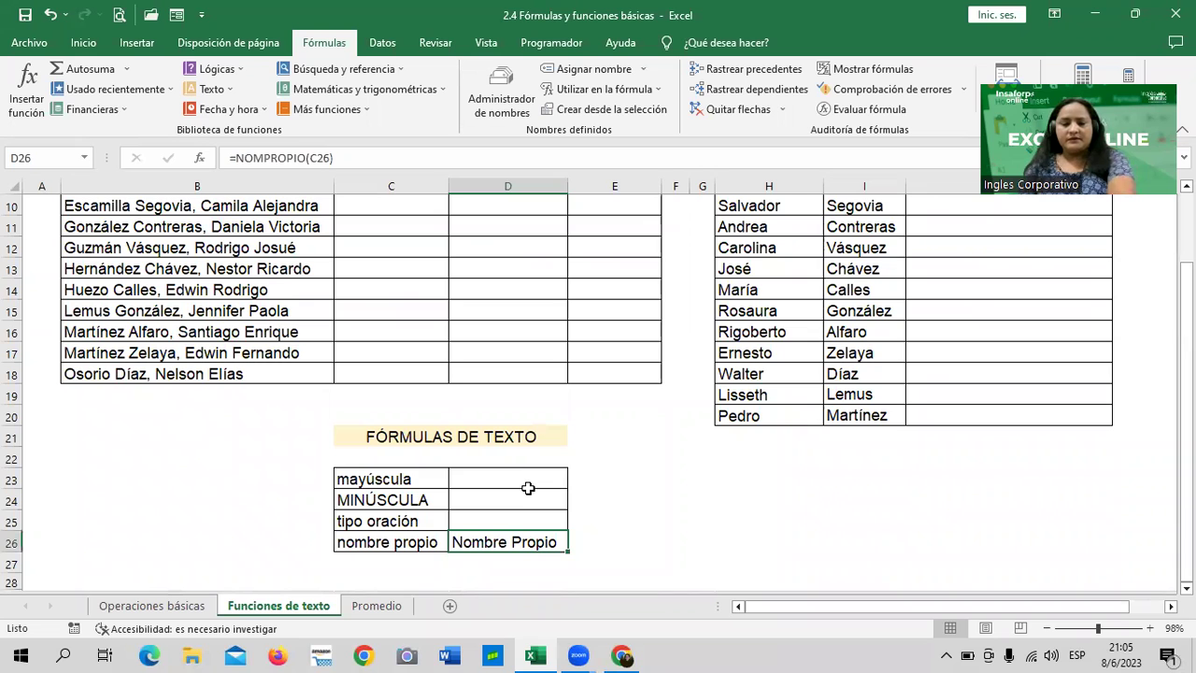
key("Delete")
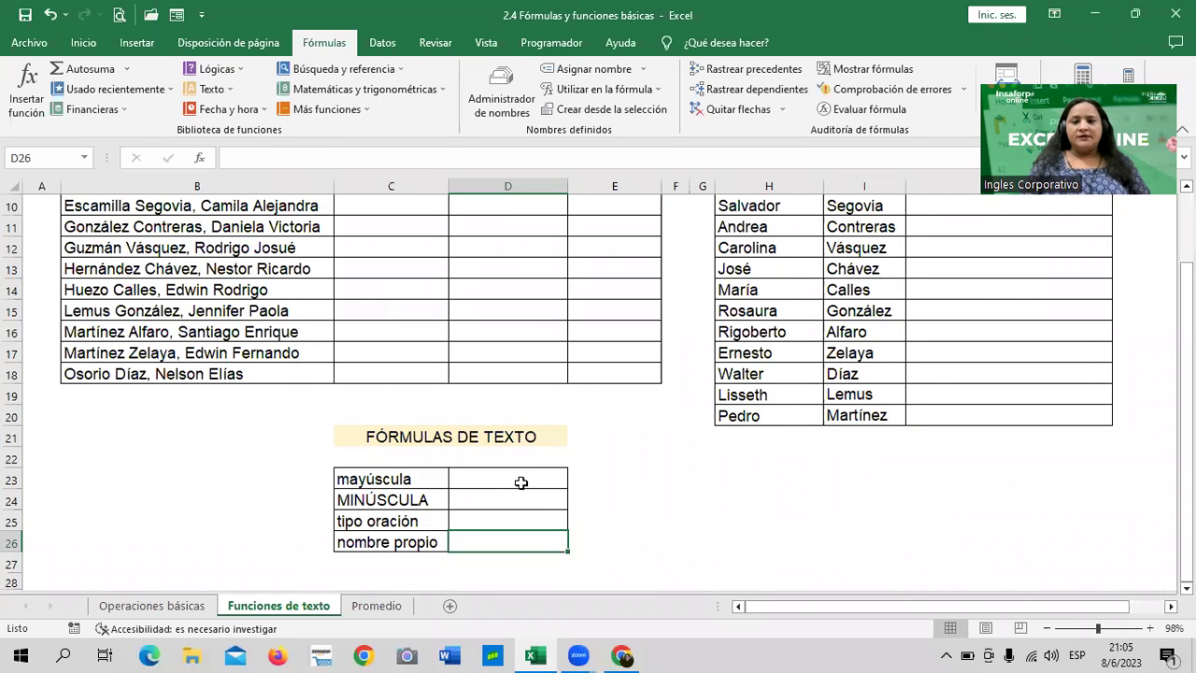
scroll(521, 476, "up", 3)
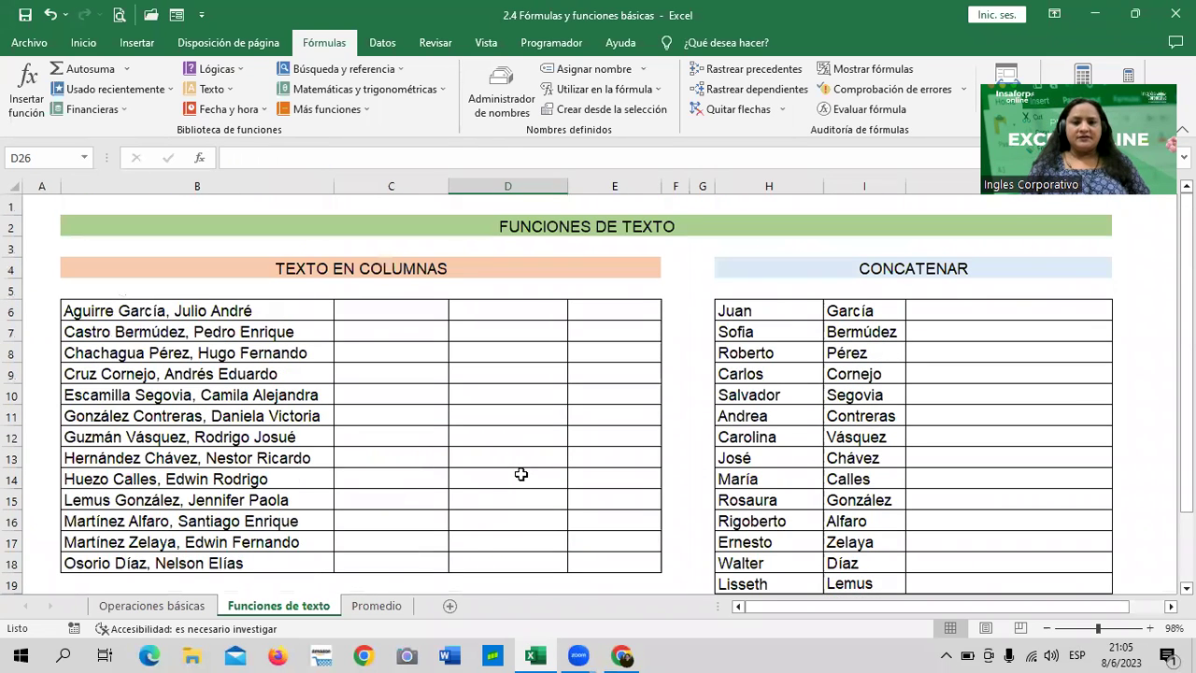
Switch to the Promedio sheet and show the Lógicas function list
left_click(374, 605)
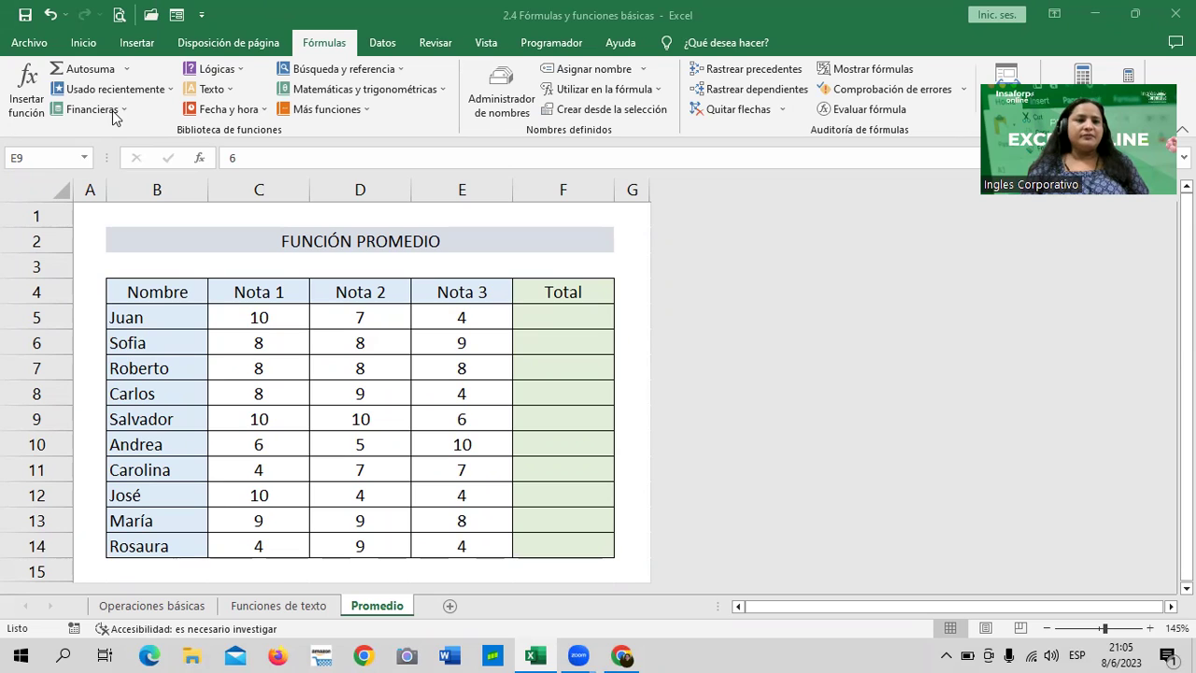
left_click(241, 70)
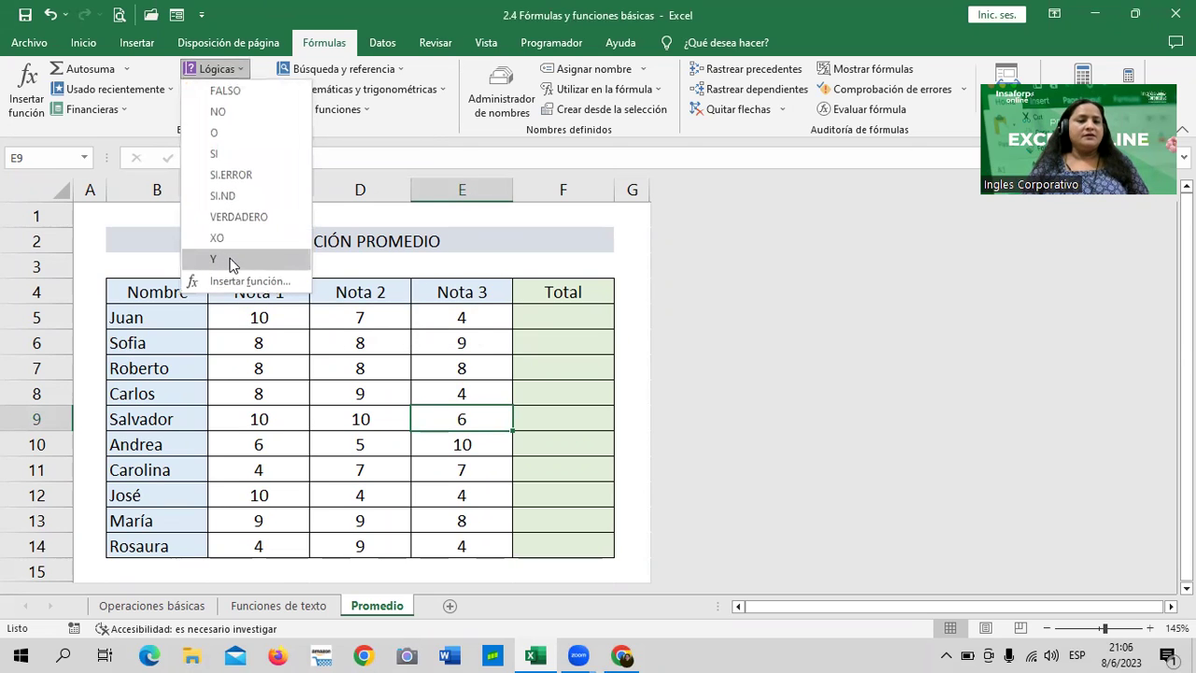
Replace the Lógicas list with the Texto function list and scroll through its entries
left_click(473, 218)
left_click(228, 90)
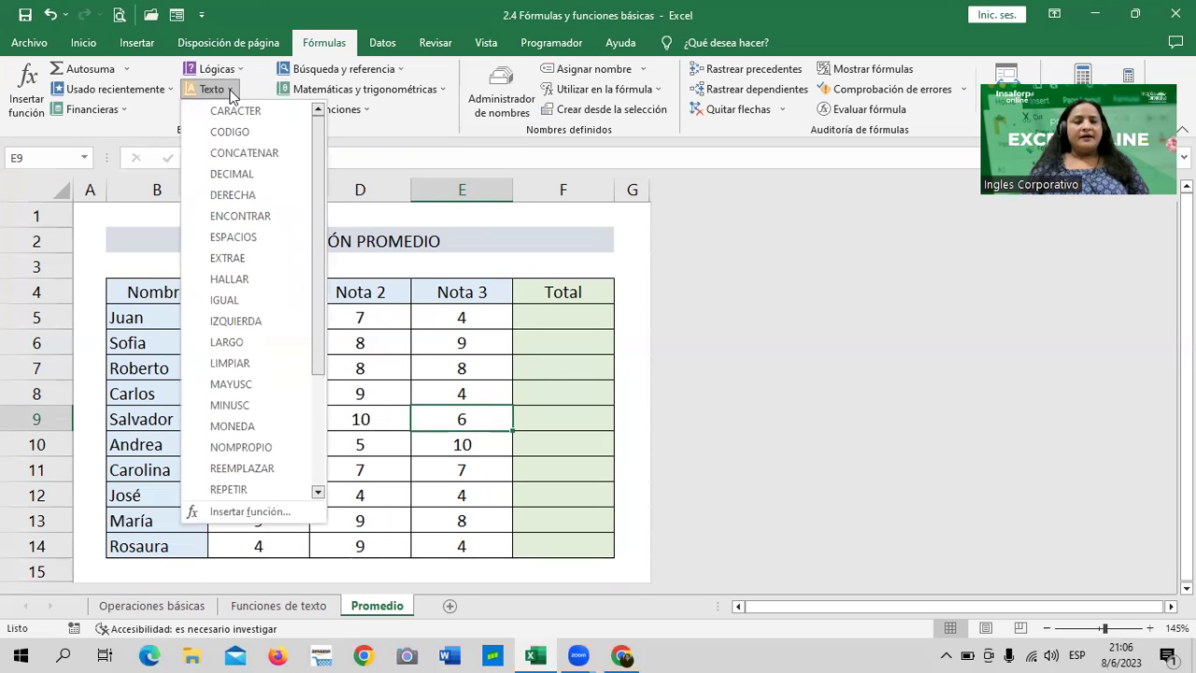
left_click_drag(316, 192, 314, 303)
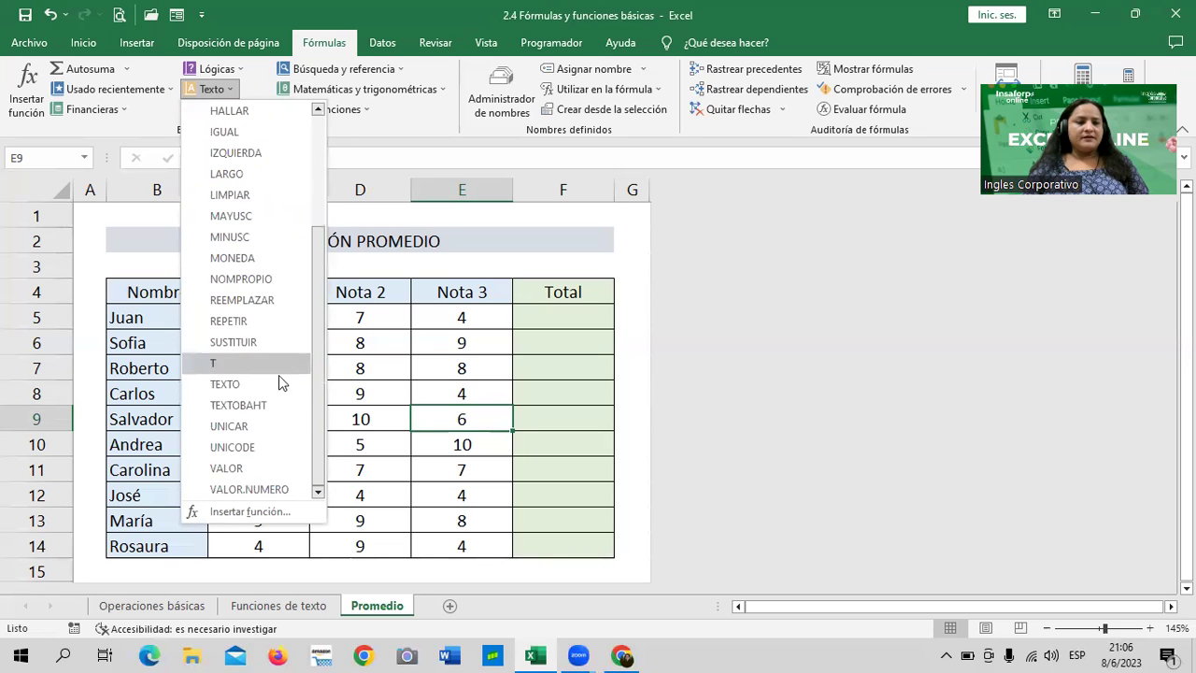
left_click_drag(318, 403, 320, 252)
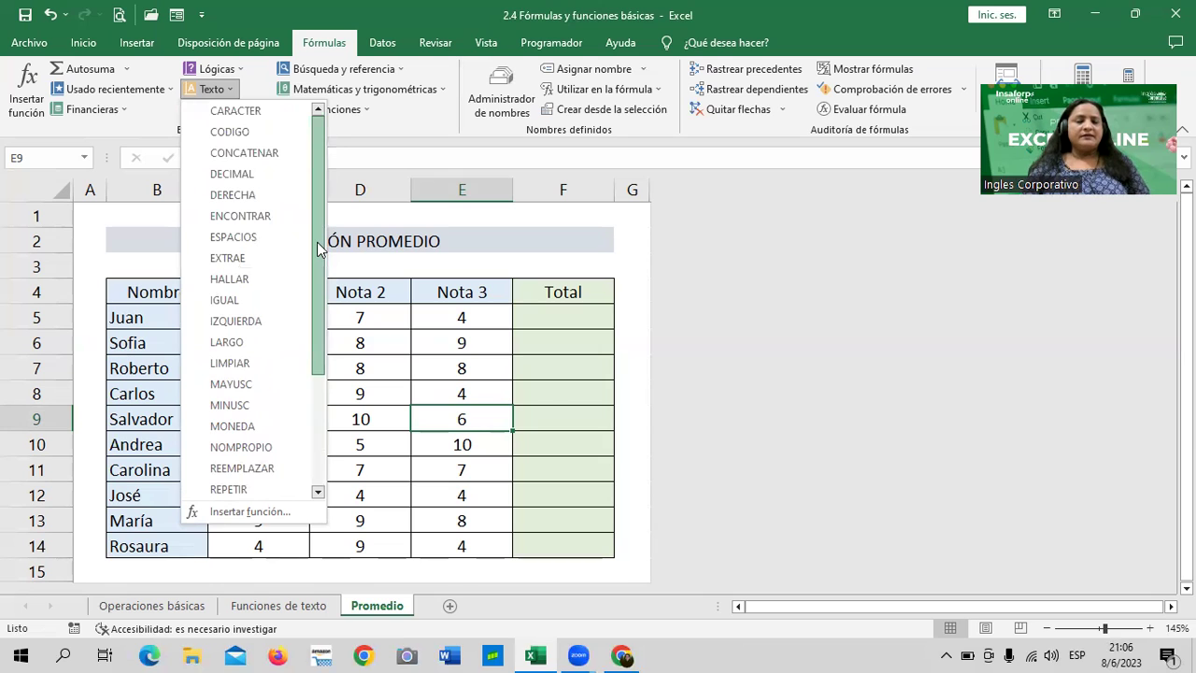
left_click_drag(318, 248, 312, 419)
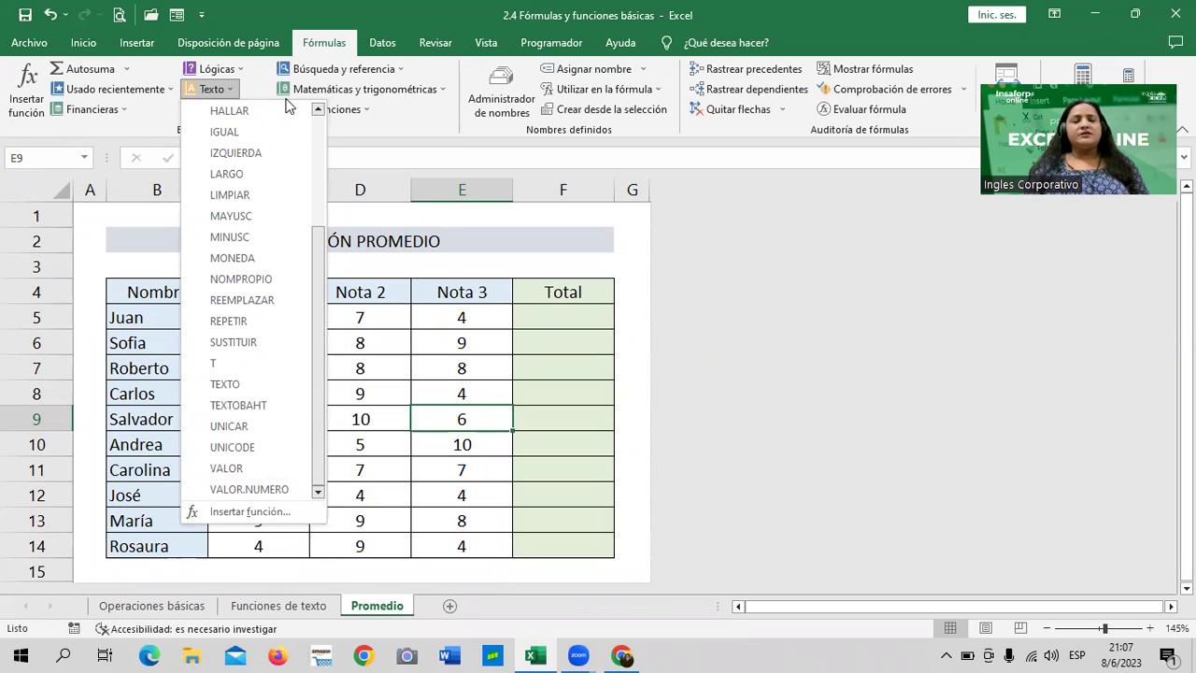
left_click_drag(318, 257, 319, 156)
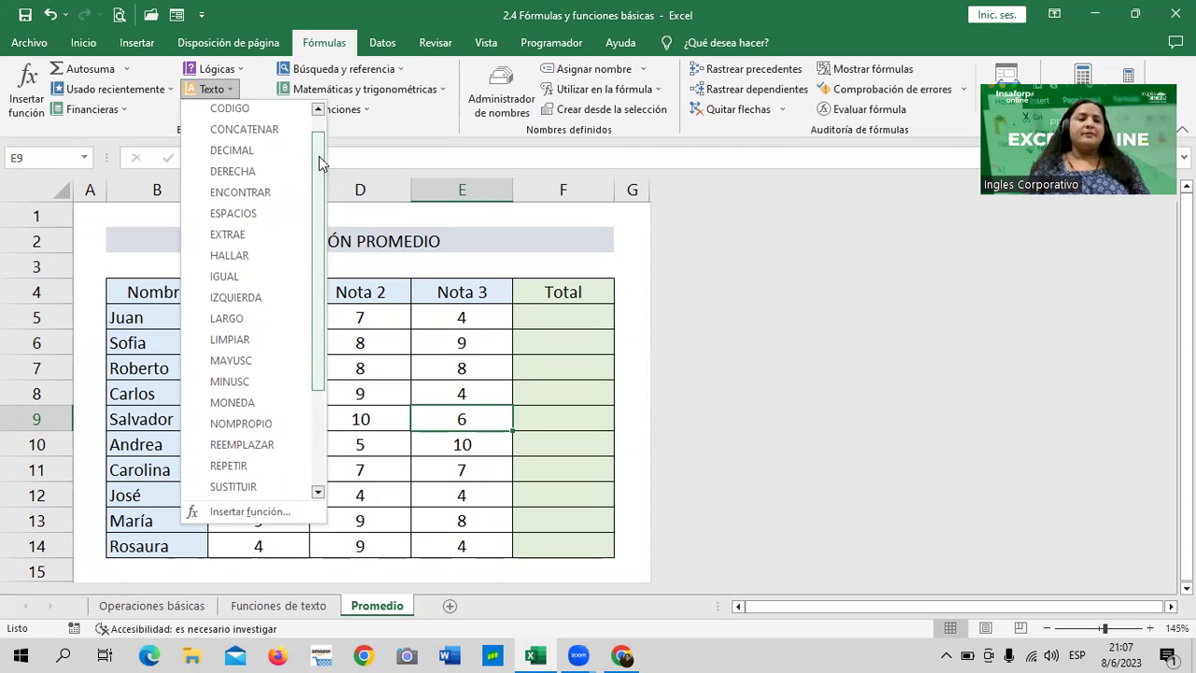
left_click_drag(318, 156, 318, 128)
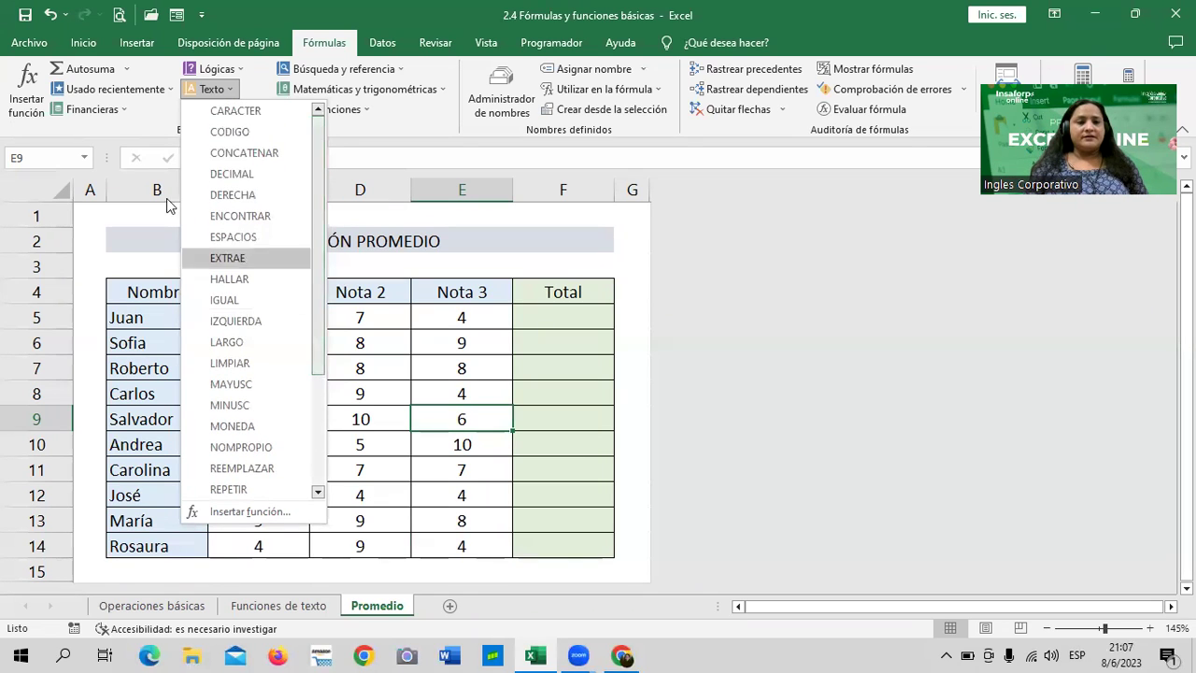
scroll(247, 280, "down", 3)
scroll(280, 332, "up", 3)
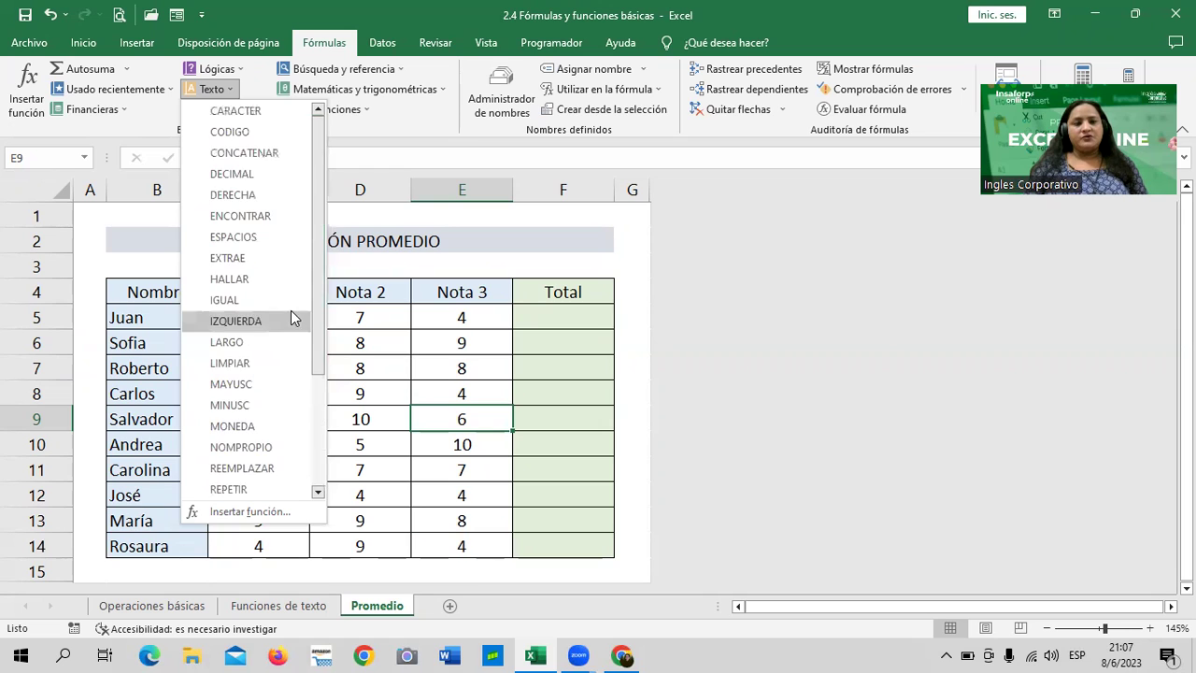
left_click(535, 261)
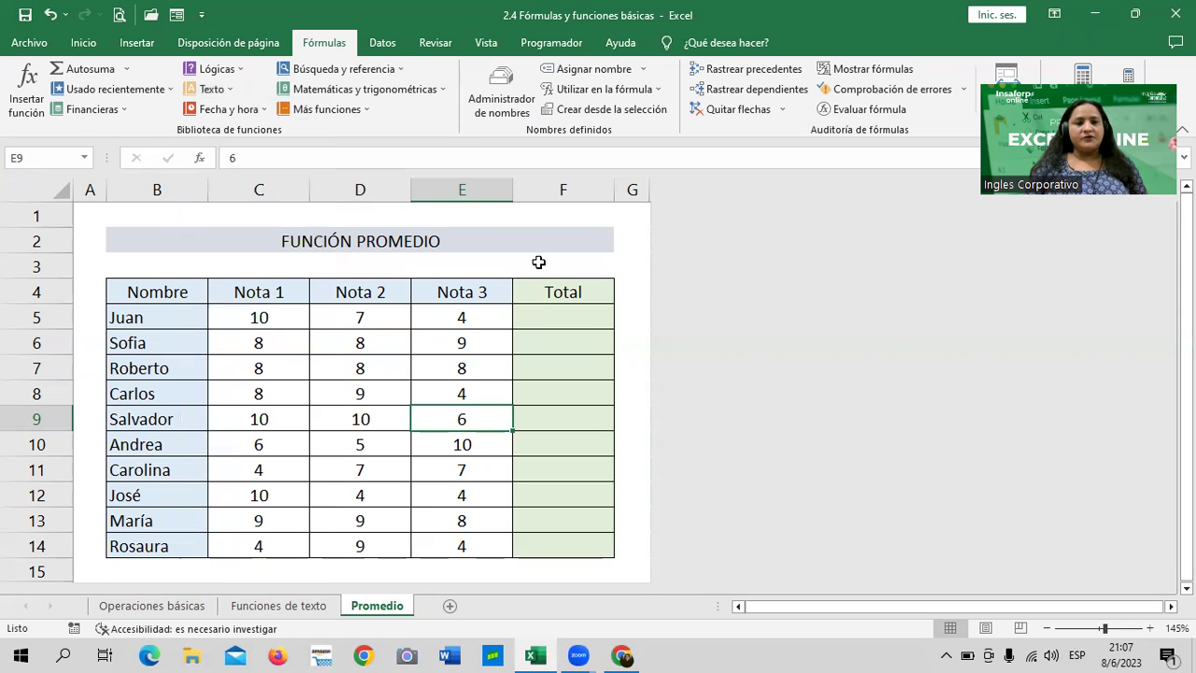
left_click(261, 110)
scroll(248, 296, "down", 2)
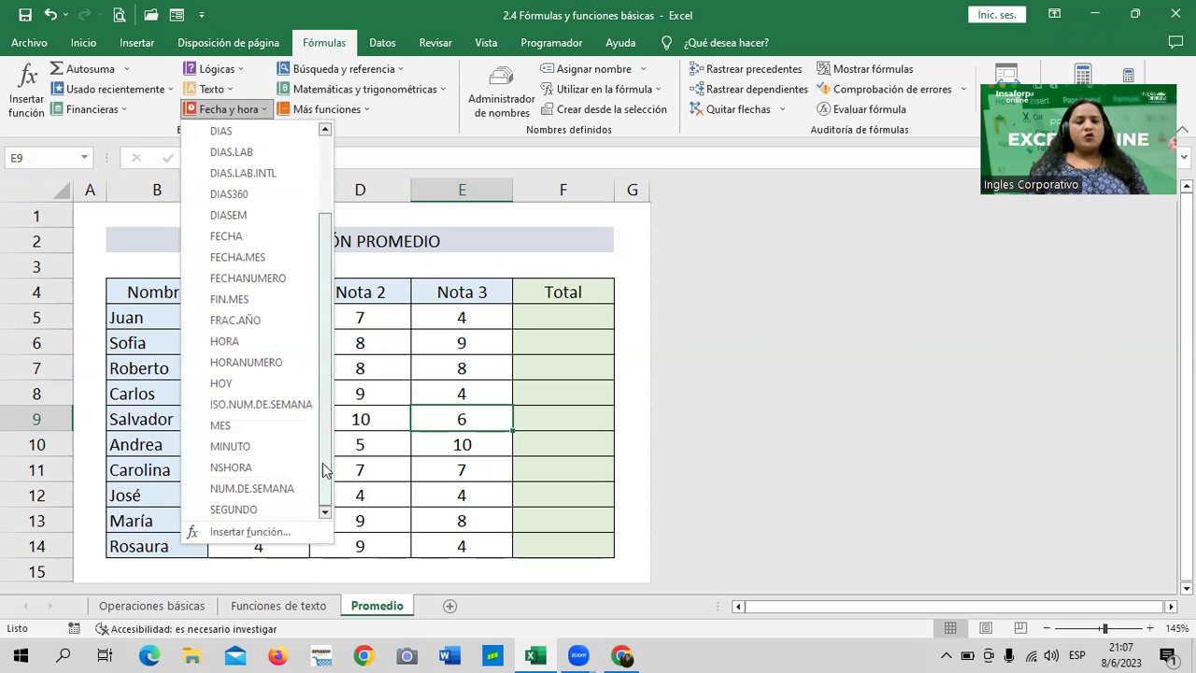
scroll(322, 467, "up", 3)
scroll(244, 288, "down", 2)
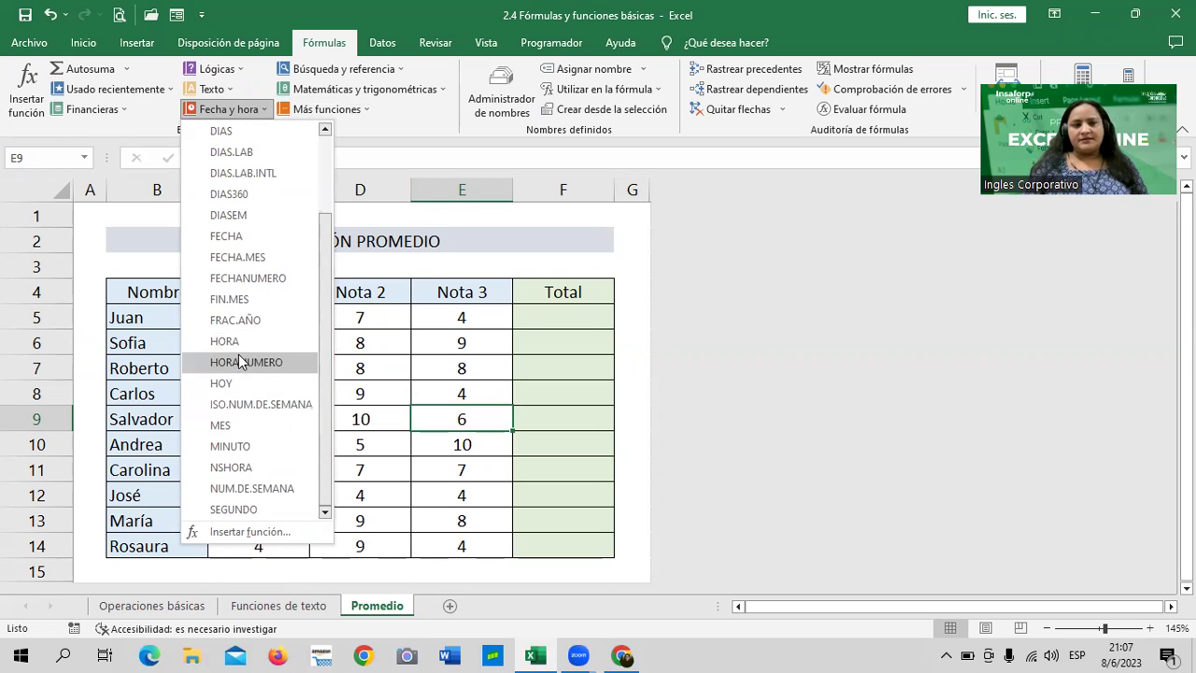
left_click(224, 90)
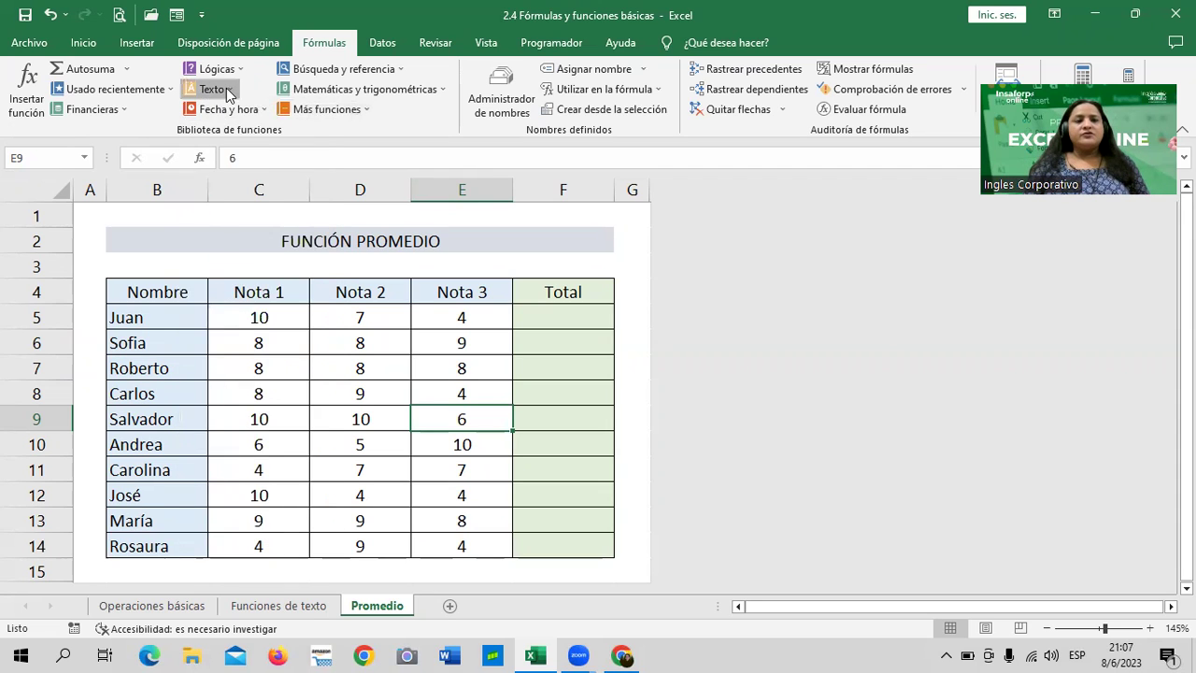
left_click(228, 91)
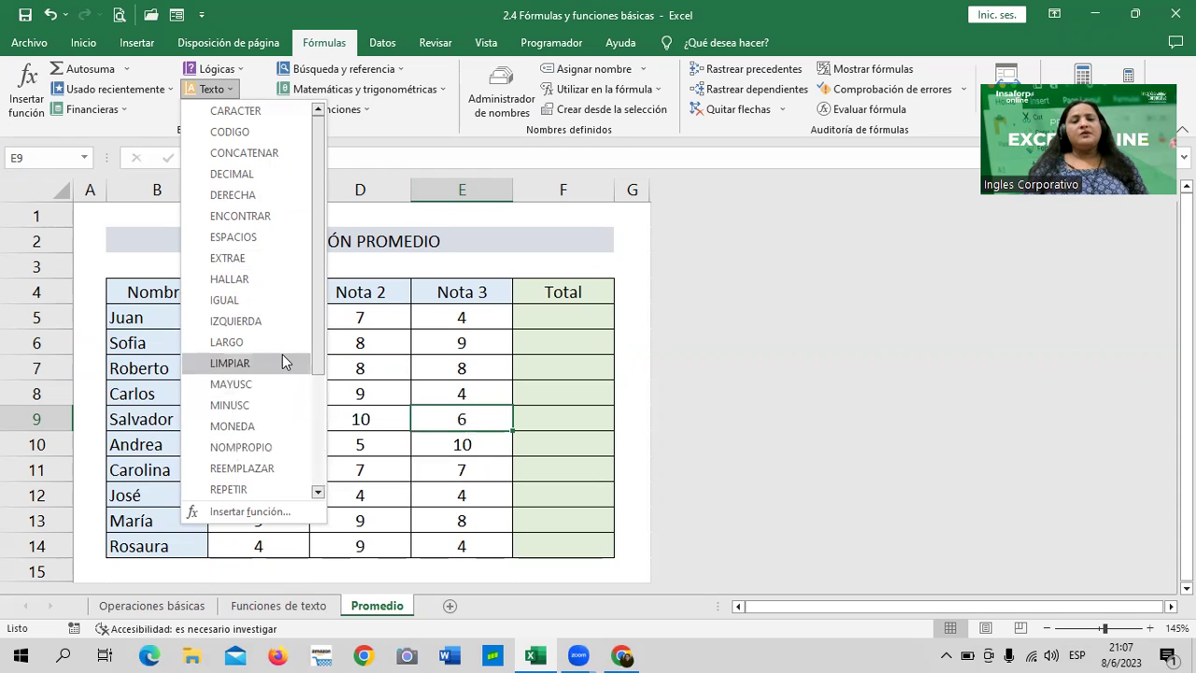
scroll(301, 393, "down", 2)
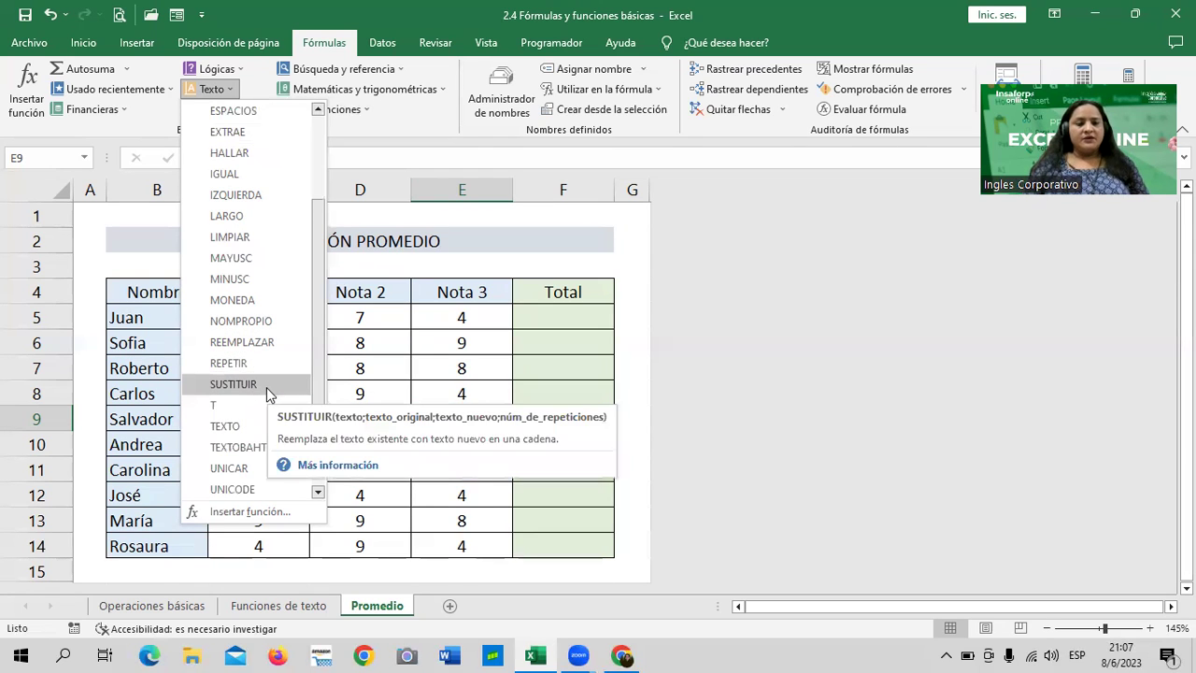
scroll(266, 387, "down", 1)
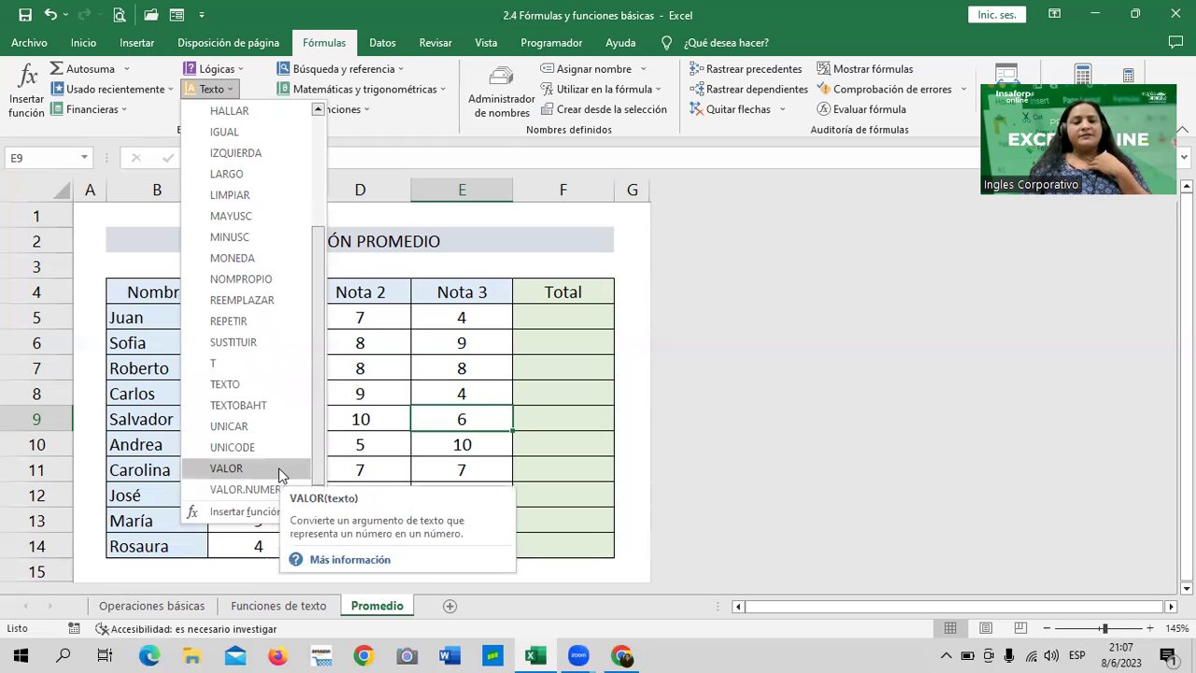
mouse_move(270, 389)
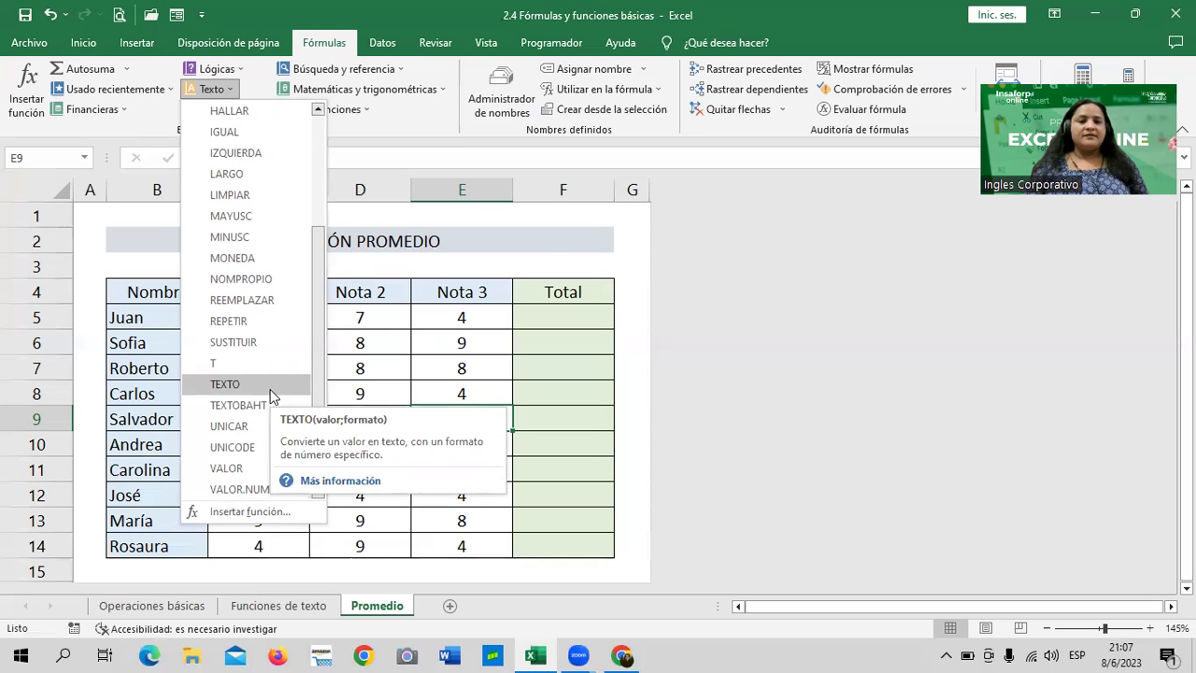
left_click(470, 318)
left_click(470, 318)
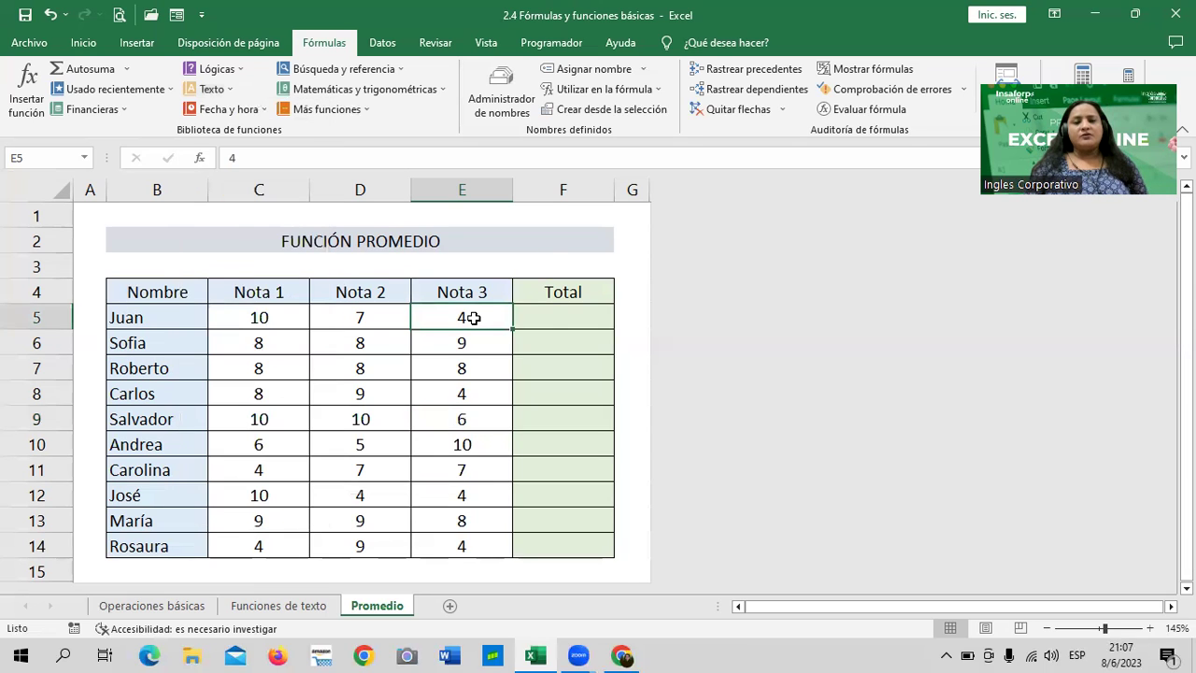
left_click(546, 316)
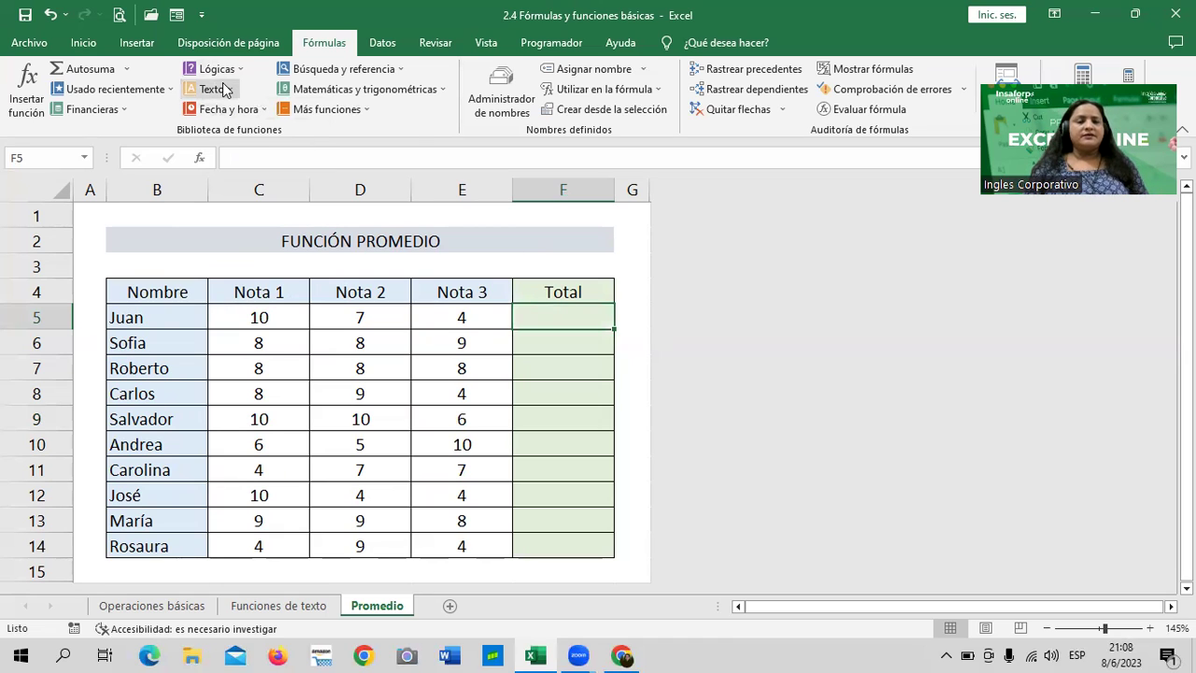
left_click(261, 112)
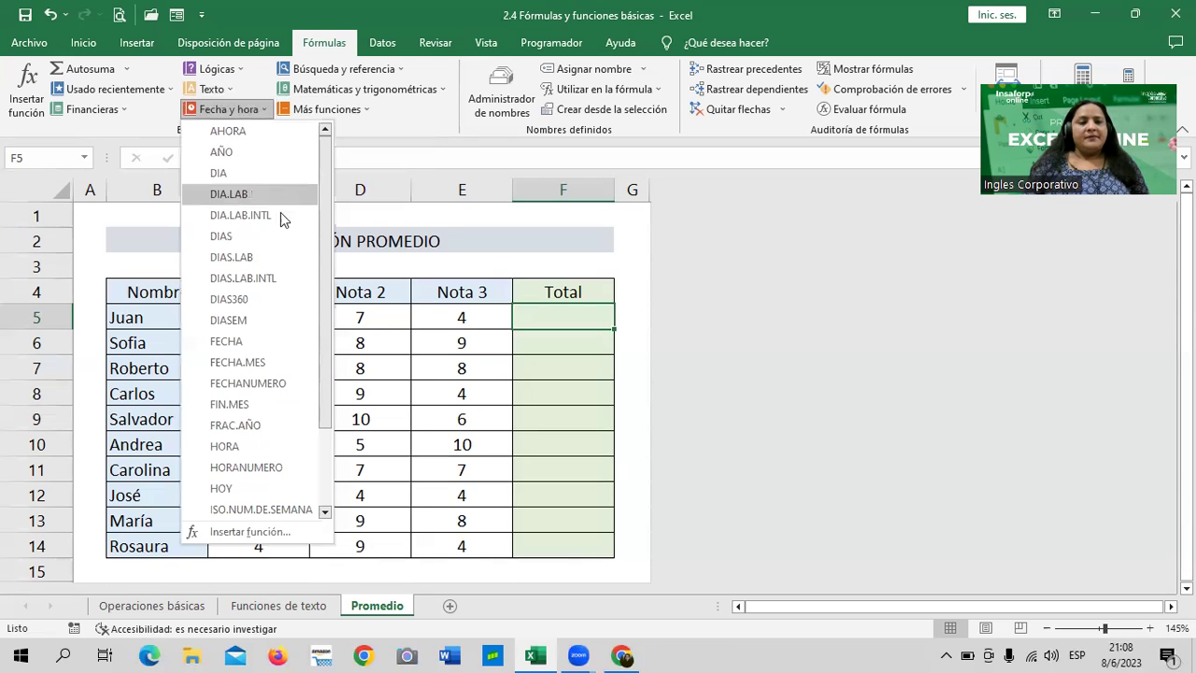
scroll(271, 439, "down", 2)
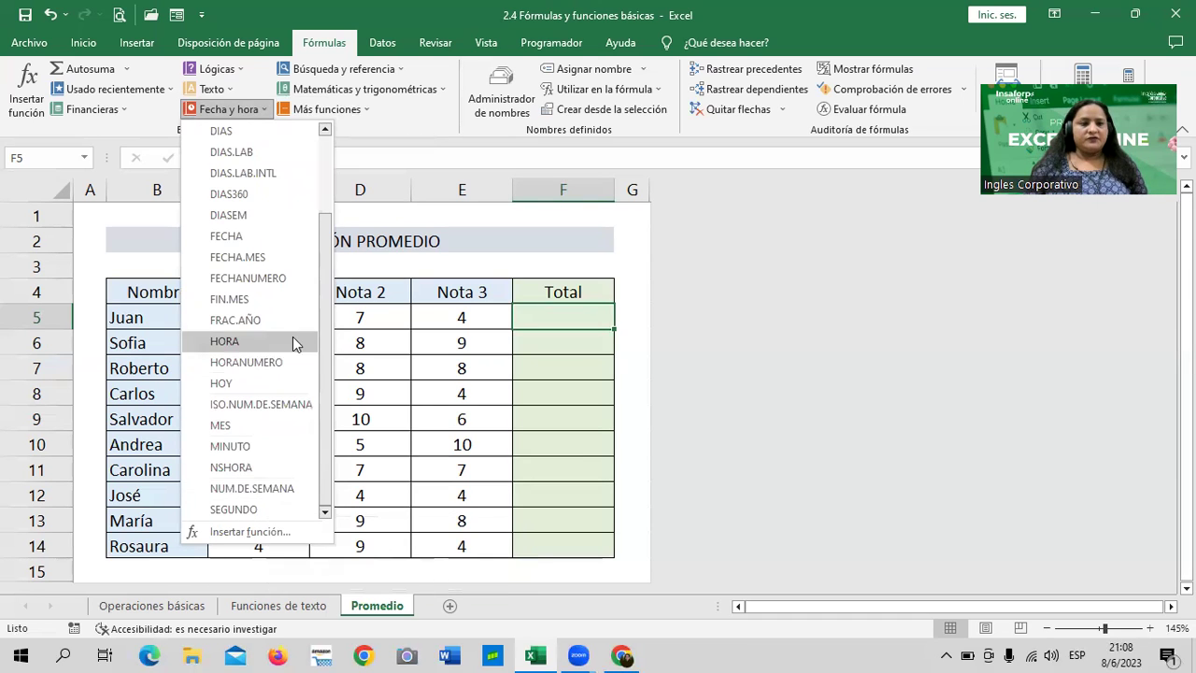
scroll(283, 353, "up", 2)
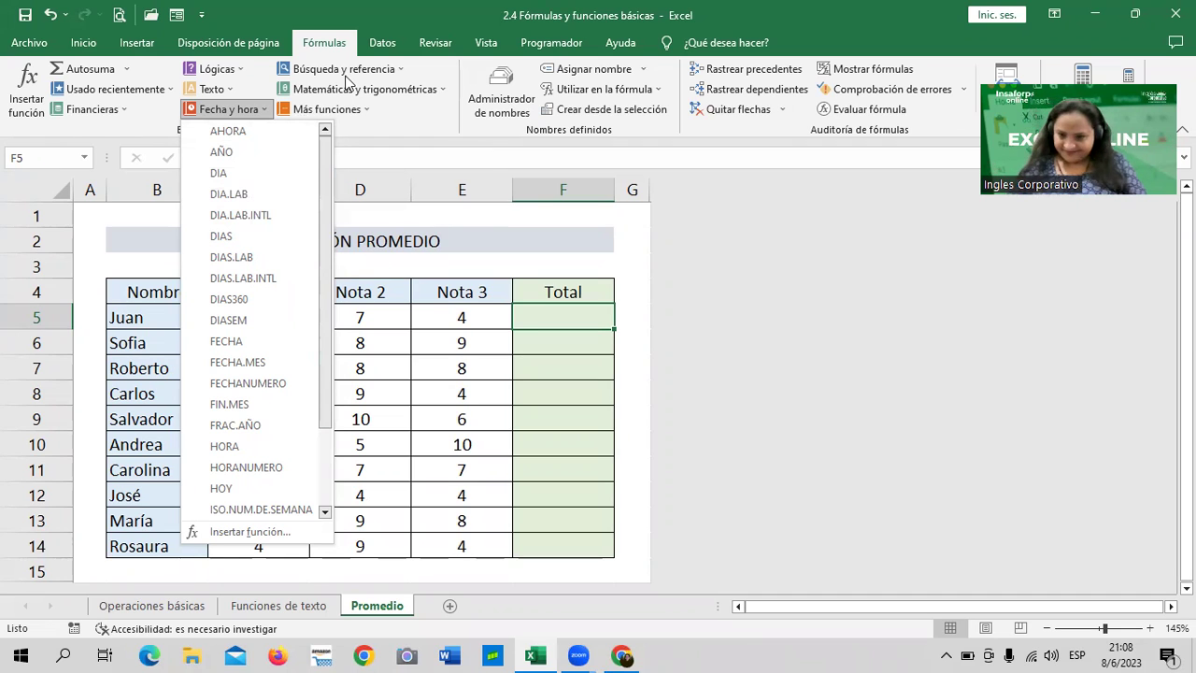
key("Escape")
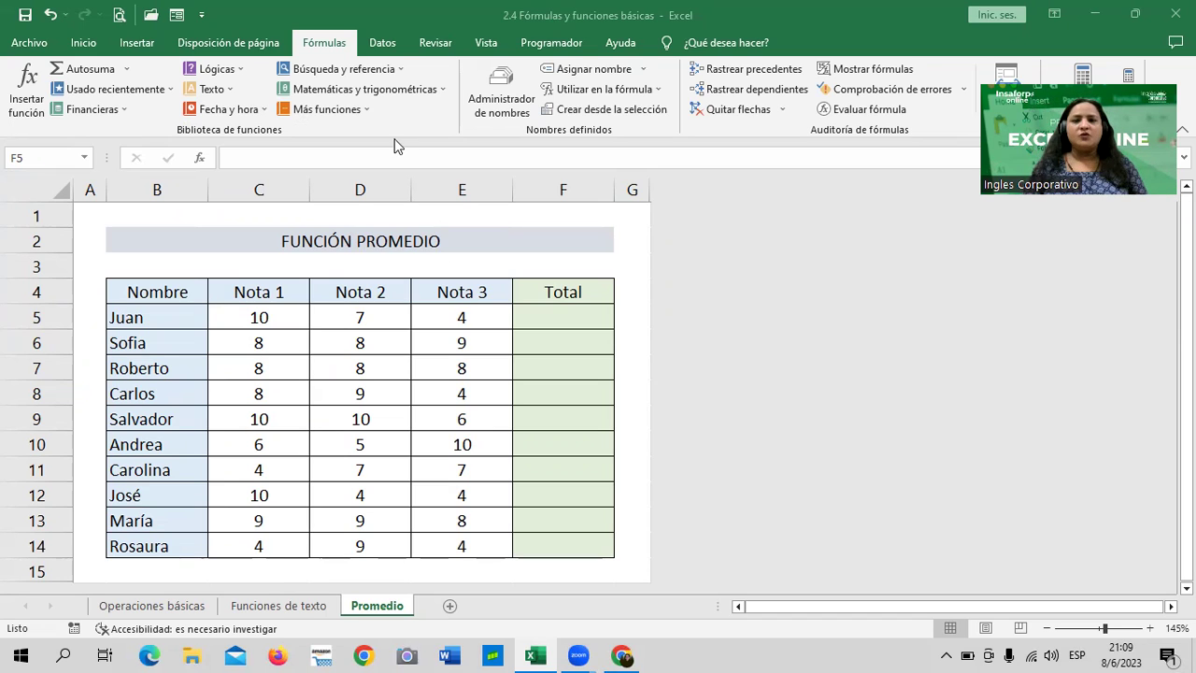
Browse the Búsqueda y referencia, Matemáticas y trigonométricas and Lógicas lists, then show Más funciones
left_click(398, 71)
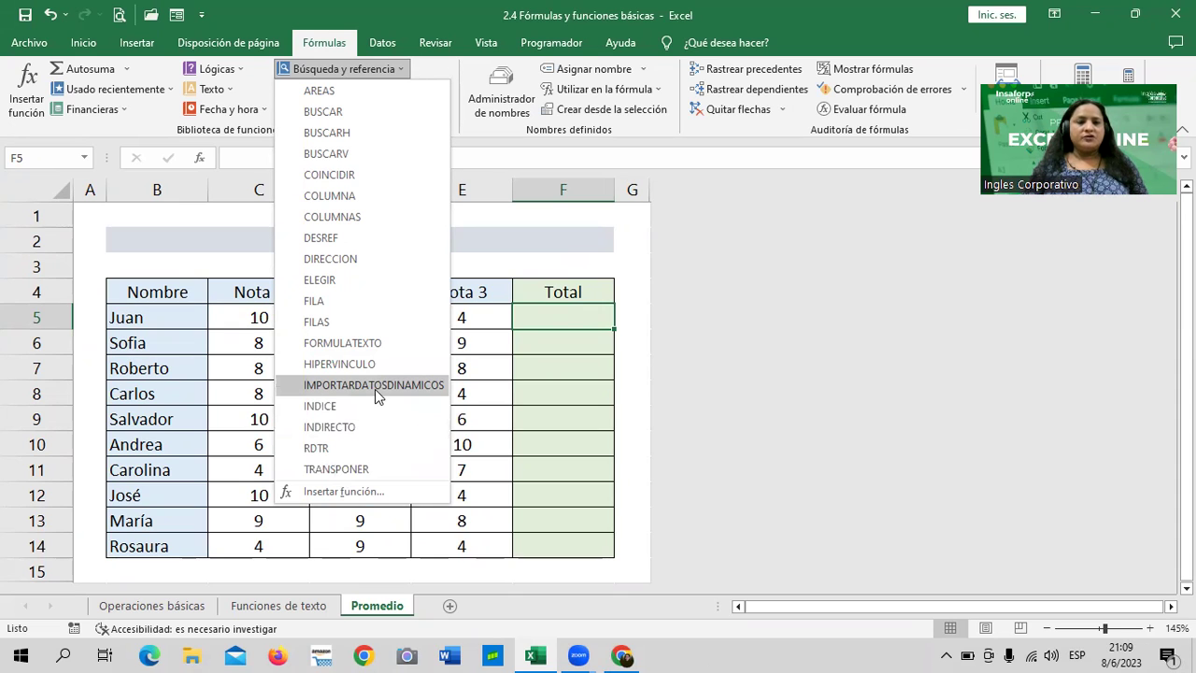
mouse_move(374, 389)
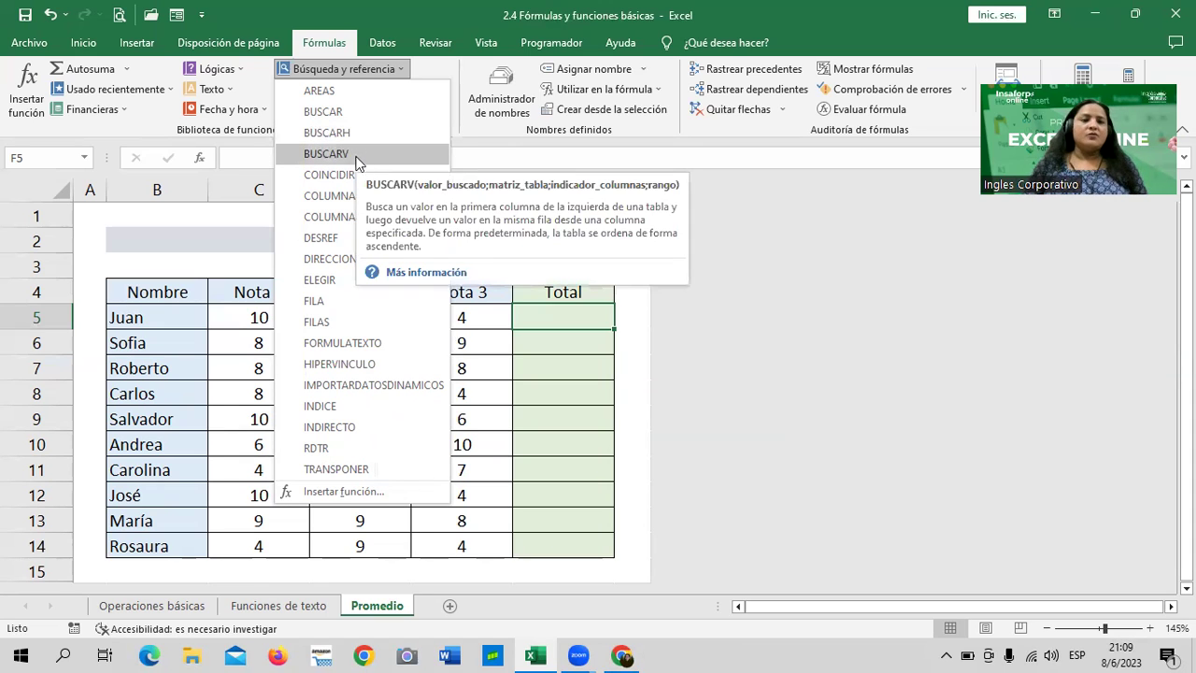
left_click(576, 254)
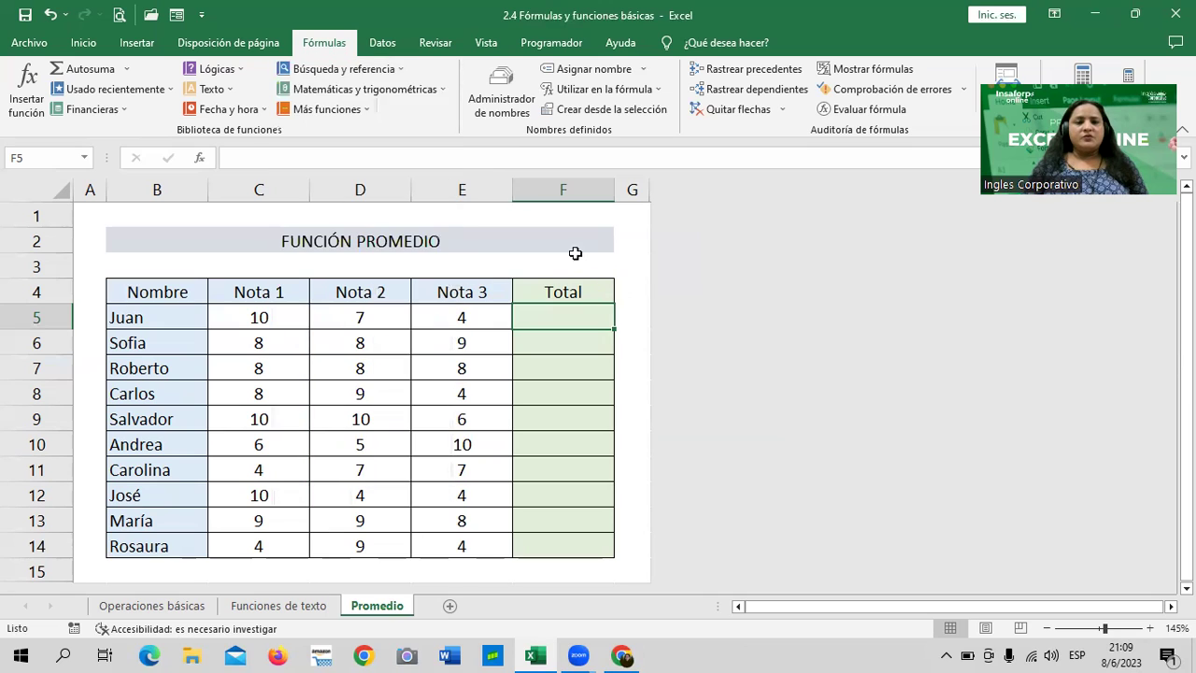
left_click(443, 90)
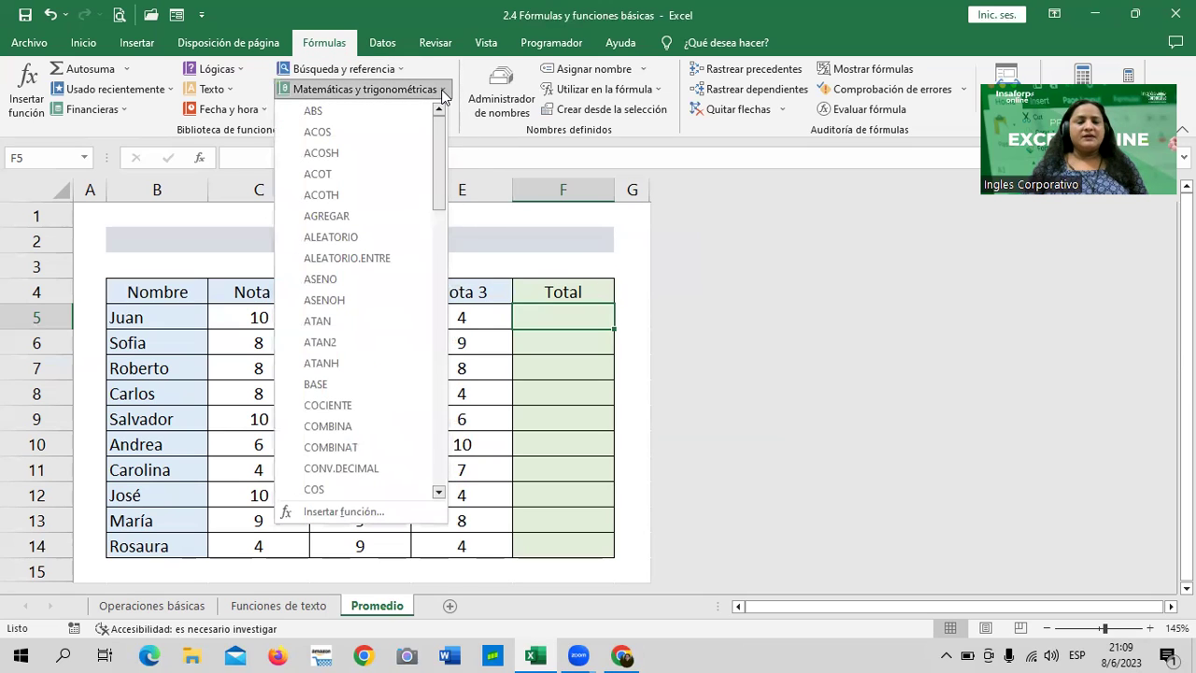
left_click_drag(439, 140, 441, 177)
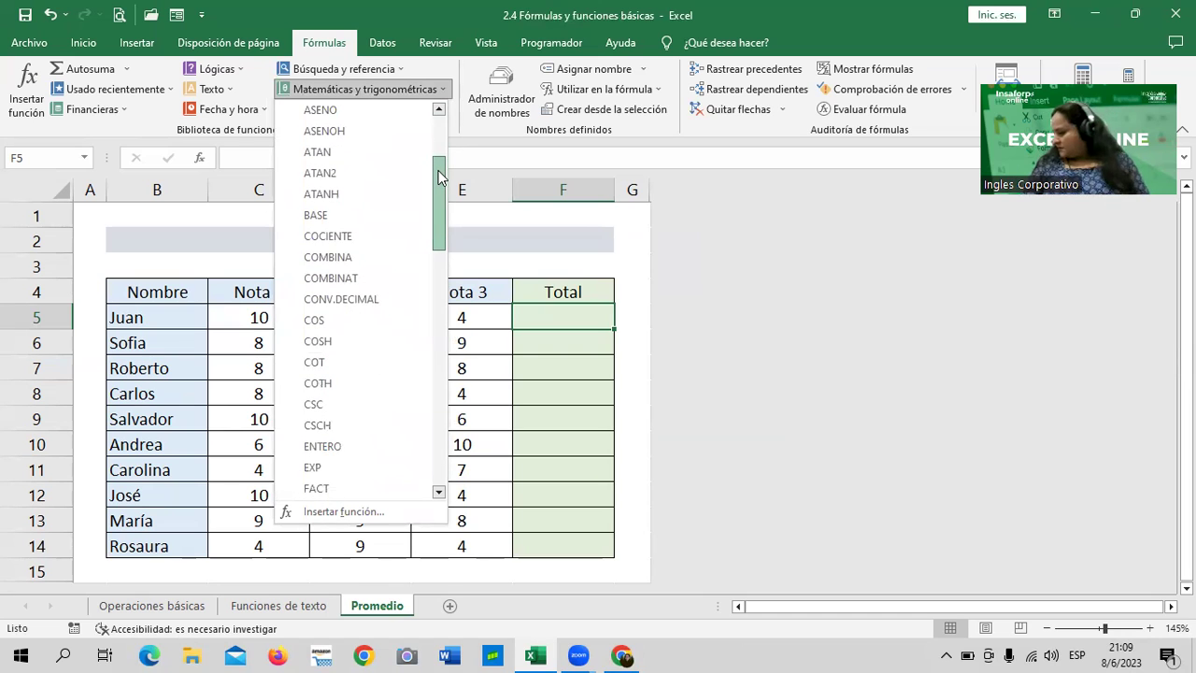
left_click_drag(440, 178, 454, 395)
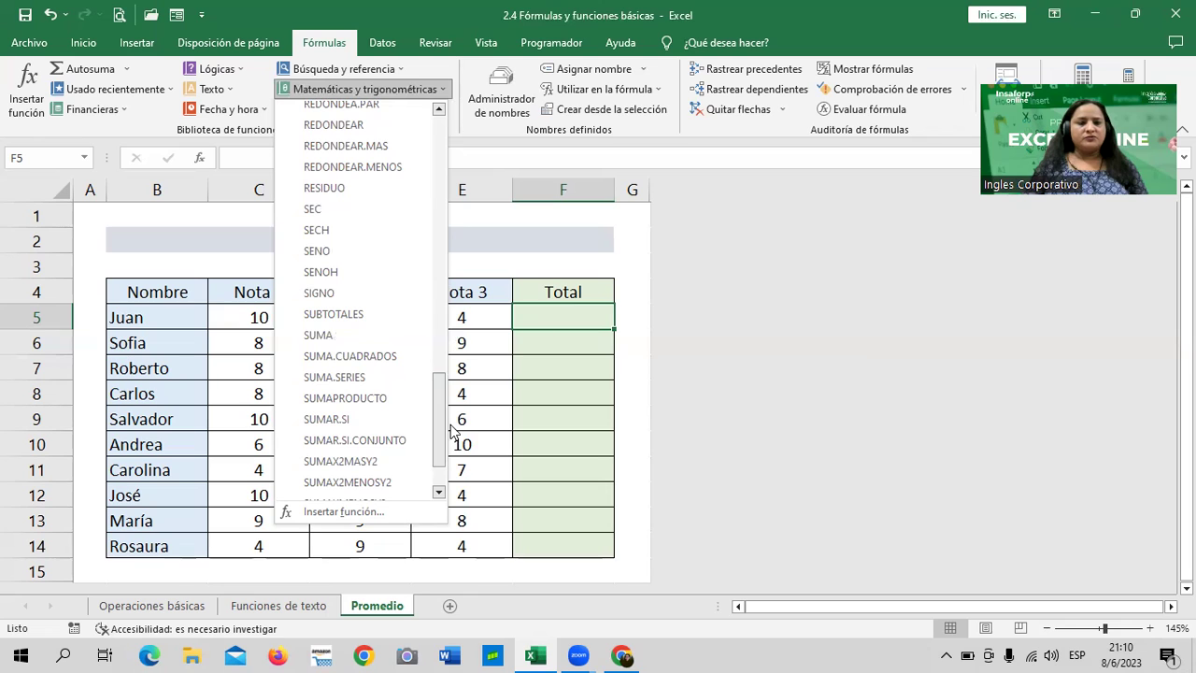
left_click_drag(443, 377, 449, 280)
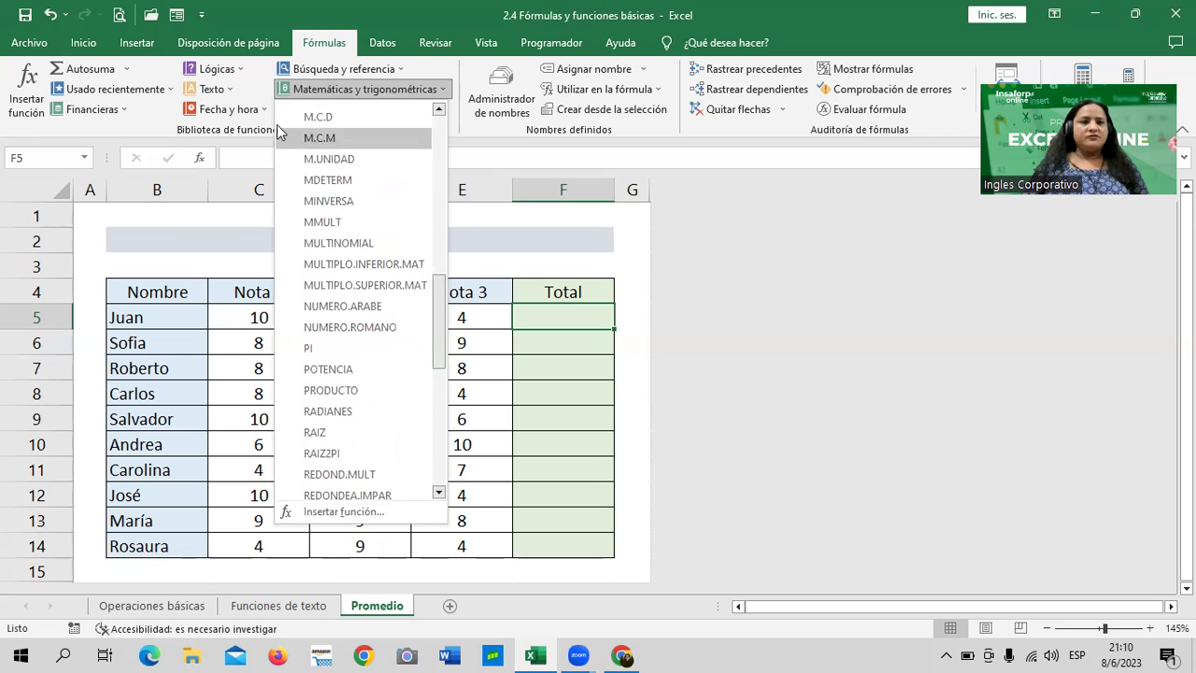
left_click(236, 68)
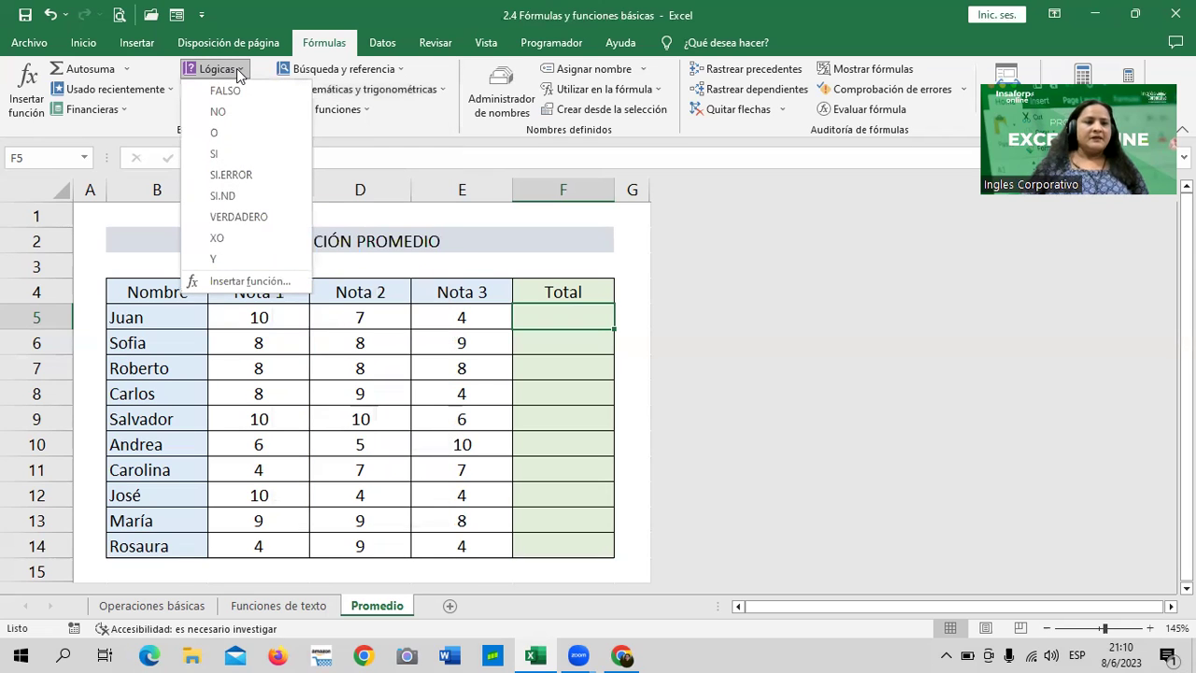
left_click(434, 128)
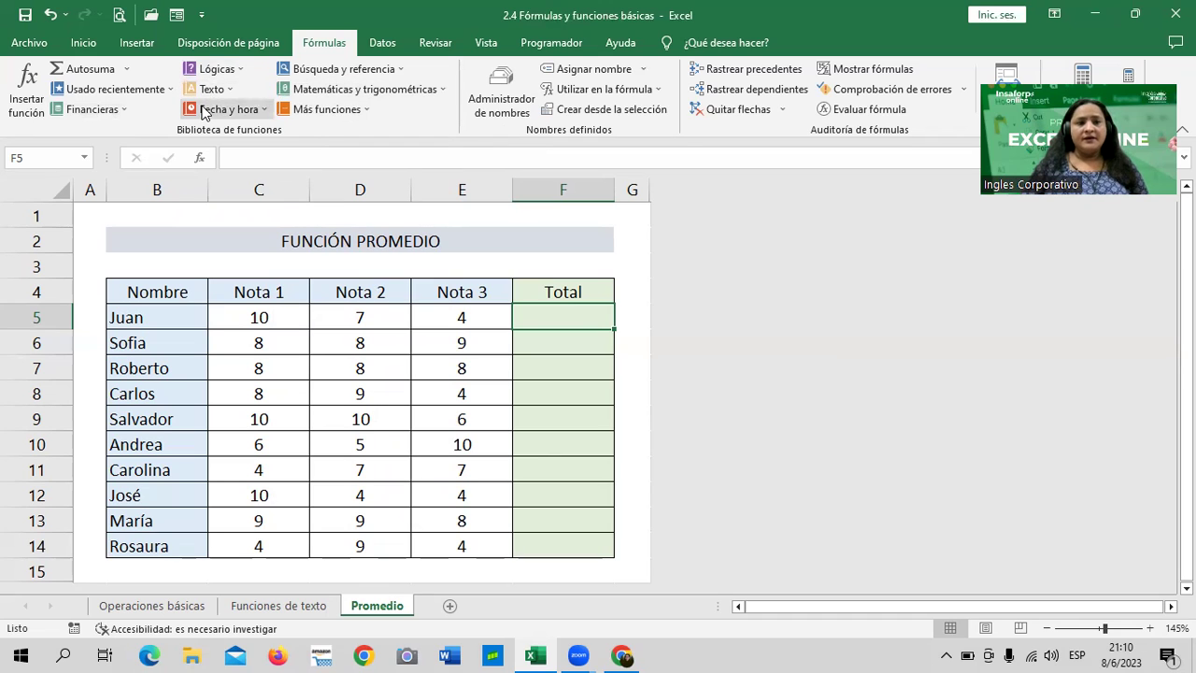
left_click(365, 110)
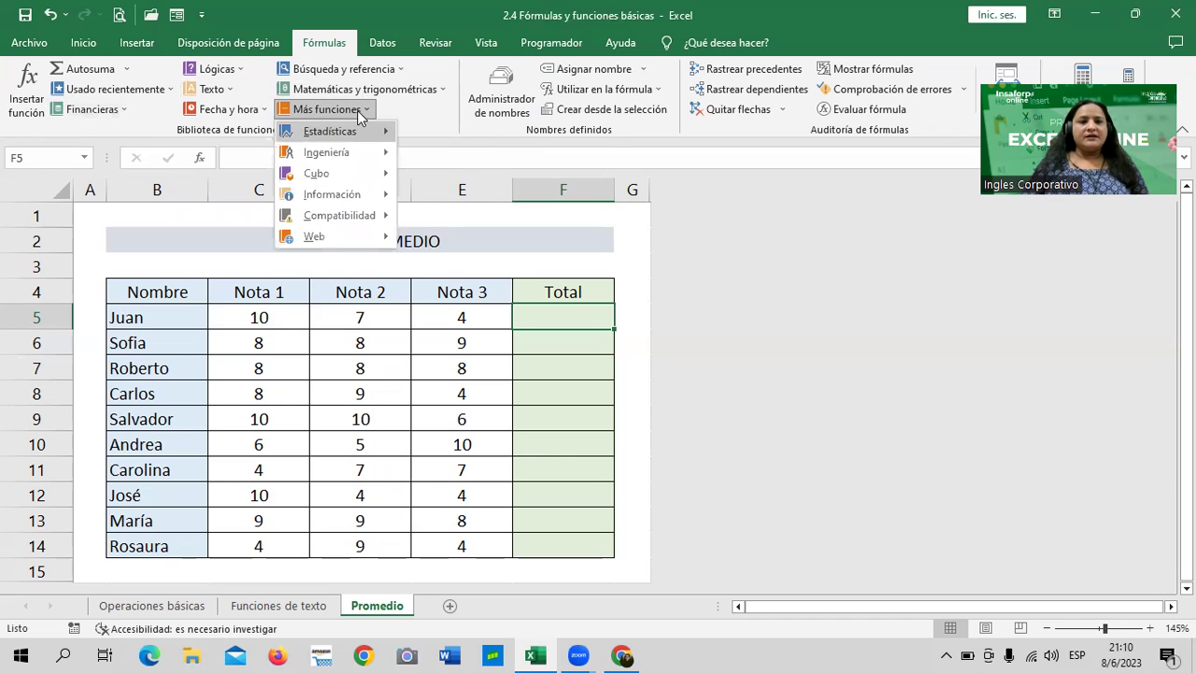
mouse_move(379, 128)
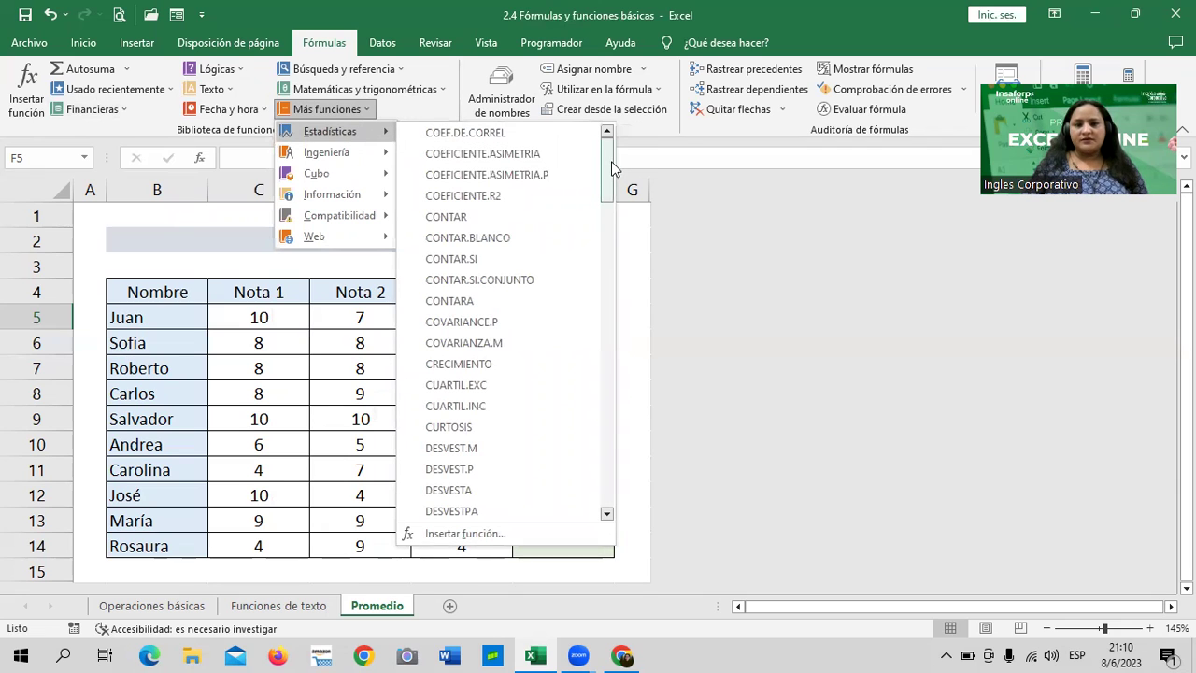
mouse_move(607, 168)
left_mouse_down()
mouse_move(616, 460)
mouse_move(615, 449)
left_mouse_up()
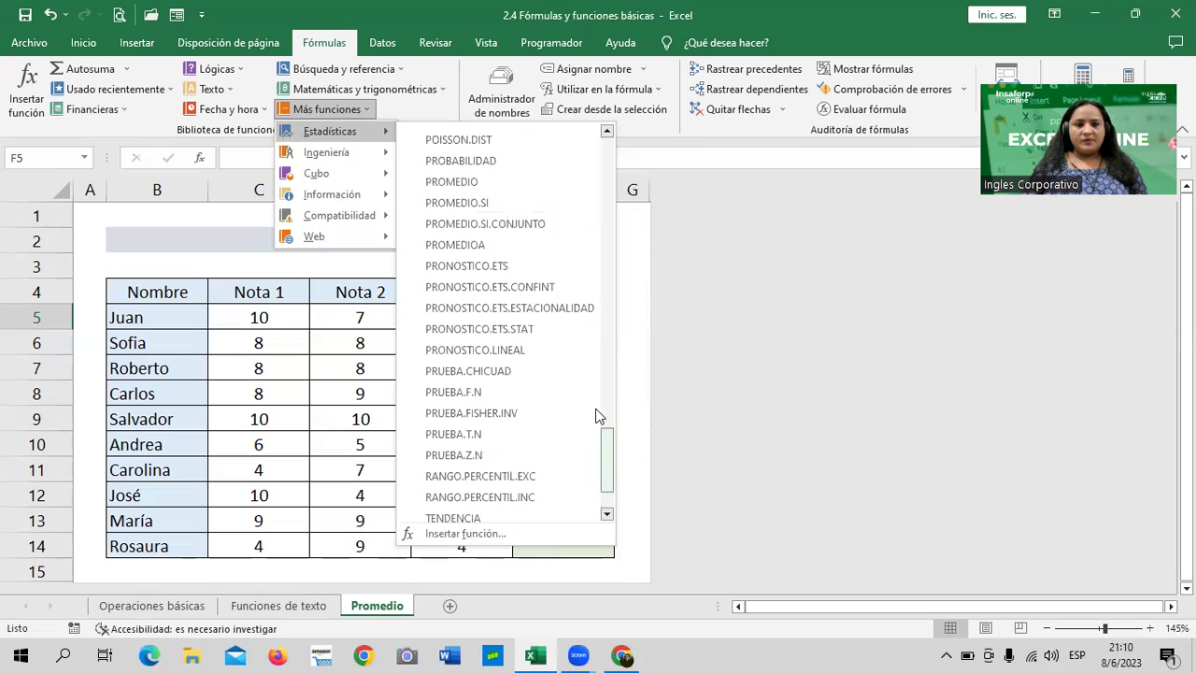
mouse_move(496, 191)
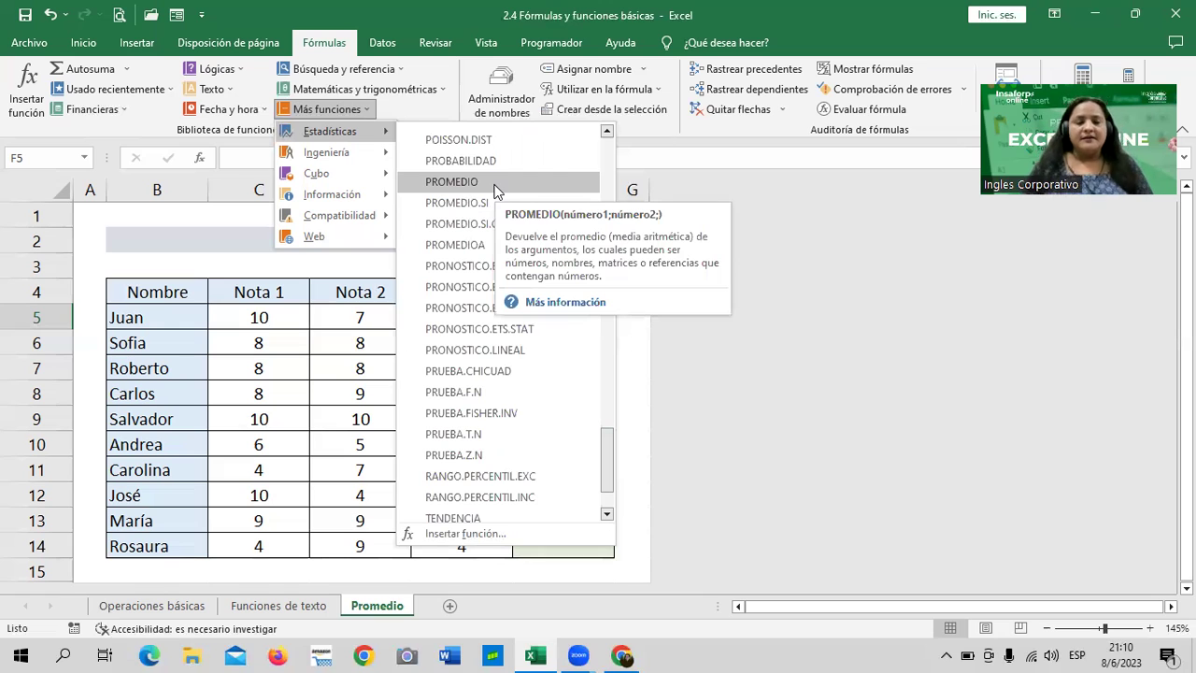
left_click_drag(604, 450, 613, 379)
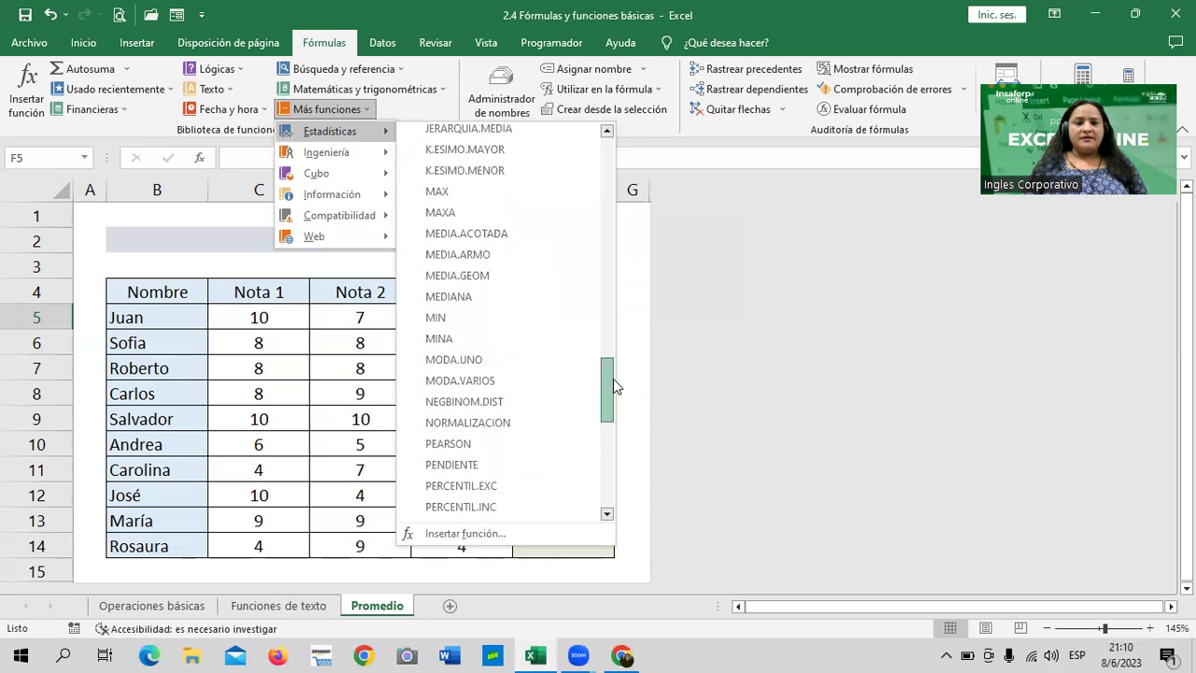
left_click_drag(613, 378, 611, 373)
mouse_move(499, 362)
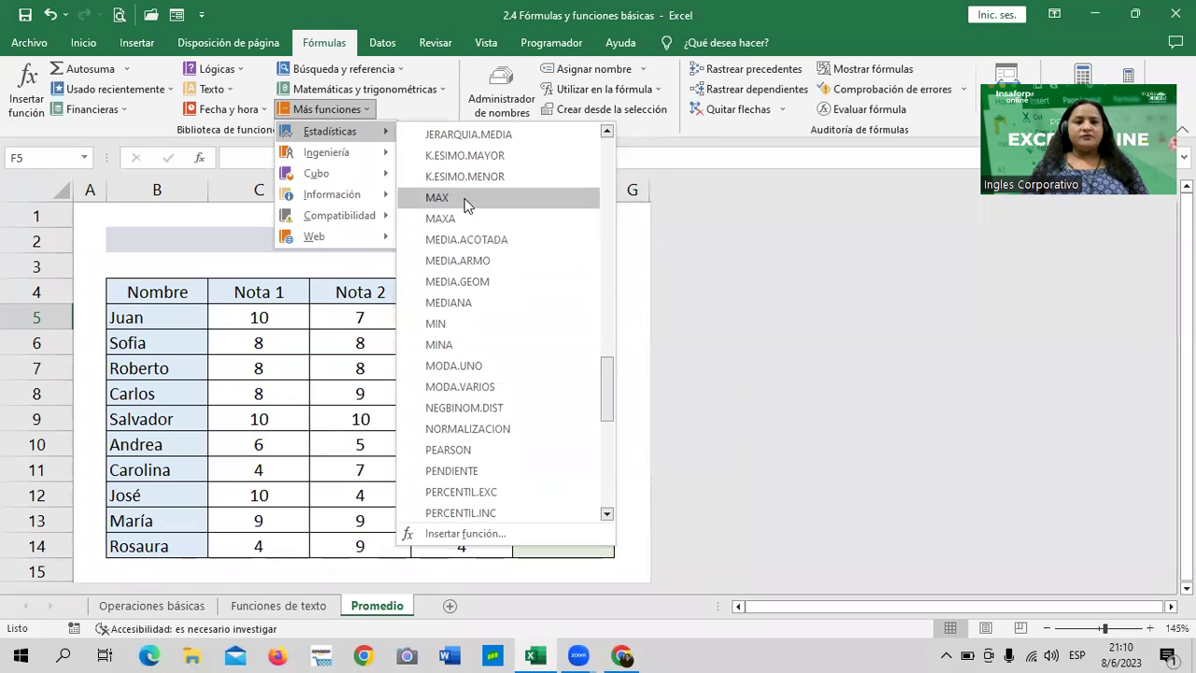
mouse_move(467, 203)
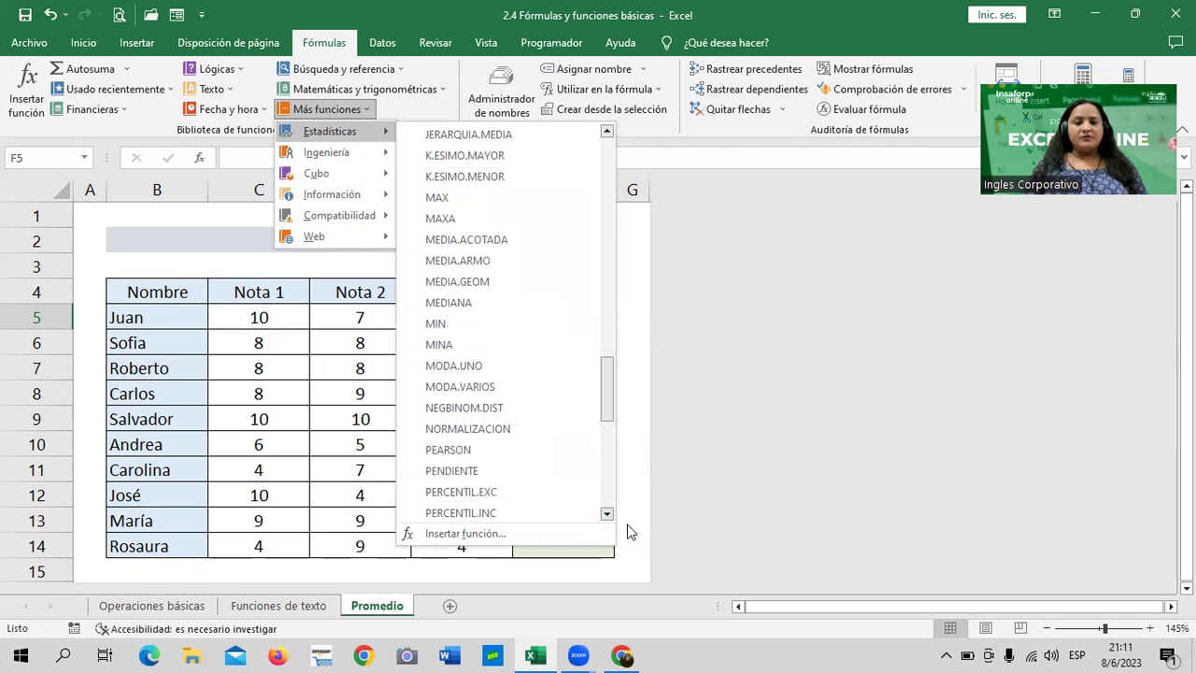
left_click_drag(608, 411, 613, 170)
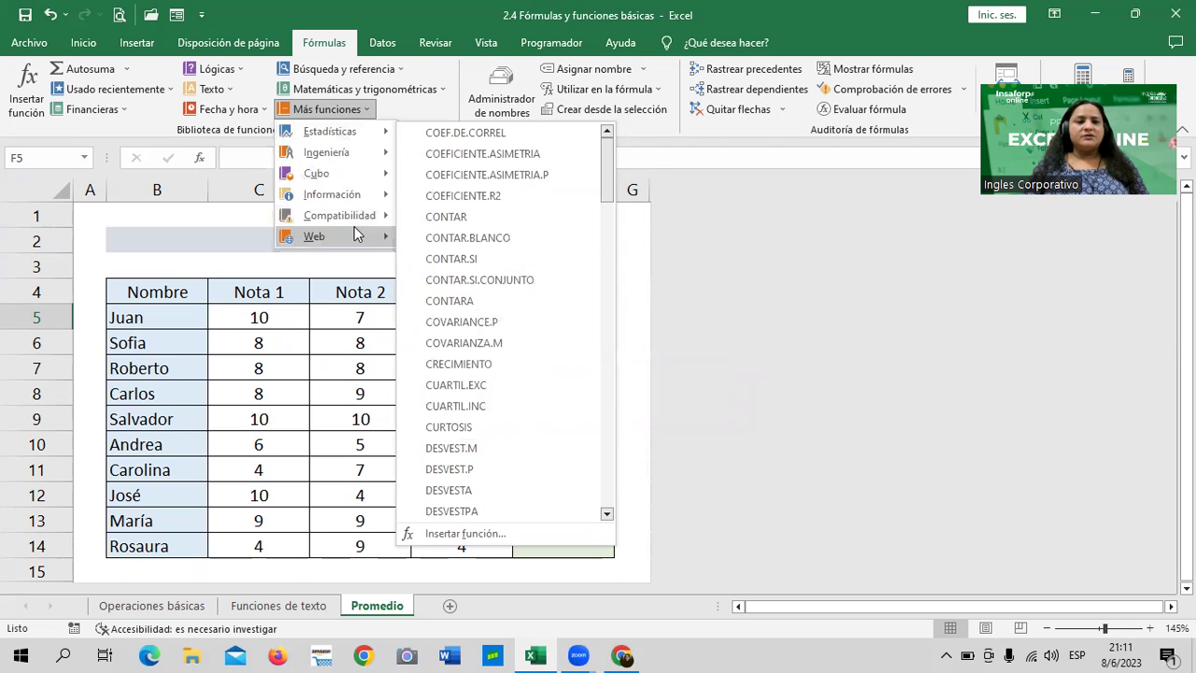
mouse_move(373, 155)
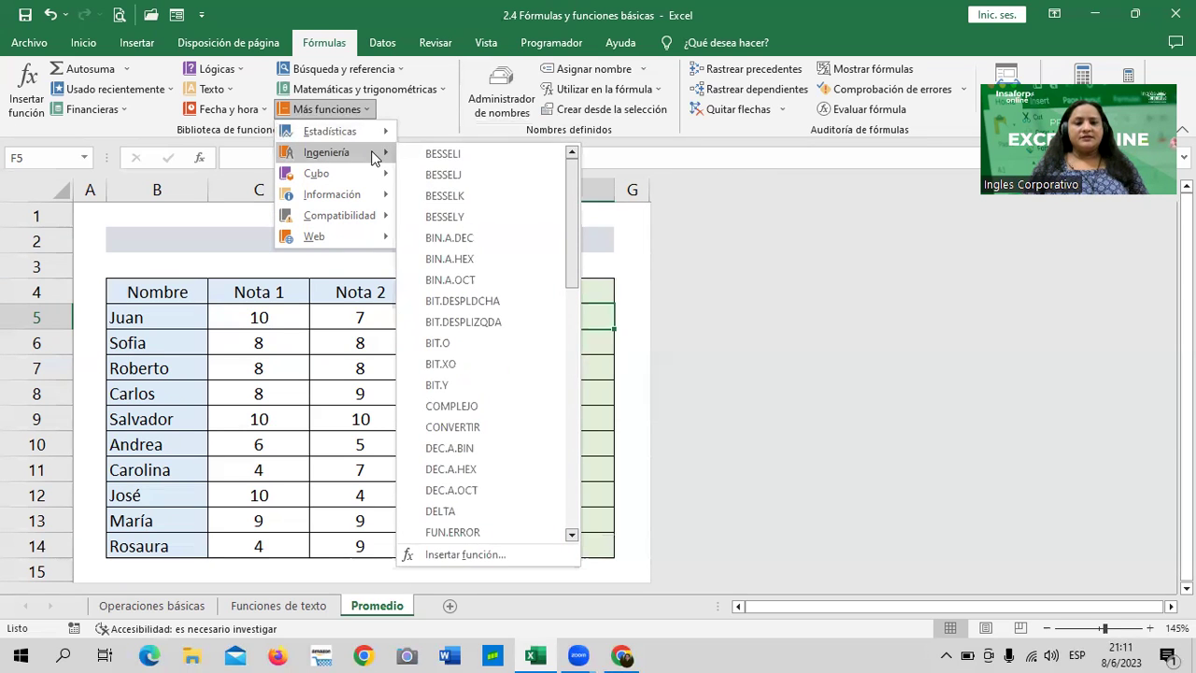
mouse_move(572, 196)
left_mouse_down()
mouse_move(589, 318)
mouse_move(598, 206)
left_mouse_up()
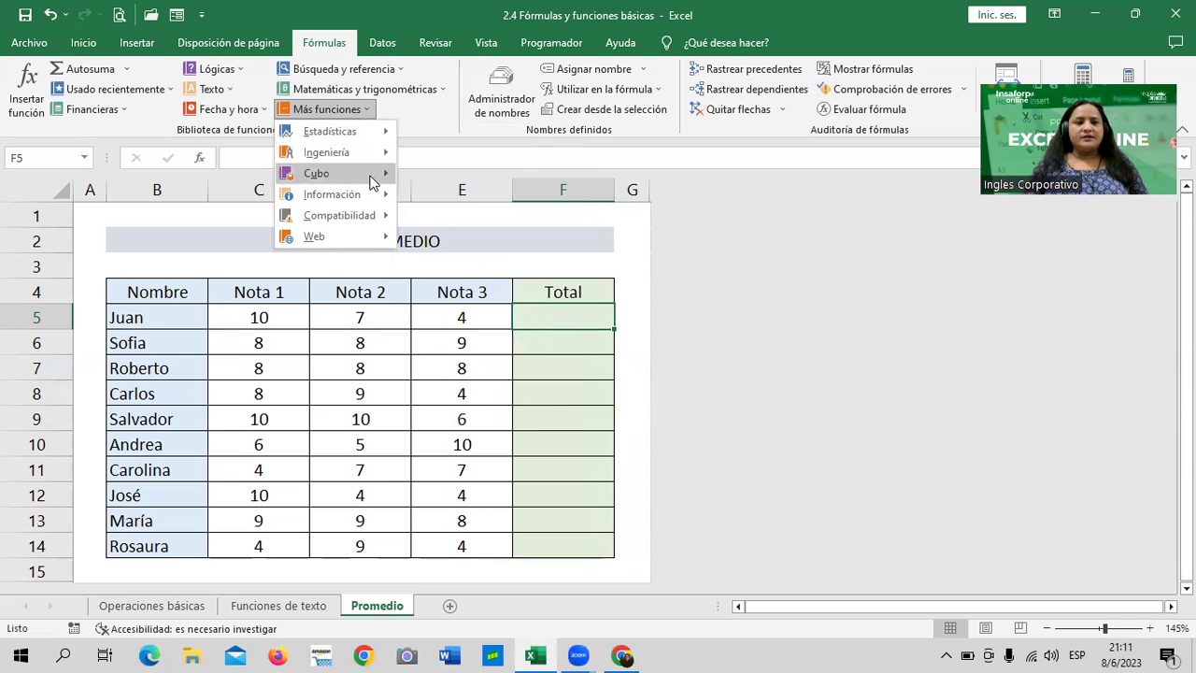
mouse_move(373, 181)
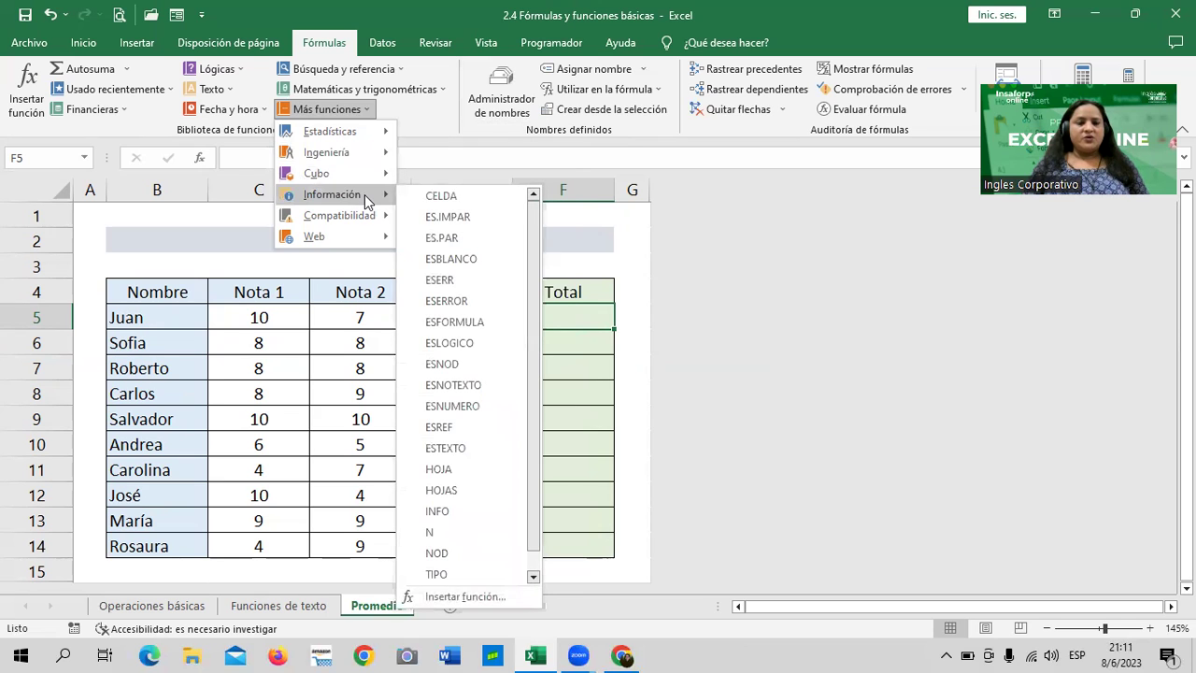
mouse_move(370, 224)
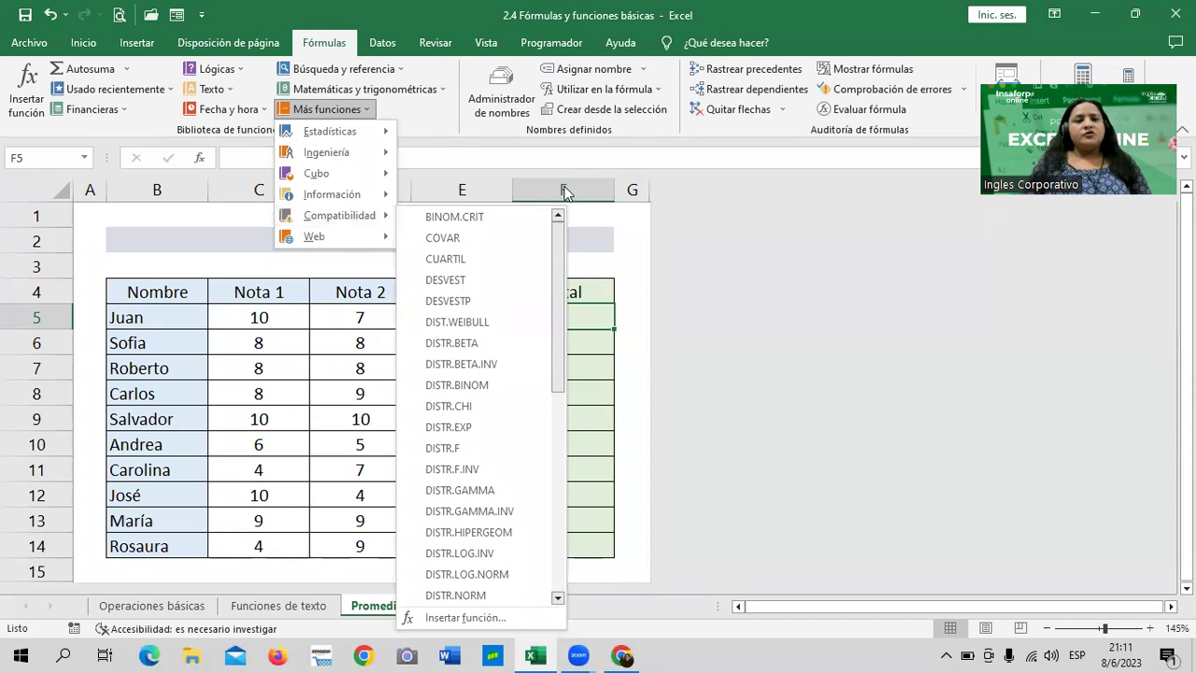
left_click(14, 107)
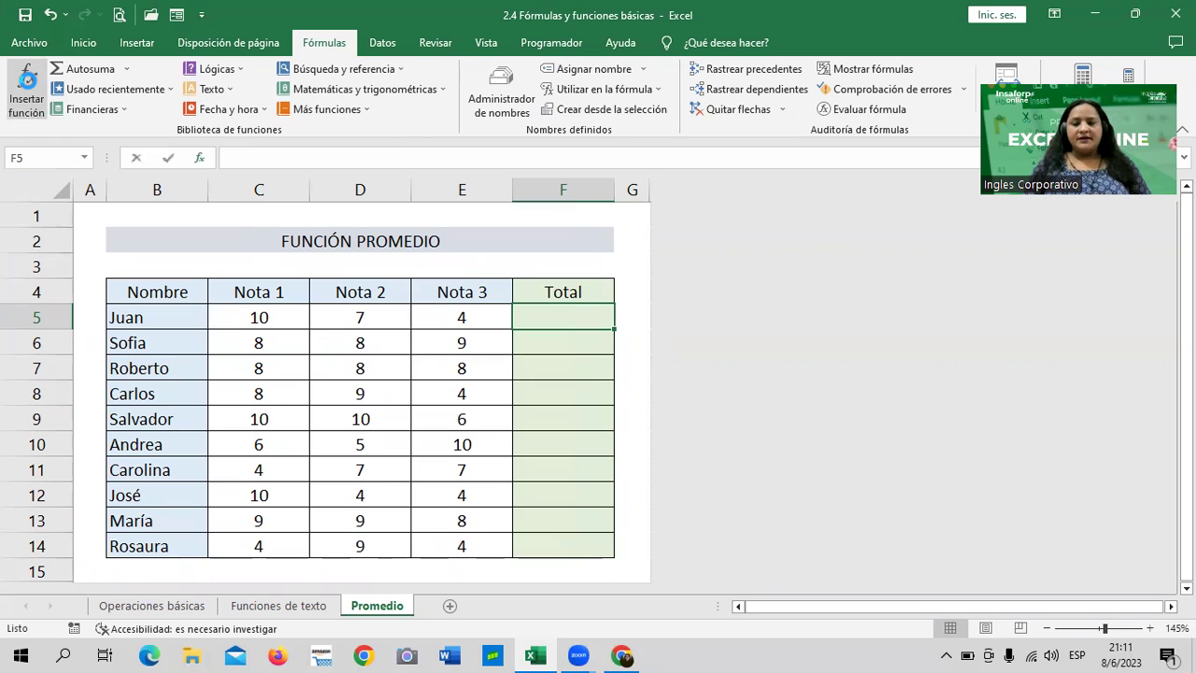
left_click(27, 85)
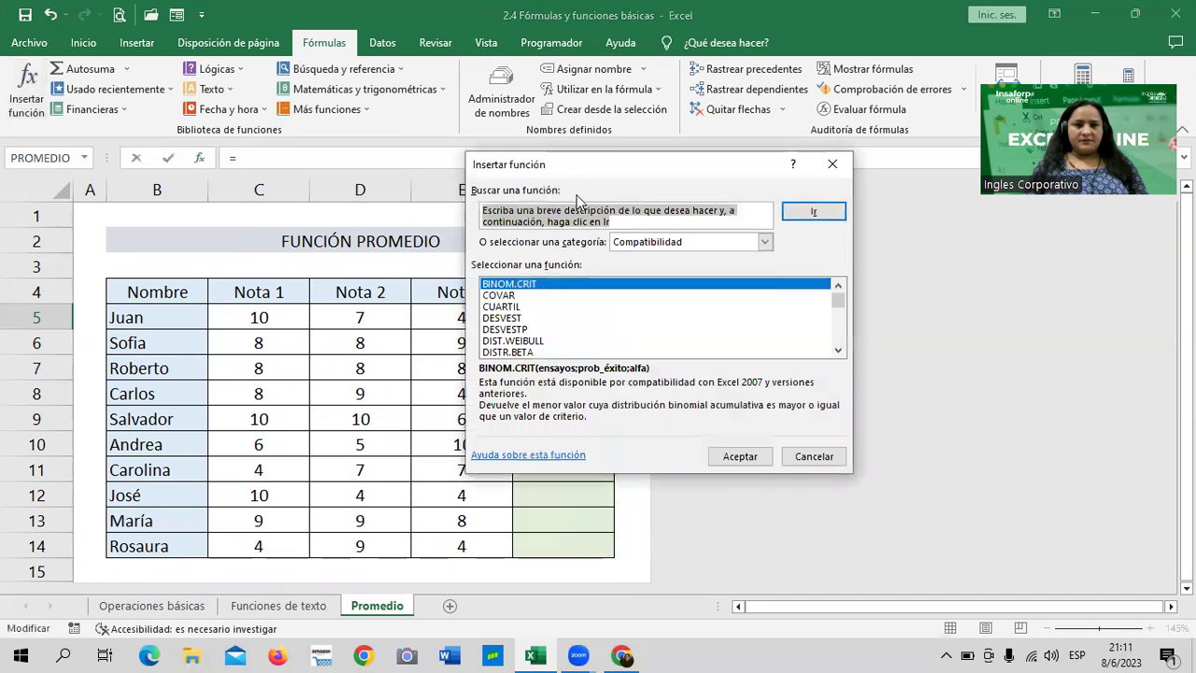
left_click_drag(681, 162, 618, 126)
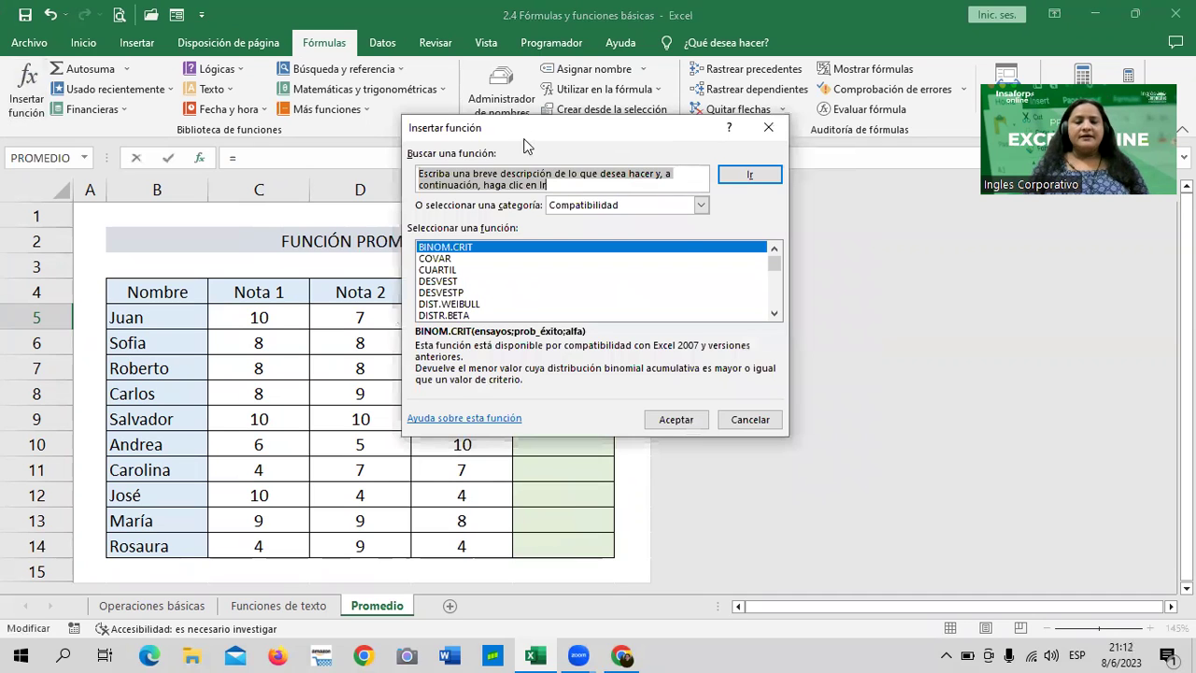
left_click(700, 205)
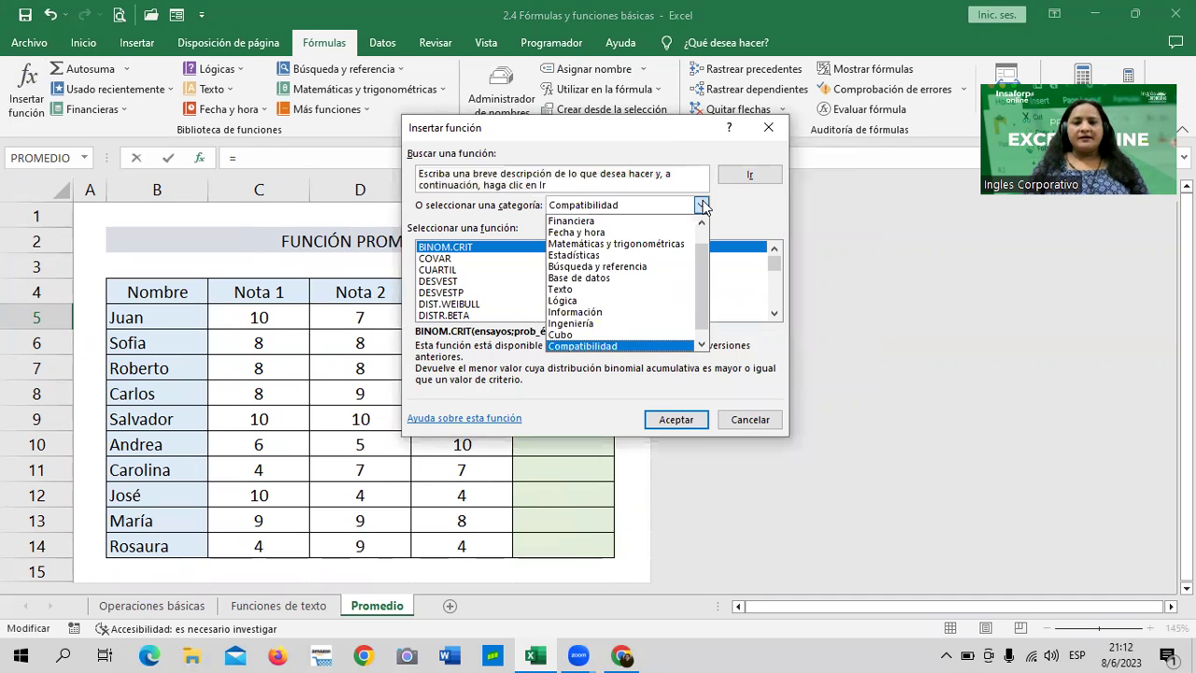
scroll(700, 233, "up", 1)
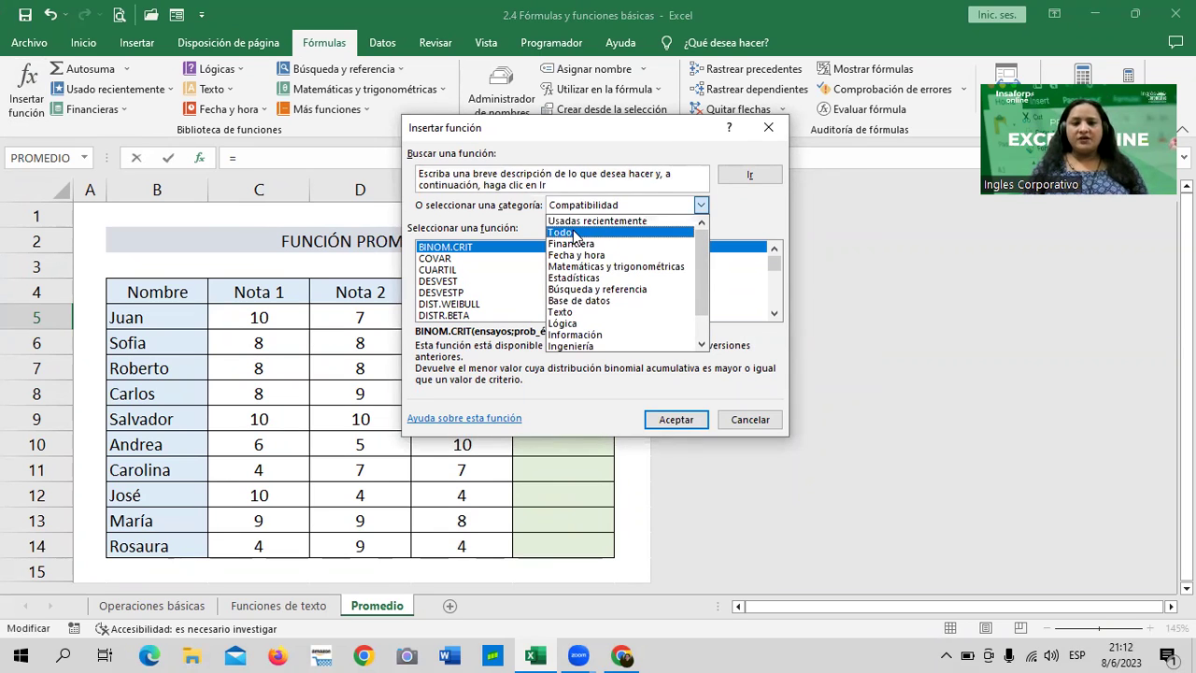
left_click(625, 301)
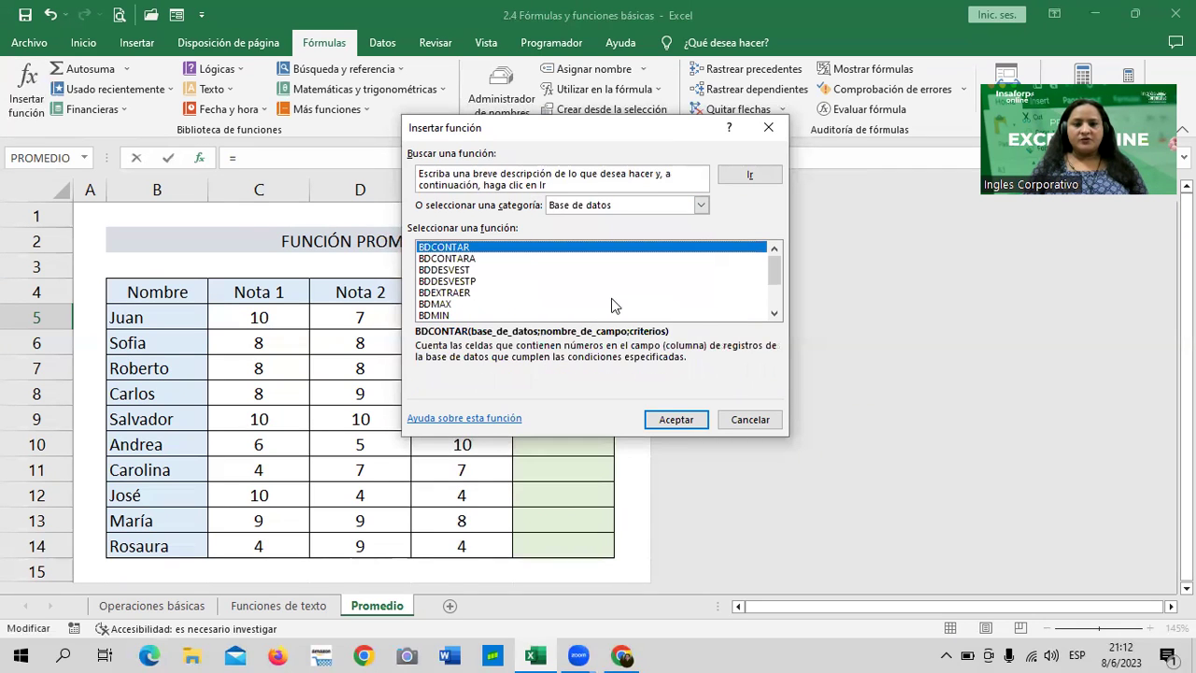
left_click(701, 206)
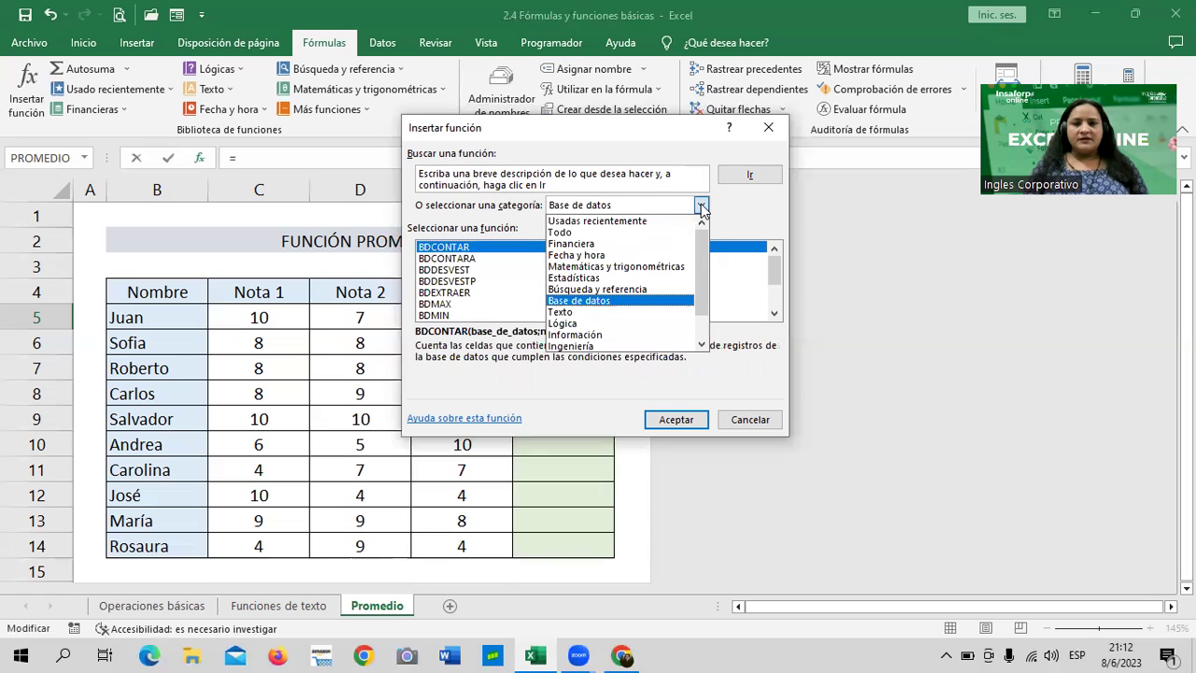
left_click(609, 322)
mouse_move(768, 271)
left_mouse_down()
mouse_move(775, 303)
mouse_move(775, 267)
left_mouse_up()
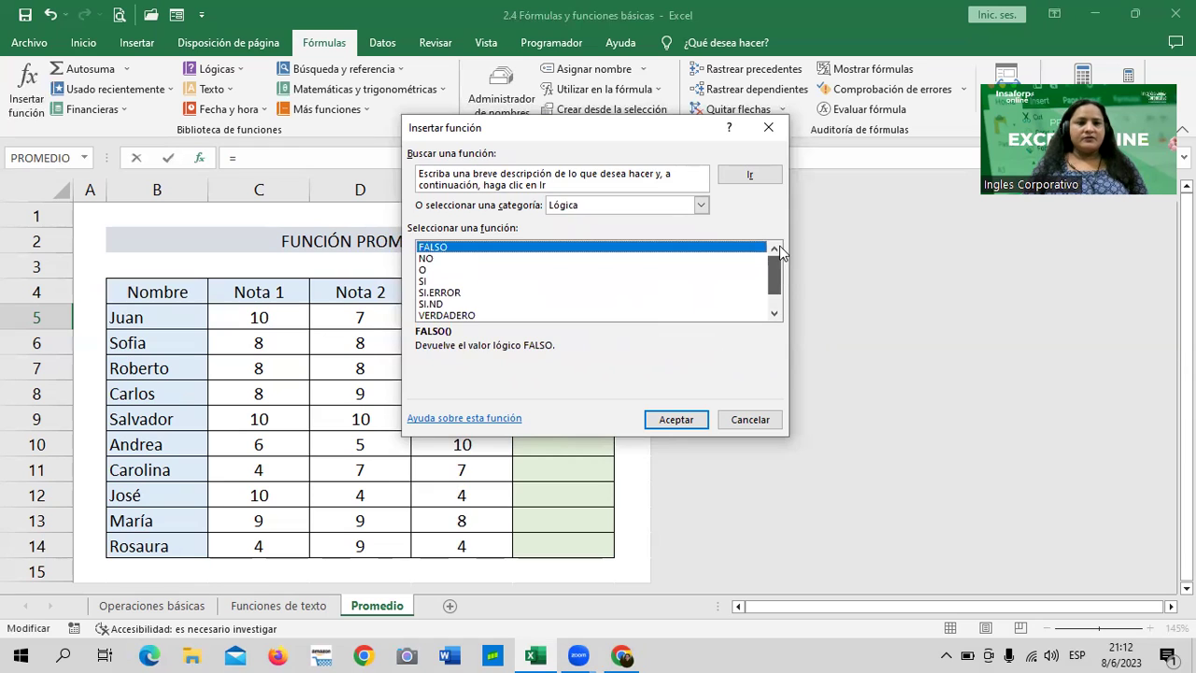
left_click(701, 205)
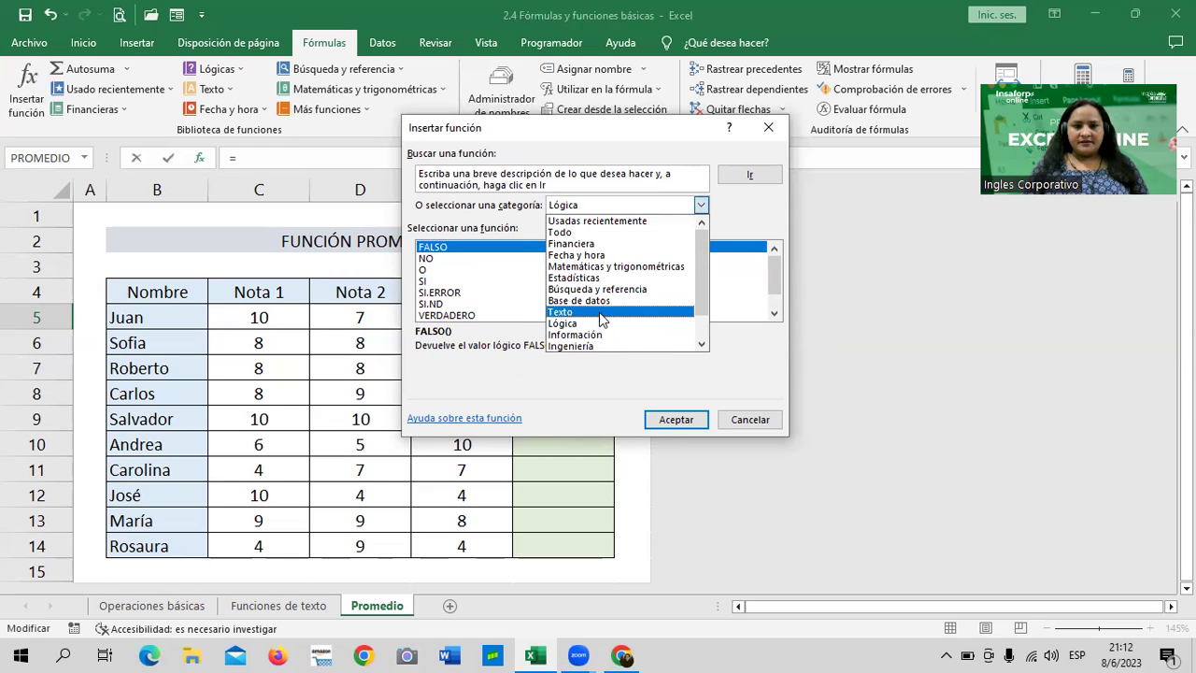
left_click_drag(700, 296, 702, 319)
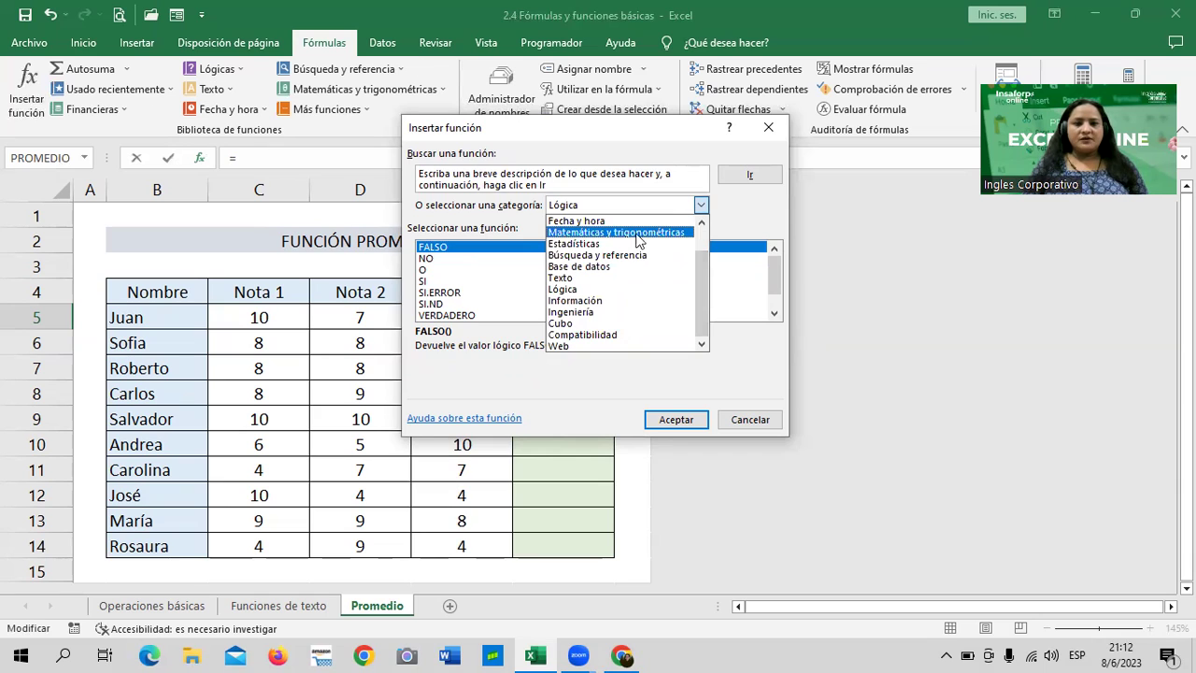
left_click_drag(701, 318, 704, 244)
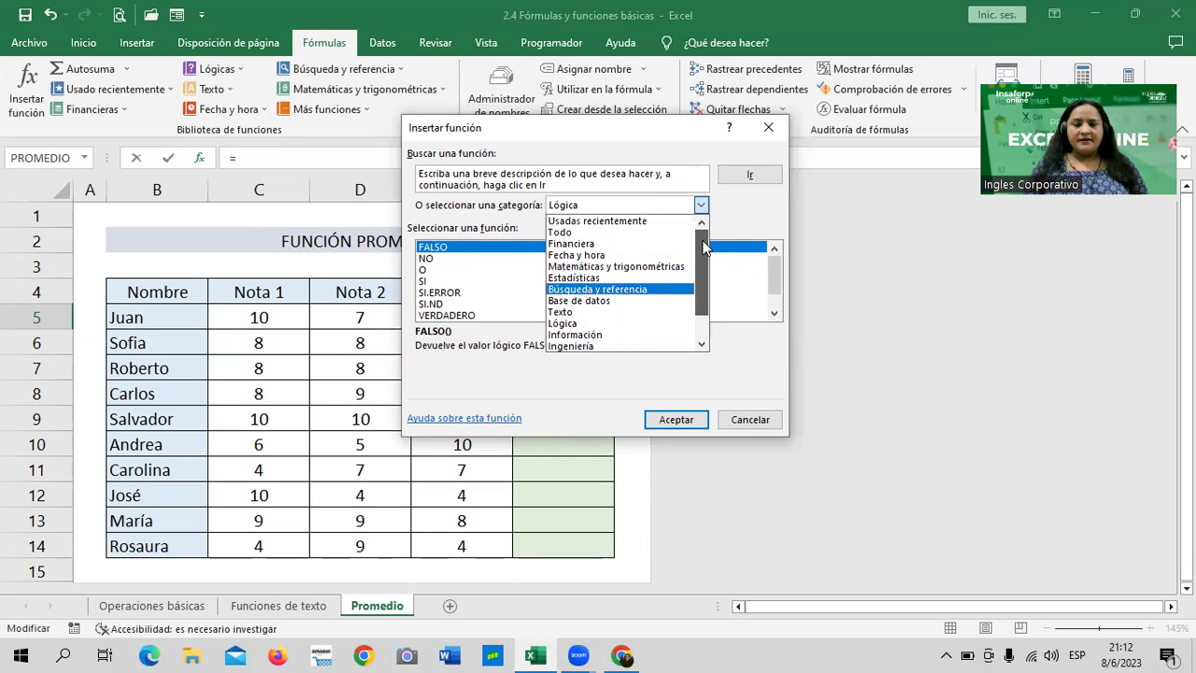
left_click(644, 221)
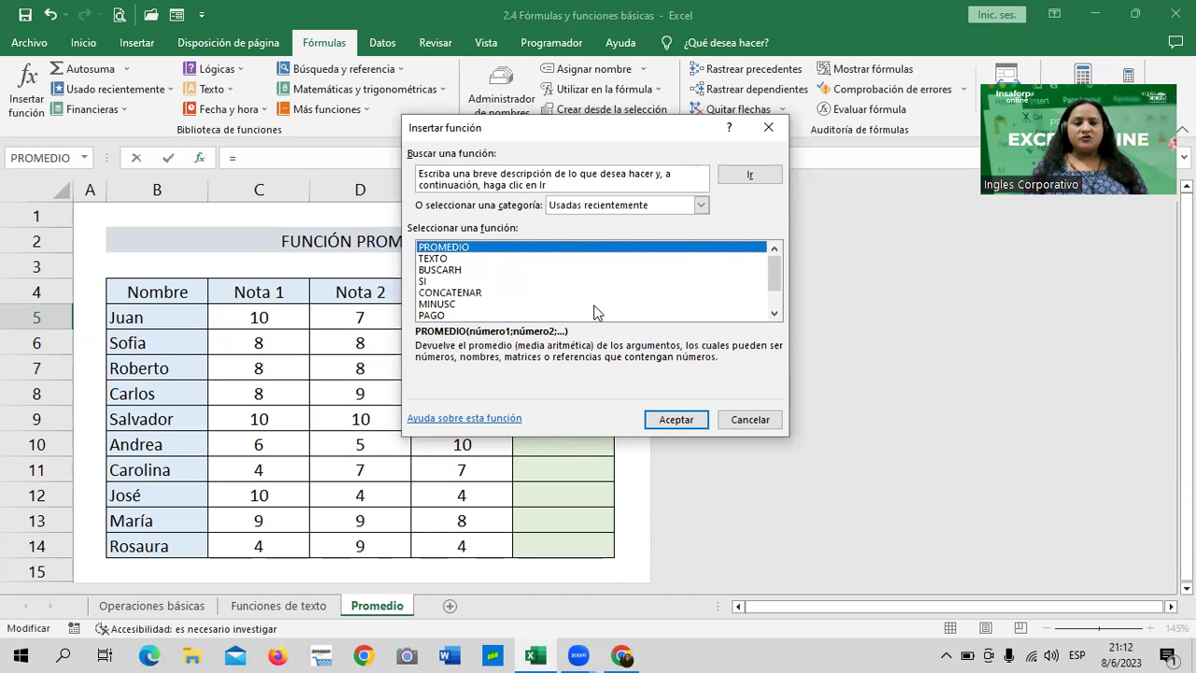
scroll(774, 280, "down", 1)
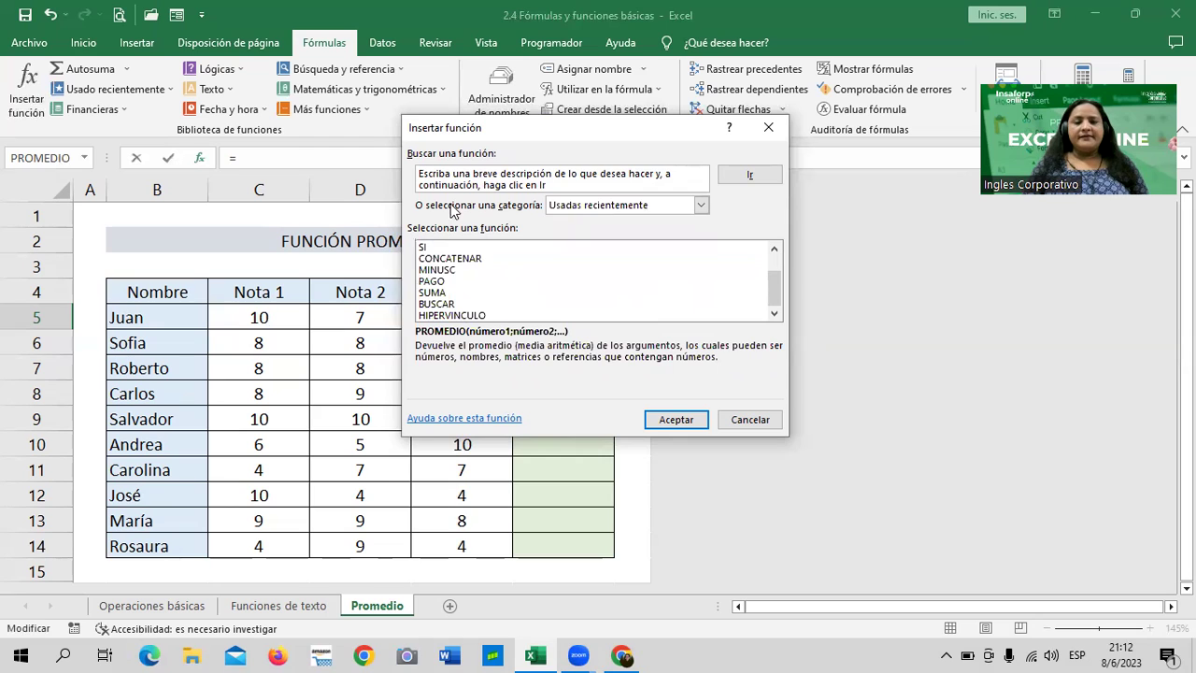
scroll(774, 271, "up", 1)
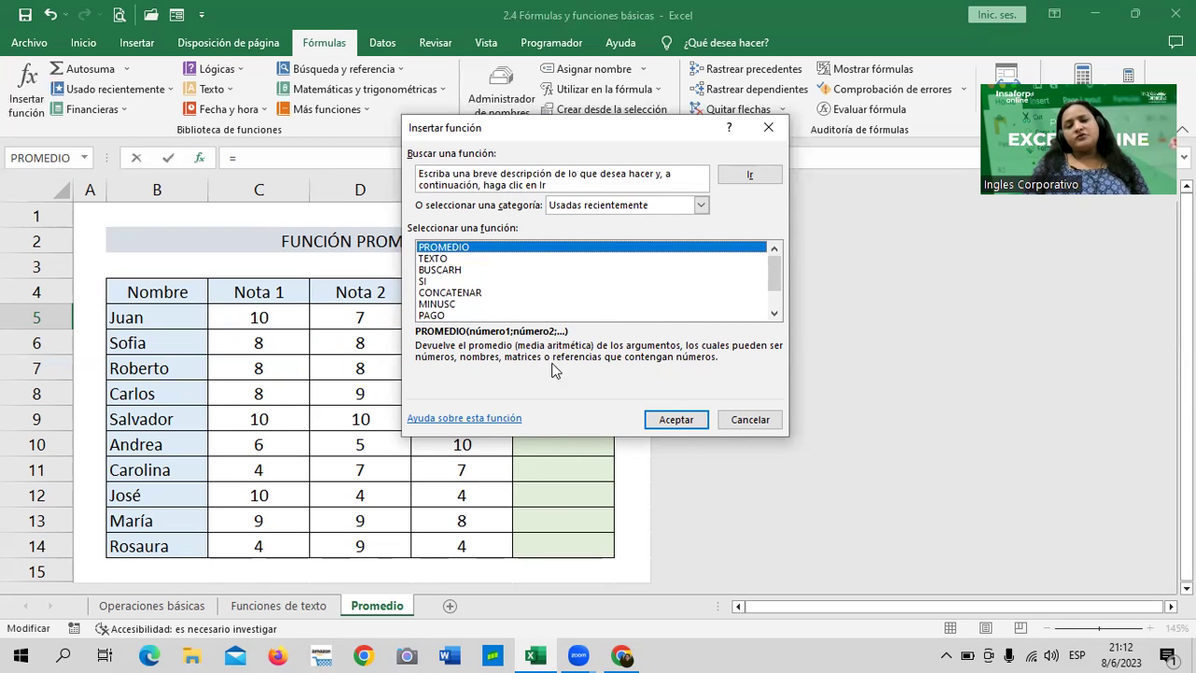
left_click(753, 419)
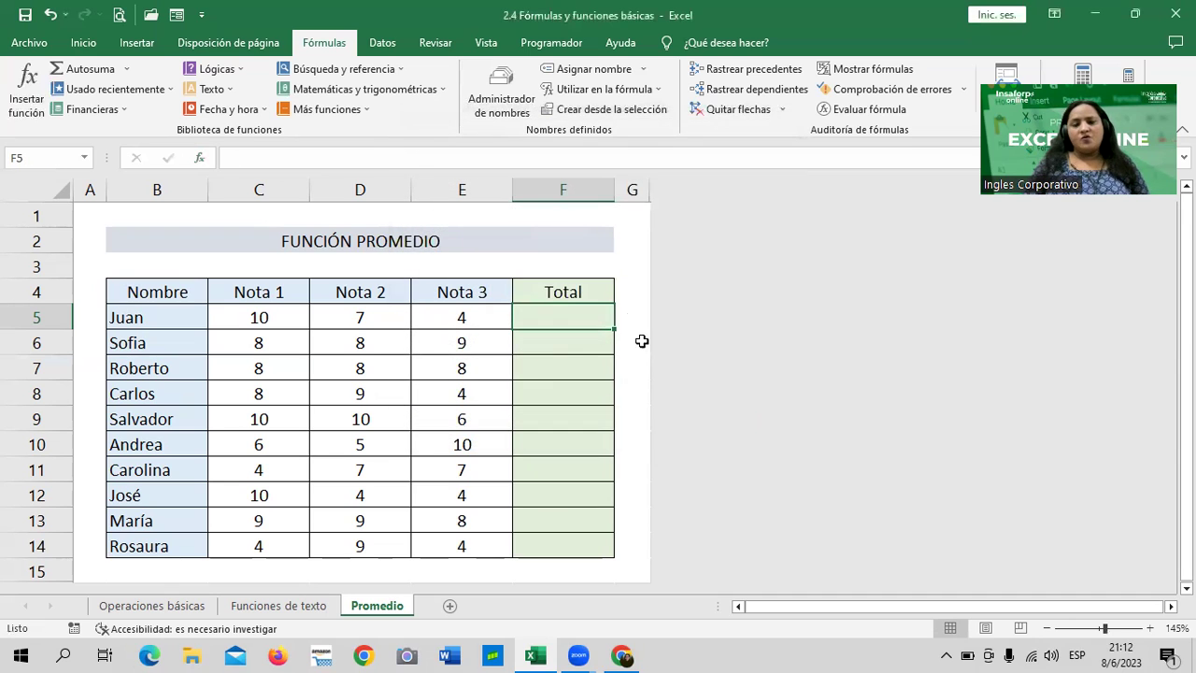
Select cells around F5, the first Total cell of the Promedio grade table
left_click(635, 308)
left_click(573, 319)
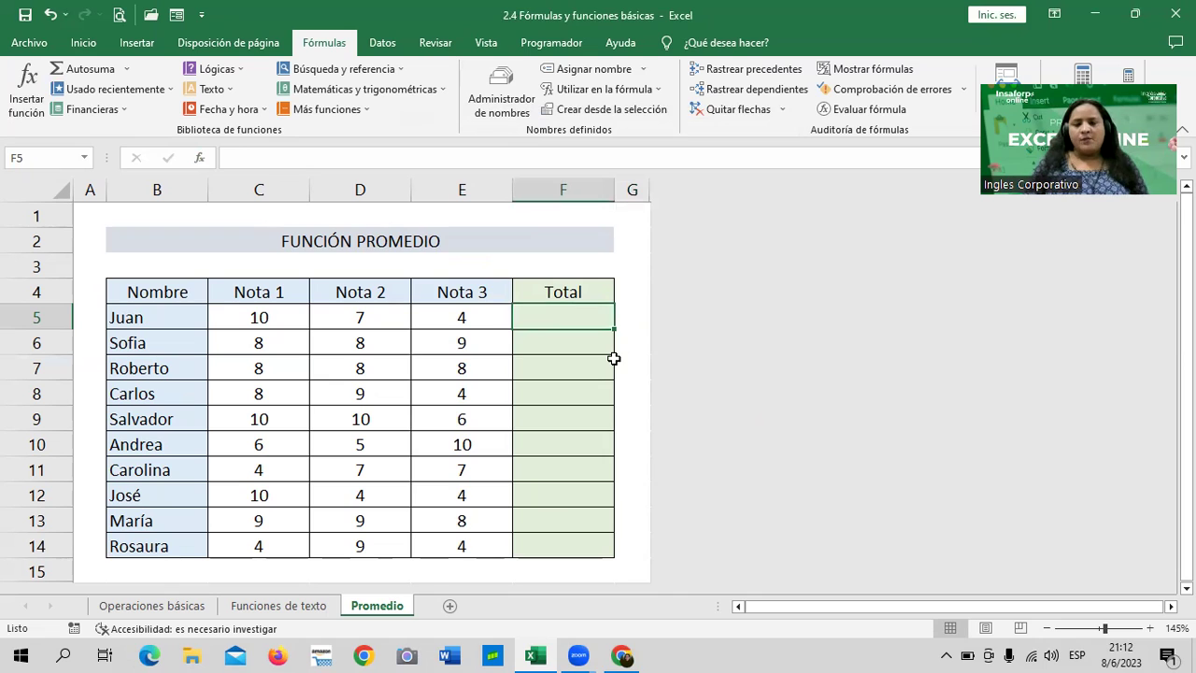
left_click(740, 77)
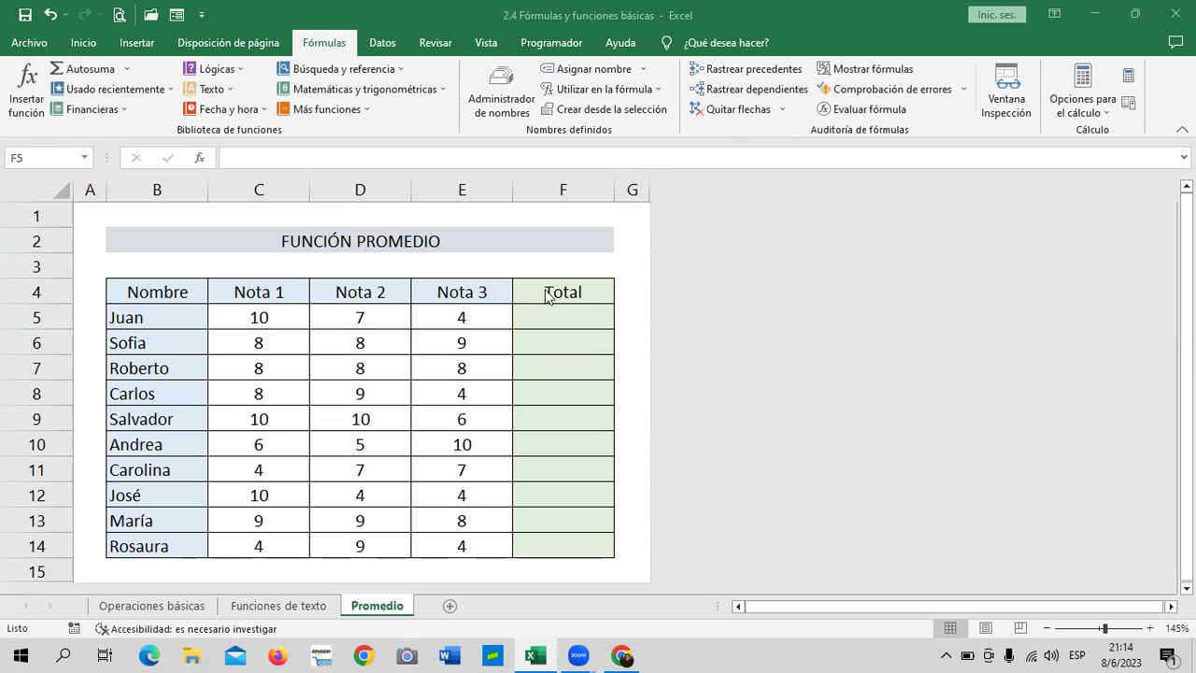
left_click(554, 322)
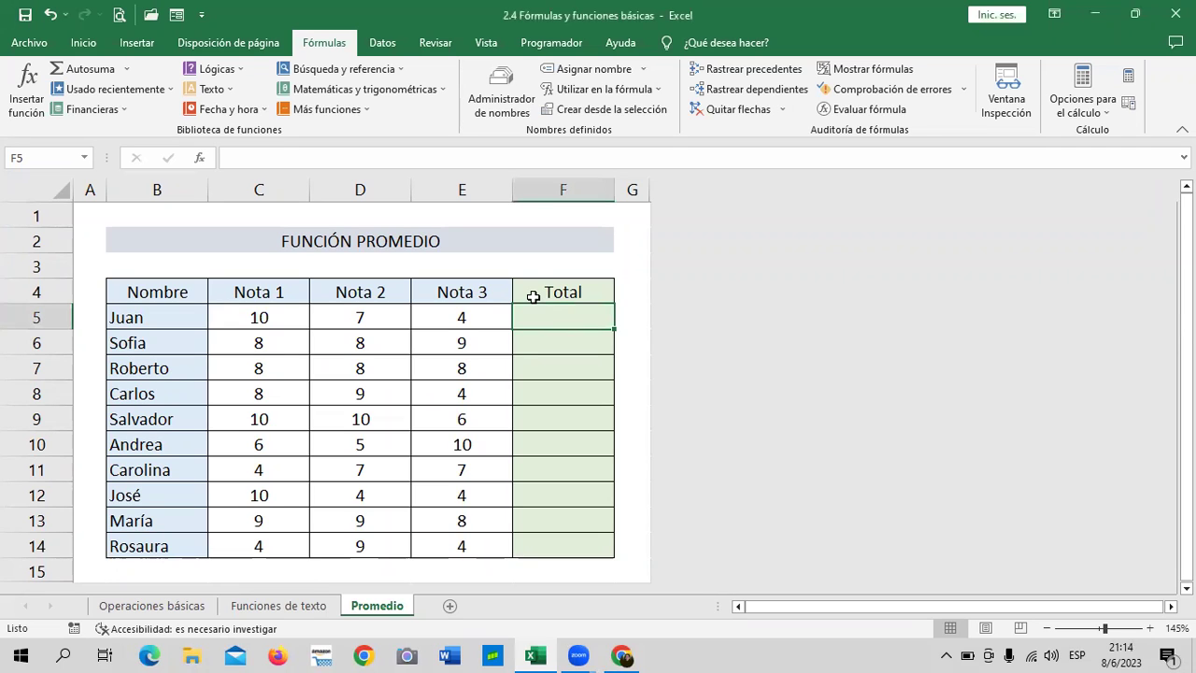
left_click(557, 342)
left_click(553, 314)
left_click(547, 344)
left_click(549, 319)
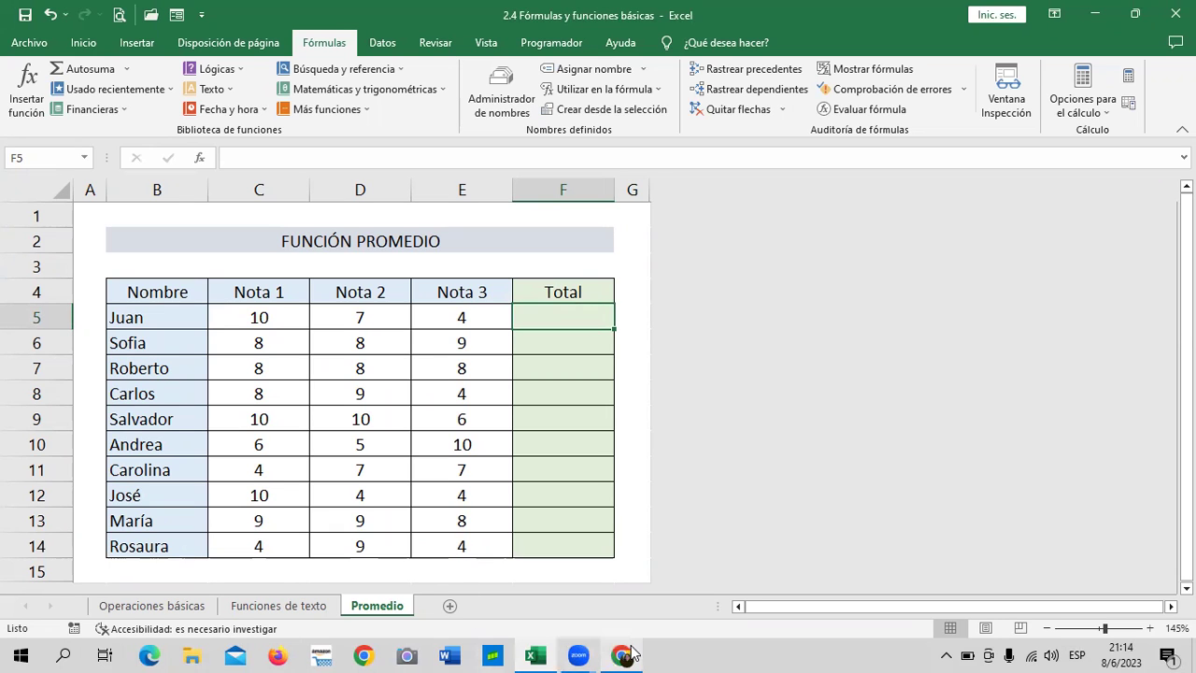
Bring the course page forward and scroll to the =SUMA(B3:B6) versus =B3+B4+B5+B6 comparison
mouse_move(632, 651)
left_click(641, 606)
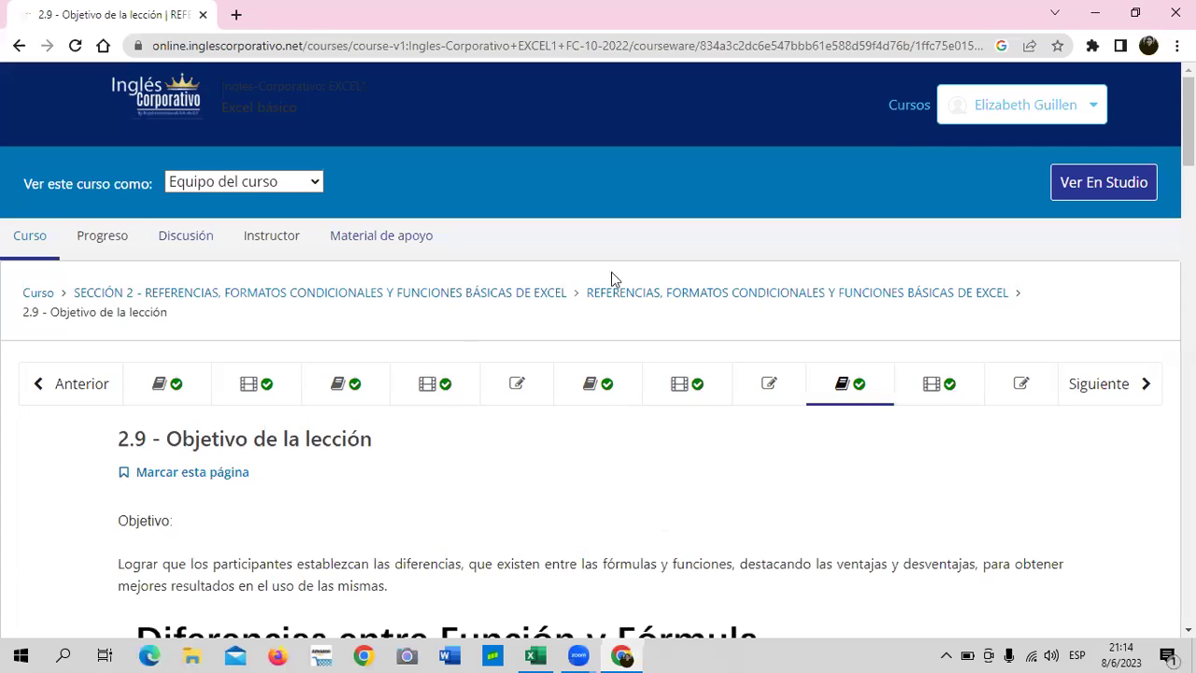
scroll(629, 465, "down", 2)
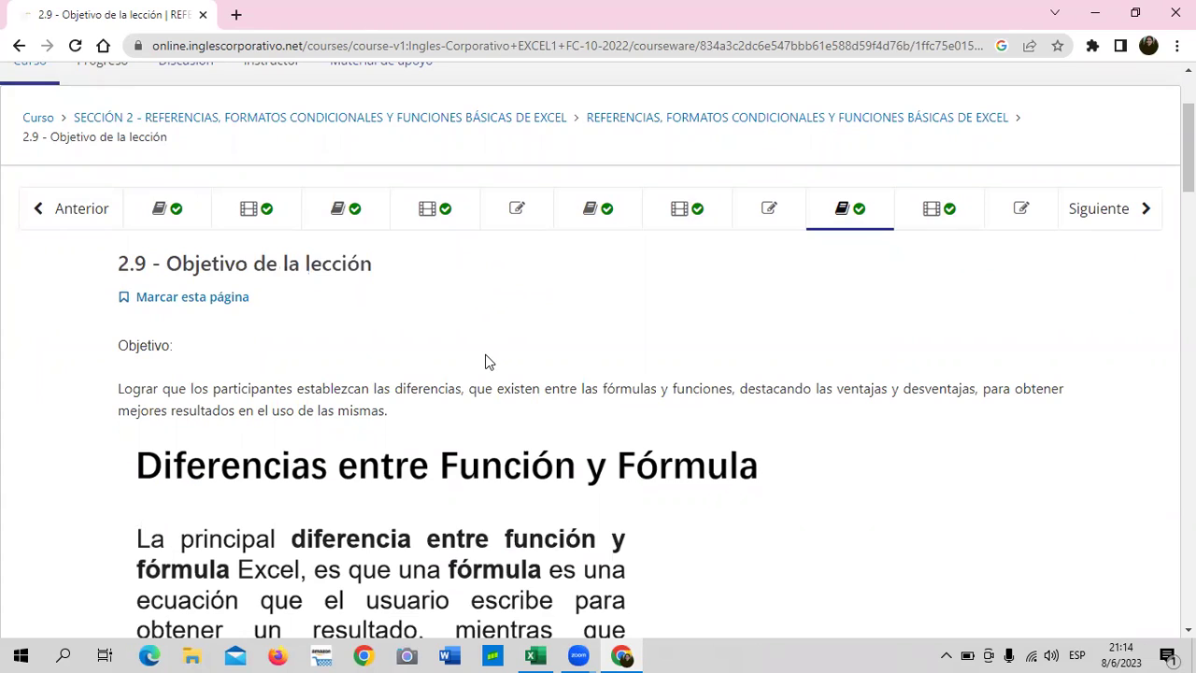
scroll(478, 355, "down", 1)
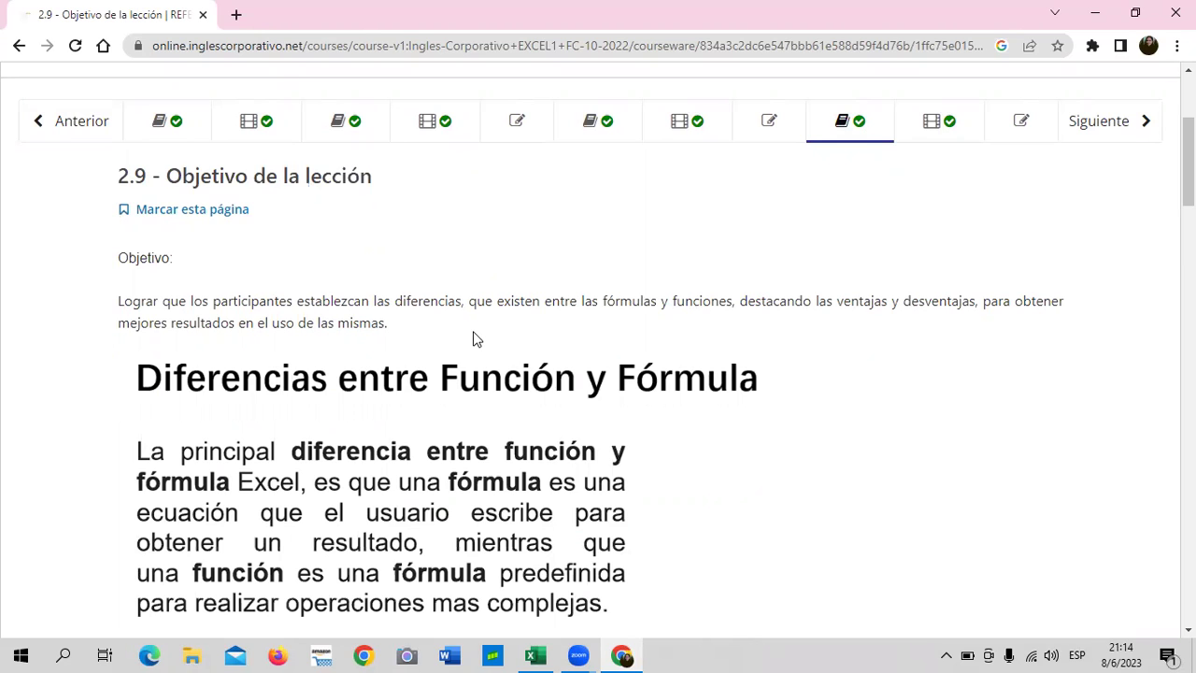
scroll(472, 334, "down", 1)
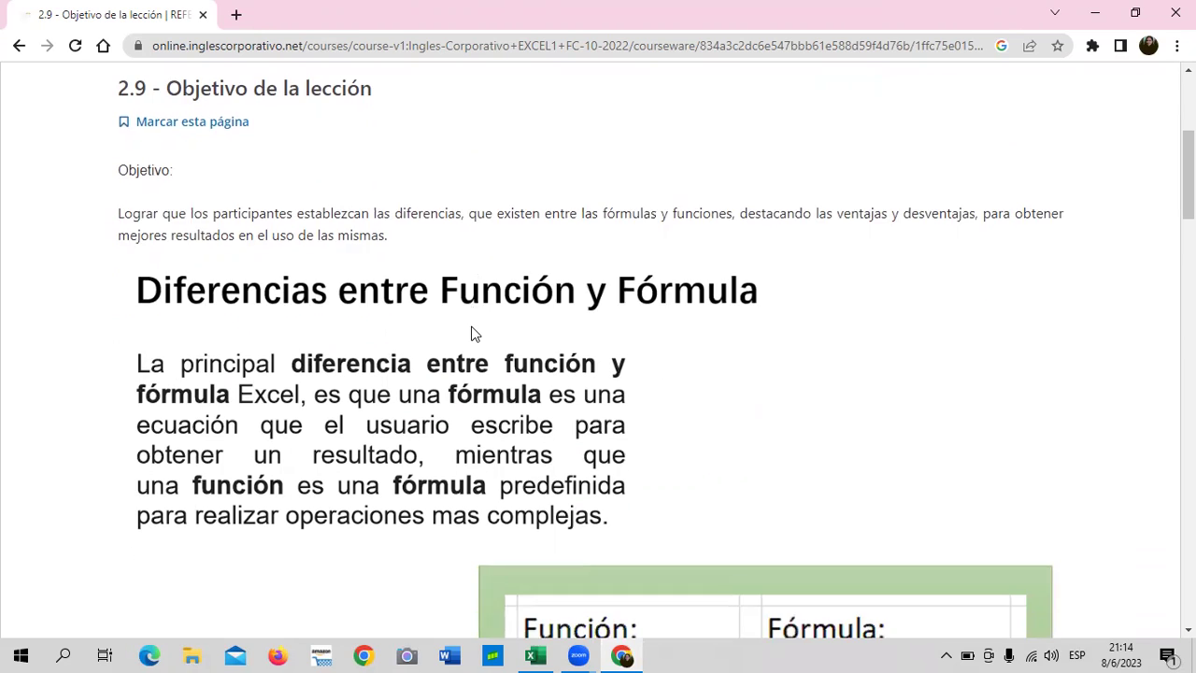
scroll(472, 334, "down", 1)
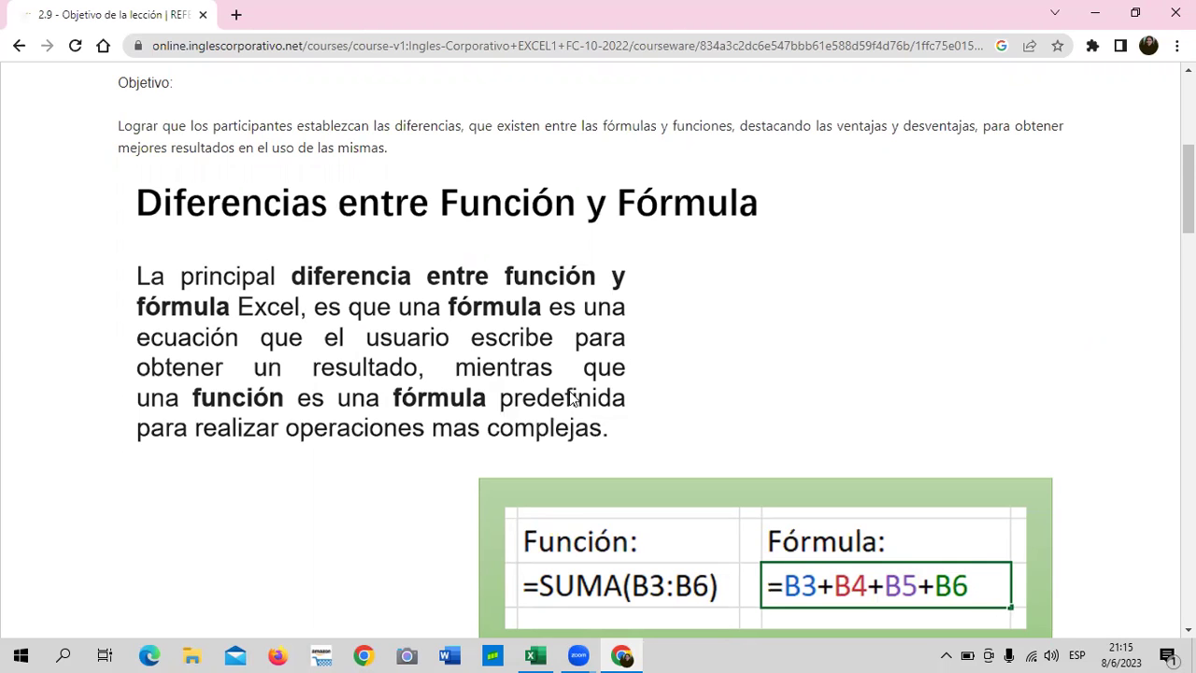
Scroll down to the ERRORES EN LOS DATOS section with its Excel error example
scroll(576, 392, "down", 2)
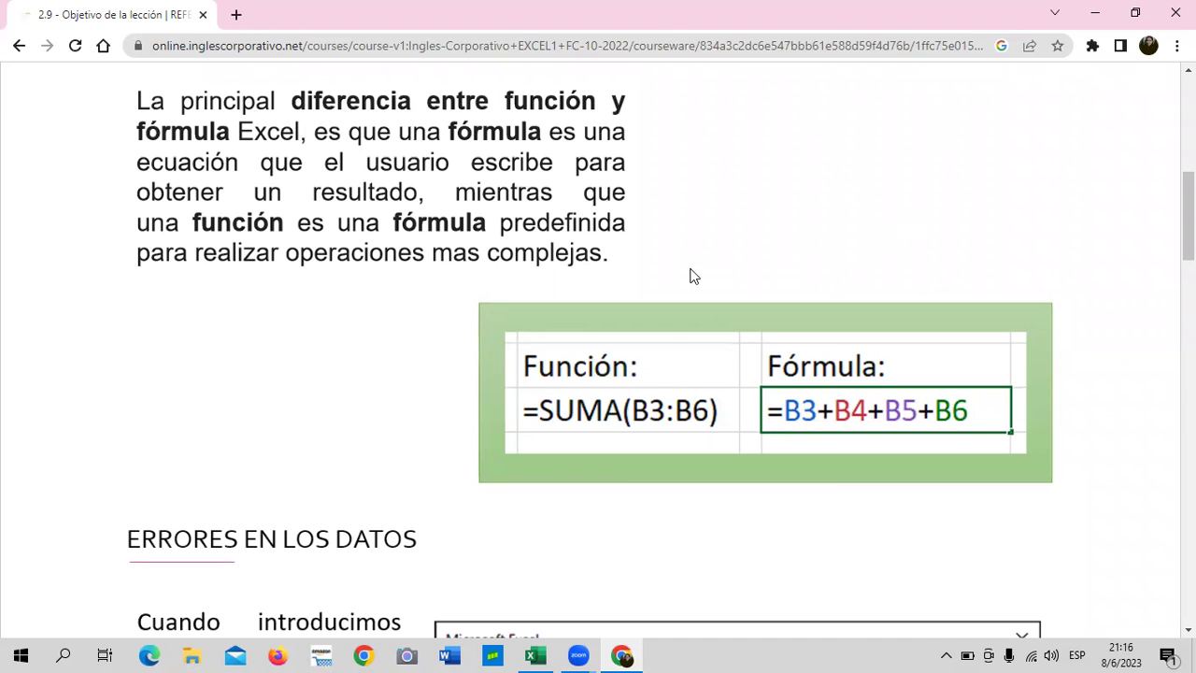
scroll(630, 393, "down", 1)
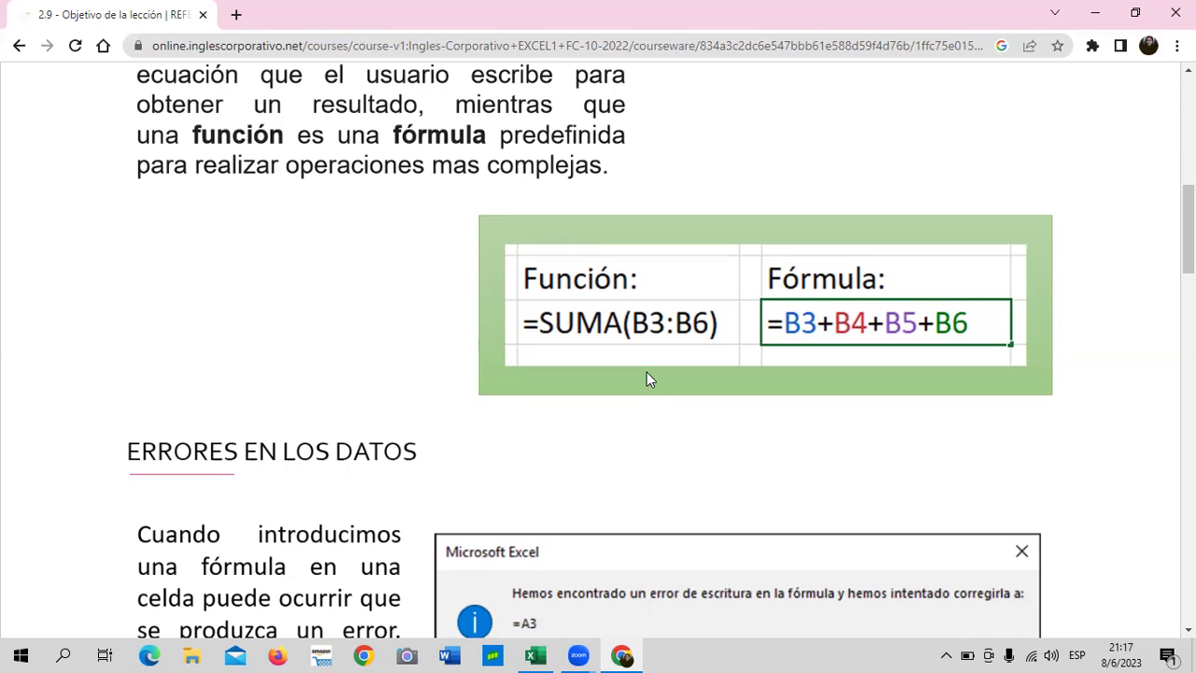
Scroll past the error-menu image to the paragraph explaining ##### and #¡VALOR! errors
scroll(635, 370, "down", 2)
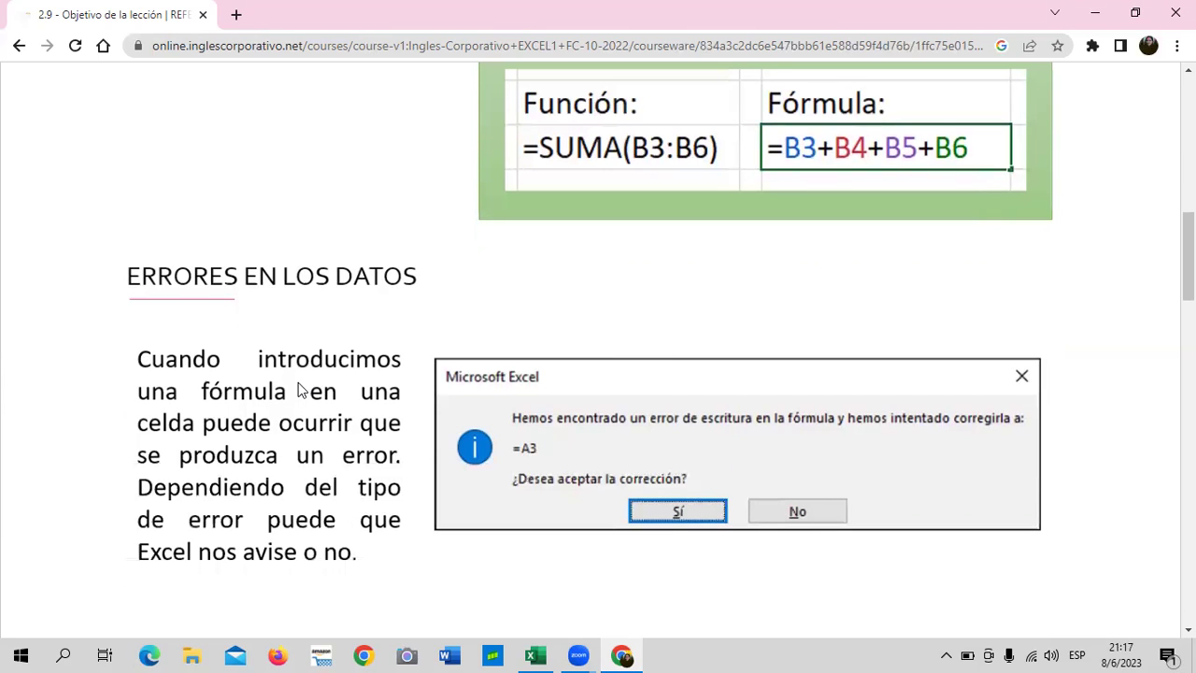
scroll(299, 391, "down", 1)
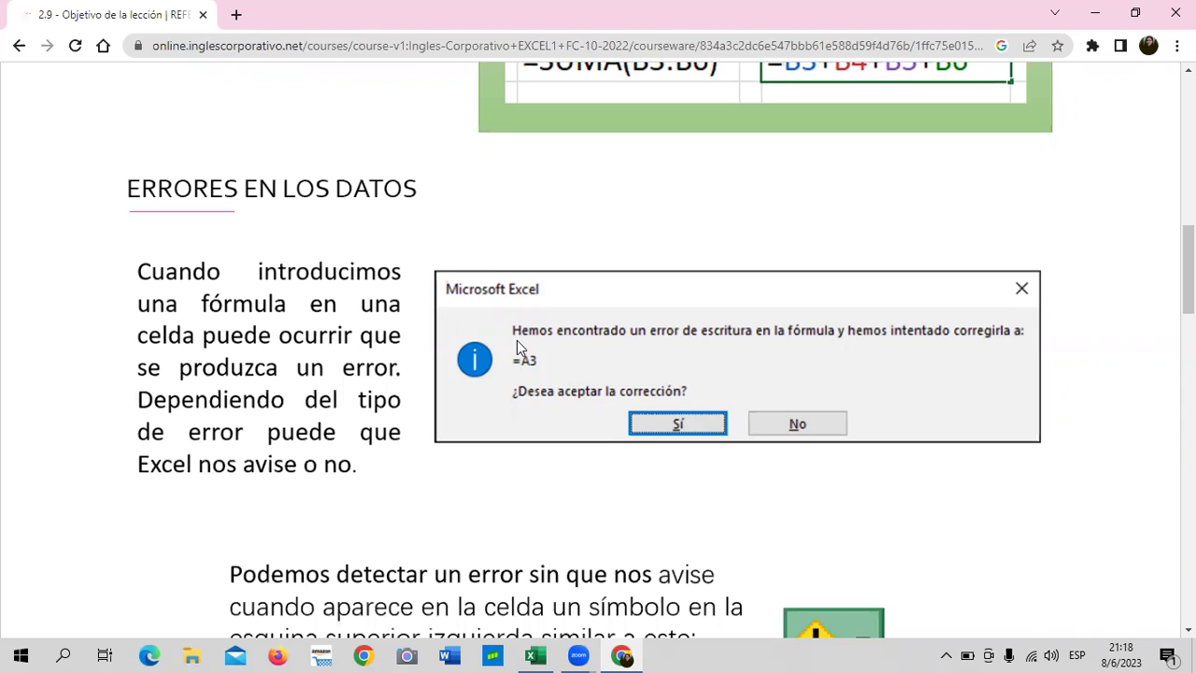
scroll(687, 356, "down", 1)
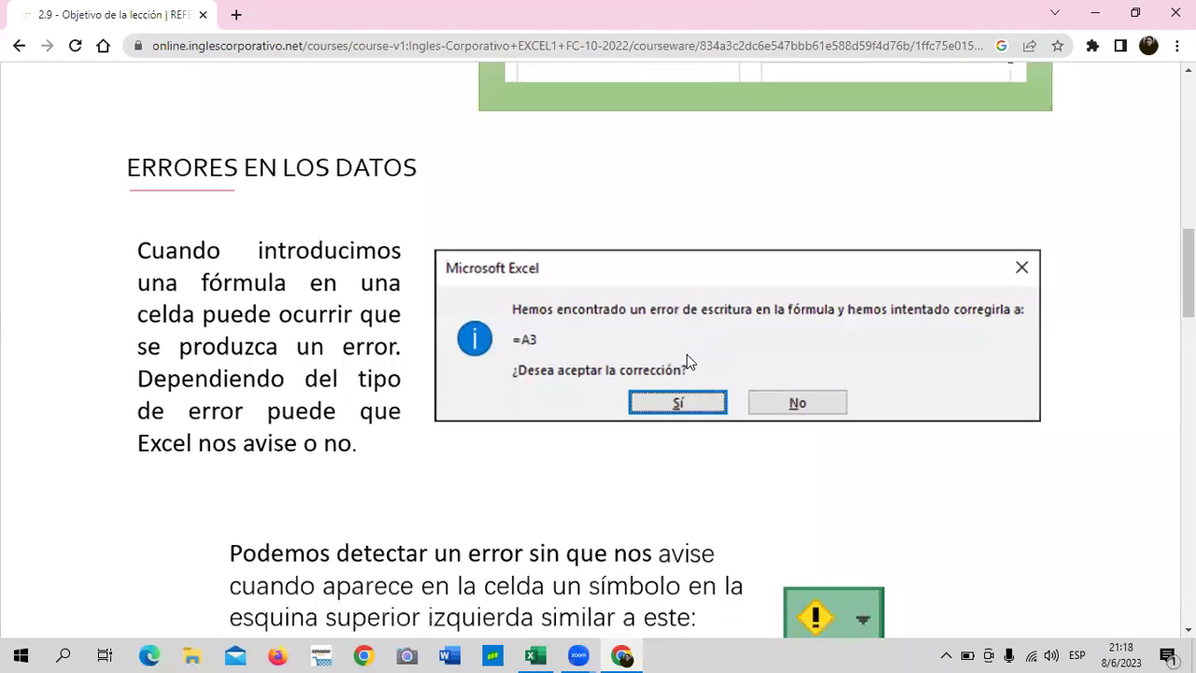
scroll(687, 356, "down", 2)
scroll(685, 356, "down", 1)
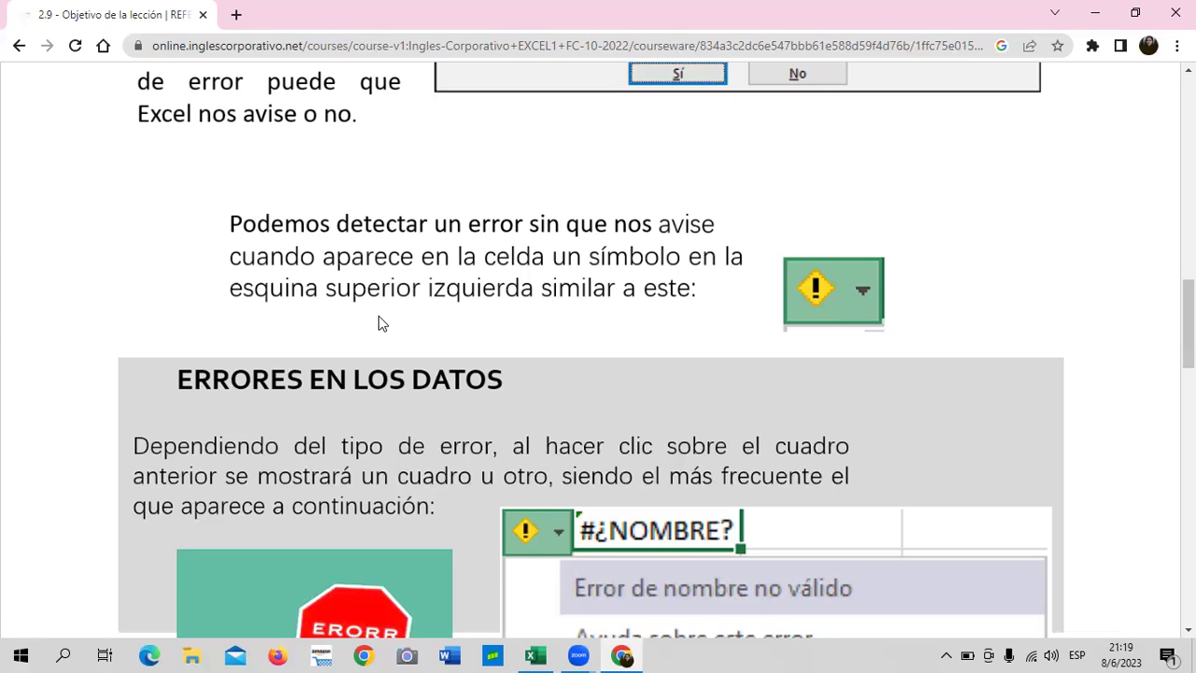
scroll(394, 379, "down", 4)
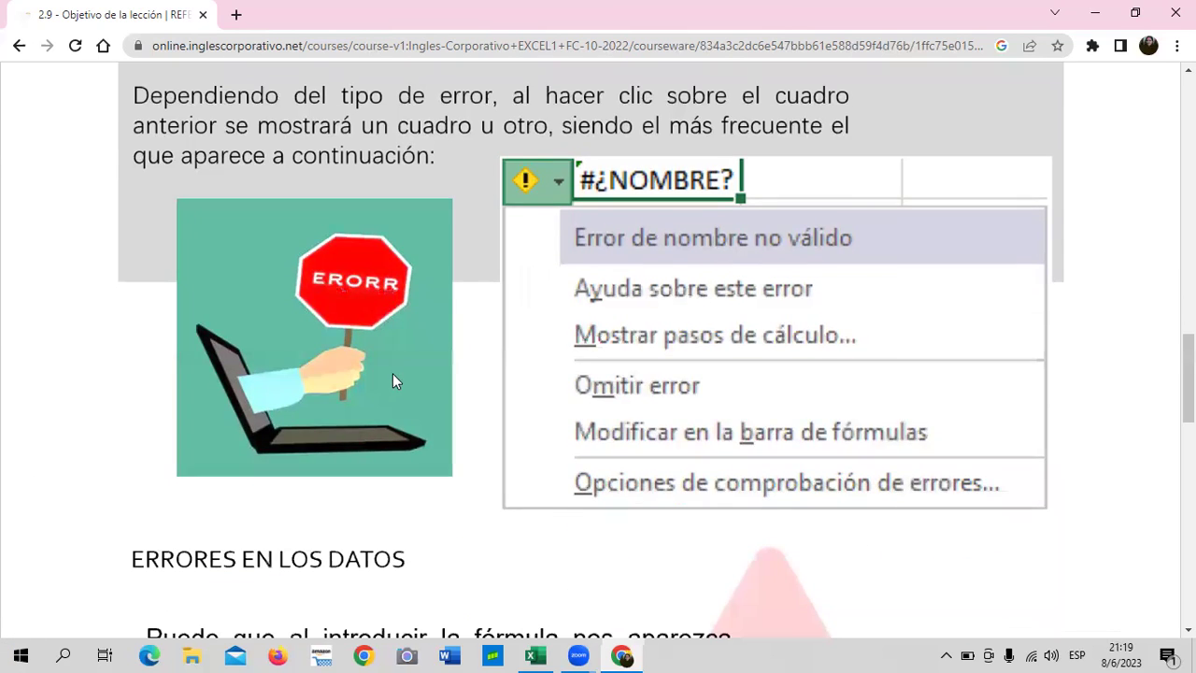
scroll(392, 373, "up", 1)
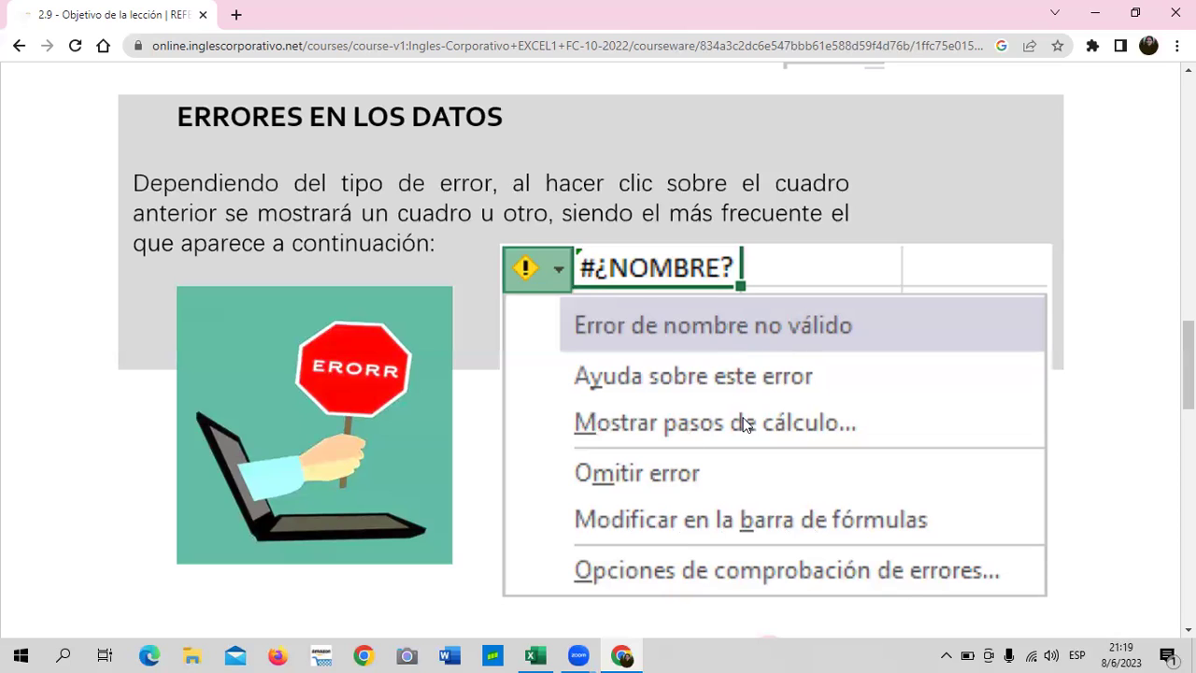
scroll(707, 420, "down", 2)
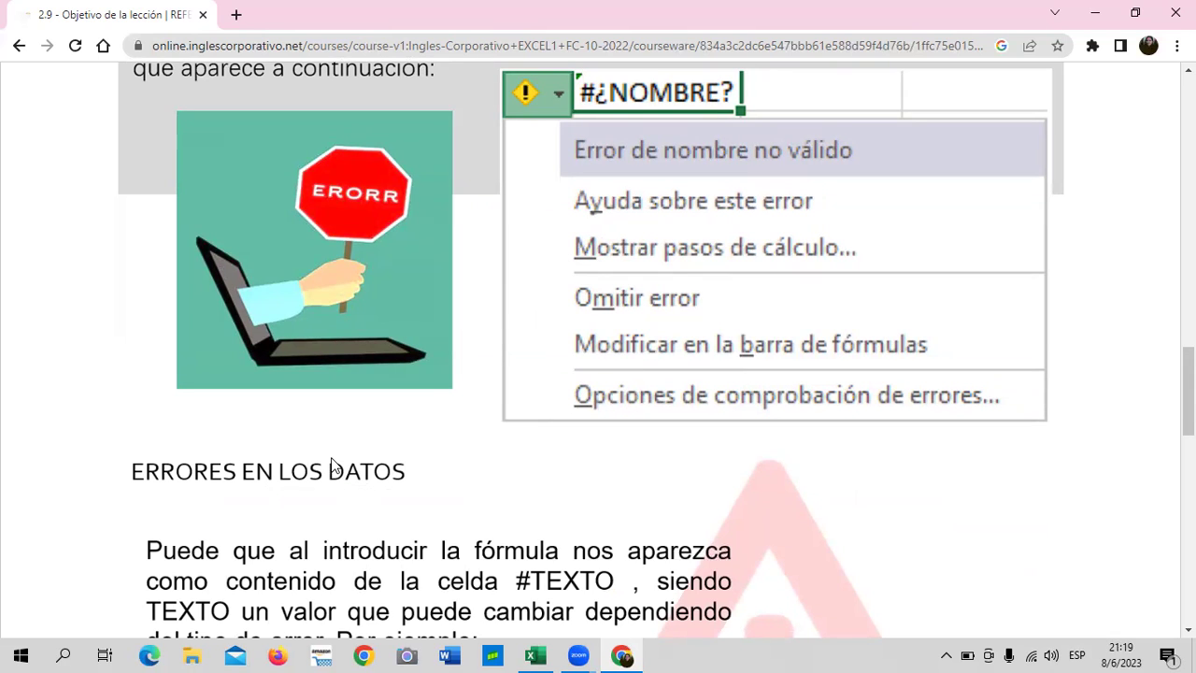
scroll(332, 462, "down", 3)
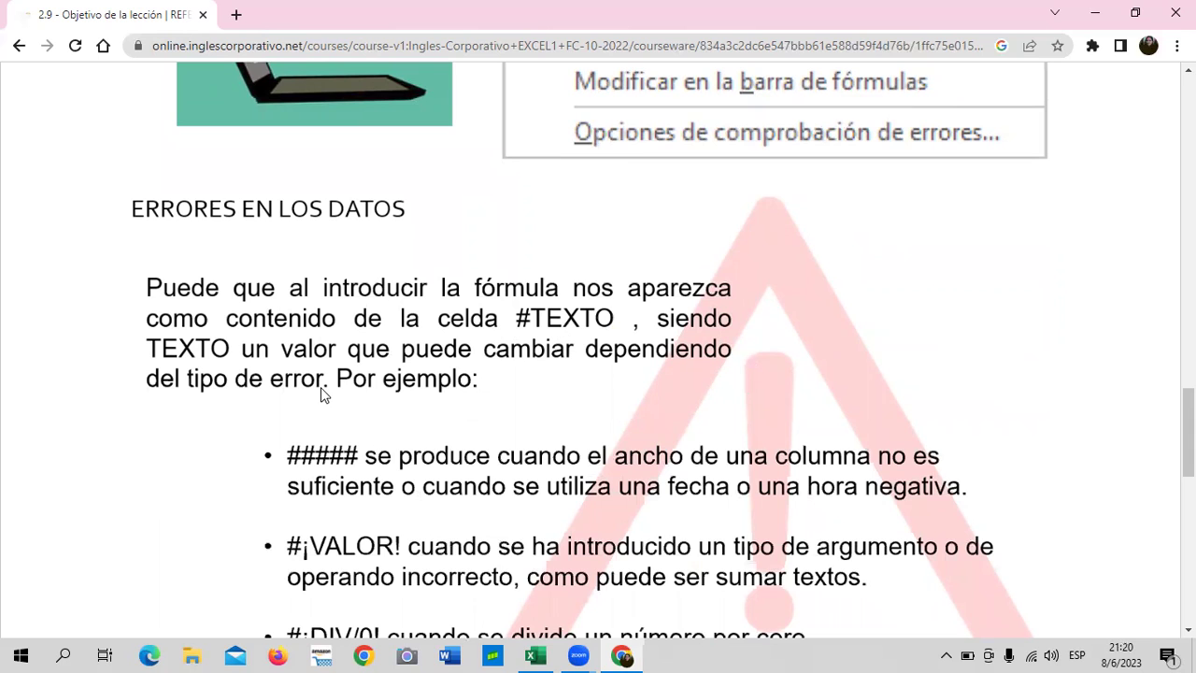
Scroll to the #¡DIV/0! entry and the second list starting with #¿NOMBRE? and #N/A
scroll(314, 447, "down", 2)
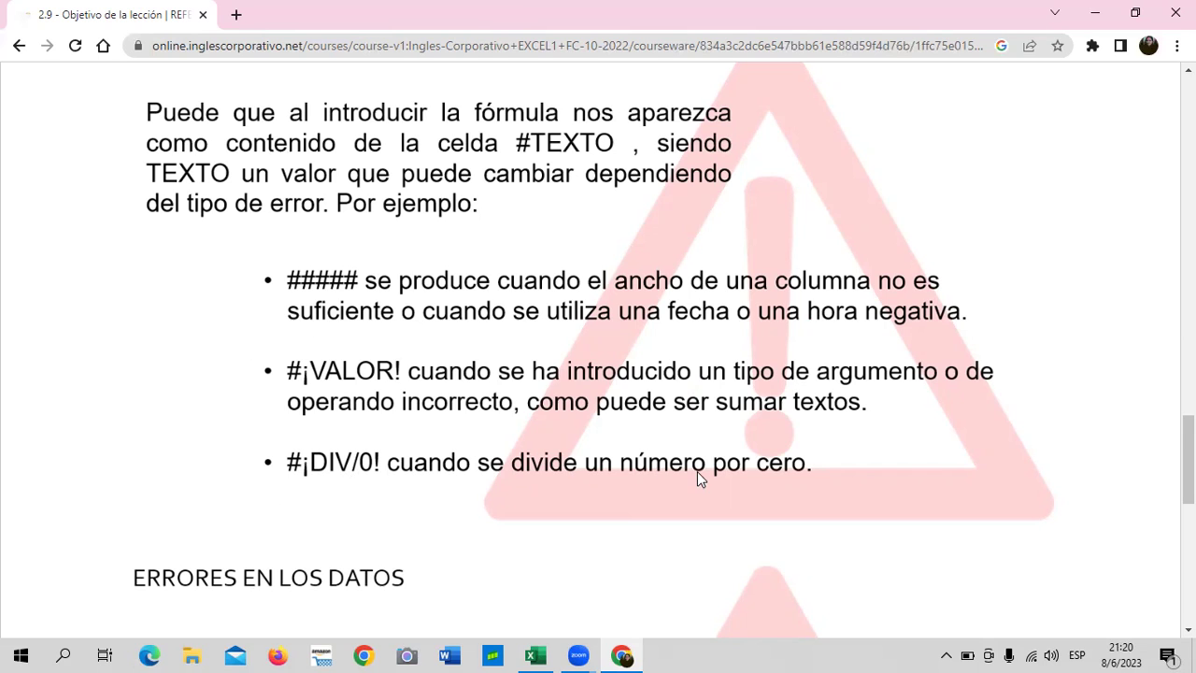
Scroll the lesson down to the #¡REF!, #¡NUM! and #¡NULO! error explanations
scroll(682, 463, "down", 2)
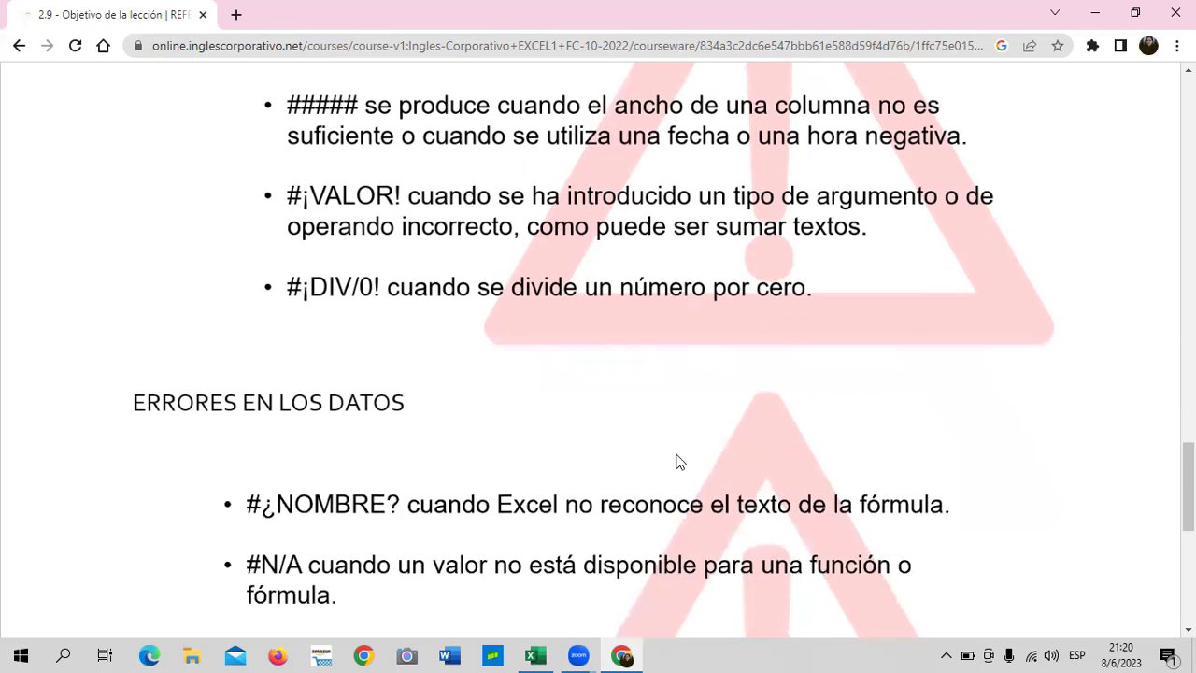
scroll(676, 460, "down", 1)
scroll(676, 459, "down", 1)
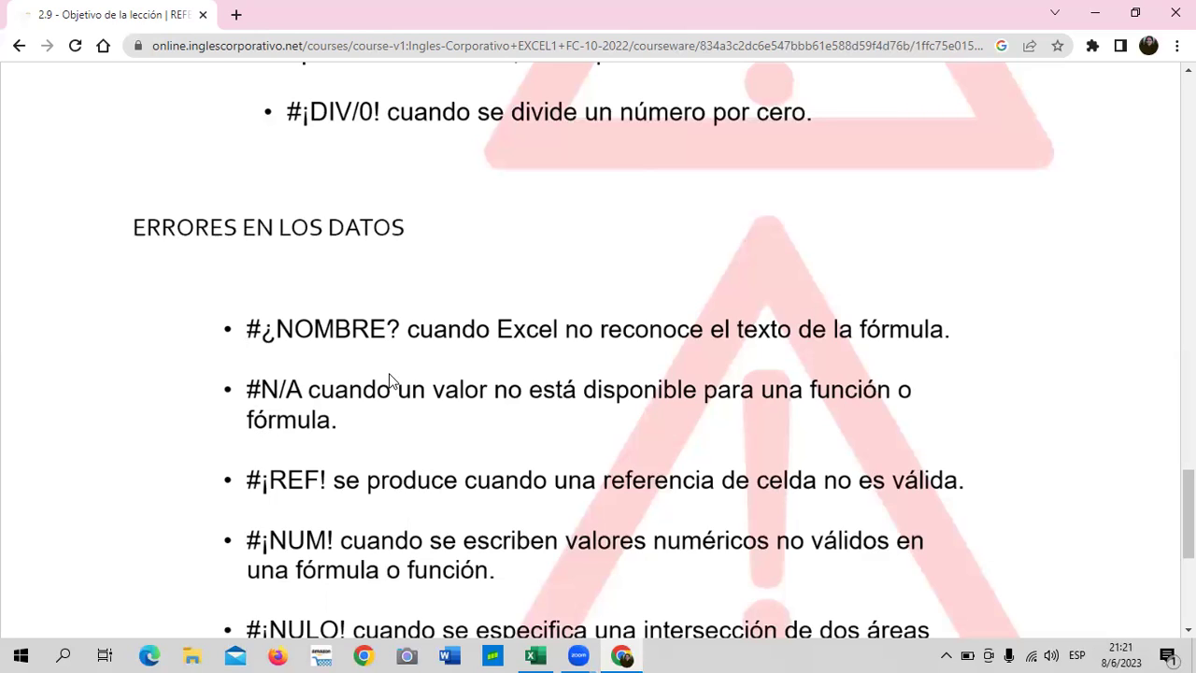
scroll(390, 378, "down", 2)
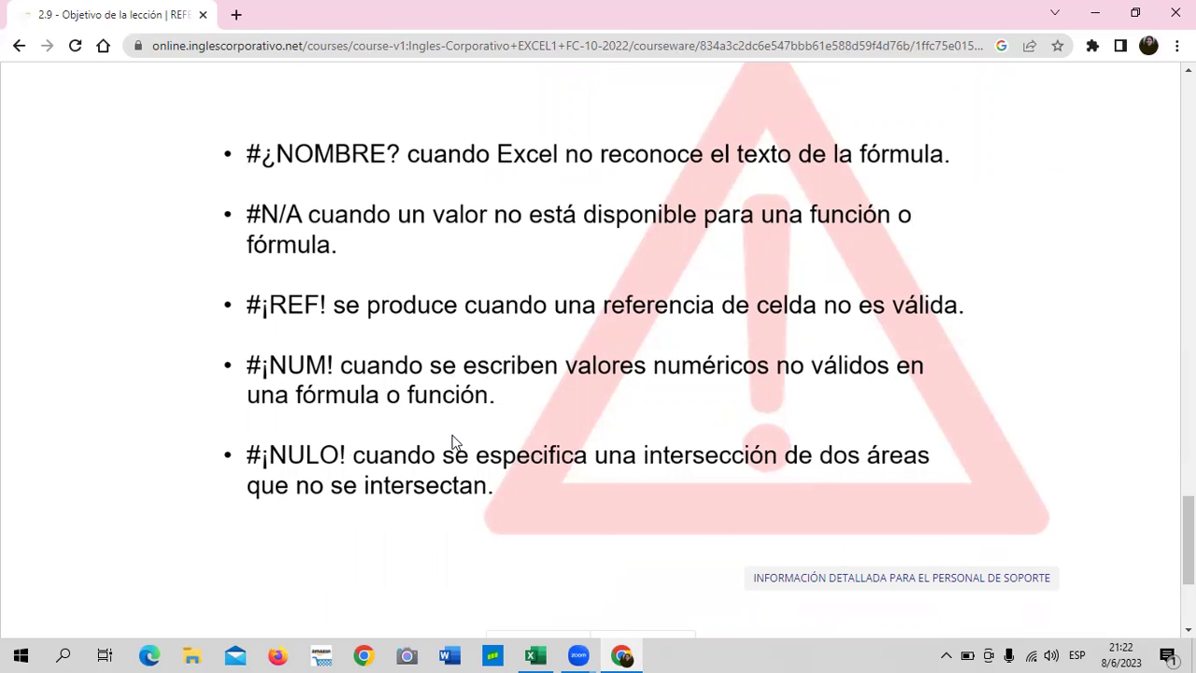
Scroll back up over the 2.9 error list, then down to the Anterior/Siguiente buttons
scroll(467, 444, "down", 3)
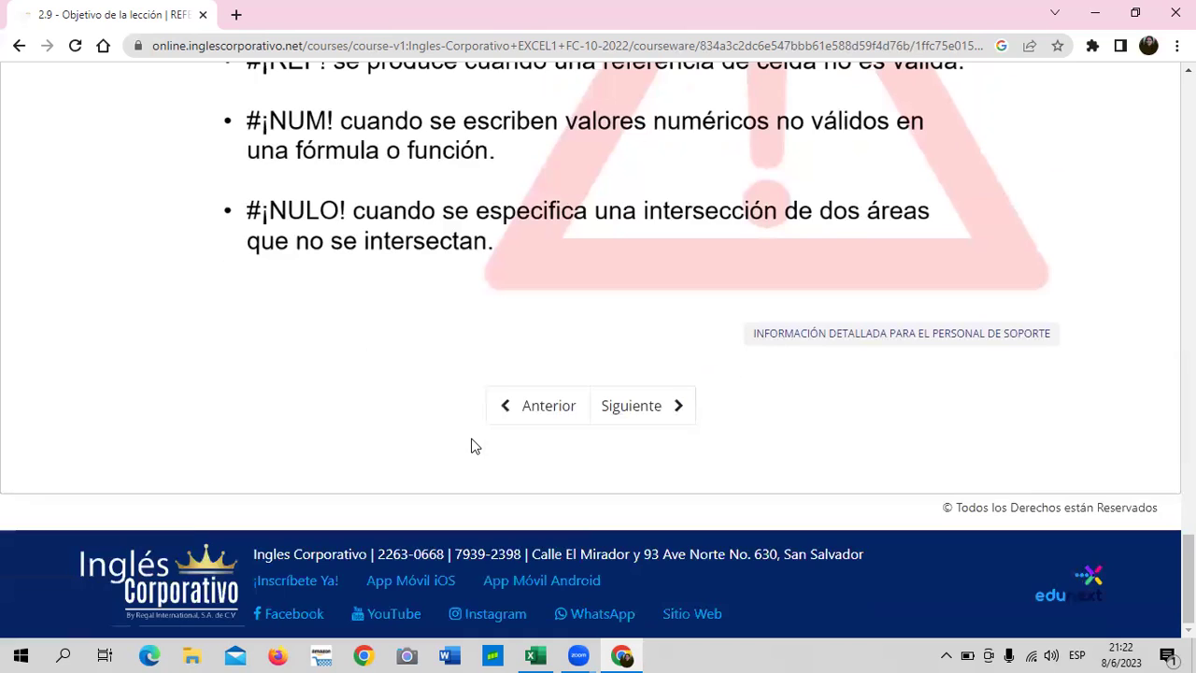
scroll(477, 439, "up", 2)
scroll(478, 436, "up", 3)
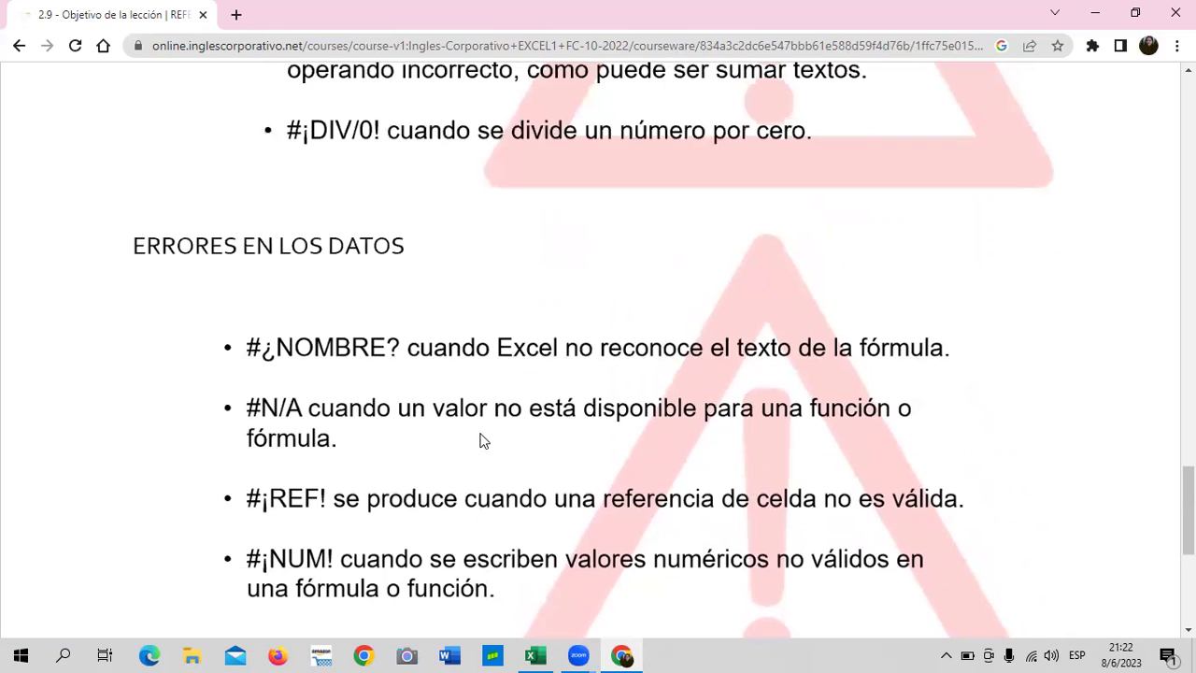
scroll(479, 440, "up", 2)
scroll(478, 440, "up", 3)
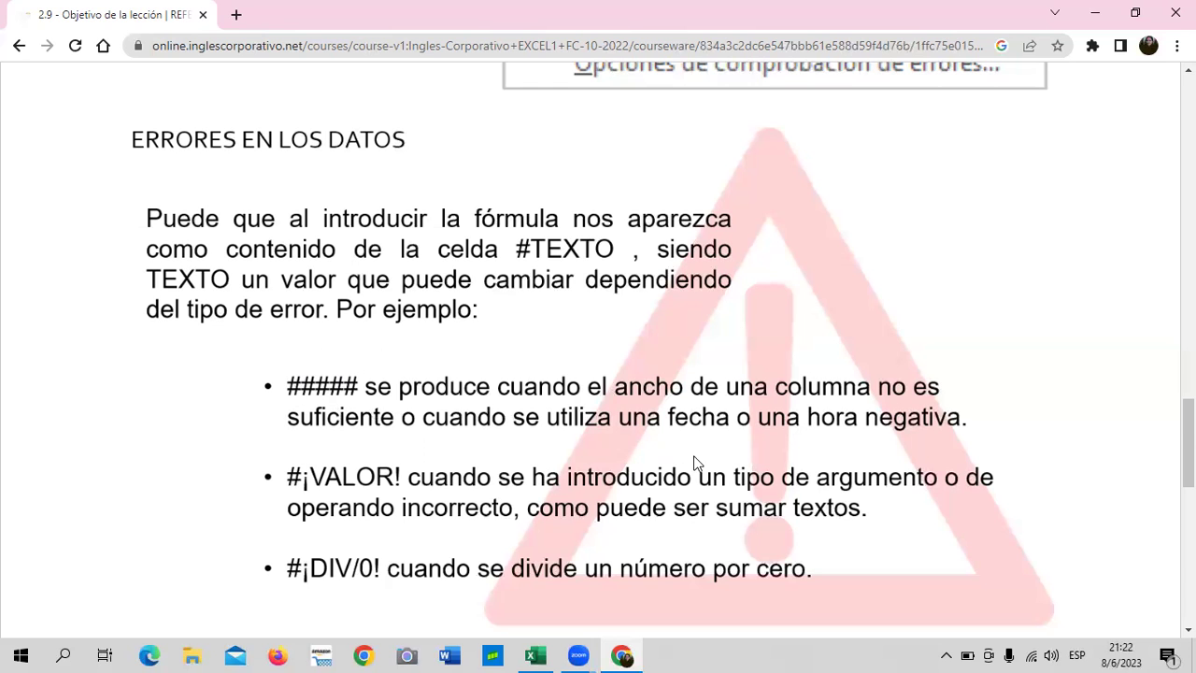
scroll(694, 462, "down", 3)
scroll(689, 495, "down", 4)
scroll(635, 500, "down", 3)
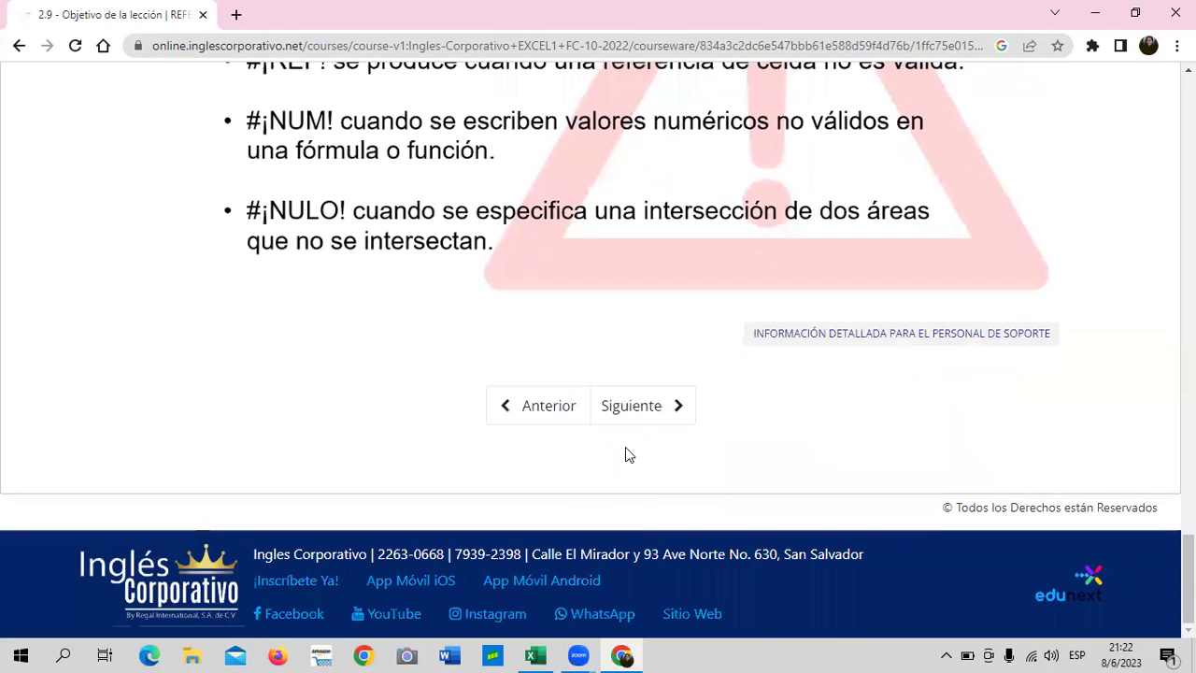
Go to lesson 2.10 Fórmulas y funciones básicas and scroll through its video
left_click(632, 411)
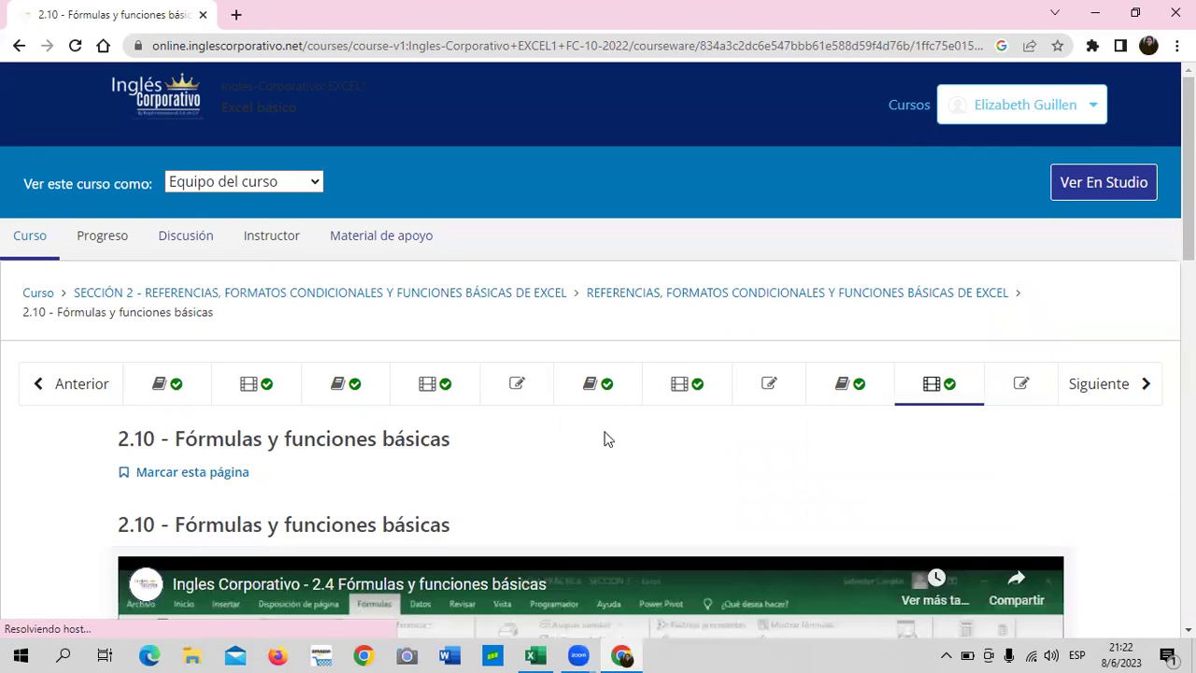
scroll(593, 443, "down", 3)
scroll(575, 448, "down", 3)
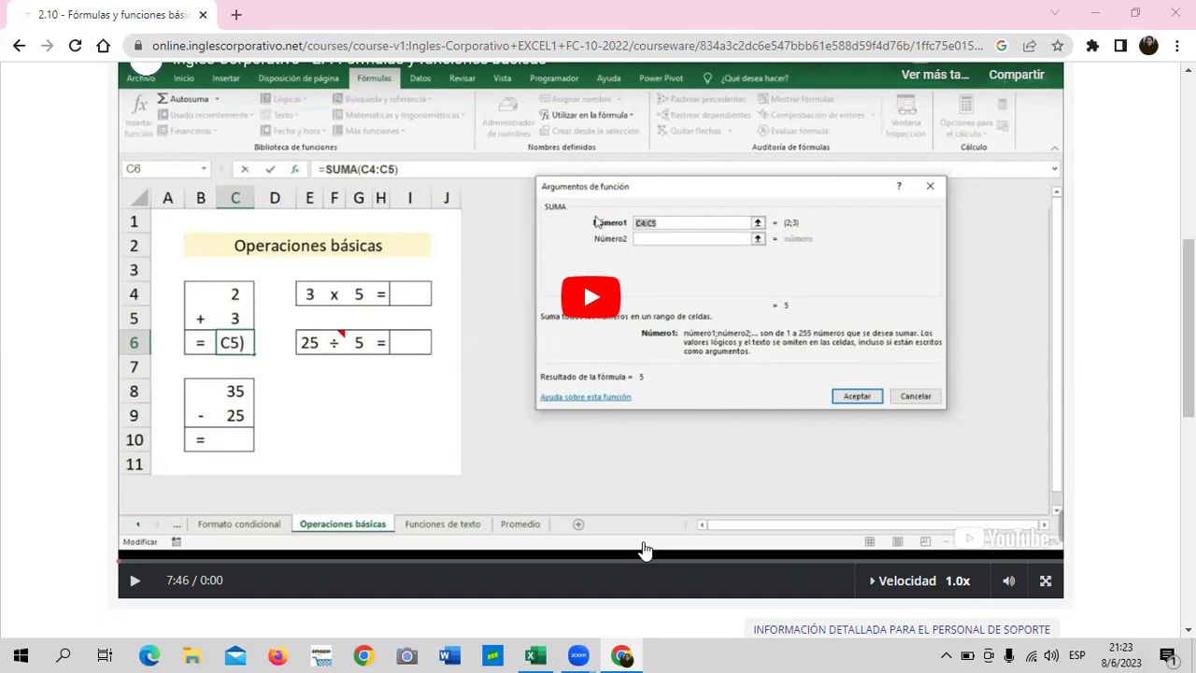
scroll(622, 472, "down", 3)
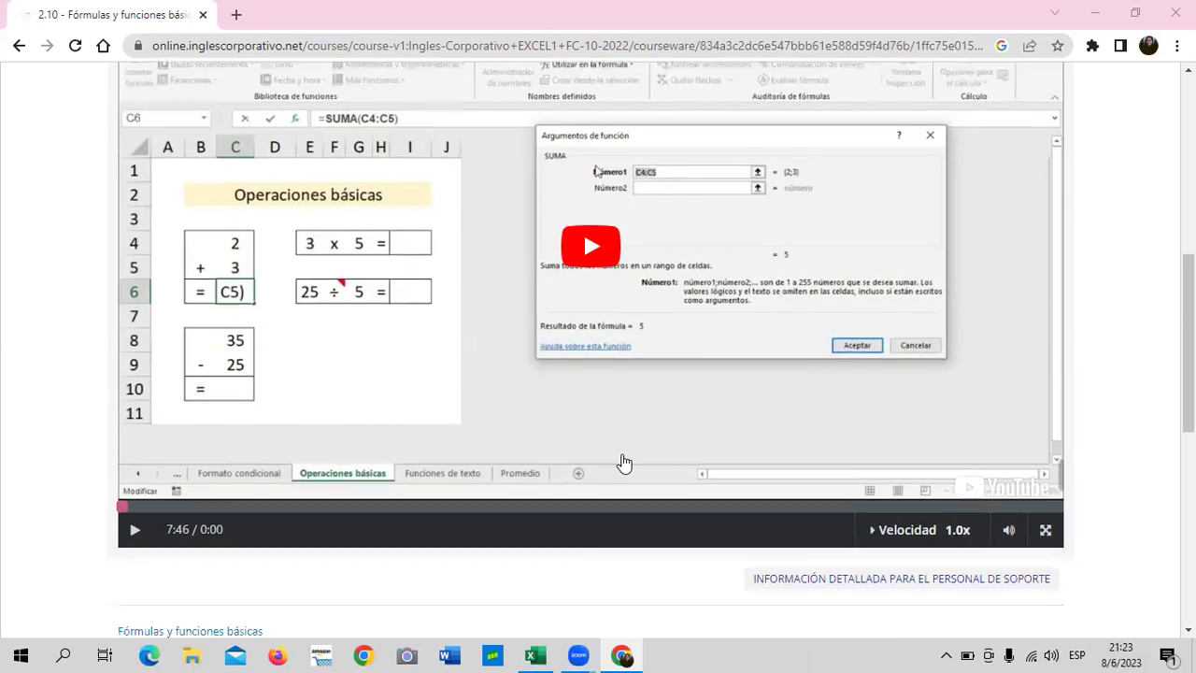
scroll(623, 462, "up", 5)
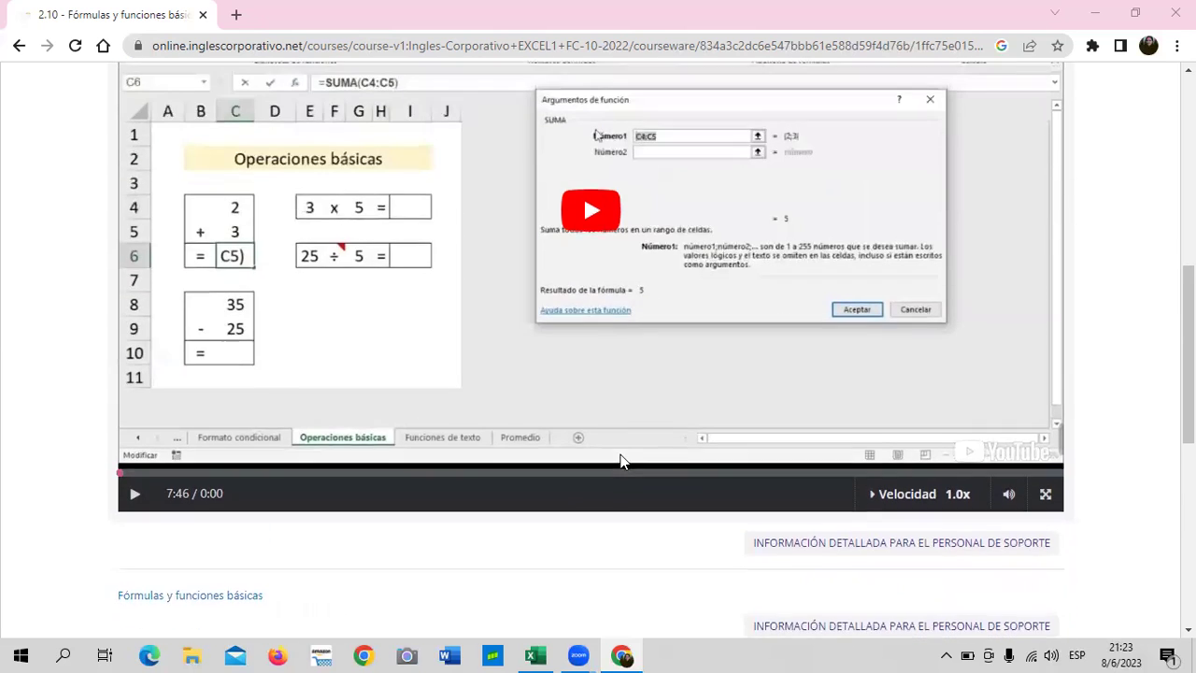
scroll(623, 462, "down", 1)
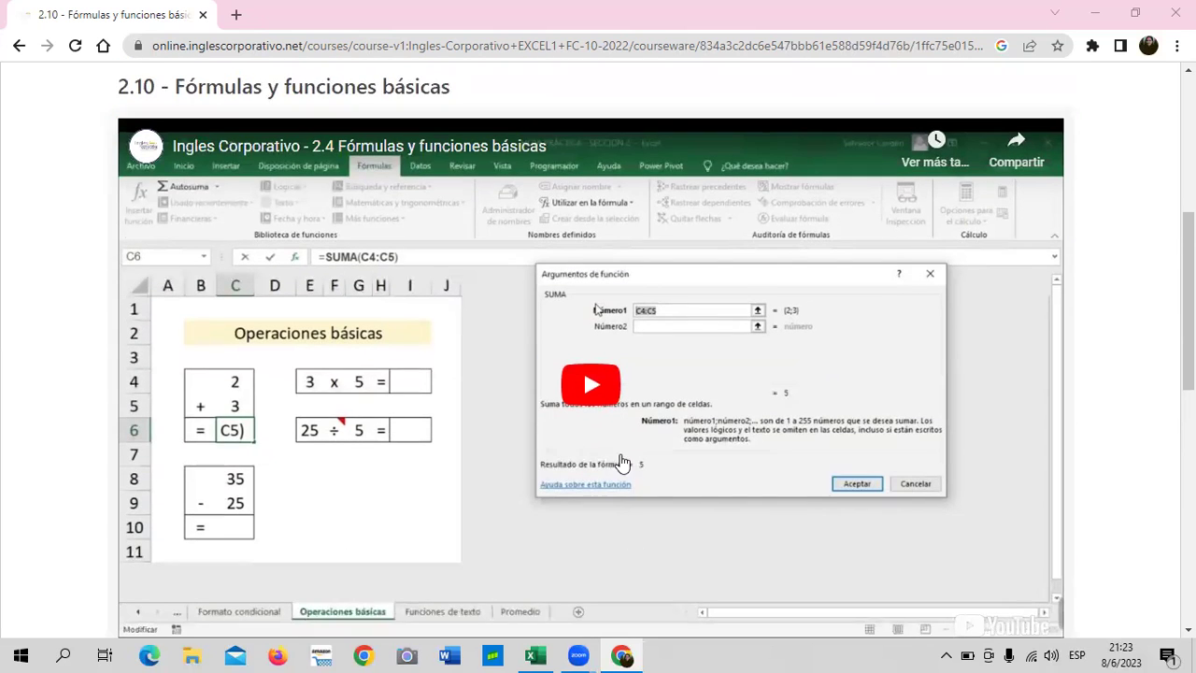
scroll(622, 462, "down", 1)
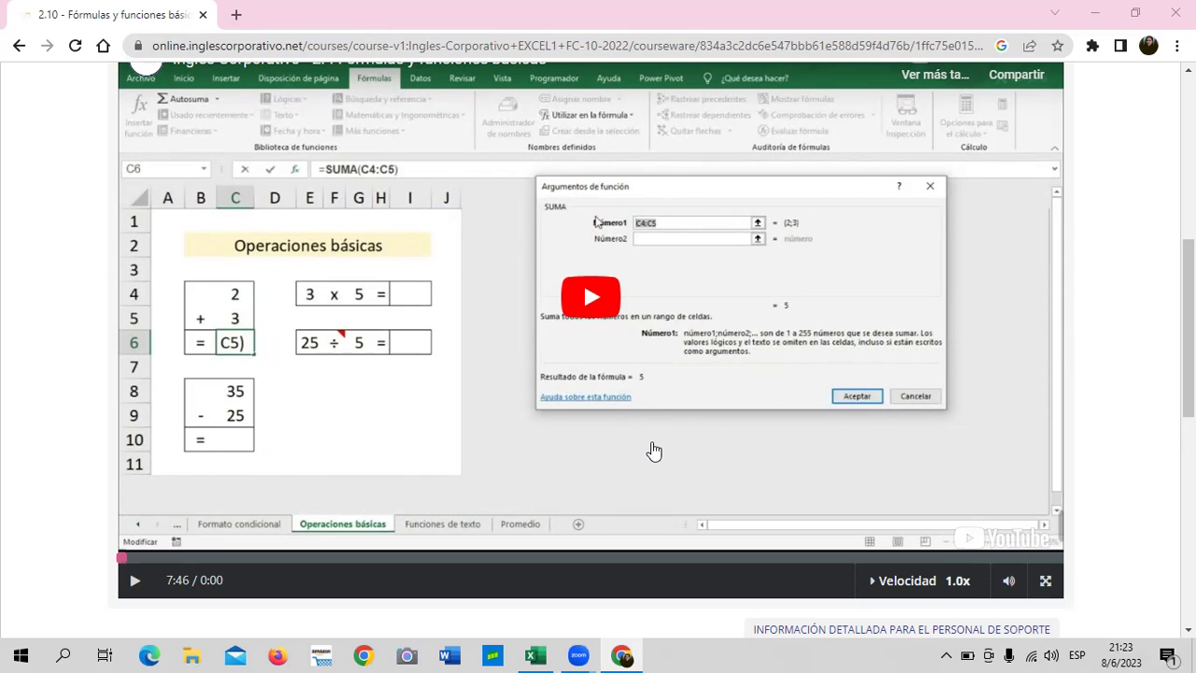
Glance at the Excel workbook, then return to the 2.10 lesson page in Chrome
mouse_move(539, 652)
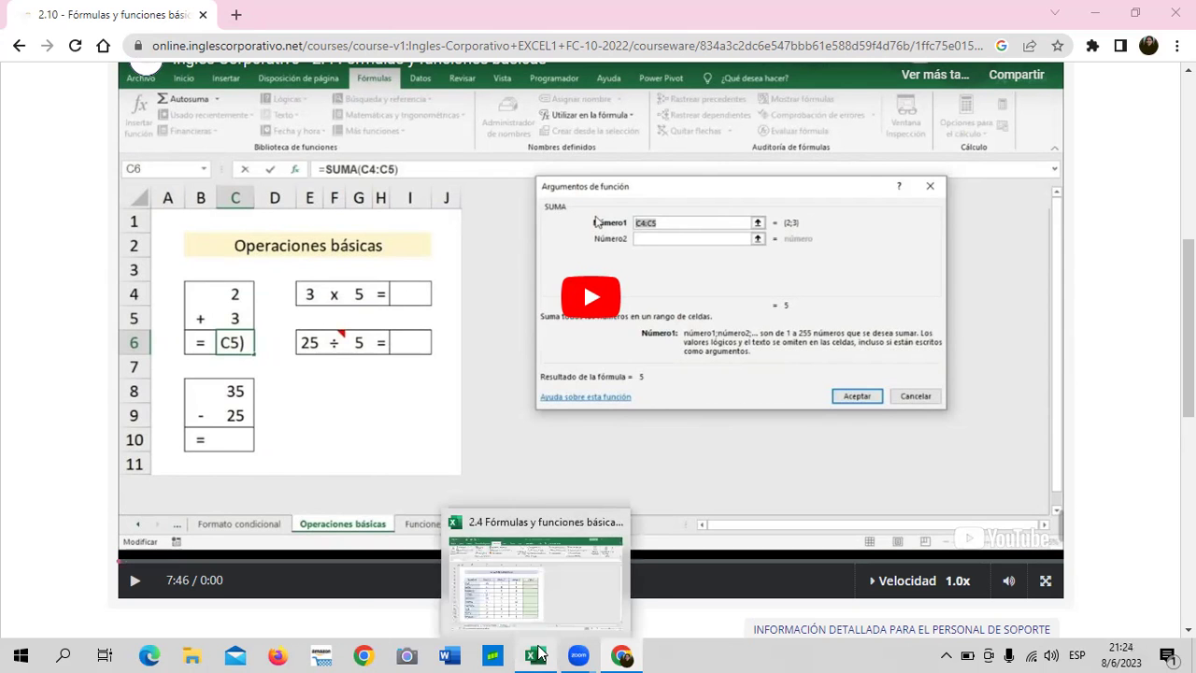
left_click(560, 587)
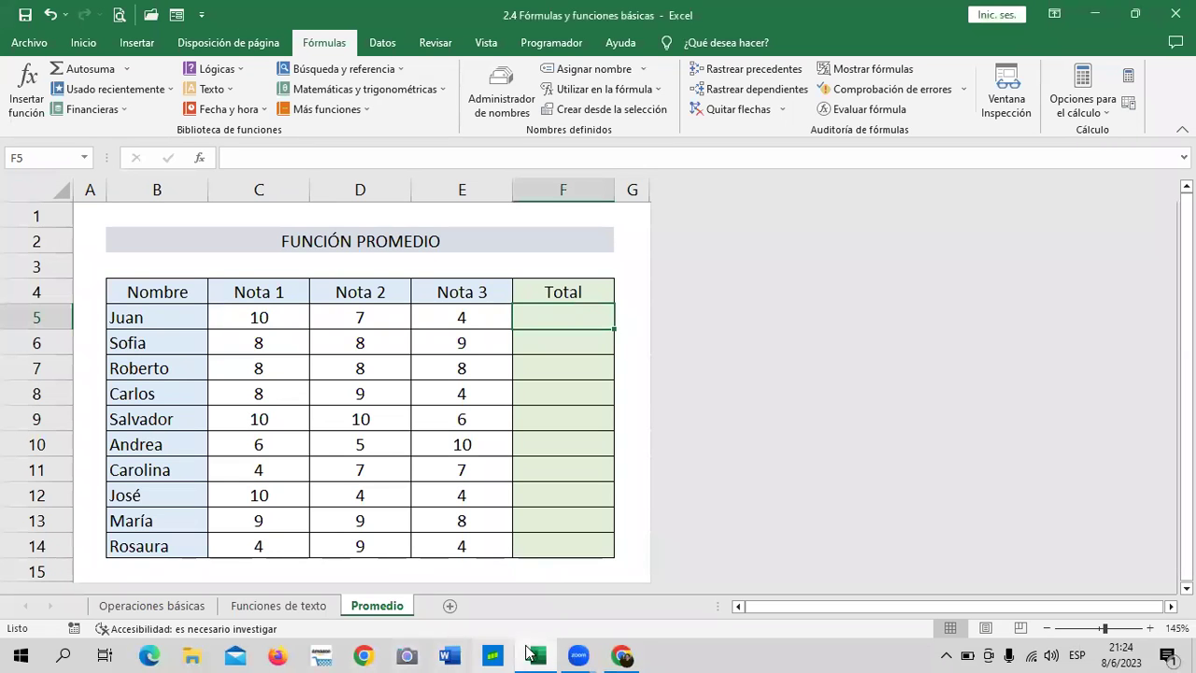
left_click(621, 654)
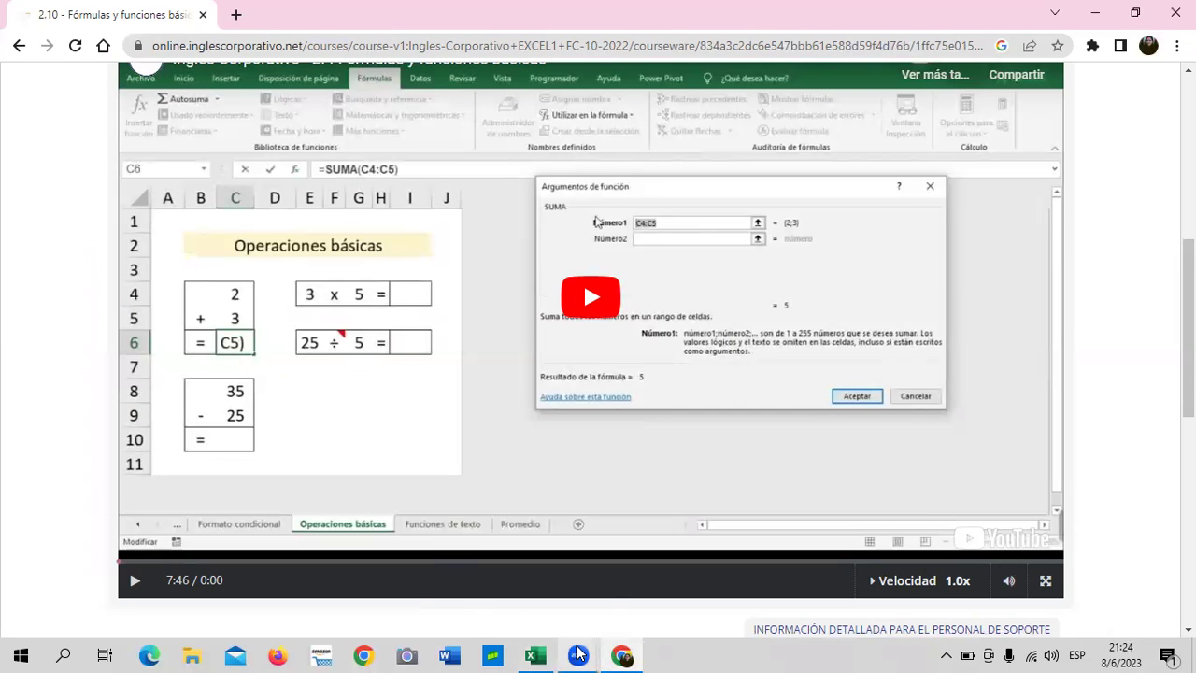
scroll(458, 467, "up", 4)
scroll(459, 470, "down", 3)
scroll(462, 476, "down", 2)
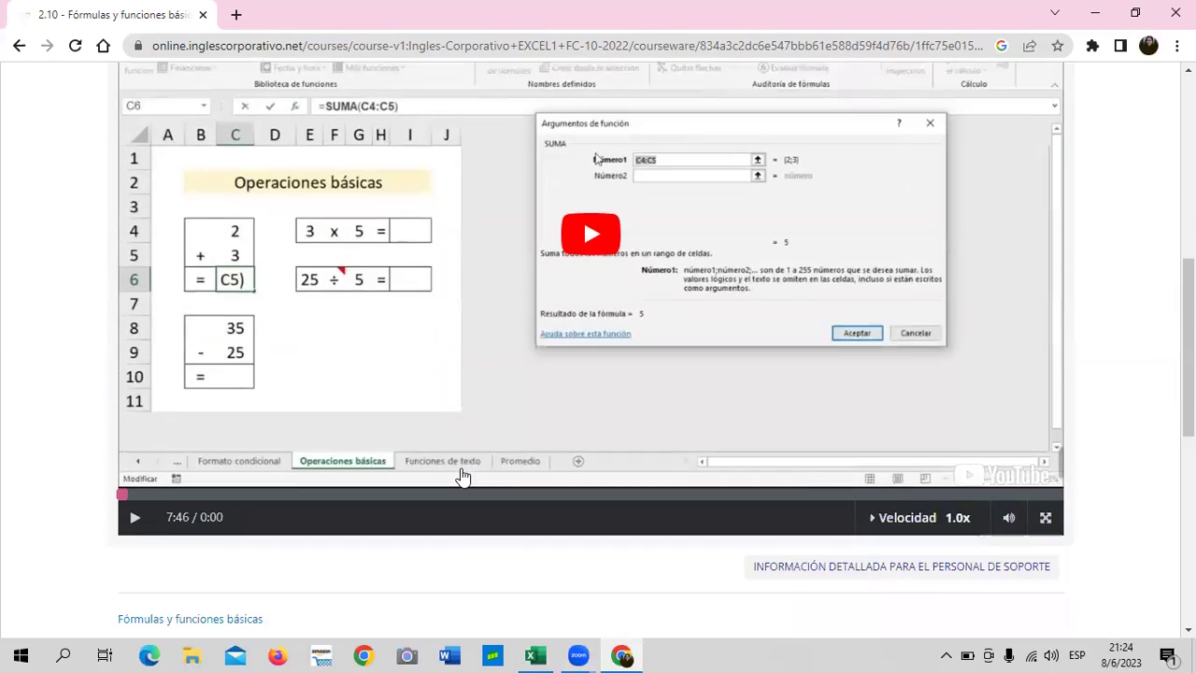
scroll(463, 476, "down", 1)
scroll(611, 230, "up", 5)
Review the 2.6 and 2.9 lesson tabs, then bring workbook 2.4 Fórmulas y funciones básicas forward
left_click(619, 215)
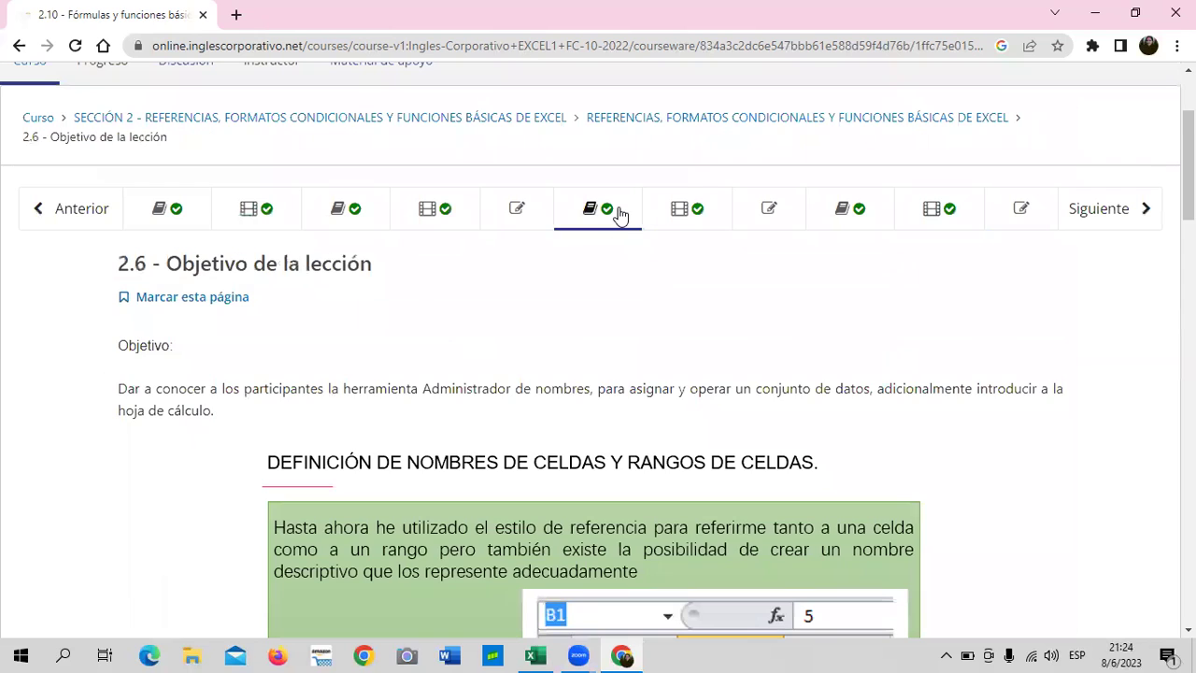
scroll(953, 499, "down", 5)
scroll(917, 474, "down", 1)
scroll(853, 411, "up", 6)
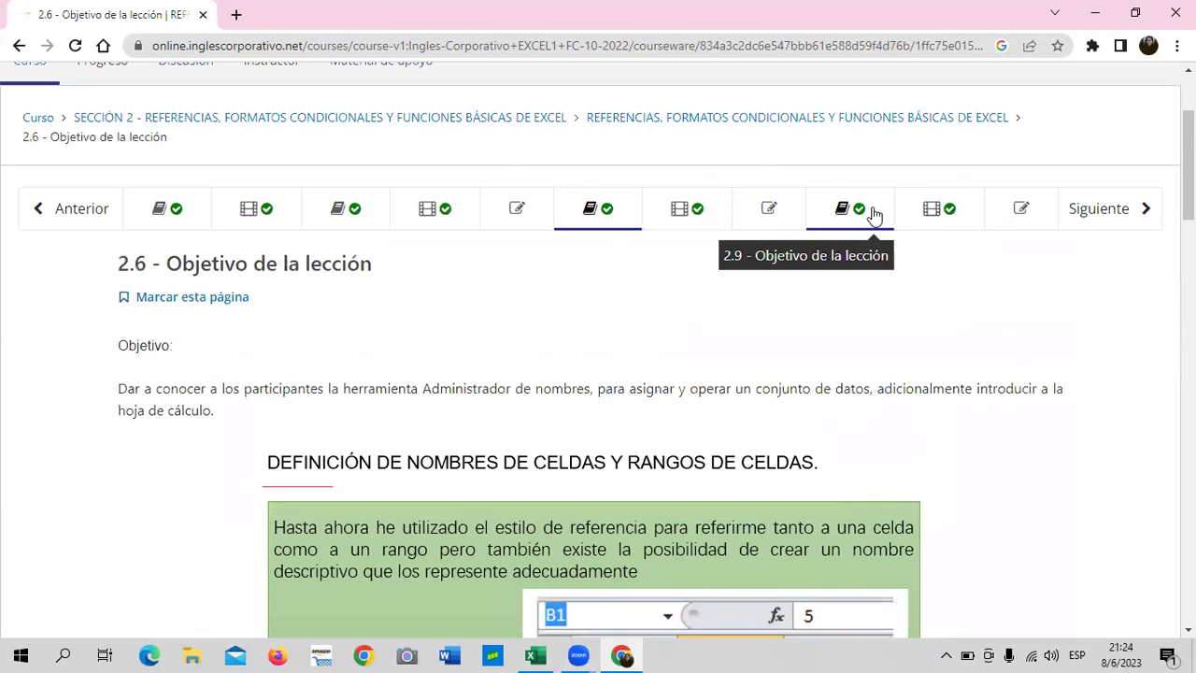
left_click(874, 215)
scroll(782, 377, "down", 4)
scroll(781, 378, "down", 2)
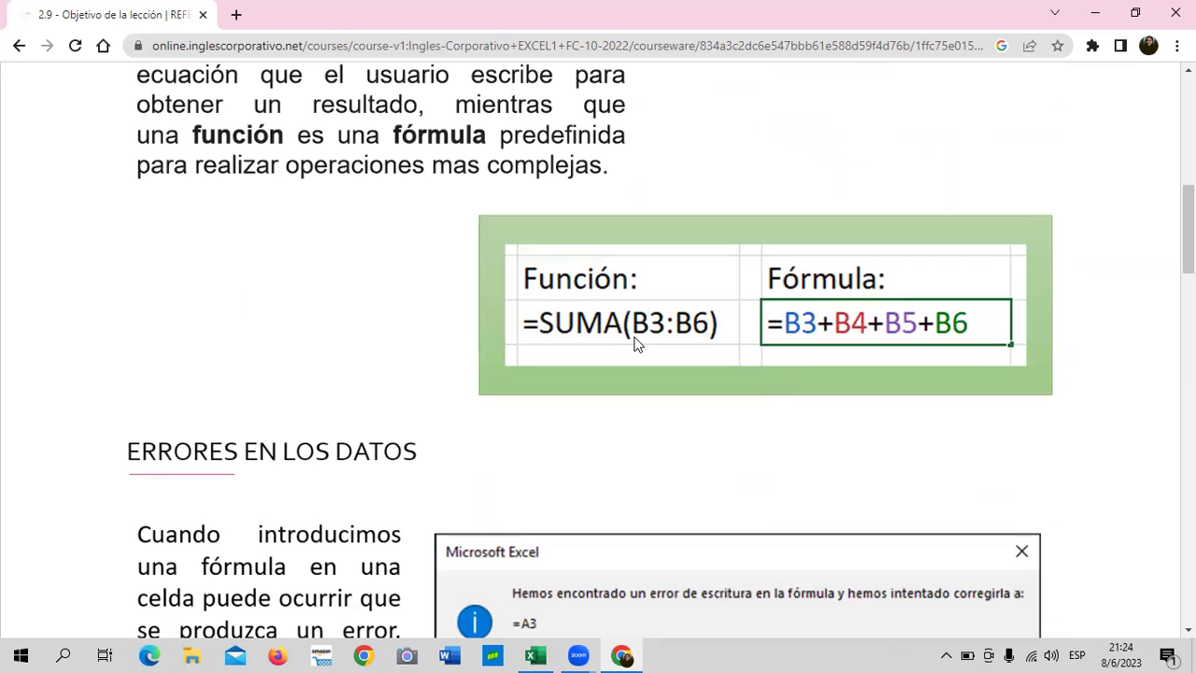
left_click(535, 655)
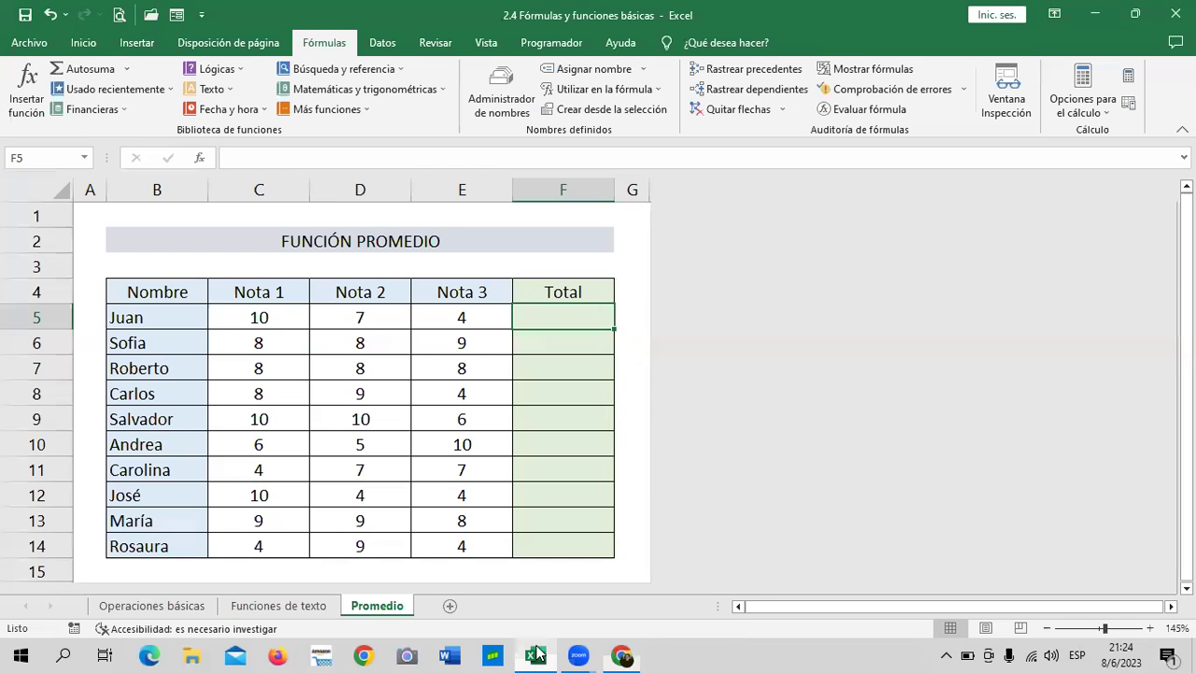
Add a new sheet Hoja1 and zoom it in to 130%
left_click(449, 605)
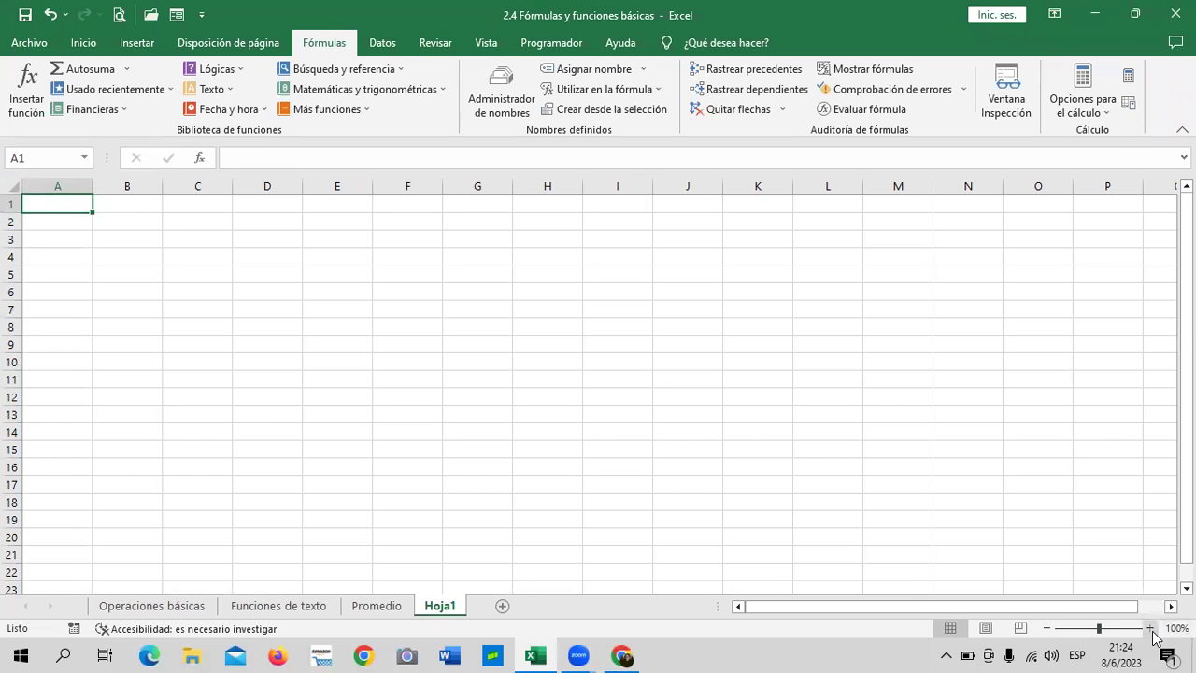
left_click(1150, 628)
left_click(1150, 628)
left_click(1150, 628)
left_click(598, 369)
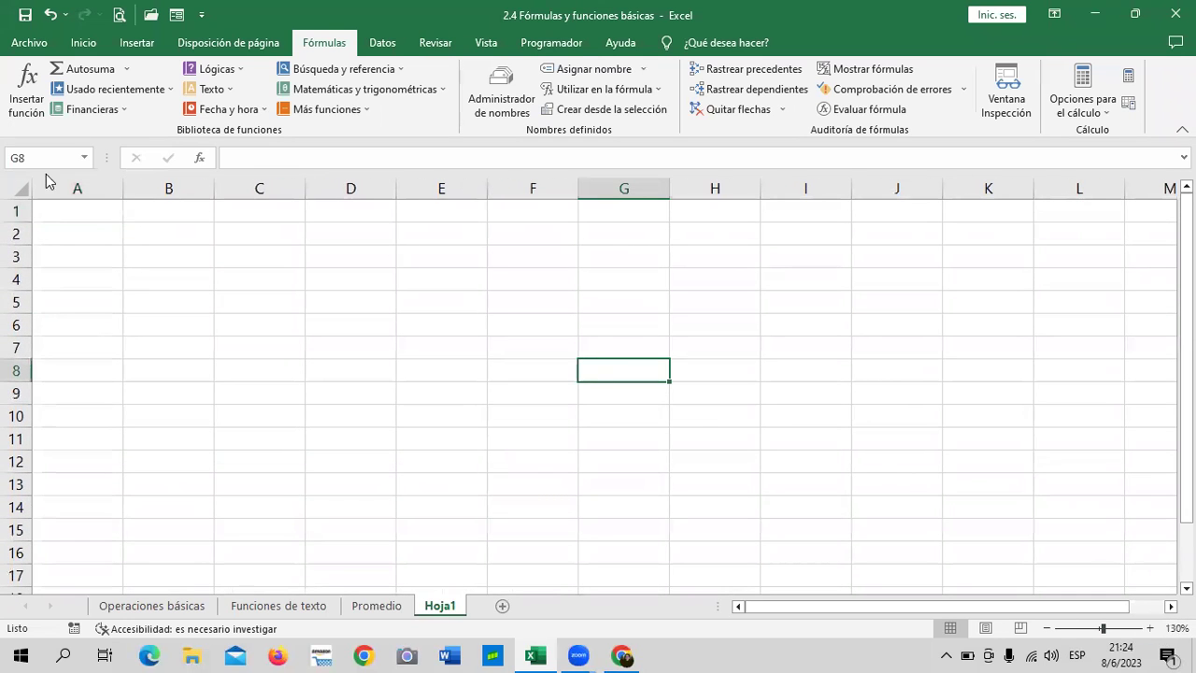
Enter 10, 20, 30 and 40 in cells B3 through B6
left_click(169, 254)
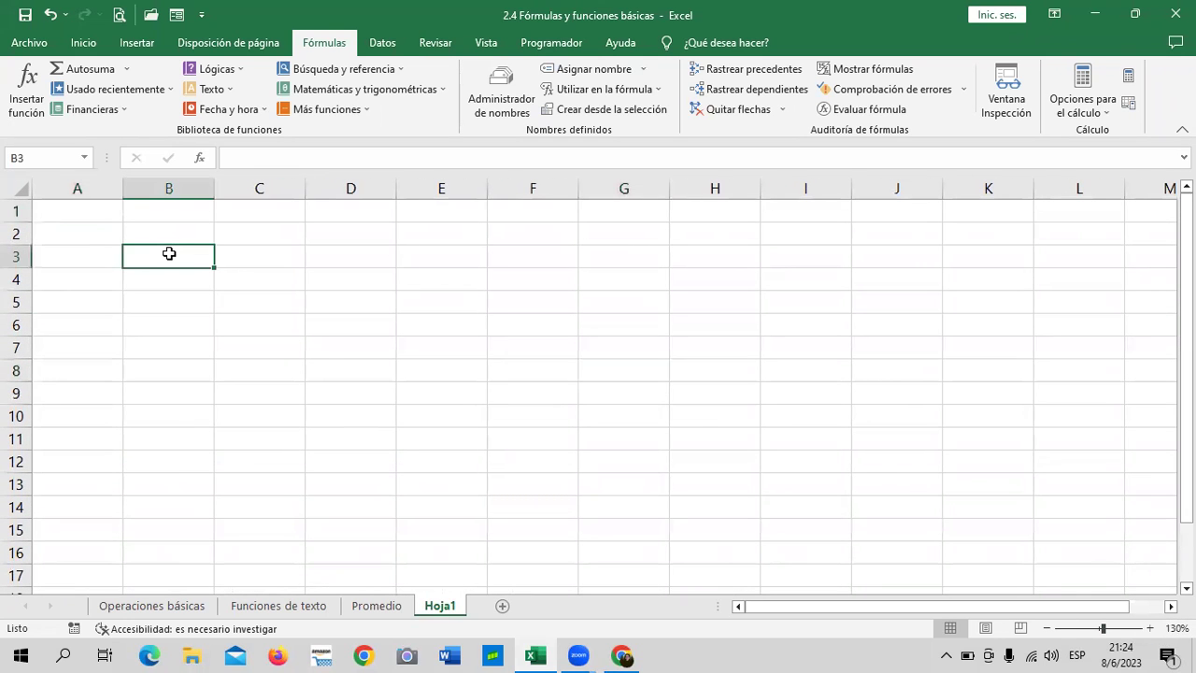
left_click(169, 284)
left_click(168, 301)
left_click(169, 322)
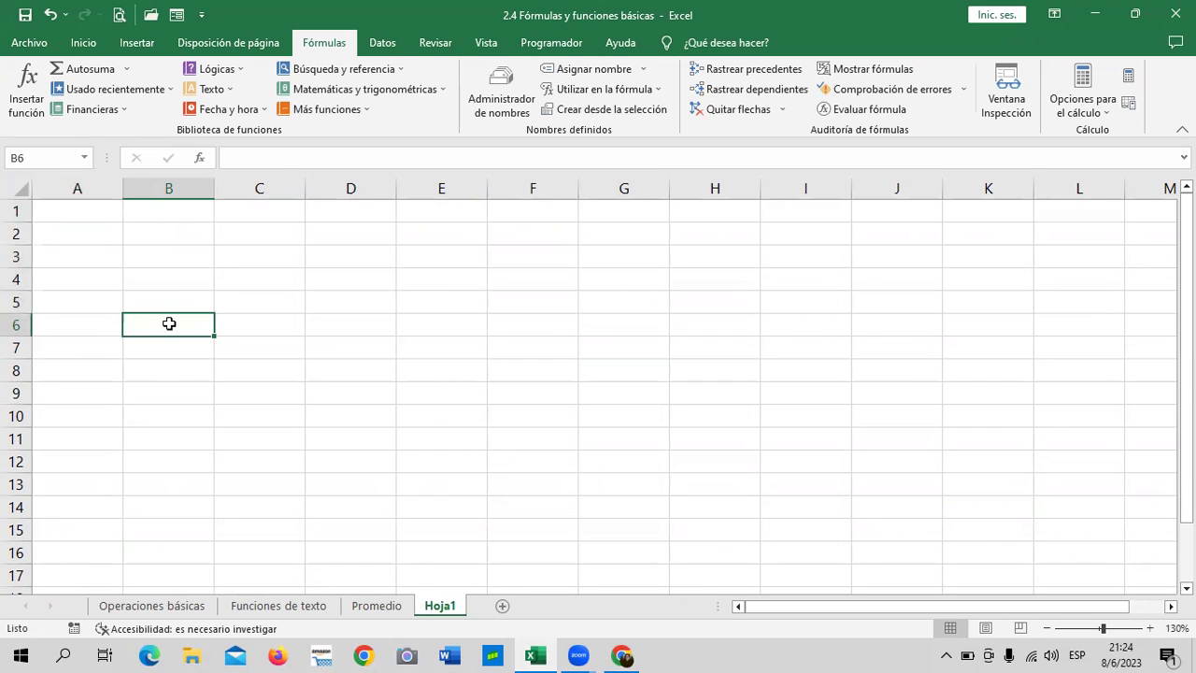
left_click(170, 257)
type("10")
key("Return")
type("20")
key("Return")
type("30")
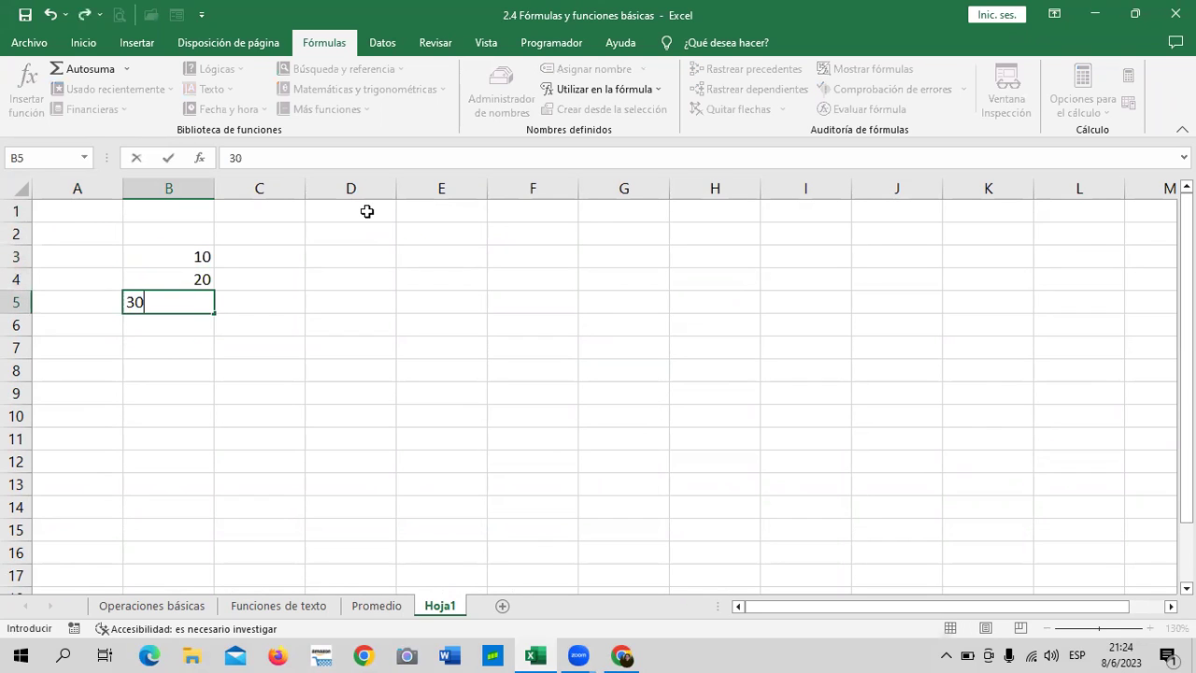
key("Return")
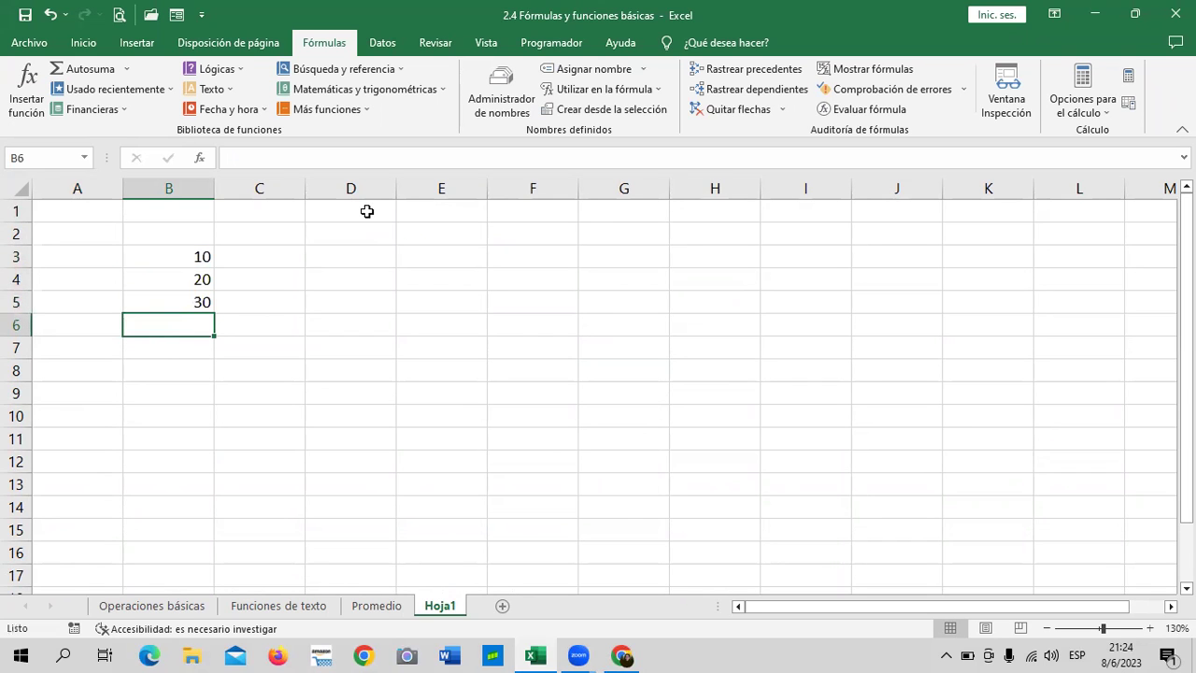
type("40")
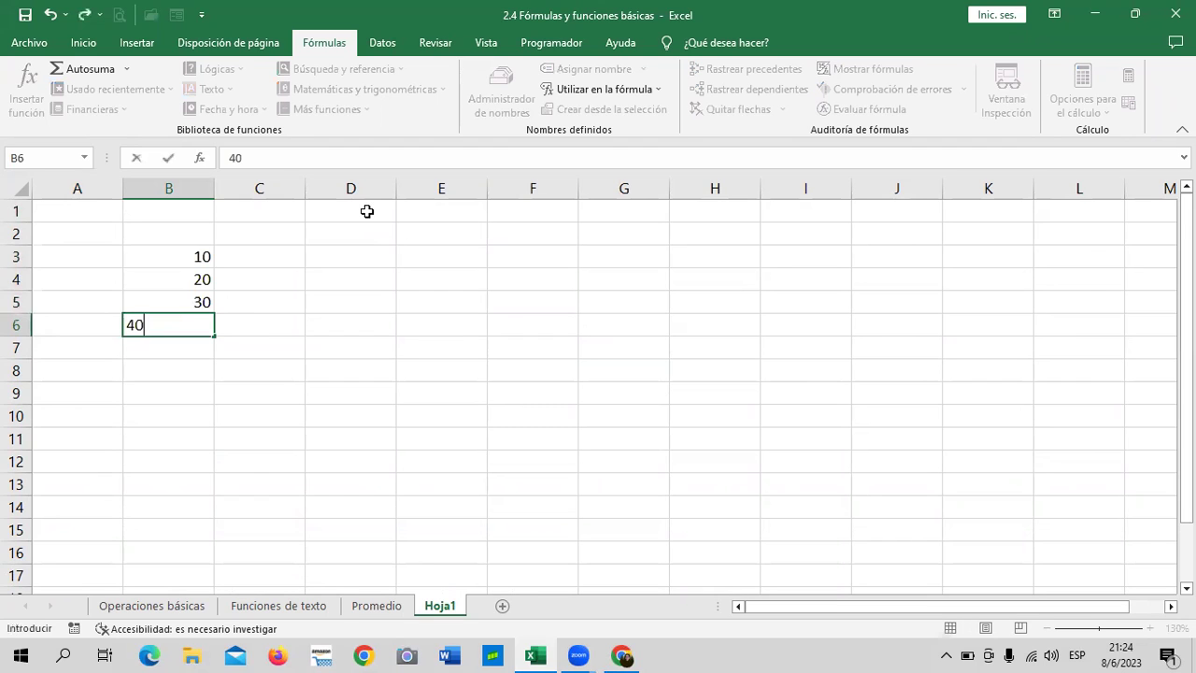
key("Return")
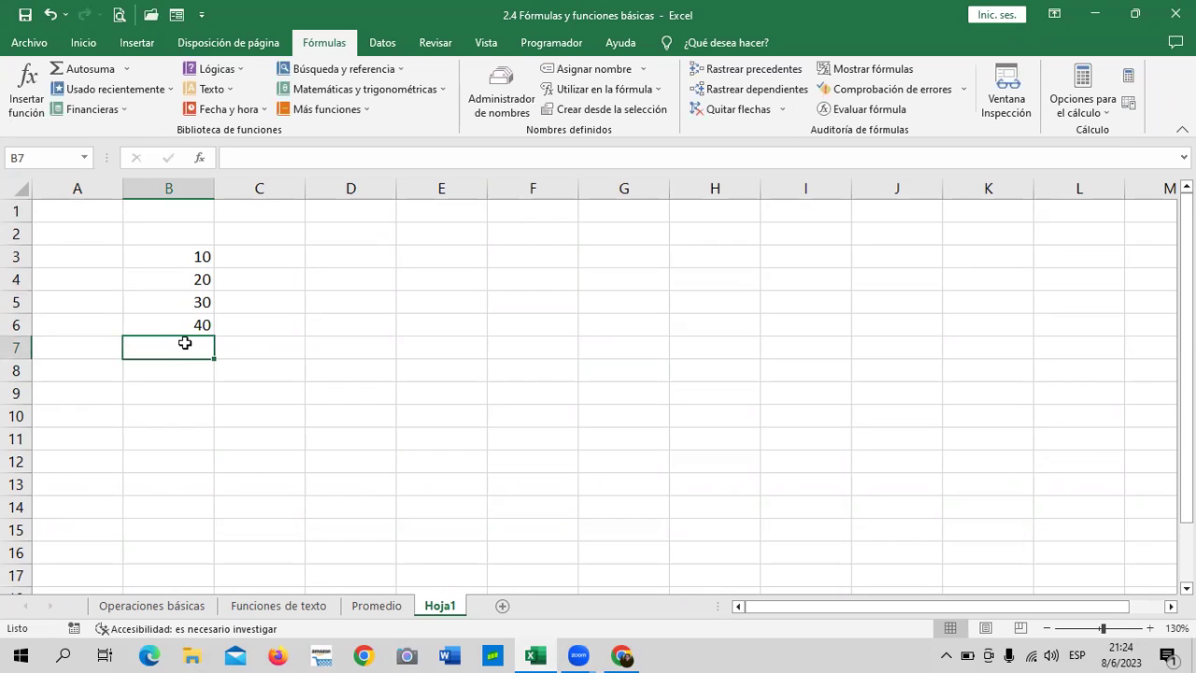
Apply Todos los bordes to B3:B6, then select F3 for the total
left_click(349, 300)
left_click(171, 344)
left_click_drag(178, 254, 187, 328)
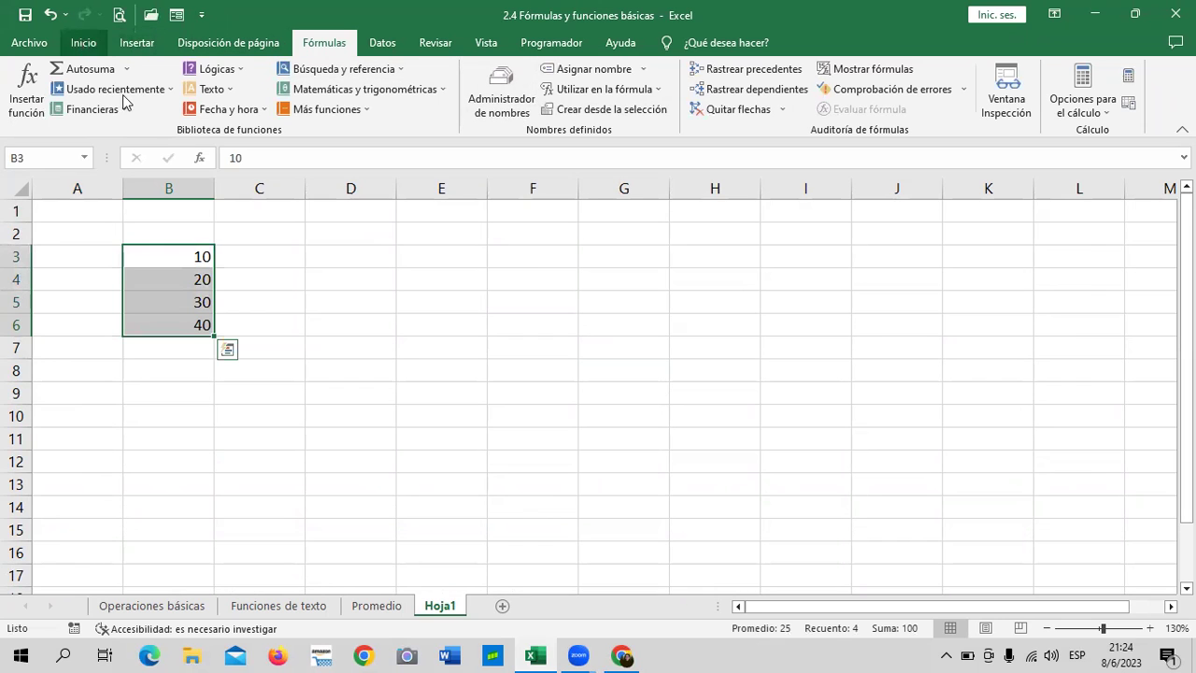
scroll(145, 117, "up", 3)
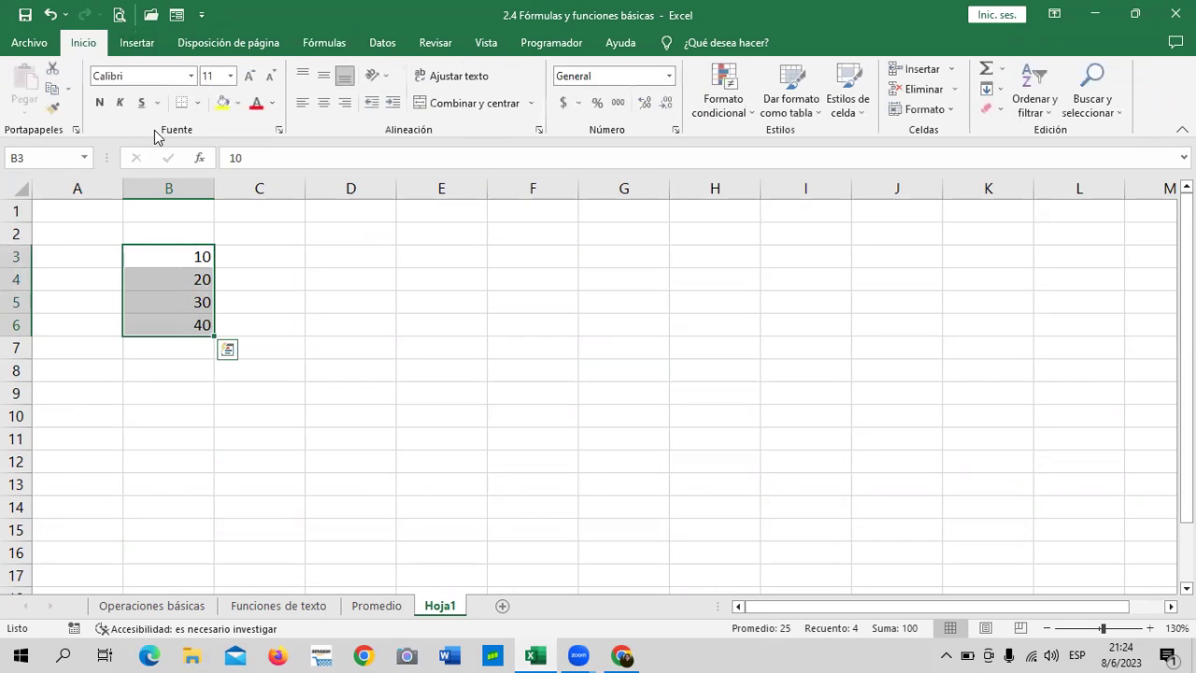
left_click(202, 108)
left_click(198, 254)
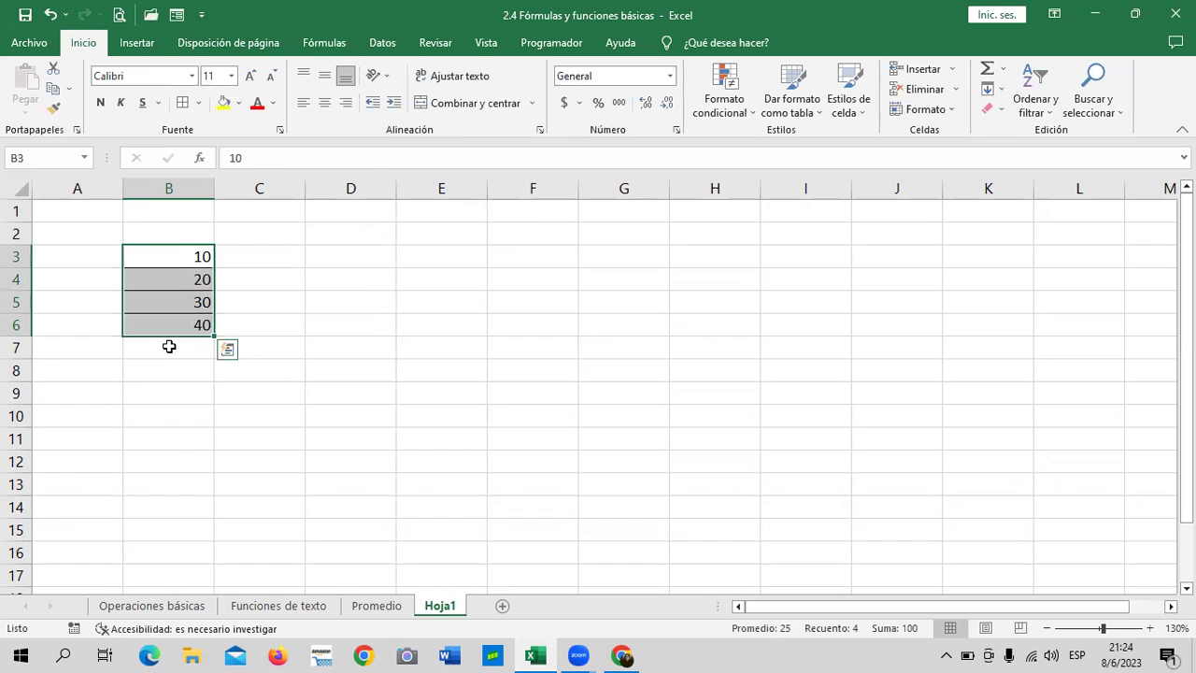
left_click(169, 347)
left_click(523, 250)
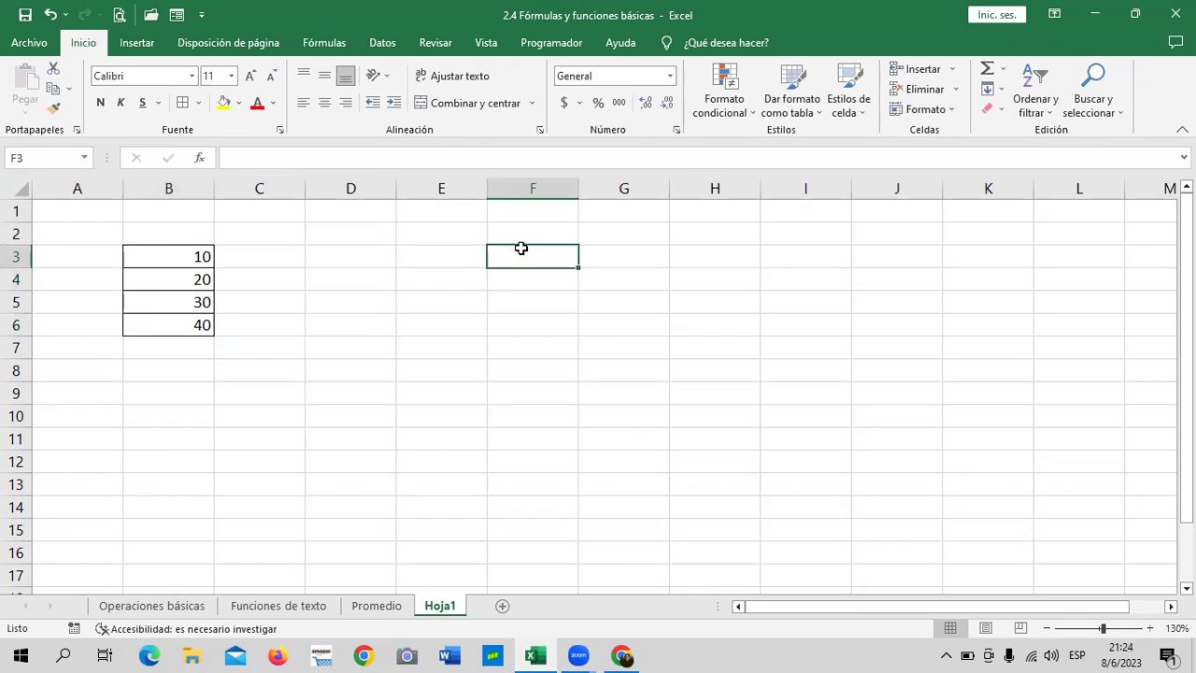
Start =suma( in F3 and bring up the course's =SUMA(B3:B6) example in Chrome
type("=")
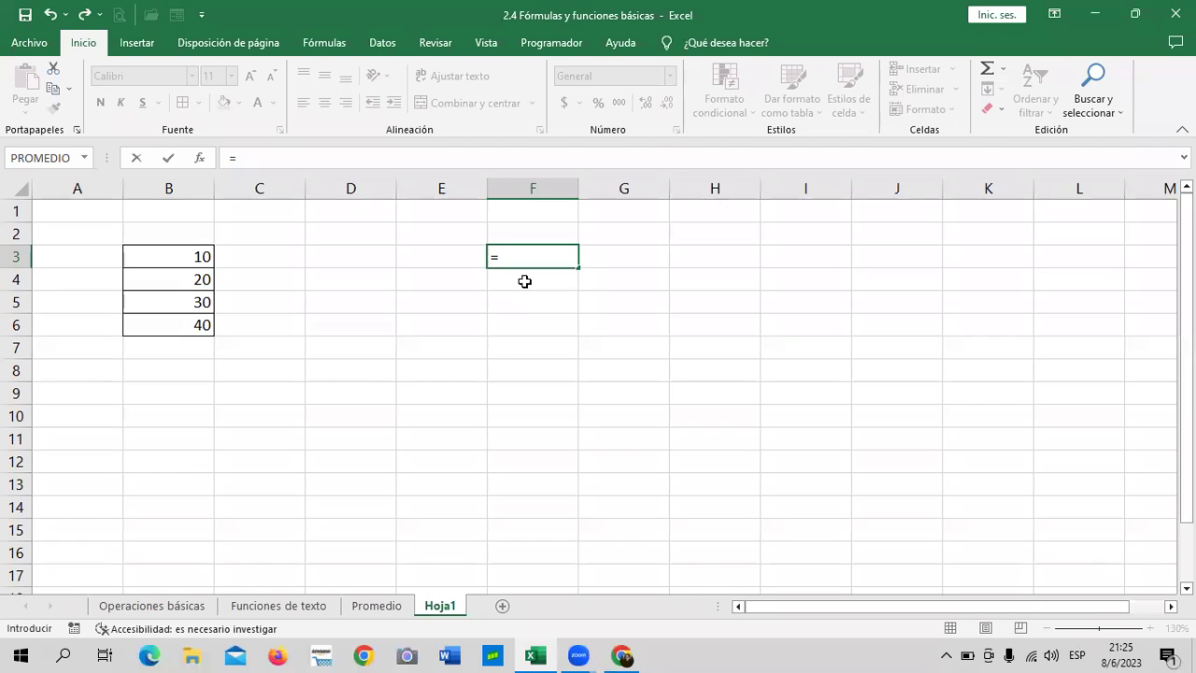
type("suma")
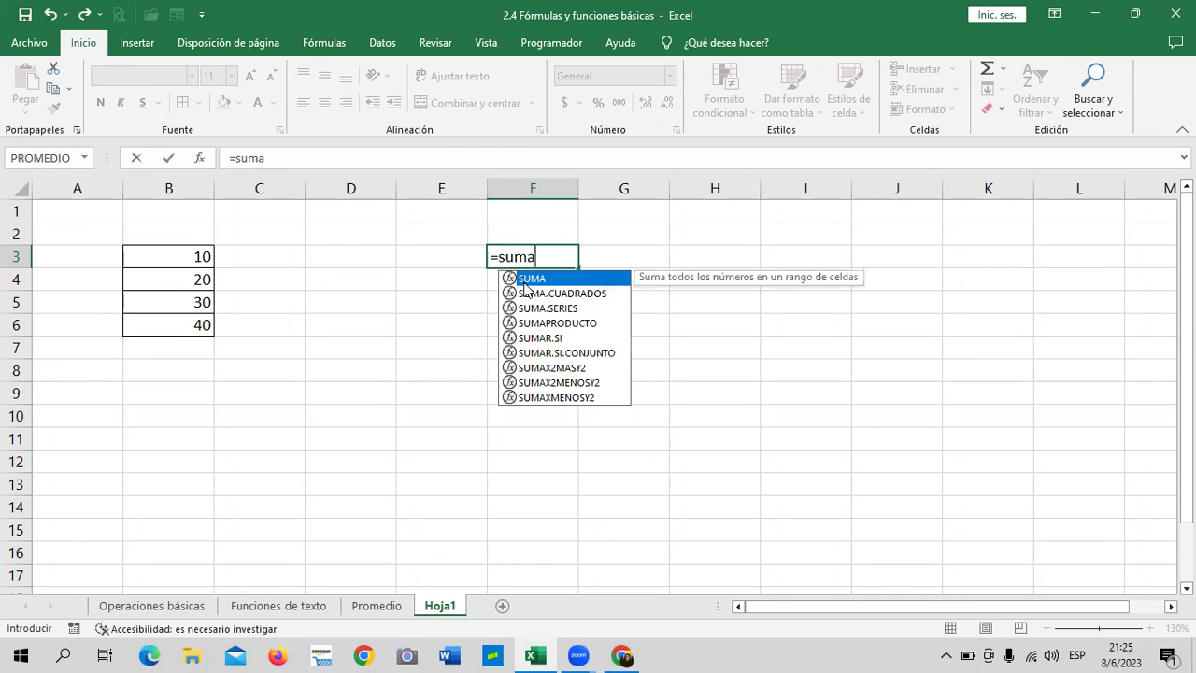
type("(")
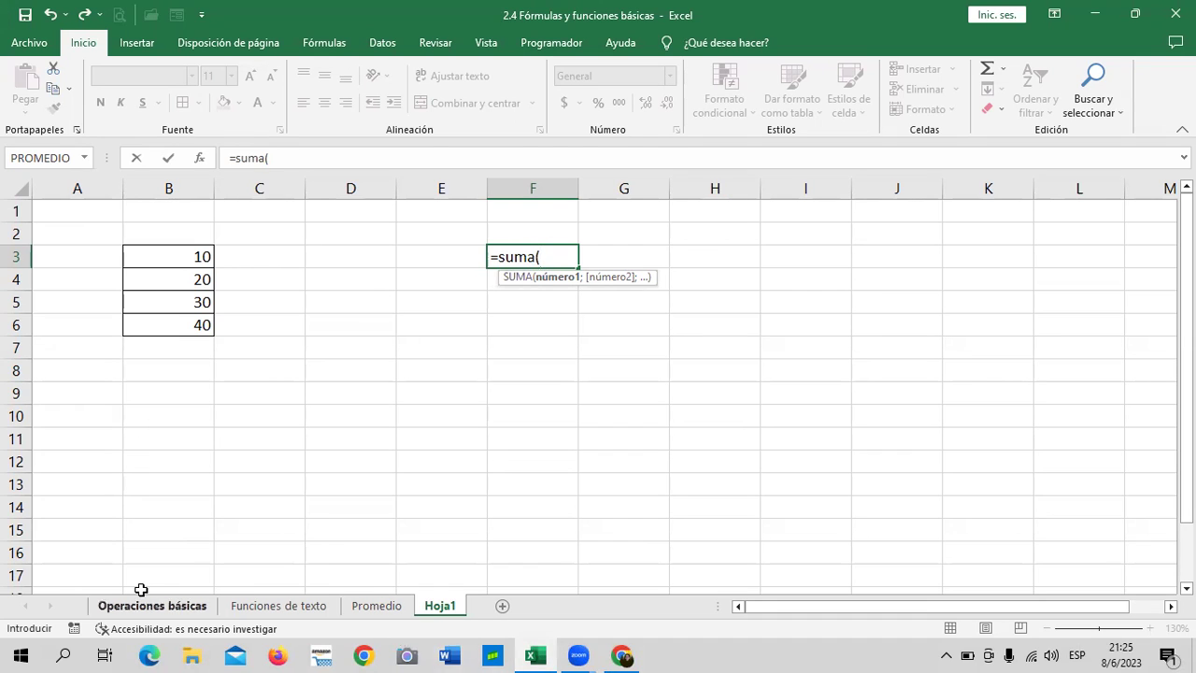
left_click(622, 655)
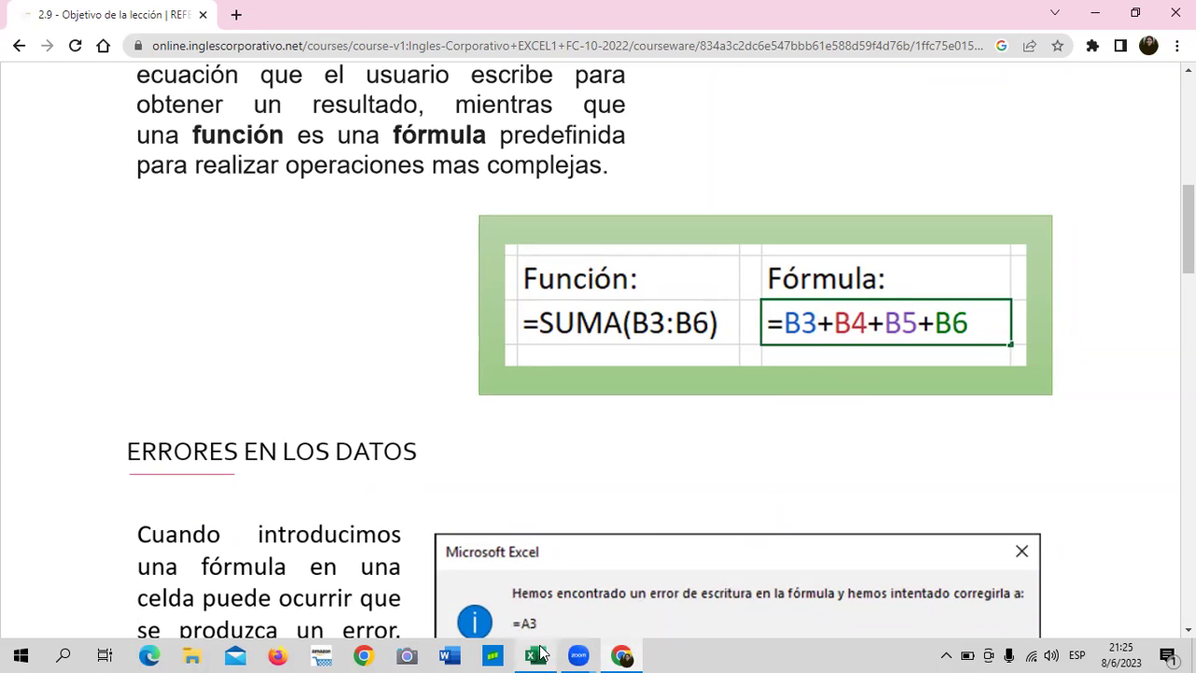
Return to Excel and insert B3 so the F3 formula reads =suma(B3
mouse_move(549, 654)
left_click(559, 603)
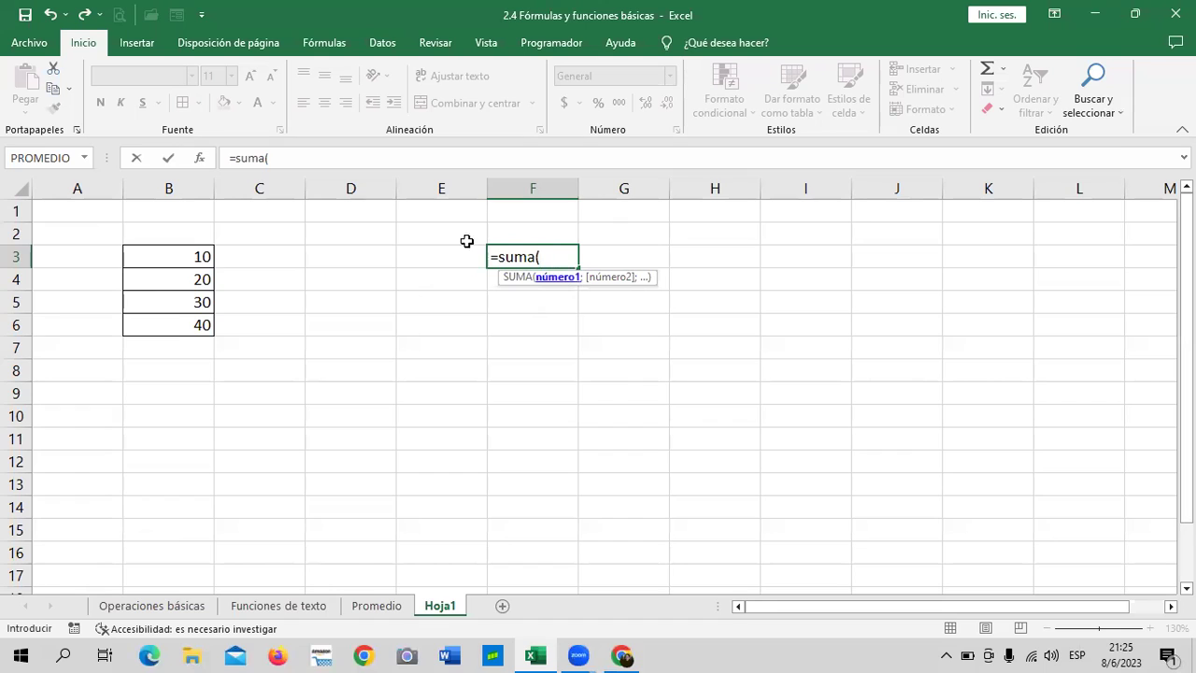
left_click(195, 258)
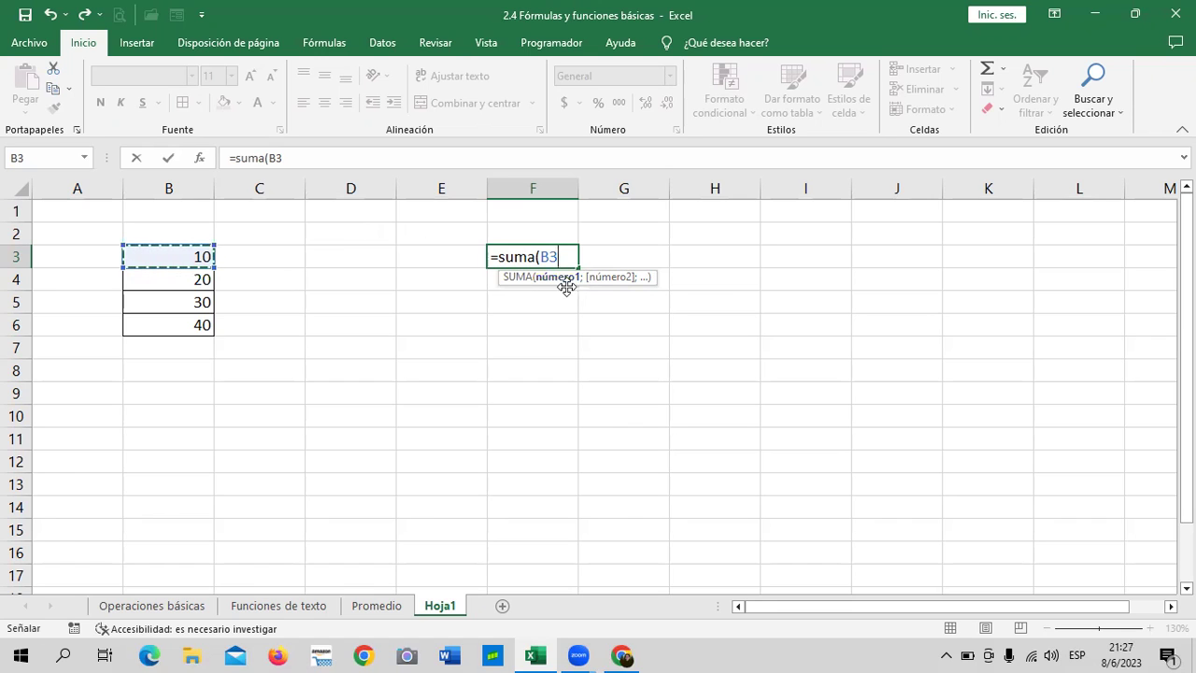
Add B4, B5 and B6 with semicolons and close it as =suma(B3;B4;B5;B6)
type(";")
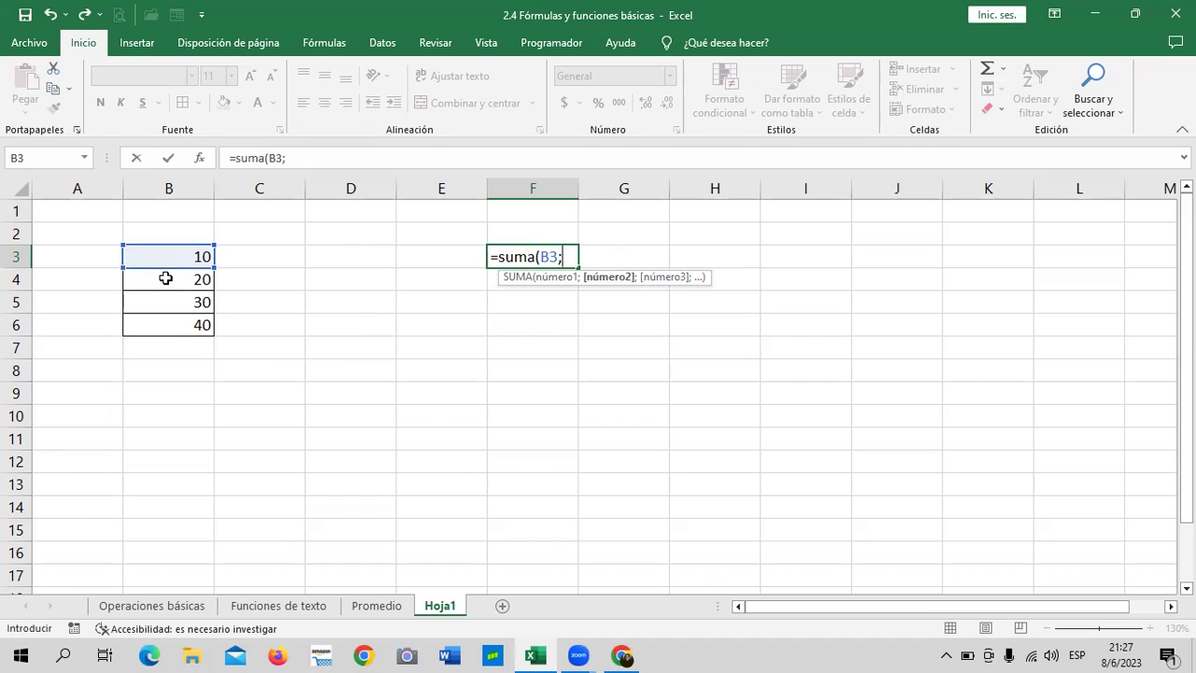
left_click(166, 275)
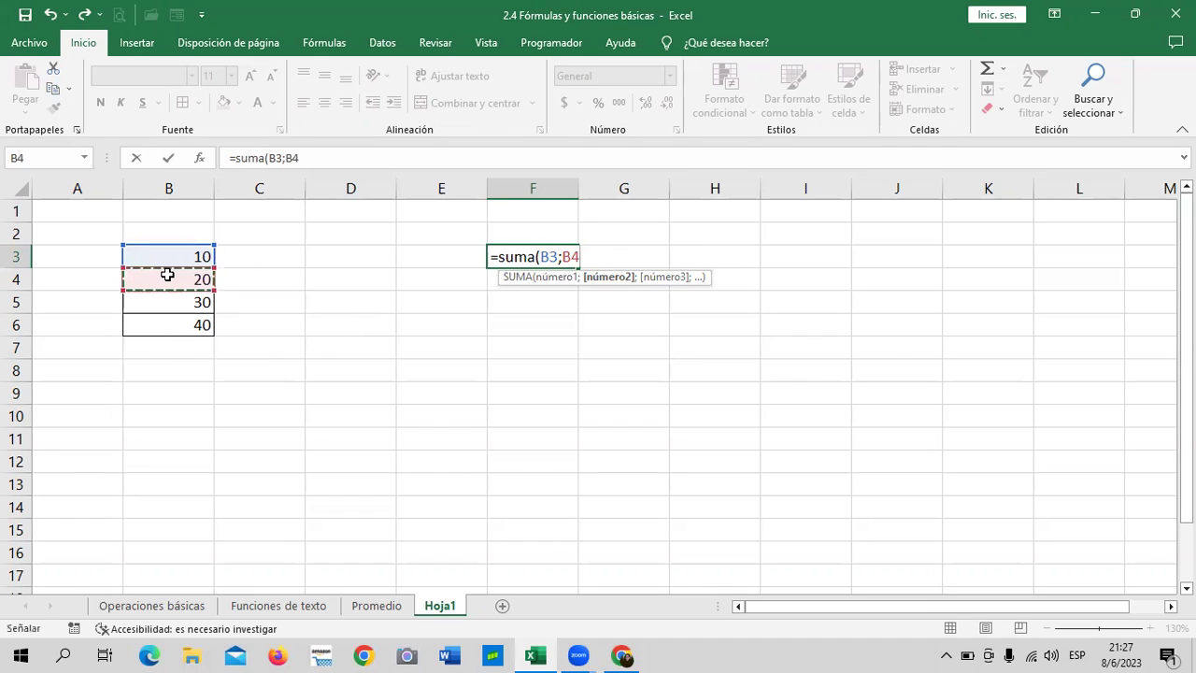
type(";")
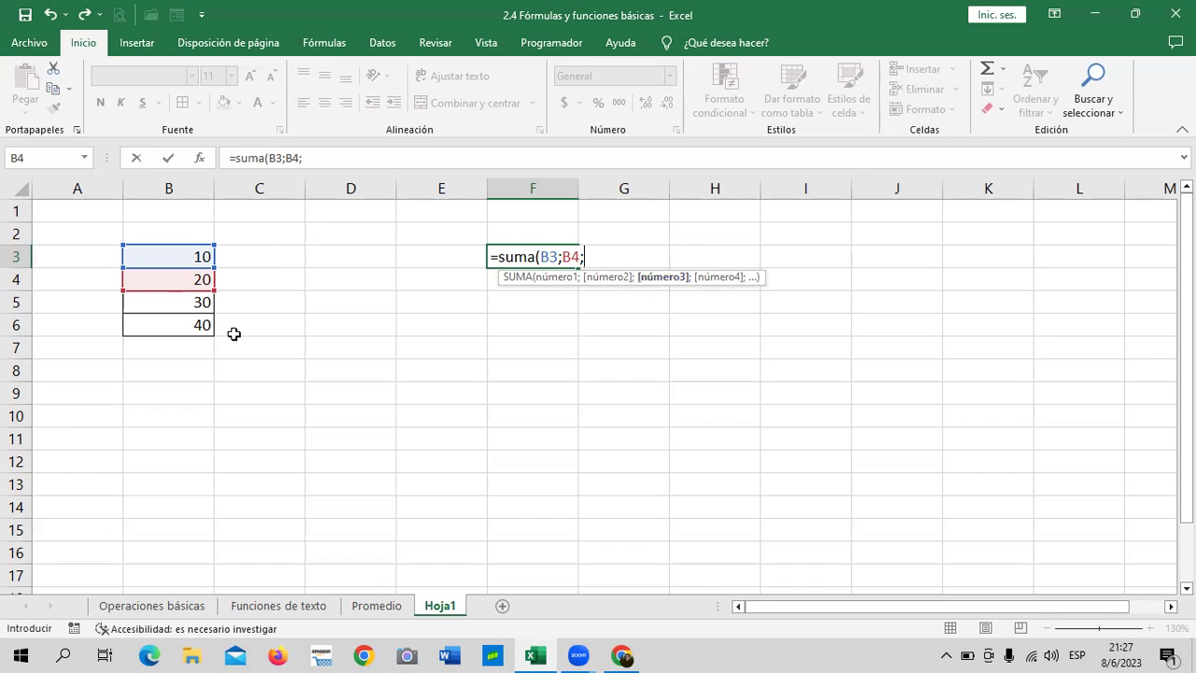
left_click(159, 295)
type(";")
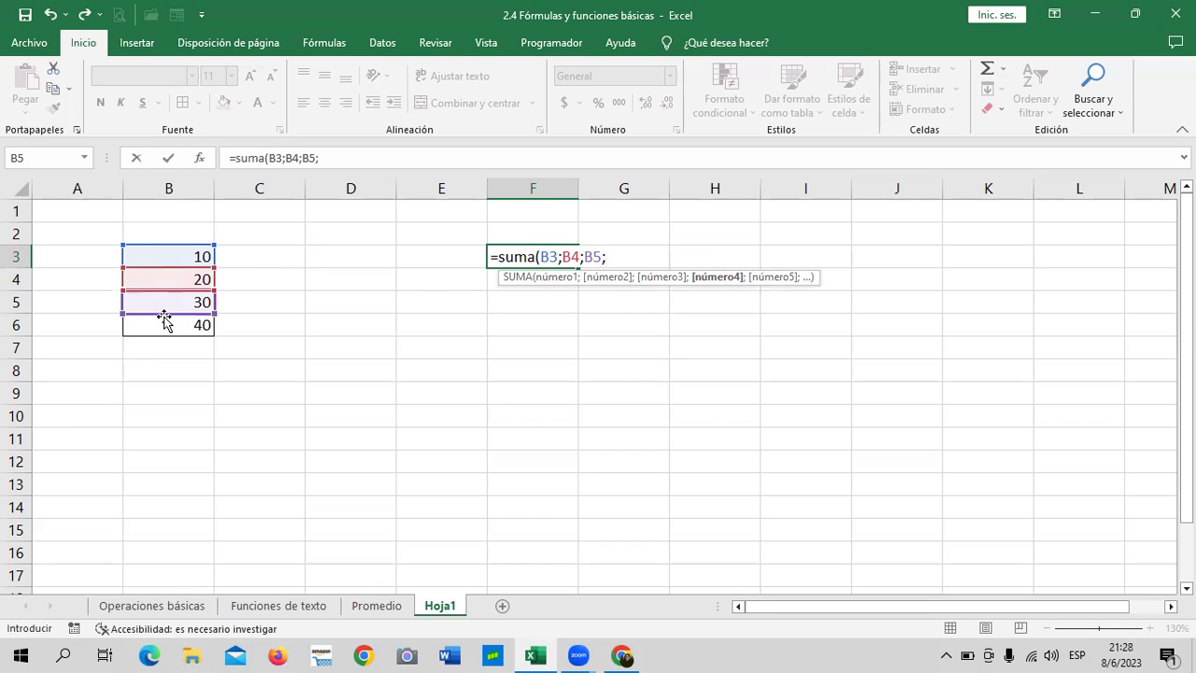
left_click(164, 317)
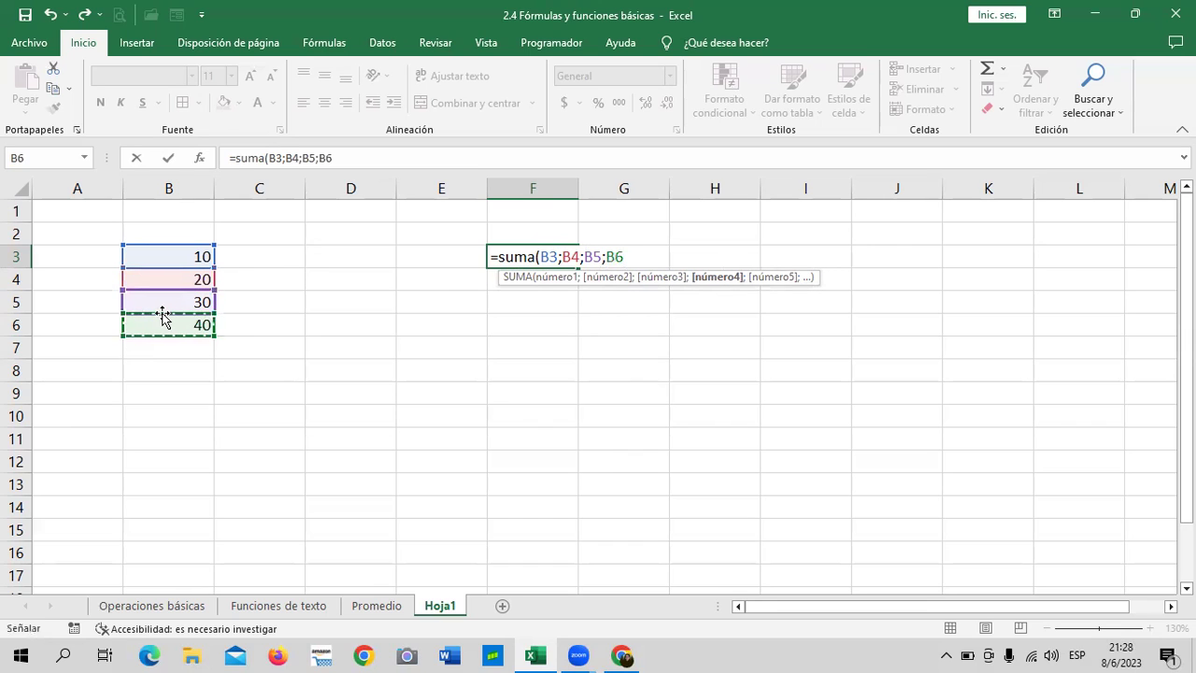
type(")")
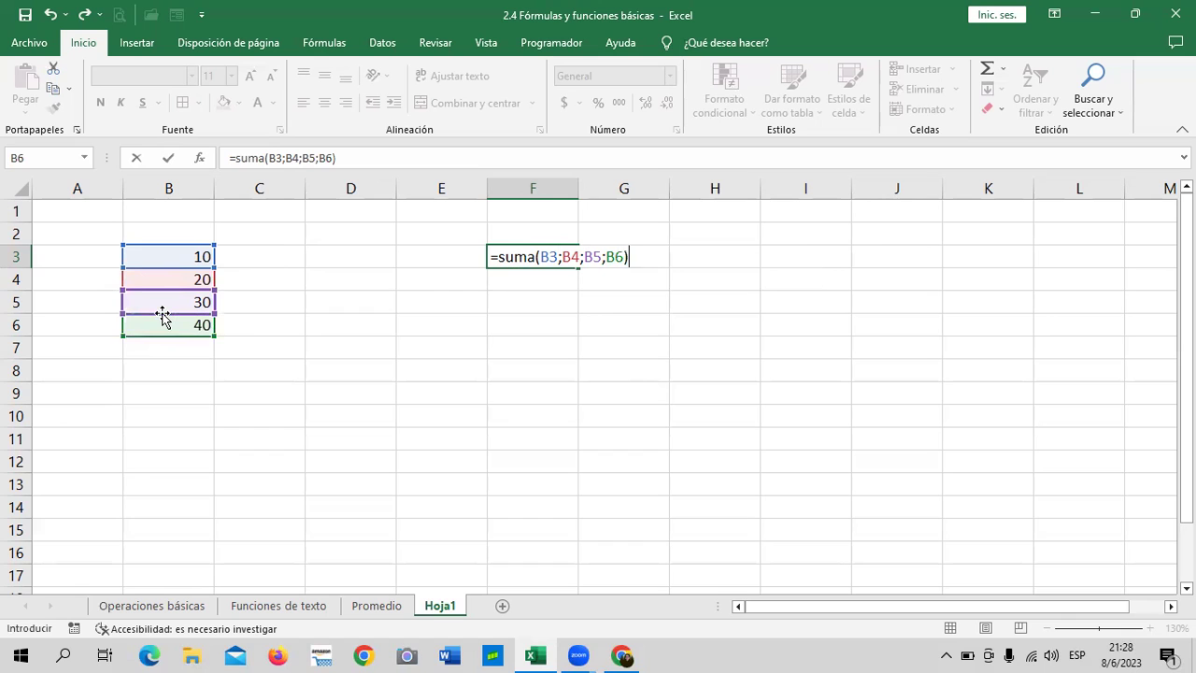
left_click(355, 157)
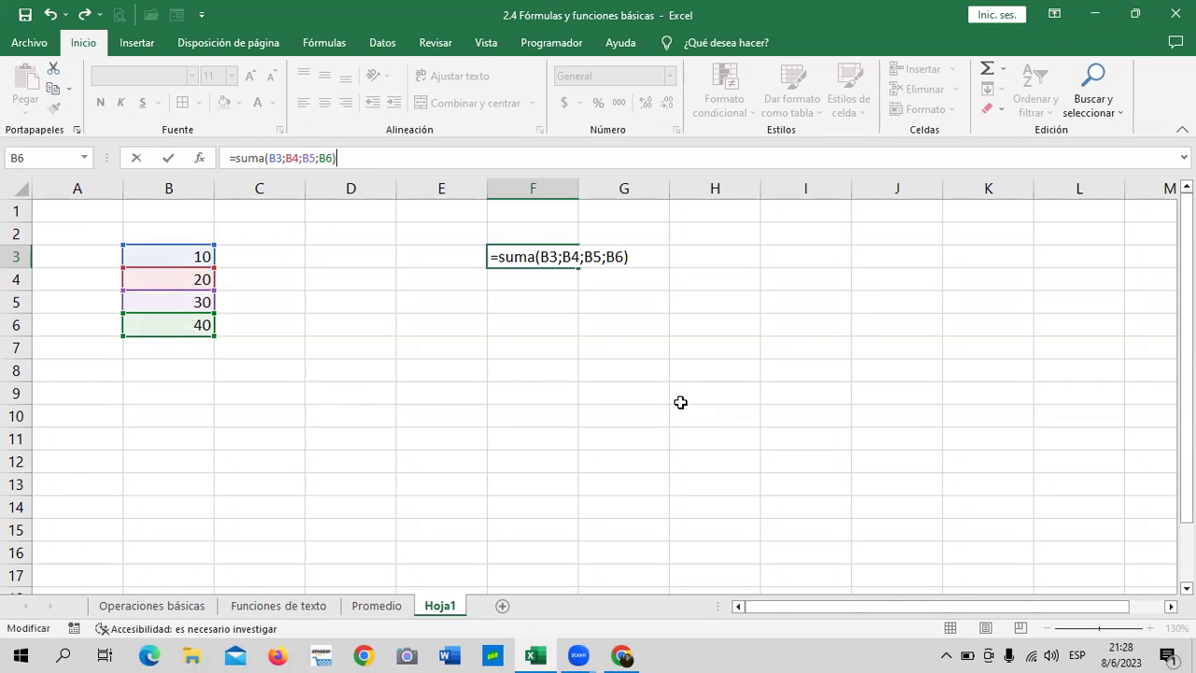
Confirm the F3 formula so it shows 100, and check its stored formula
key("Return")
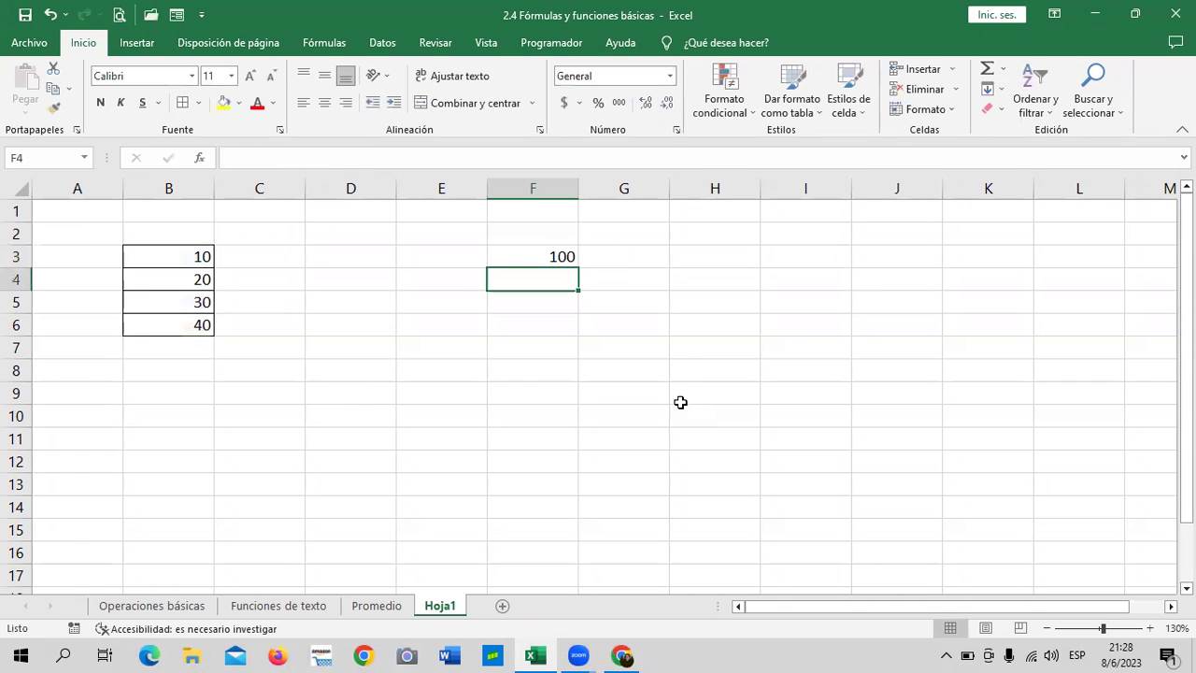
left_click(655, 280)
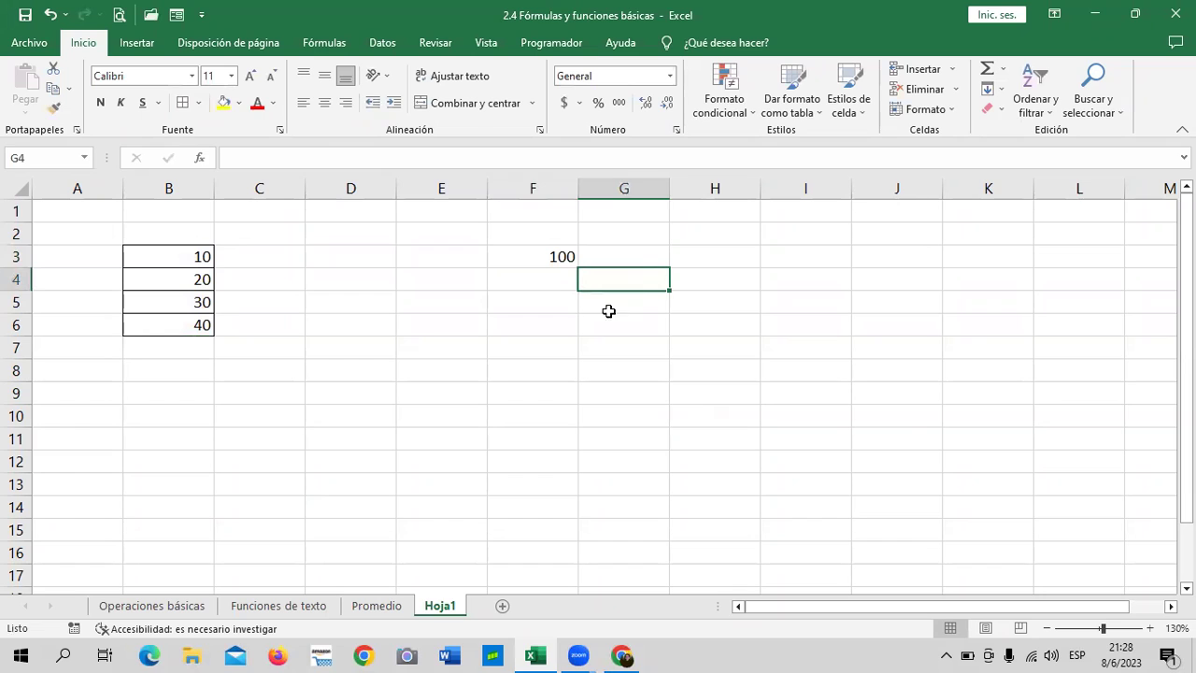
left_click(547, 295)
left_click(542, 252)
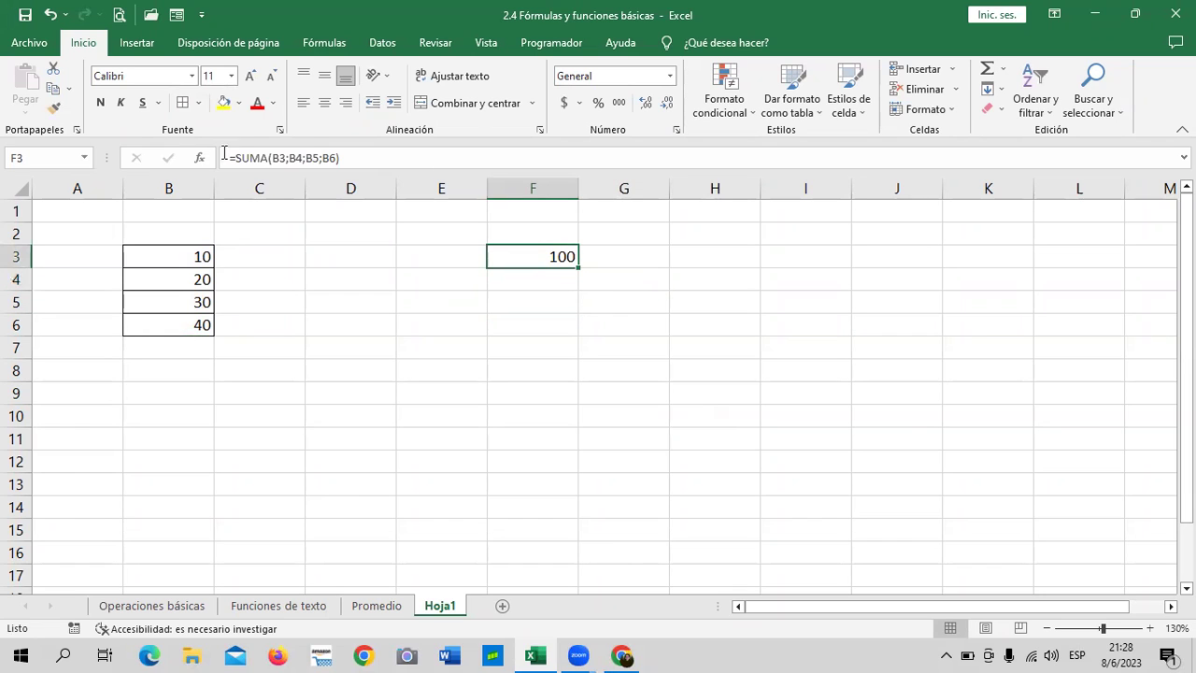
Start a second formula =SUMA( in F5 using the autocomplete suggestion
left_click(538, 301)
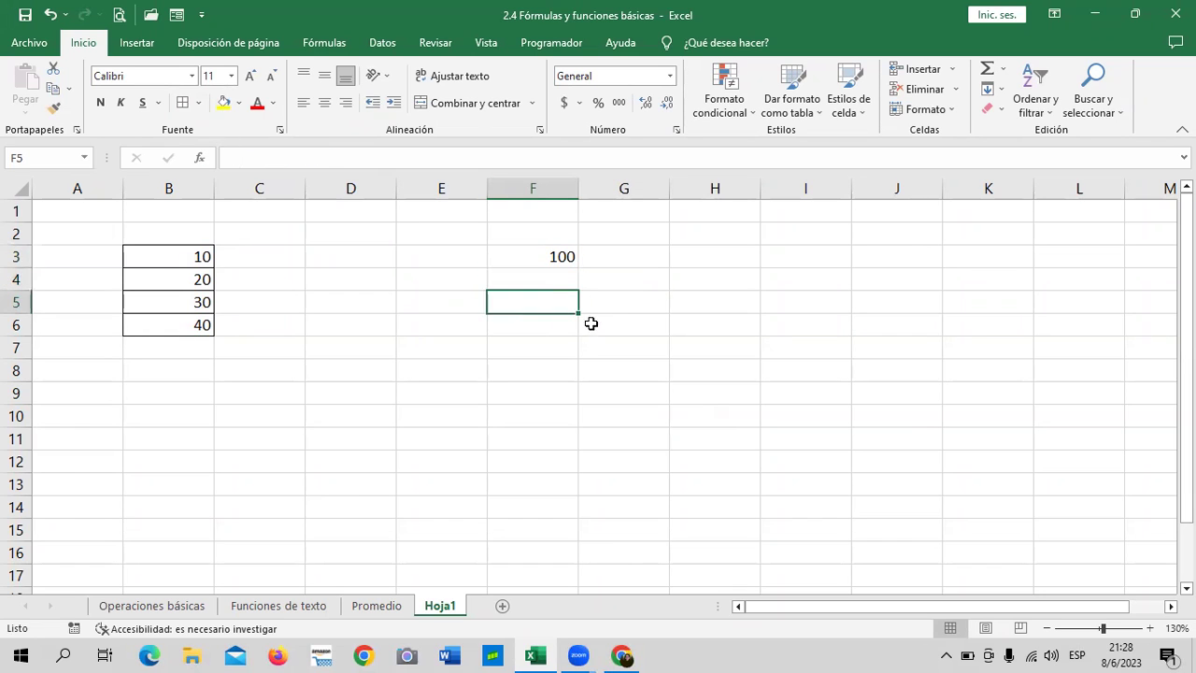
type("=suma")
double_click(562, 323)
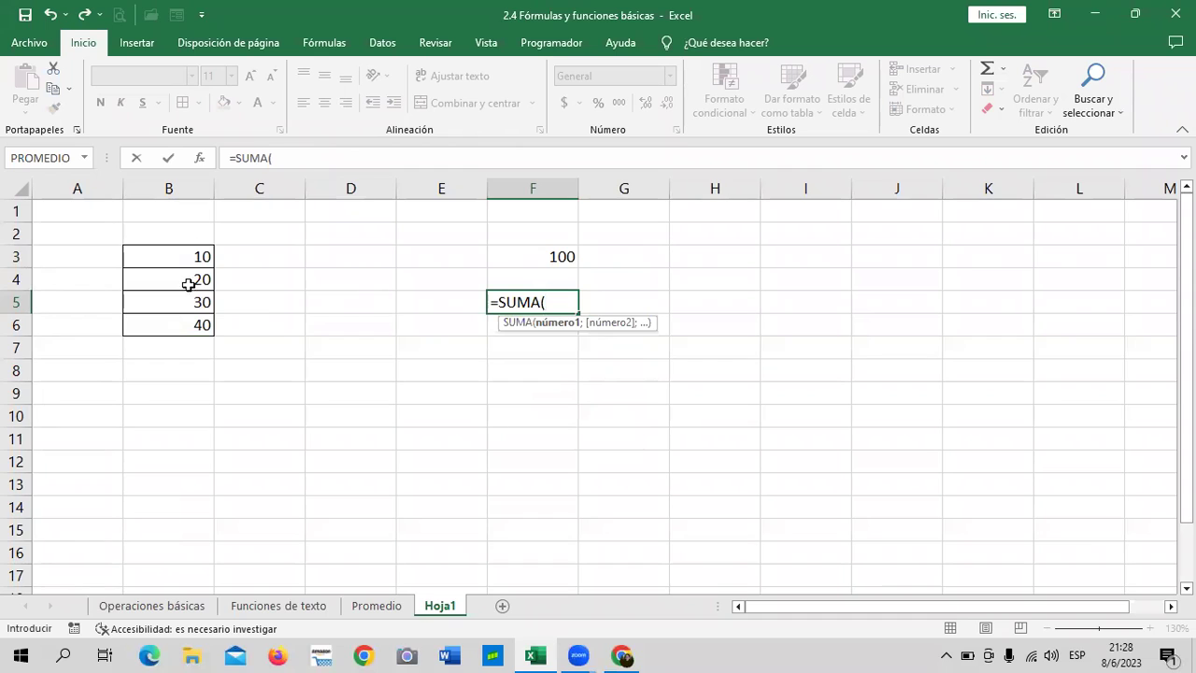
Complete F5 as =SUMA(B3:B6) and confirm it, giving 100
left_click(175, 252)
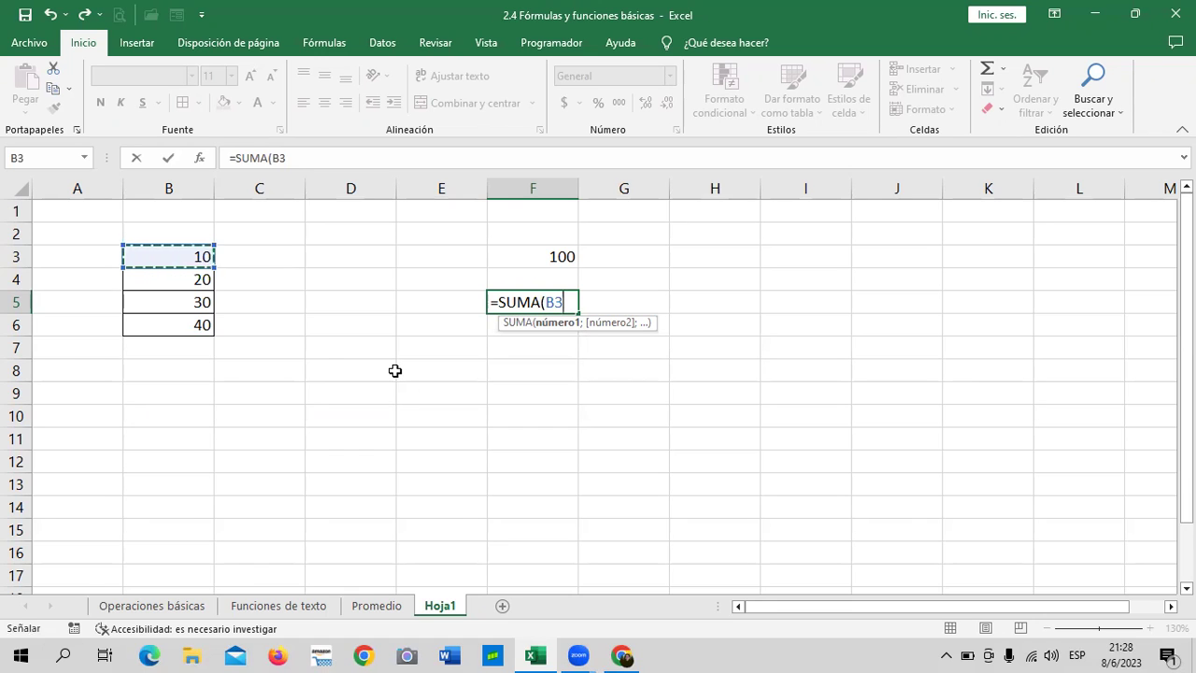
key("F8")
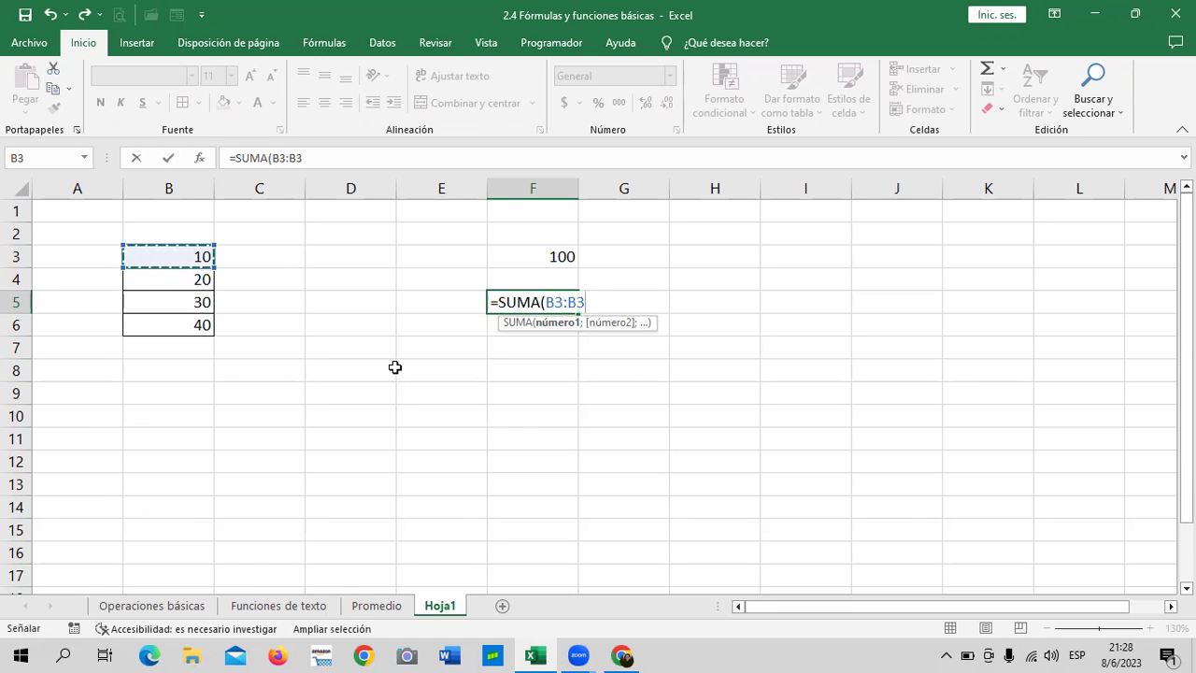
key("BackSpace")
key("BackSpace")
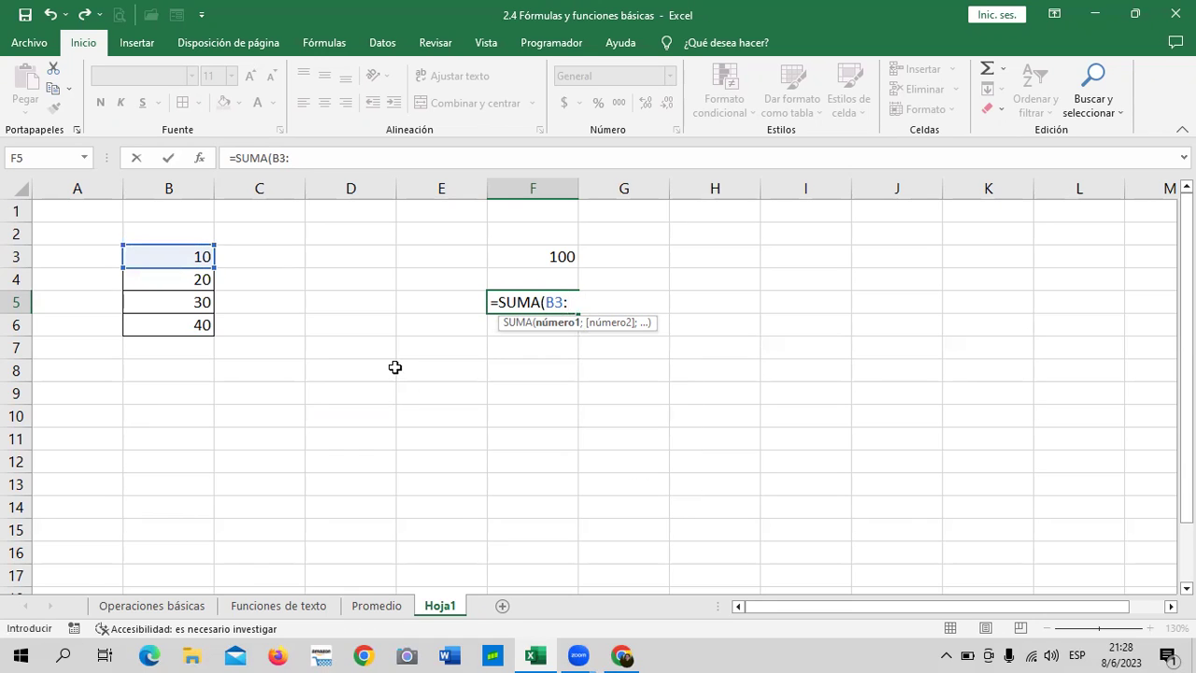
left_click(151, 326)
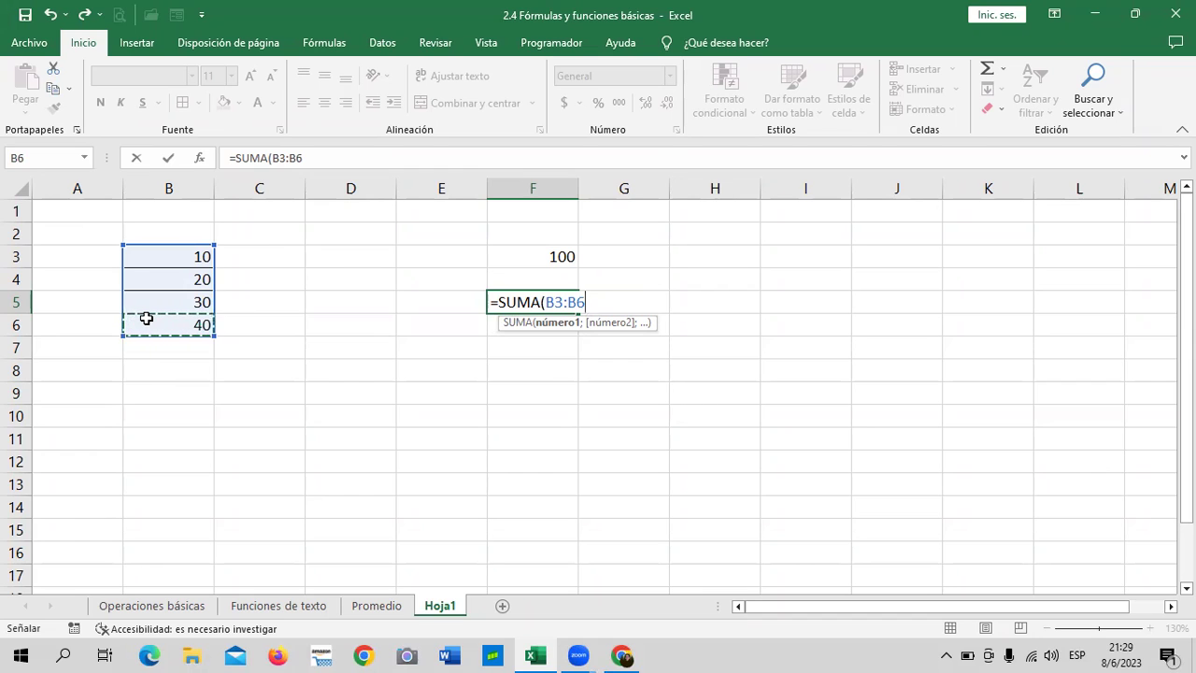
type(")")
key("Return")
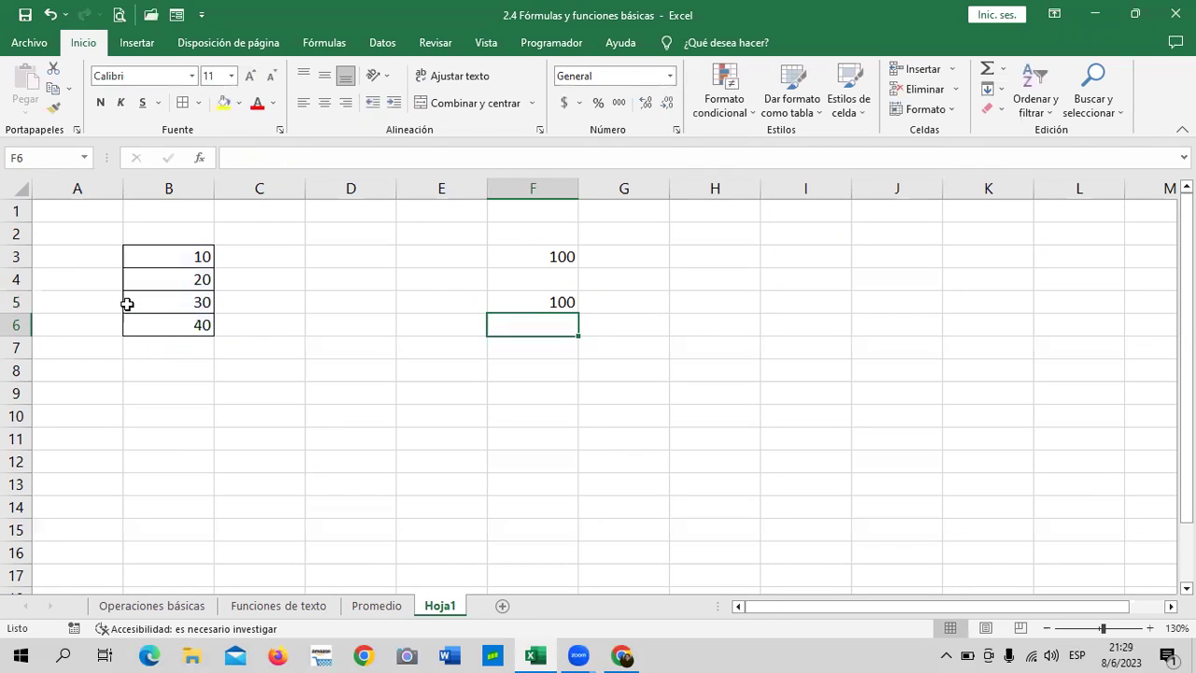
left_click(717, 273)
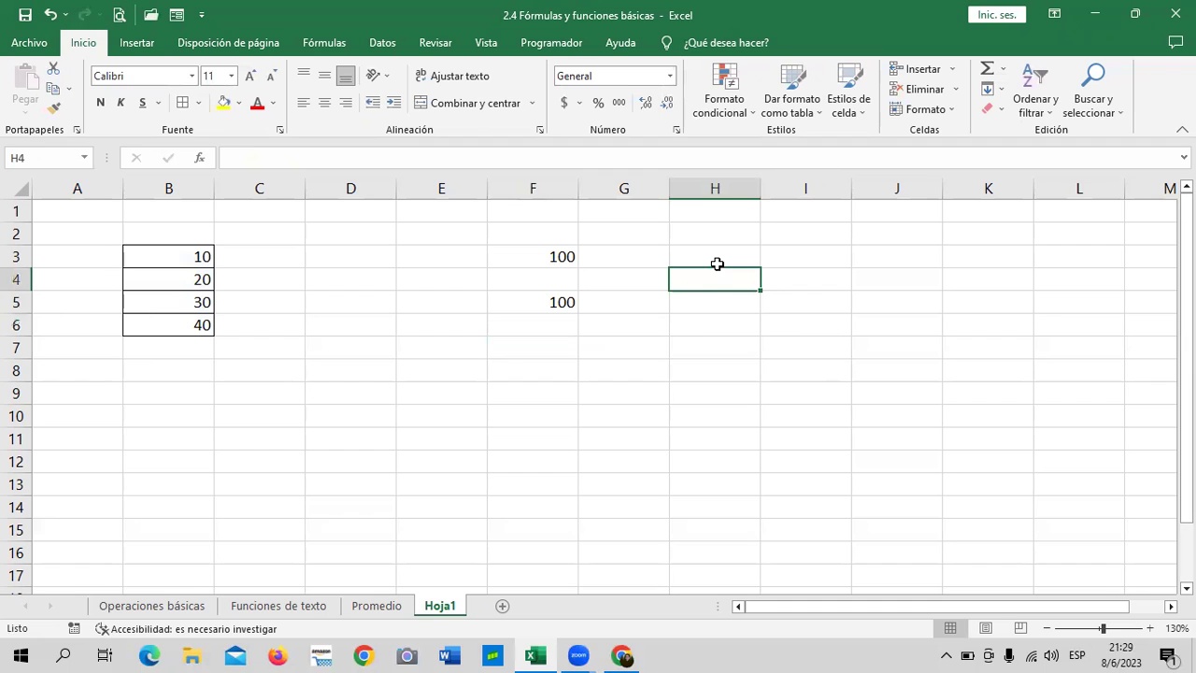
type("=s")
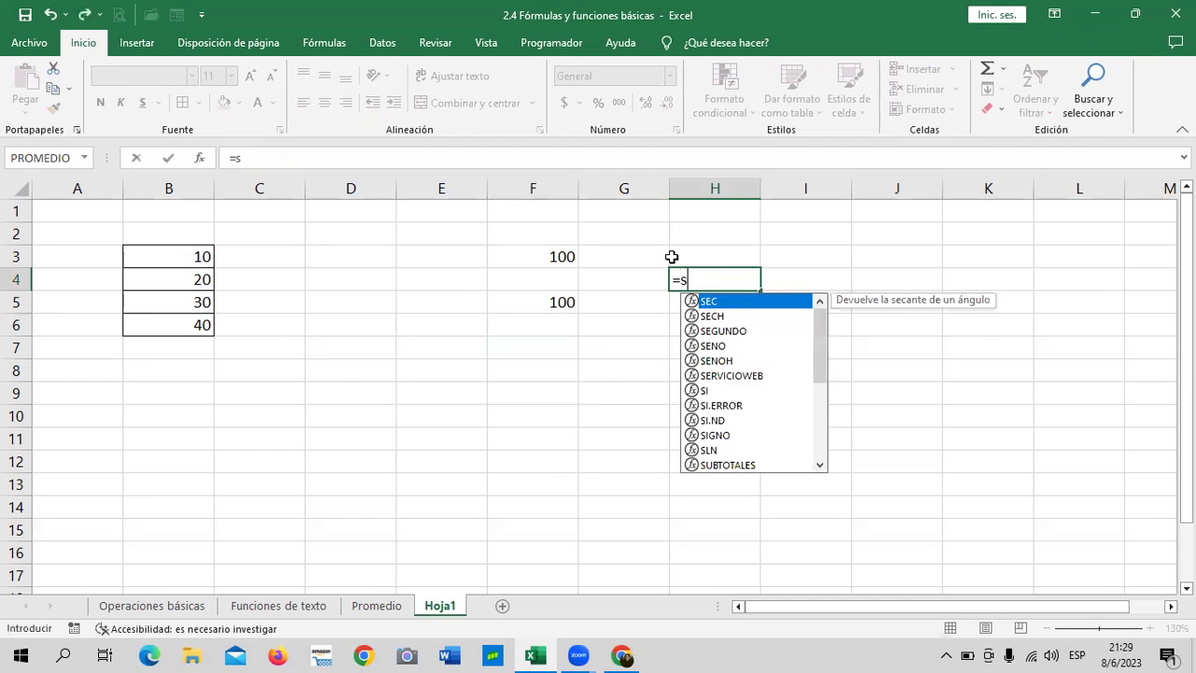
type("uma")
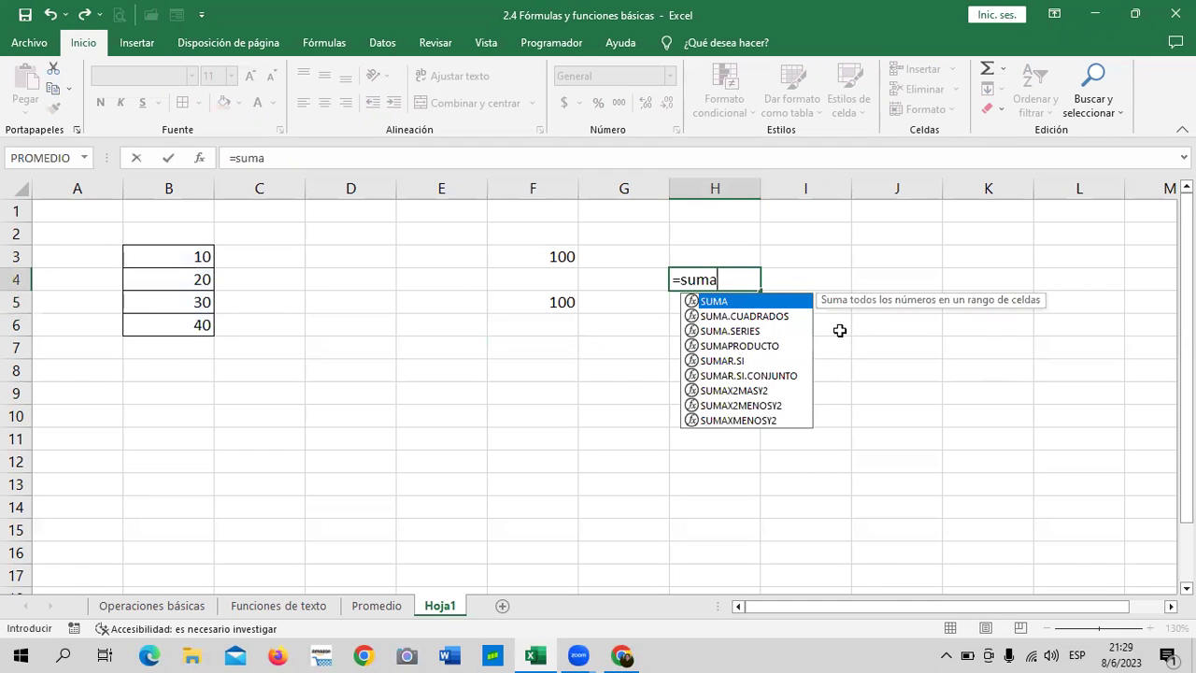
double_click(769, 300)
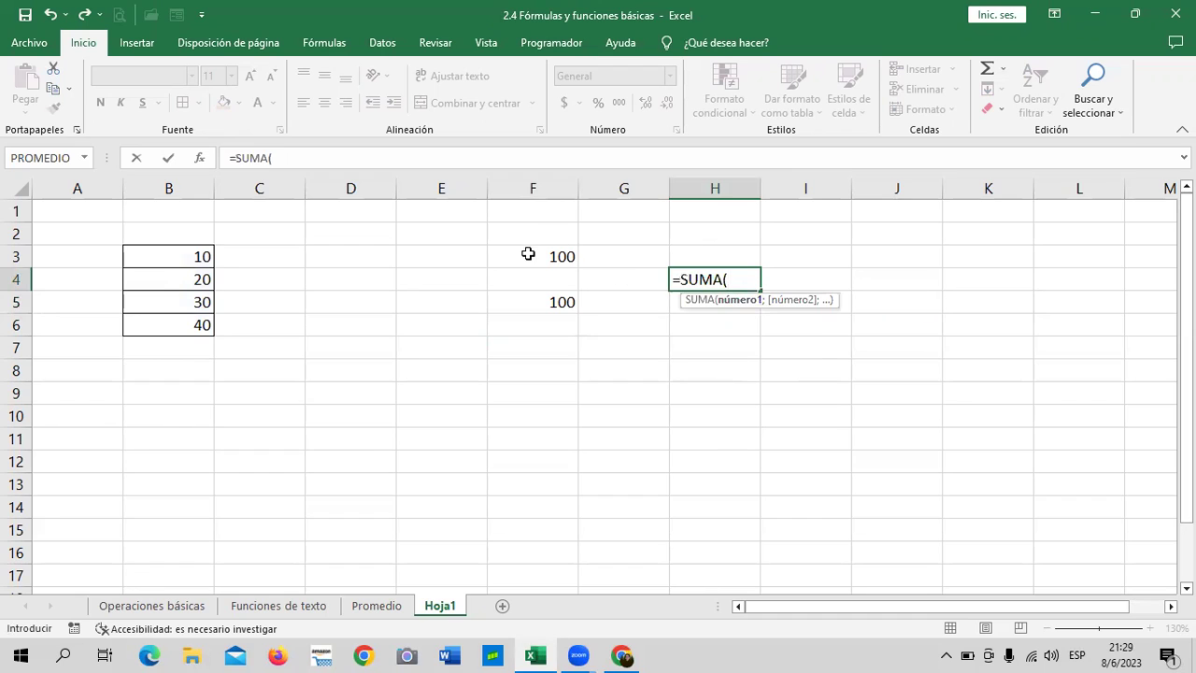
left_click(527, 254)
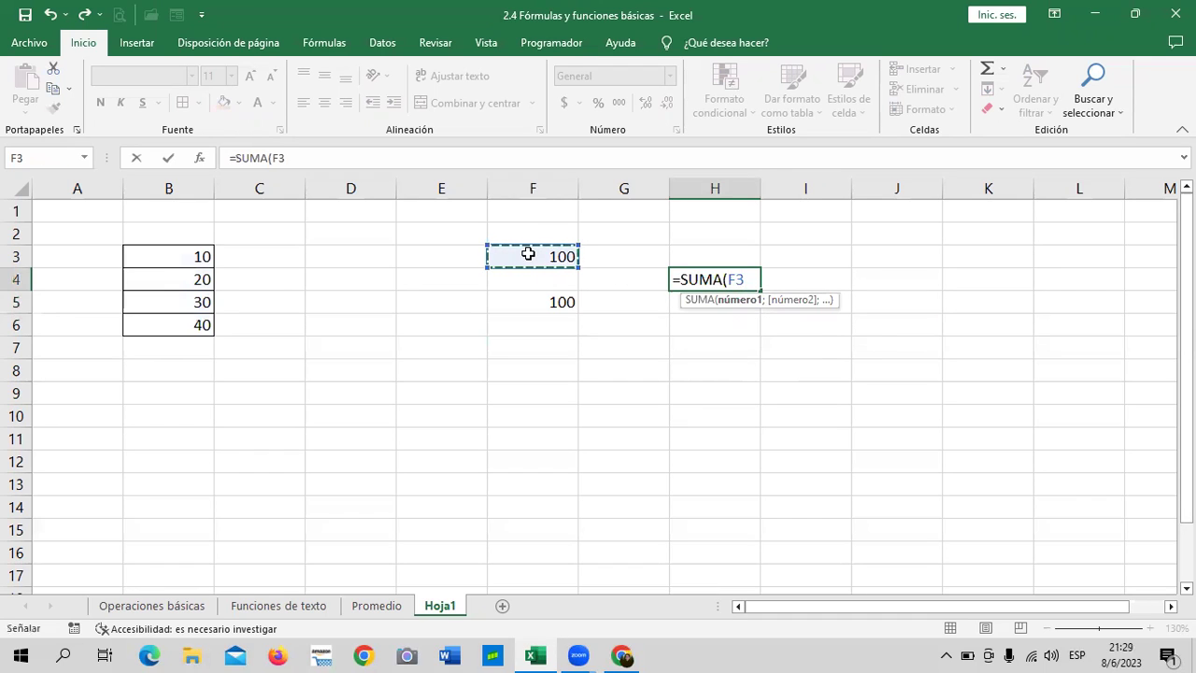
left_click(528, 253)
key("Escape")
left_click(774, 393)
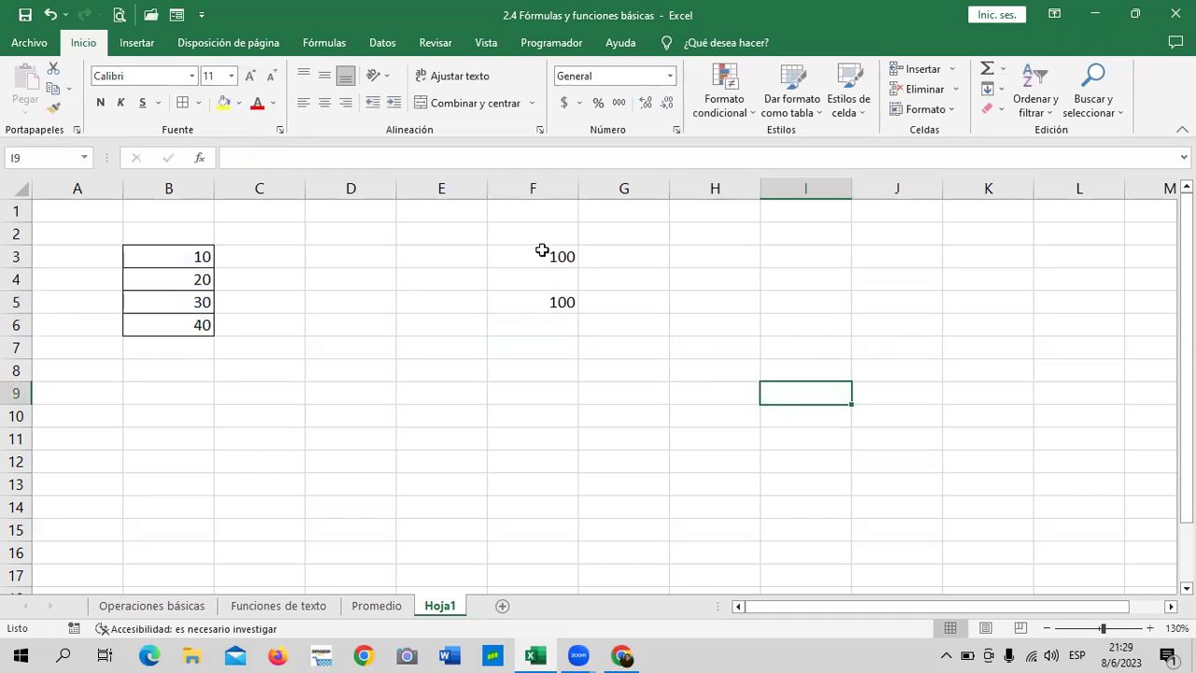
left_click(539, 249)
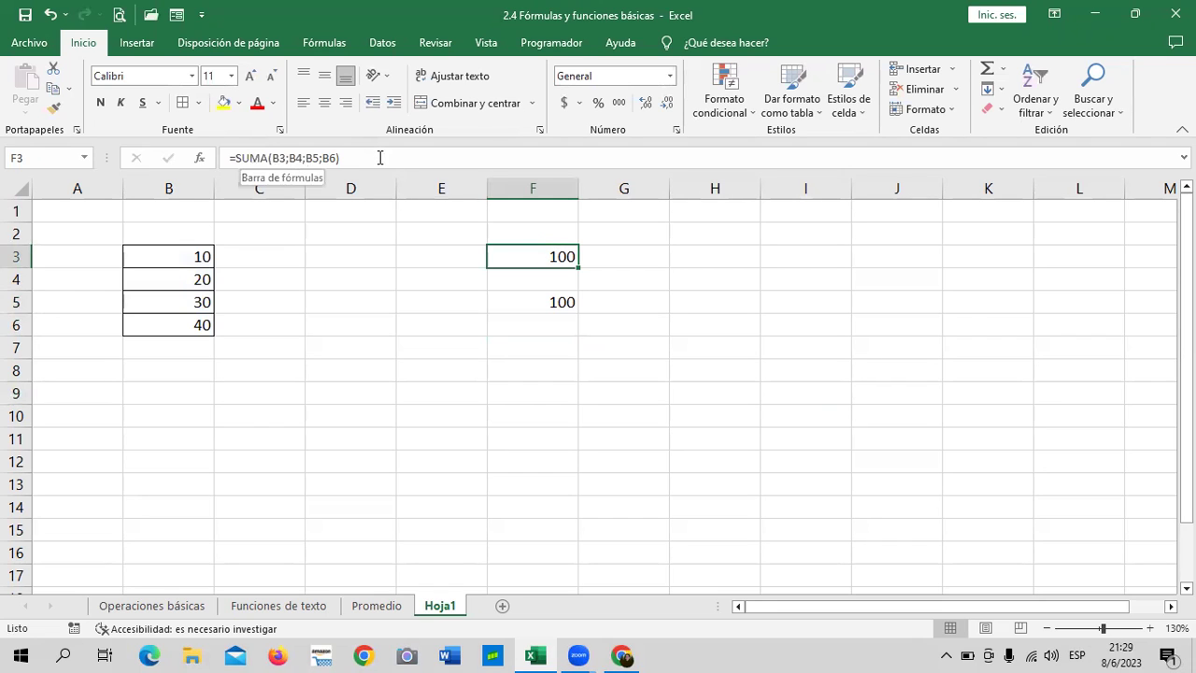
left_click(689, 286)
left_click(547, 258)
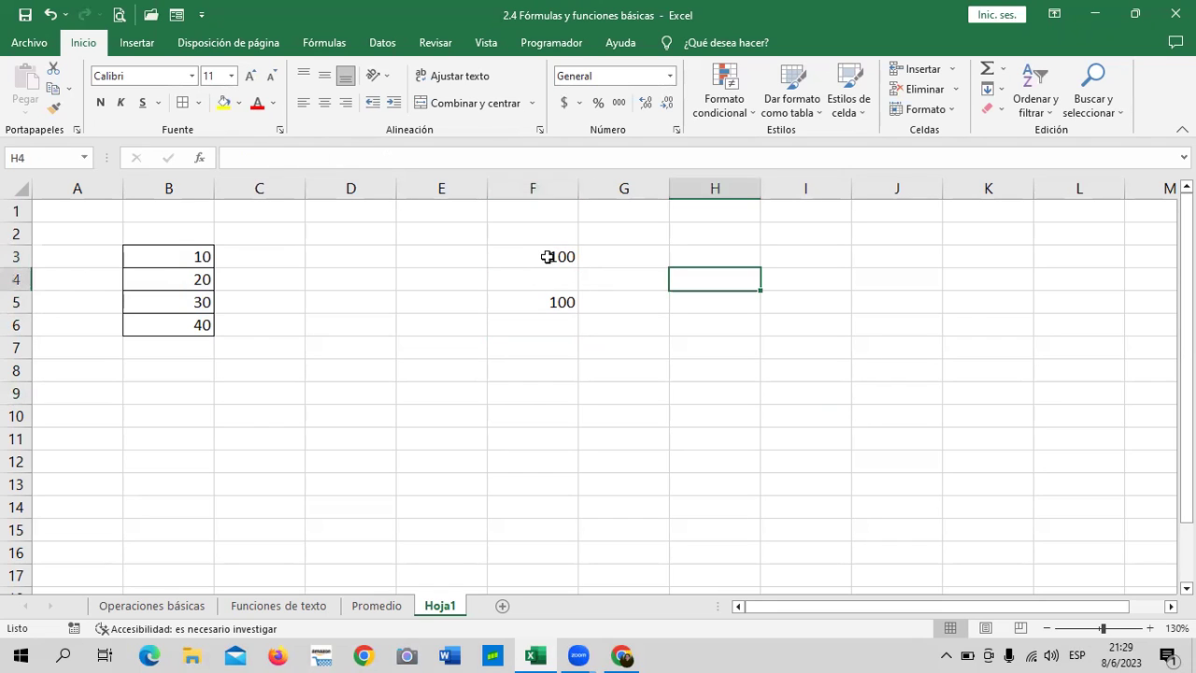
left_click(687, 275)
left_click(527, 303)
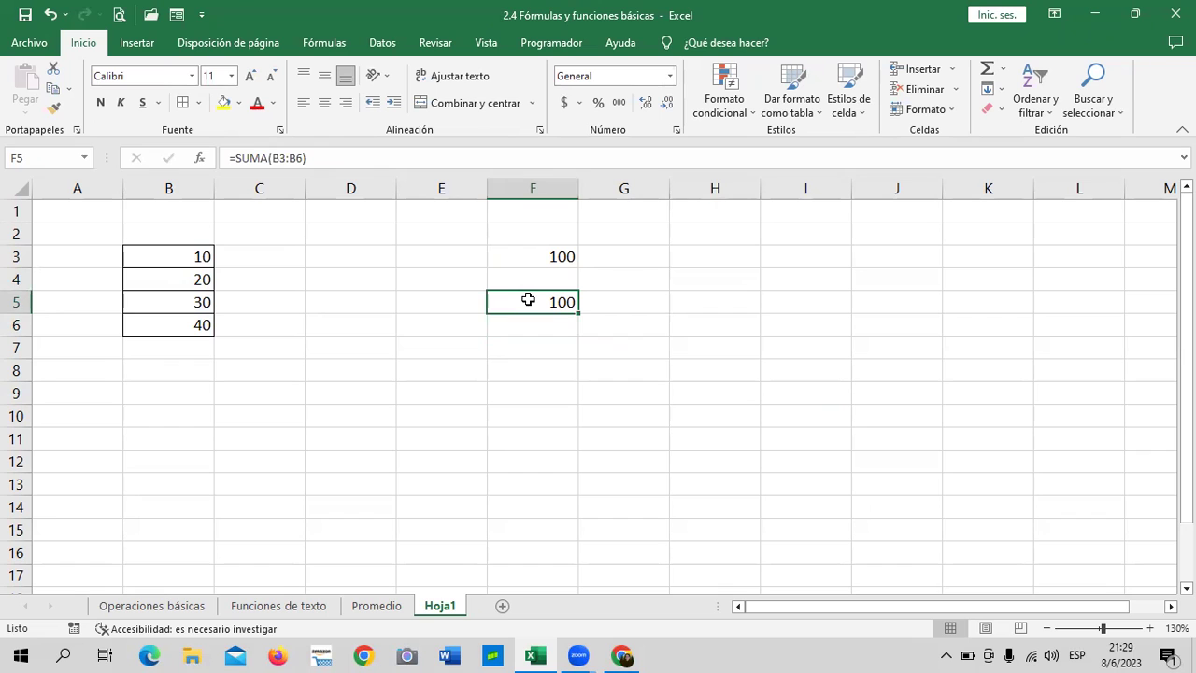
left_click(626, 279)
left_click(696, 278)
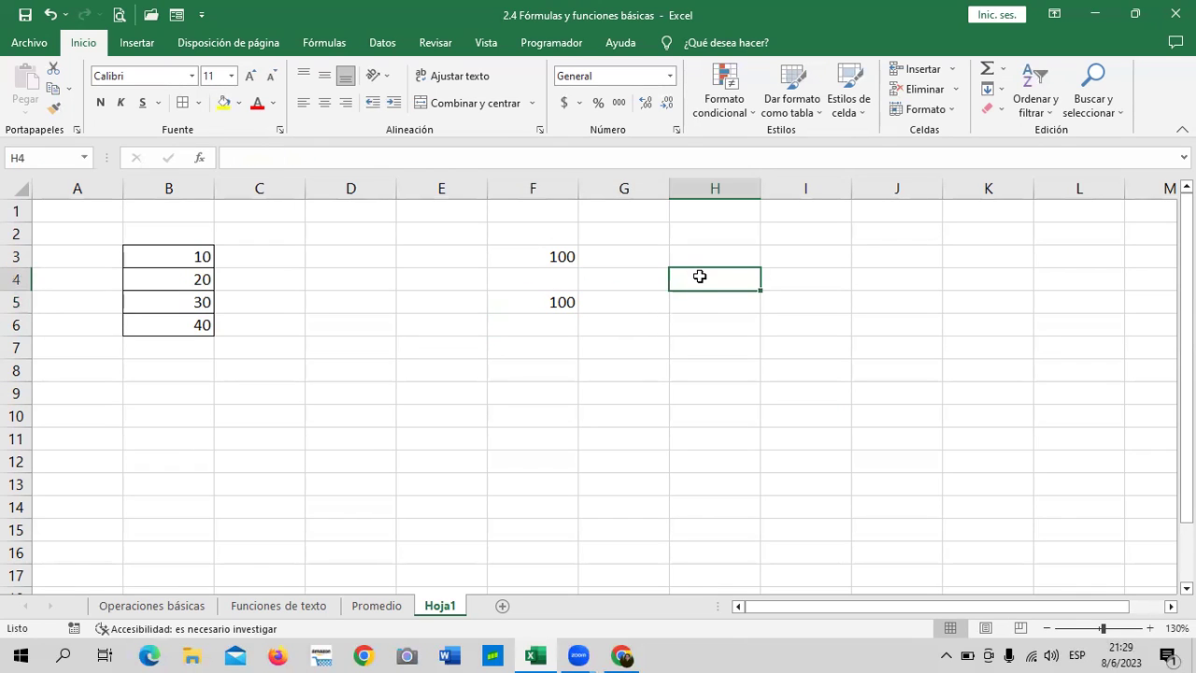
Enter =SUMA(B3;B6) in H4 so it adds only B3 and B6
type("=suma")
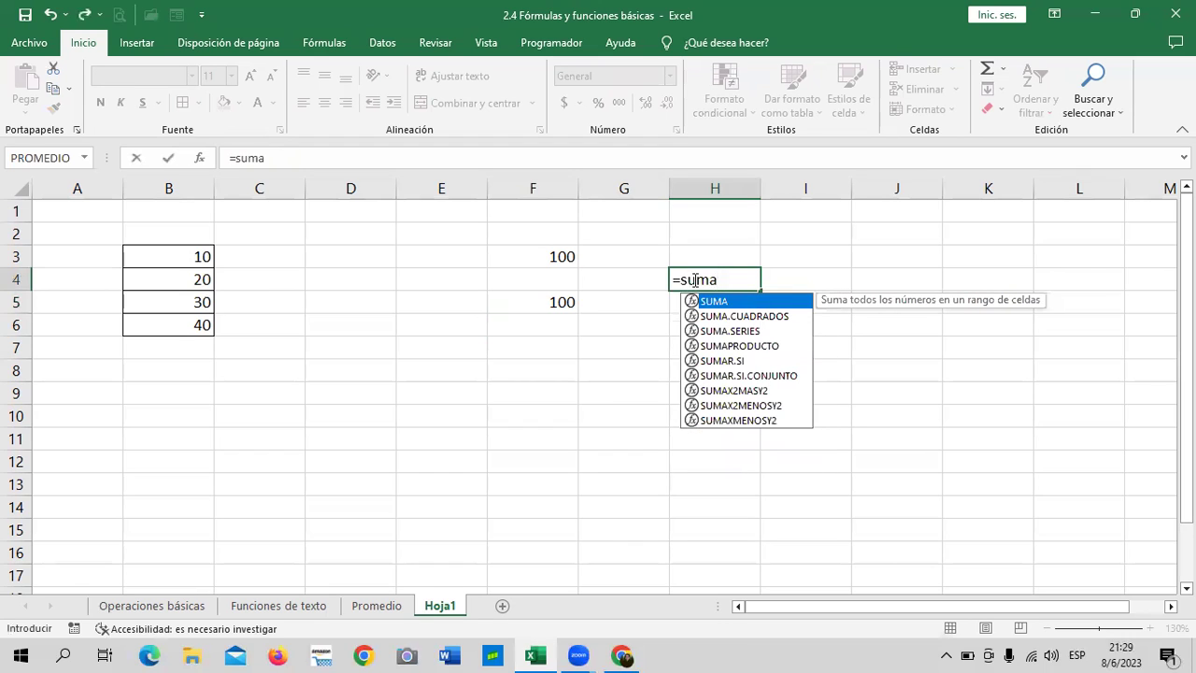
double_click(752, 304)
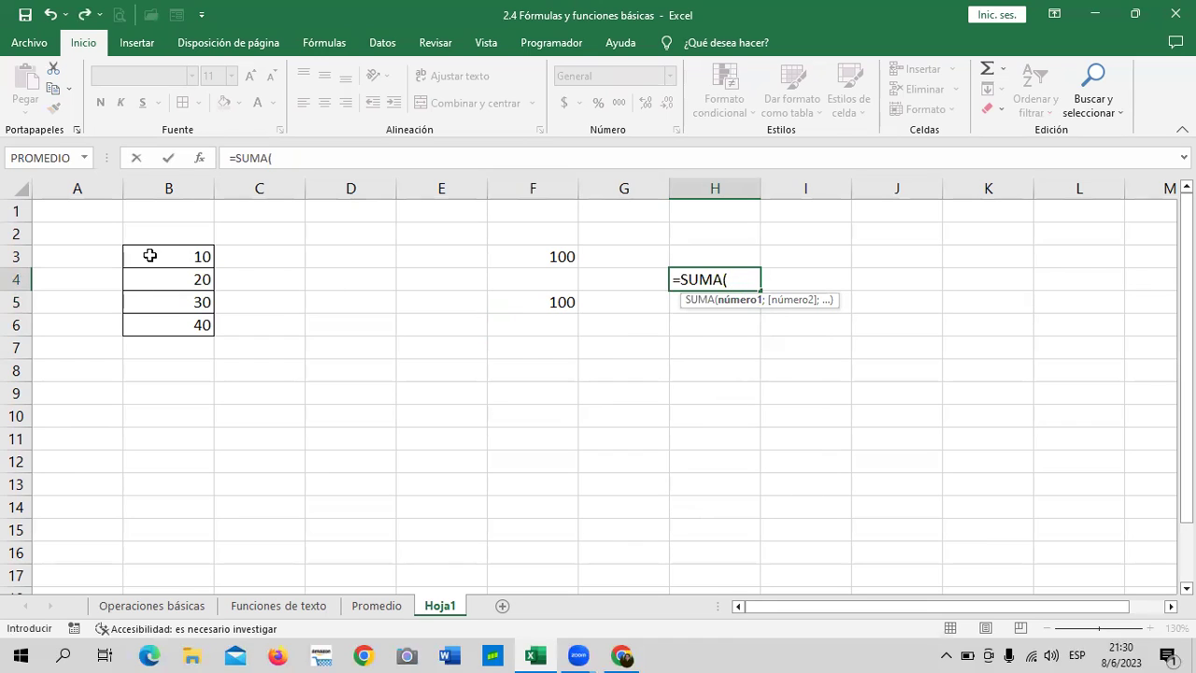
left_click(149, 255)
type(";")
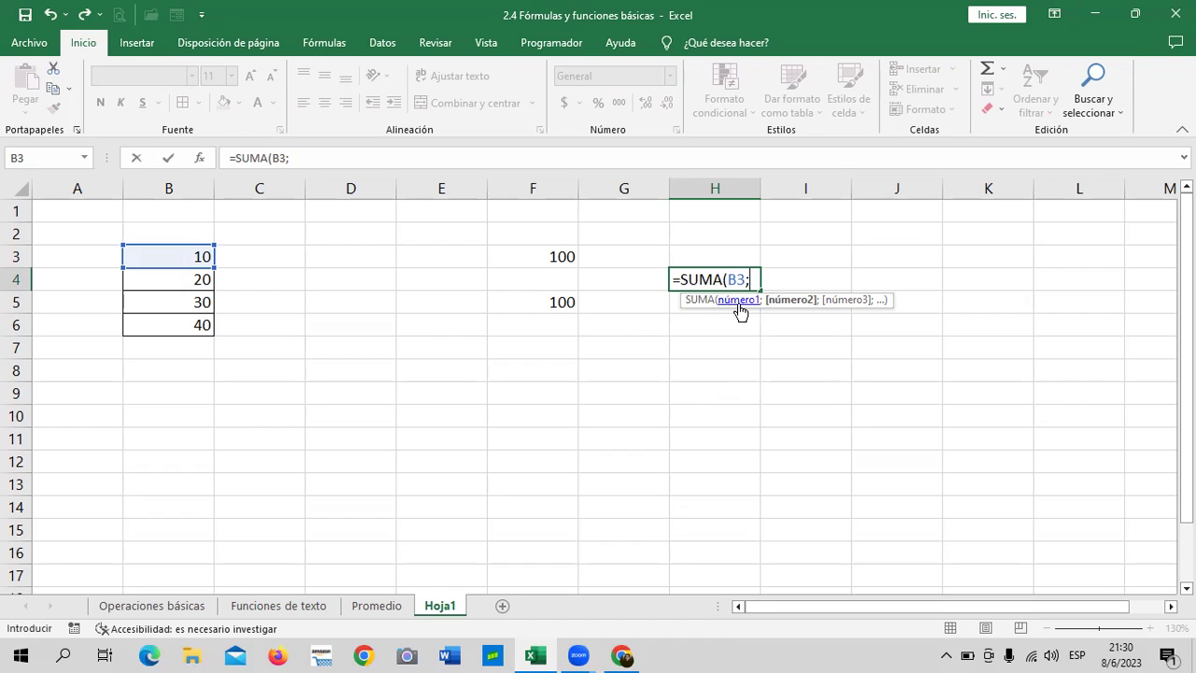
left_click(193, 325)
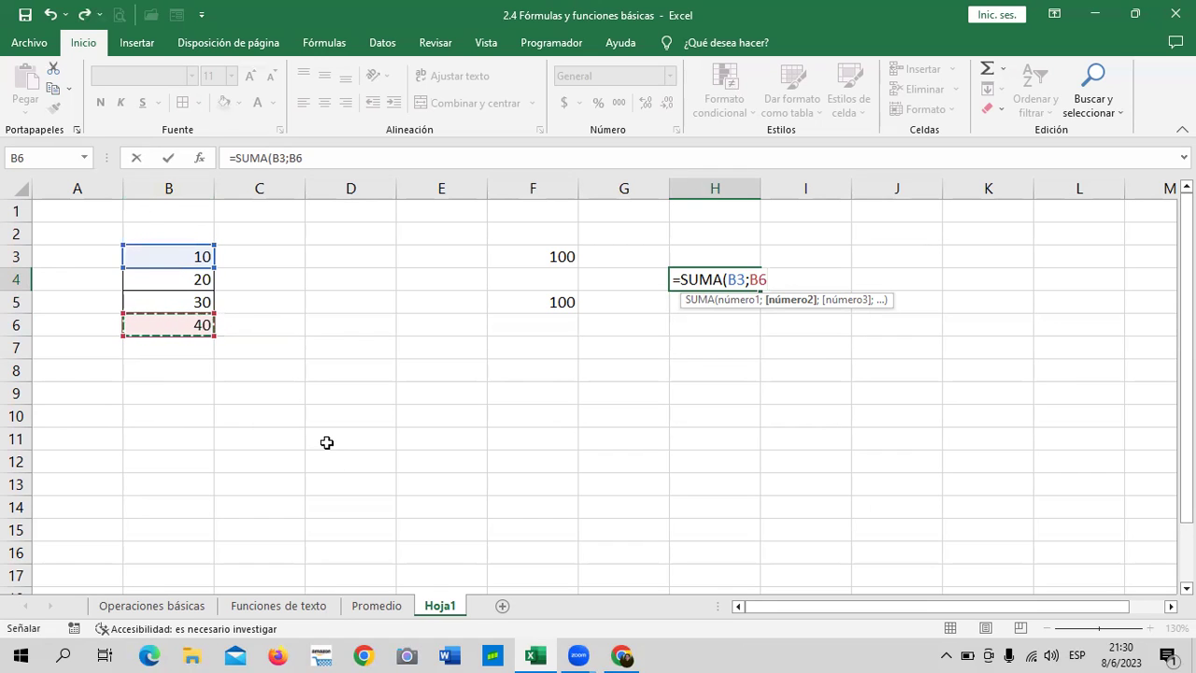
type(")")
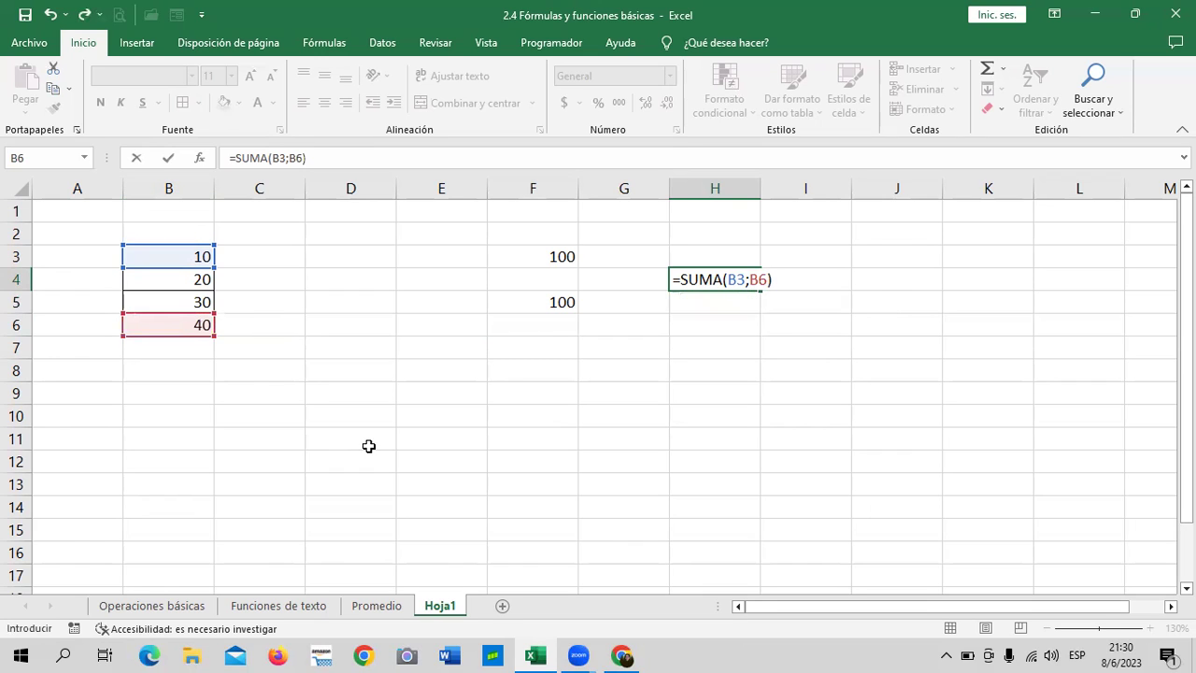
key("Return")
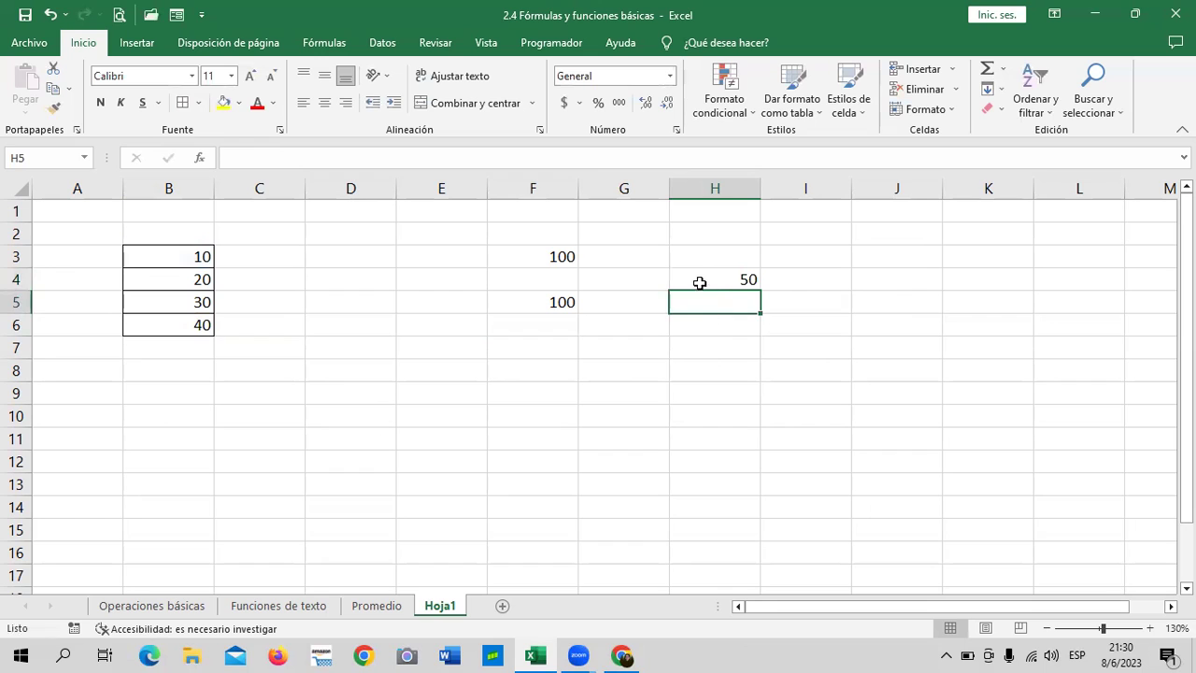
left_click(700, 281)
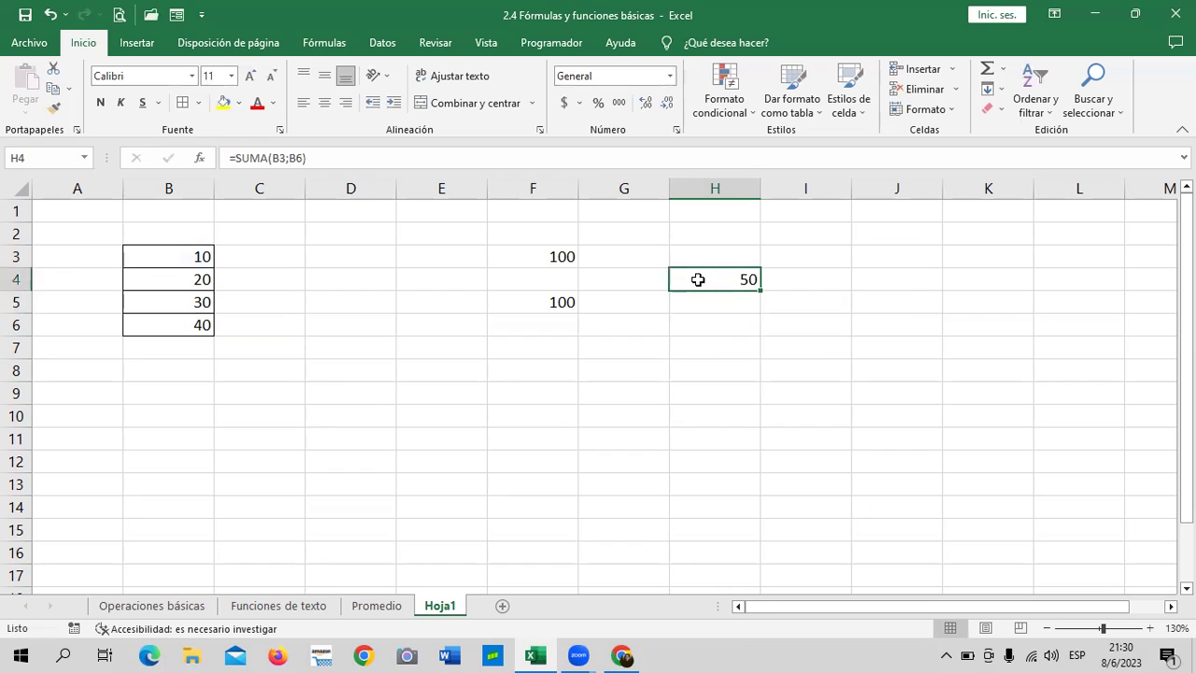
left_click(351, 157)
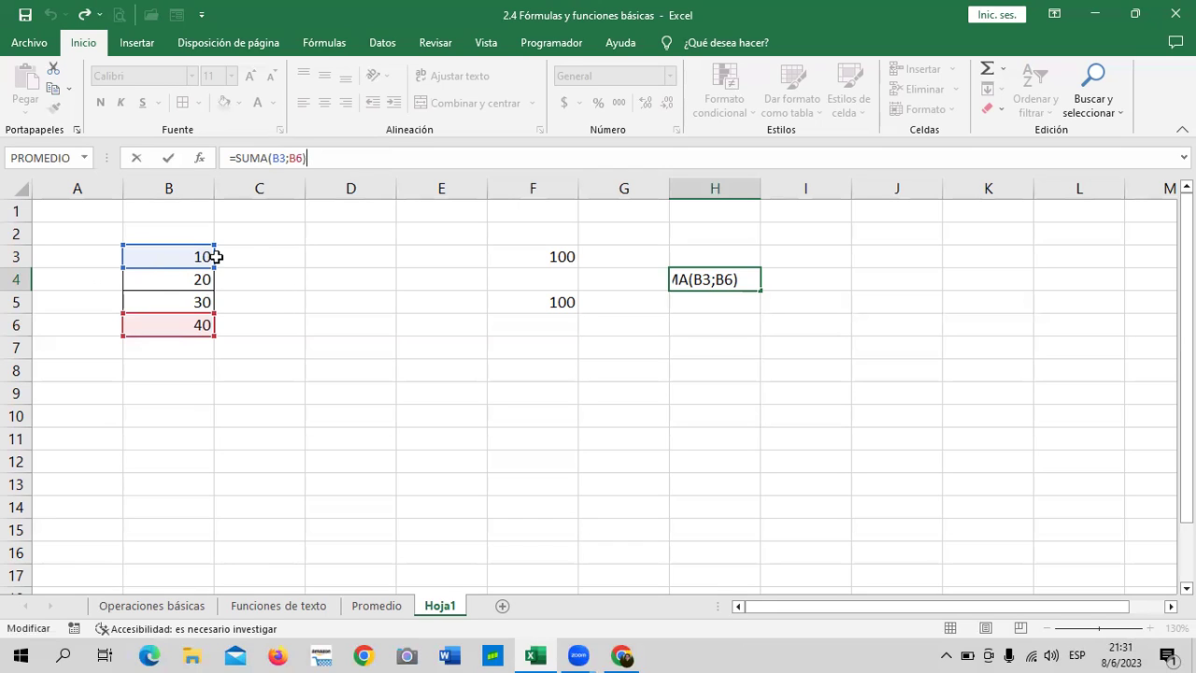
key("Return")
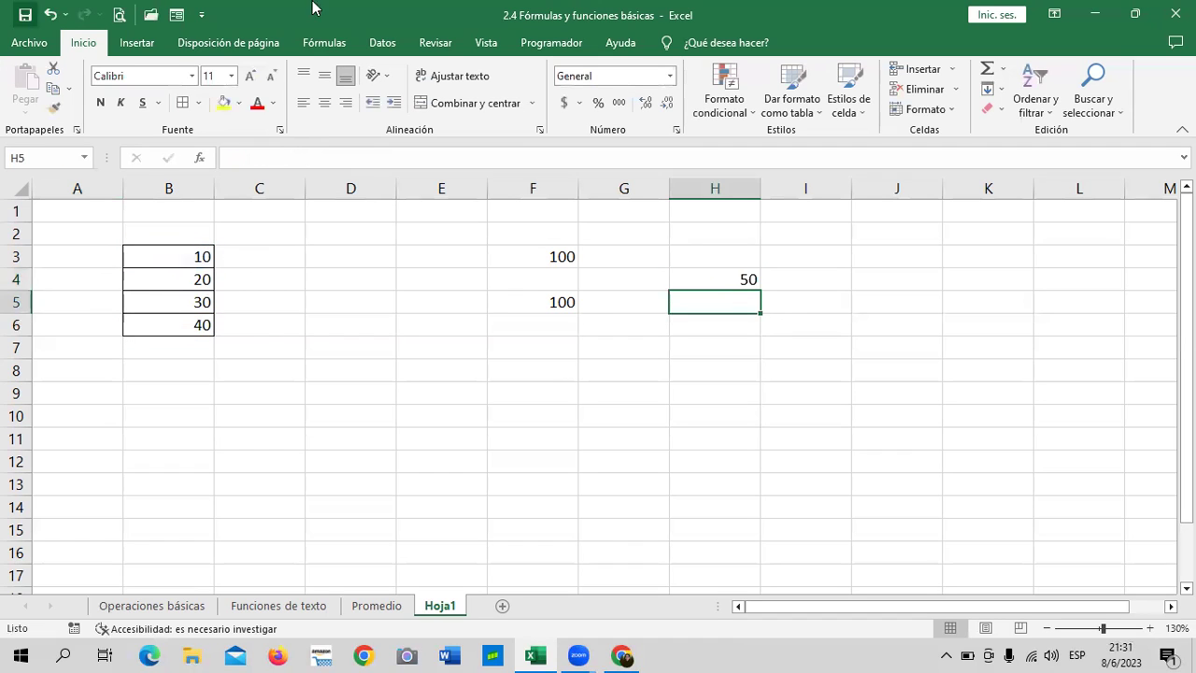
left_click(718, 278)
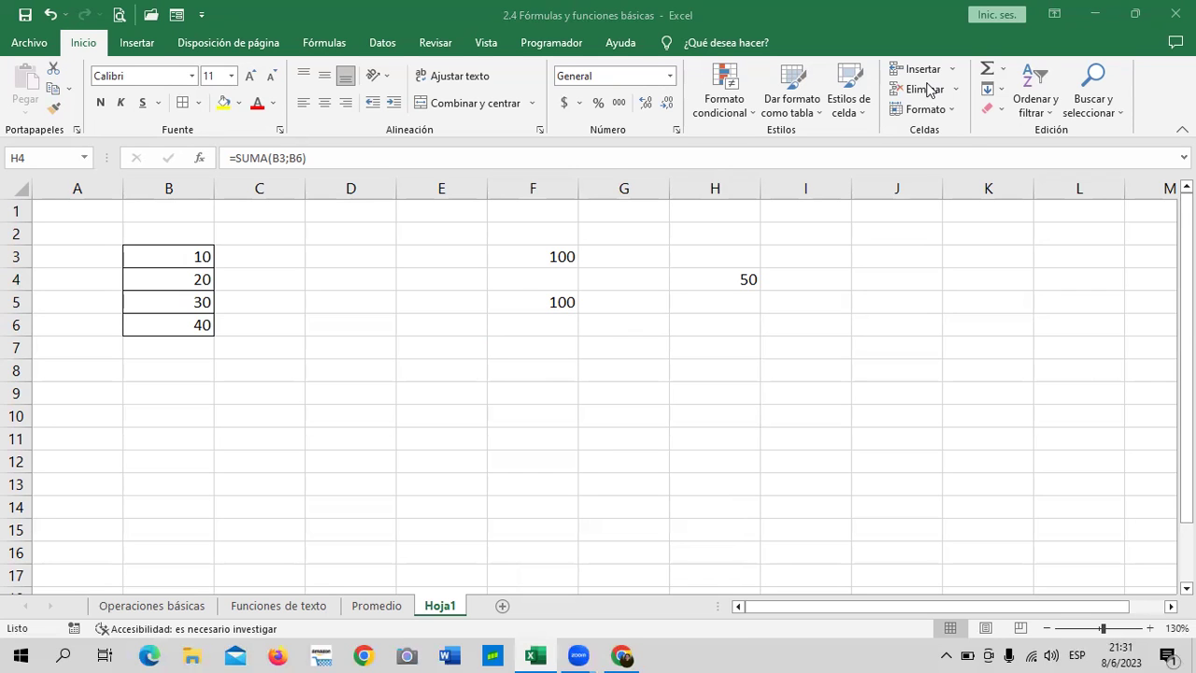
Return to the Inglés Corporativo course in Chrome and advance to lesson 2.10 Fórmulas y funciones básicas
left_click(621, 655)
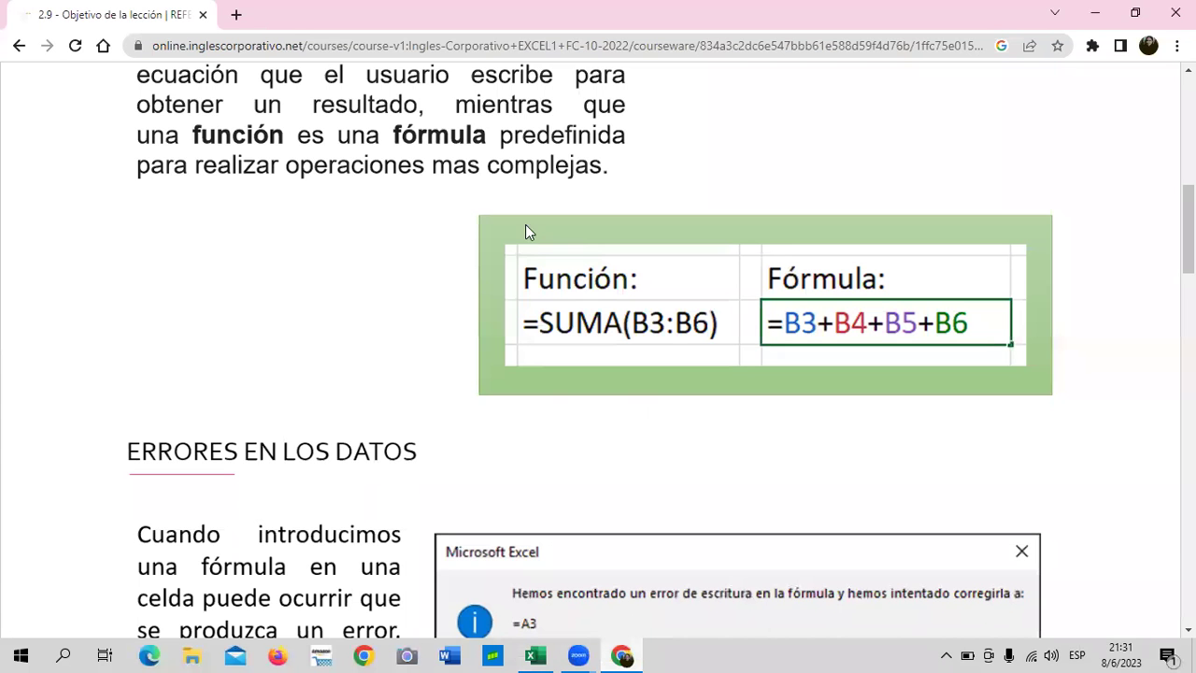
scroll(643, 520, "down", 1)
scroll(642, 520, "down", 3)
scroll(641, 519, "down", 3)
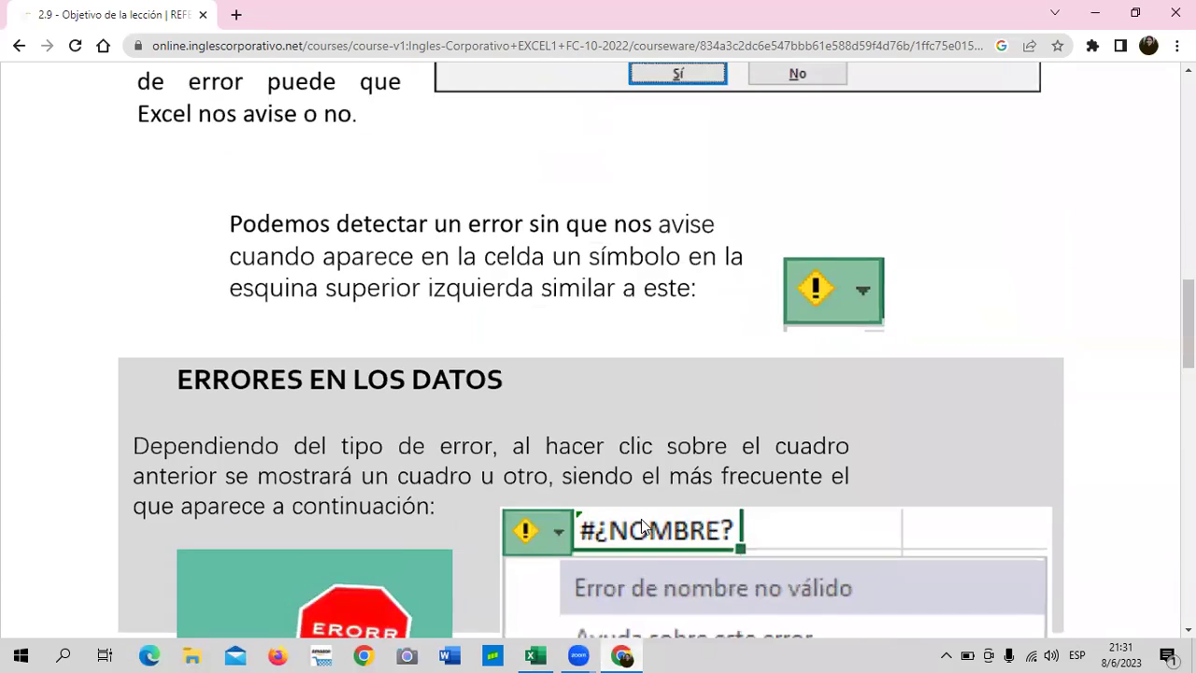
scroll(640, 519, "down", 3)
scroll(639, 520, "down", 3)
scroll(639, 520, "down", 1)
scroll(637, 529, "up", 1)
scroll(635, 529, "down", 5)
scroll(632, 526, "down", 4)
scroll(632, 519, "down", 2)
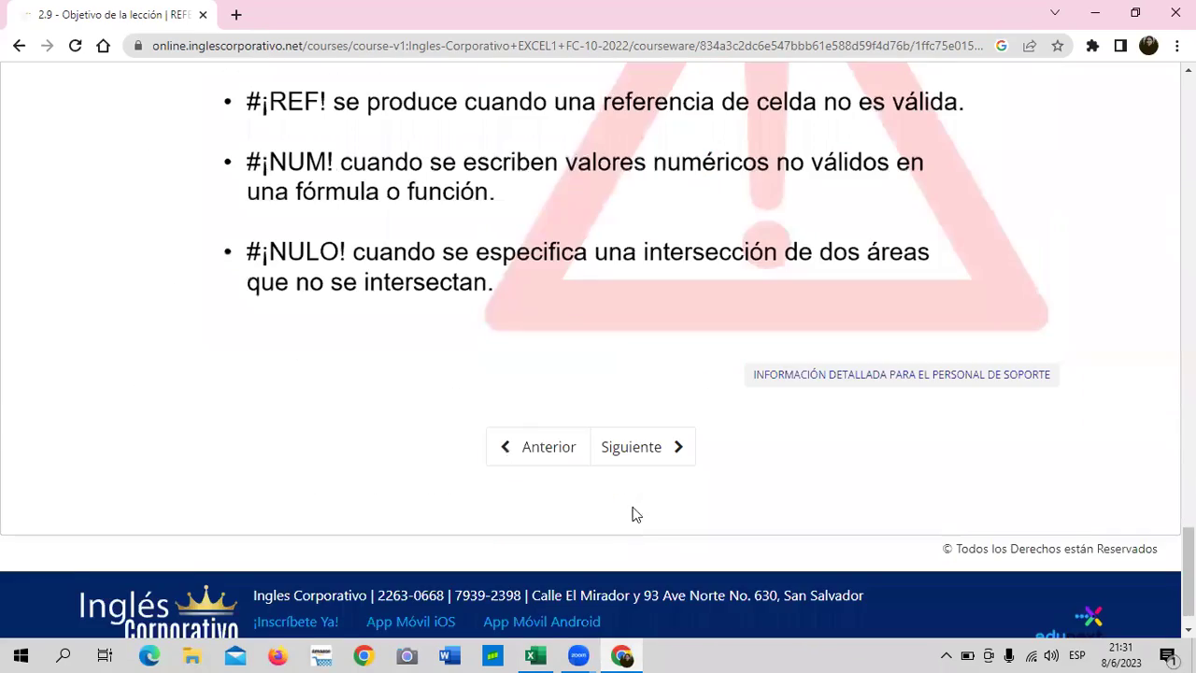
left_click(627, 412)
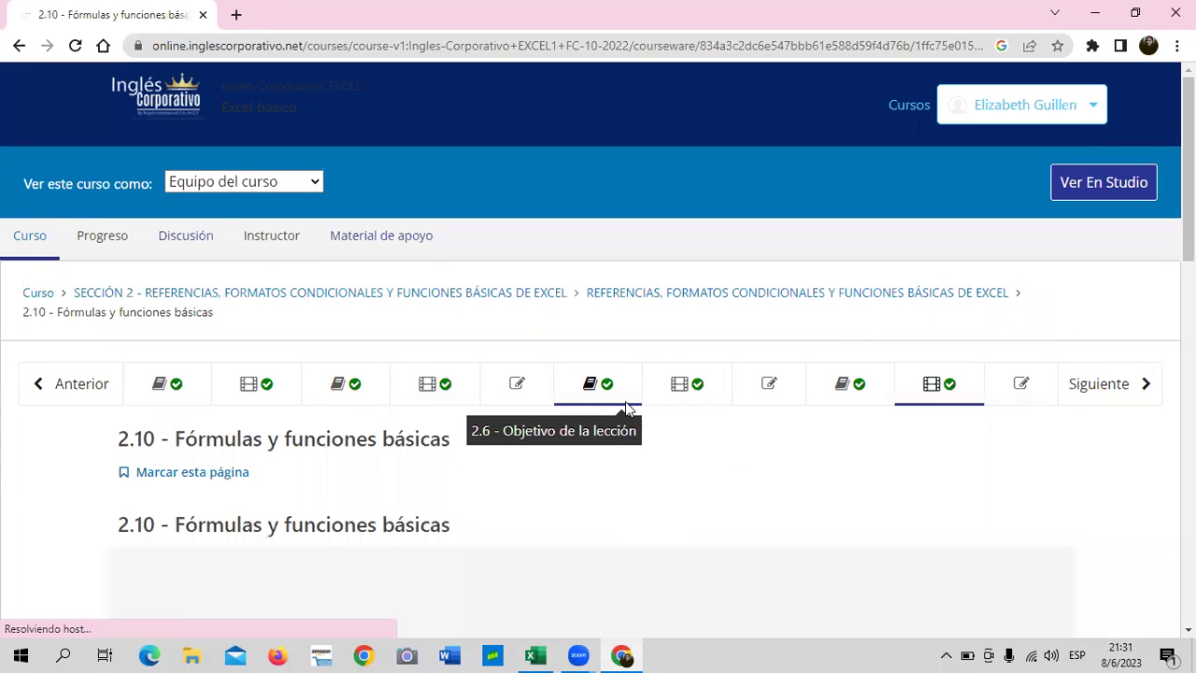
Play the lesson video 'Ingles Corporativo - 2.4 Fórmulas y funciones básicas' and restart it from 0:00
scroll(370, 421, "down", 3)
scroll(370, 421, "down", 2)
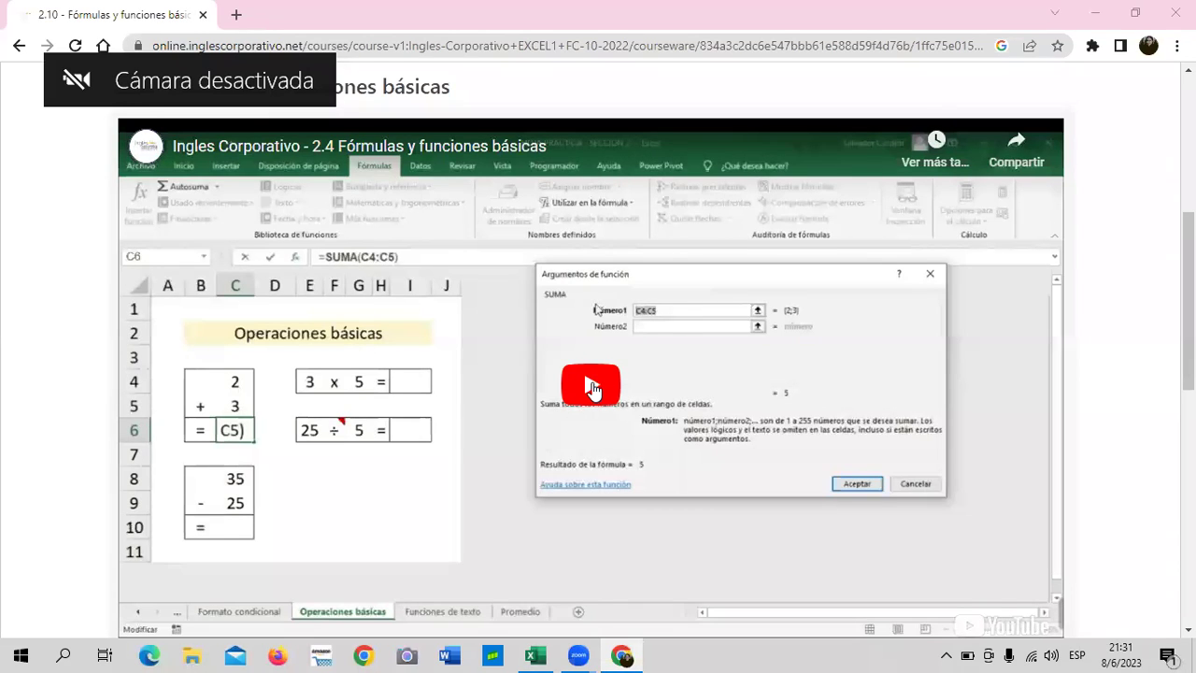
left_click(594, 387)
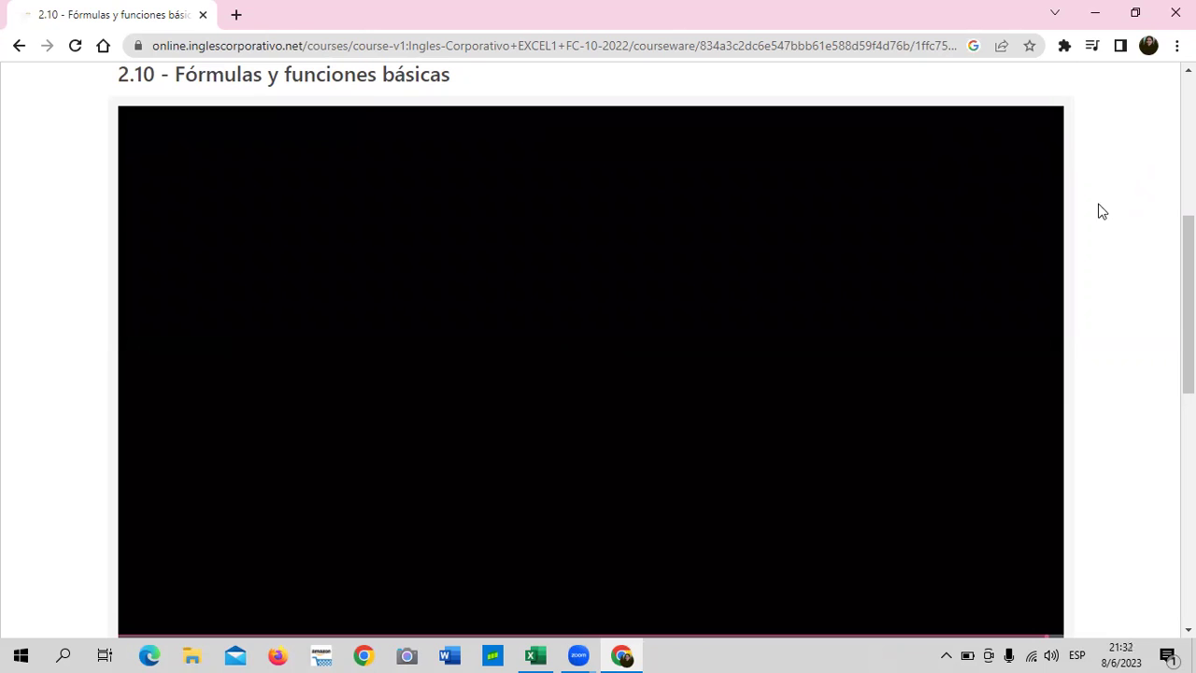
scroll(1032, 321, "down", 1)
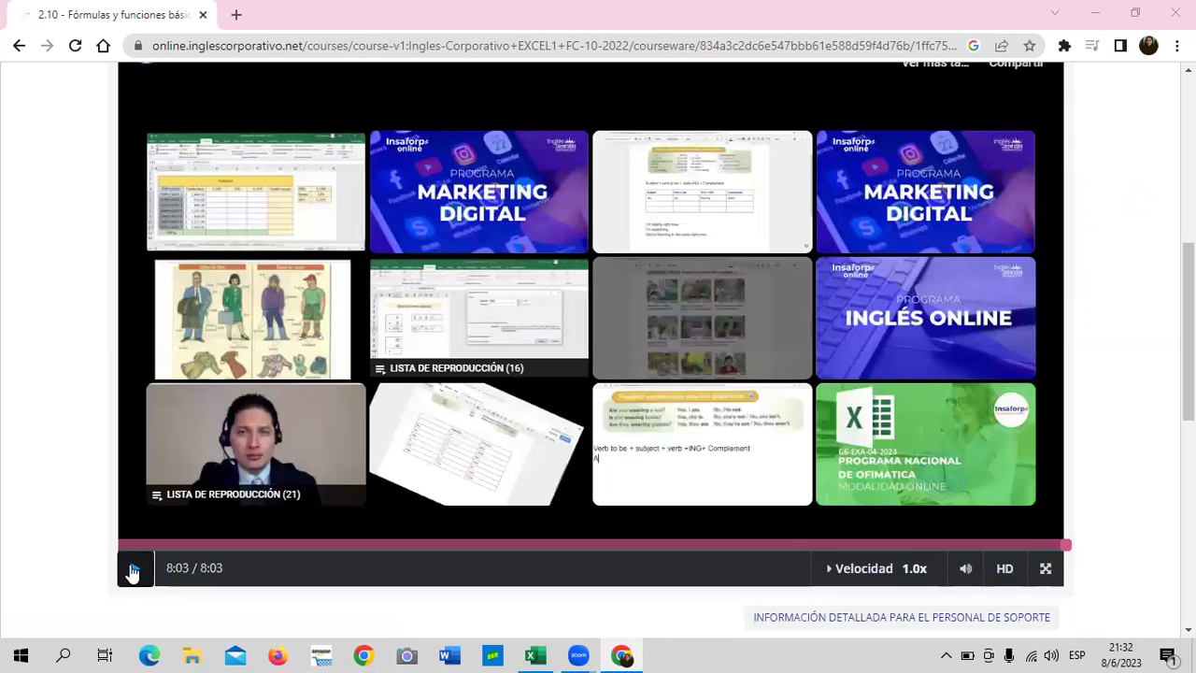
left_click(133, 570)
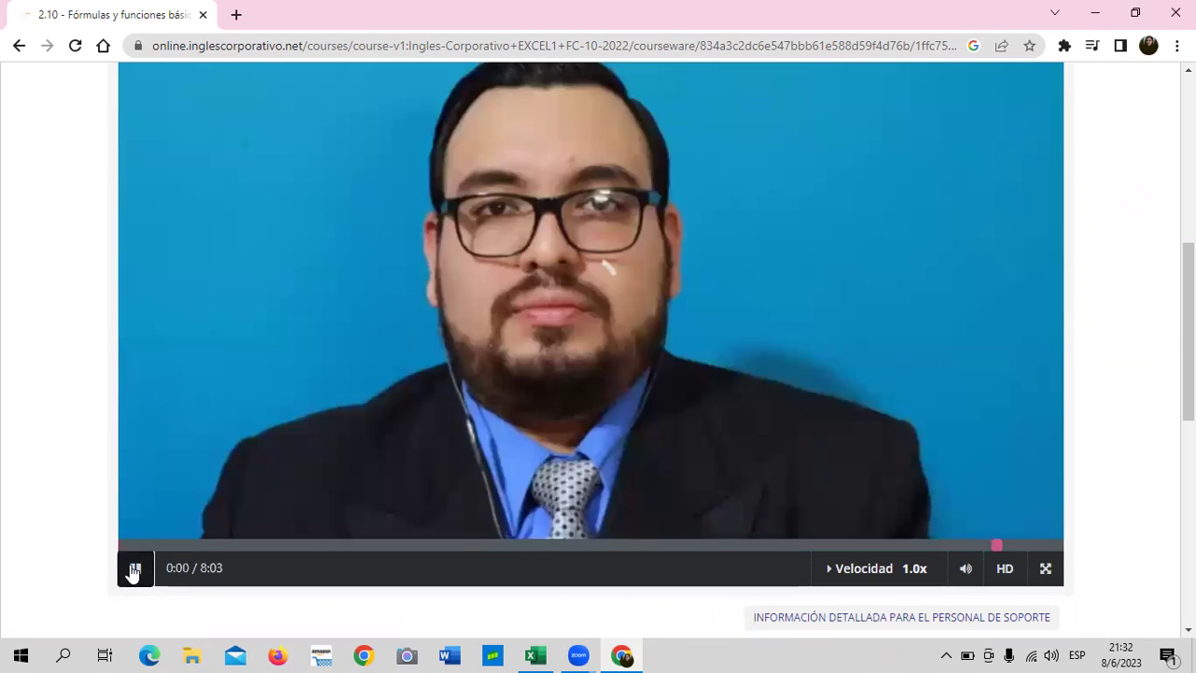
scroll(686, 374, "up", 1)
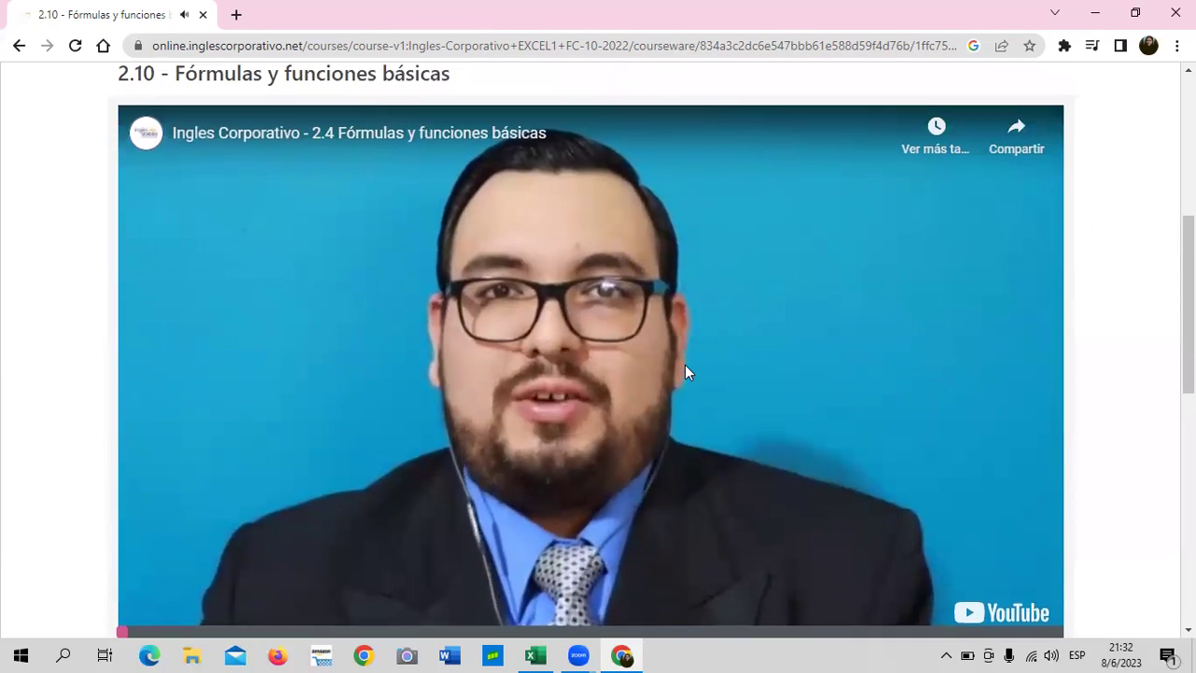
scroll(685, 364, "down", 1)
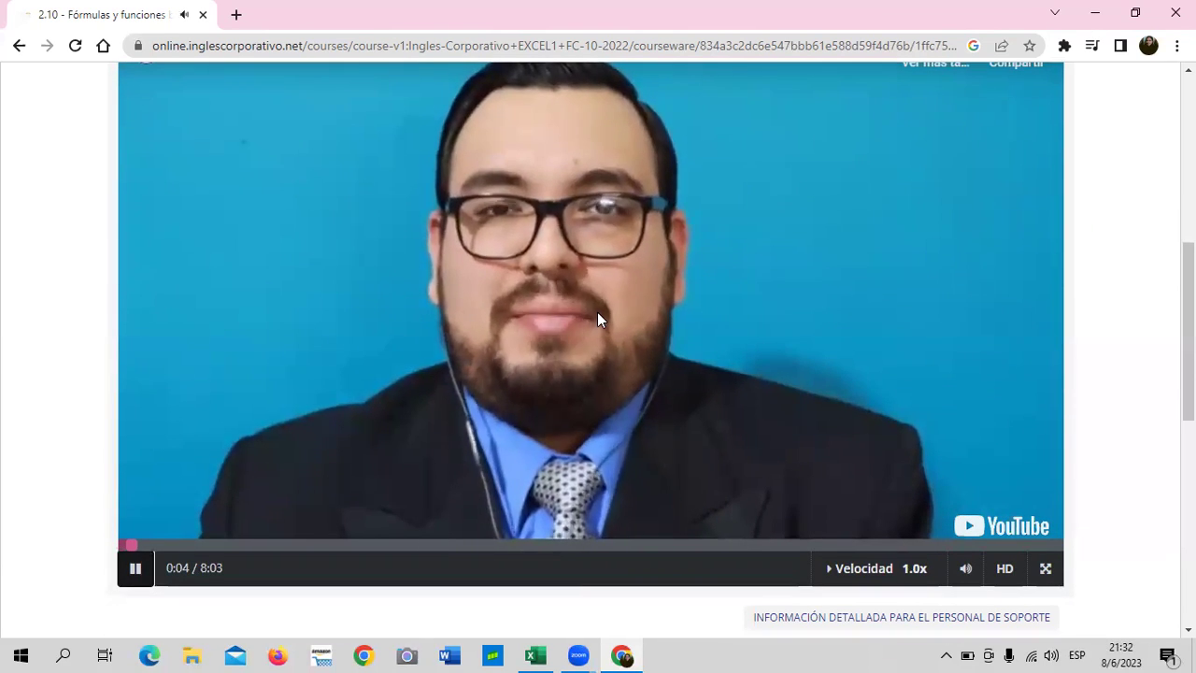
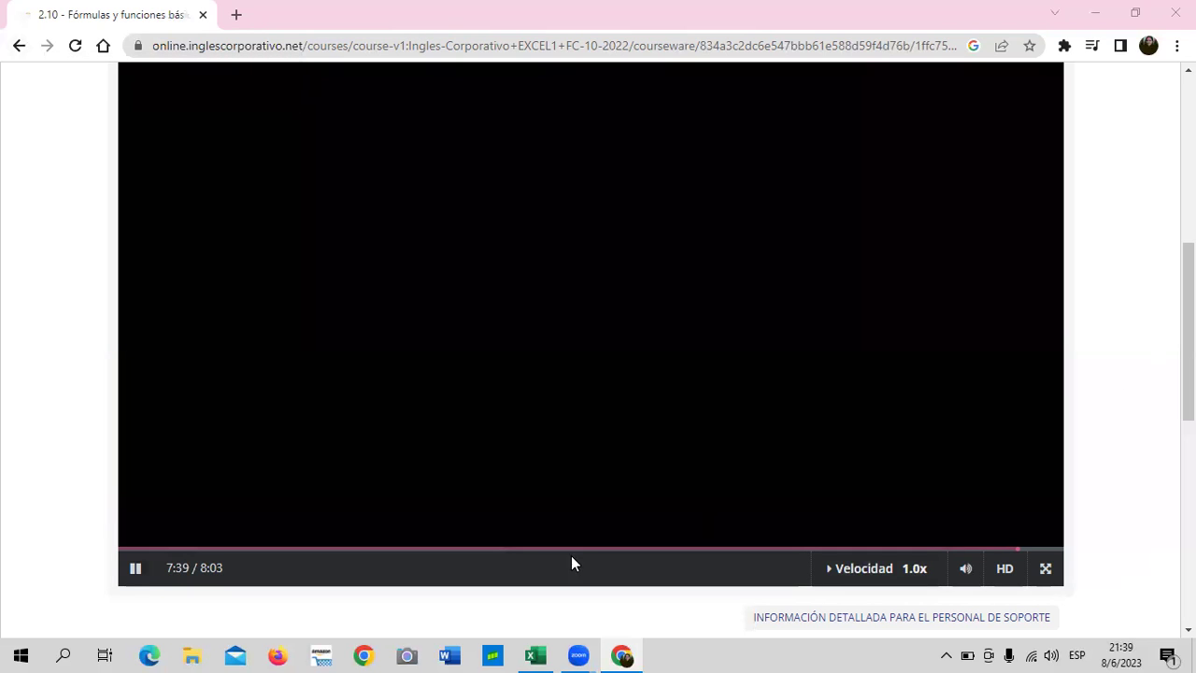
Switch from the Chrome course video to the open Excel workbook of basic formulas
mouse_move(534, 655)
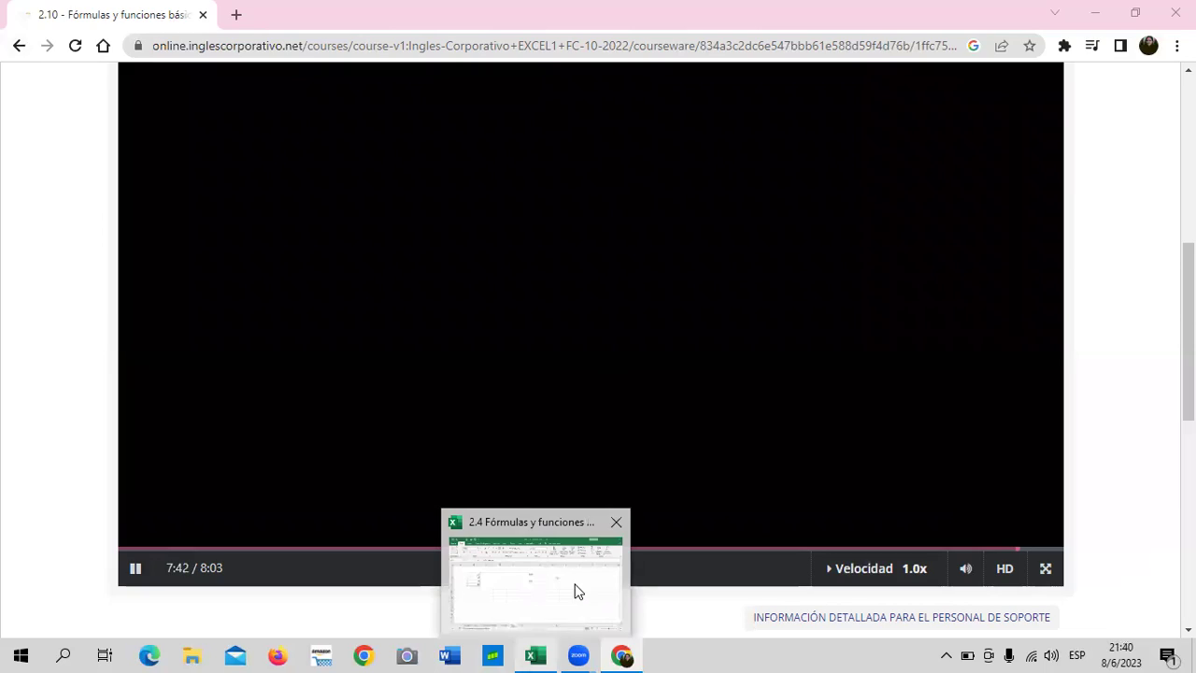
left_click(576, 590)
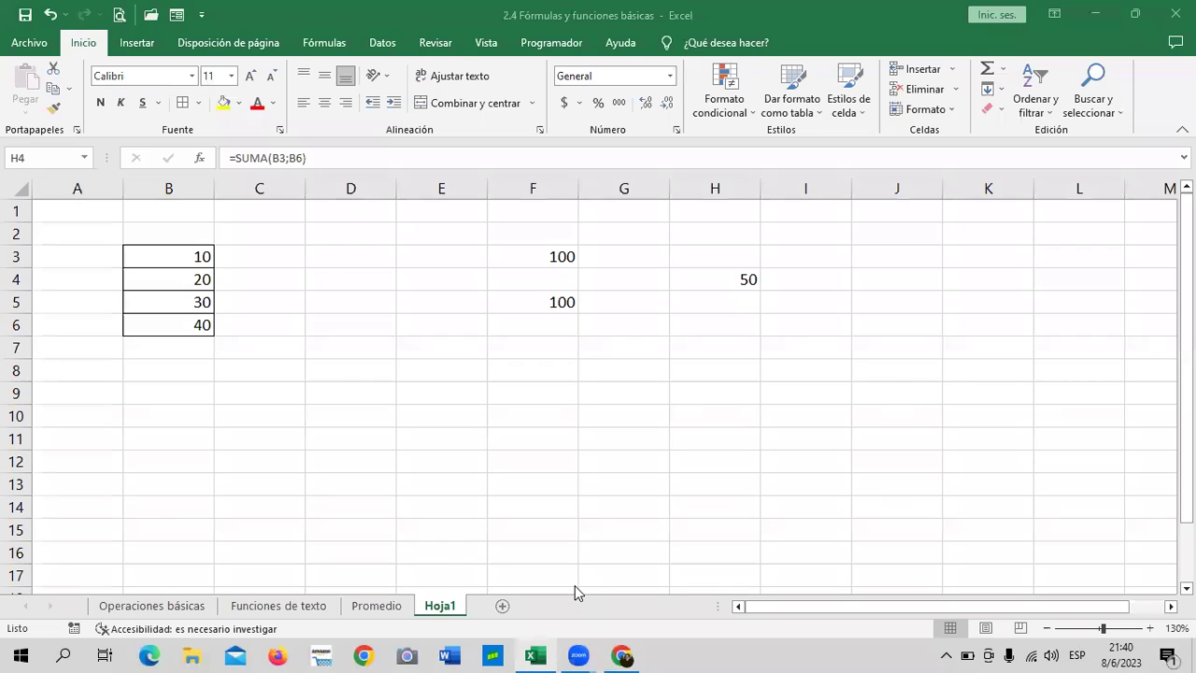
On the Operaciones básicas sheet, enter =C4+C5 in C6 so the sum shows 5
left_click(154, 605)
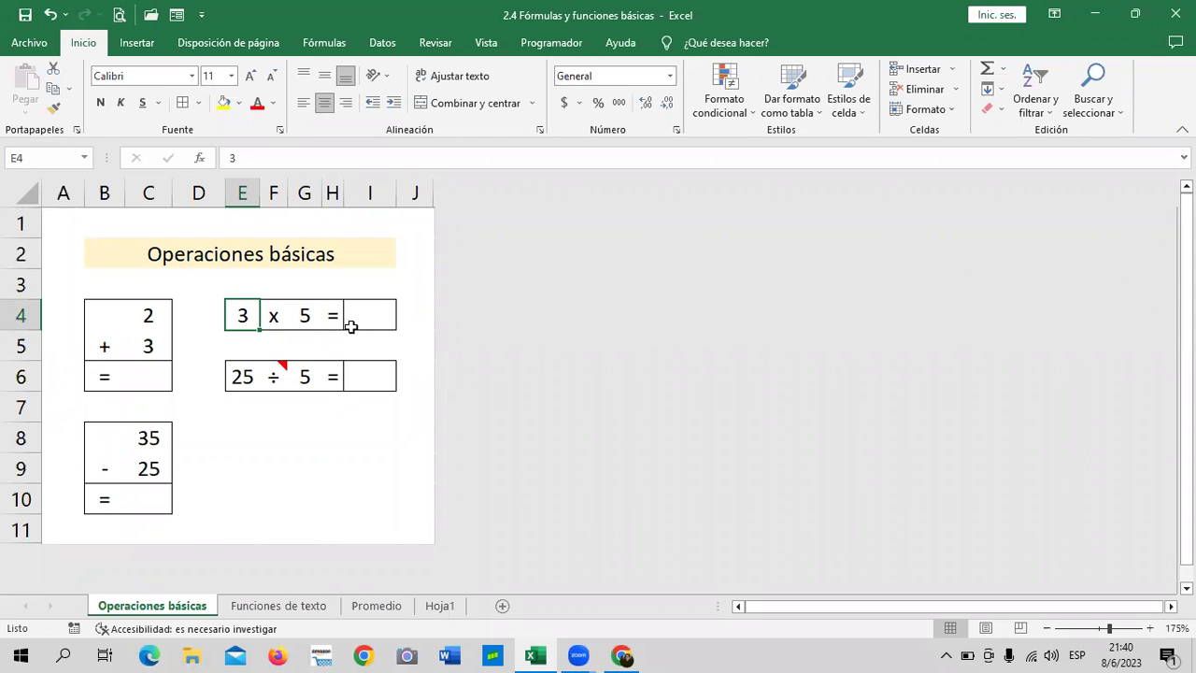
left_click(290, 605)
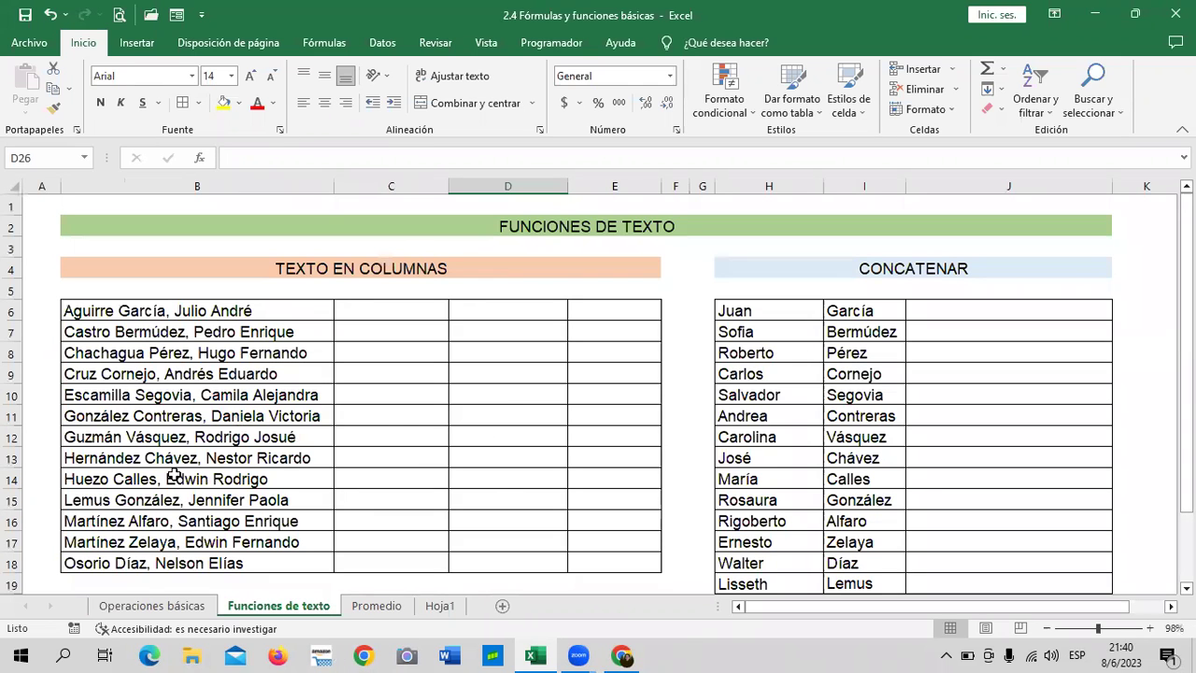
left_click(152, 607)
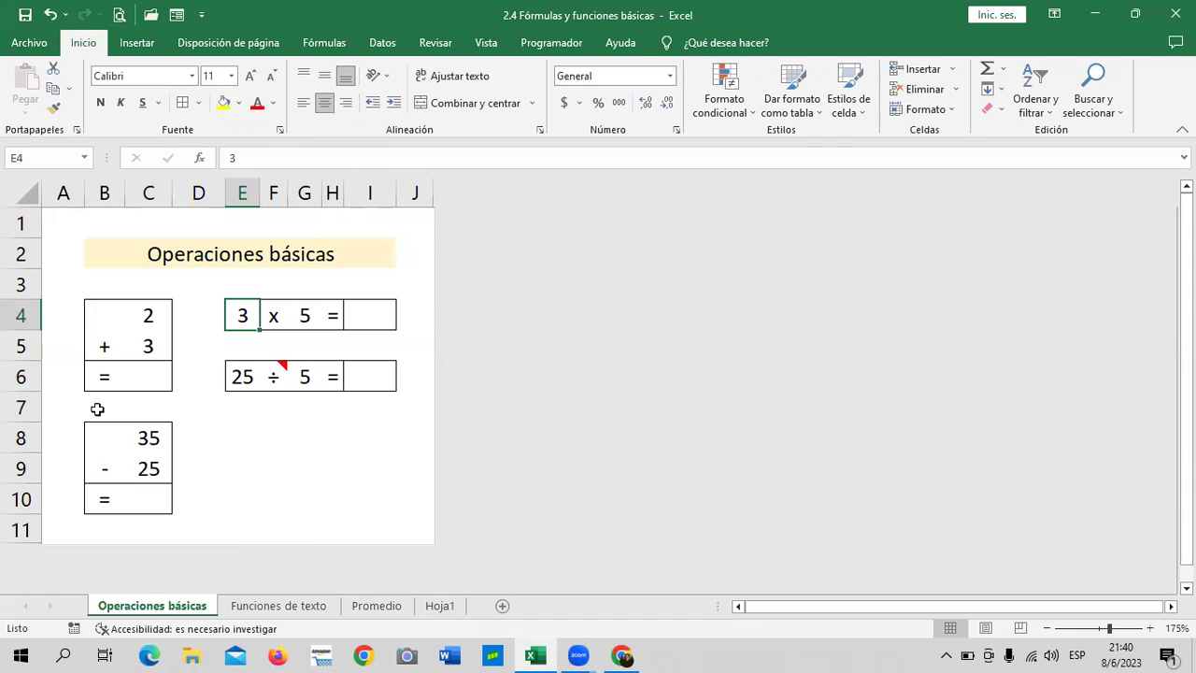
left_click(148, 370)
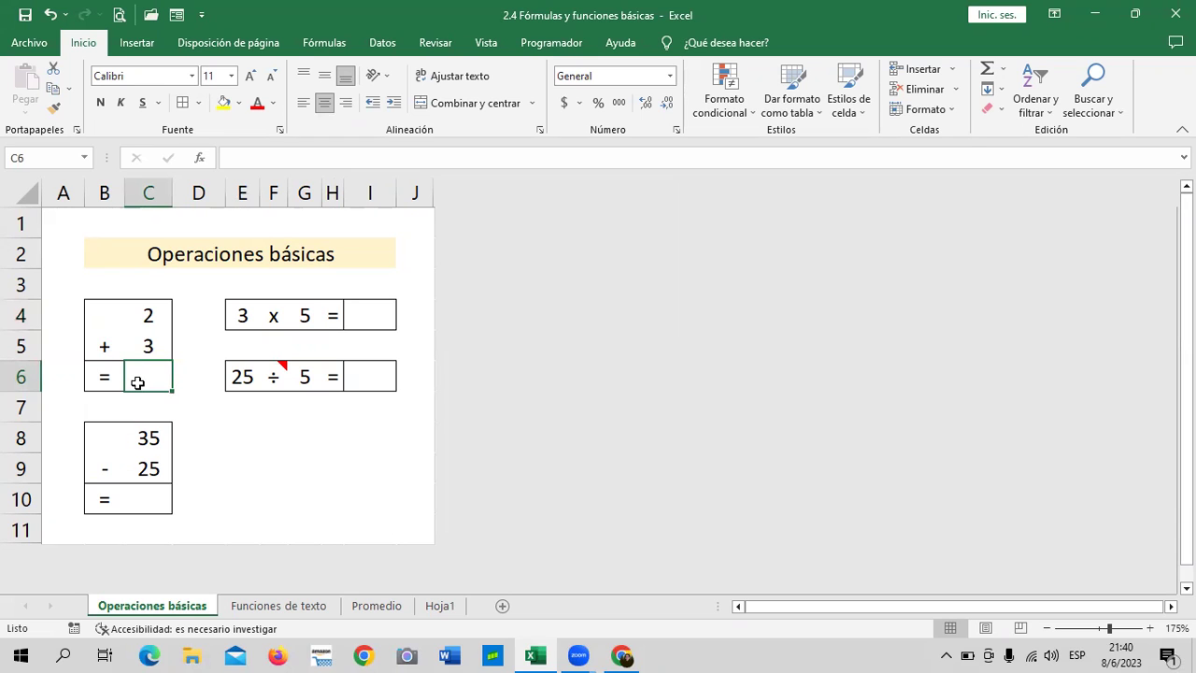
type("=")
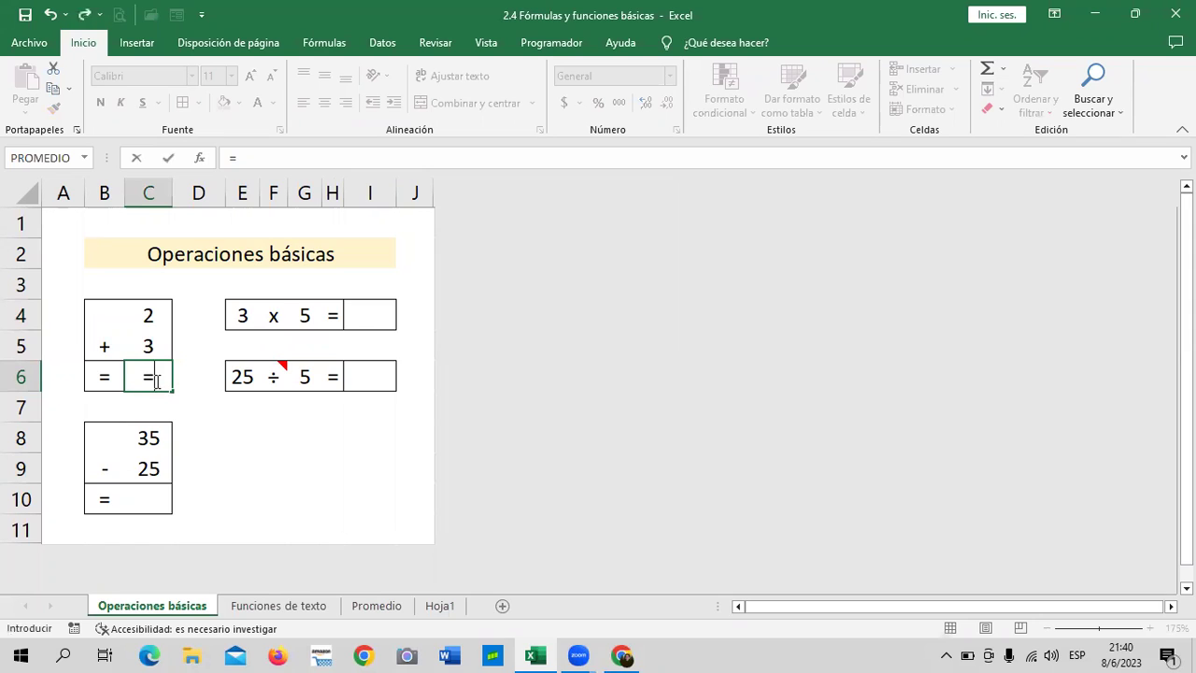
left_click(140, 318)
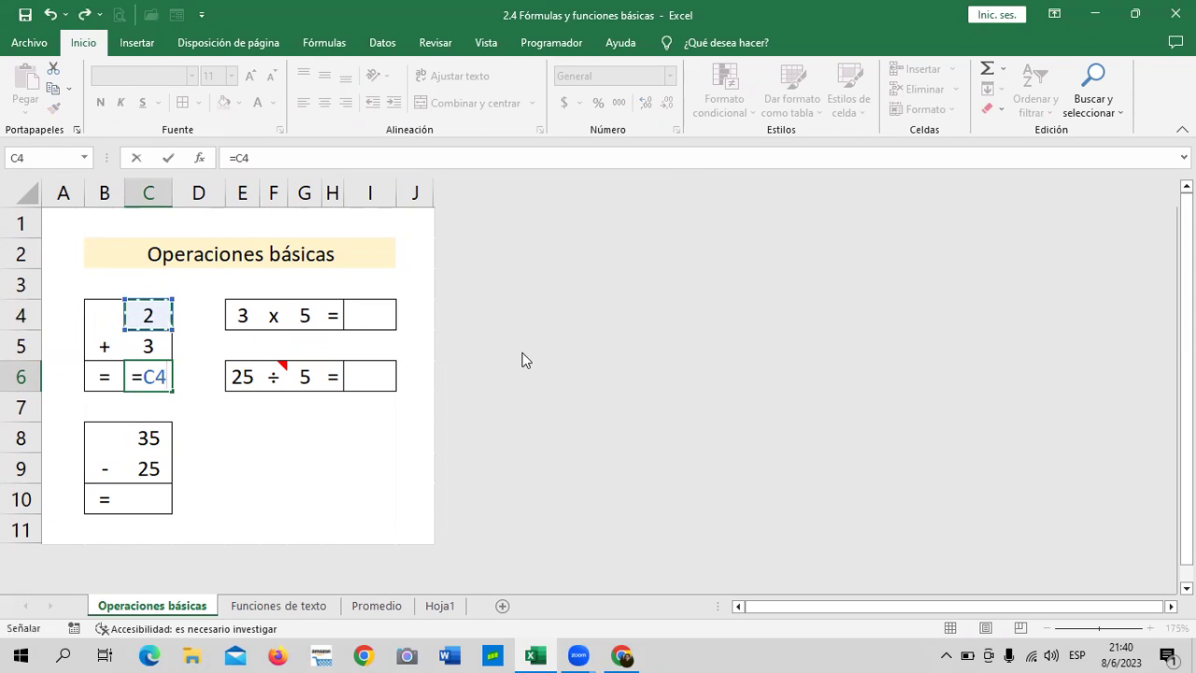
type("+")
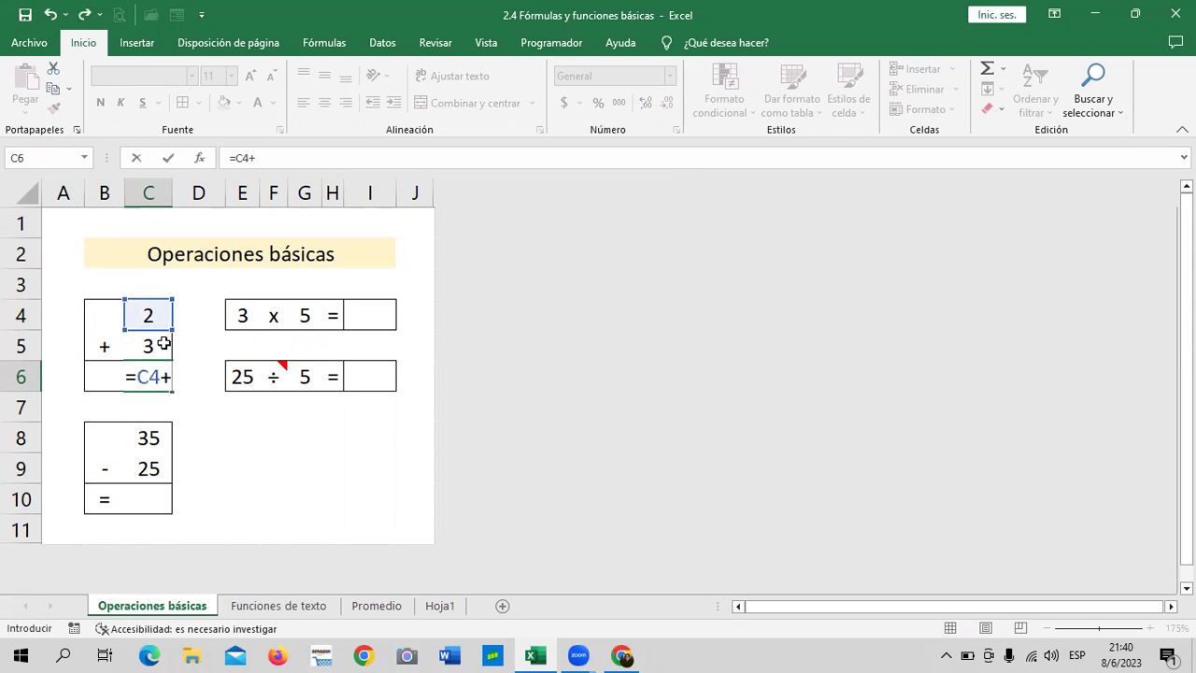
left_click(150, 345)
key("Return")
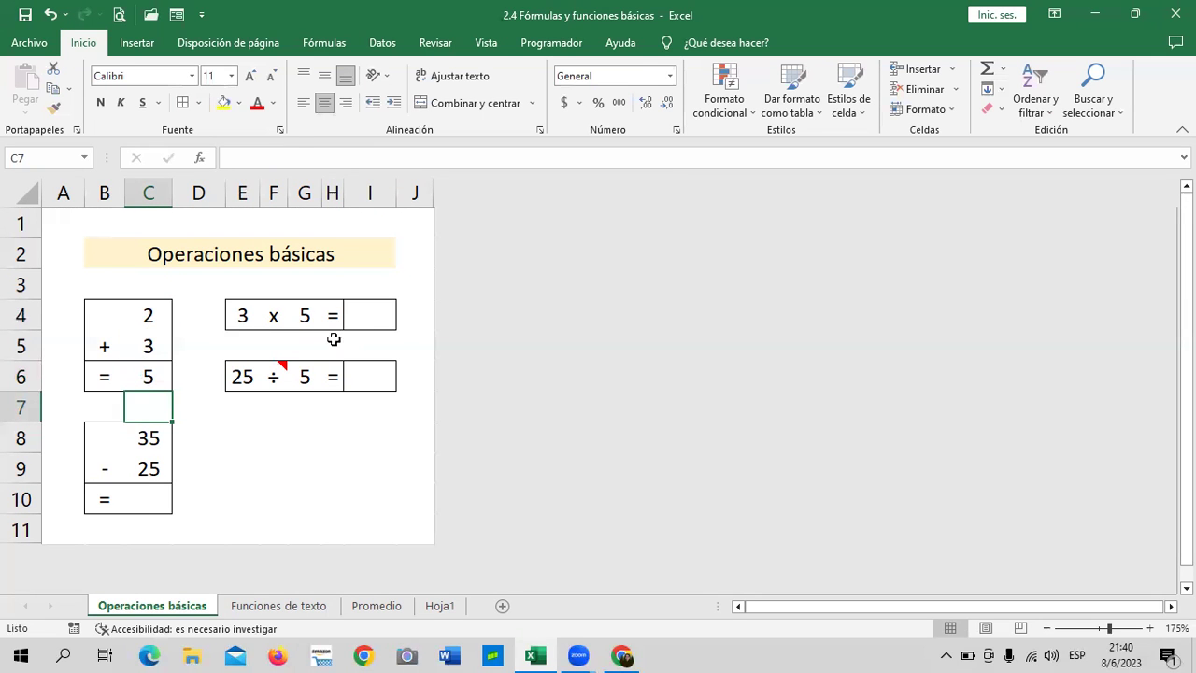
Enter =C8-C9 in C10 so the subtraction shows 10
left_click(247, 452)
left_click(147, 498)
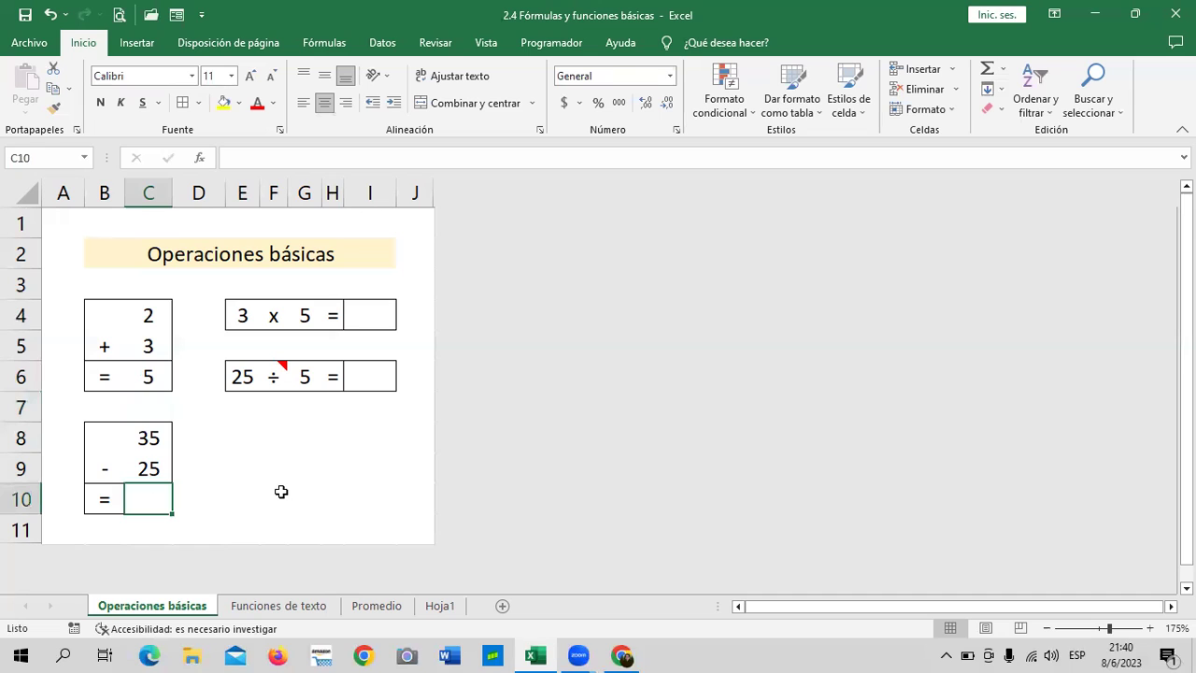
type("=")
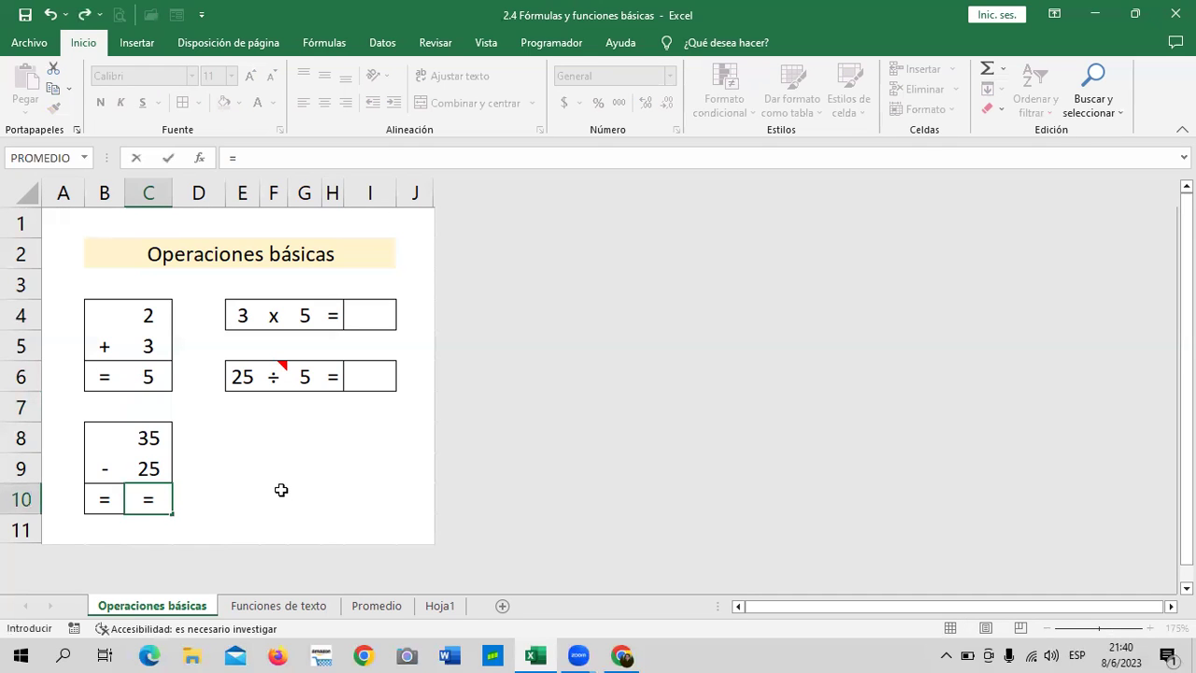
left_click(146, 438)
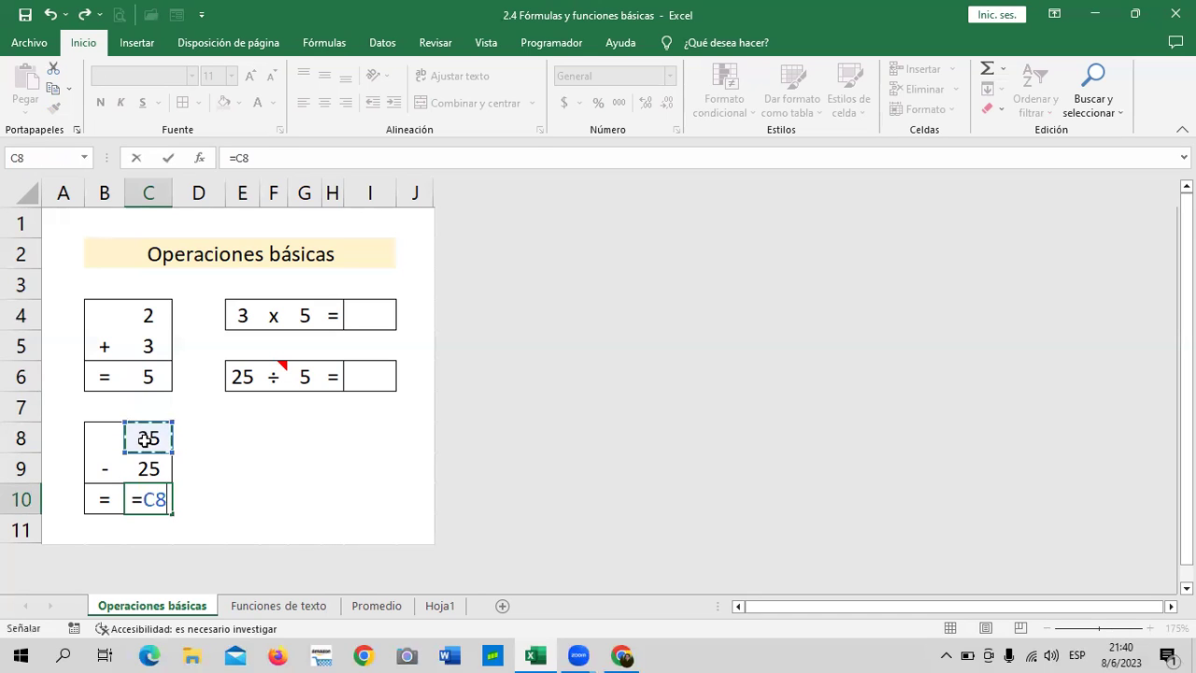
type("-")
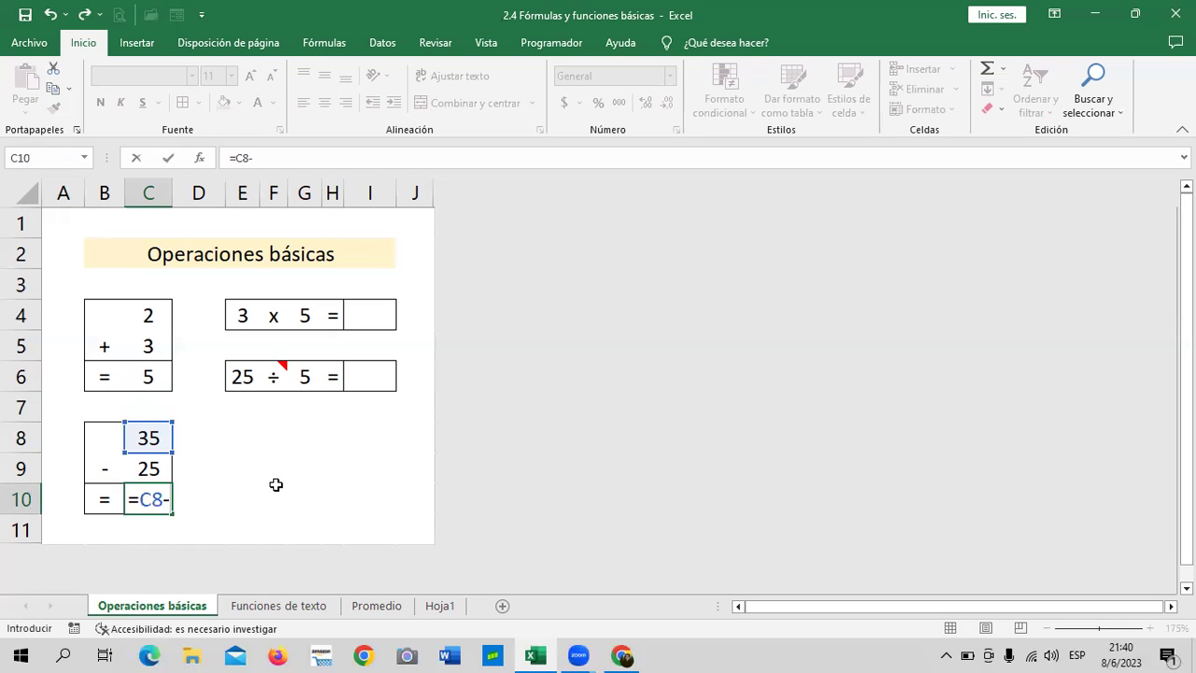
left_click(147, 470)
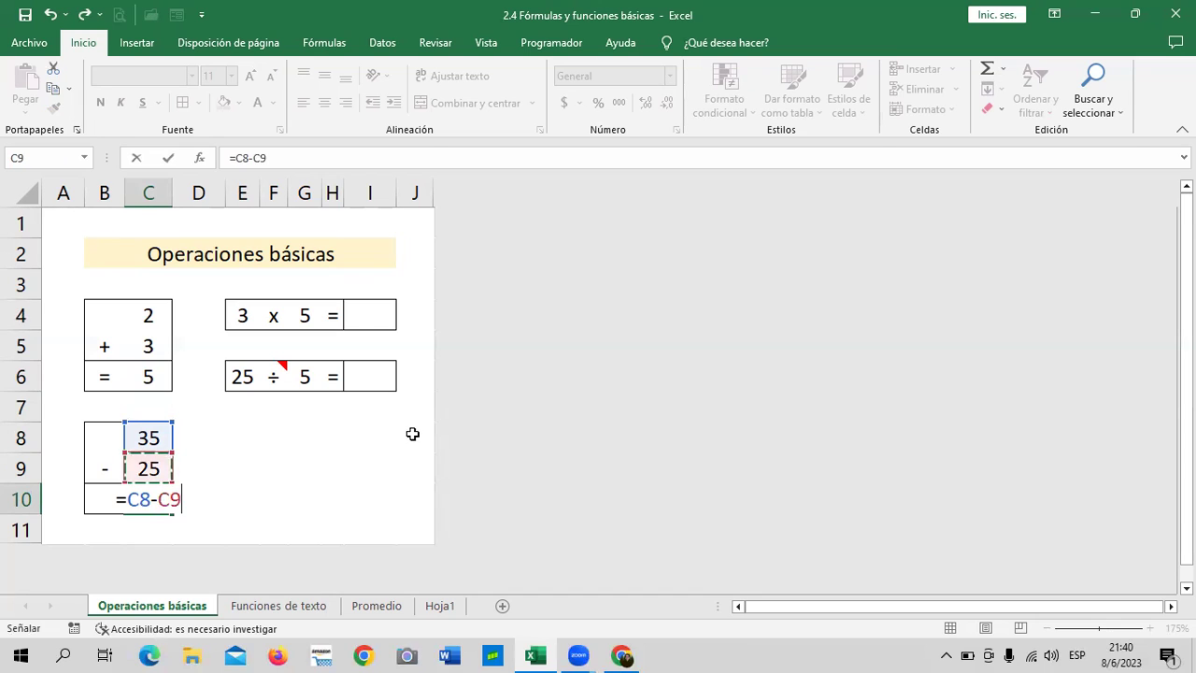
key("Return")
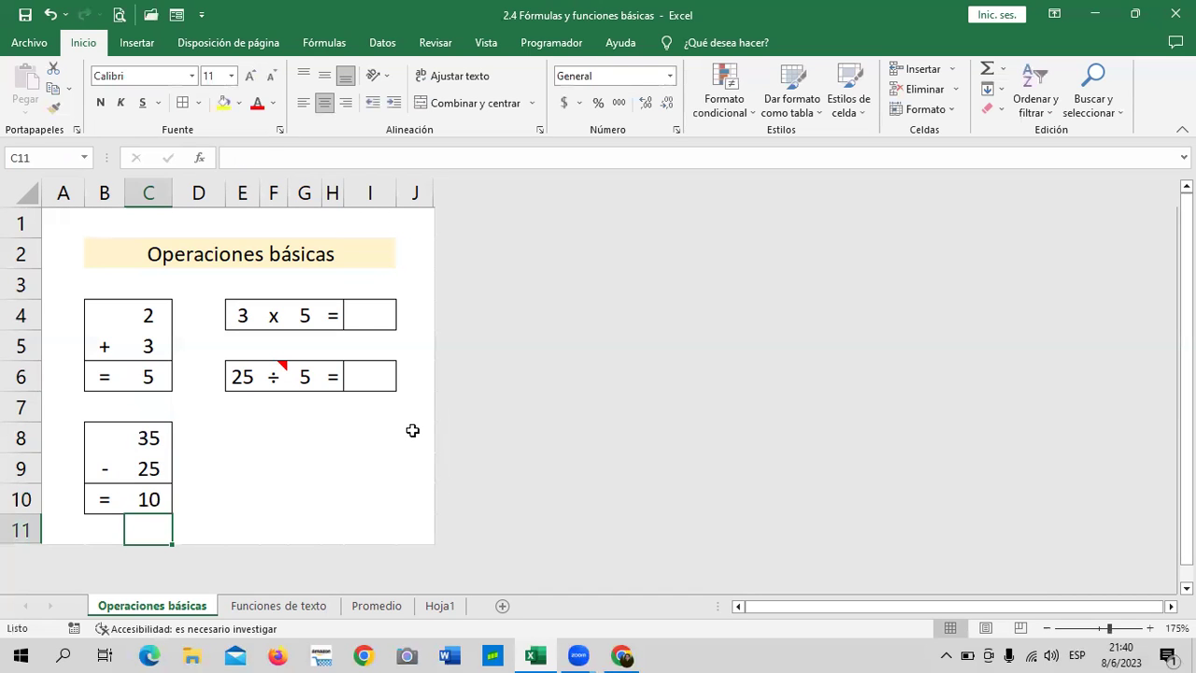
Enter =E4*G4 in I4 so the multiplication shows 15
left_click(365, 314)
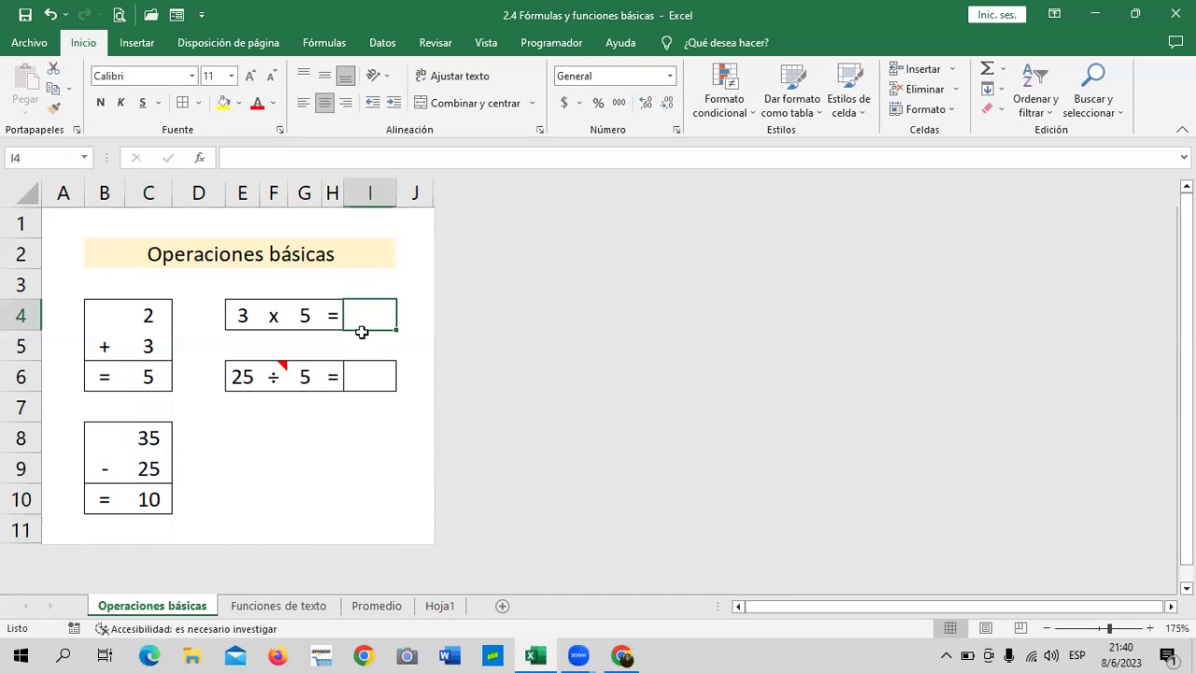
left_click(358, 377)
left_click(360, 315)
type("=")
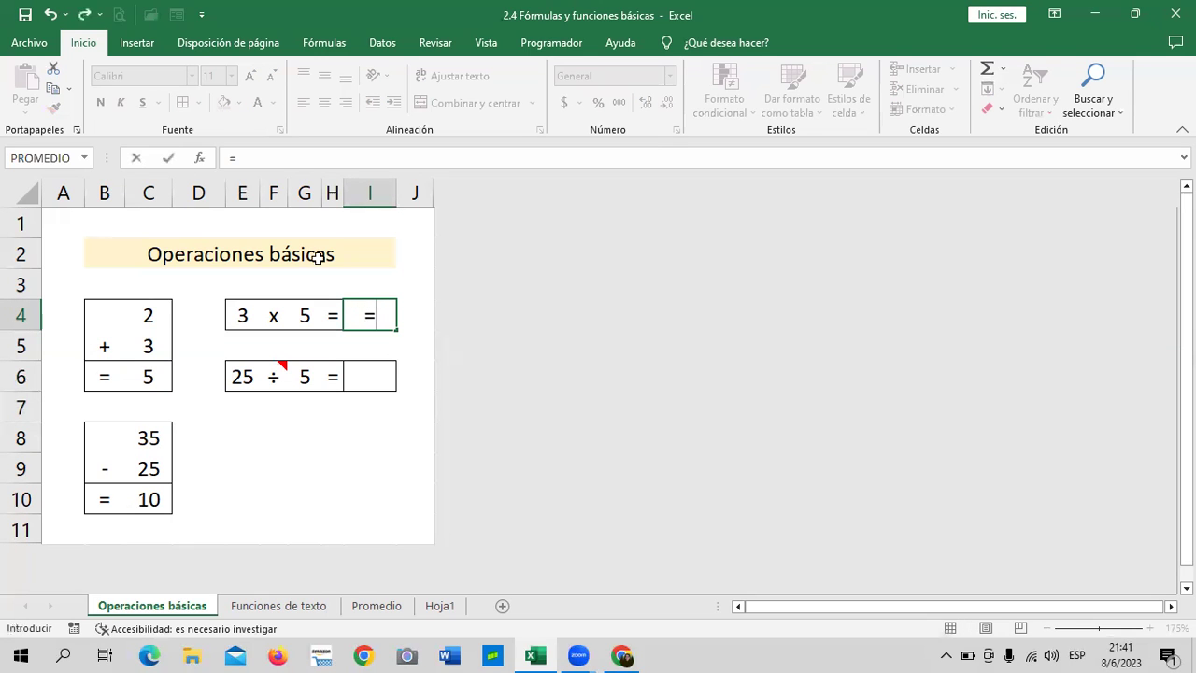
left_click(240, 314)
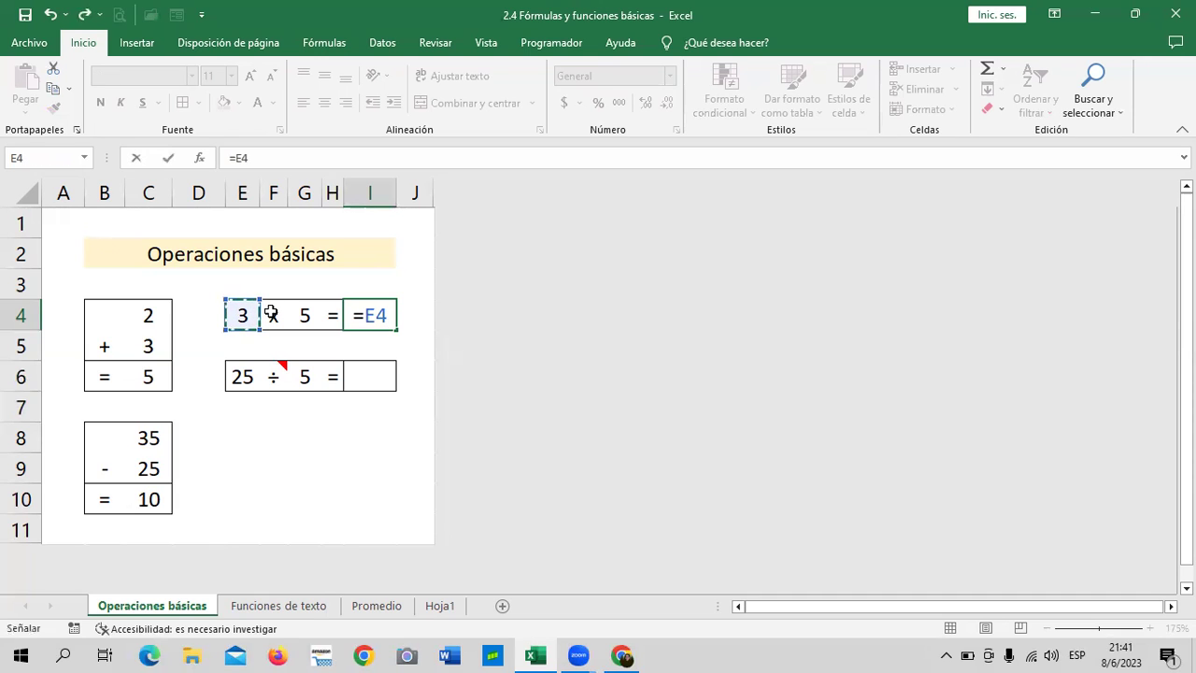
type("*")
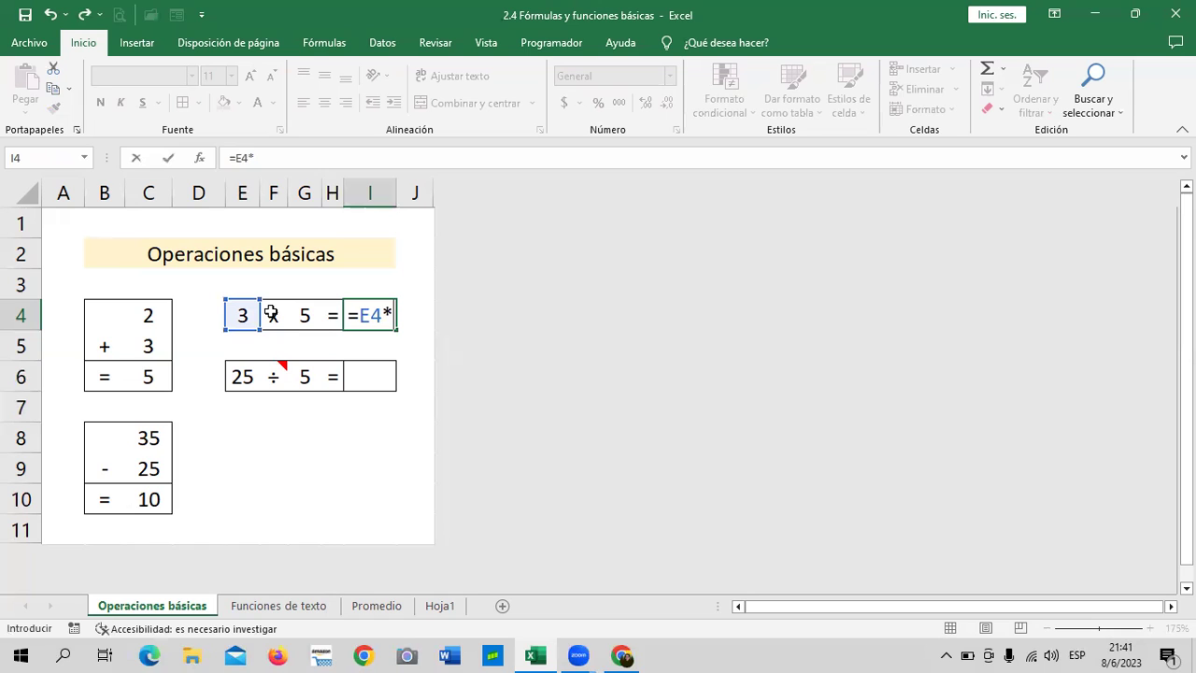
left_click(306, 312)
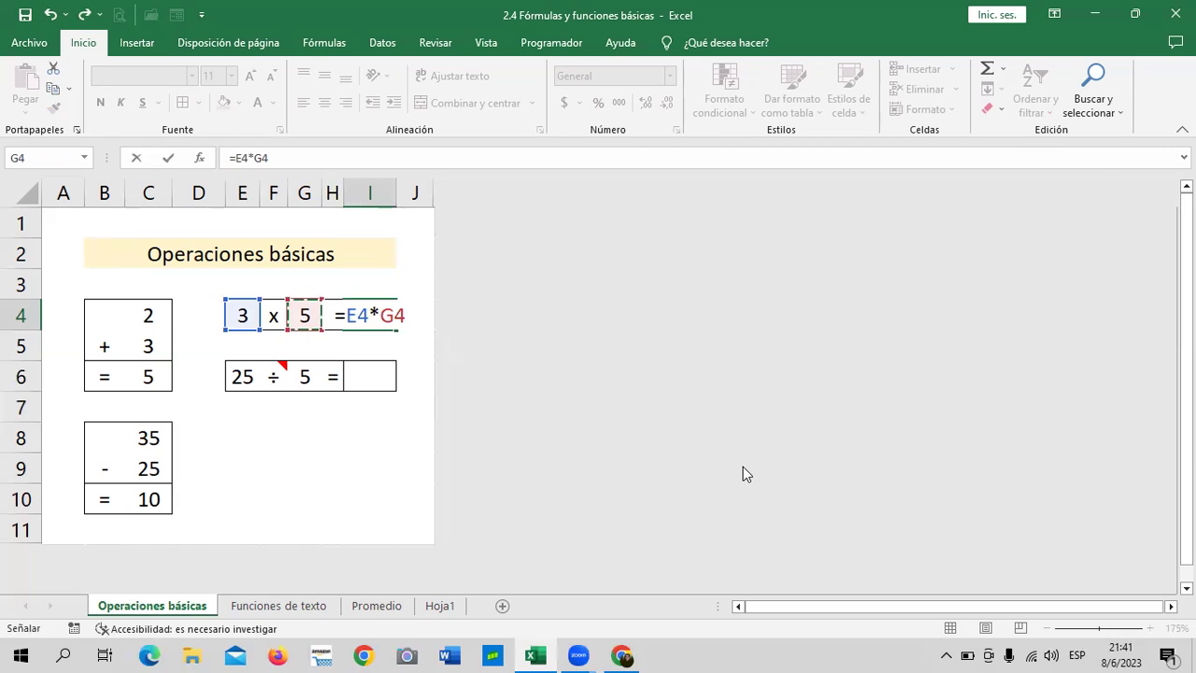
key("Return")
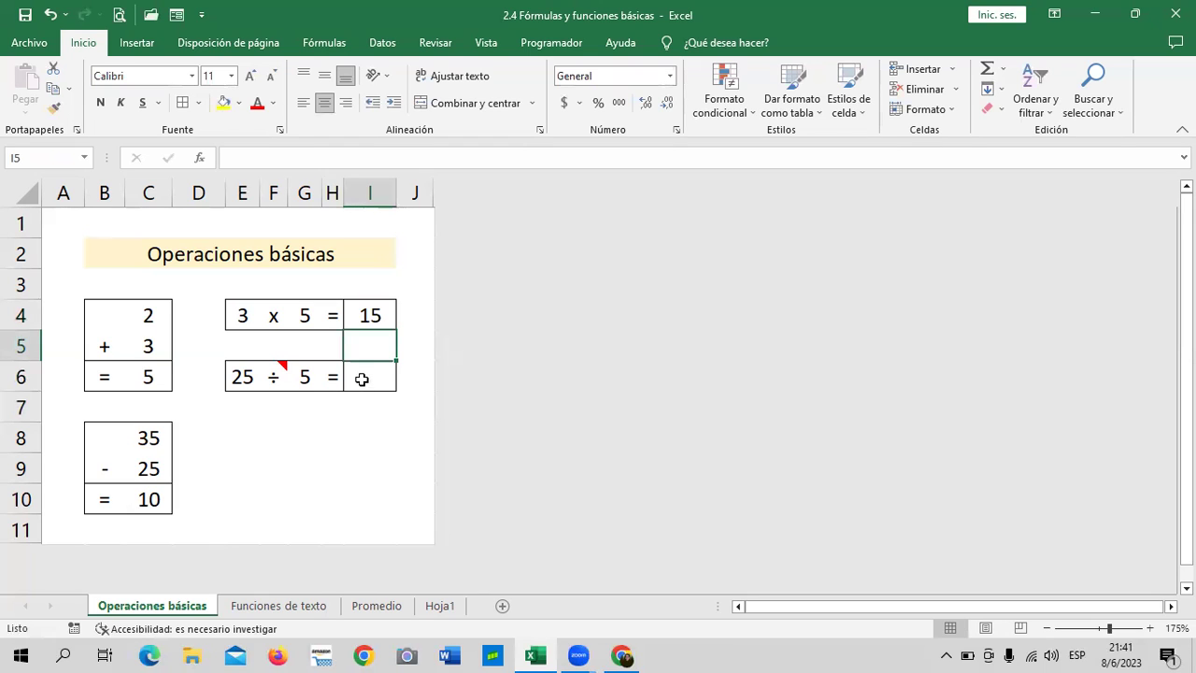
Enter =E6/G6 in I6 so the division shows 5
left_click(363, 376)
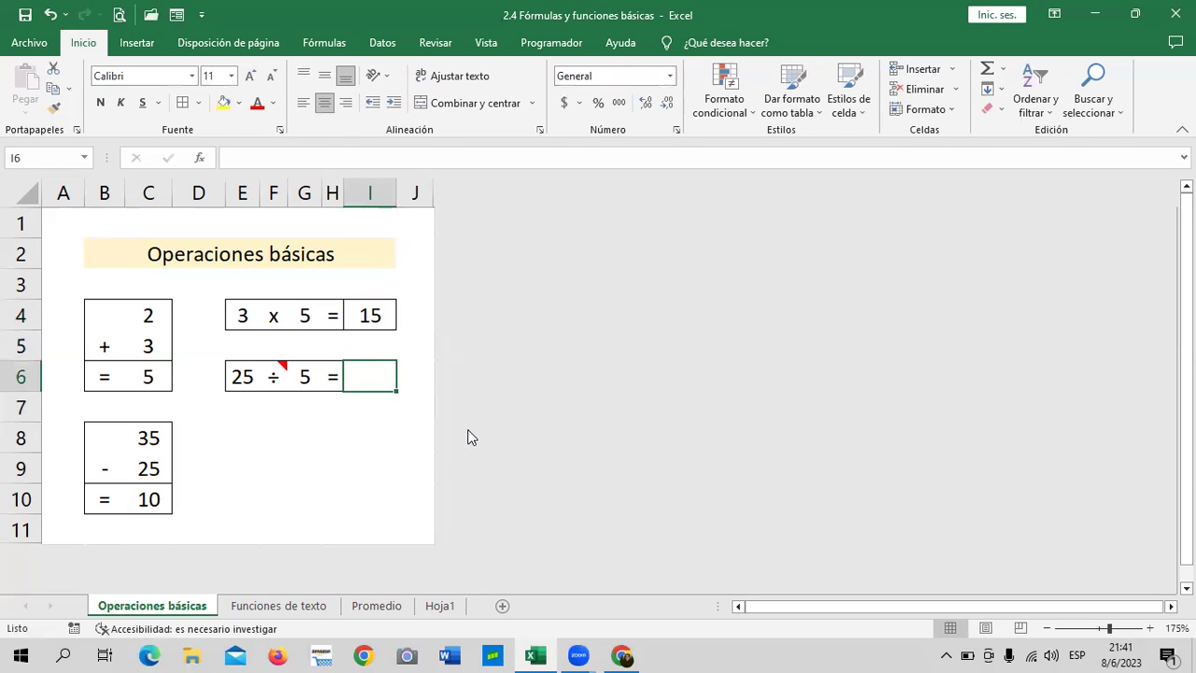
type("=")
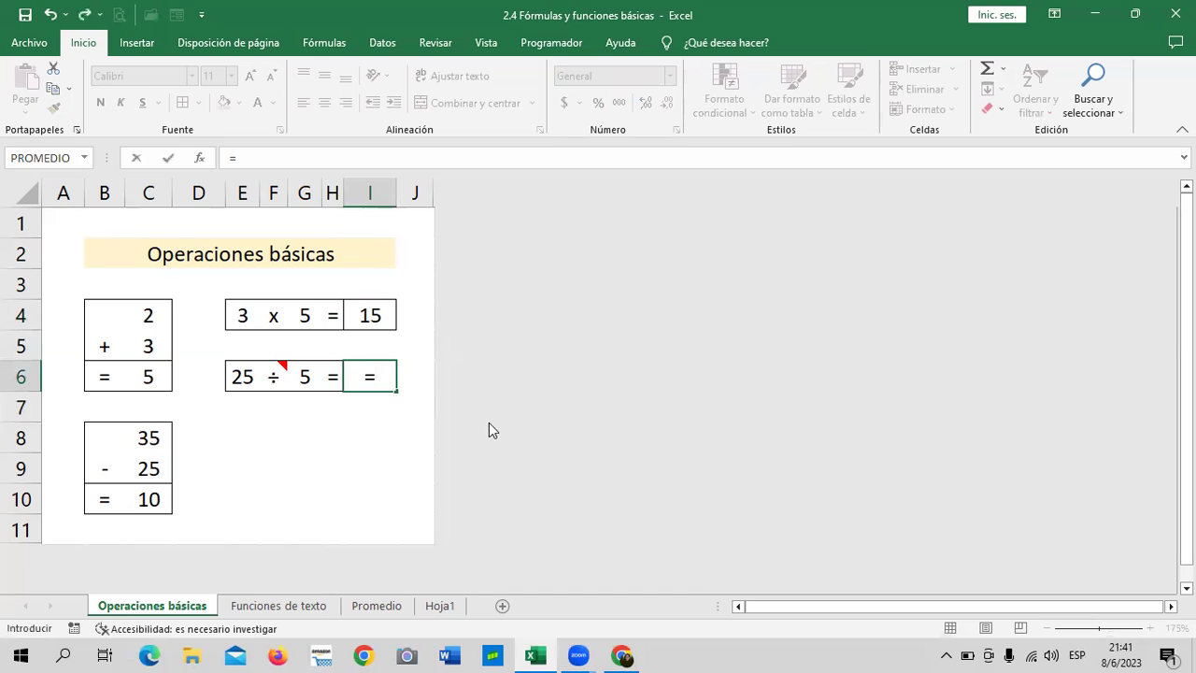
left_click(240, 372)
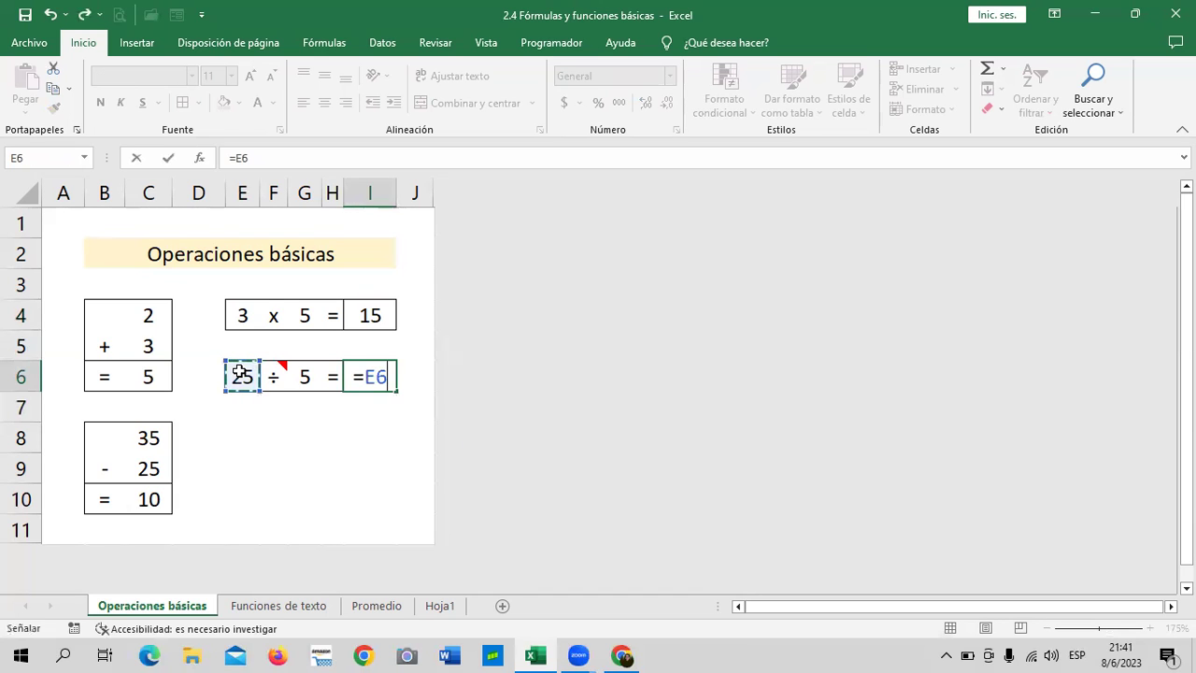
type("/")
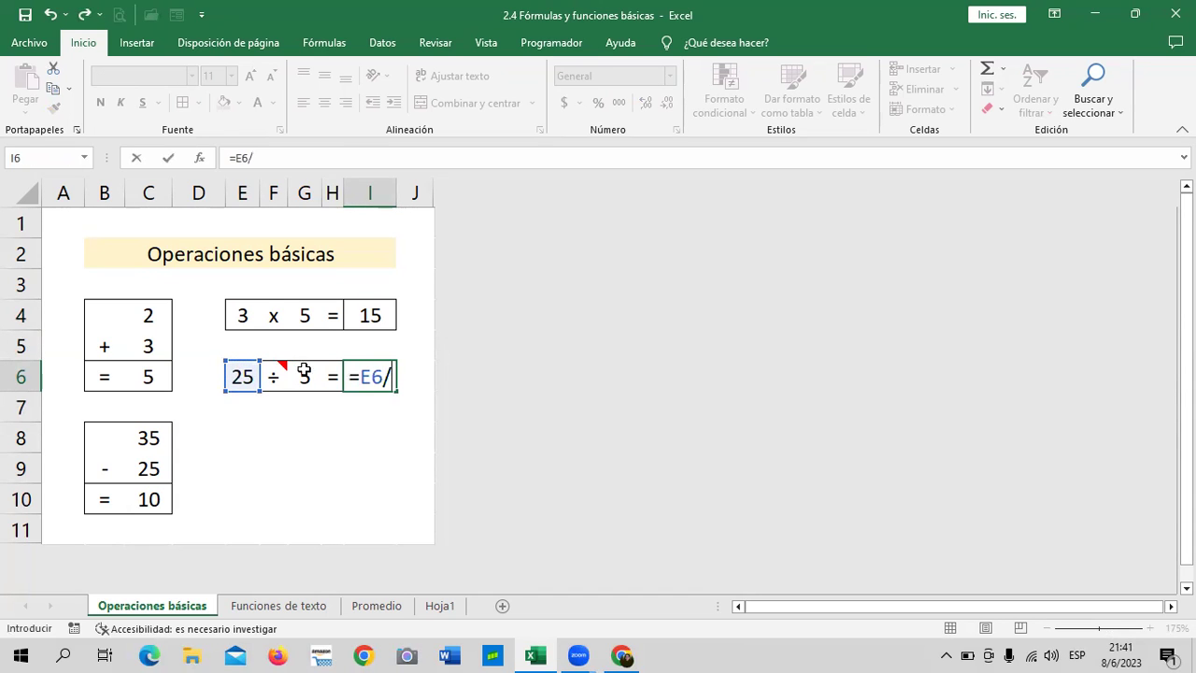
left_click(303, 368)
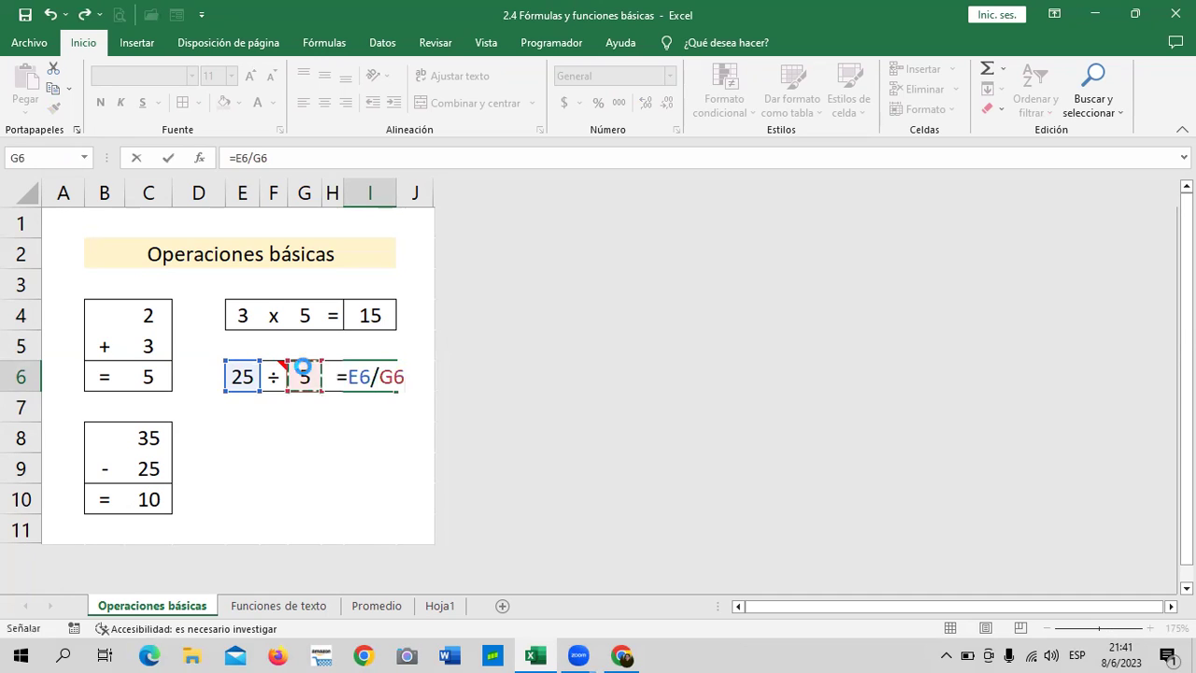
key("Return")
left_click(323, 468)
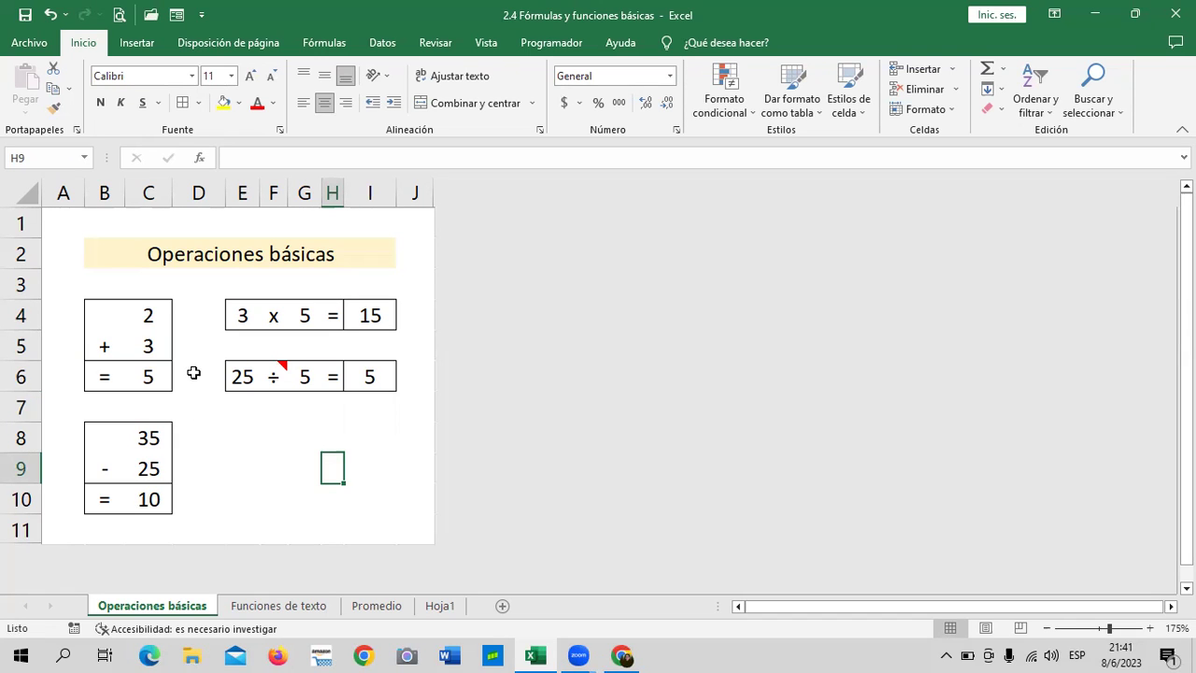
left_click(157, 254)
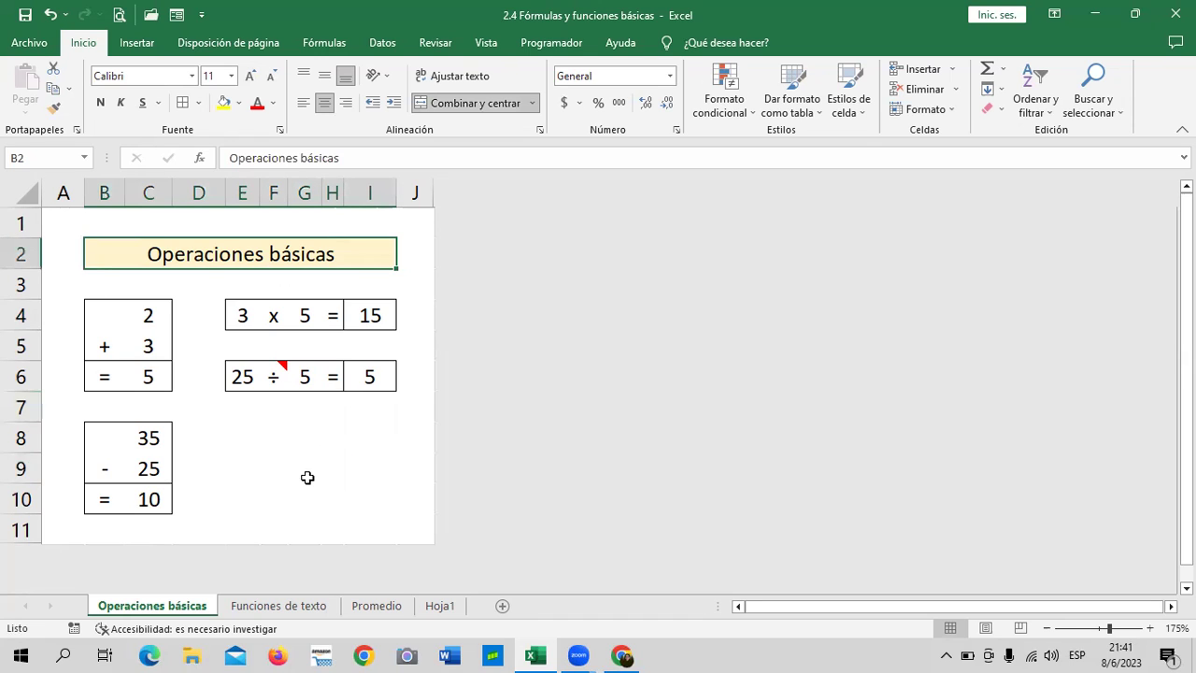
Open the Promedio sheet and look over the empty Total cells F5 through F14
left_click(366, 606)
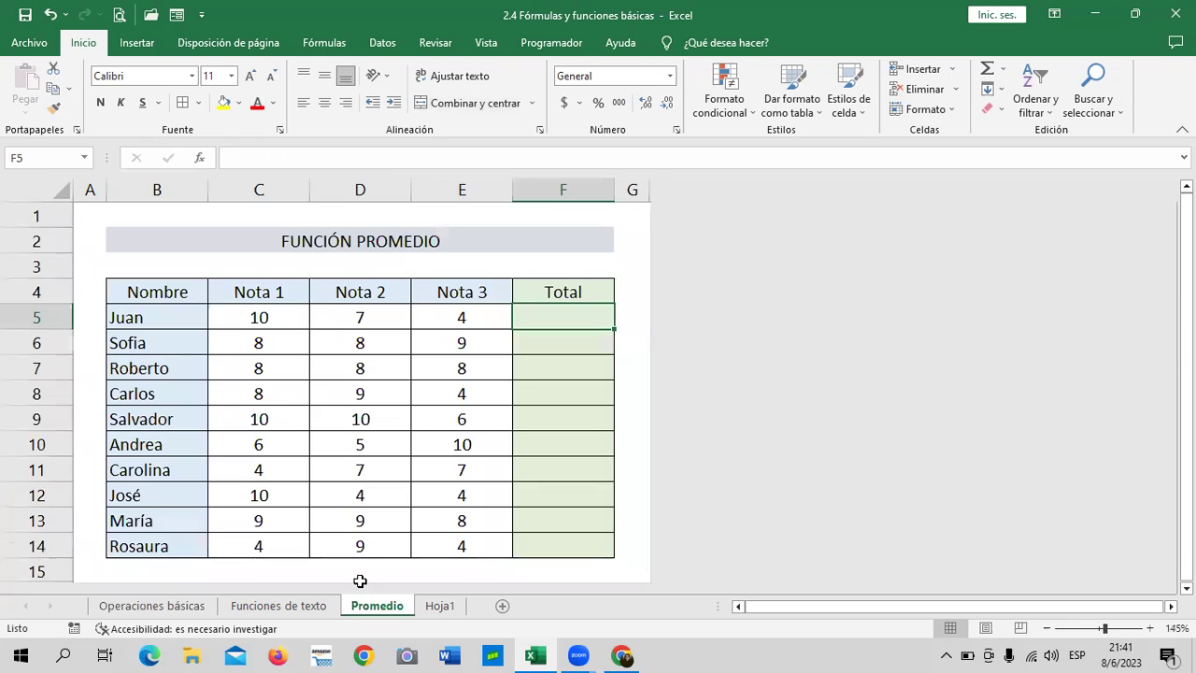
left_click(626, 261)
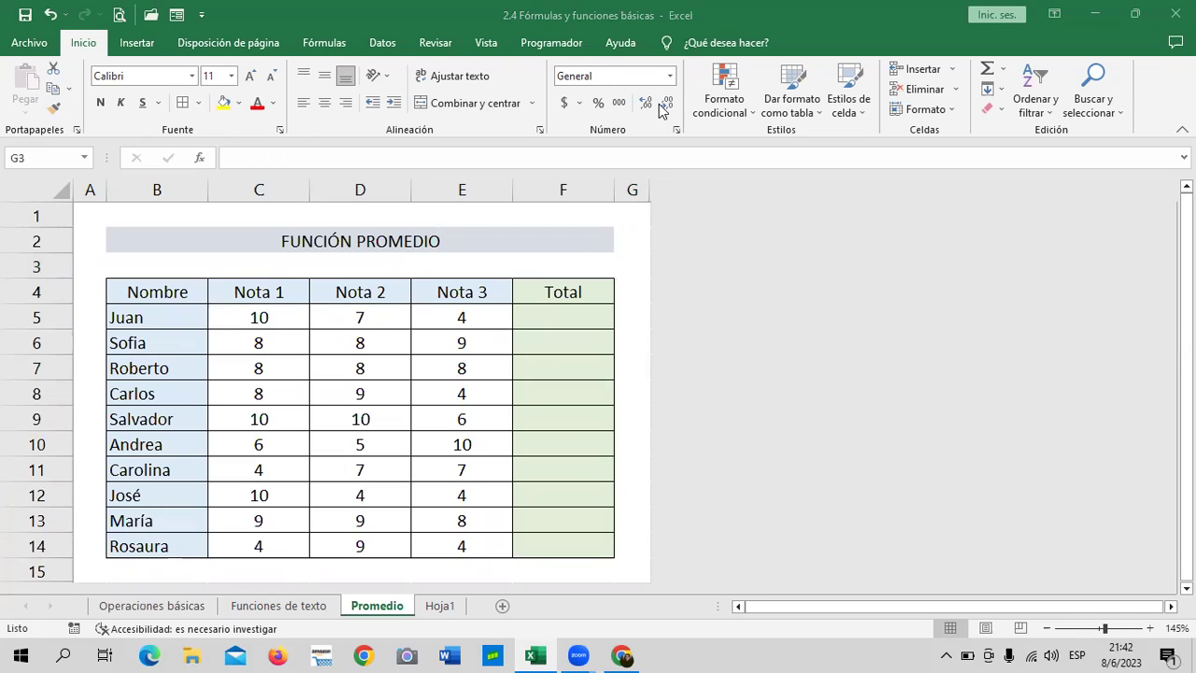
left_click(557, 311)
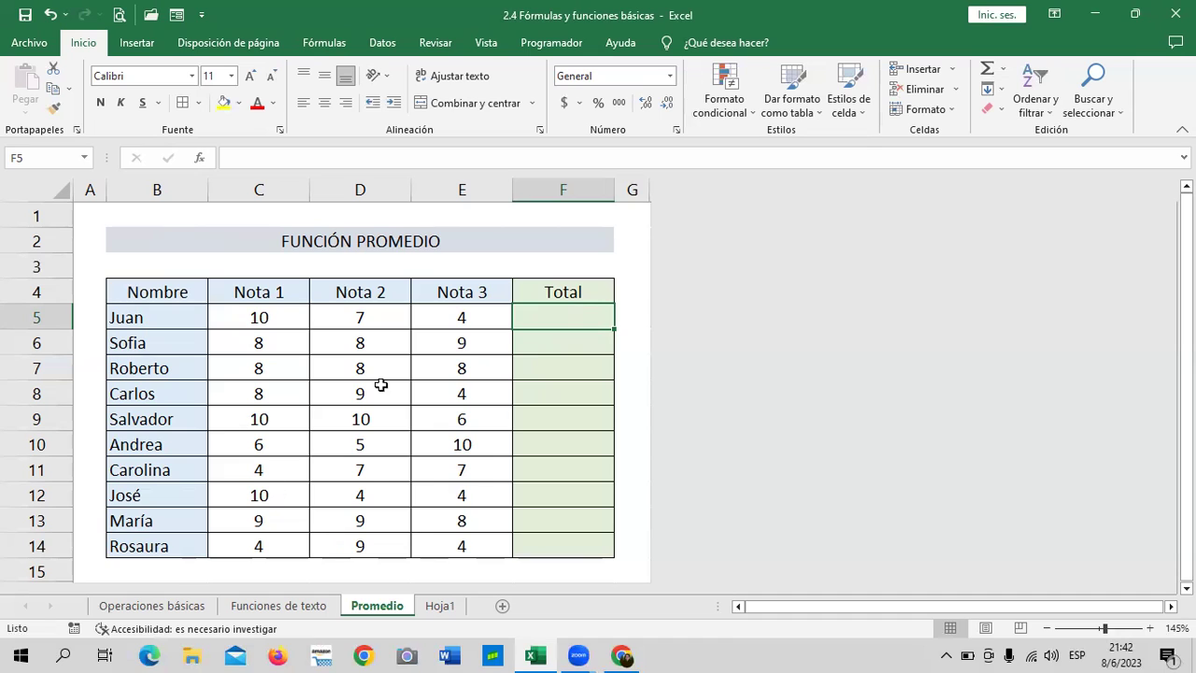
left_click(546, 364)
left_click(552, 471)
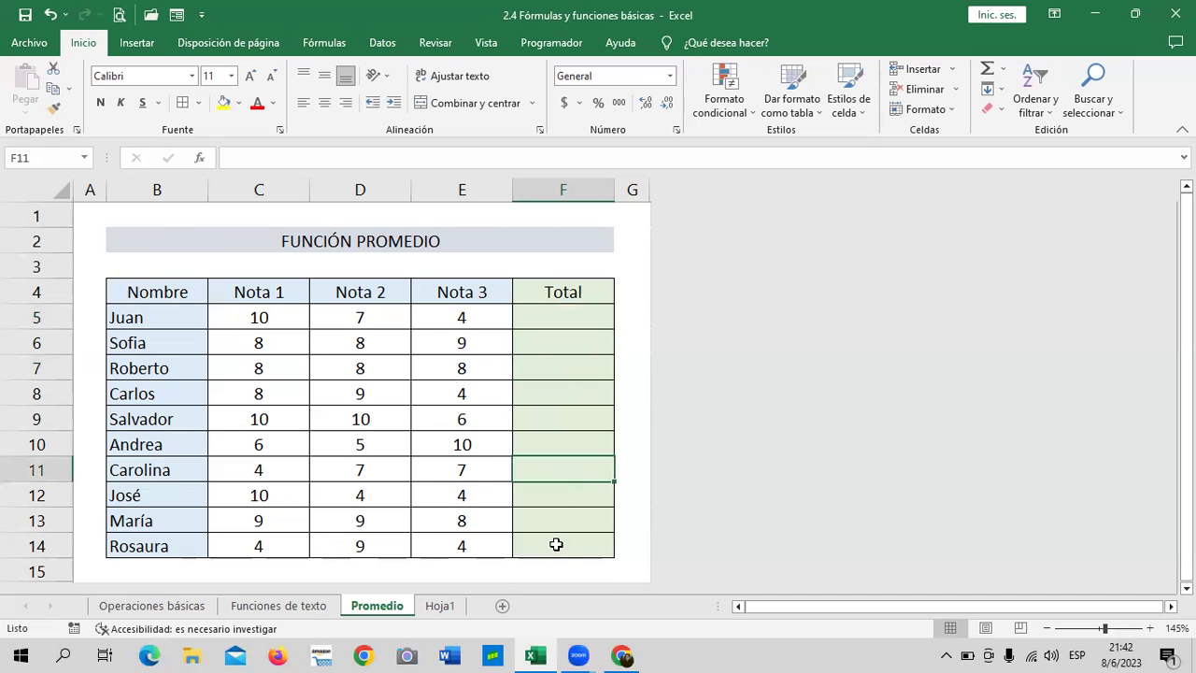
left_click(556, 545)
left_click(579, 319)
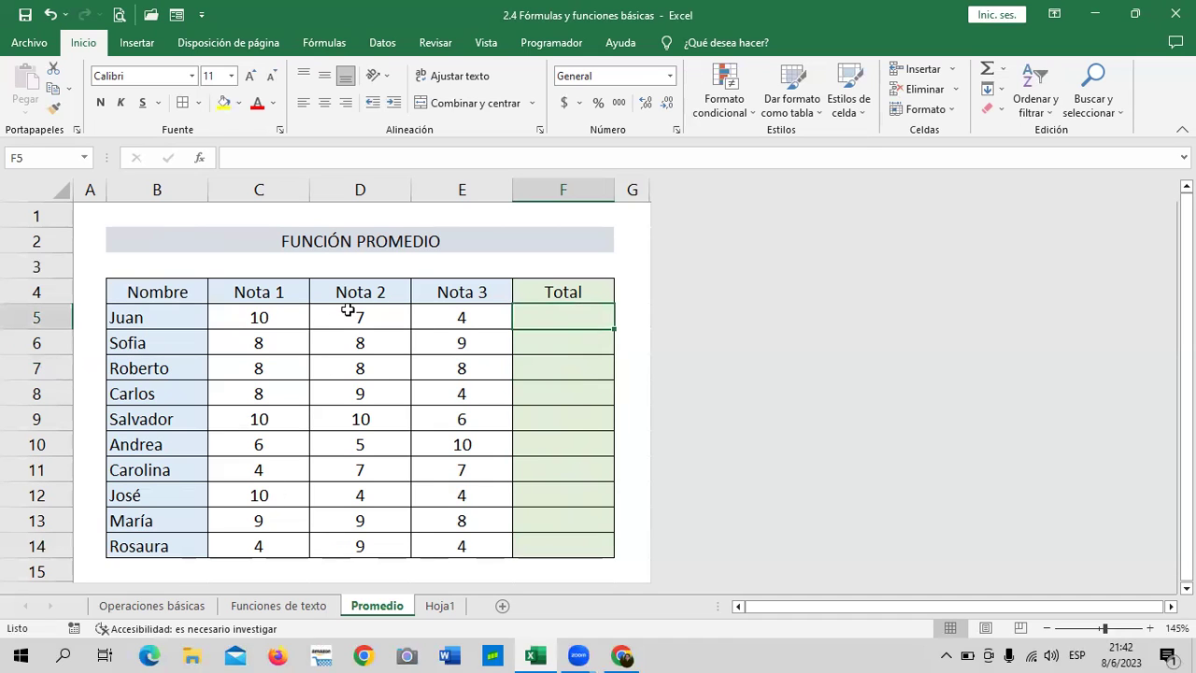
Select Juan's grades C5:E5, cancel the entry started in F5, and show the Fórmulas ribbon
left_click_drag(266, 321, 458, 327)
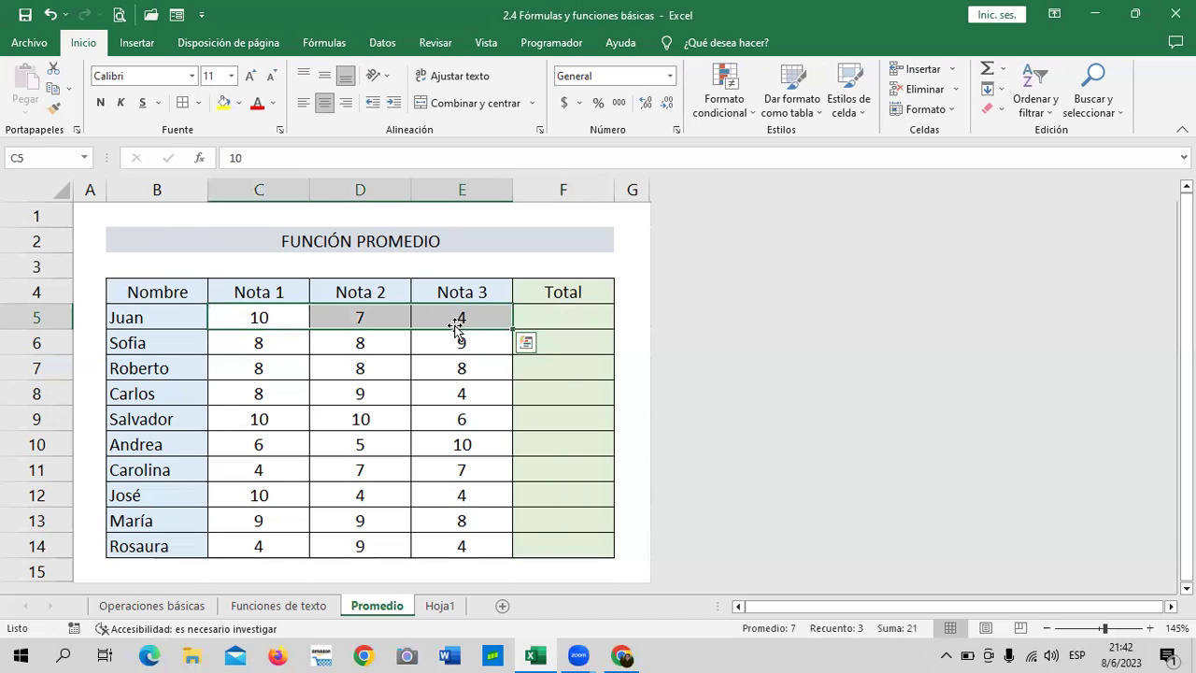
left_click(534, 317)
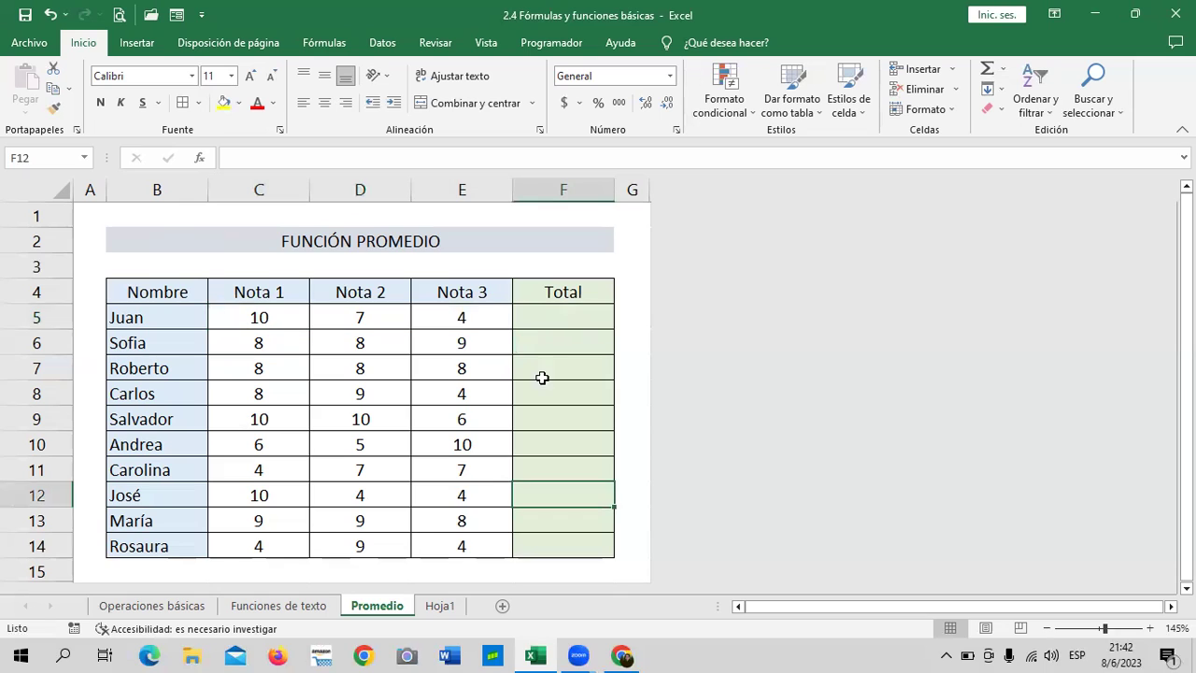
type("=")
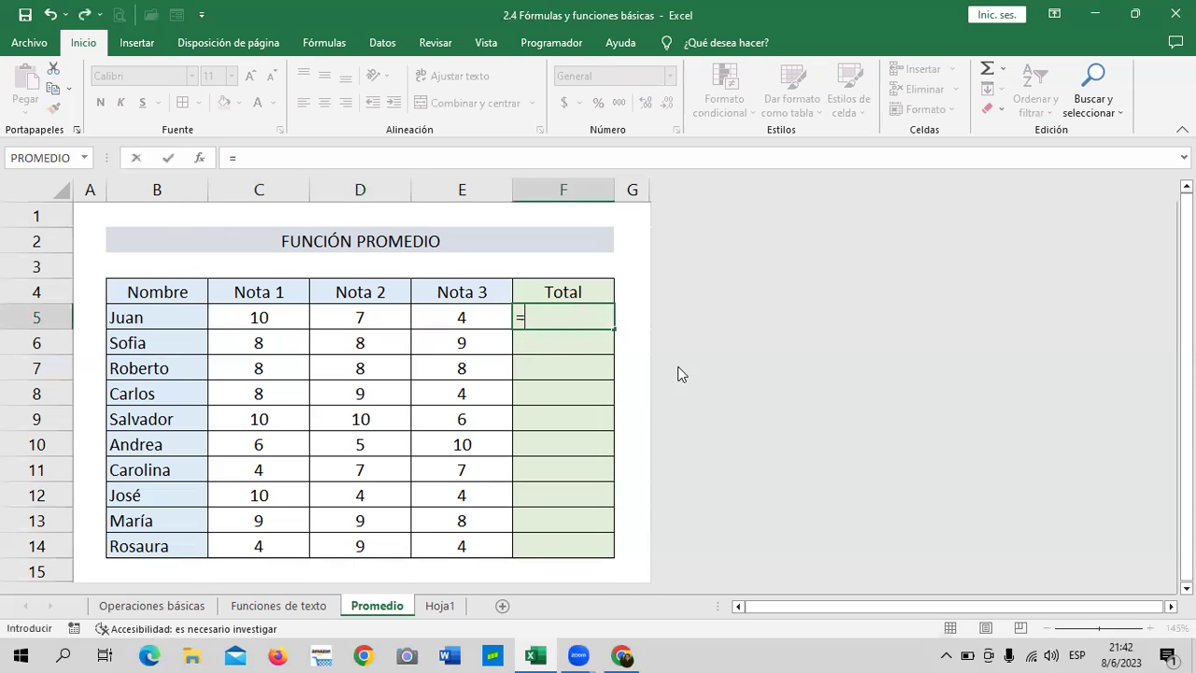
key("Escape")
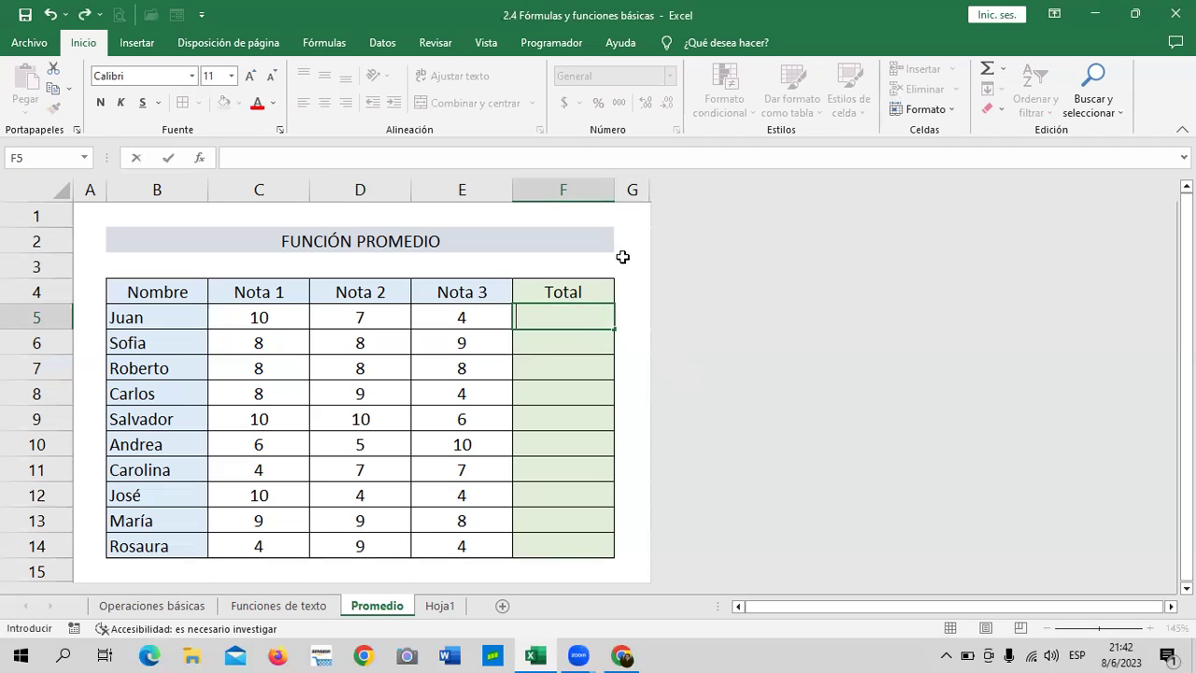
key("Escape")
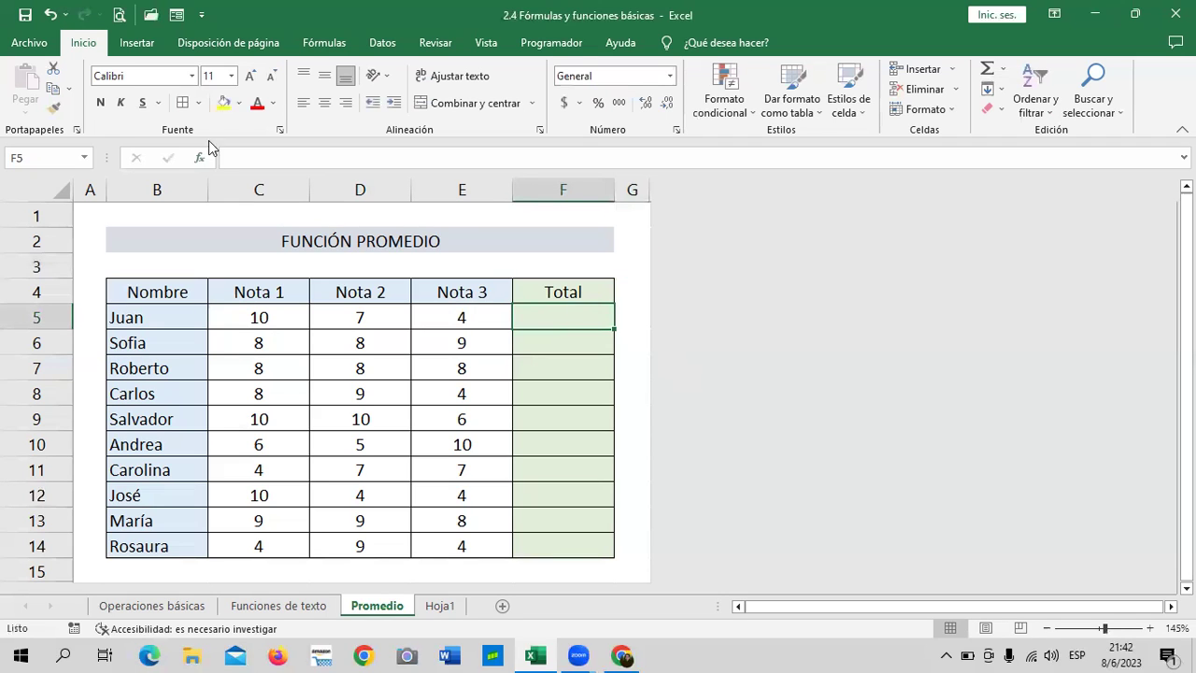
left_click(309, 44)
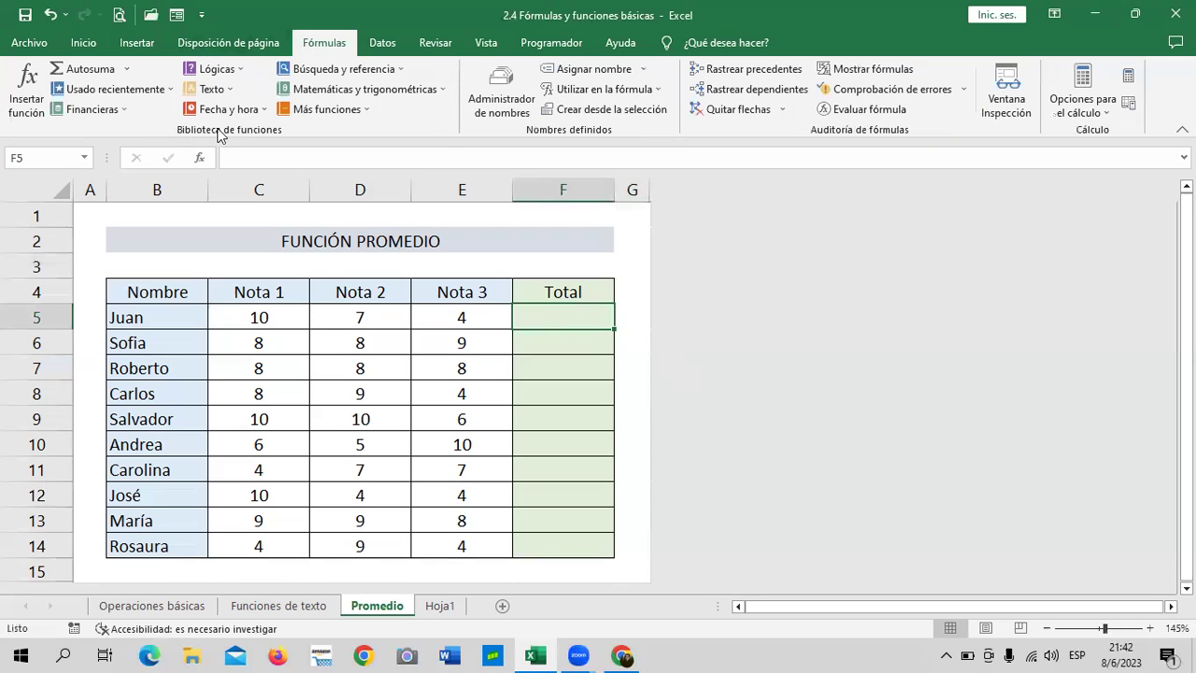
Open Más funciones > Estadísticas and scroll the list down to PROMEDIO
left_click(368, 113)
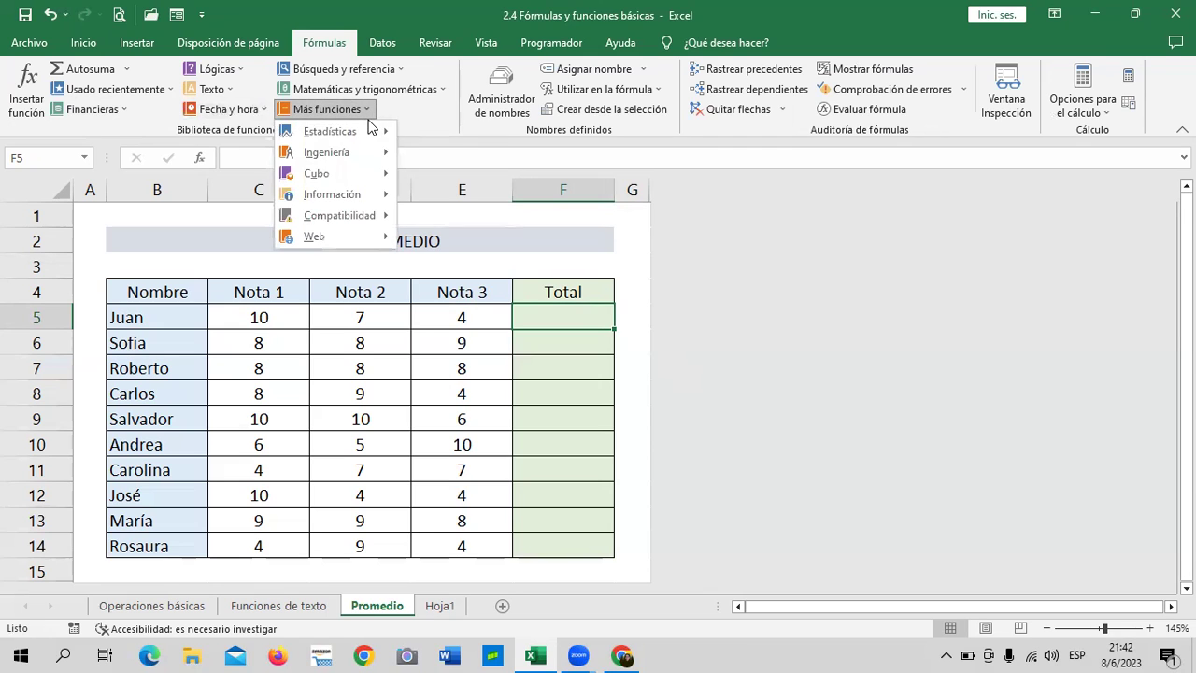
mouse_move(365, 139)
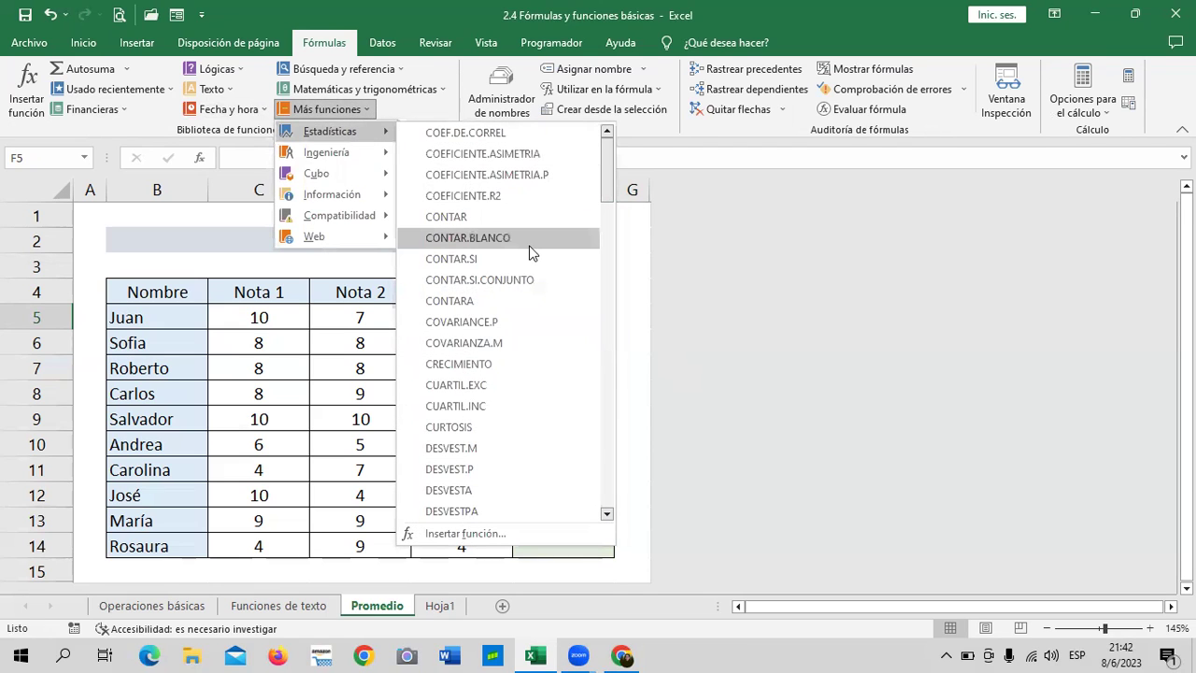
scroll(599, 170, "down", 3)
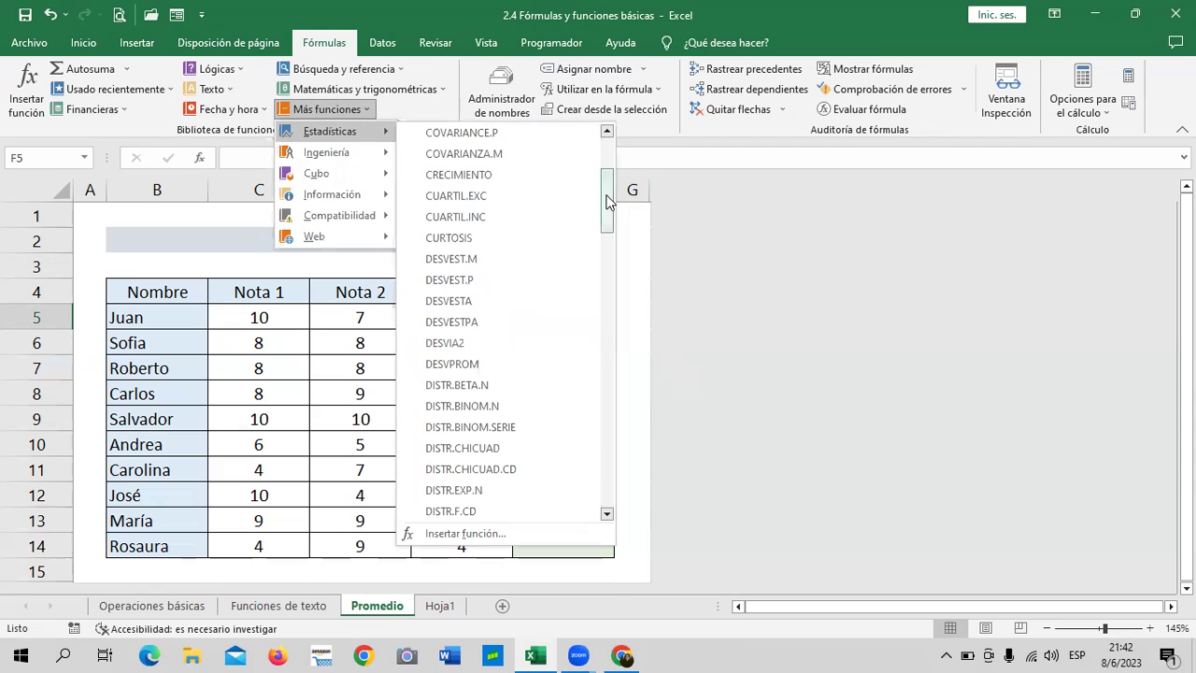
left_click_drag(607, 215, 614, 412)
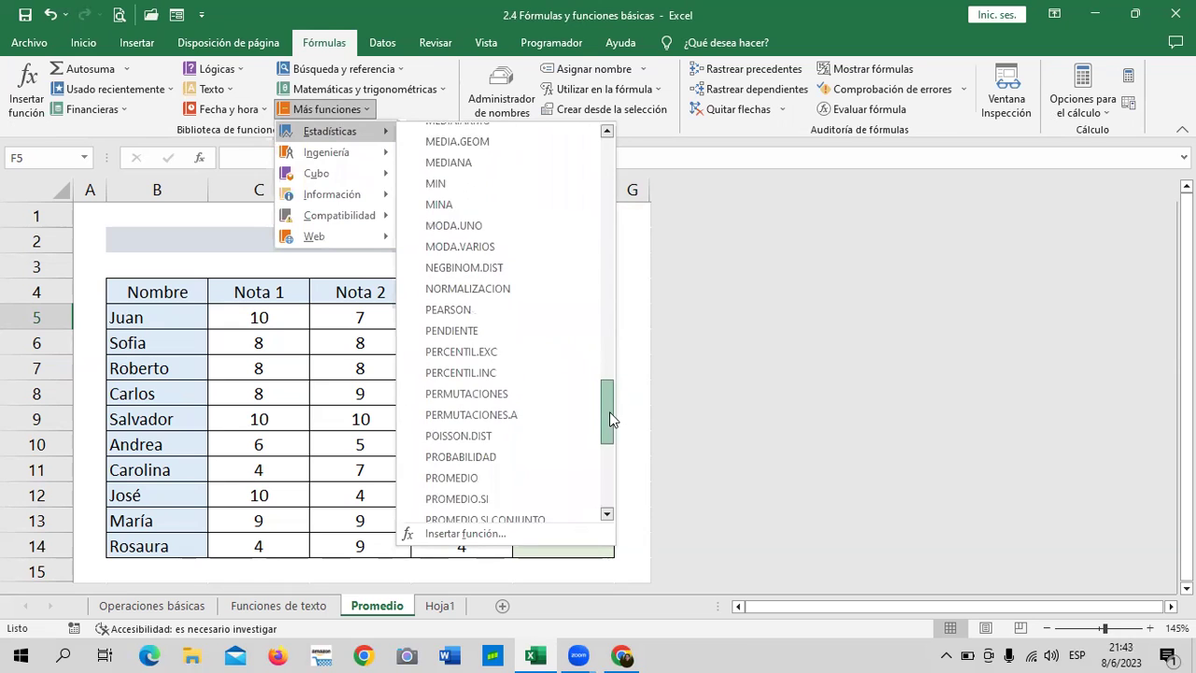
left_click_drag(609, 407, 610, 419)
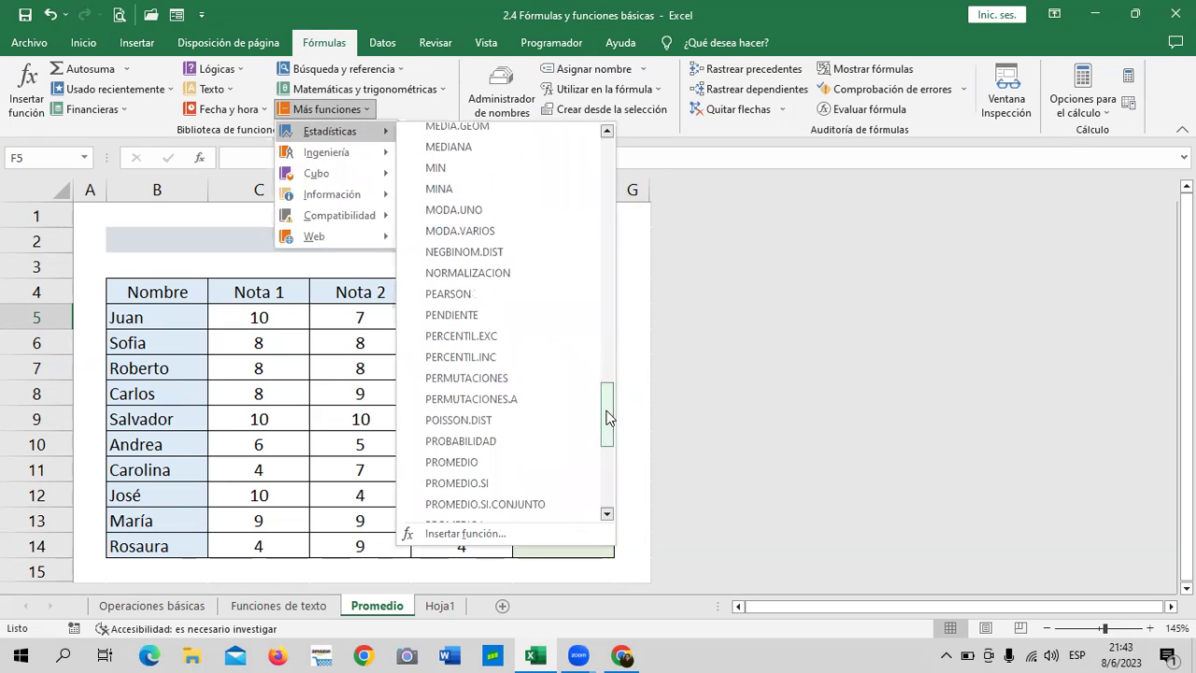
Insert PROMEDIO into F5, move its arguments dialog aside, and clear the suggested C5:E5
left_click(513, 460)
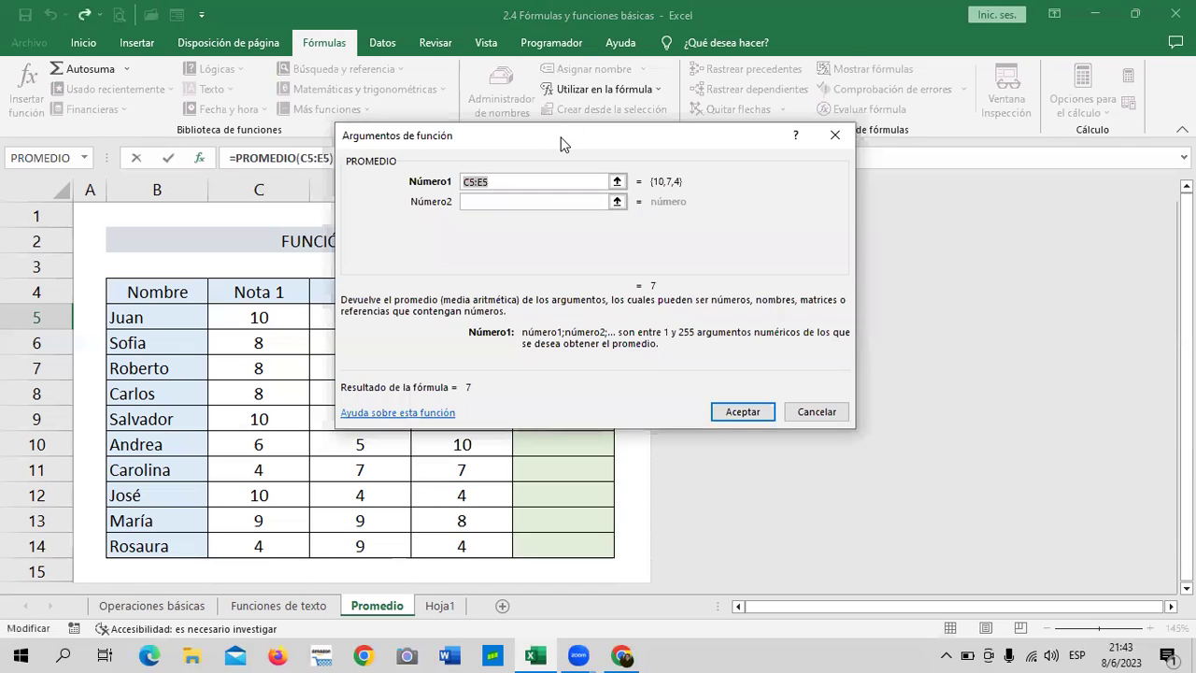
left_click_drag(561, 142, 845, 200)
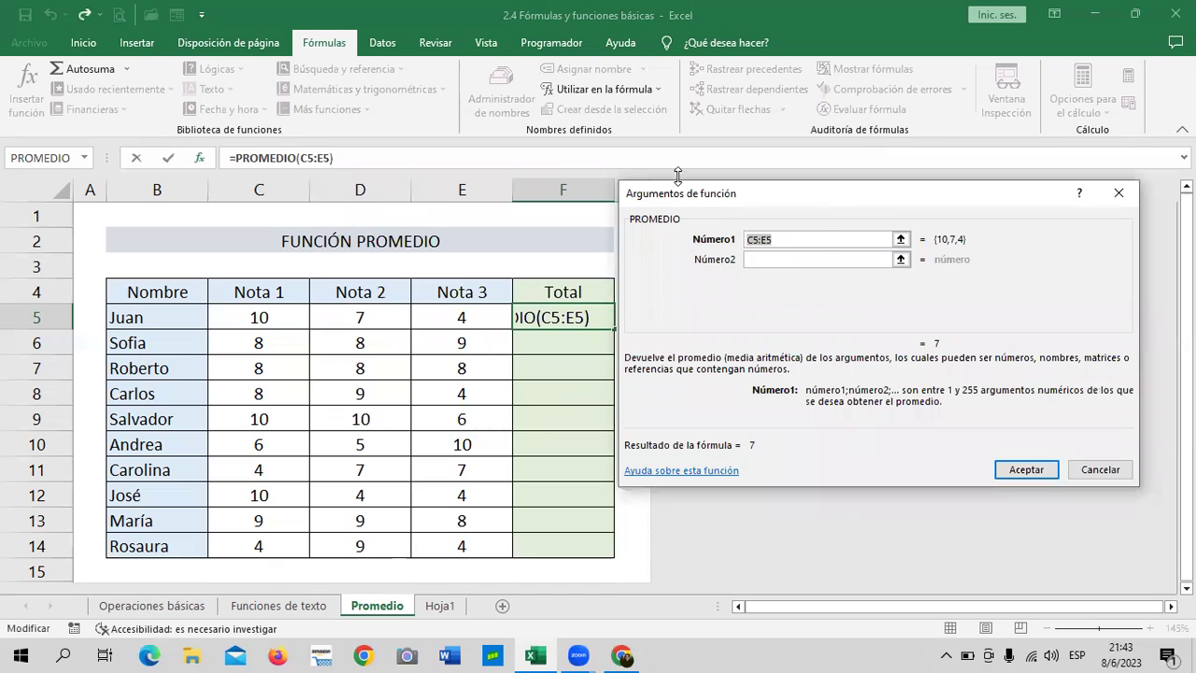
key("BackSpace")
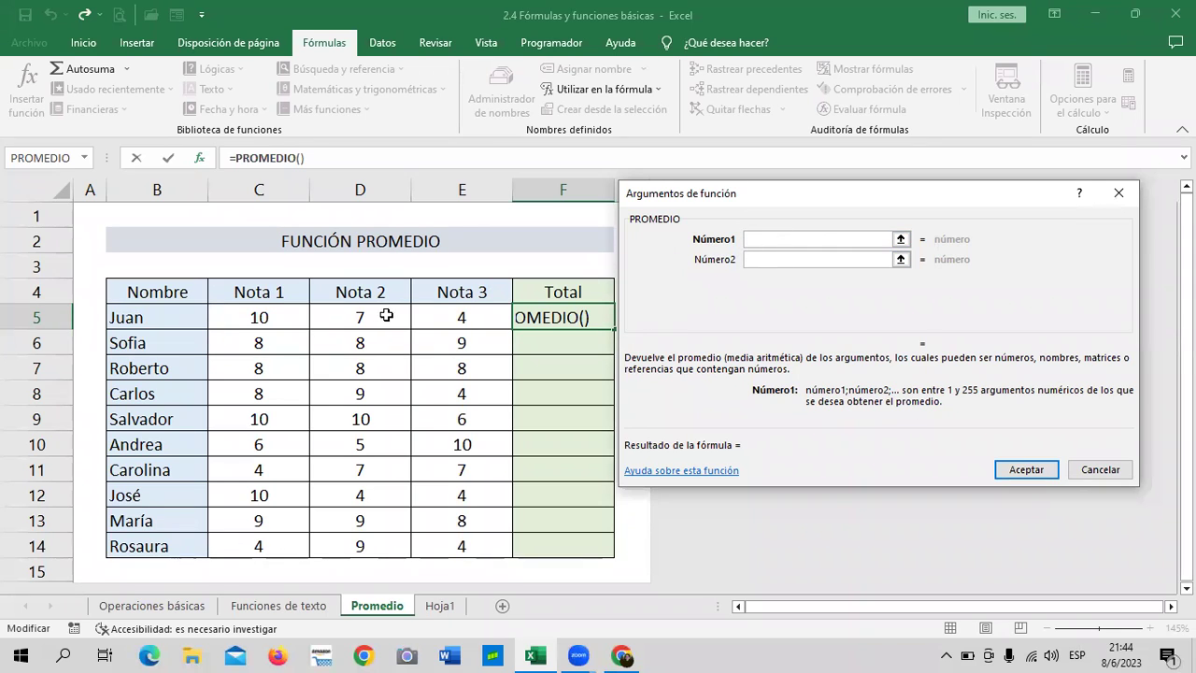
Fill Número1–3 with C5, D5 and E5 and confirm, so F5 shows 7
left_click(260, 317)
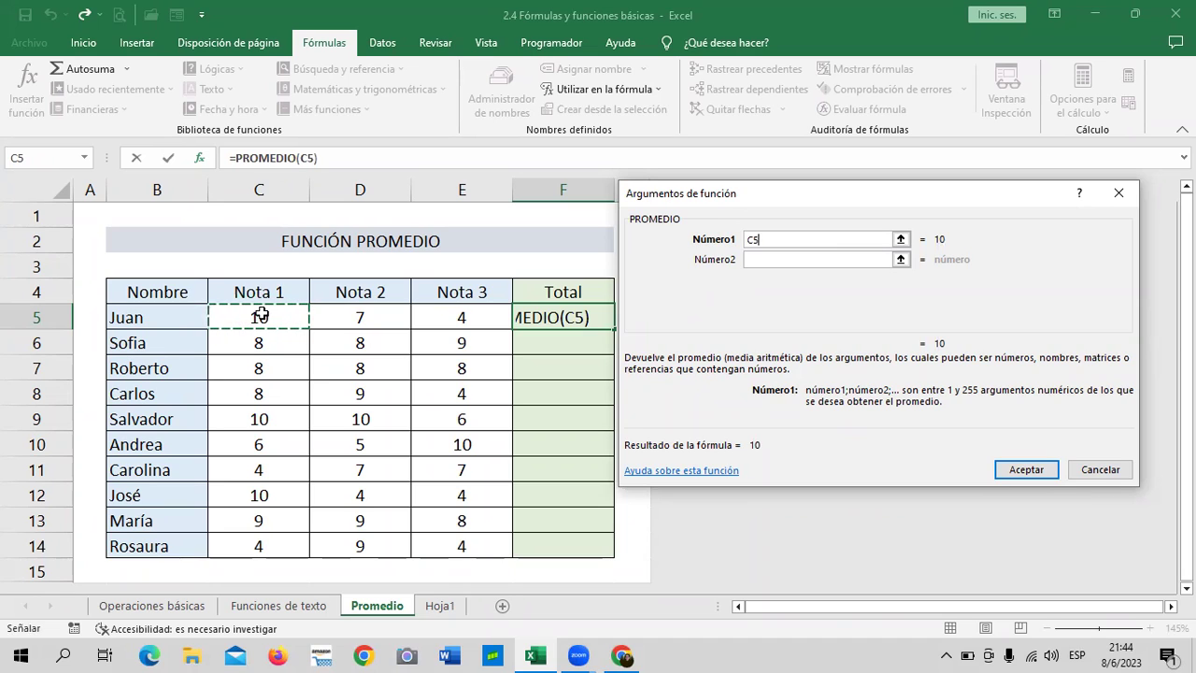
left_click(798, 256)
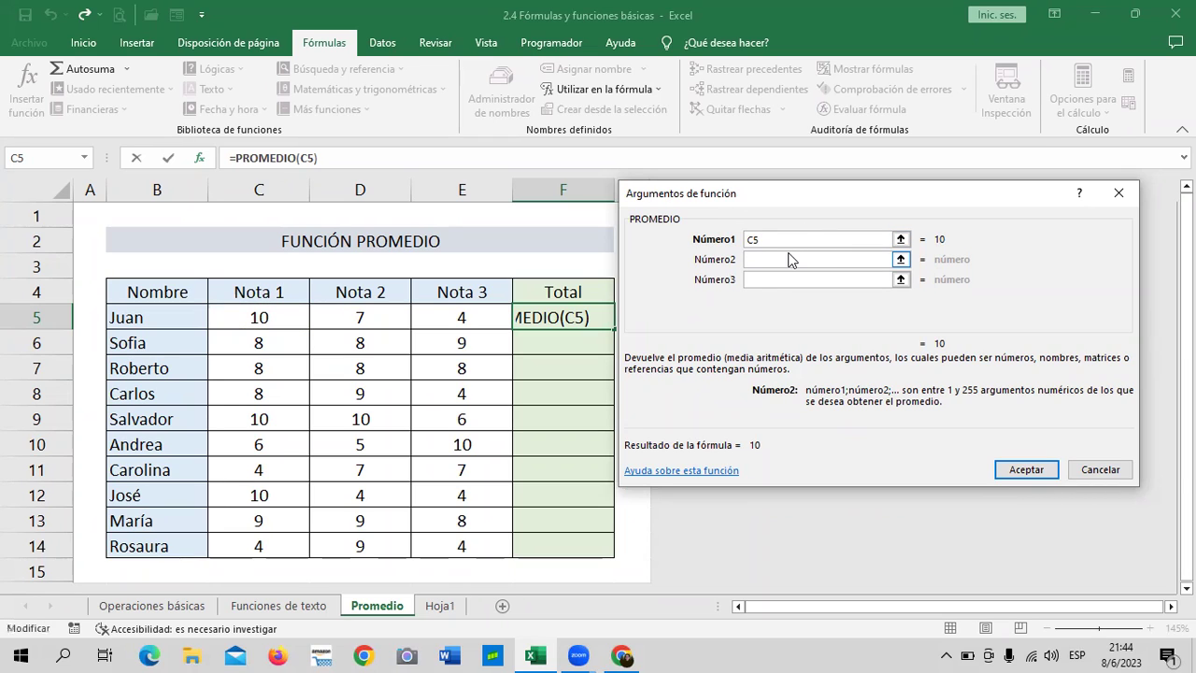
left_click(369, 317)
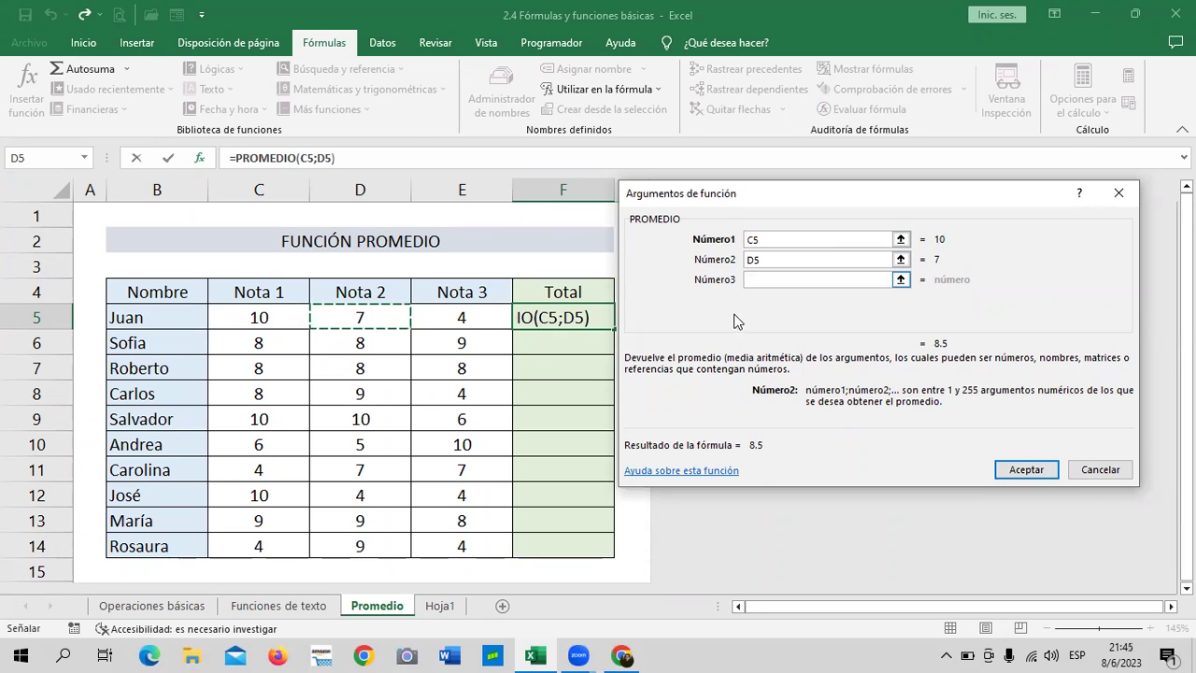
left_click(785, 281)
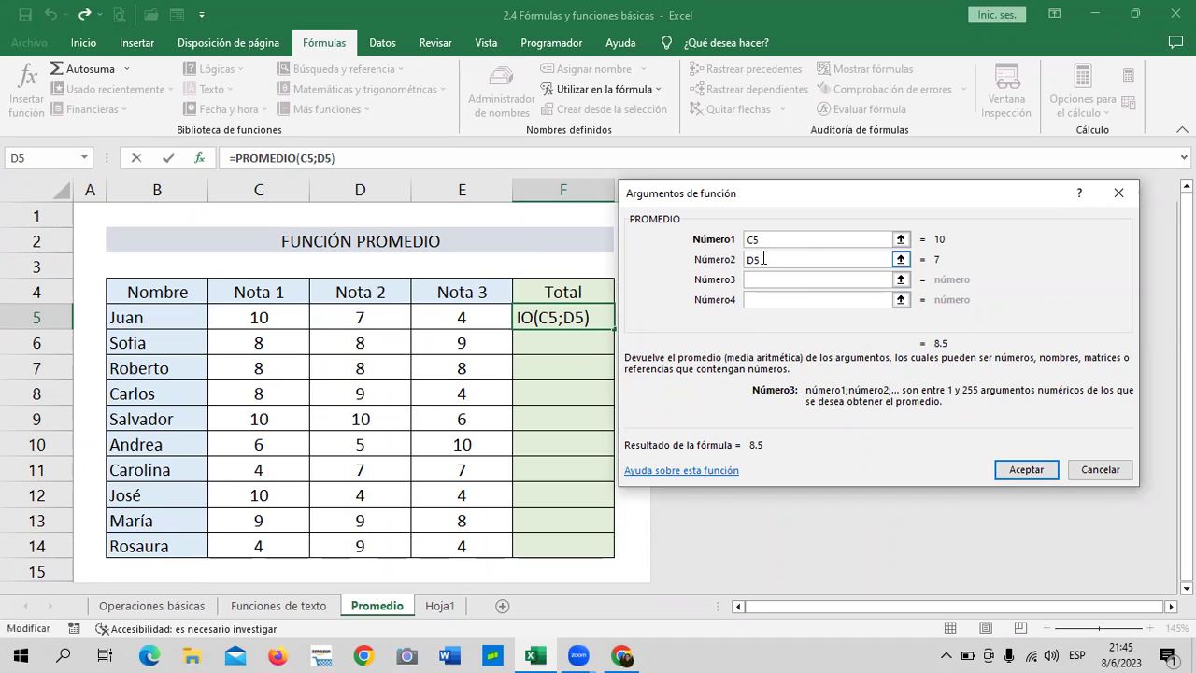
left_click(460, 318)
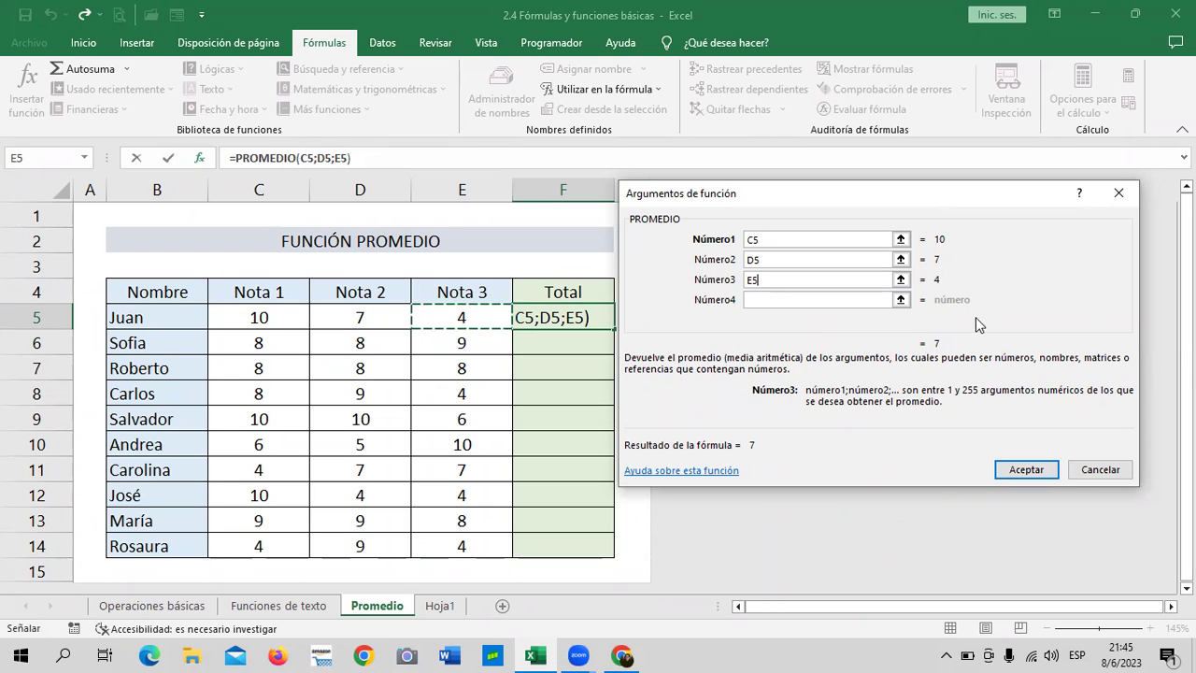
left_click(1038, 469)
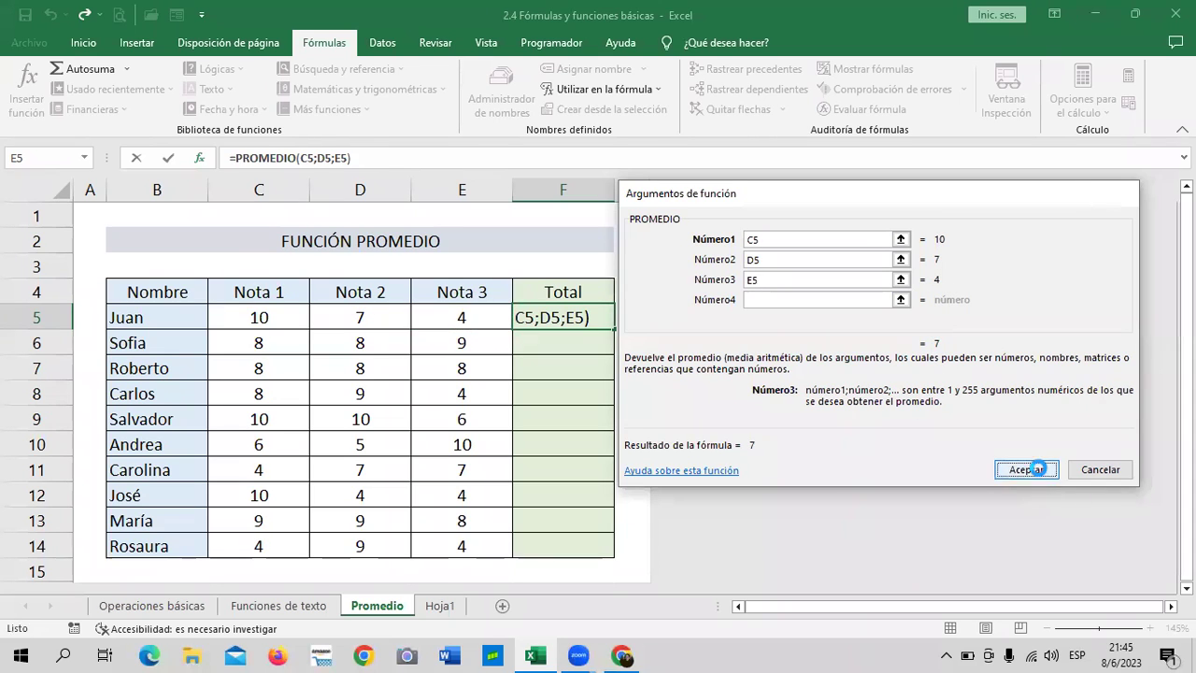
Review F5's =PROMEDIO(C5;D5;E5) formula and select Sofia's Total cell F6
double_click(571, 314)
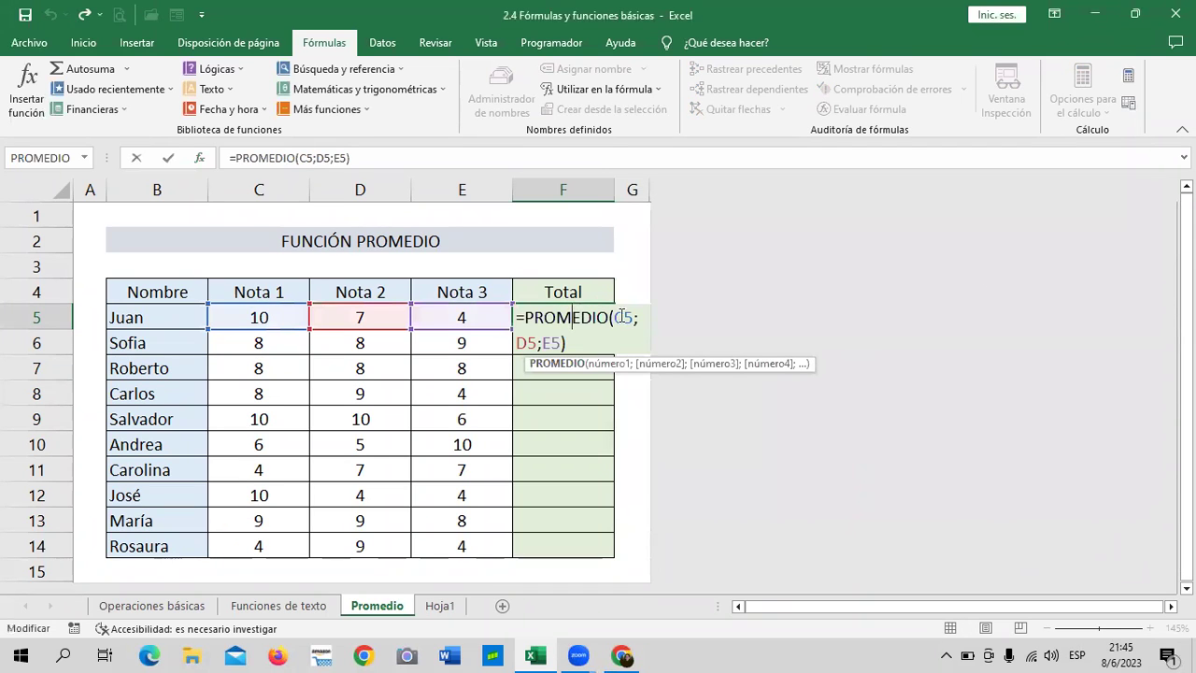
key("Return")
left_click(592, 319)
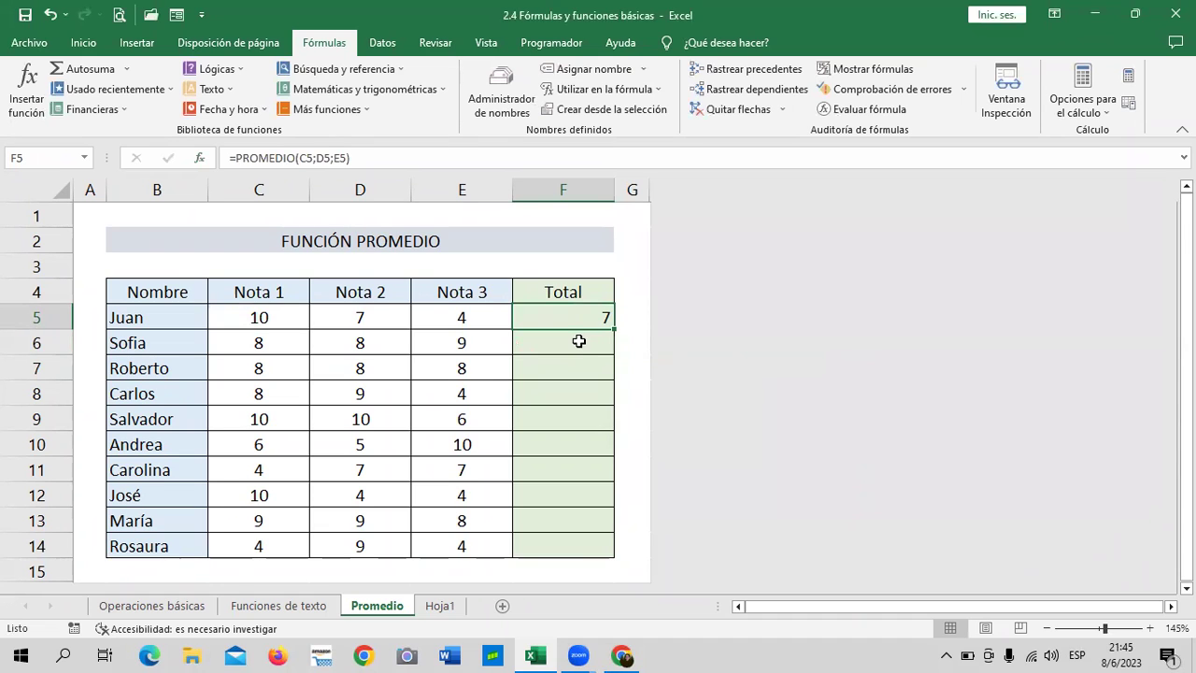
left_click(579, 341)
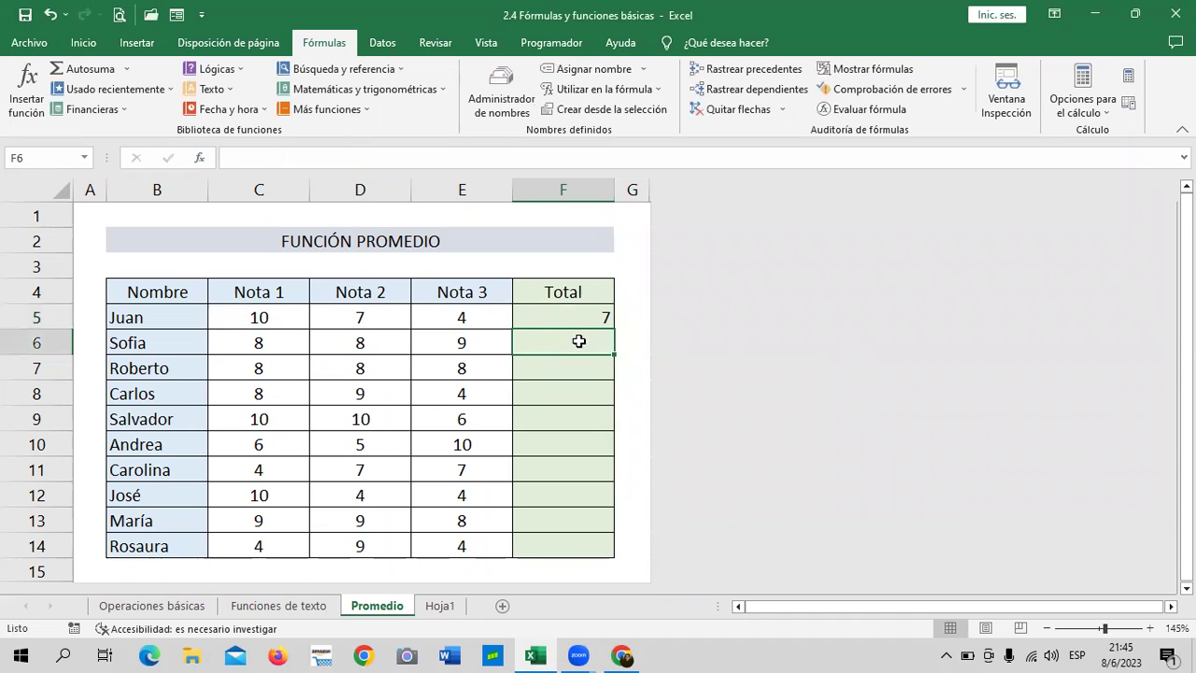
left_click(584, 316)
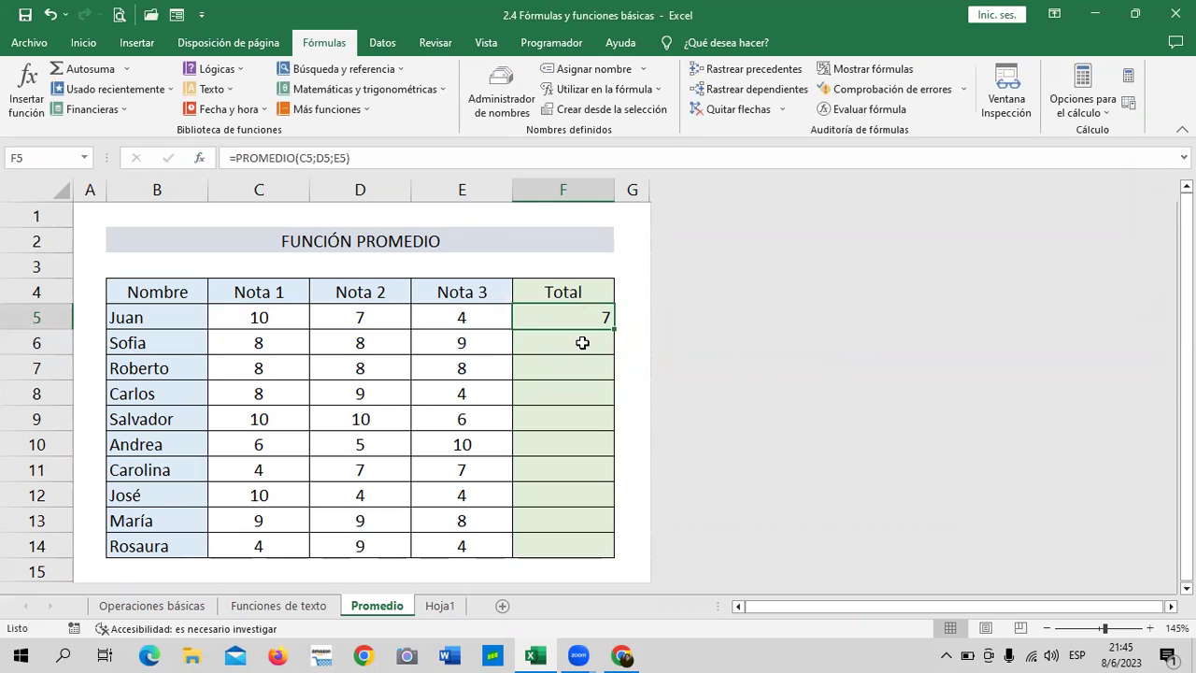
left_click(582, 343)
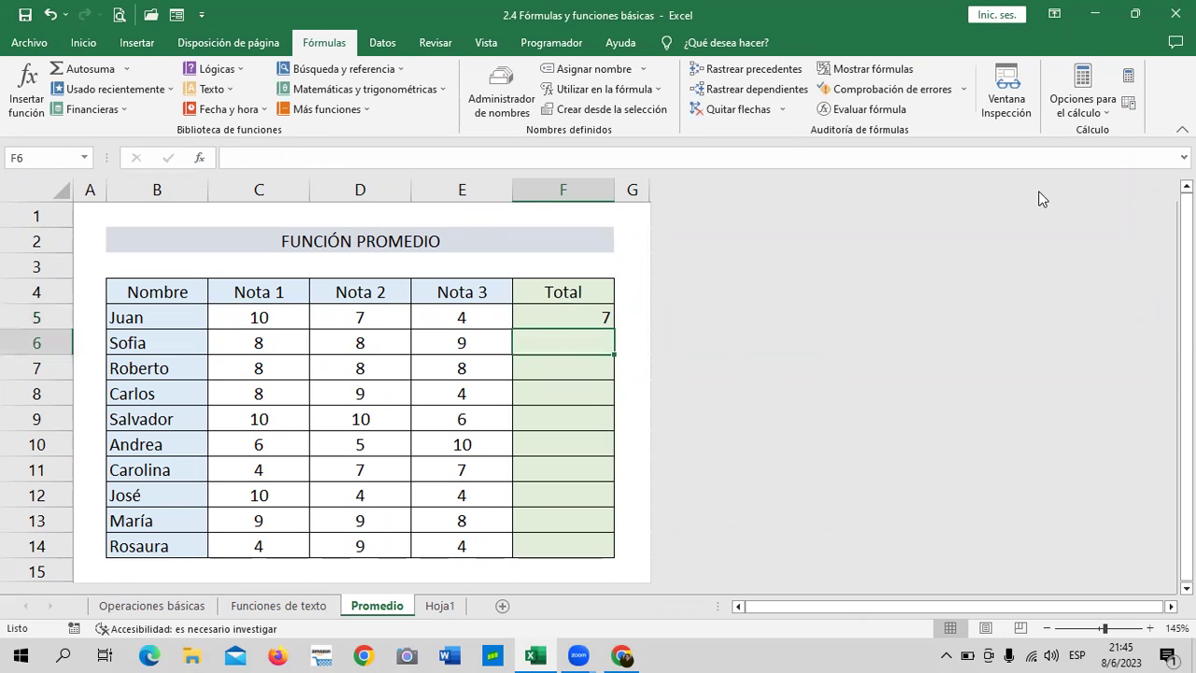
left_click(361, 109)
Insert PROMEDIO into F6, clear its suggested argument, and set Número1 to Sofia's C6
mouse_move(387, 131)
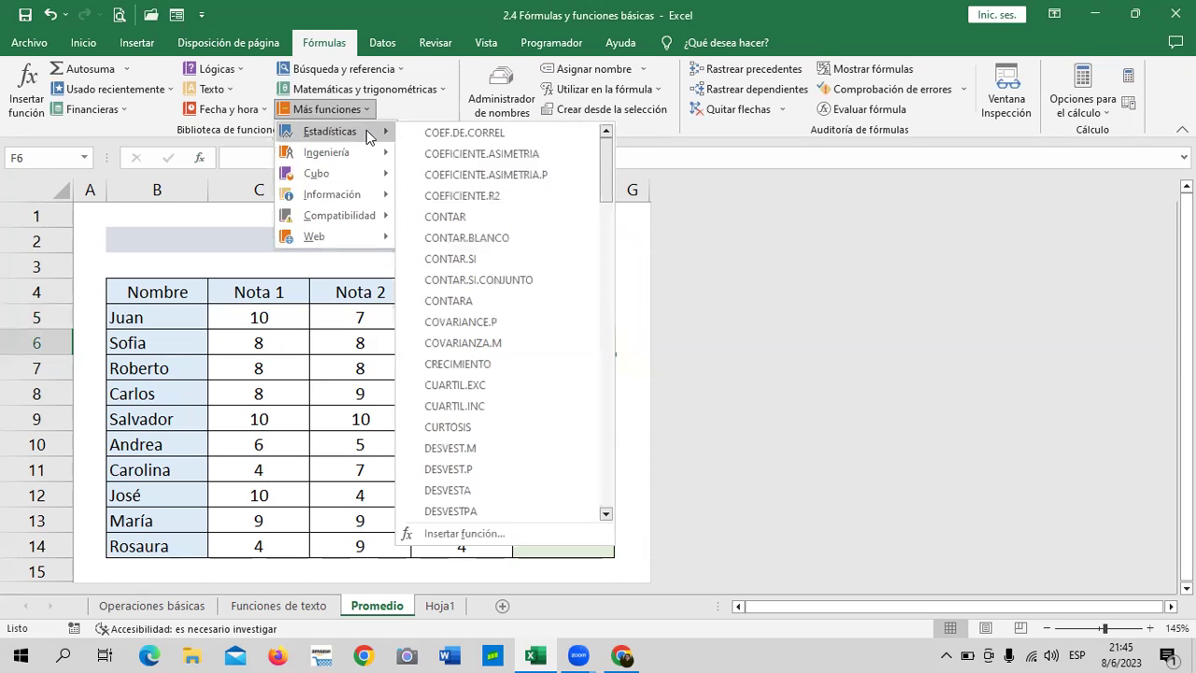
scroll(552, 303, "down", 8)
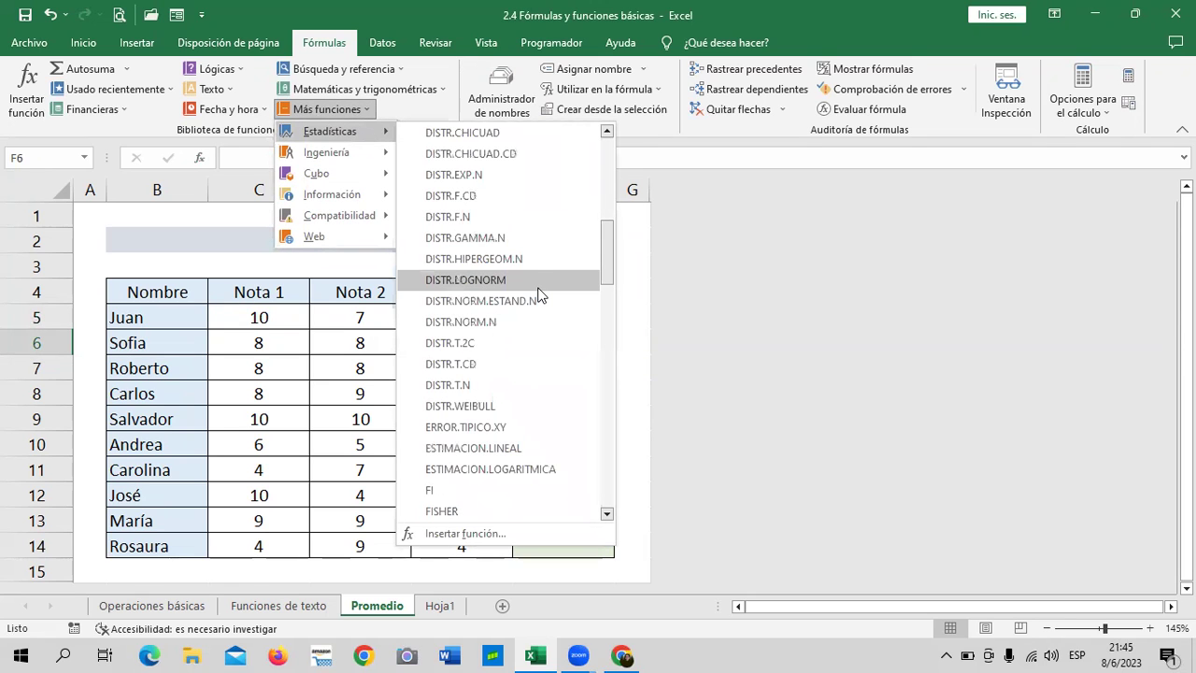
scroll(533, 288, "down", 15)
scroll(533, 289, "down", 4)
scroll(533, 289, "up", 2)
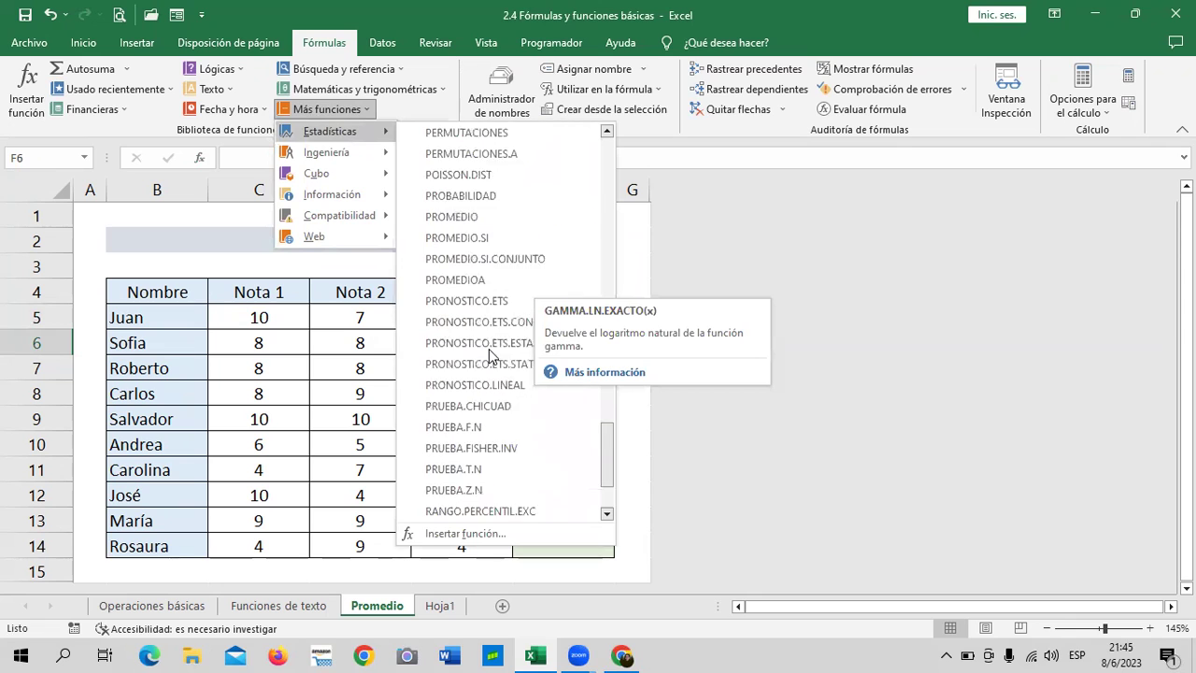
scroll(489, 362, "up", 1)
left_click(472, 279)
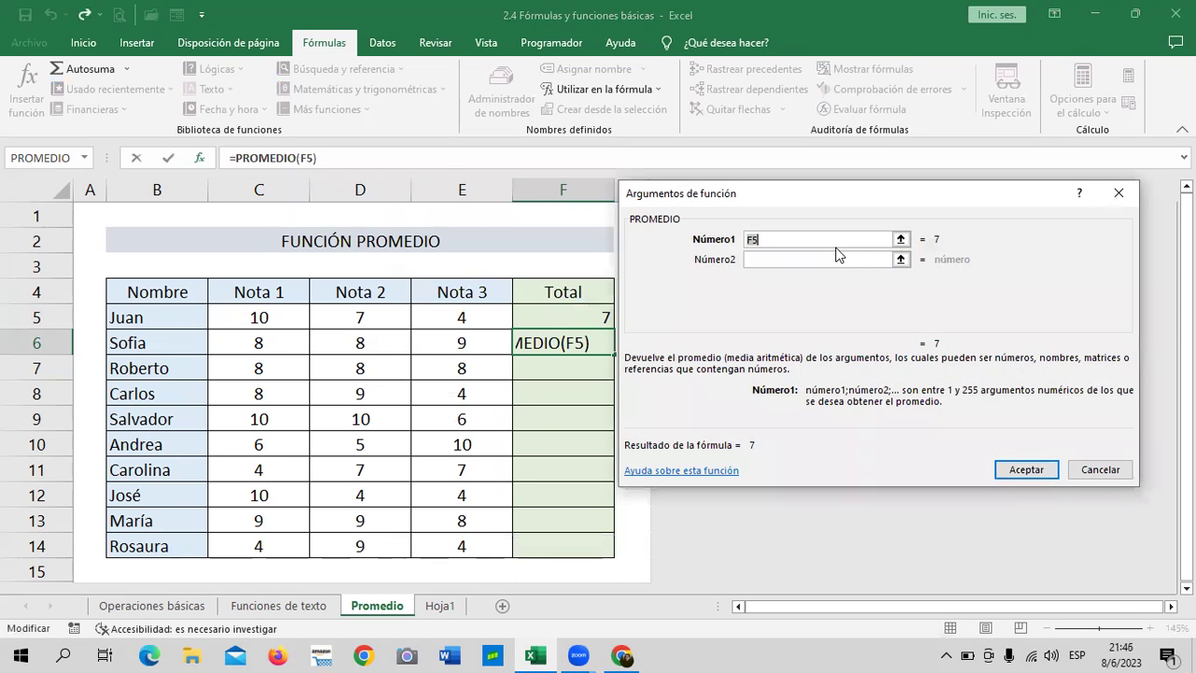
key("BackSpace")
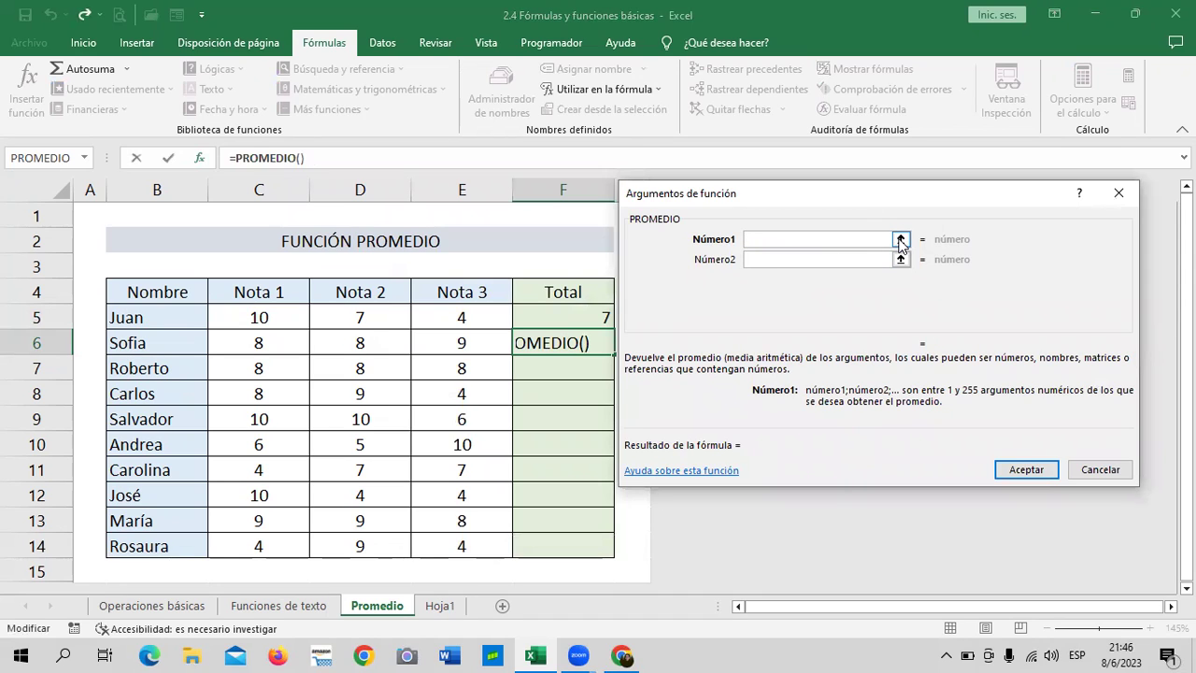
left_click(901, 241)
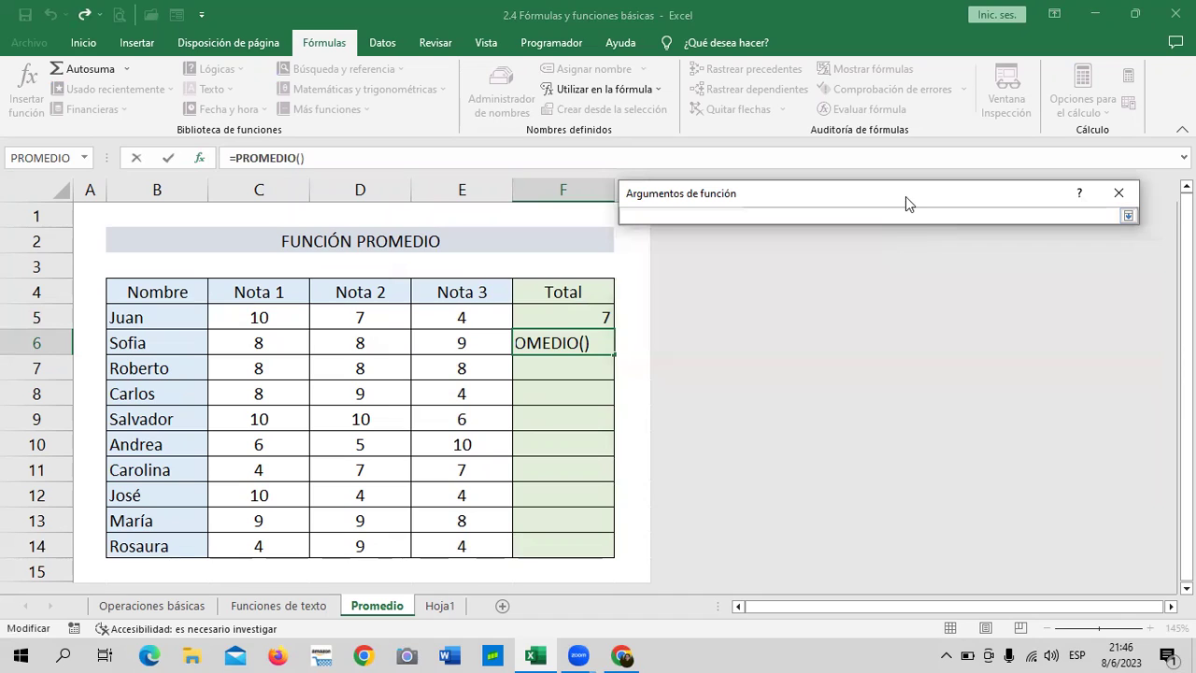
left_click_drag(906, 202, 920, 199)
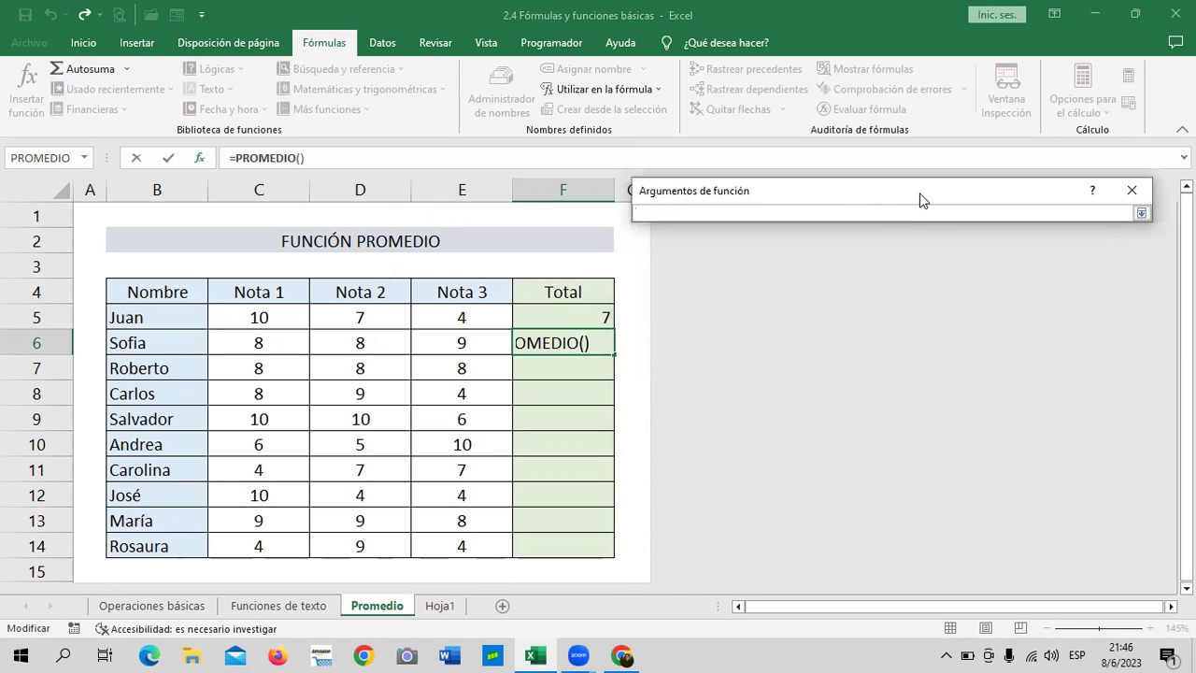
left_click(257, 341)
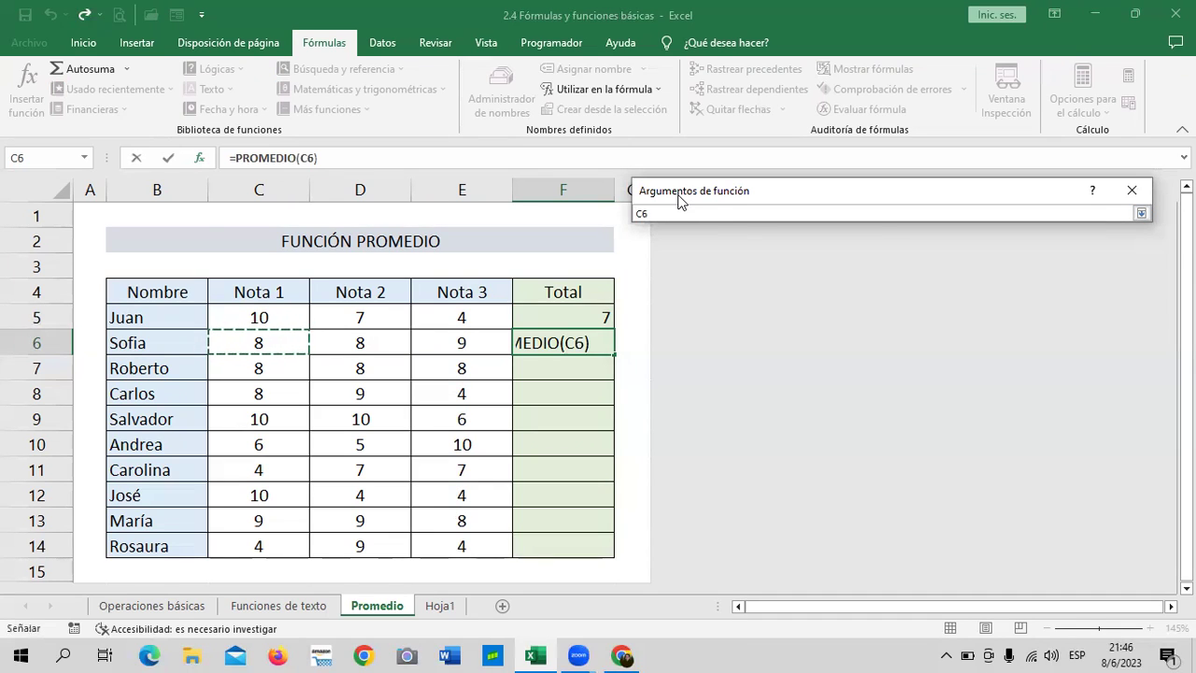
left_click(1141, 215)
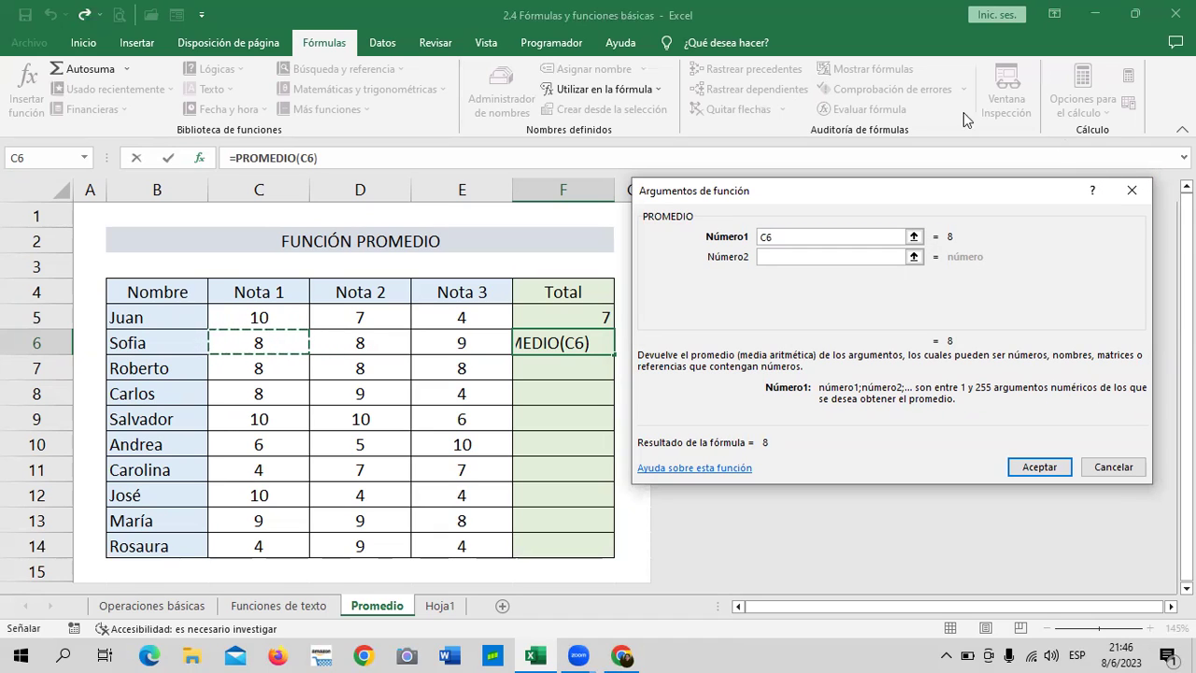
Add D6 and E6 as Número2 and Número3 and confirm, so F6 shows 8.3333333
left_click(914, 257)
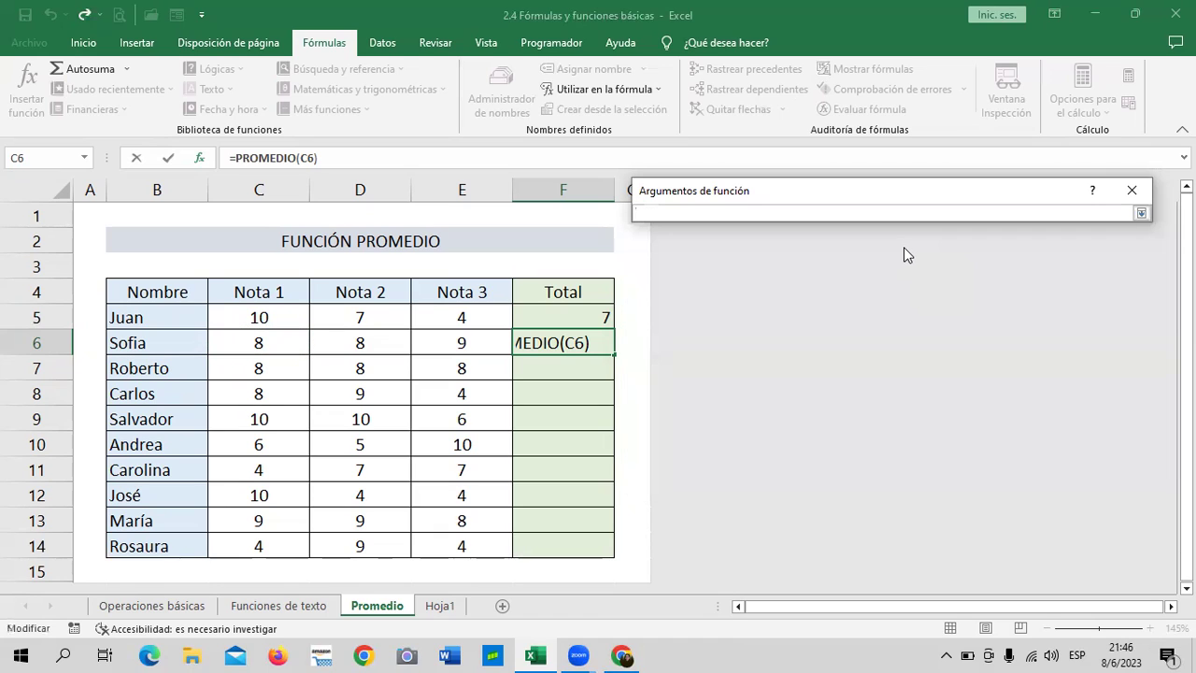
left_click(336, 338)
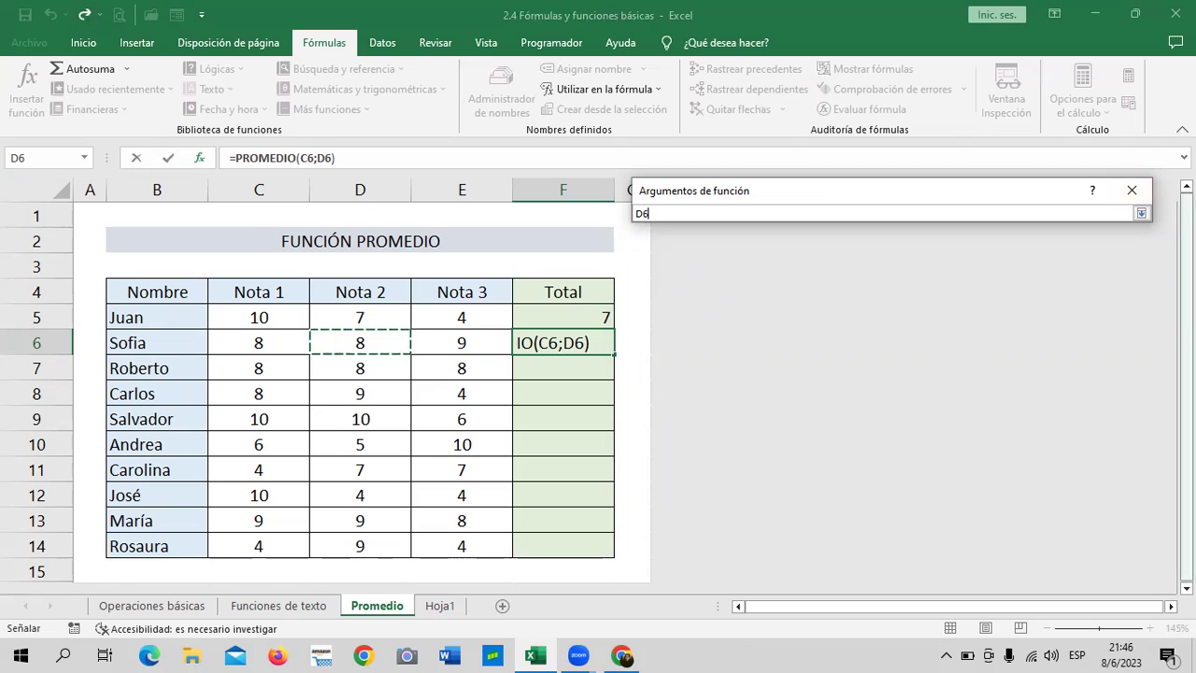
left_click(1140, 214)
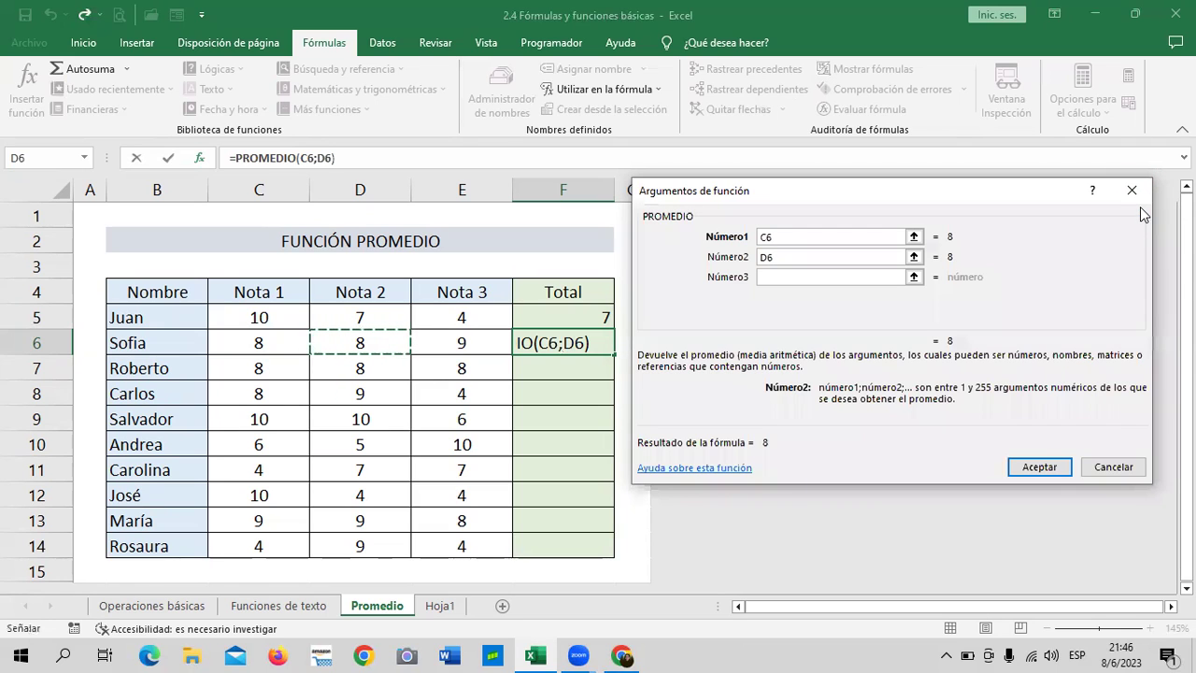
left_click(914, 277)
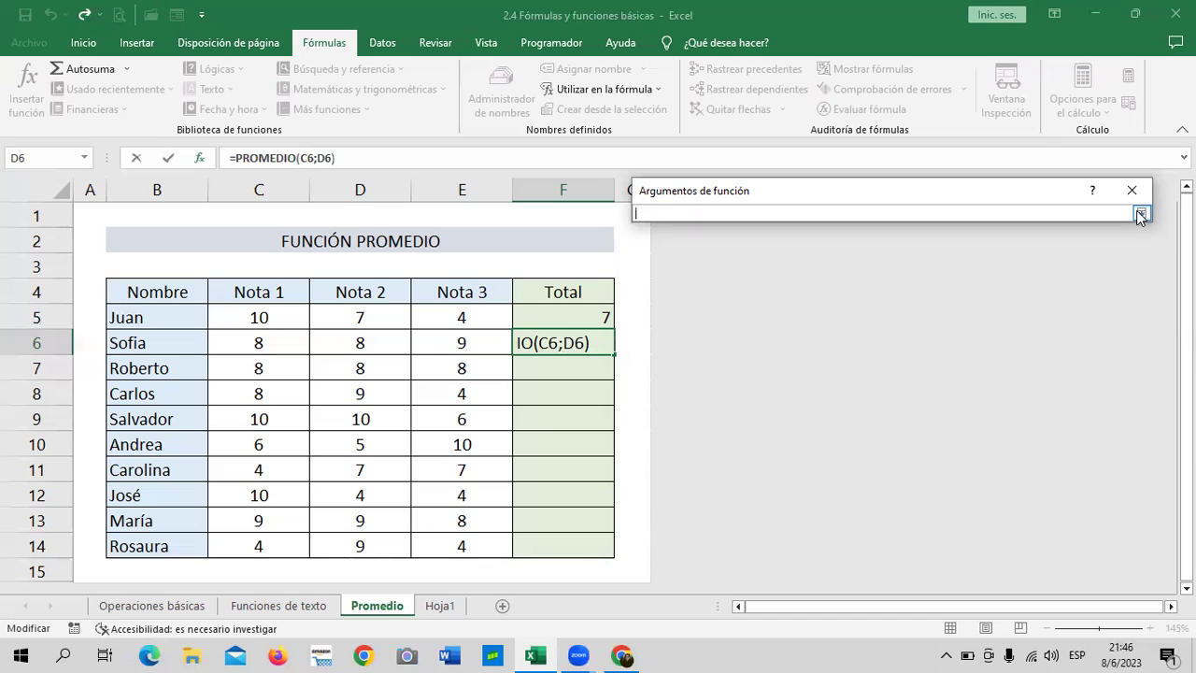
left_click(458, 341)
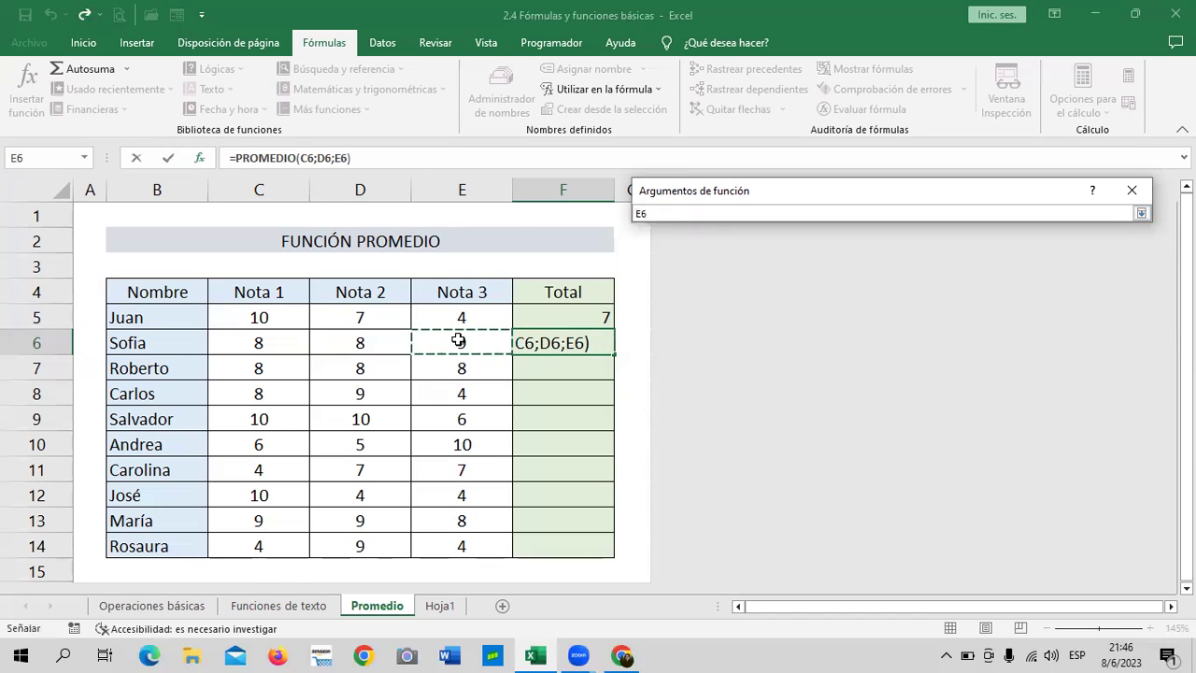
left_click(1143, 213)
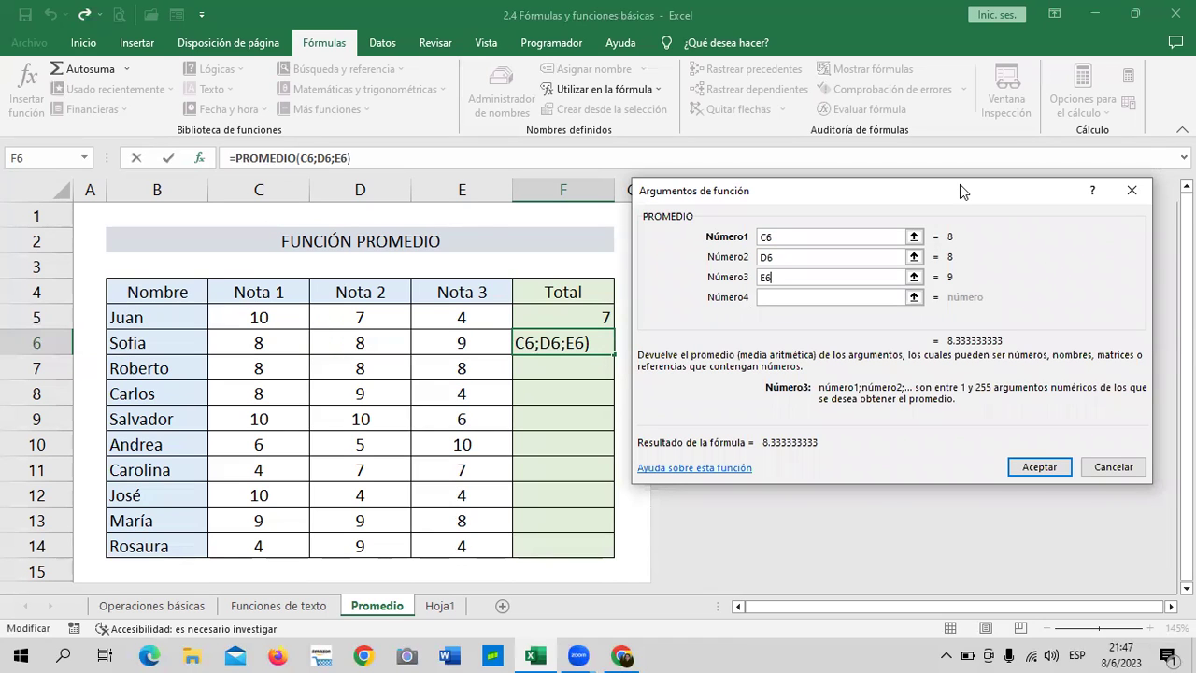
left_click_drag(960, 184, 974, 180)
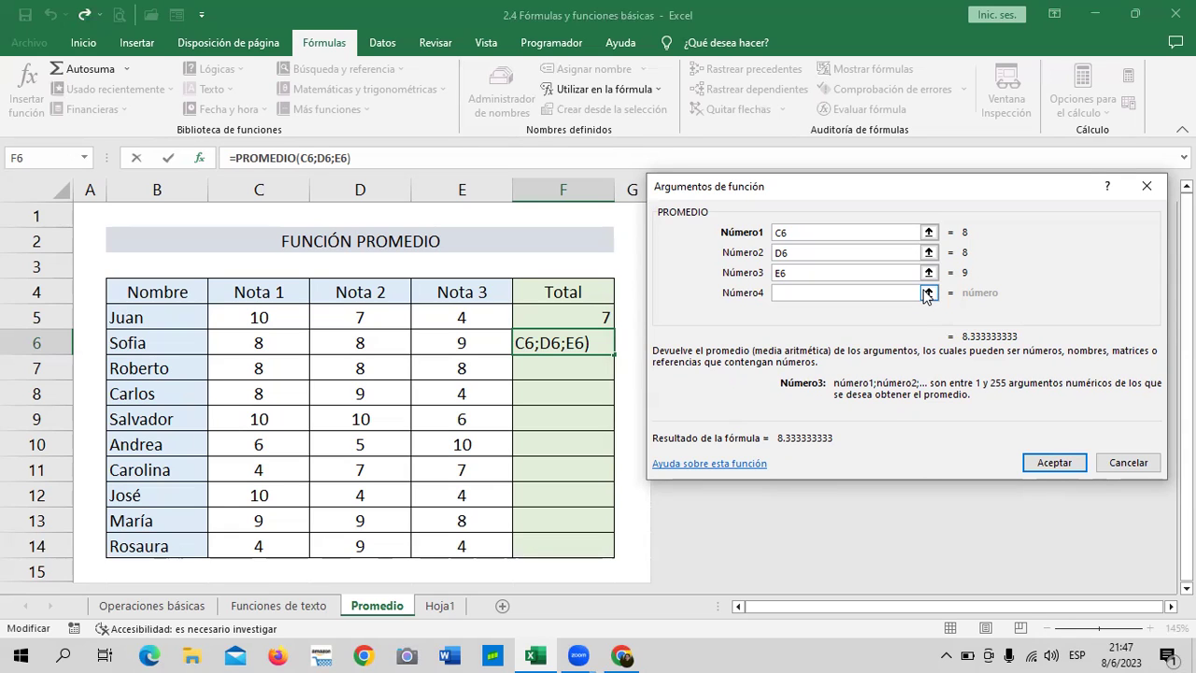
left_click(1037, 462)
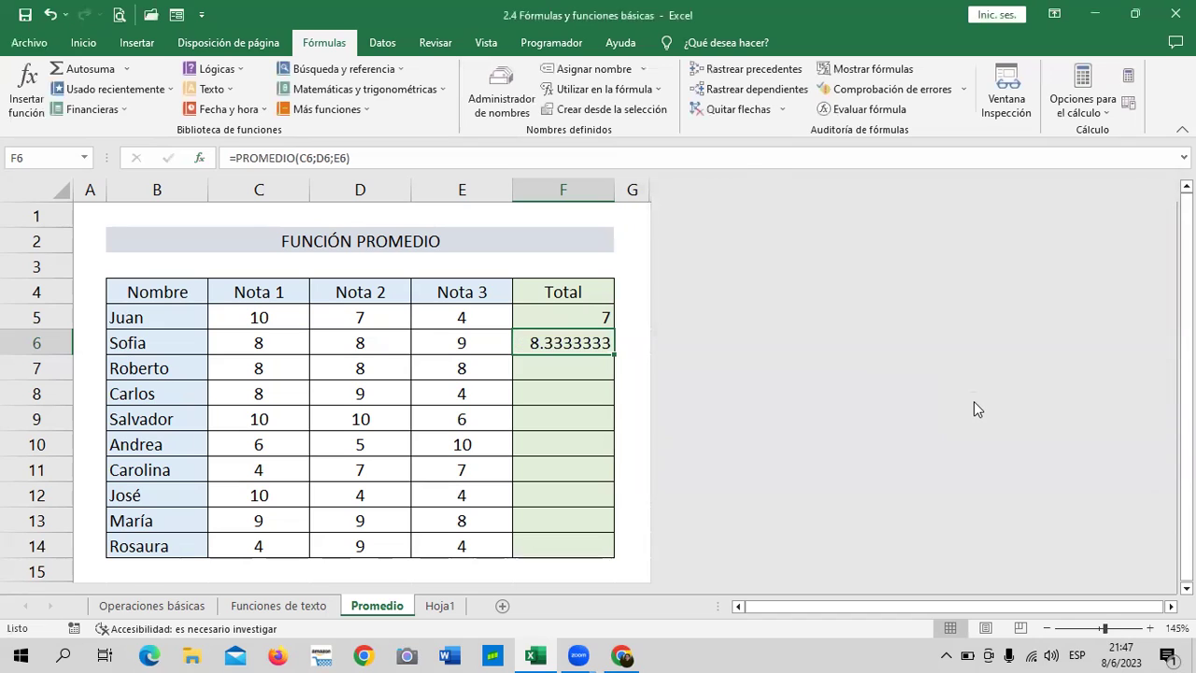
On the Inicio tab, reduce the decimal places shown in F6
left_click(552, 448)
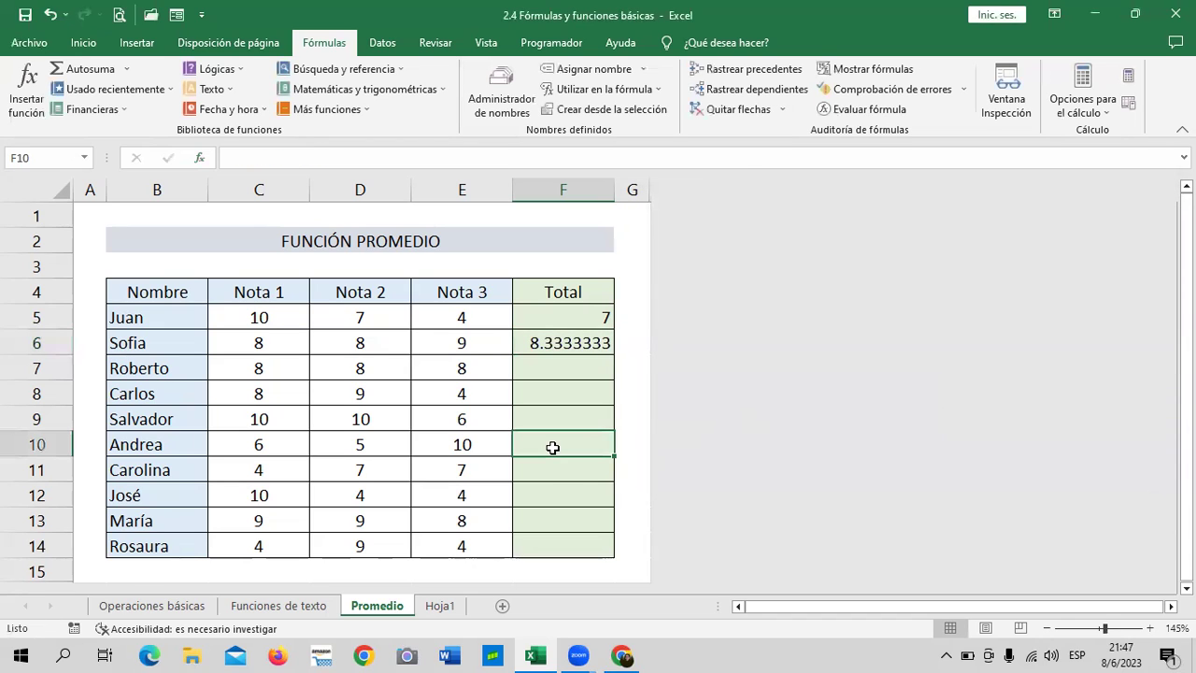
left_click(556, 344)
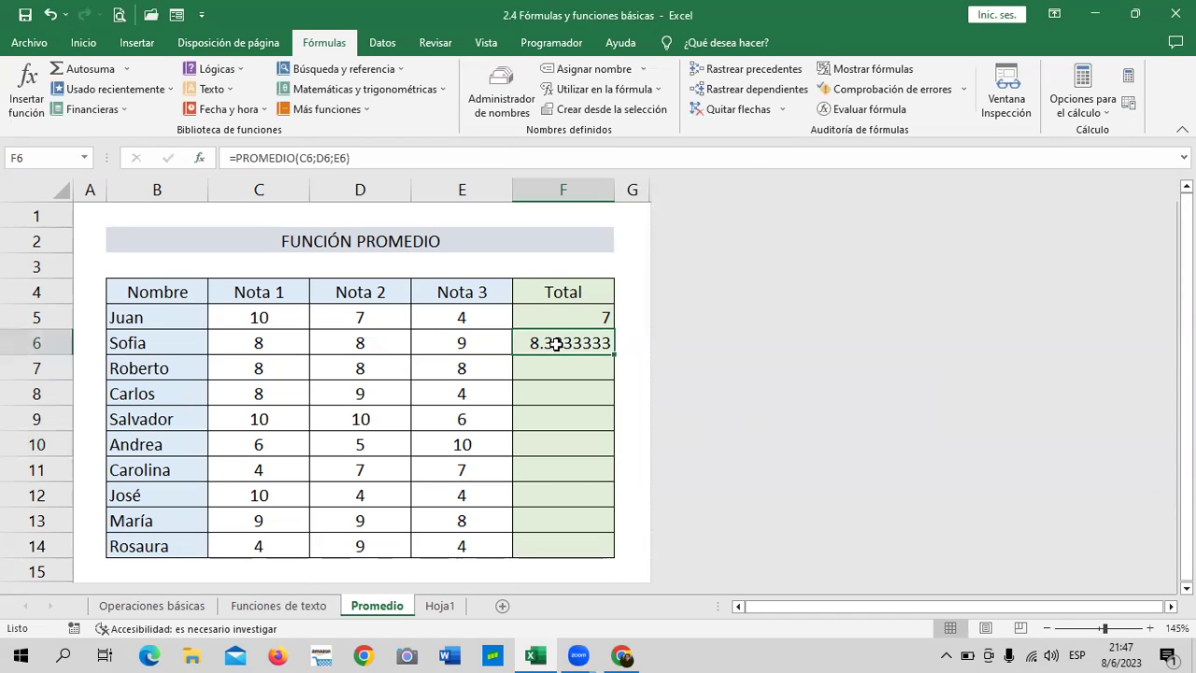
left_click(84, 43)
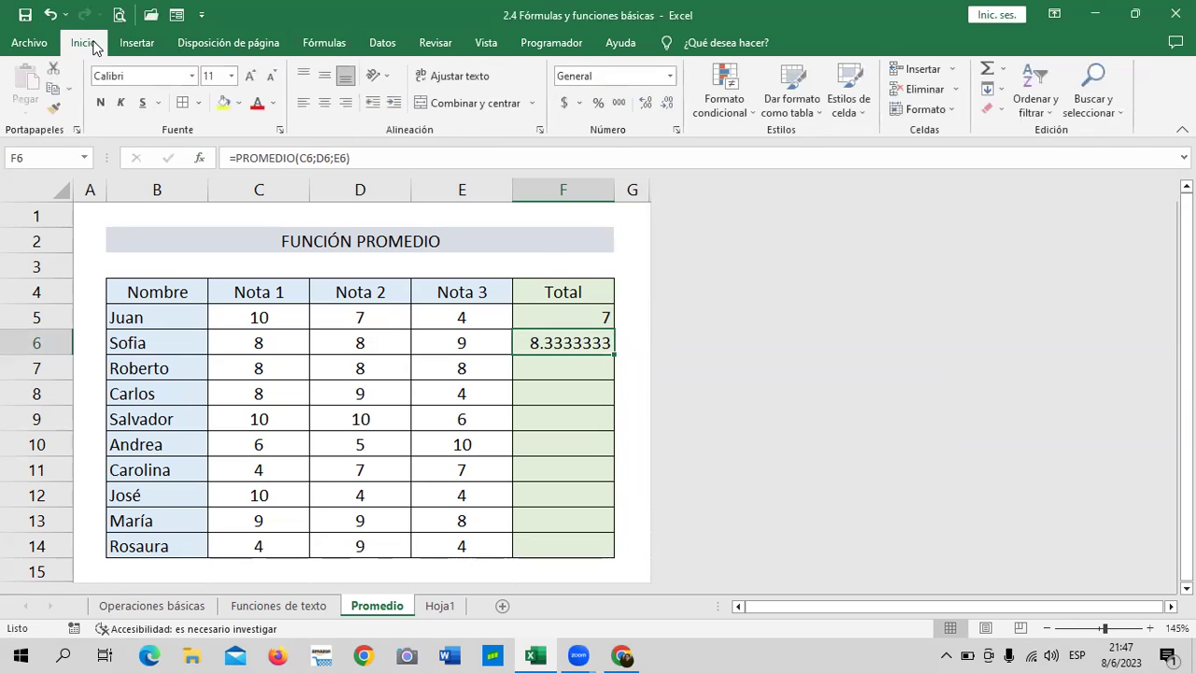
left_click(669, 109)
left_click(669, 108)
left_click(669, 108)
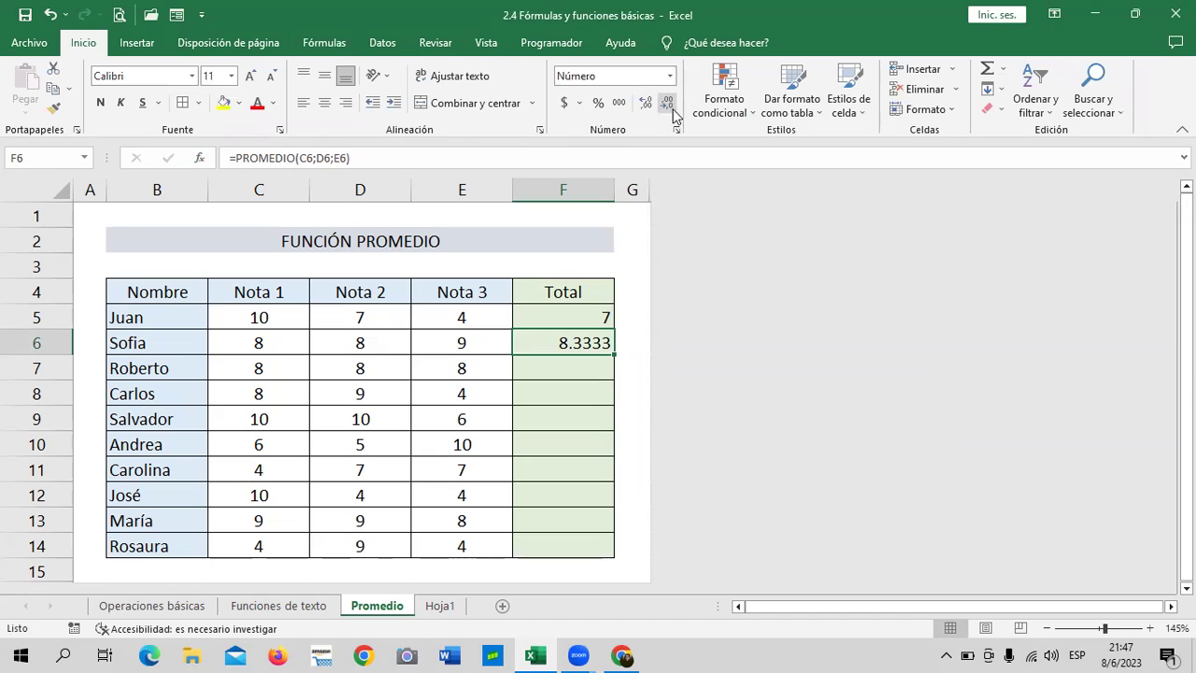
left_click(668, 107)
left_click(667, 107)
left_click(668, 108)
left_click(667, 108)
Select the Total cells F5:F14, check the number format list, and recommit F5's formula
left_click_drag(550, 310, 564, 543)
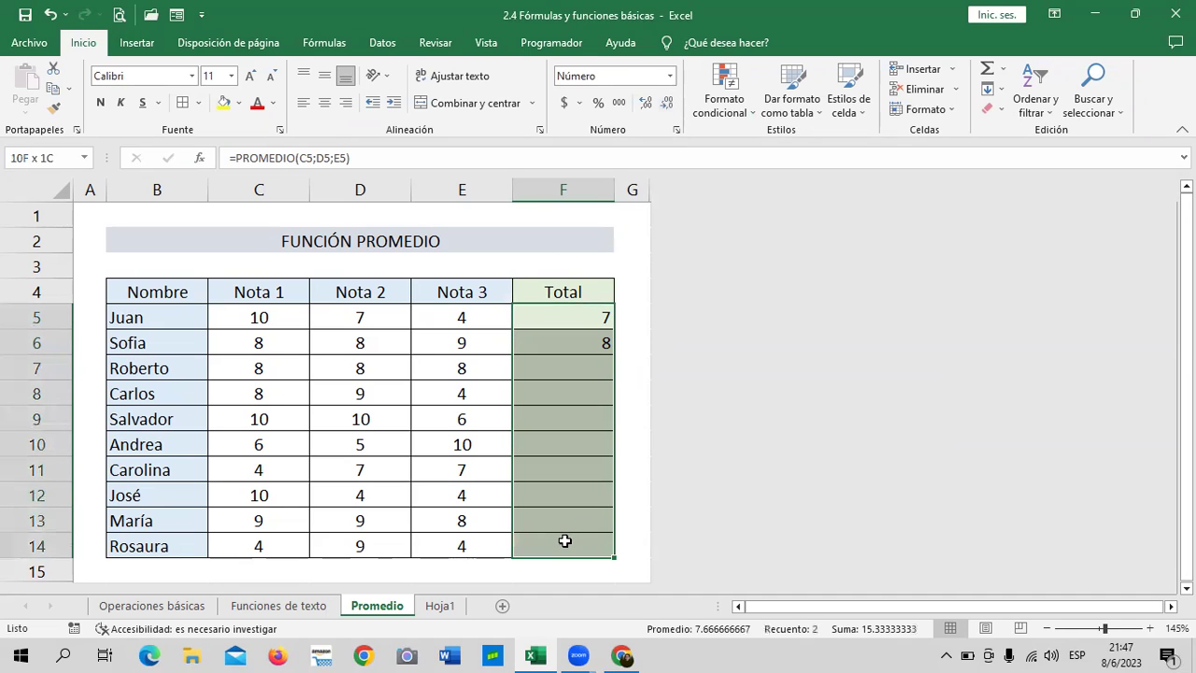
left_click(671, 78)
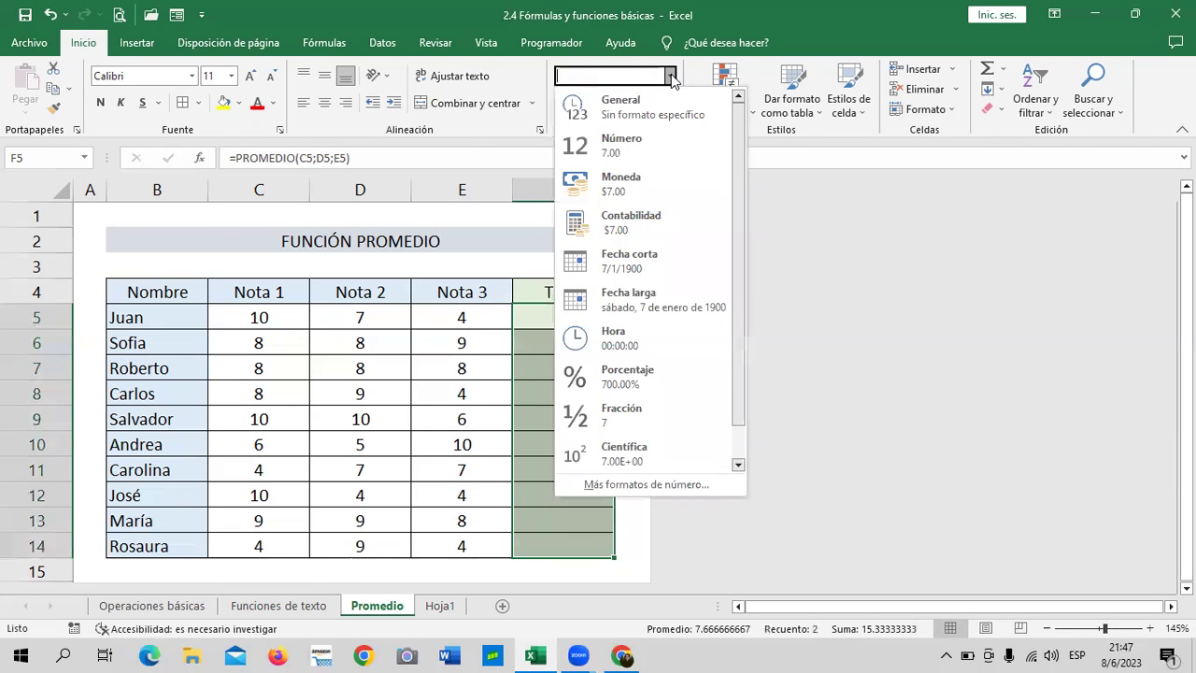
left_click(539, 321)
double_click(539, 320)
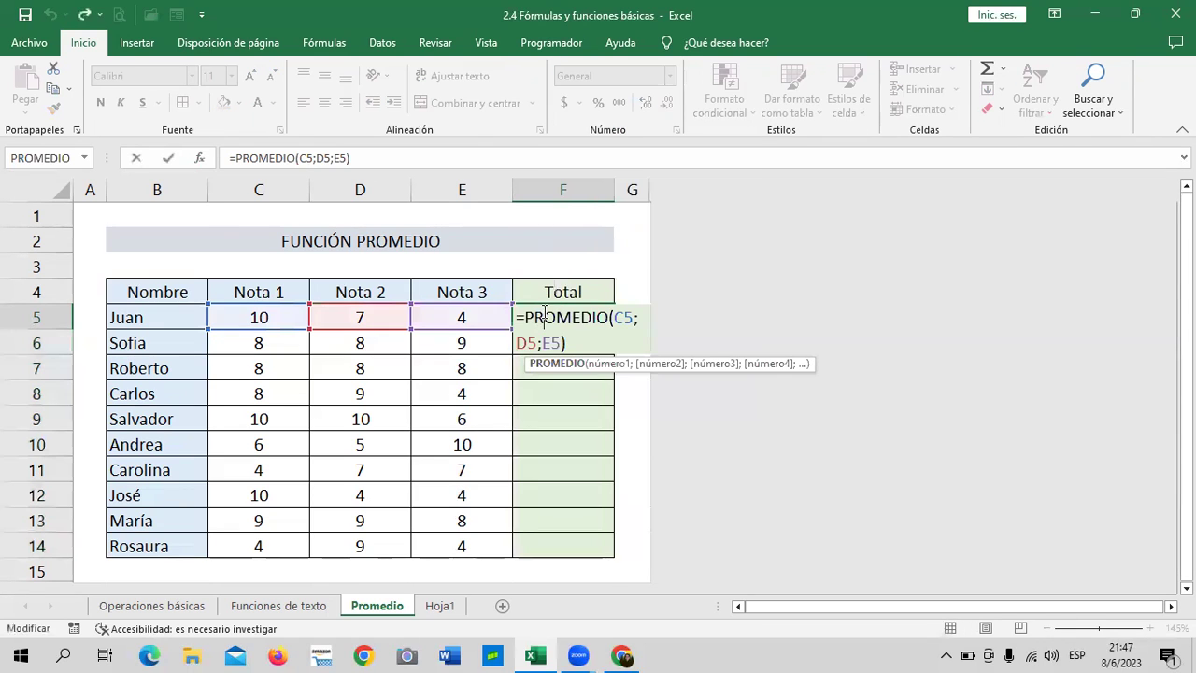
key("Return")
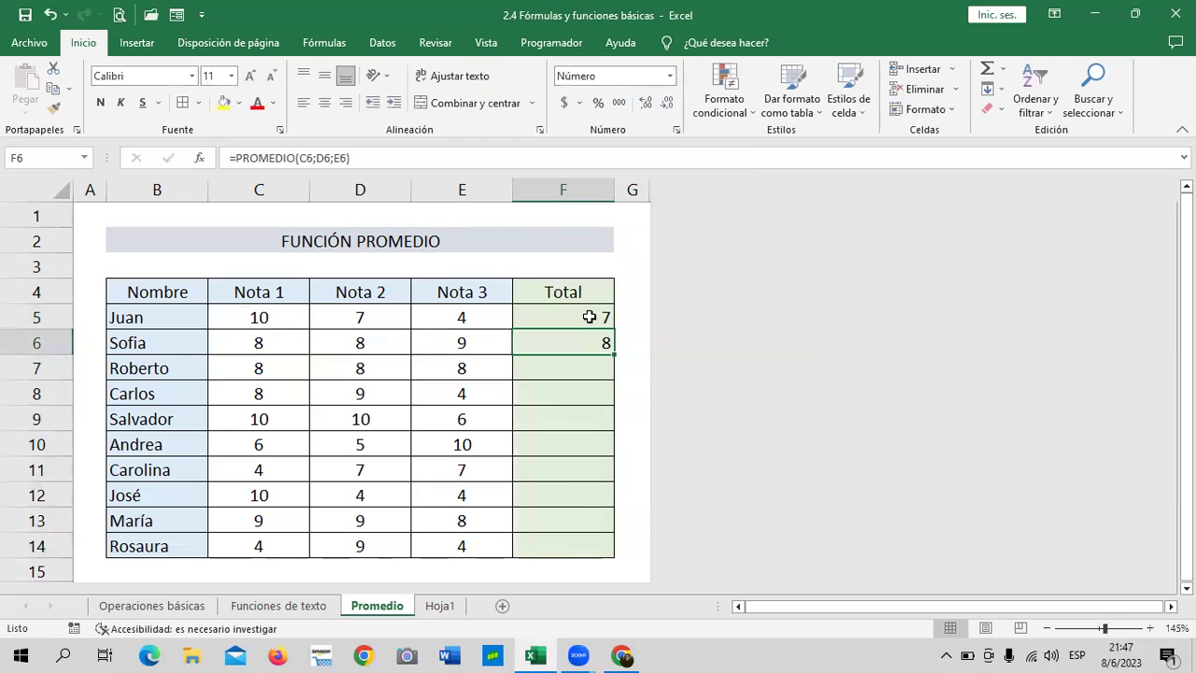
Give F5:F14 one decimal place so Juan shows 7.0 and Sofia 8.3, then select F7
left_click_drag(591, 315, 574, 546)
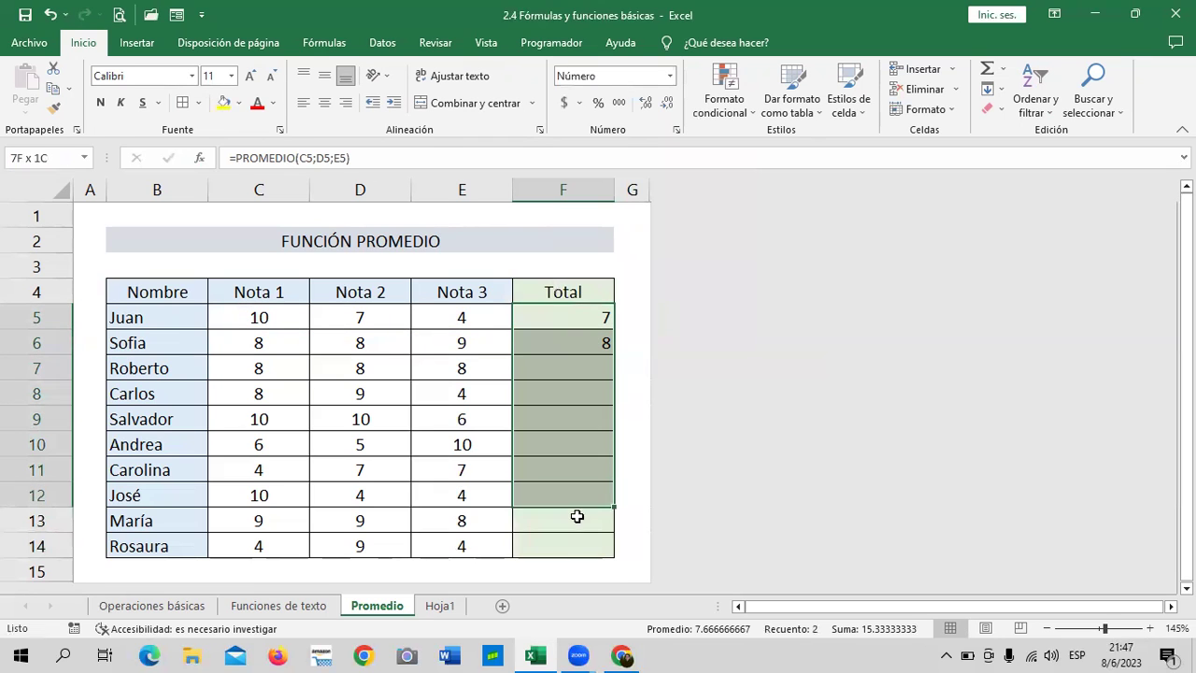
left_click(651, 110)
left_click(667, 105)
left_click(667, 105)
left_click(667, 106)
left_click(667, 106)
left_click(667, 105)
left_click(667, 106)
left_click(667, 106)
left_click(566, 423)
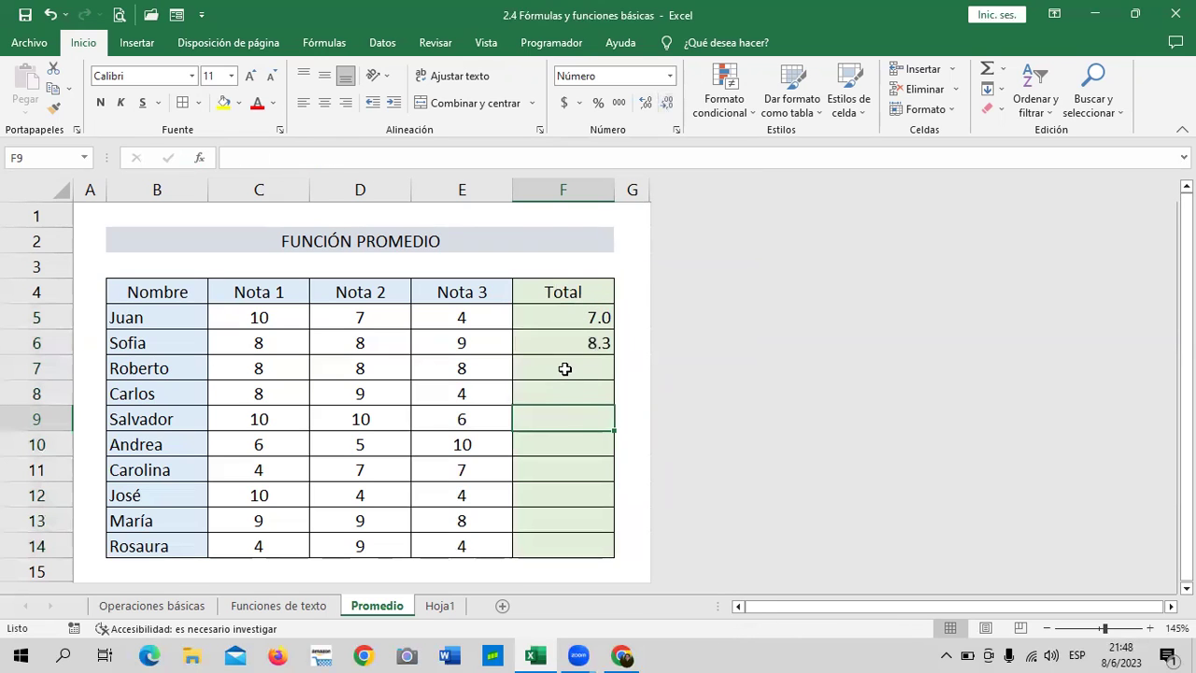
left_click(564, 365)
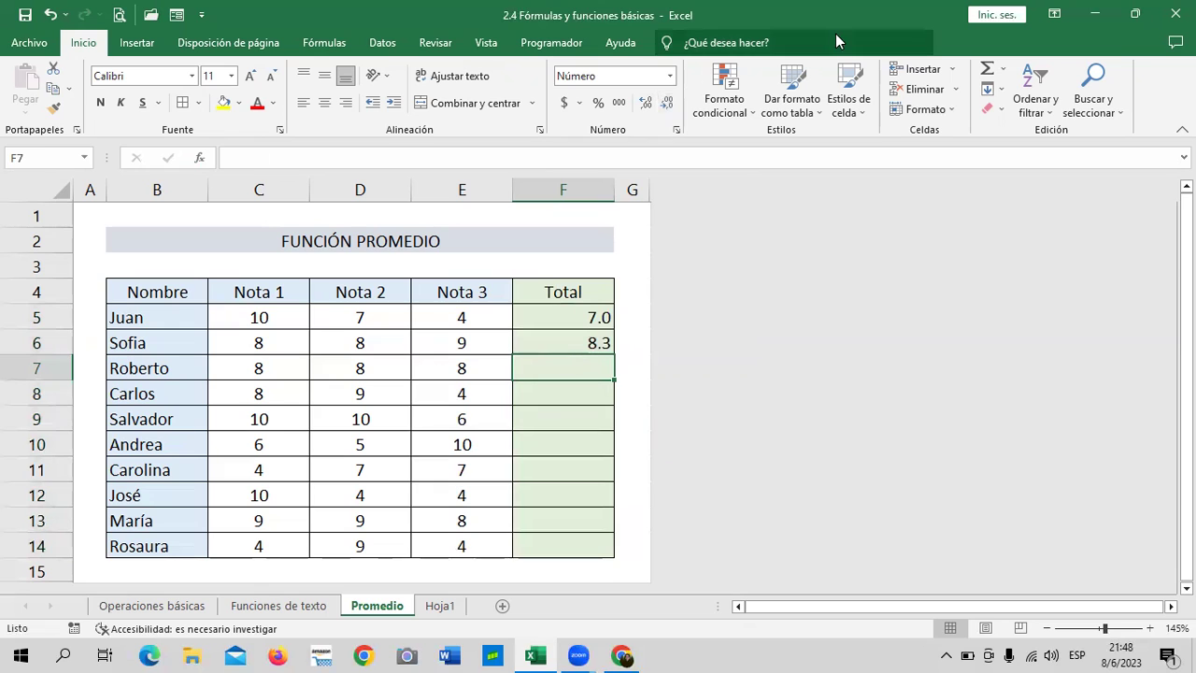
Insert PROMEDIO in F7 with arguments C7, D7 and E7, giving Roberto's average of 8.0
left_click(311, 44)
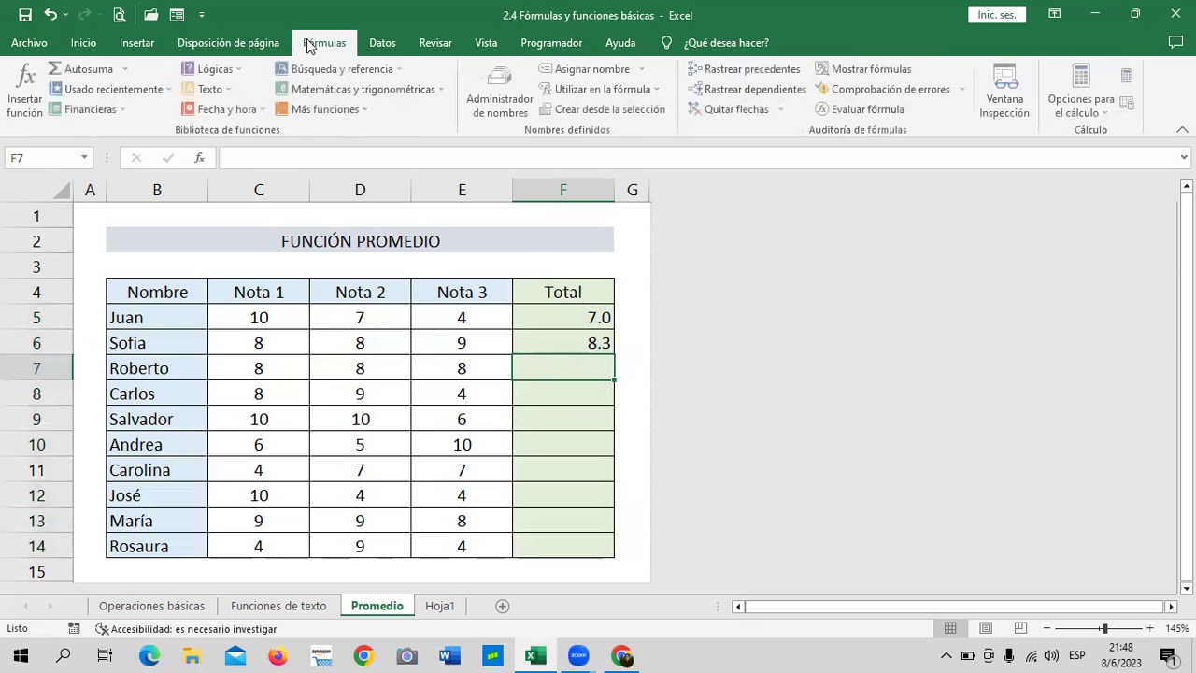
left_click(172, 90)
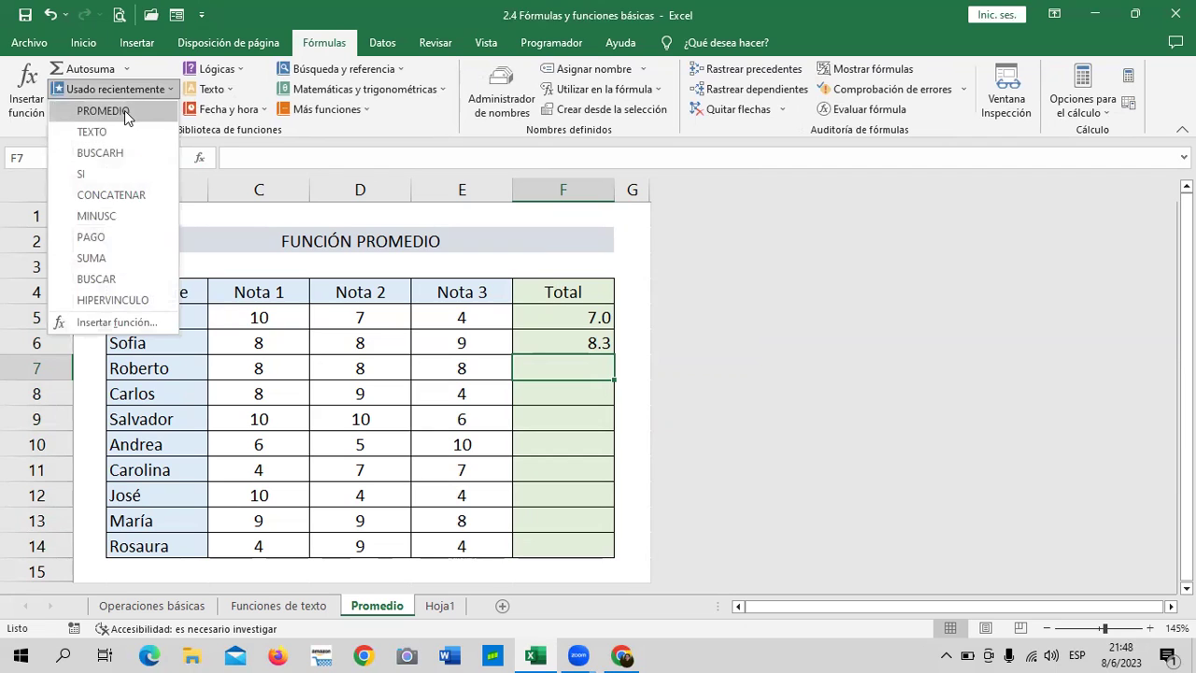
left_click(125, 110)
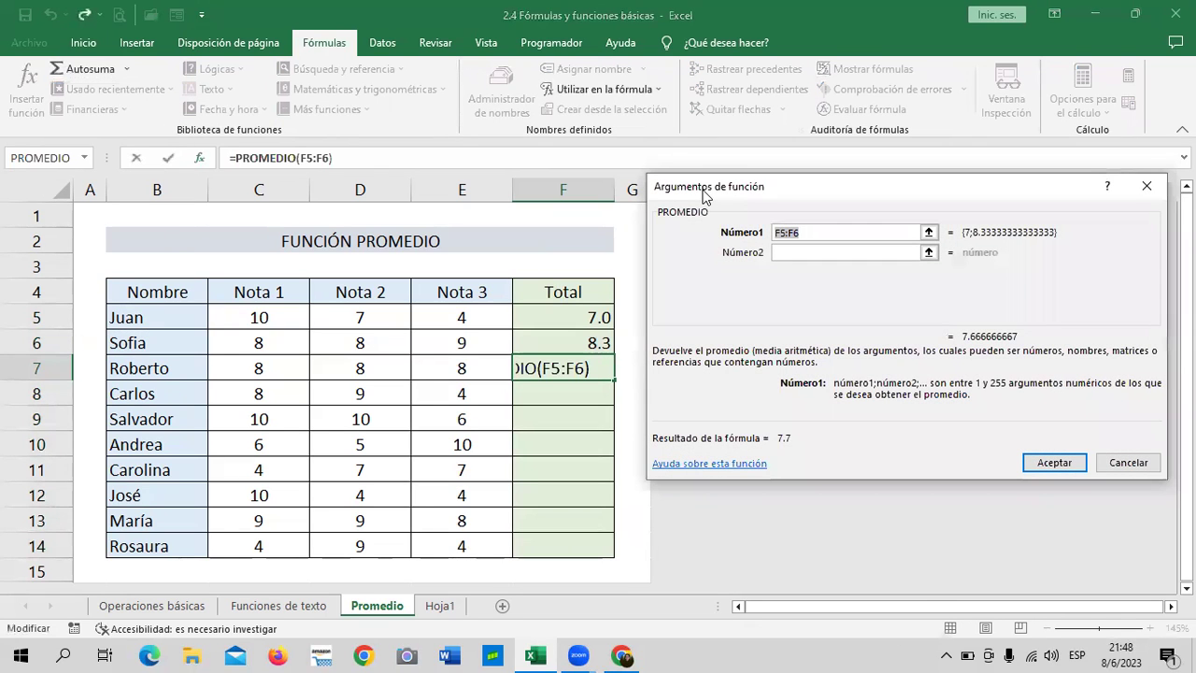
key("Delete")
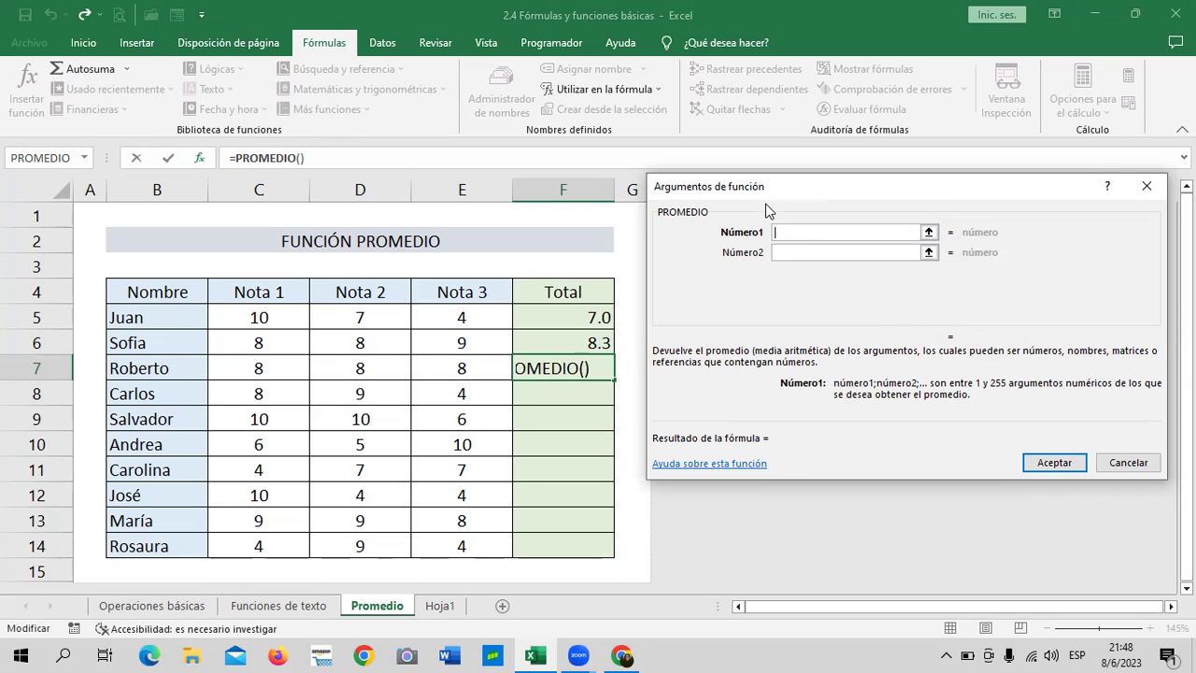
type("c7")
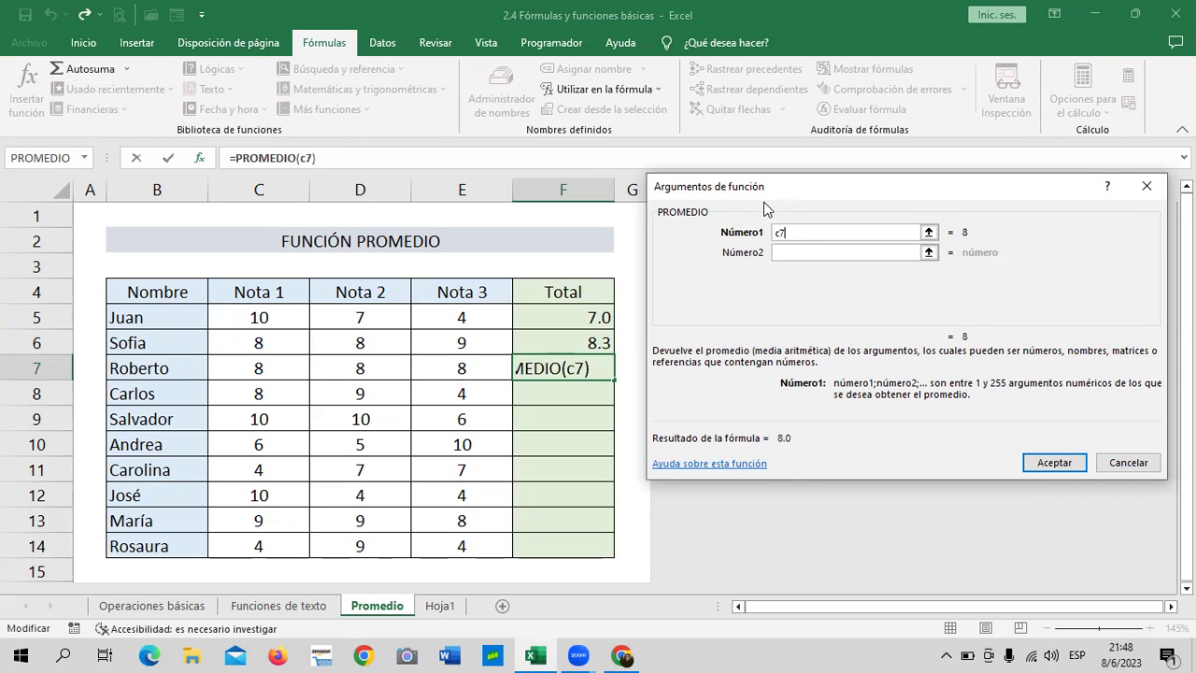
left_click(797, 250)
left_click(786, 235)
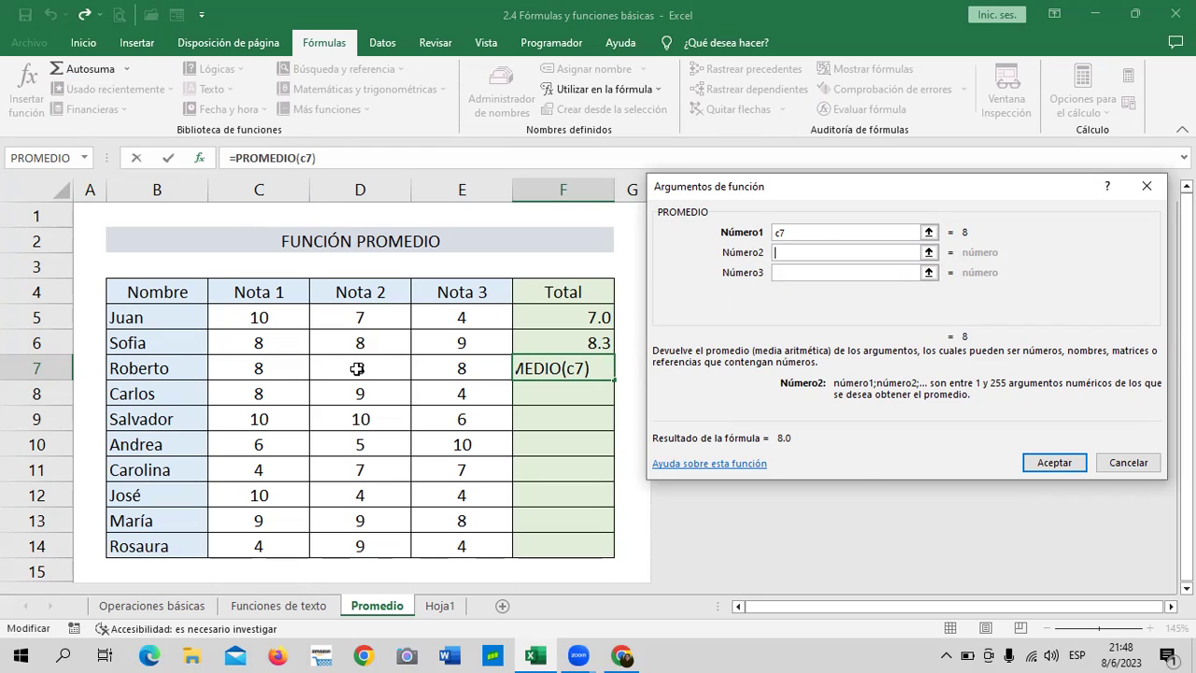
type("d")
type("7")
left_click(804, 272)
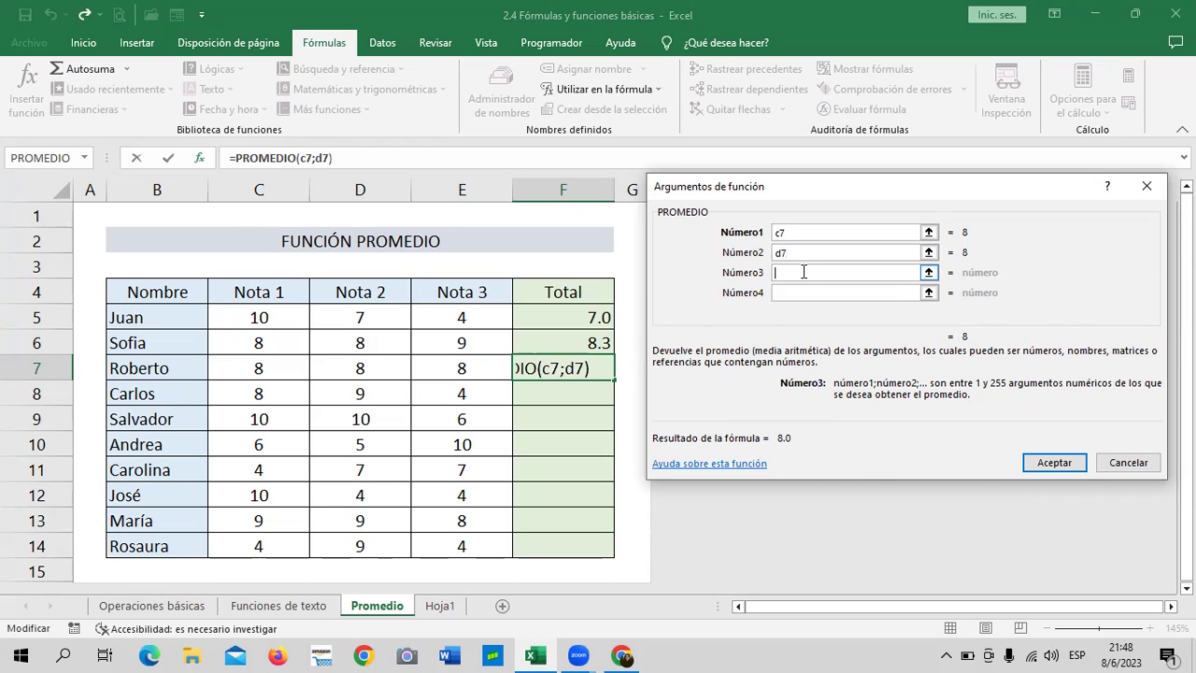
type("e7")
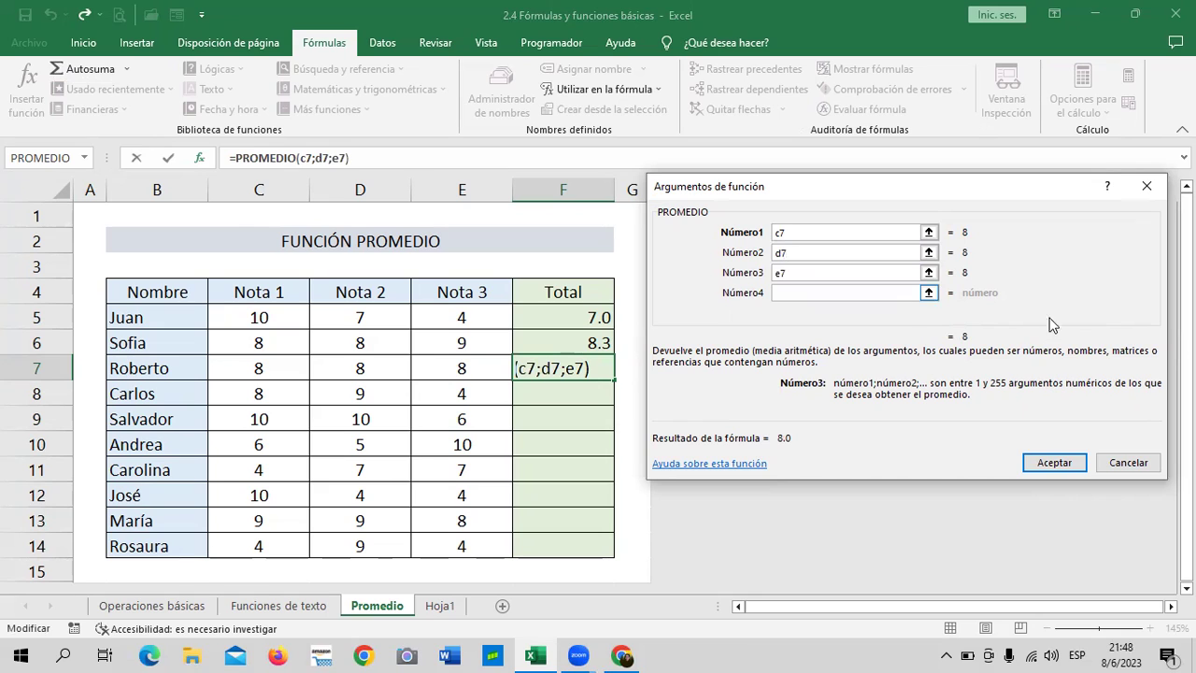
left_click(1057, 466)
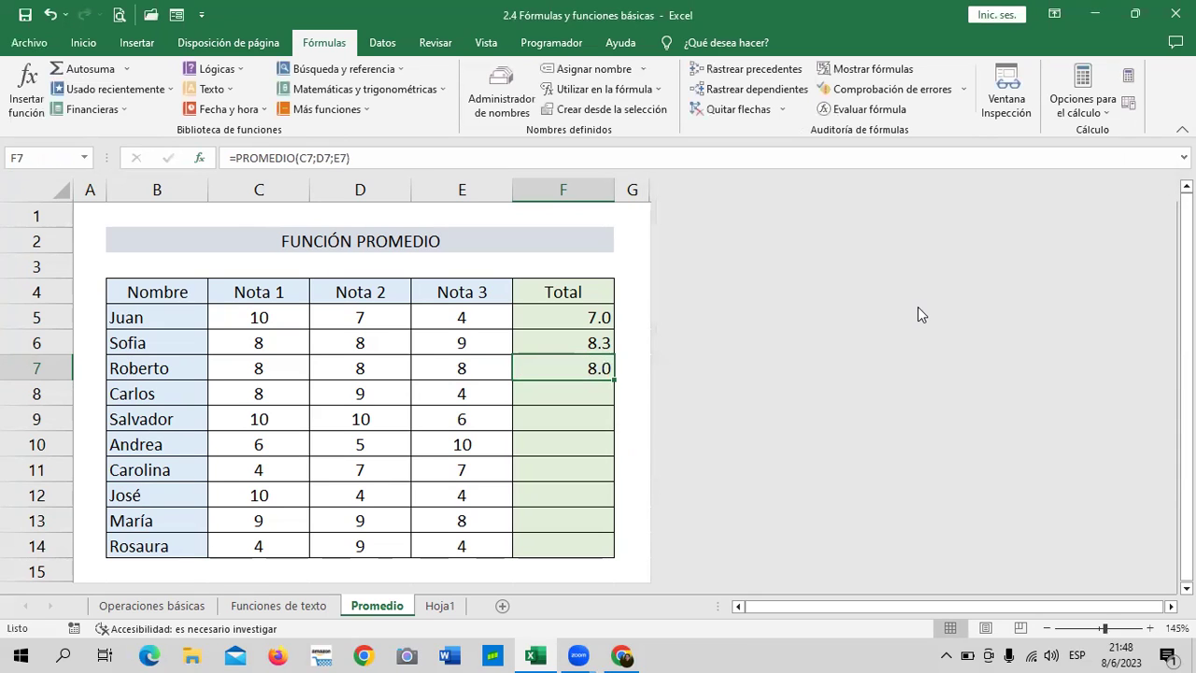
left_click(564, 458)
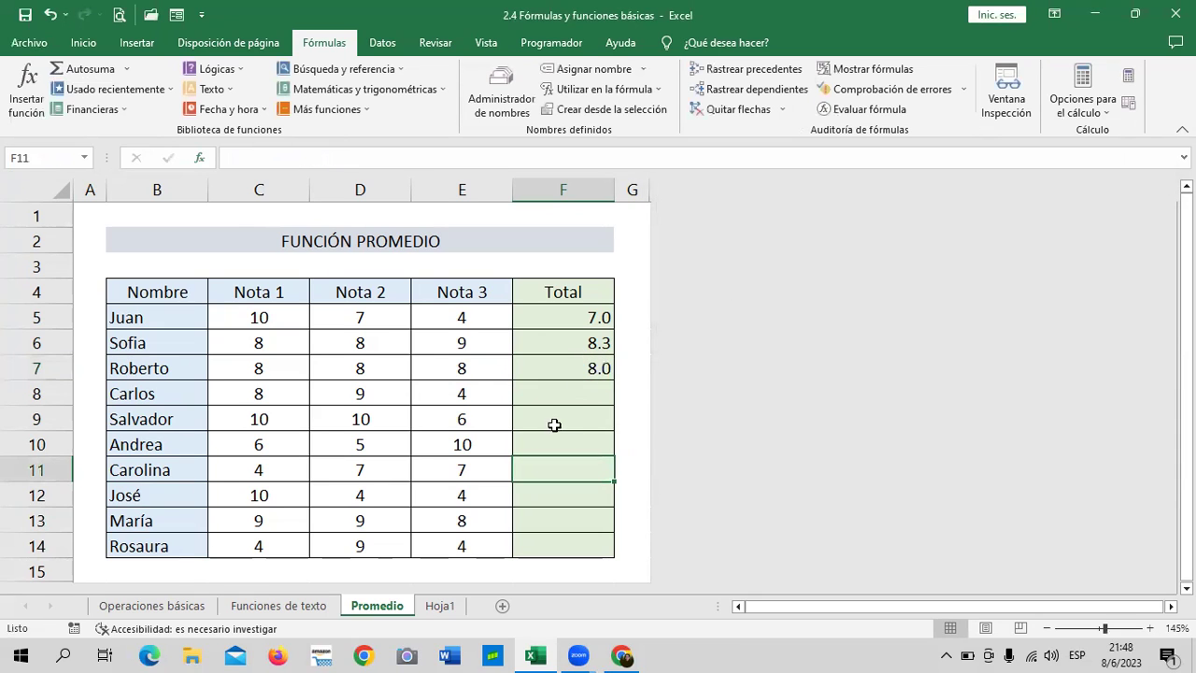
left_click(547, 312)
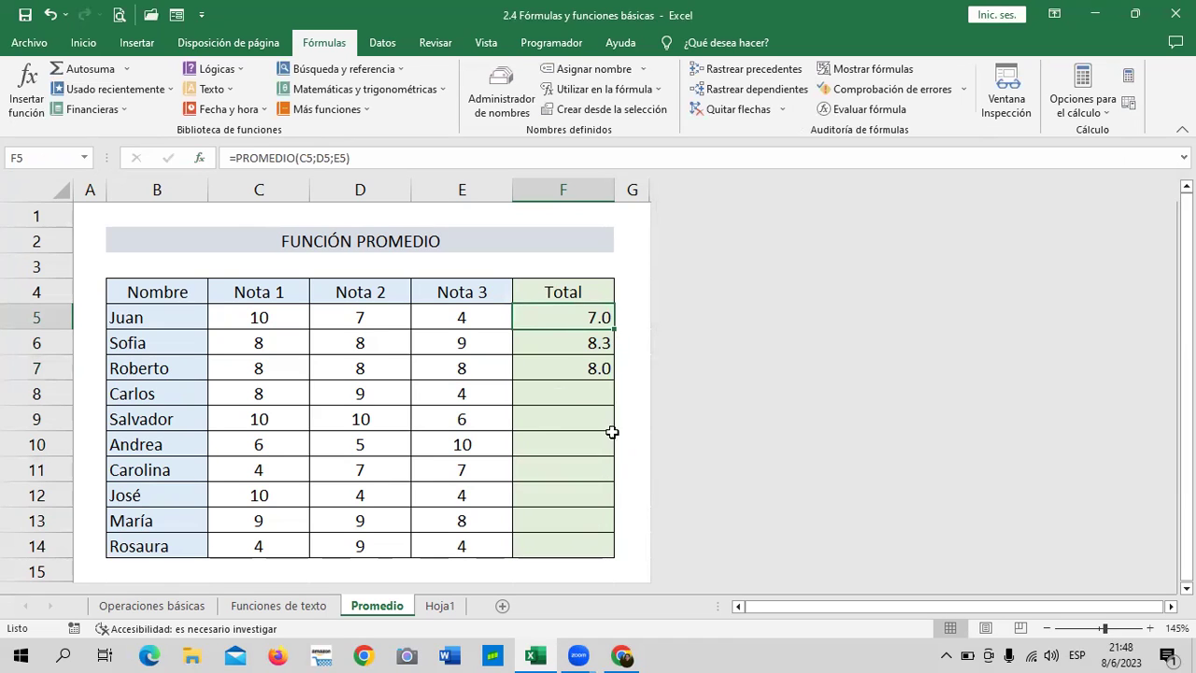
left_click(561, 344)
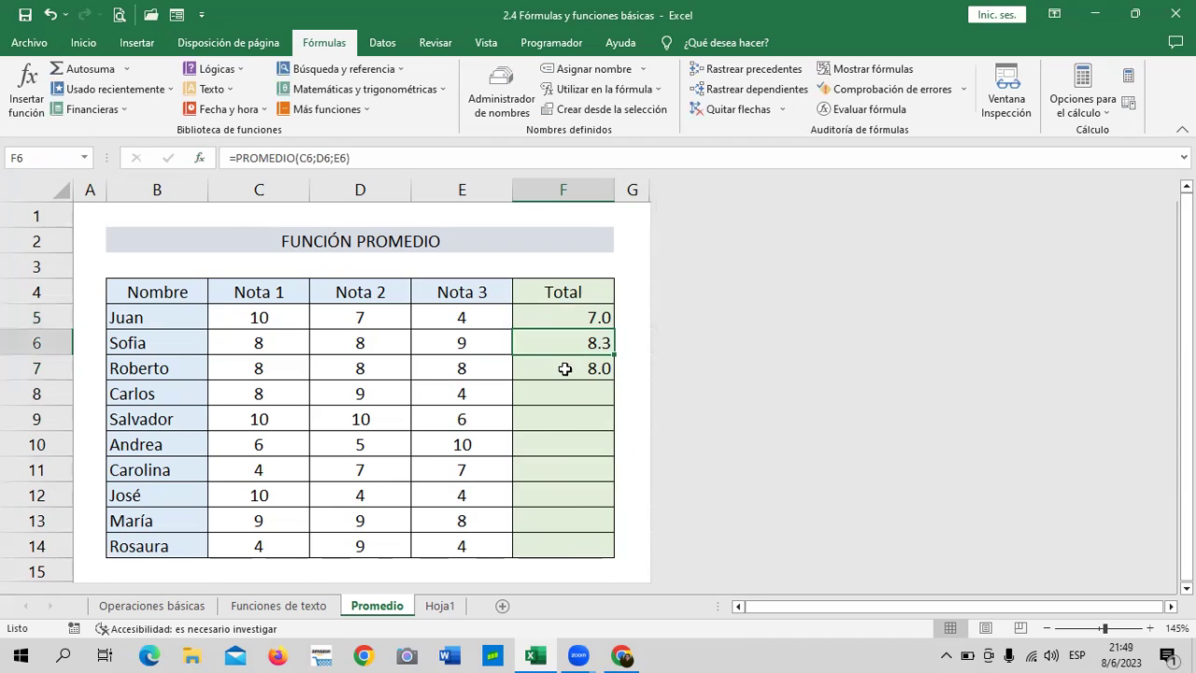
left_click(558, 366)
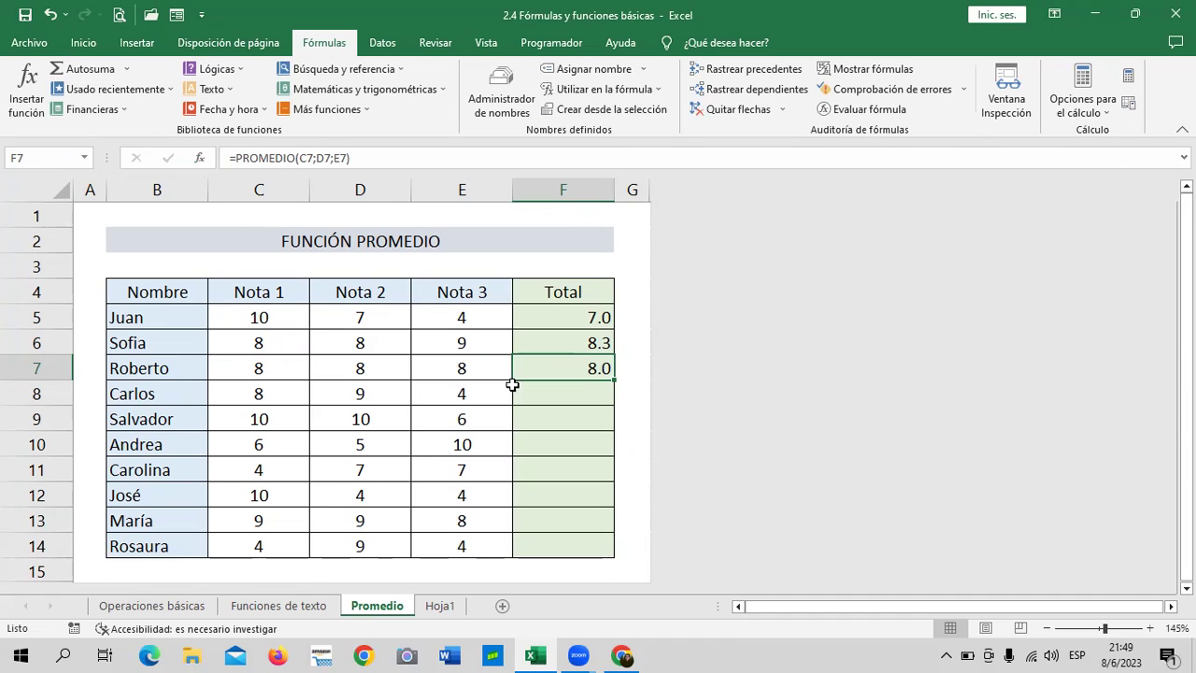
left_click(625, 412)
left_click(579, 385)
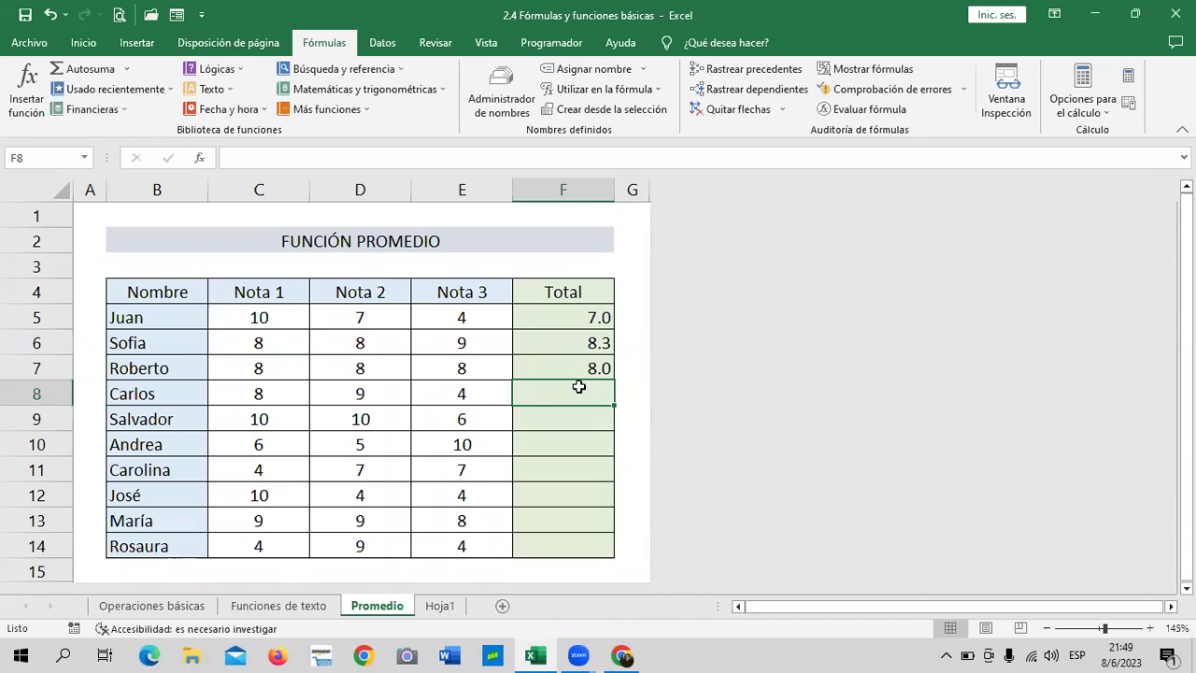
Enter =PROMEDIO(C8:E8) in F8 to average Carlos's three grades as a range
type("=")
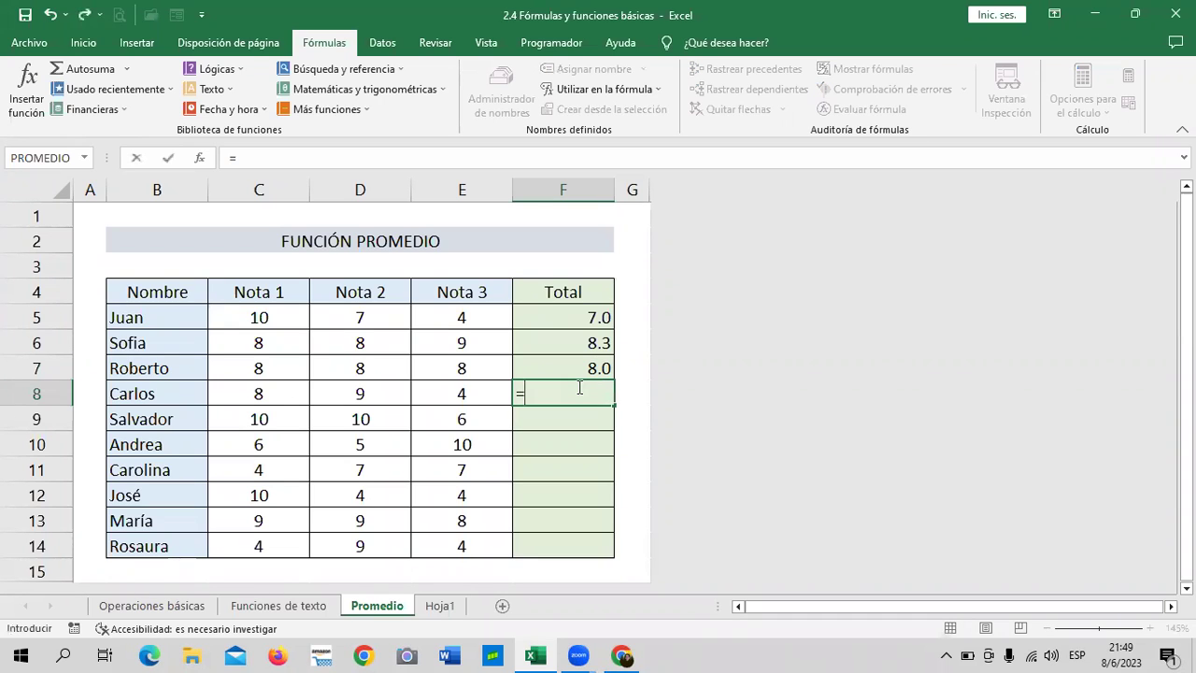
type("p")
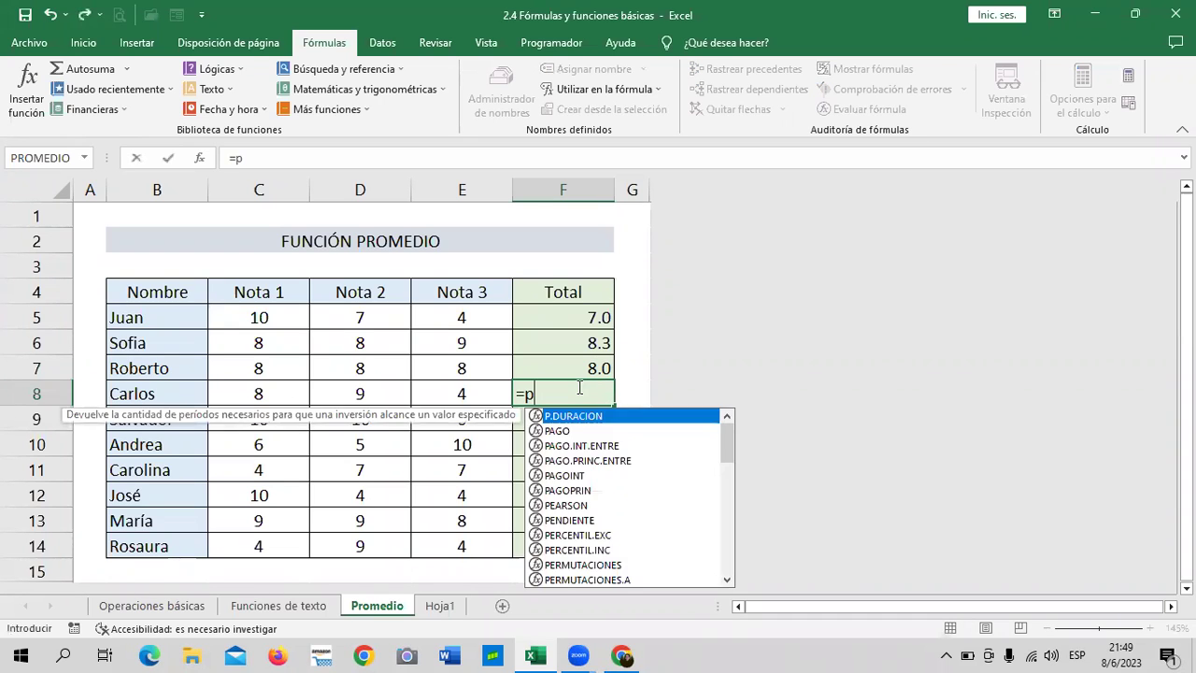
type("ro")
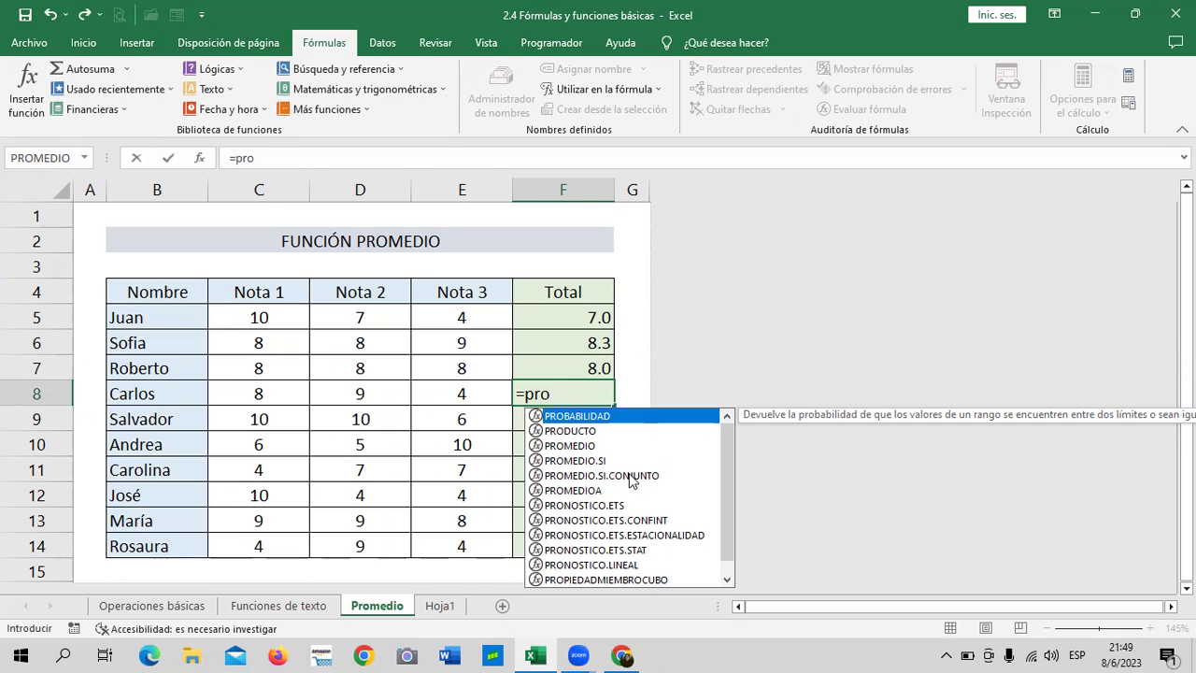
type("du")
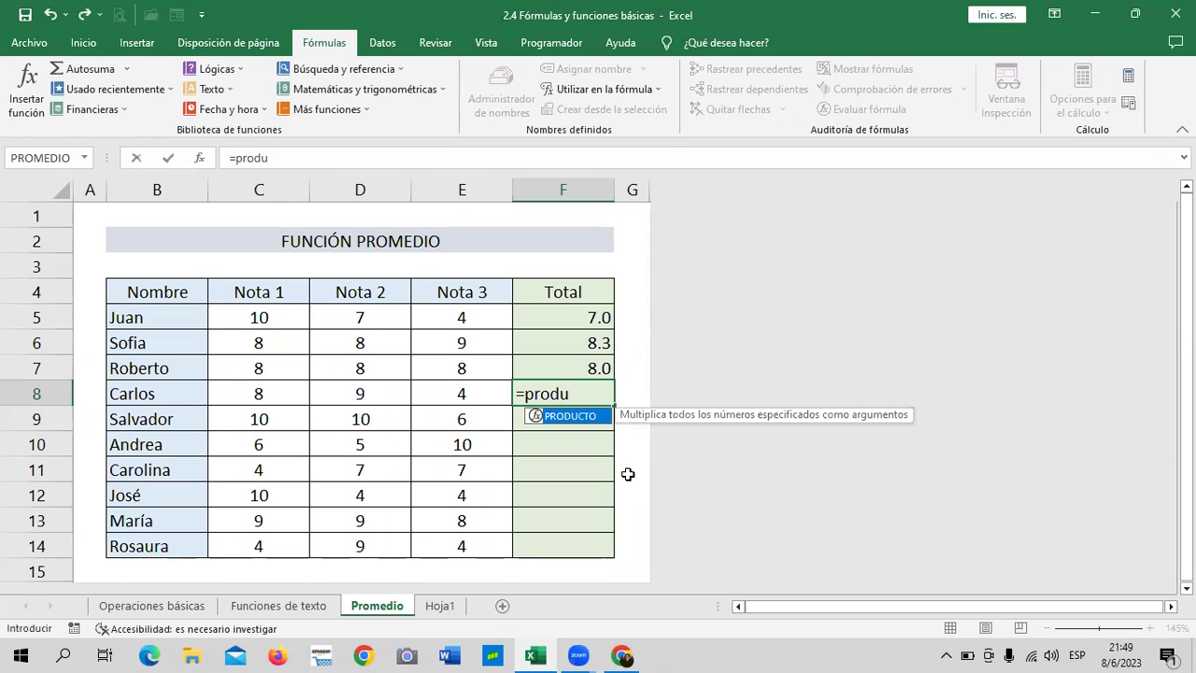
key("BackSpace")
key("BackSpace")
type("m")
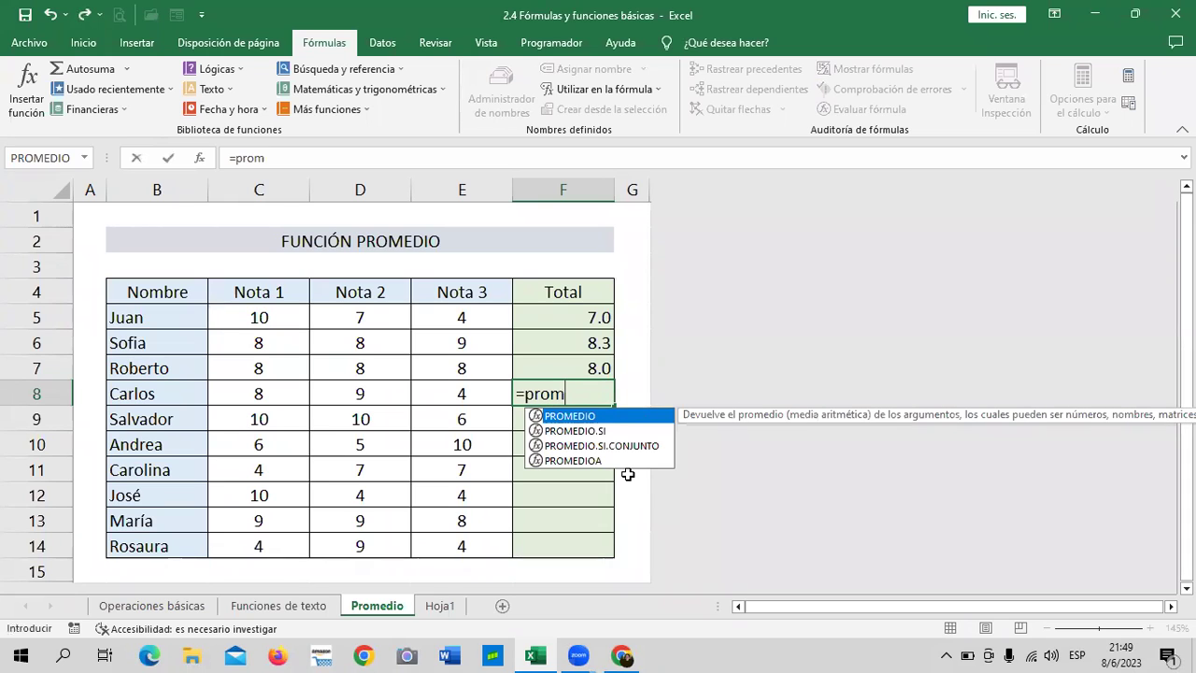
type("ed")
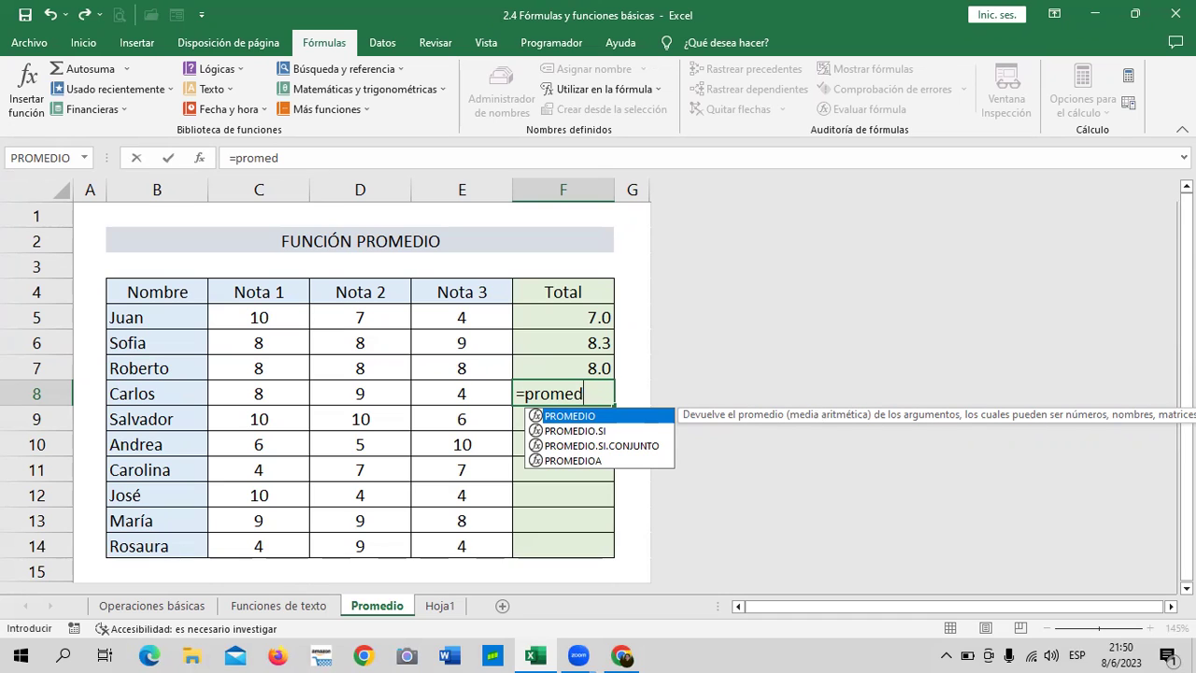
double_click(557, 413)
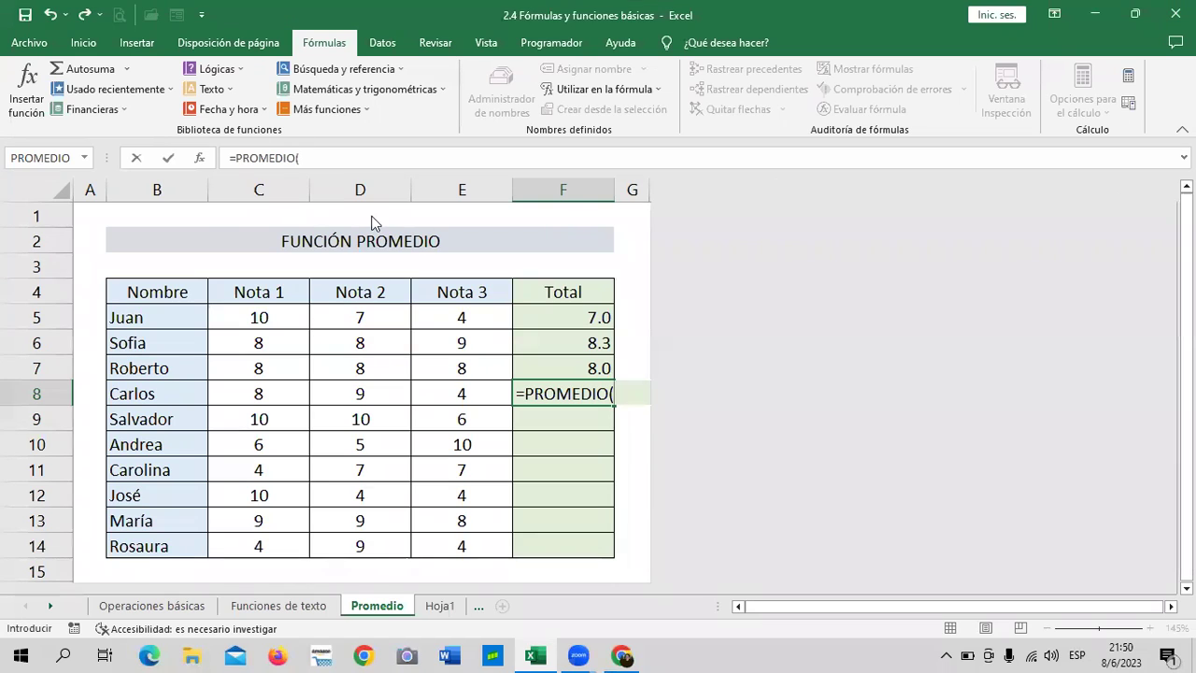
left_click(265, 393)
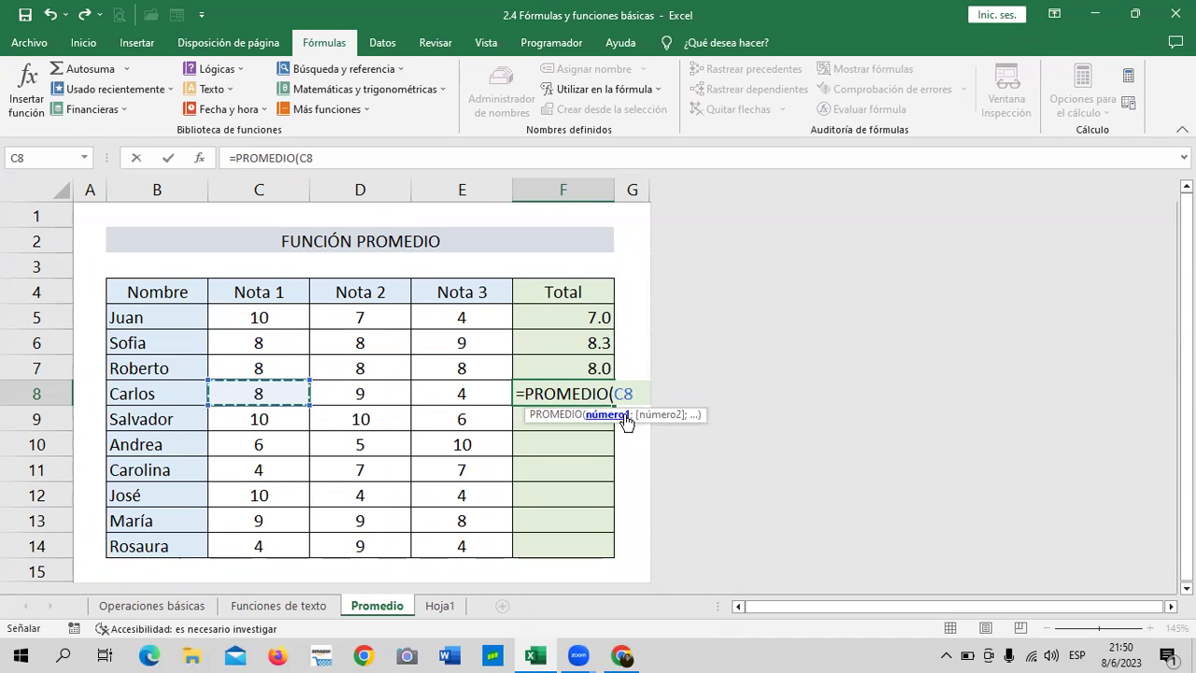
key("F8")
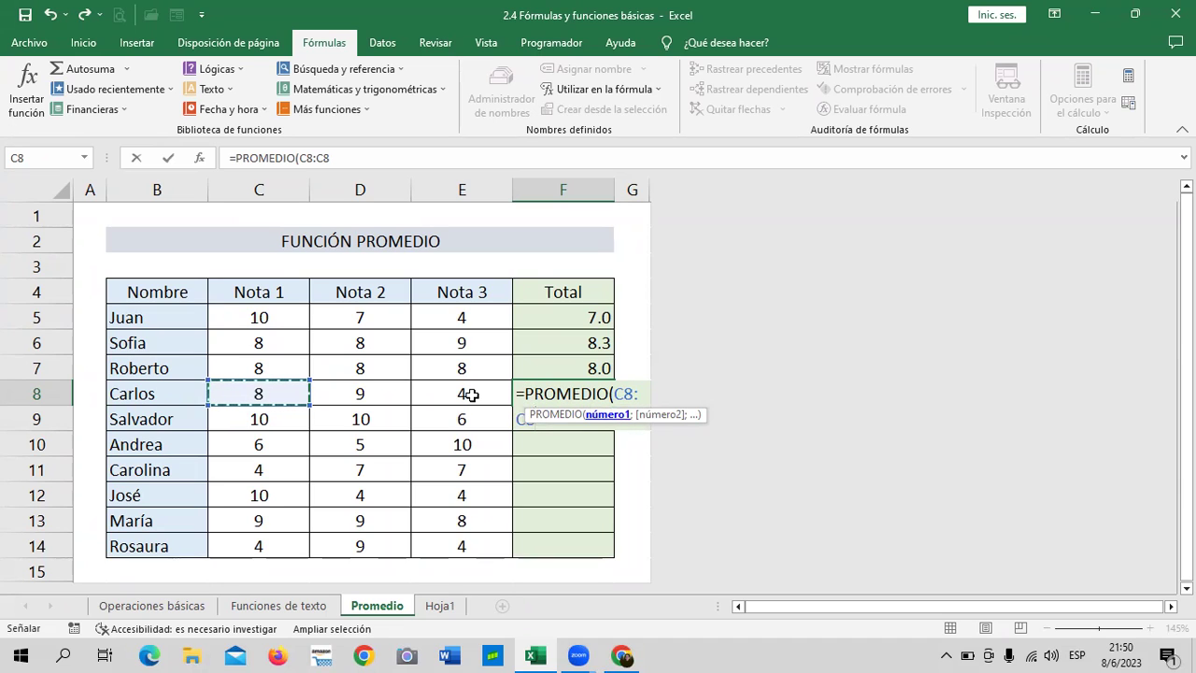
left_click(359, 158)
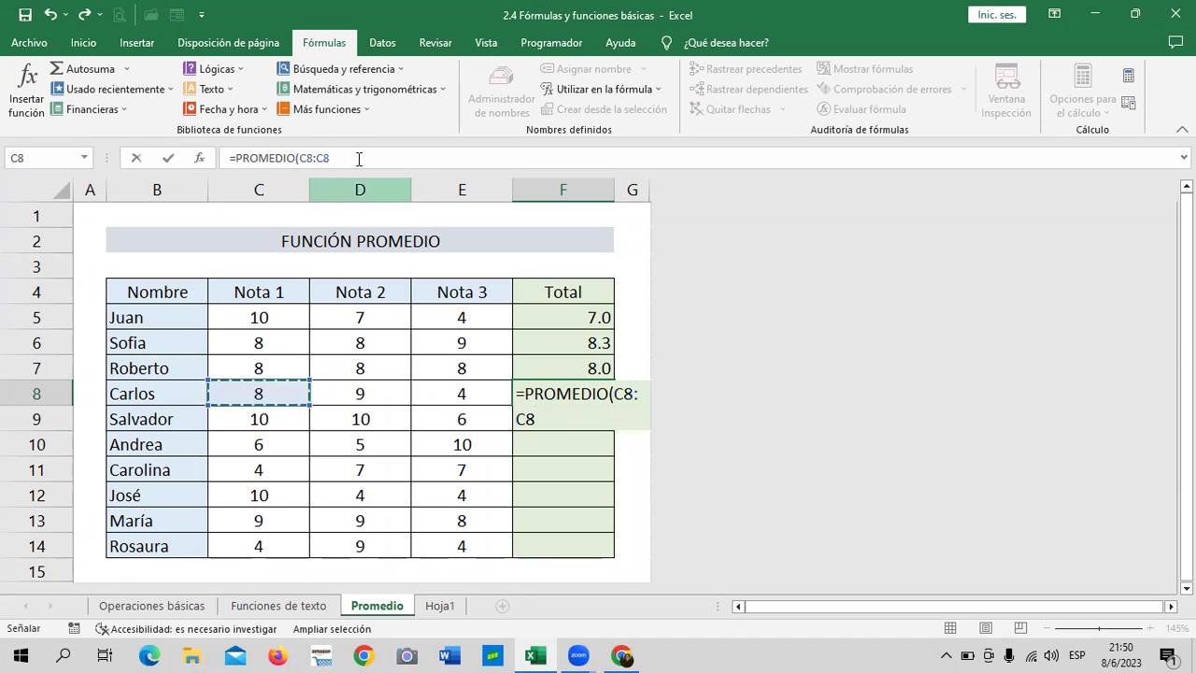
key("BackSpace")
key("BackSpace")
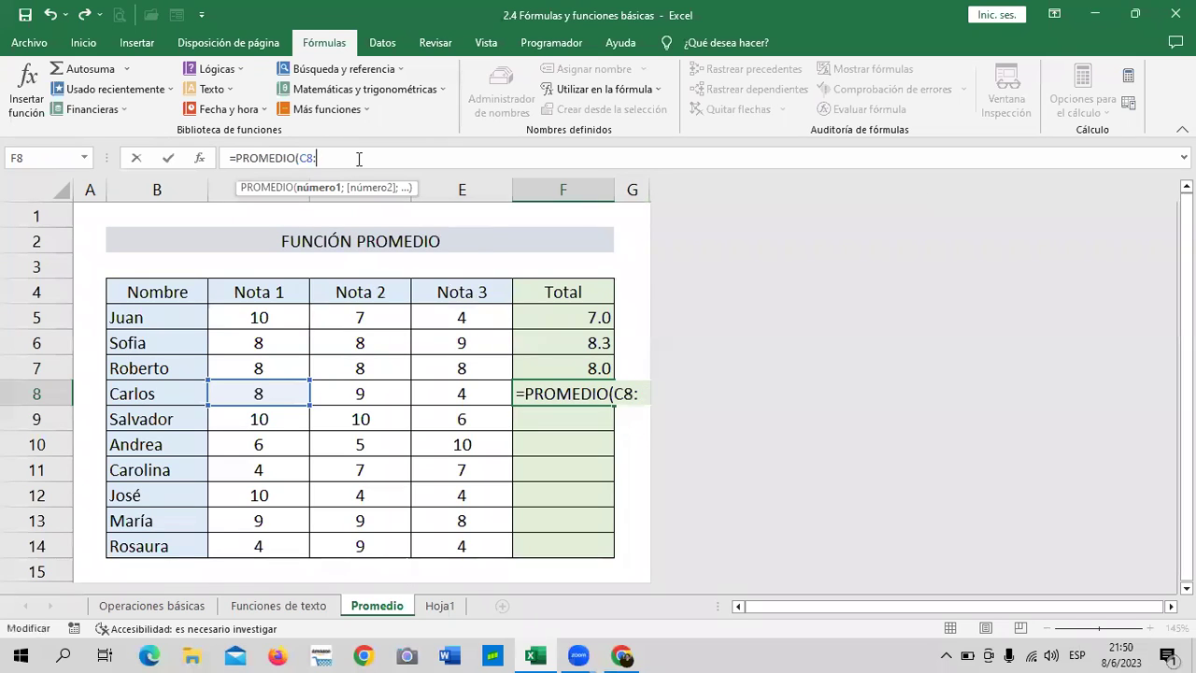
left_click(473, 393)
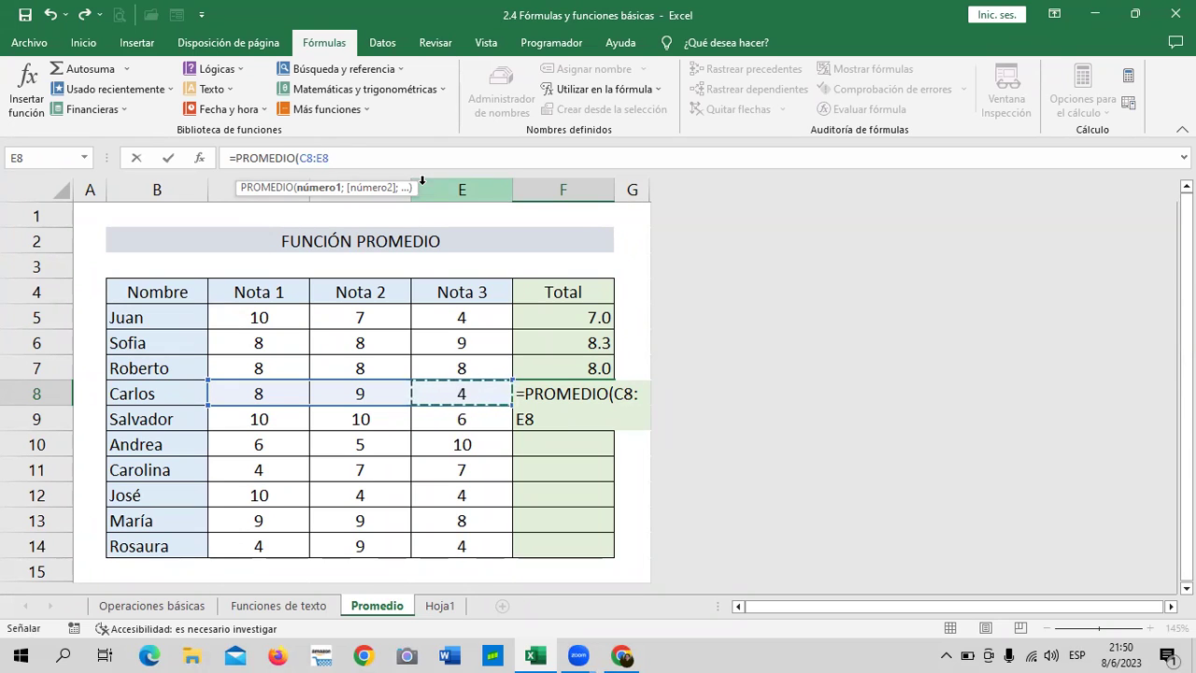
type(")")
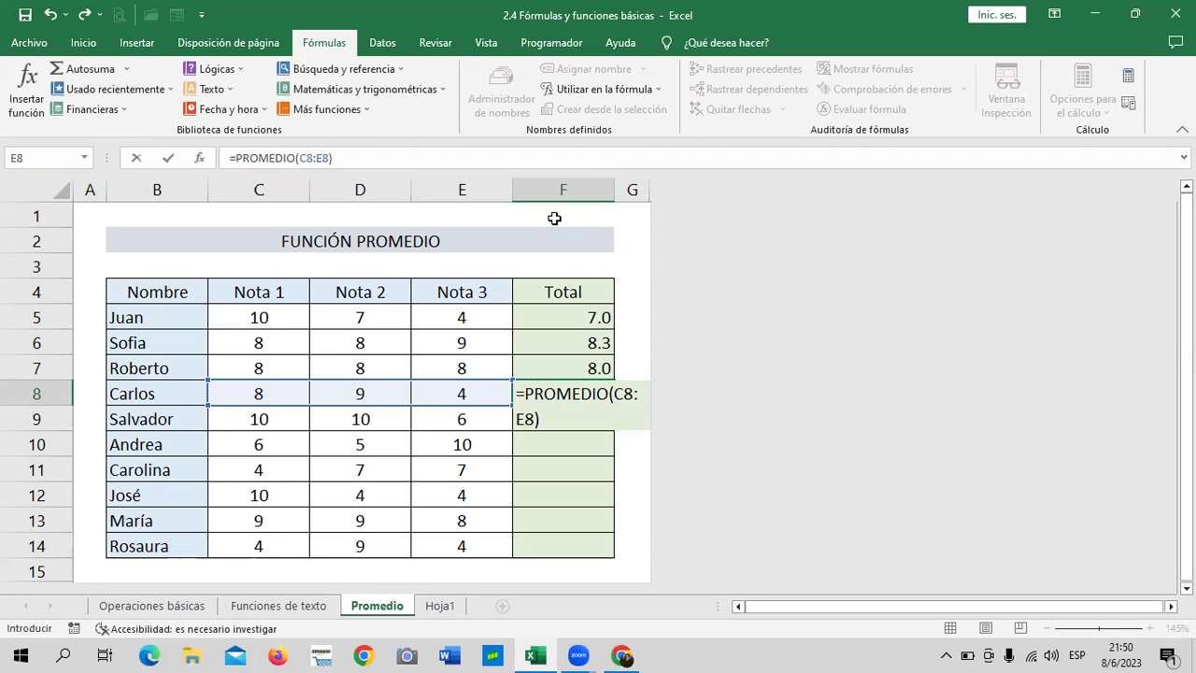
key("Return")
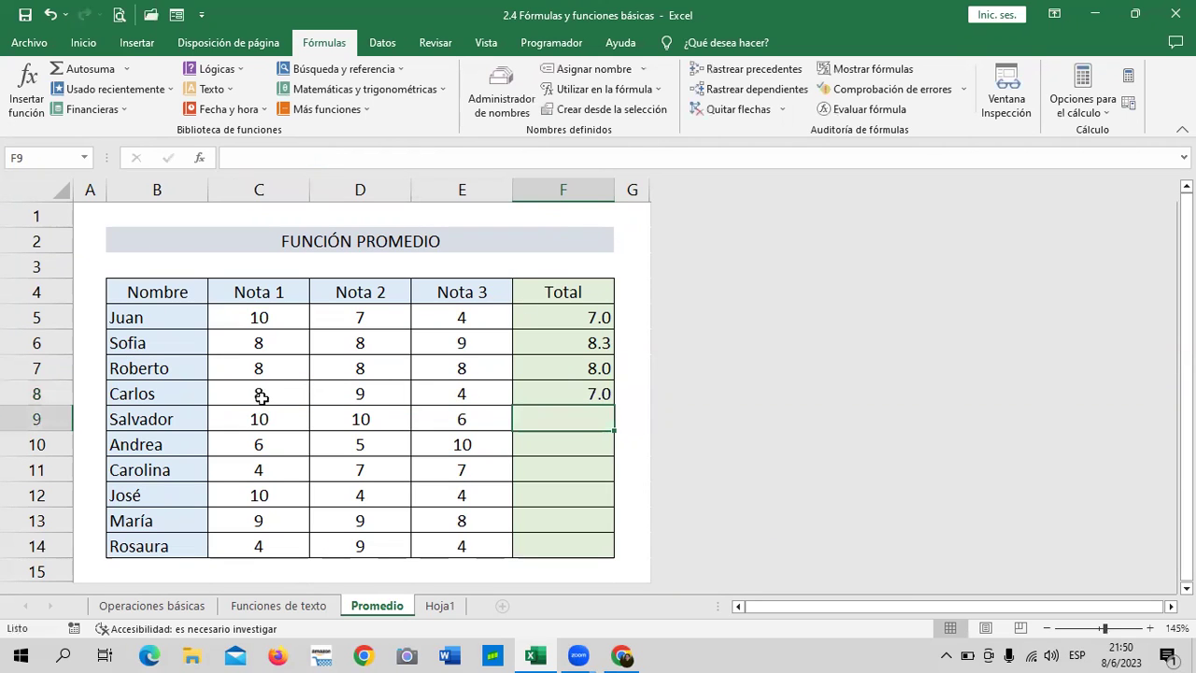
Review Carlos's grades and his =PROMEDIO(C8:E8) formula, which now shows 7.0
left_click(262, 397)
left_click(400, 395)
left_click(477, 400)
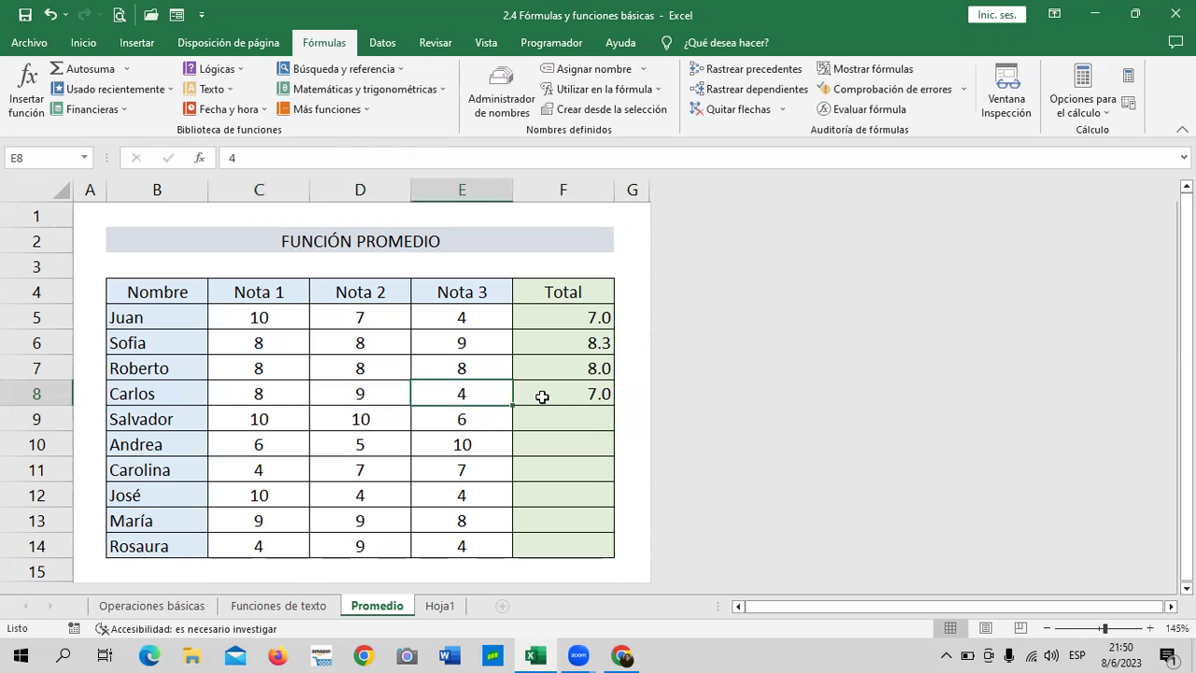
left_click(542, 398)
left_click(474, 157)
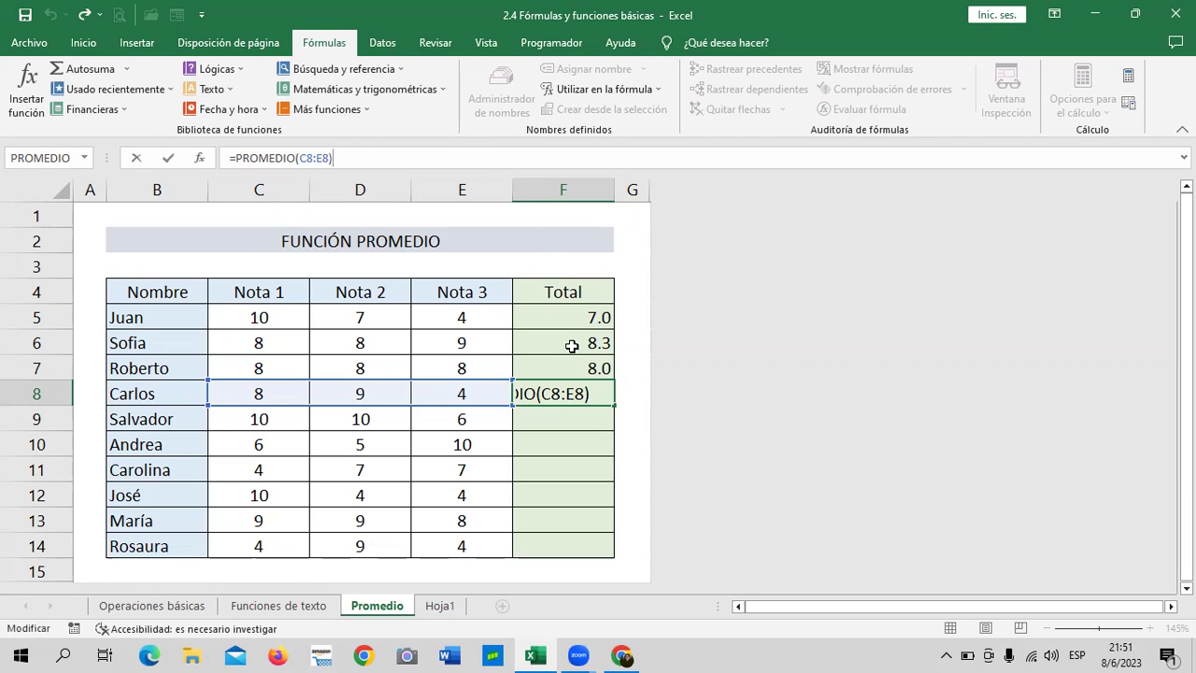
key("Return")
left_click(595, 448)
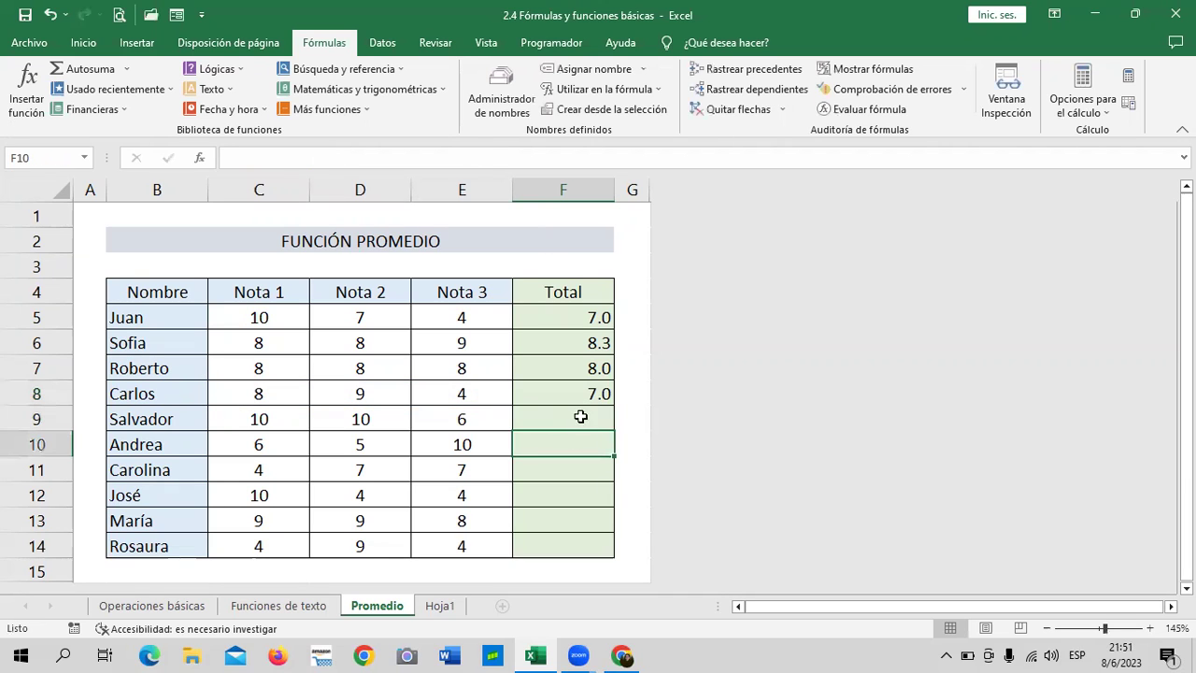
left_click(576, 391)
left_click(561, 493)
left_click(560, 391)
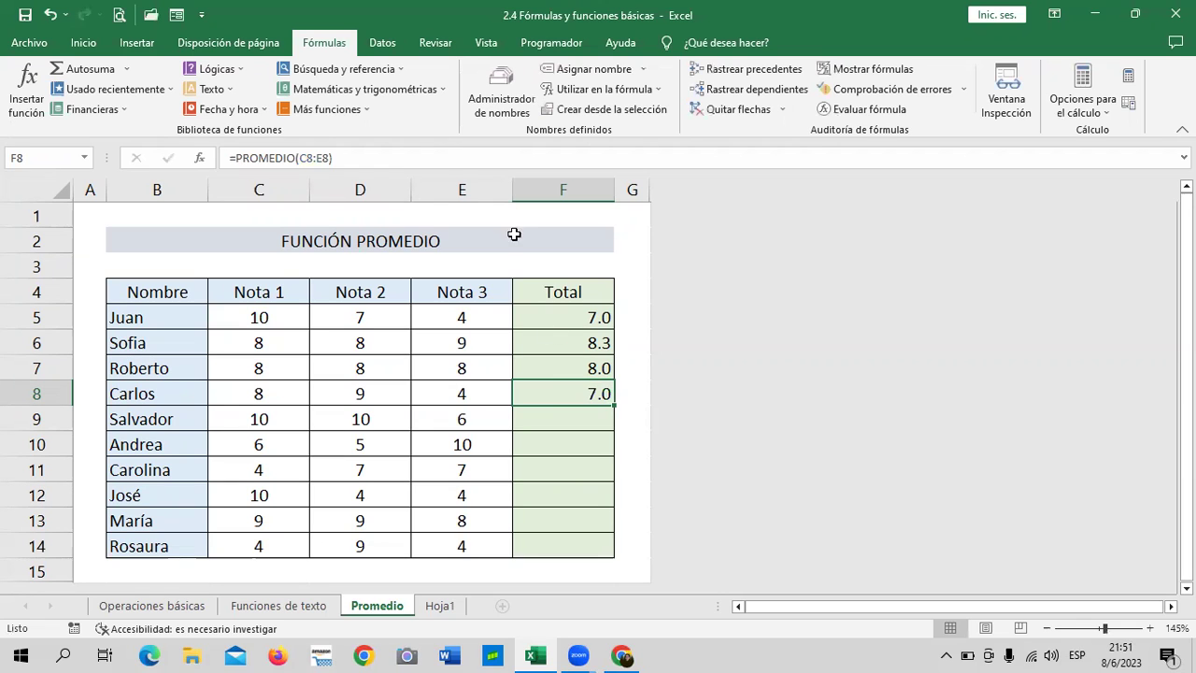
left_click(532, 152)
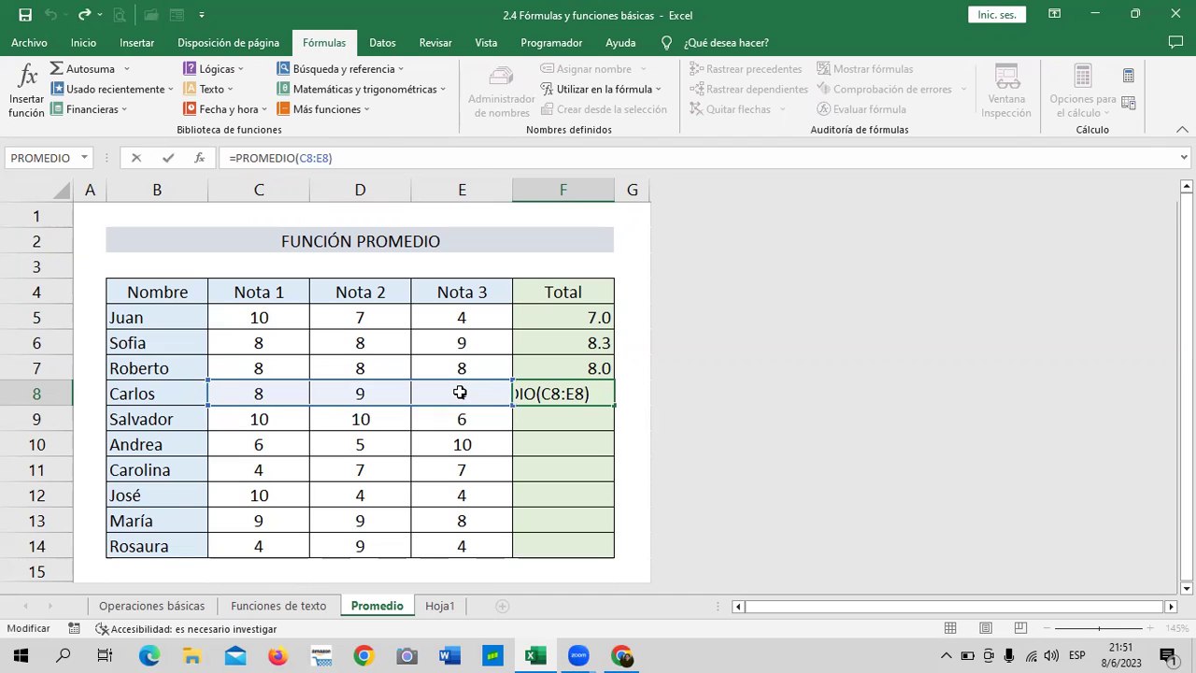
key("Return")
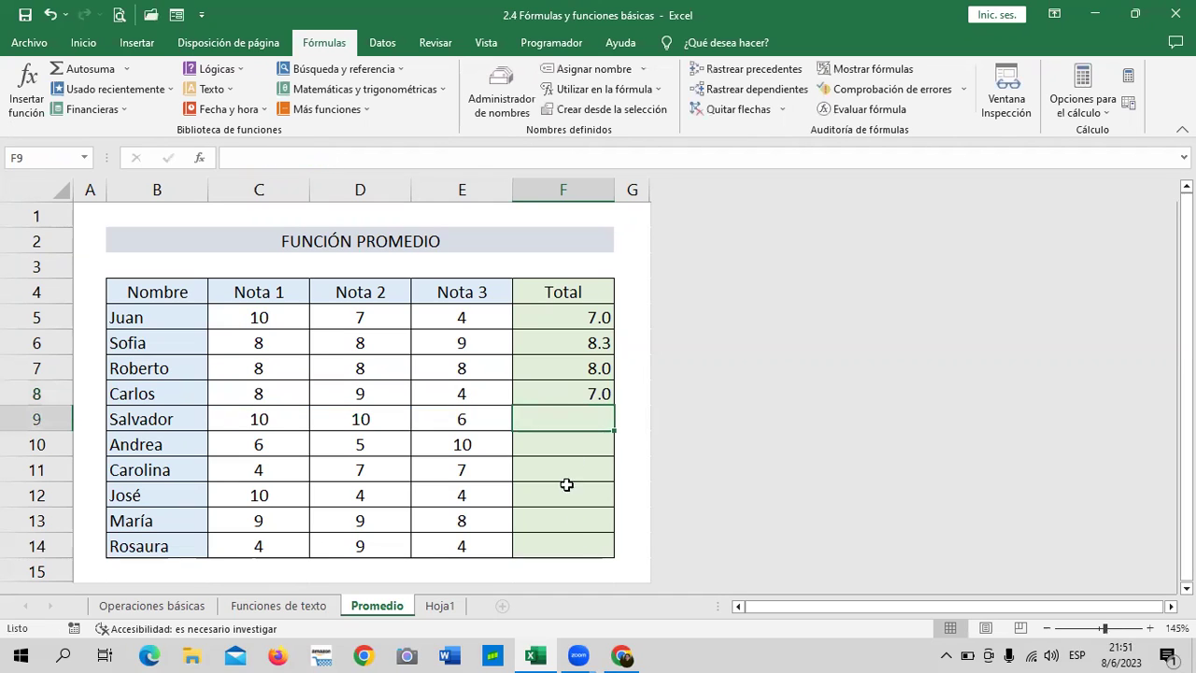
Enter =PROMEDIO(C9:E9) in F9 to get Salvador's average of 8.7
type("=")
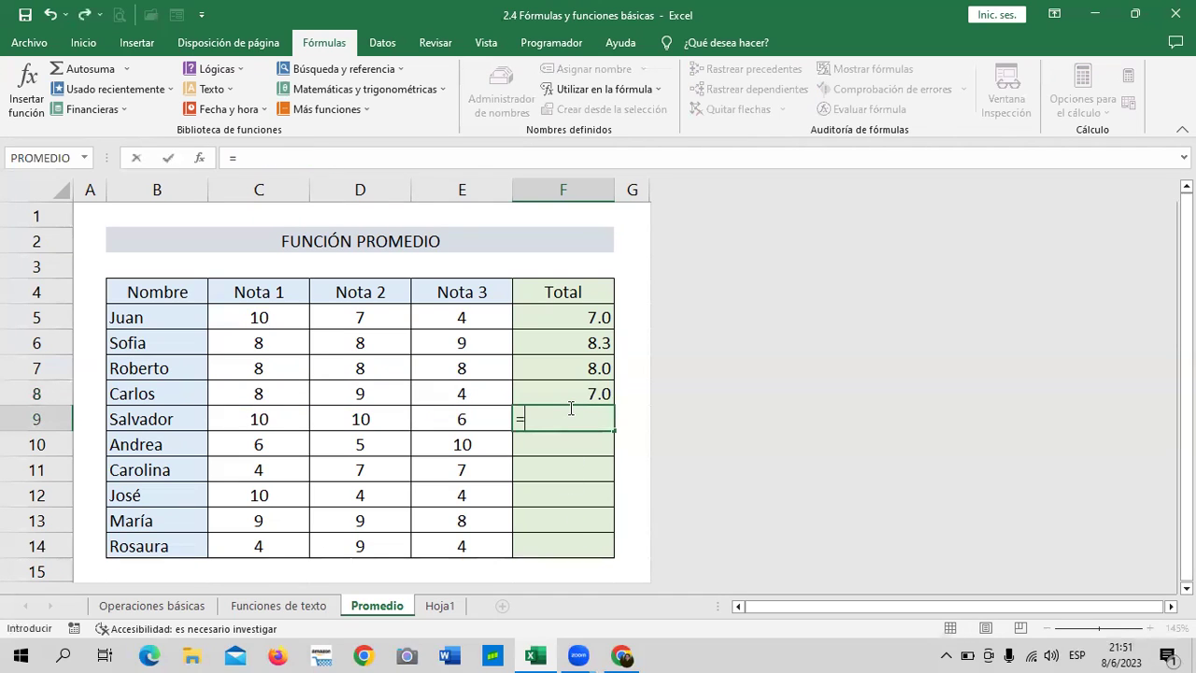
type("promedio")
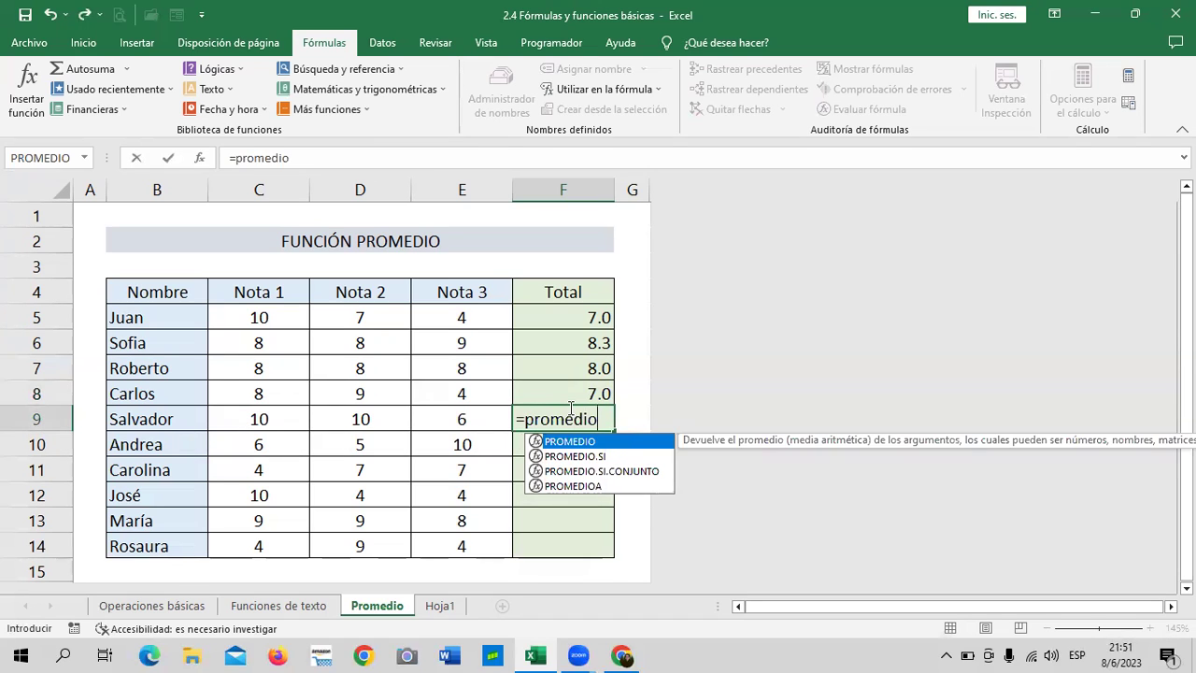
double_click(628, 443)
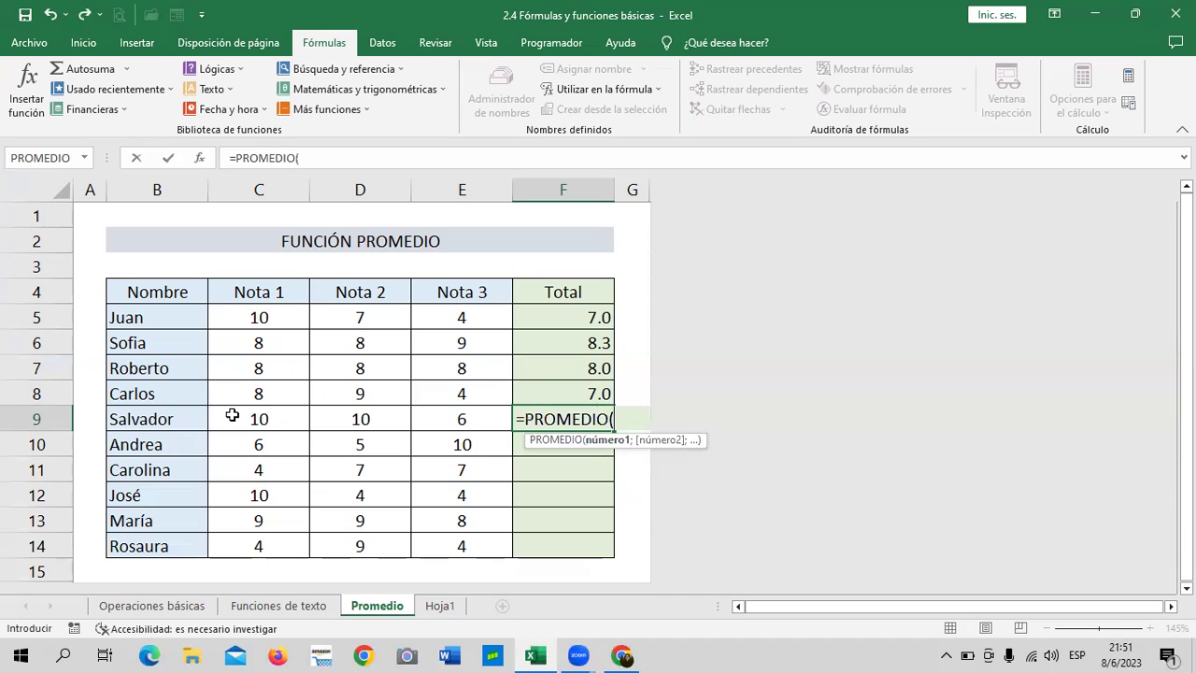
left_click_drag(256, 418, 459, 414)
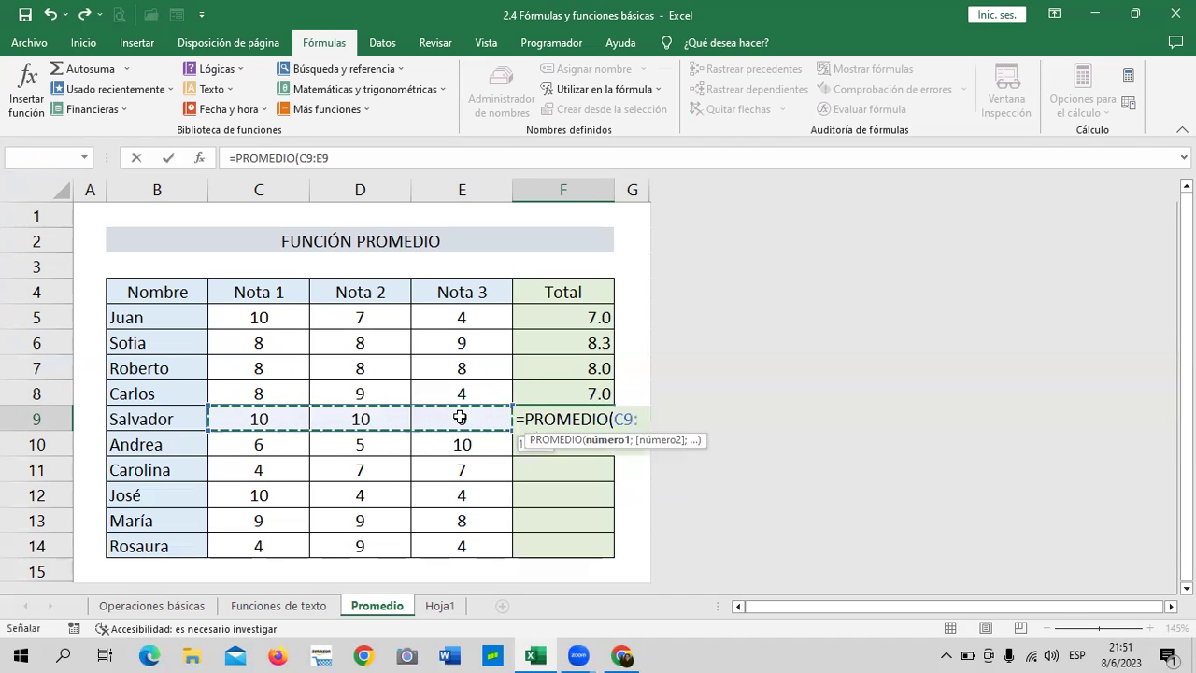
left_click(406, 159)
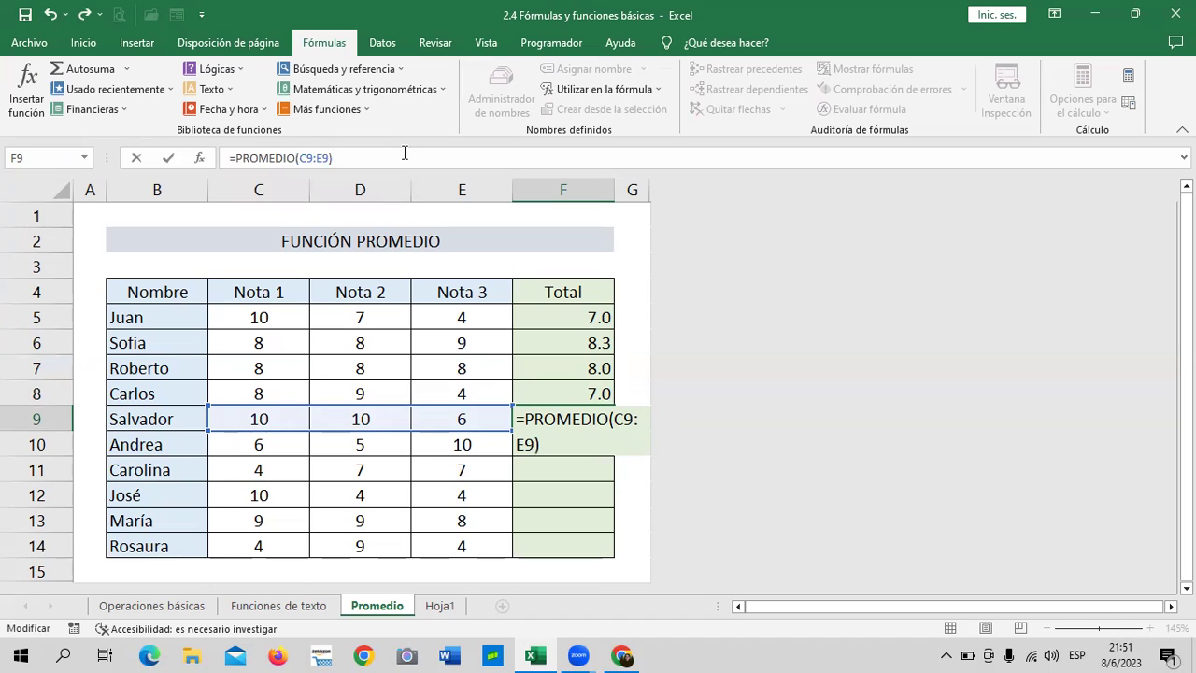
key("Return")
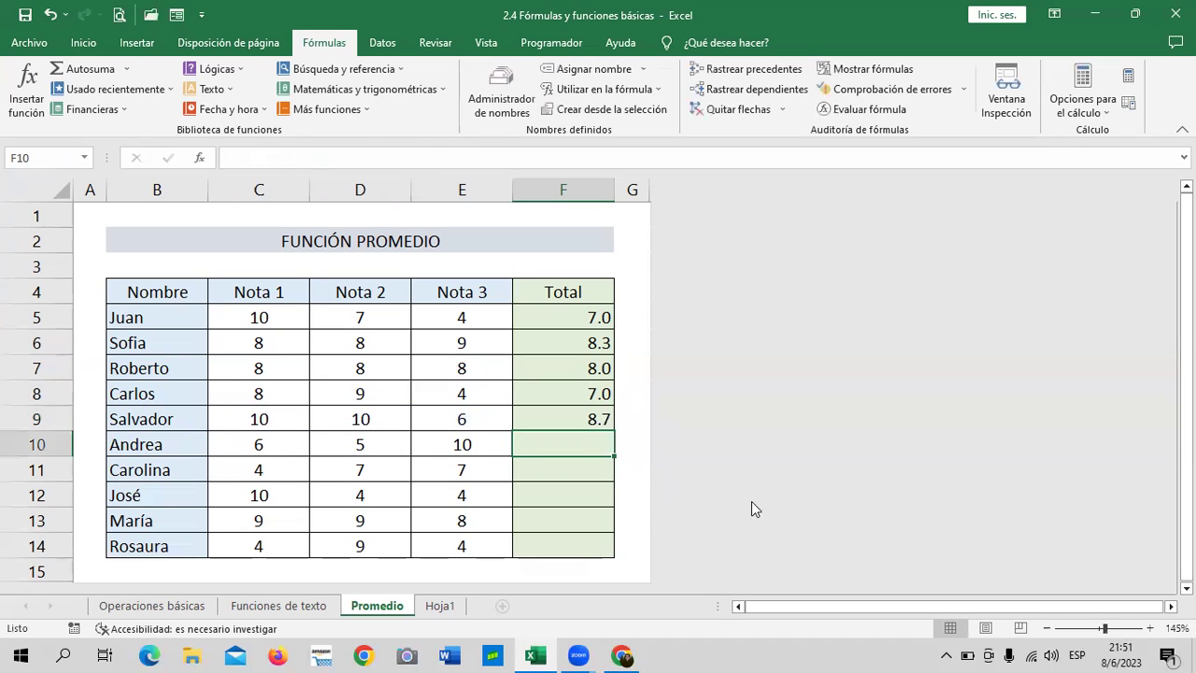
Inspect the existing PROMEDIO formulas in F5 through F8
left_click(564, 311)
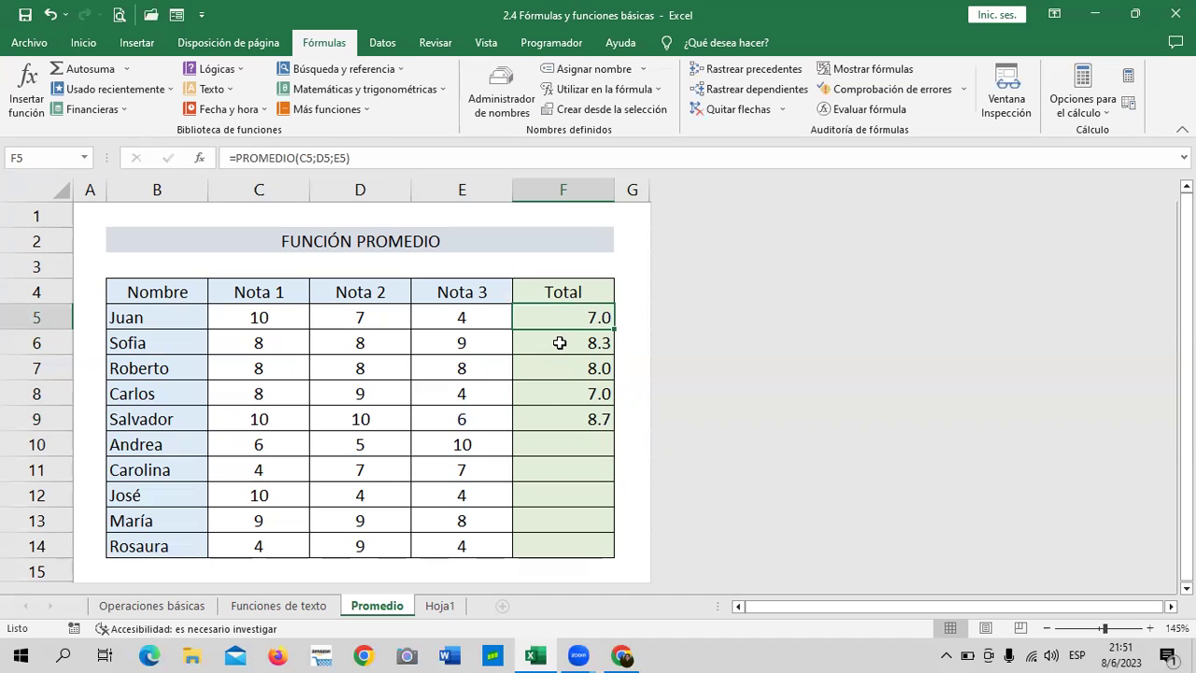
left_click(558, 345)
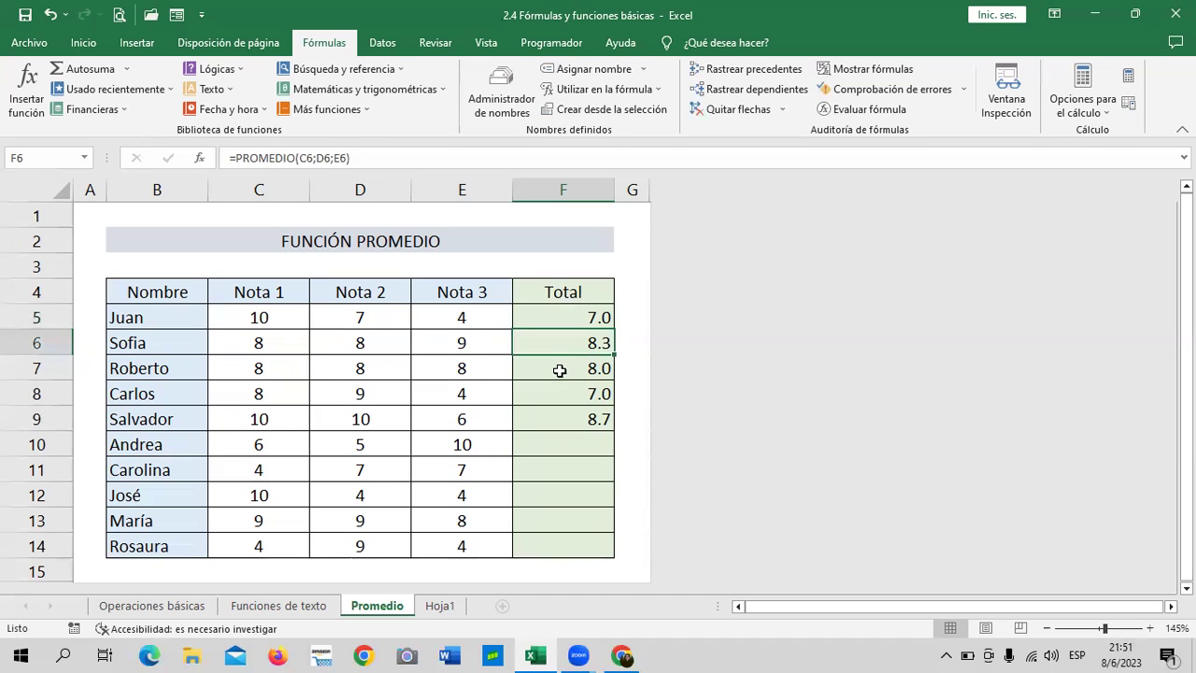
left_click(557, 368)
left_click(558, 398)
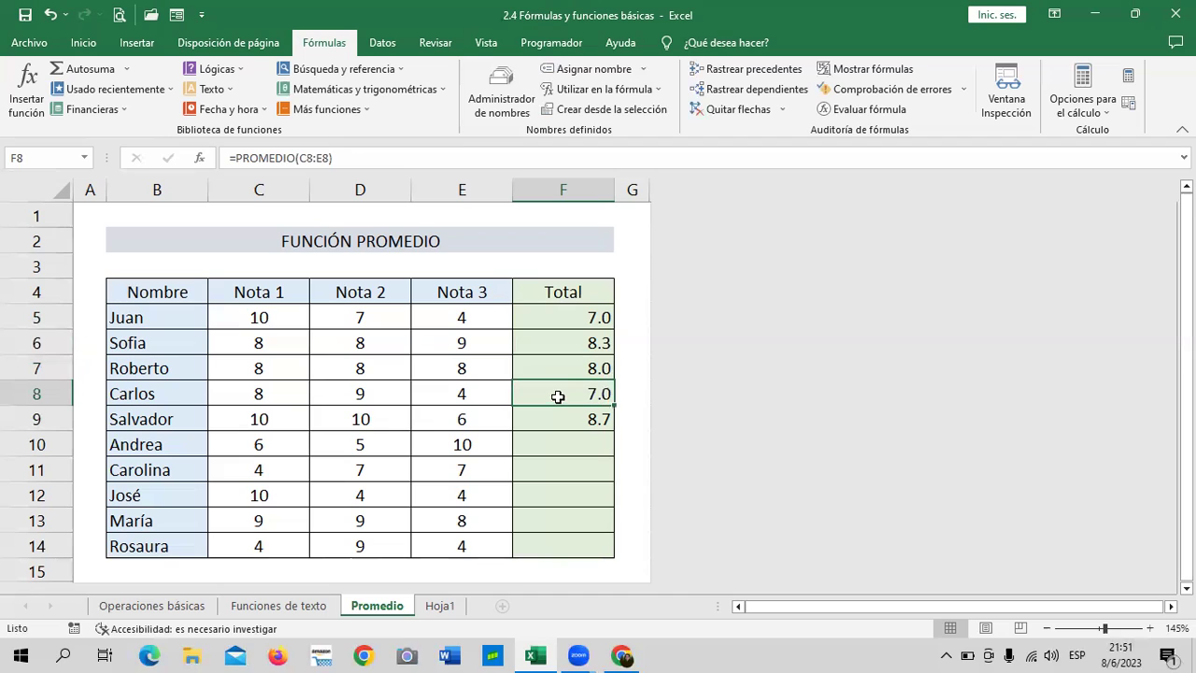
left_click(566, 365)
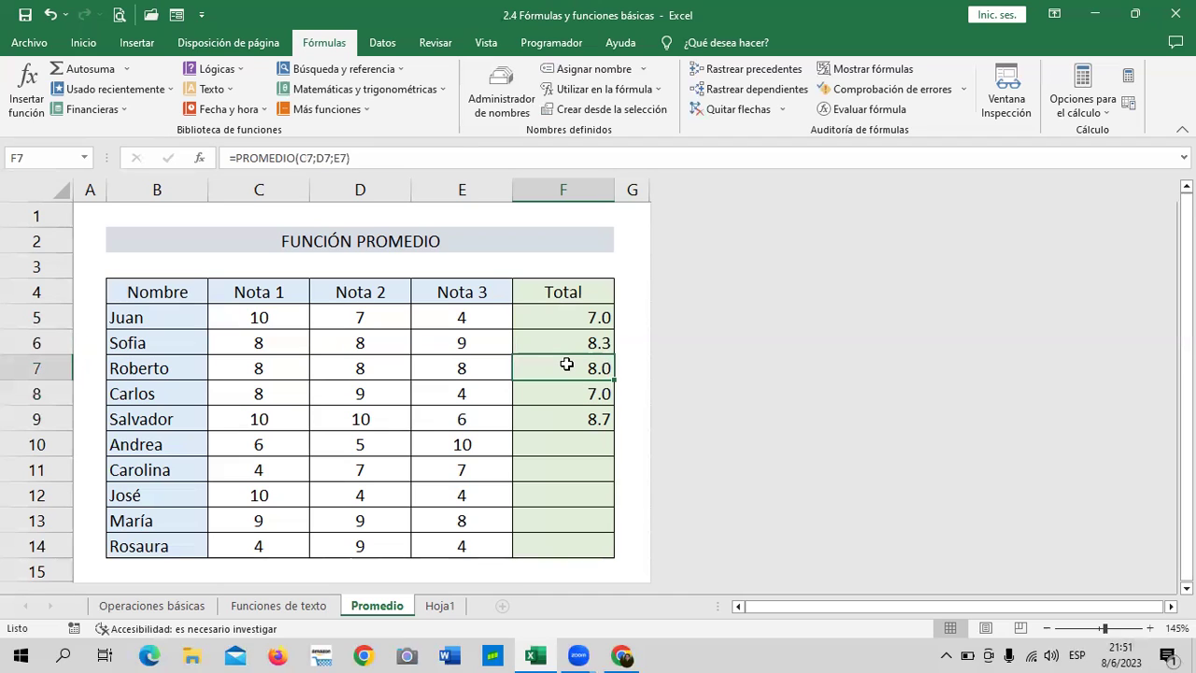
left_click(557, 393)
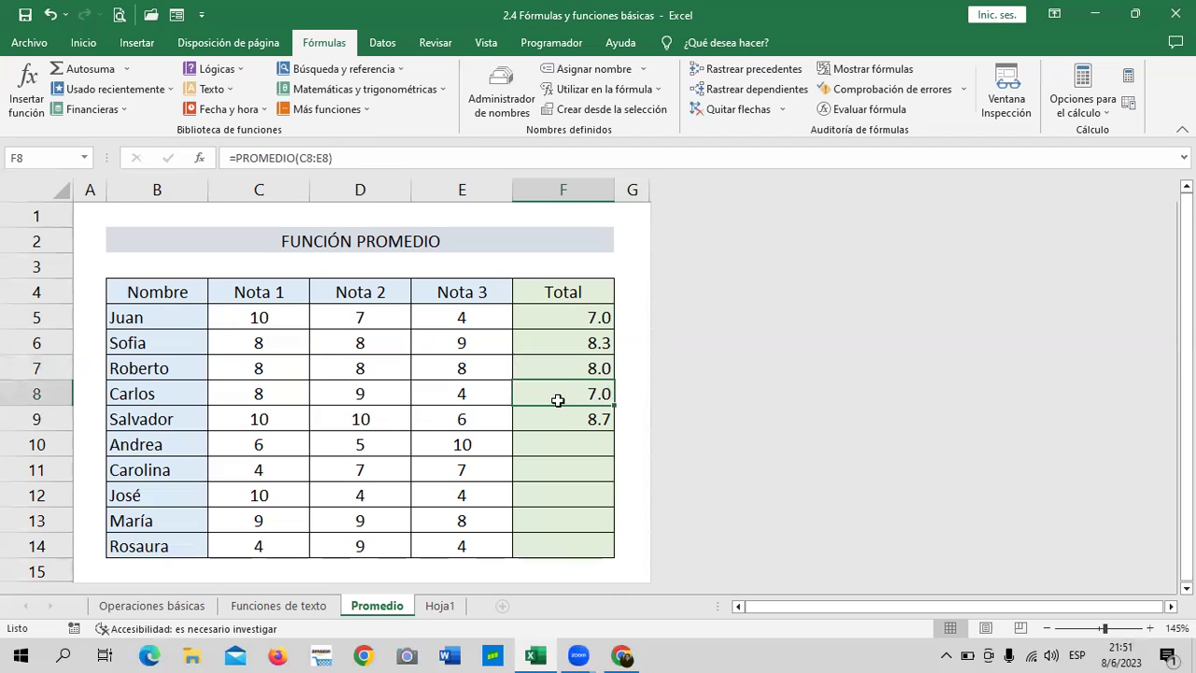
Copy Salvador's average formula from F9 down through F14 and check F10
left_click(558, 416)
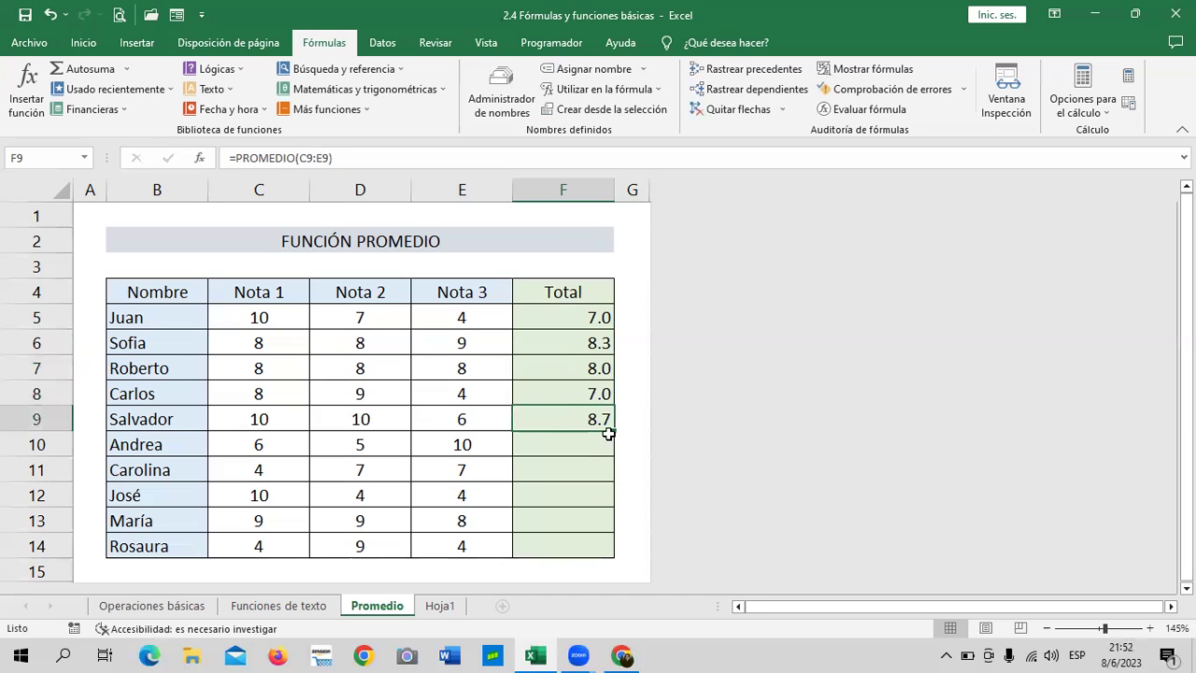
left_click_drag(613, 428, 638, 506)
left_click(547, 444)
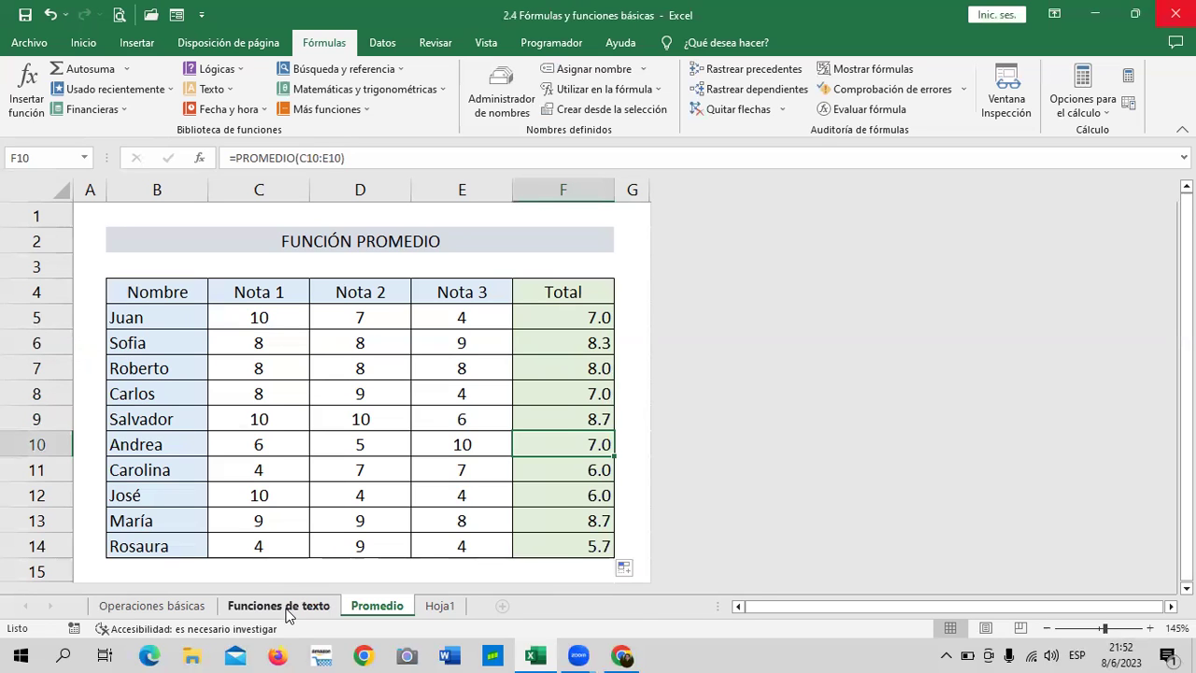
Open the Funciones de texto sheet, zoom to 100% on the FÓRMULAS DE TEXTO table, and select D23
left_click(289, 611)
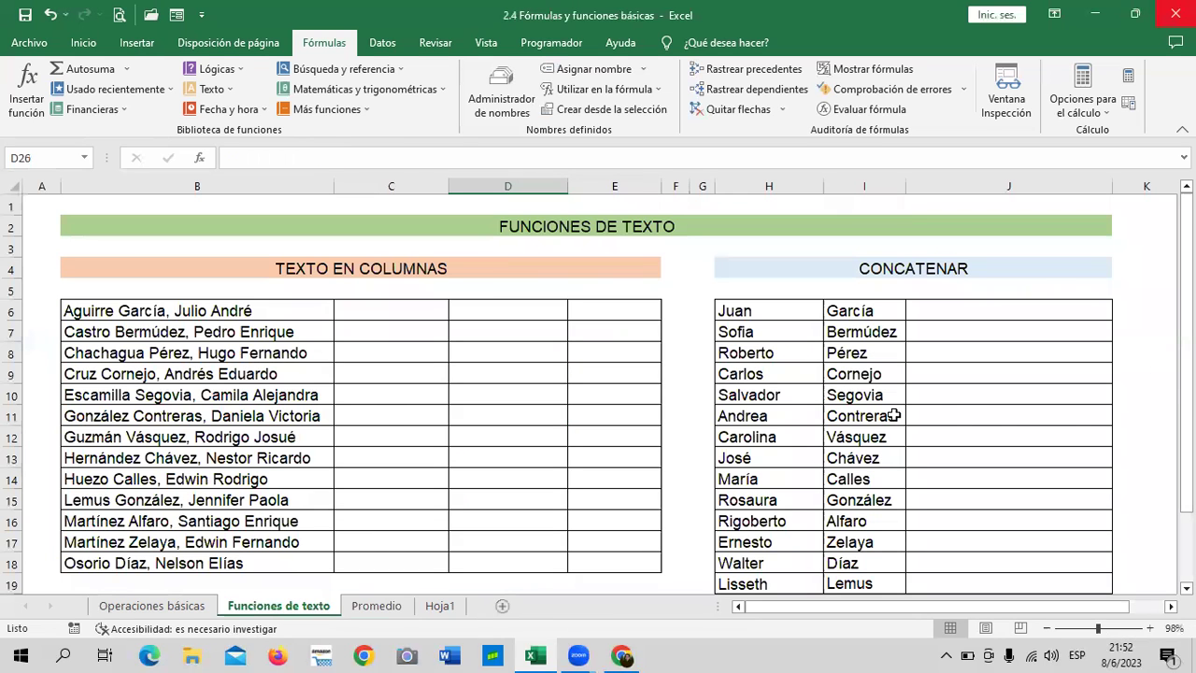
scroll(894, 415, "down", 2)
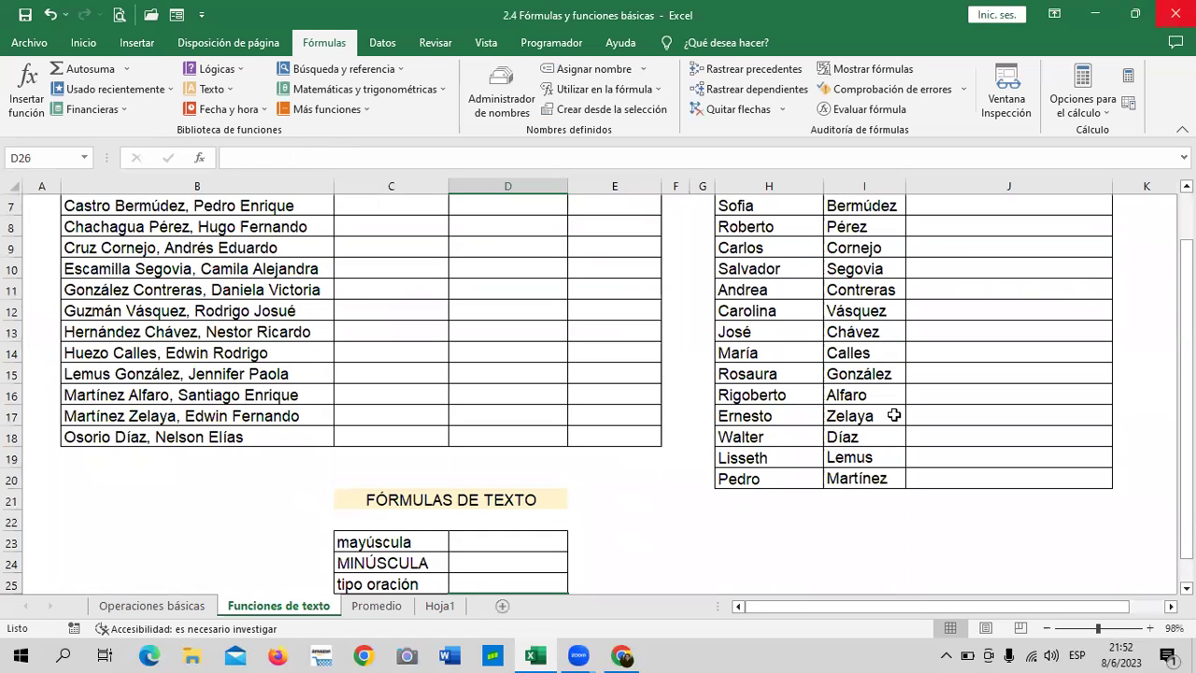
scroll(621, 387, "down", 2)
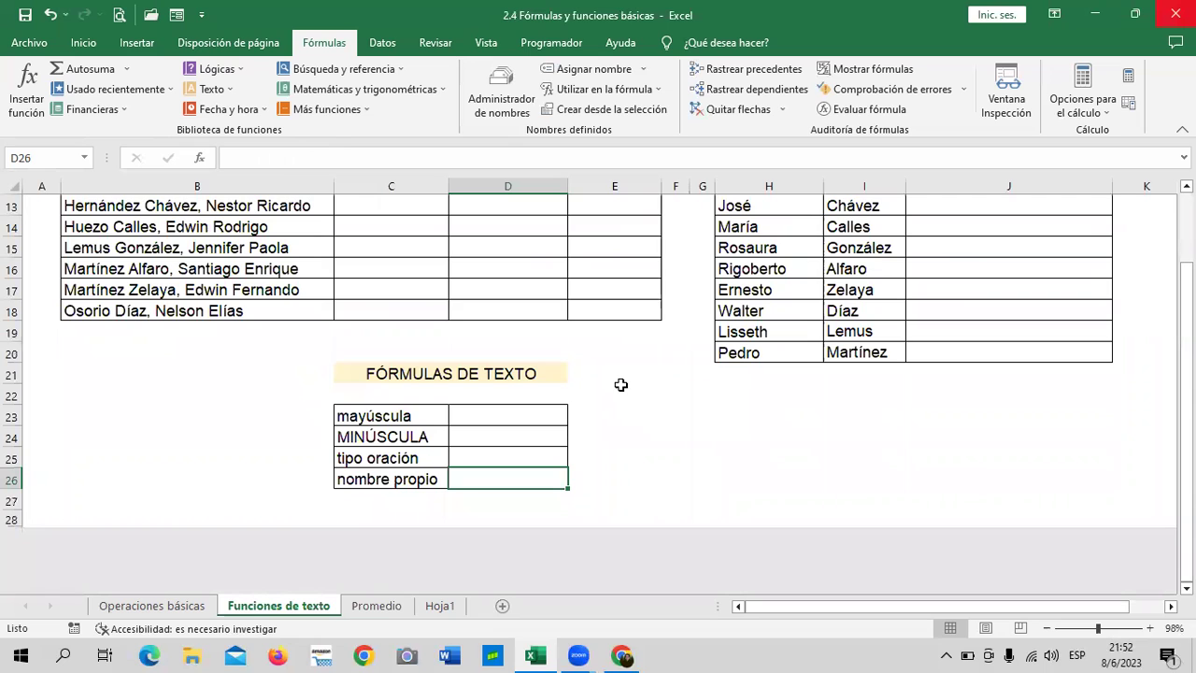
left_click(504, 416)
left_click(499, 431)
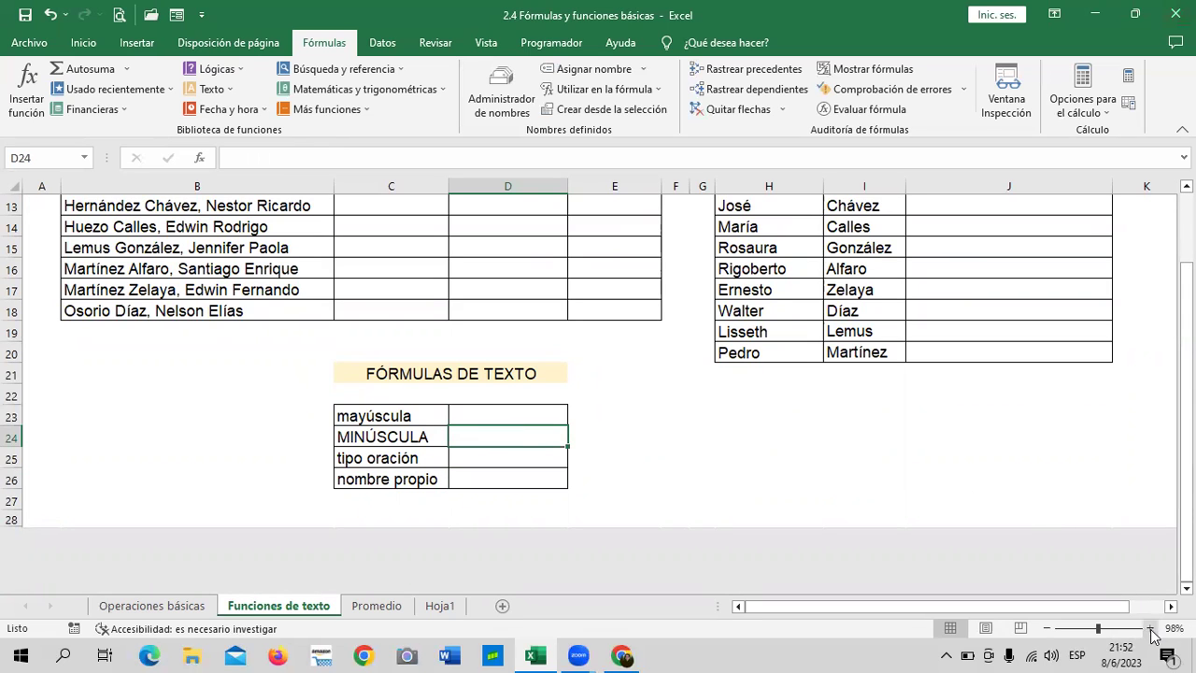
left_click(1150, 628)
scroll(473, 455, "down", 1)
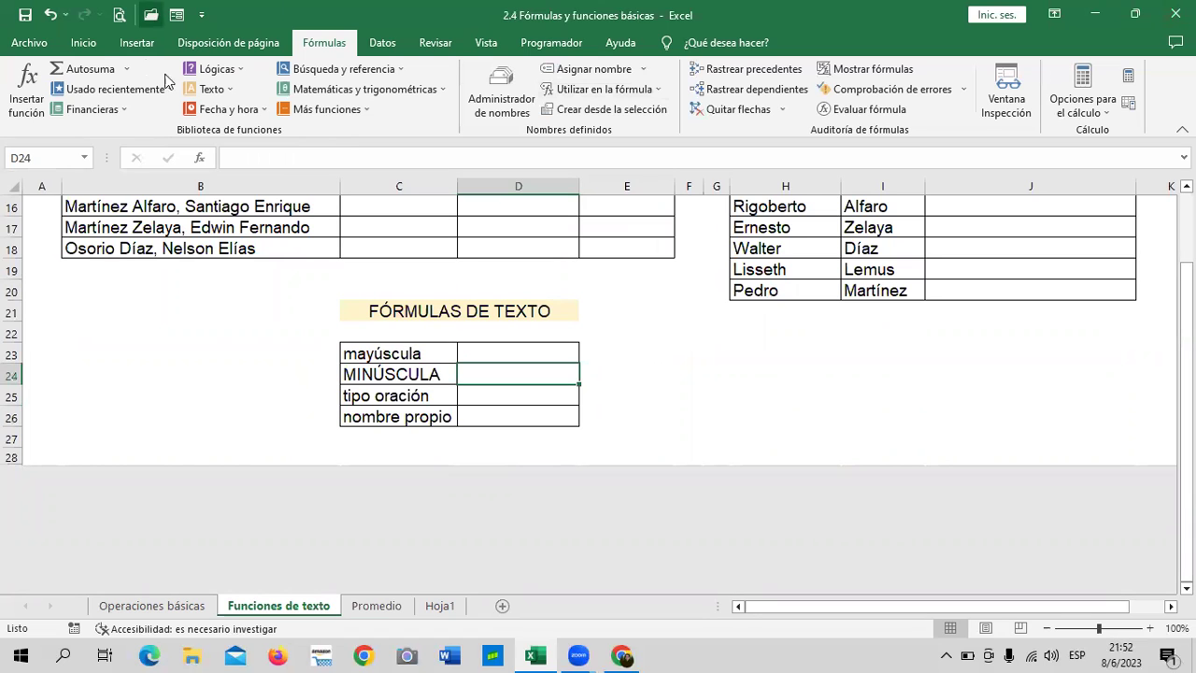
scroll(418, 102, "up", 3)
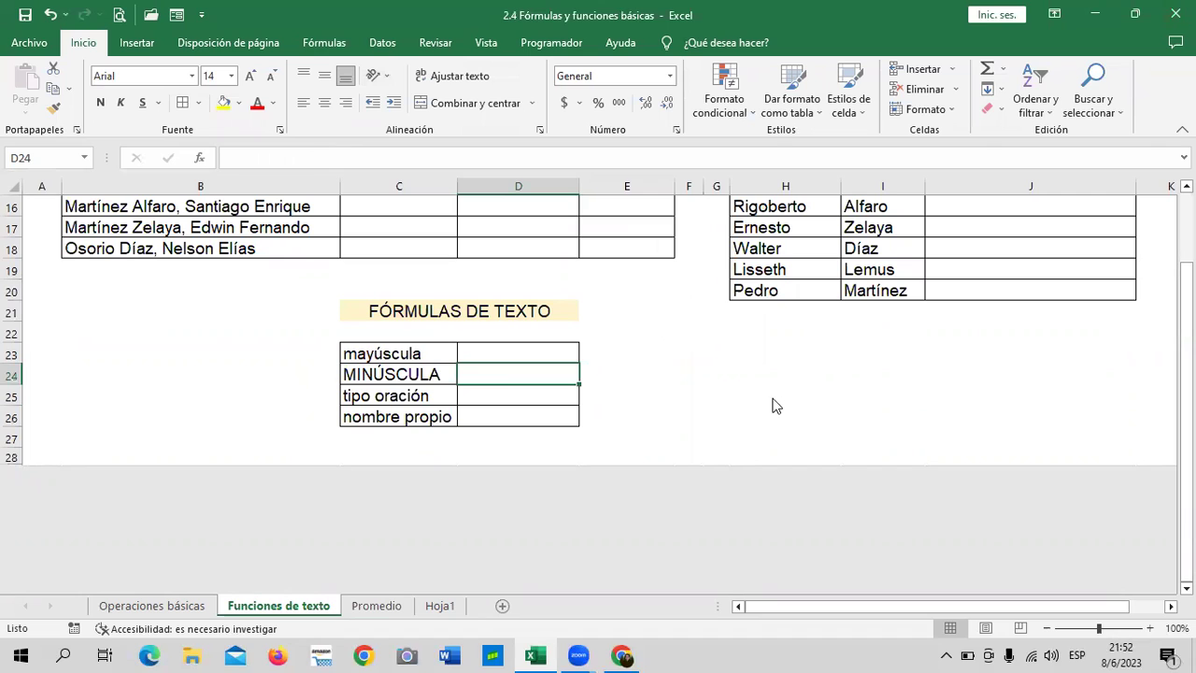
left_click(374, 356)
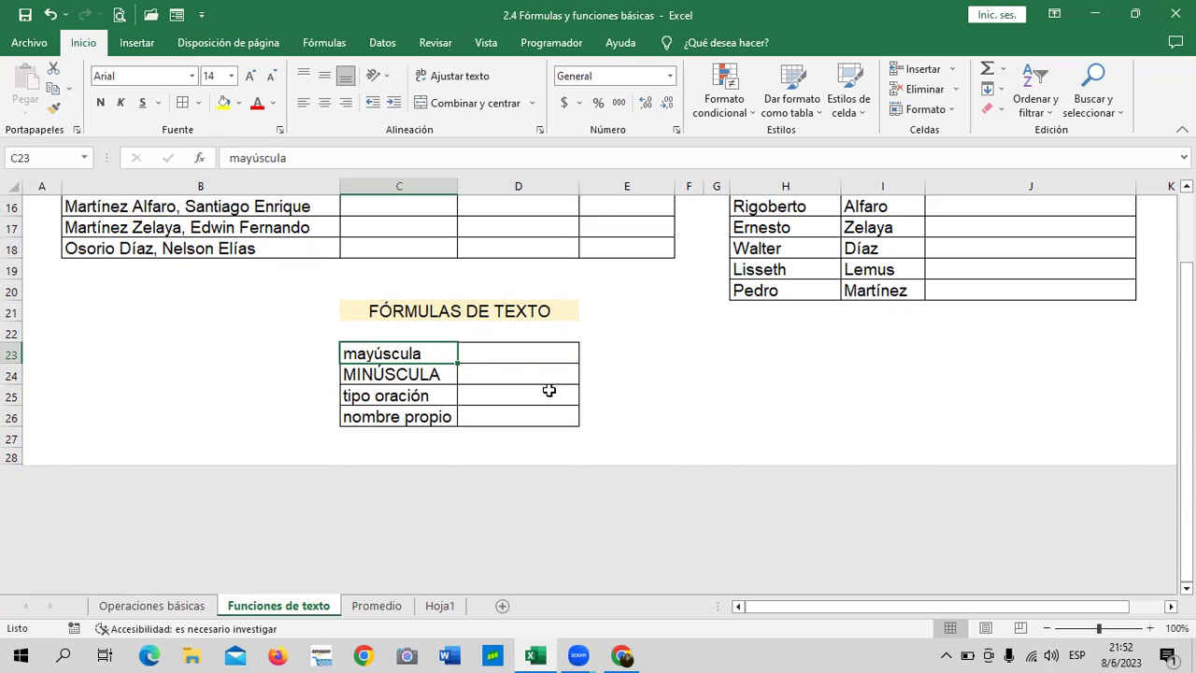
left_click(530, 350)
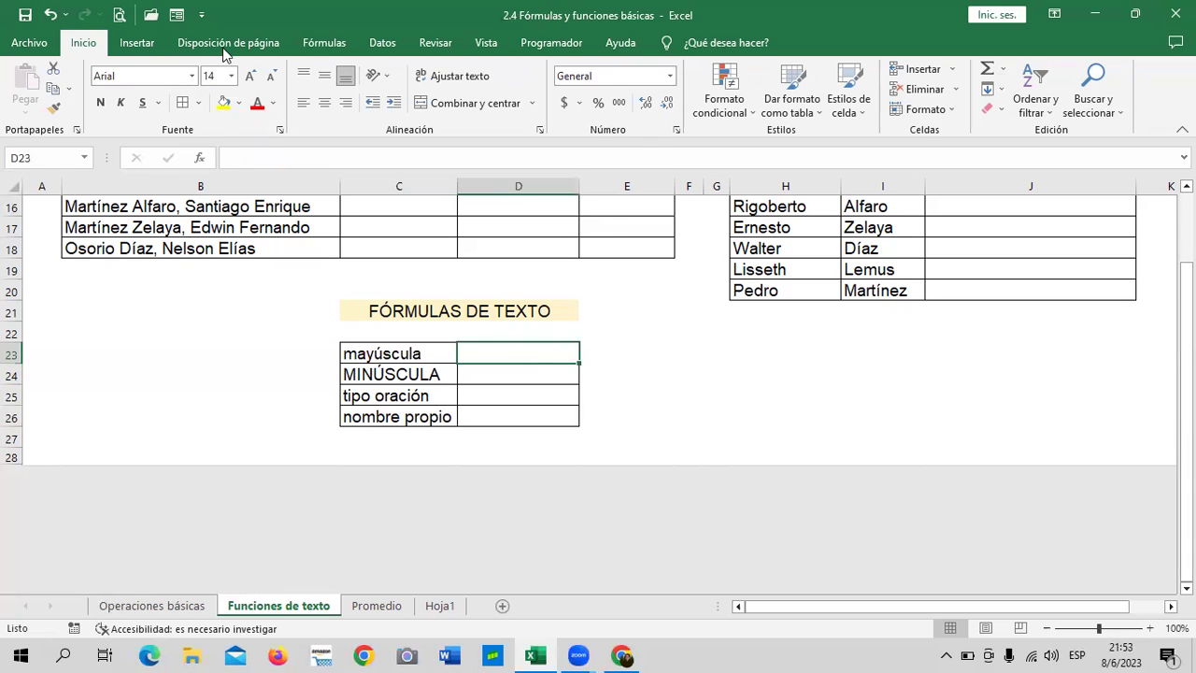
Insert =MAYUSC(C23) in D23 from the Texto function library so it shows MAYÚSCULA
left_click(313, 47)
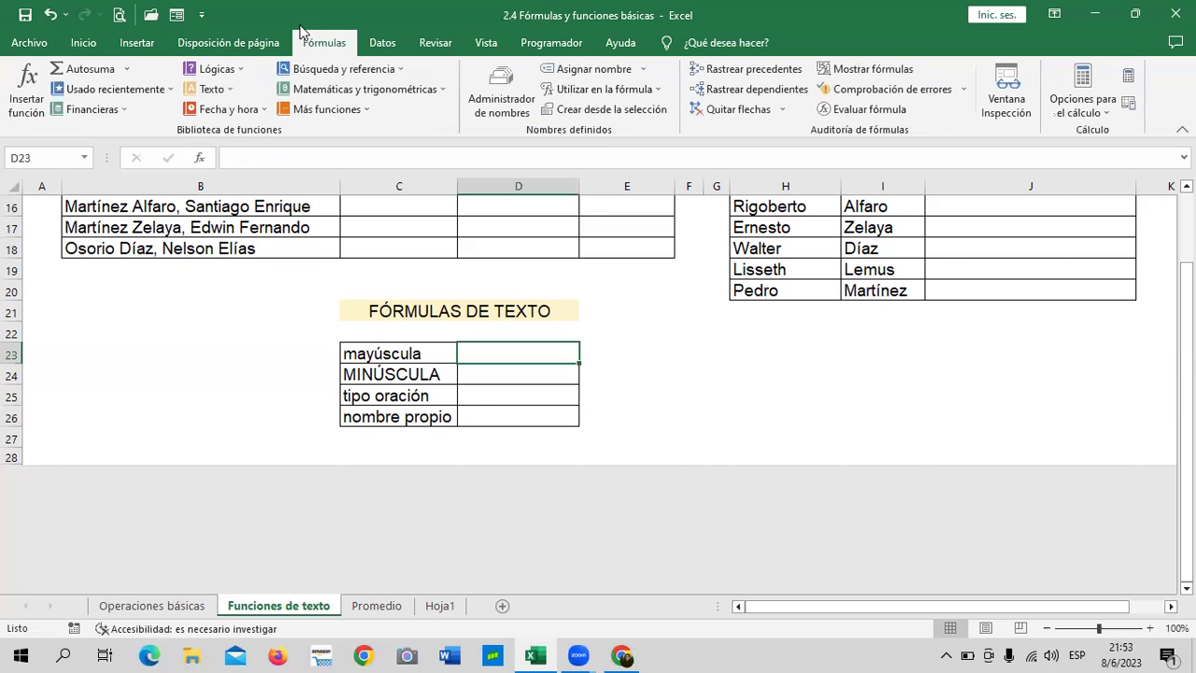
left_click(231, 90)
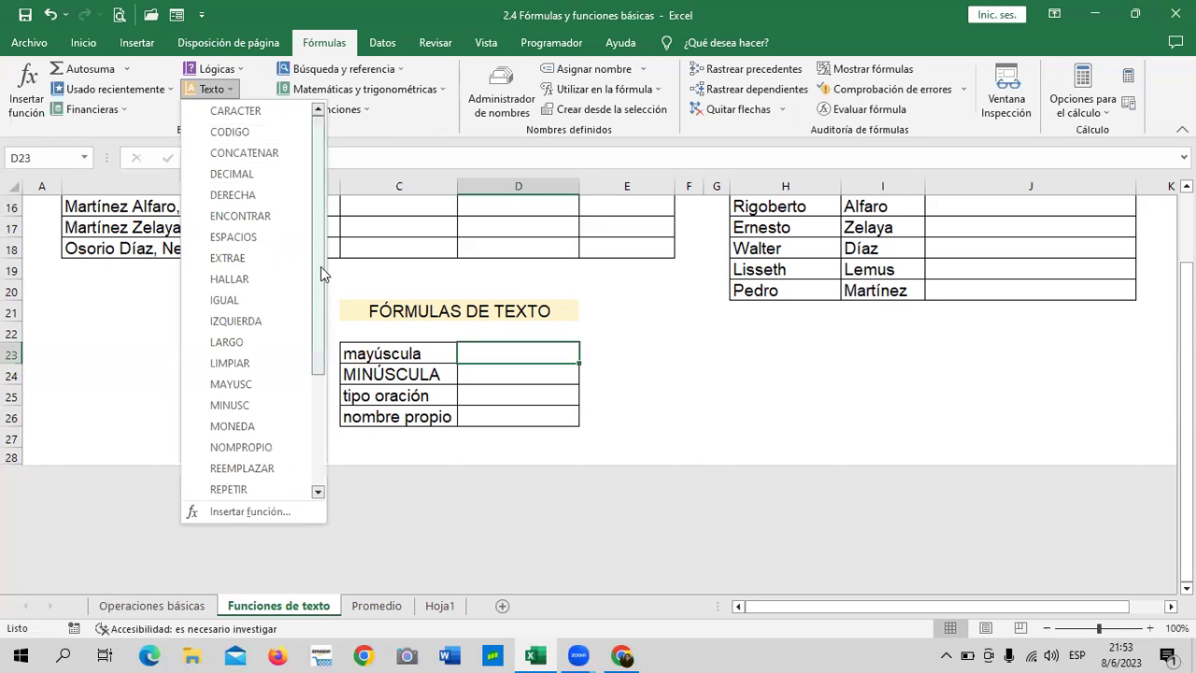
left_click(260, 387)
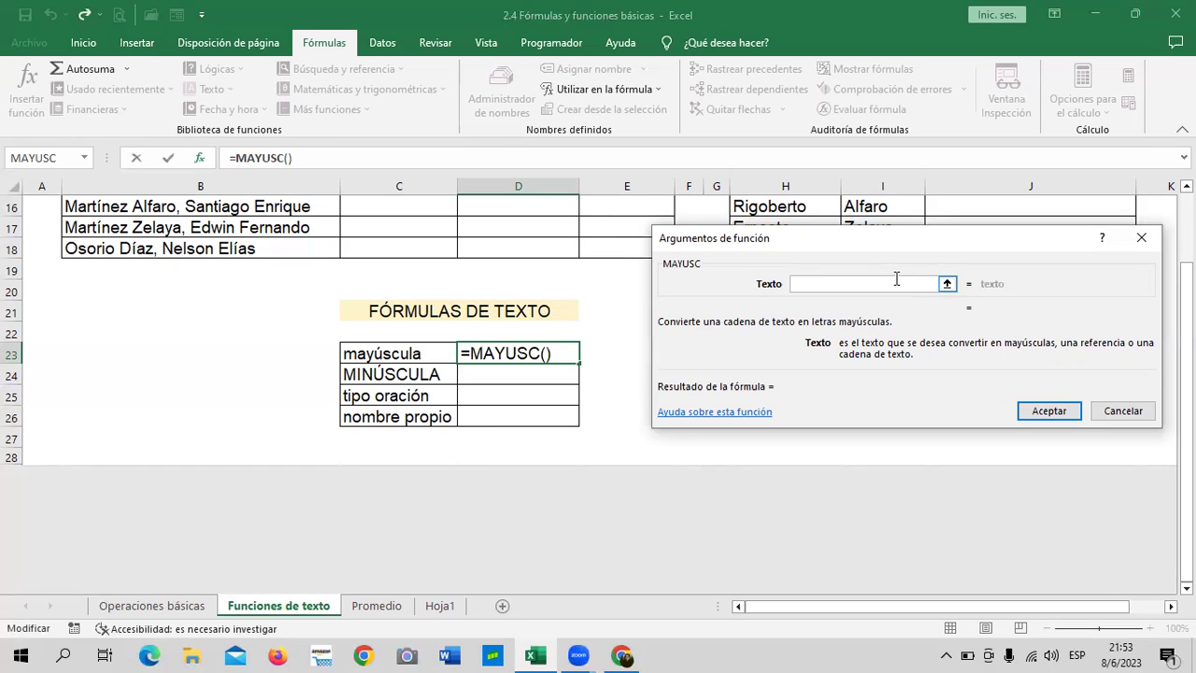
left_click(403, 355)
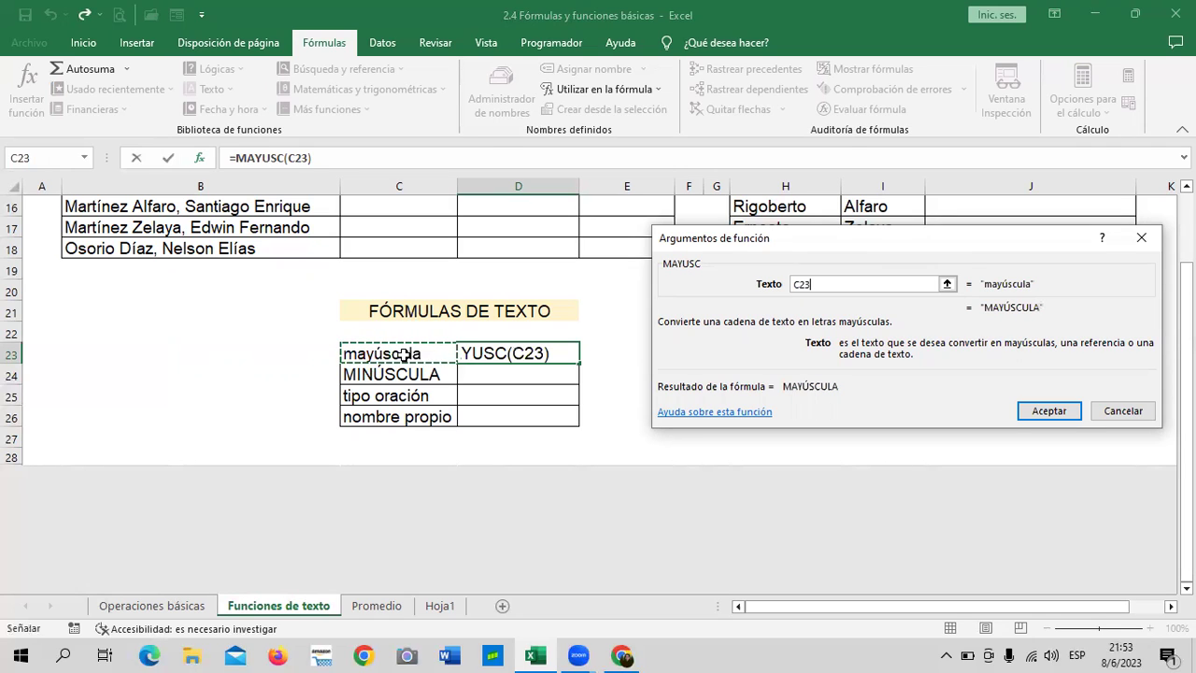
left_click(1044, 409)
left_click(808, 374)
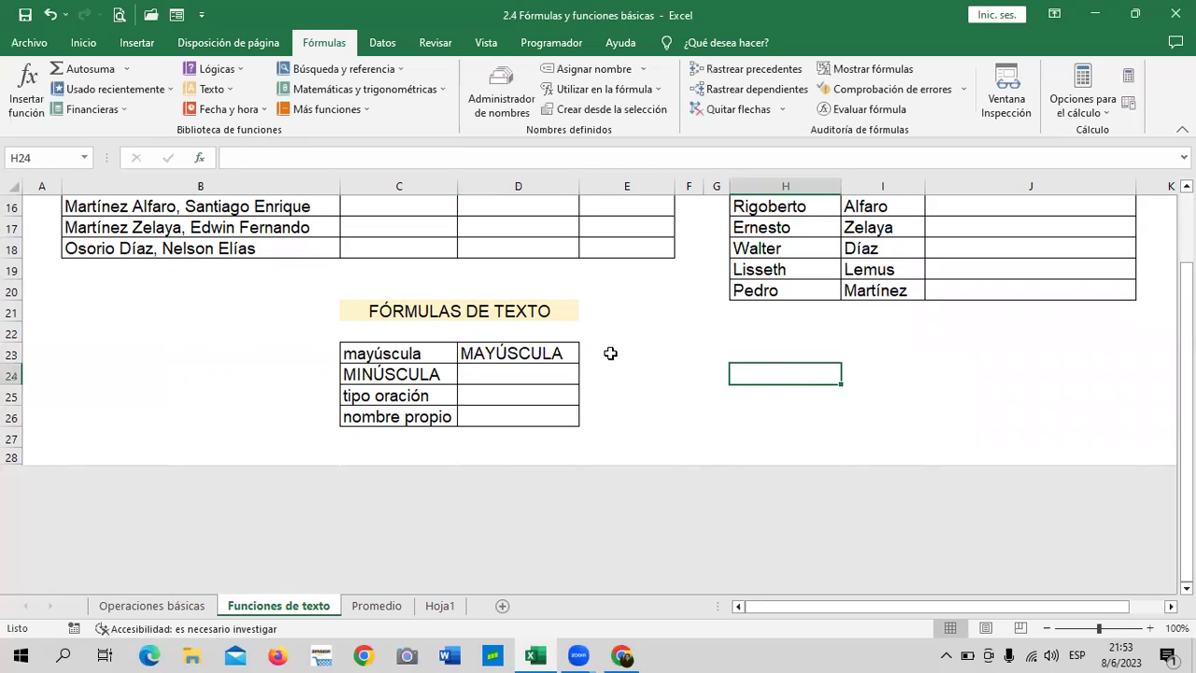
left_click(551, 354)
left_click(430, 353)
left_click(519, 353)
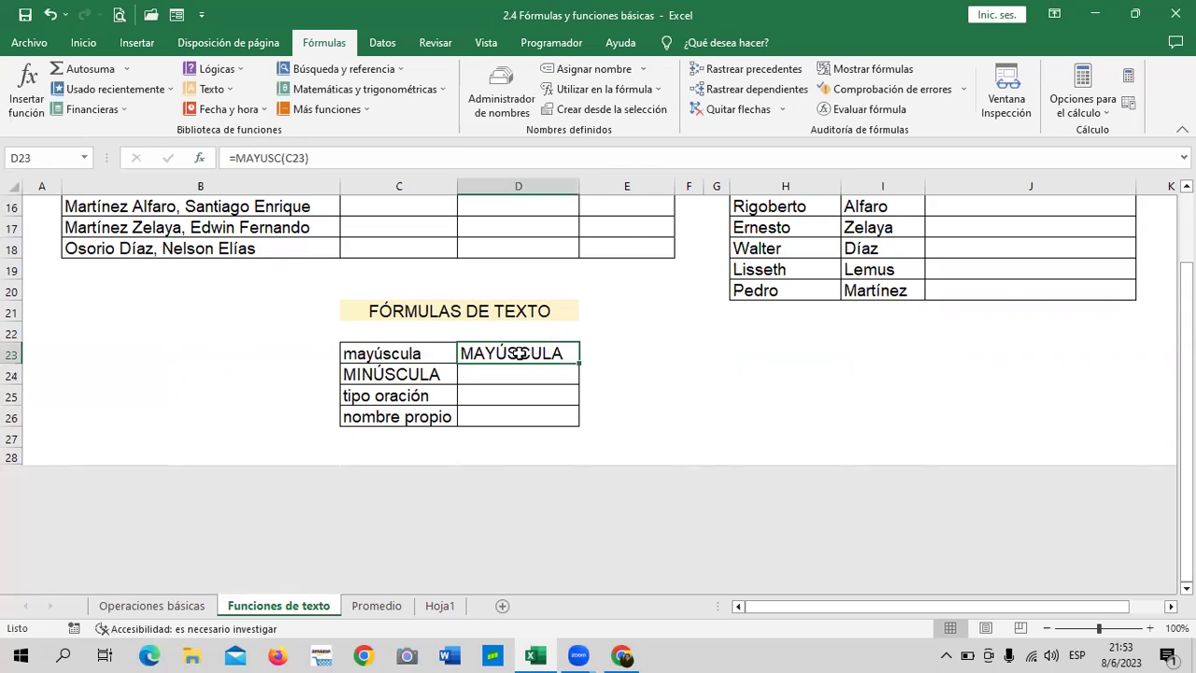
Retype D23's uppercase formula on C23 and accept Excel's correction to =(MAYUSC(C23))
key("Delete")
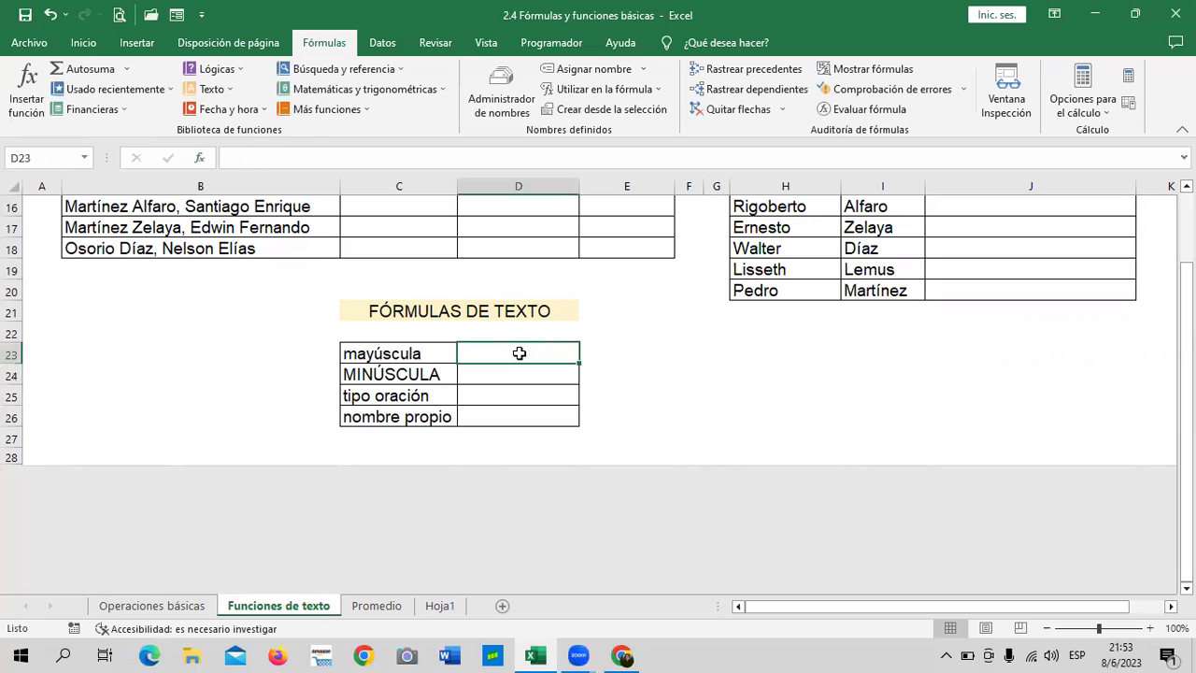
left_click(600, 373)
left_click(551, 355)
type("=")
type("ma")
key("BackSpace")
key("BackSpace")
type("(mayu")
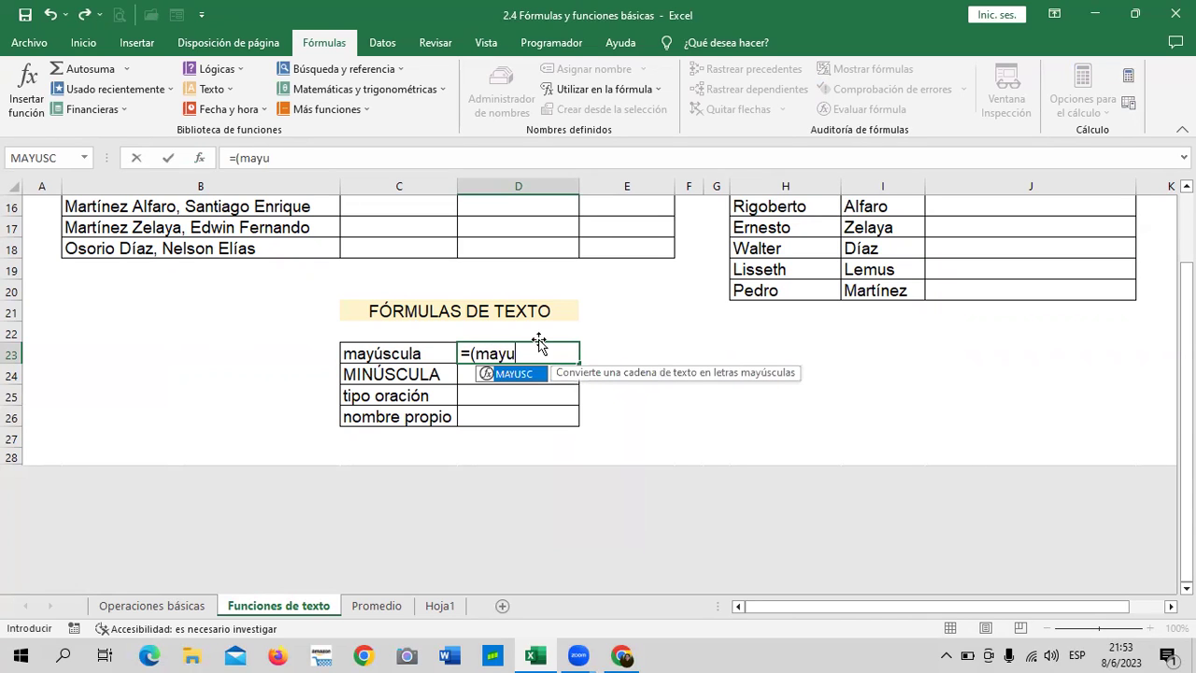
double_click(527, 375)
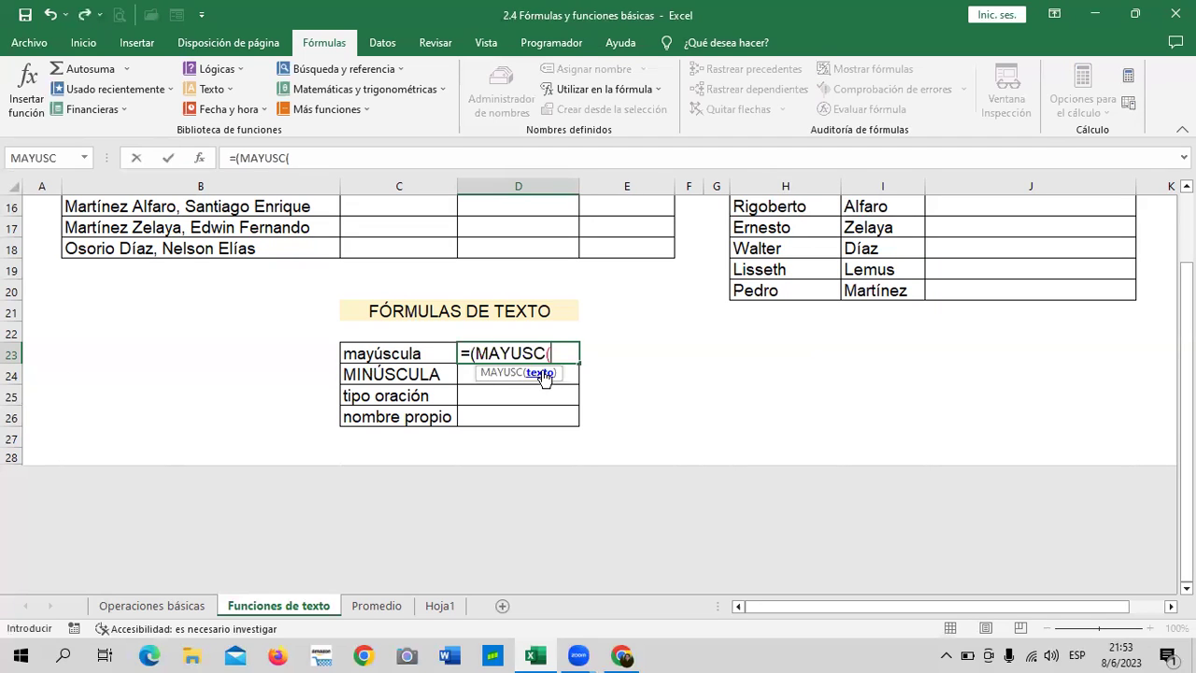
left_click(445, 353)
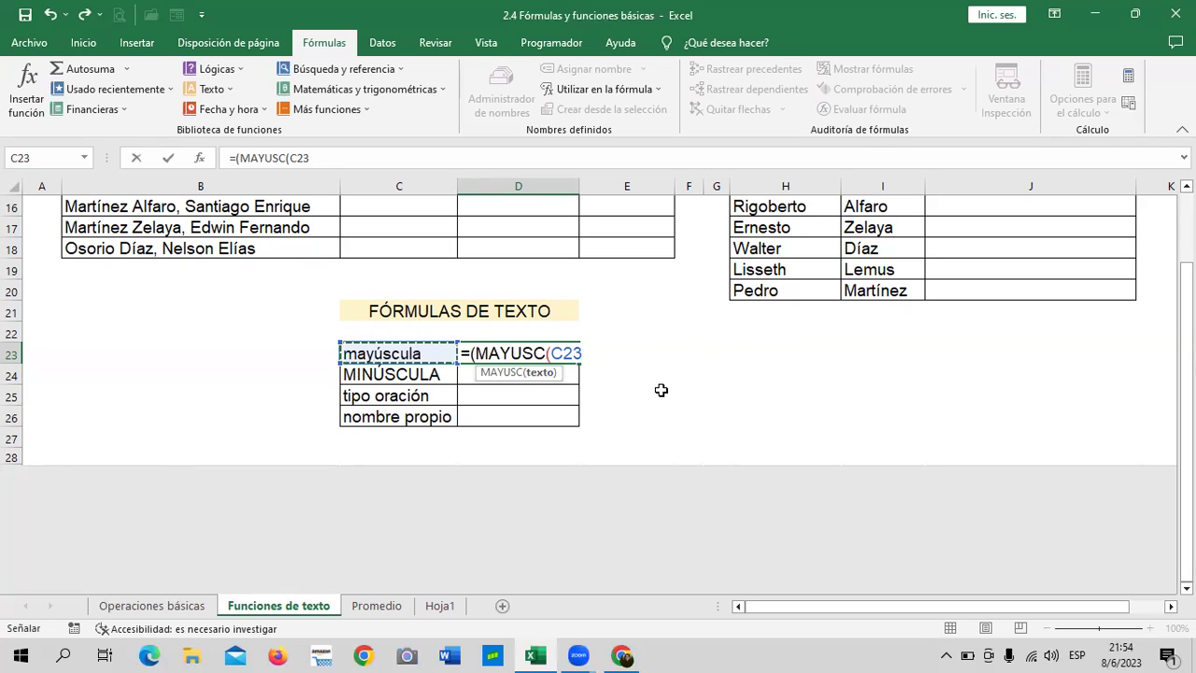
type(")")
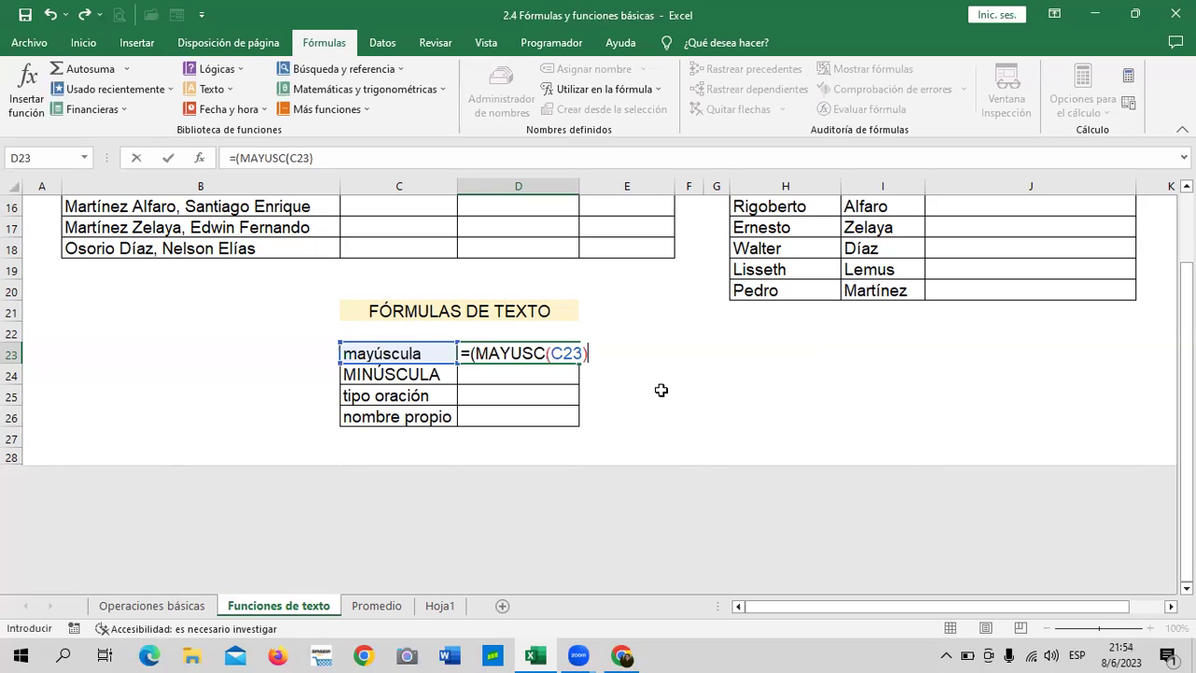
key("Return")
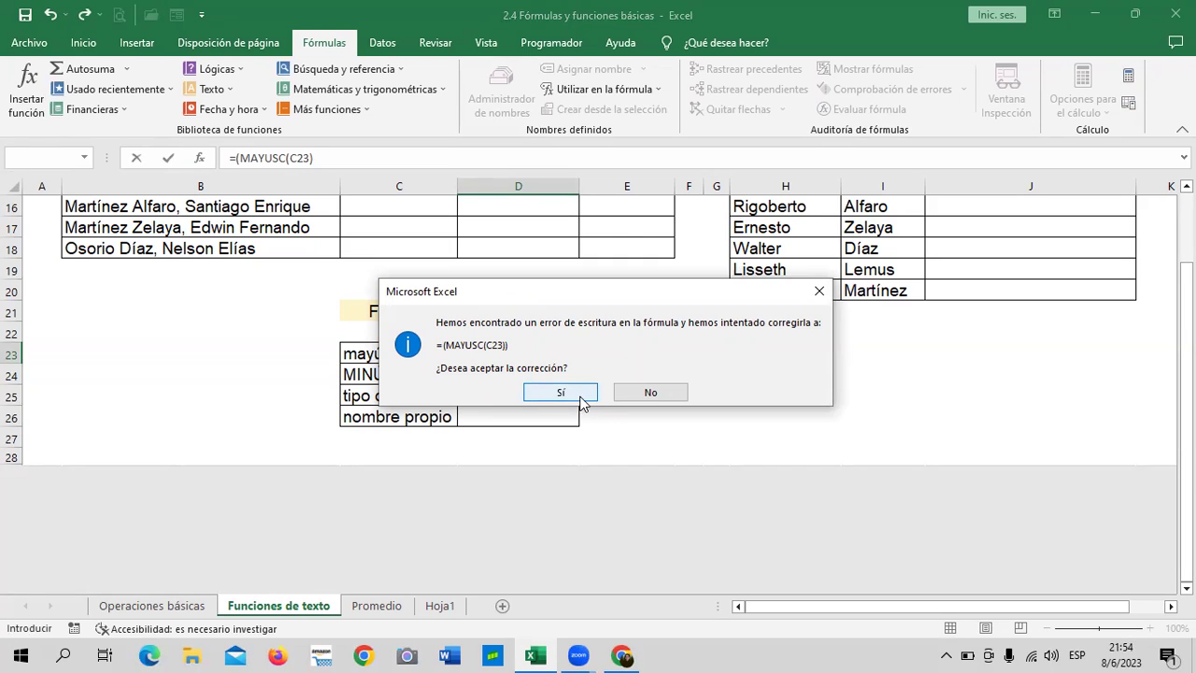
left_click(585, 393)
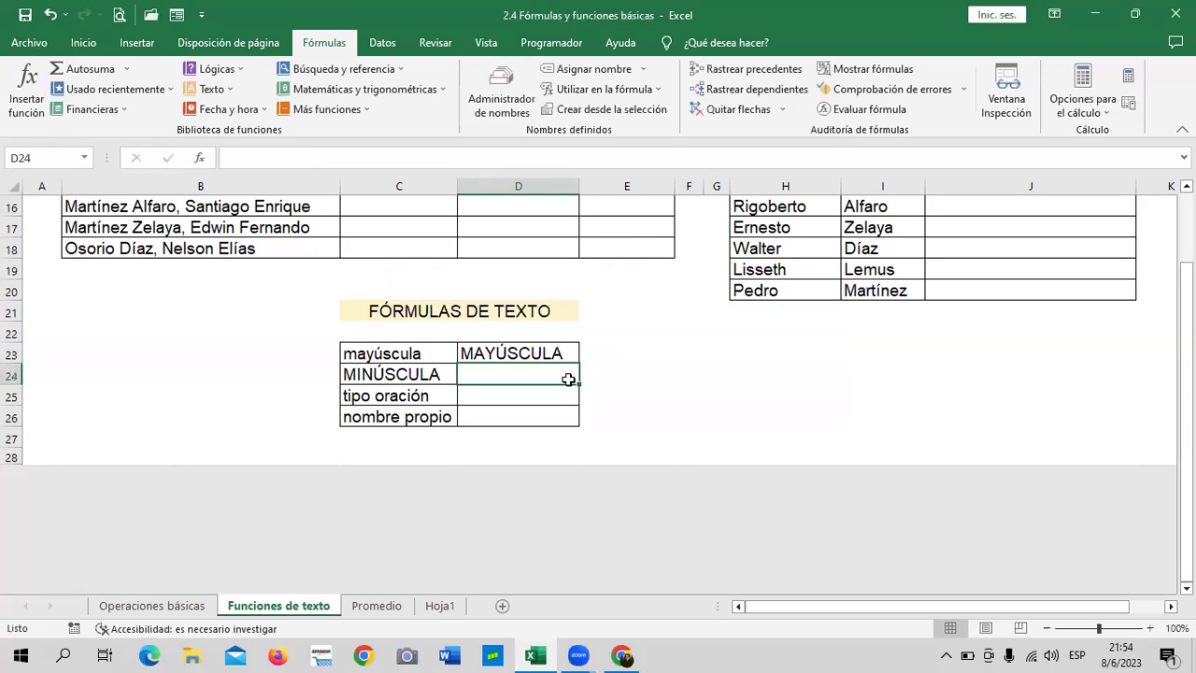
left_click(689, 372)
Enter =MINUSC(C24) in D24 so it displays minúscula
left_click(376, 374)
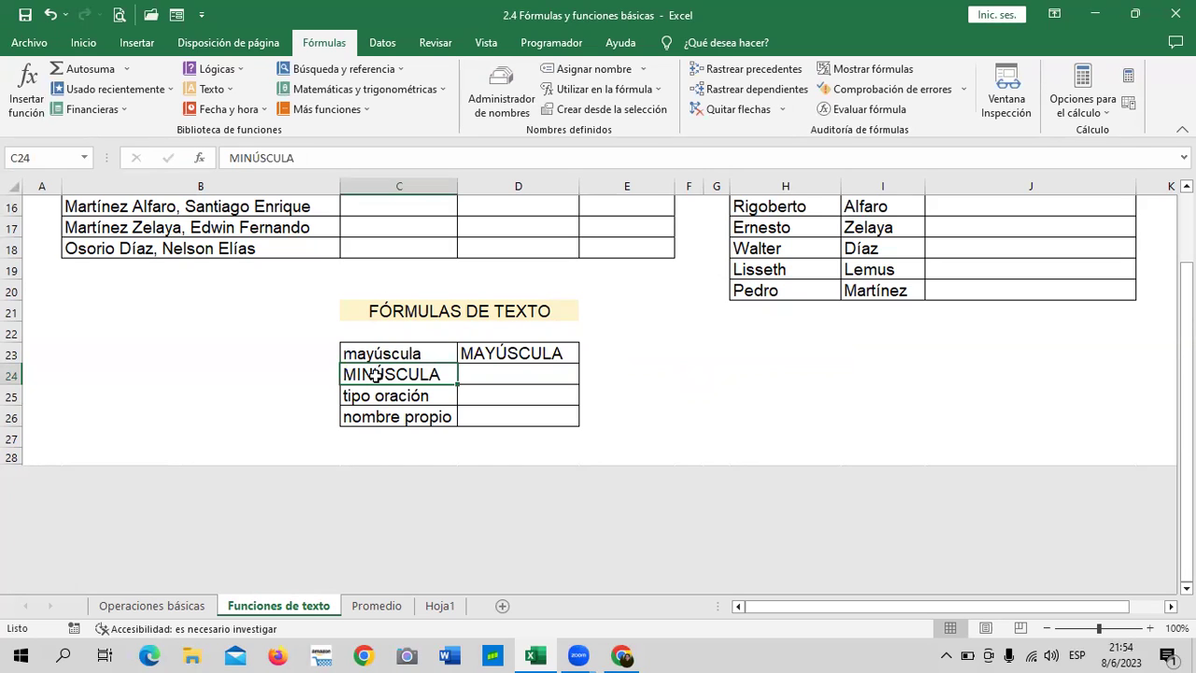
left_click(491, 372)
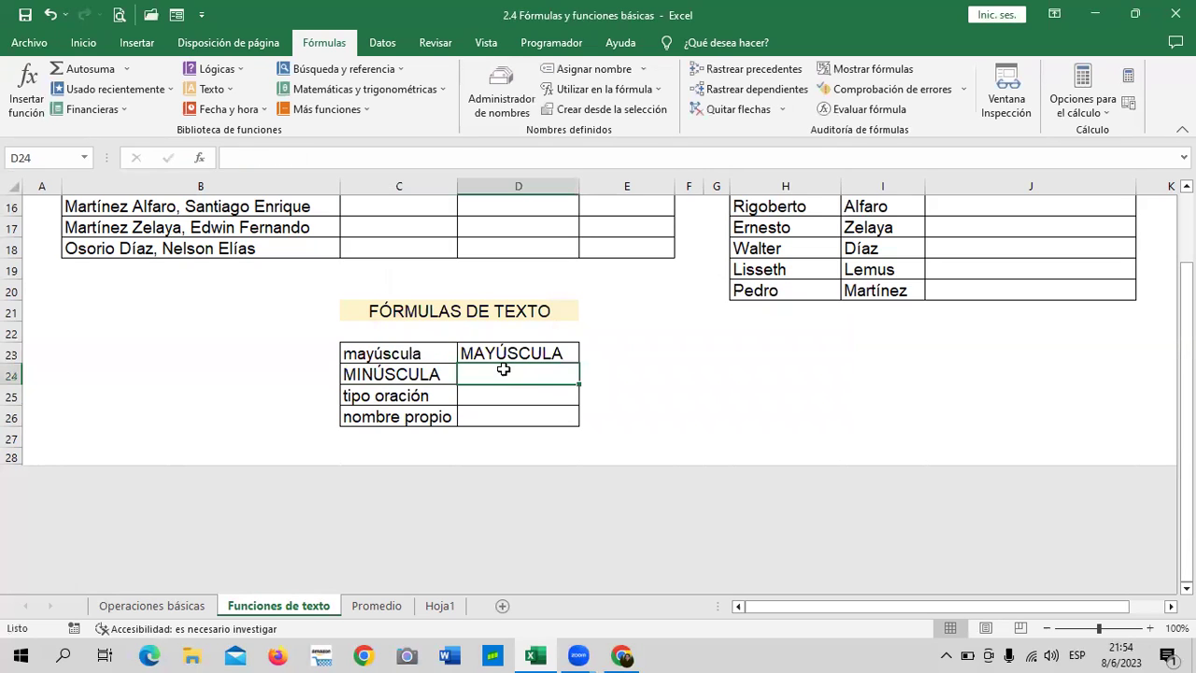
type("=")
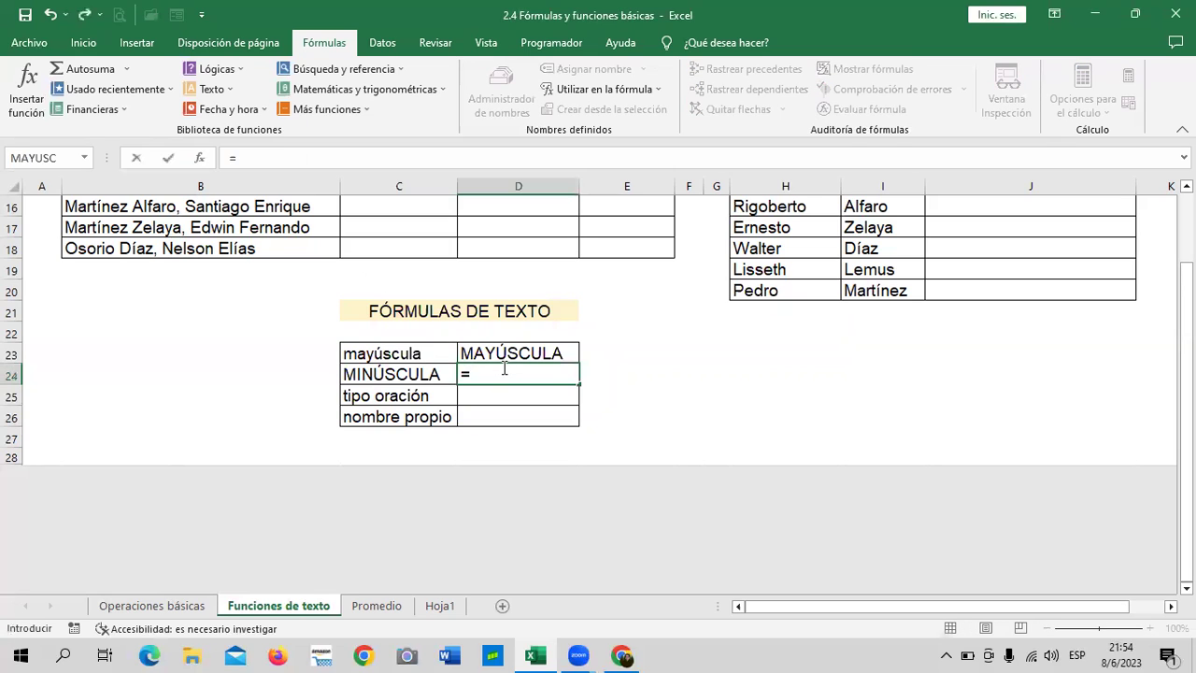
type("min")
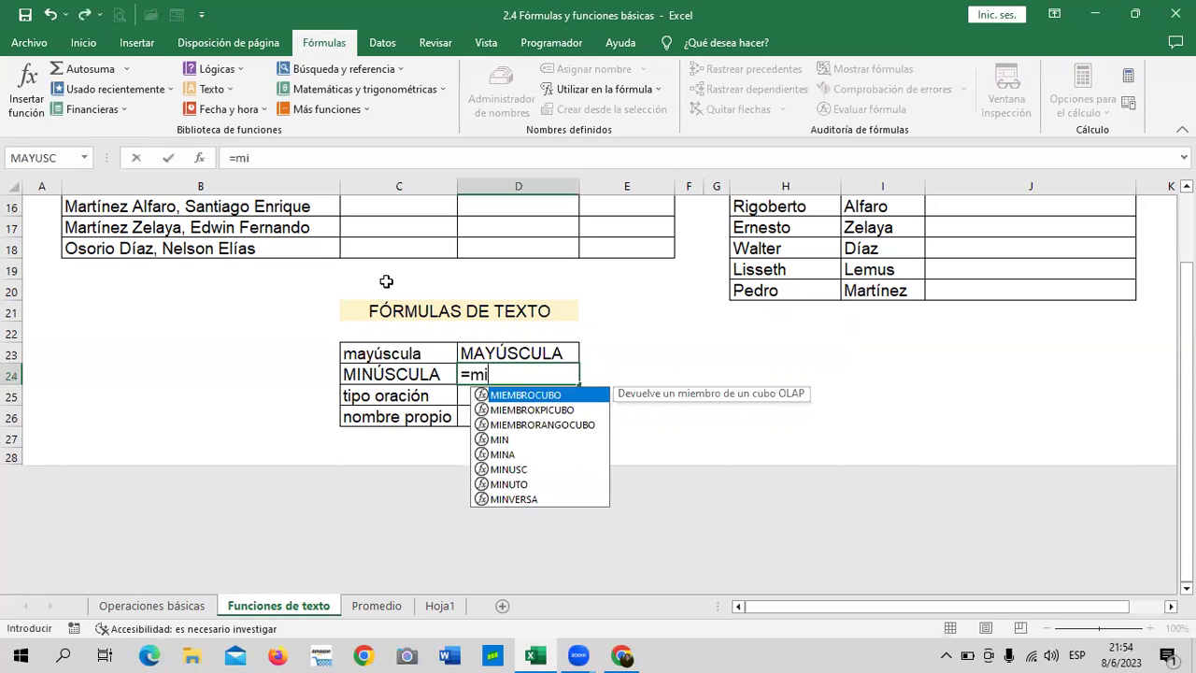
type("us")
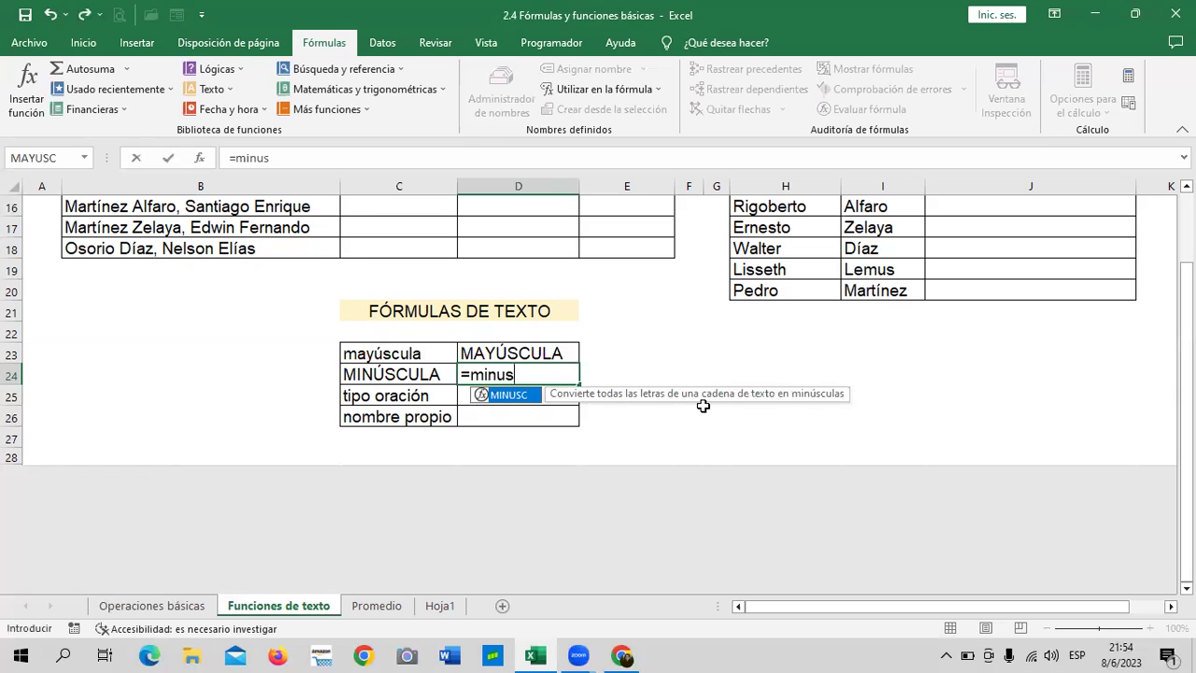
double_click(511, 396)
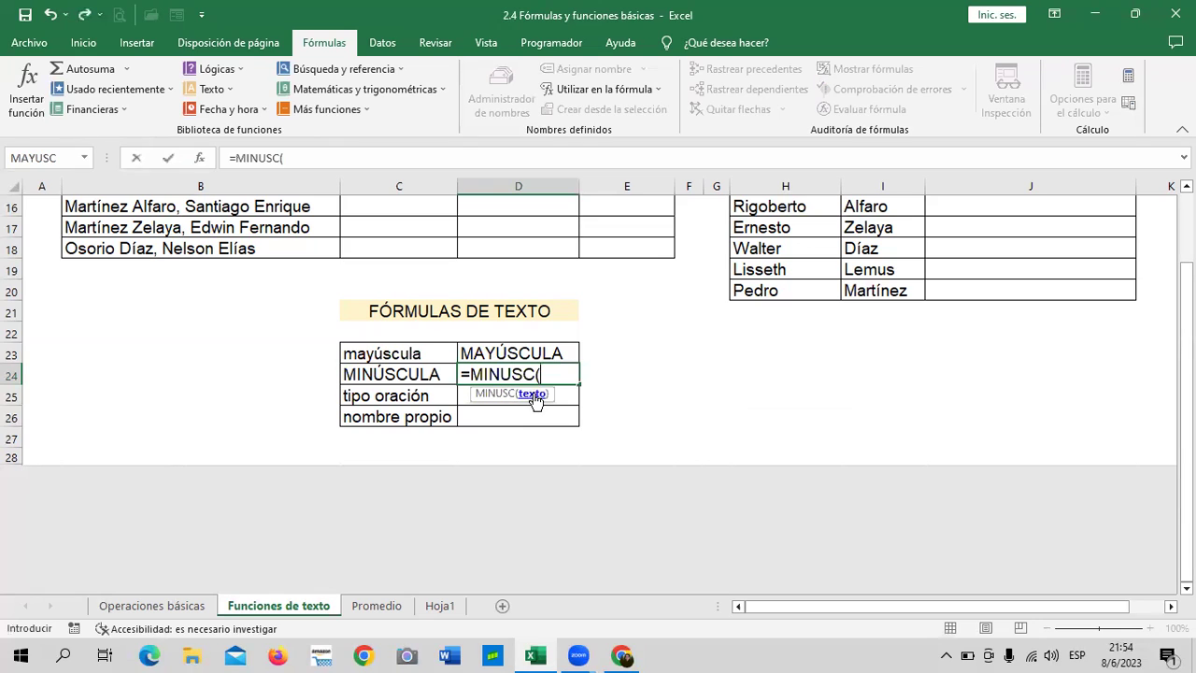
left_click(416, 375)
type(")")
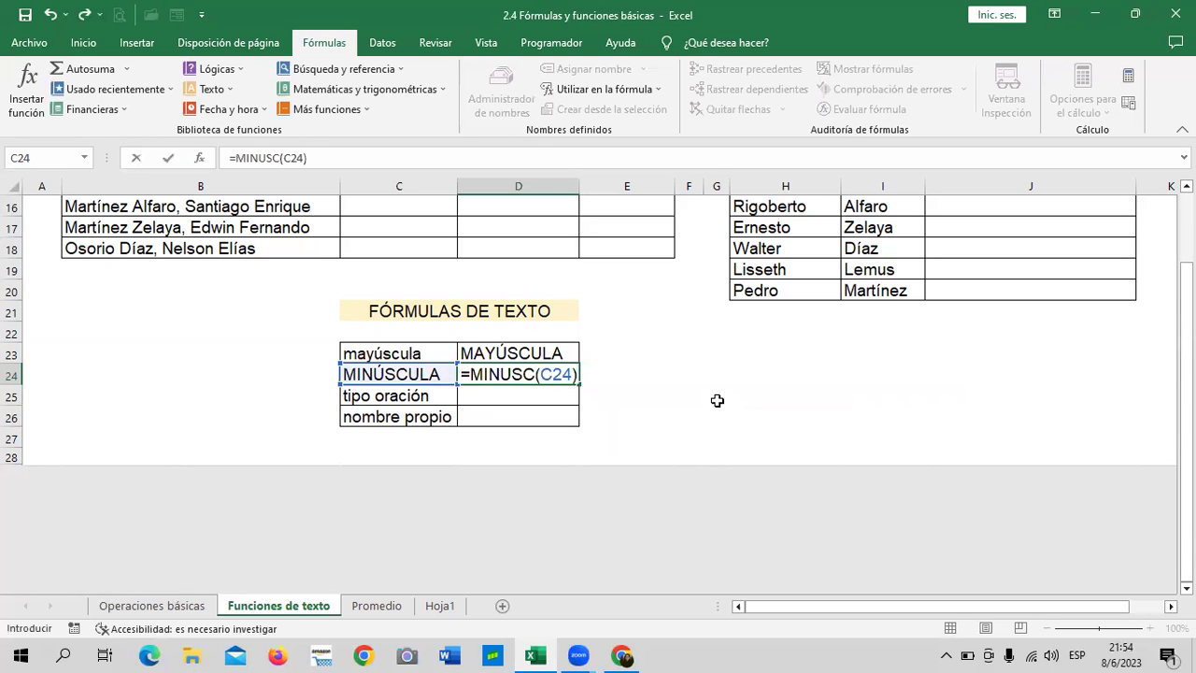
key("Return")
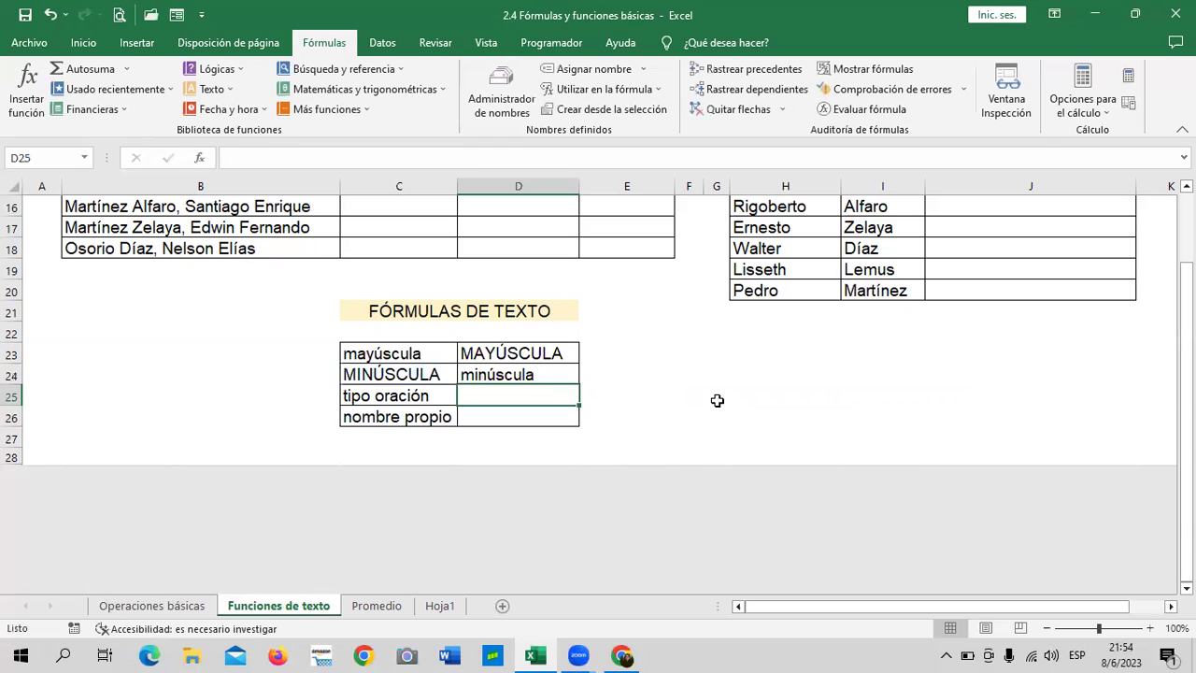
Compare the tipo oración and nombre propio source labels in C25 and C26
left_click(396, 392)
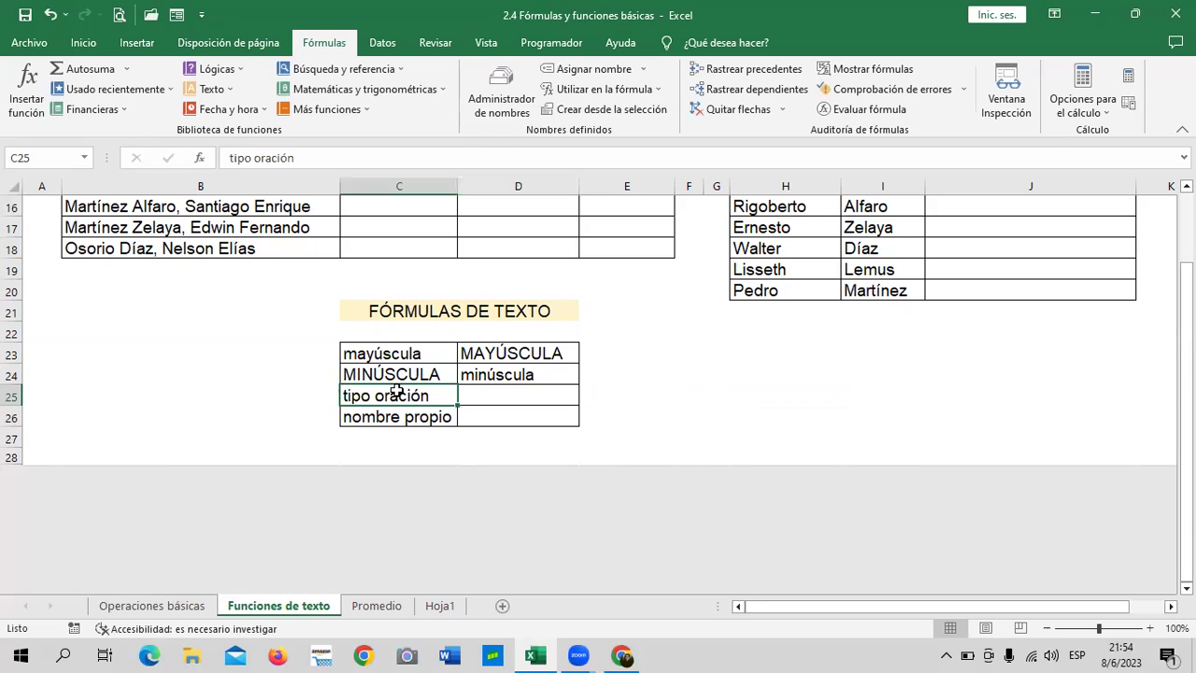
left_click(411, 420)
left_click(404, 394)
left_click(399, 418)
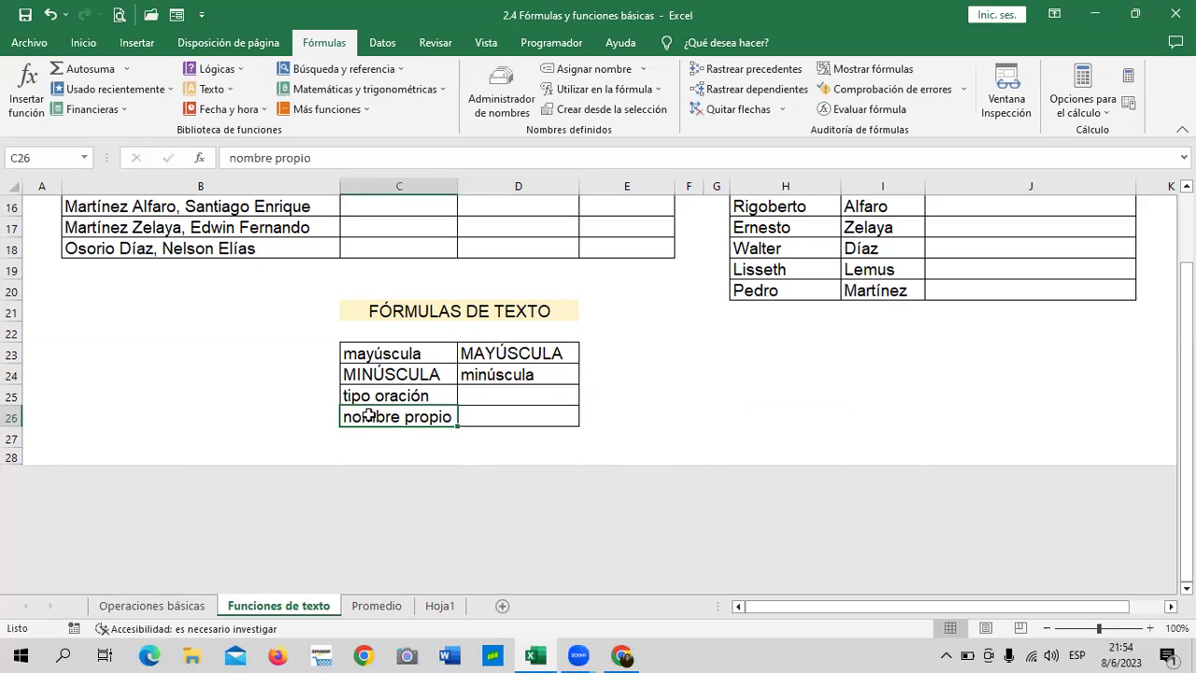
left_click(367, 398)
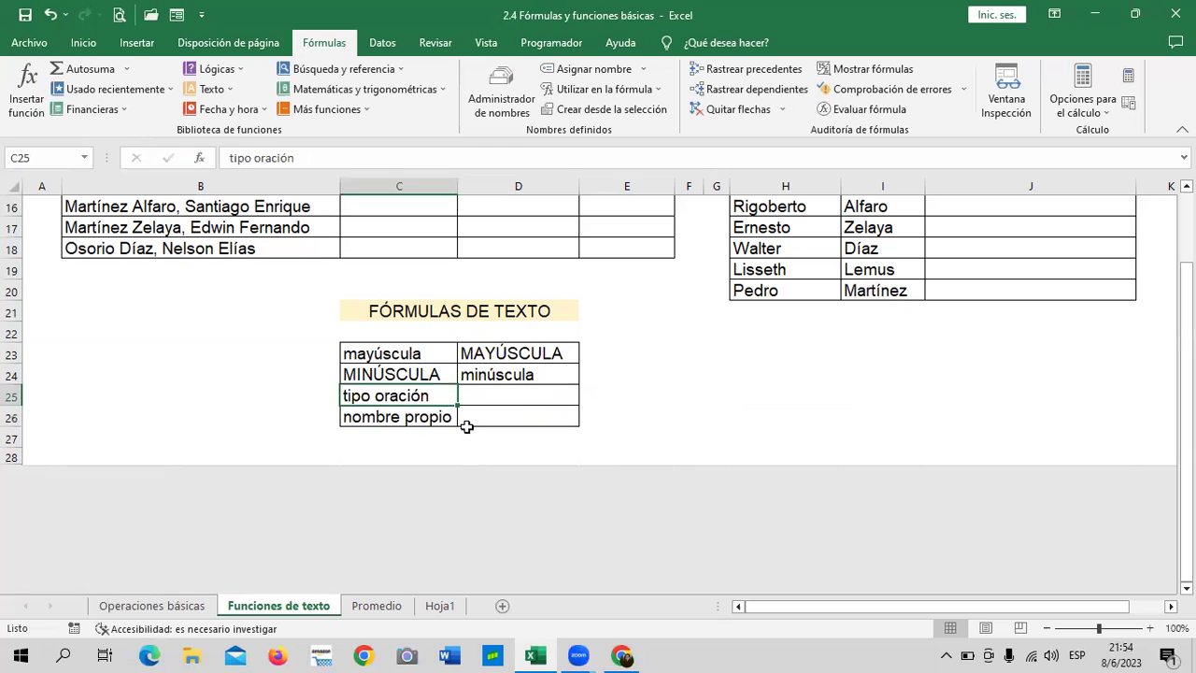
left_click(428, 416)
Enter =NOMPROPIO(C25) in D25 so it displays Tipo Oración
left_click(491, 396)
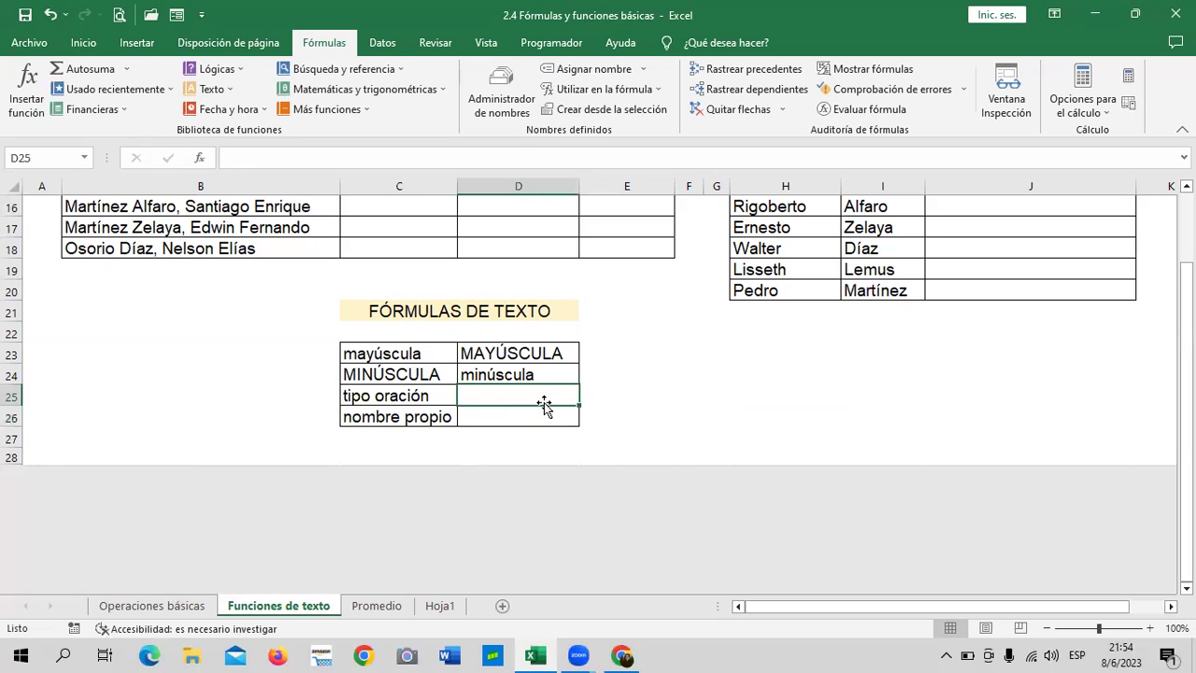
type("=")
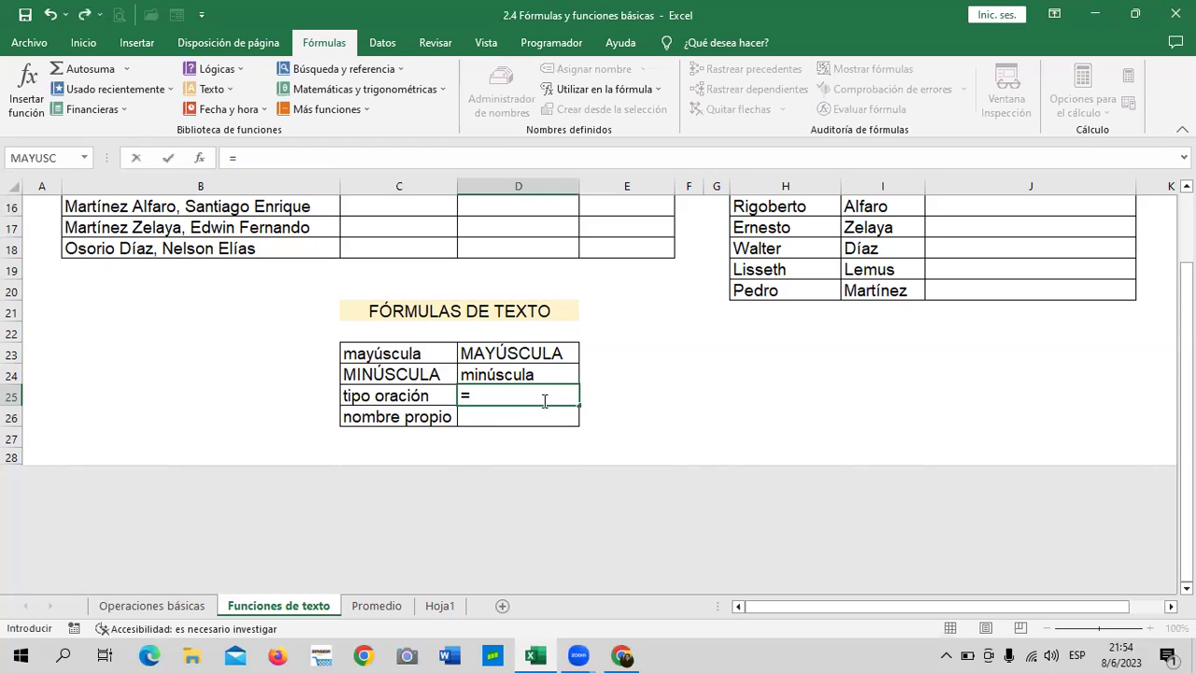
type("nom")
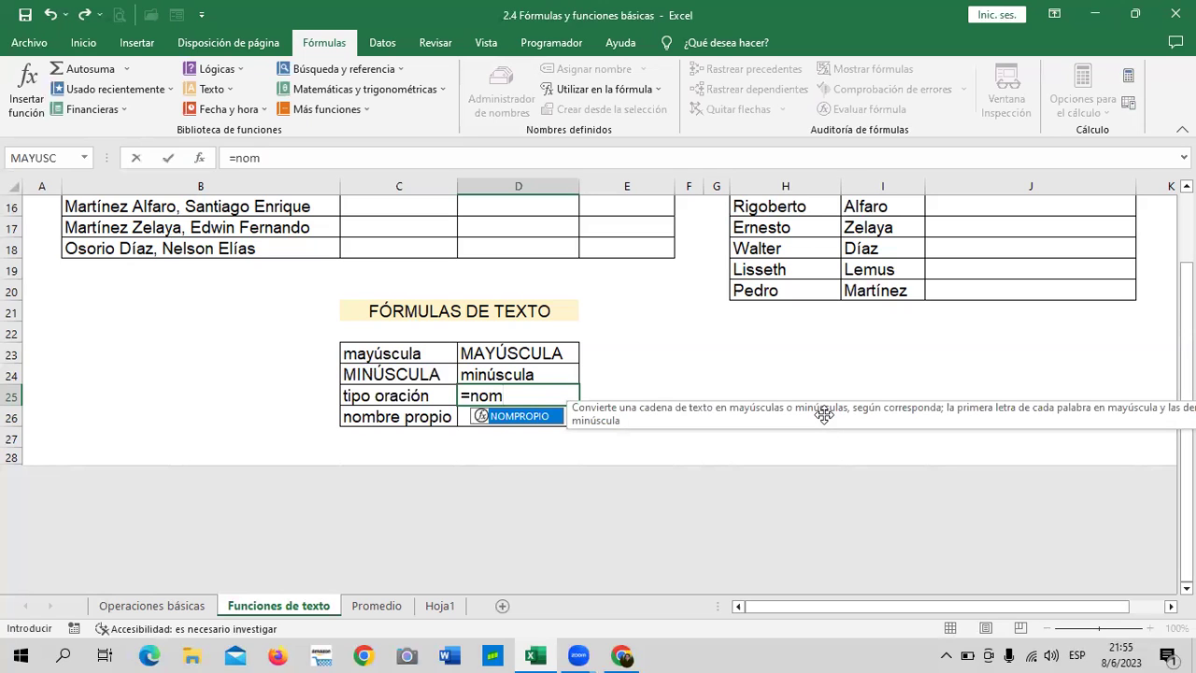
double_click(529, 417)
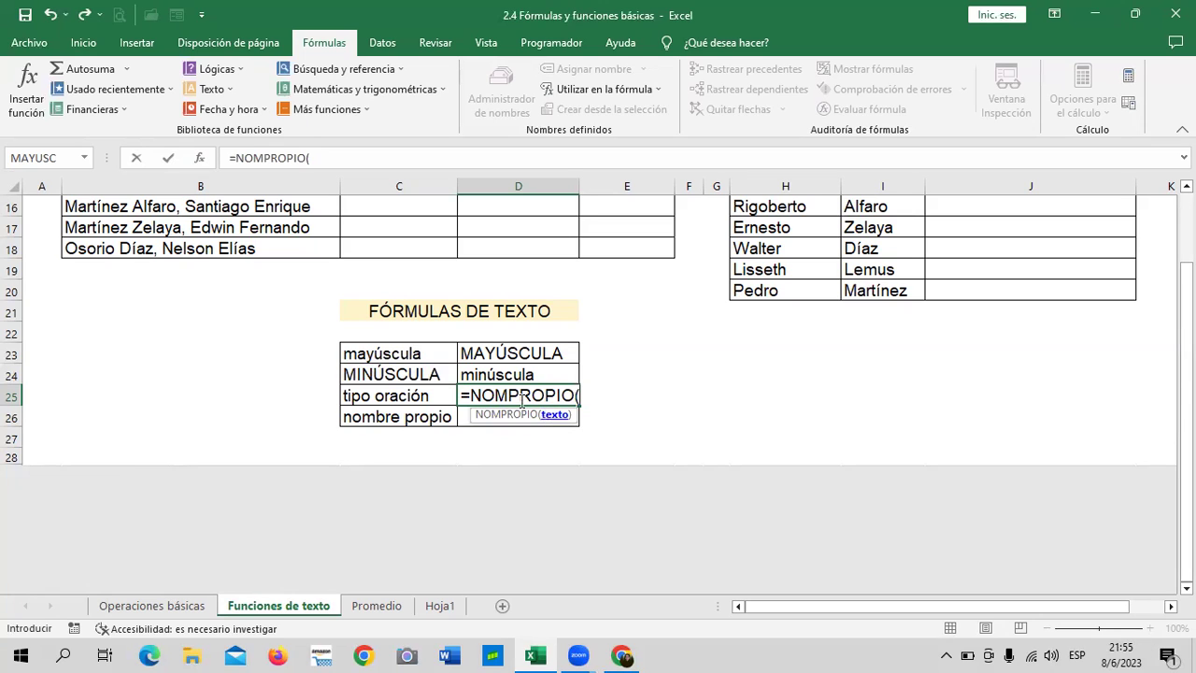
left_click(423, 398)
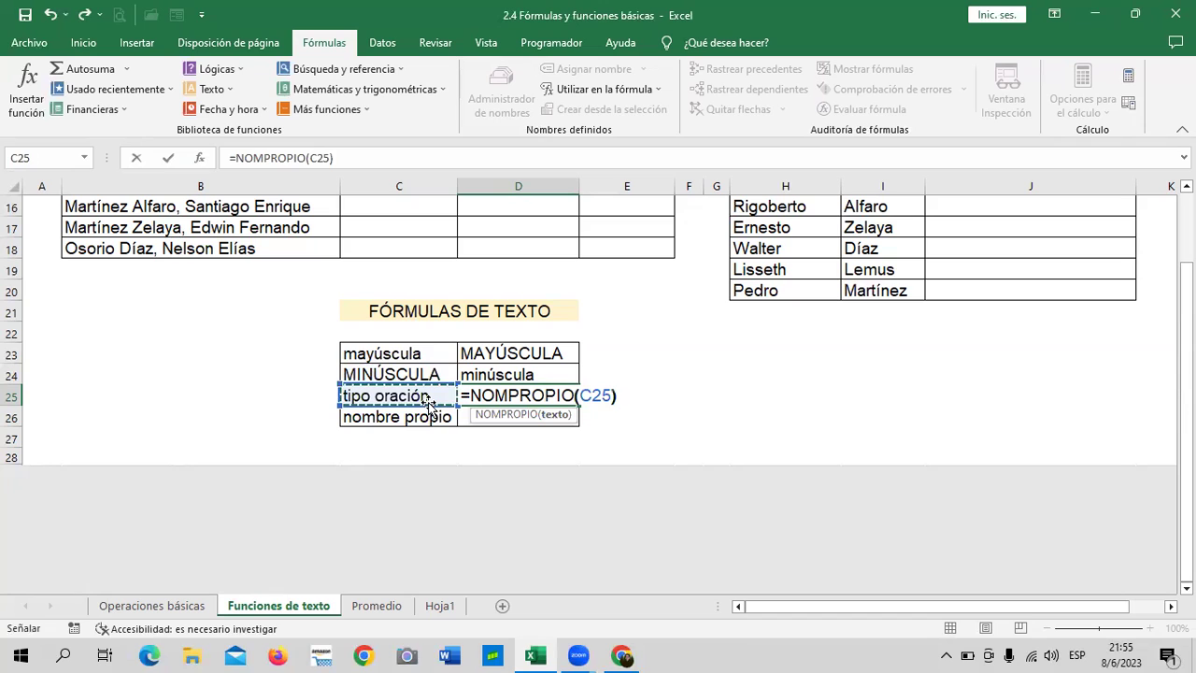
type(")")
key("Return")
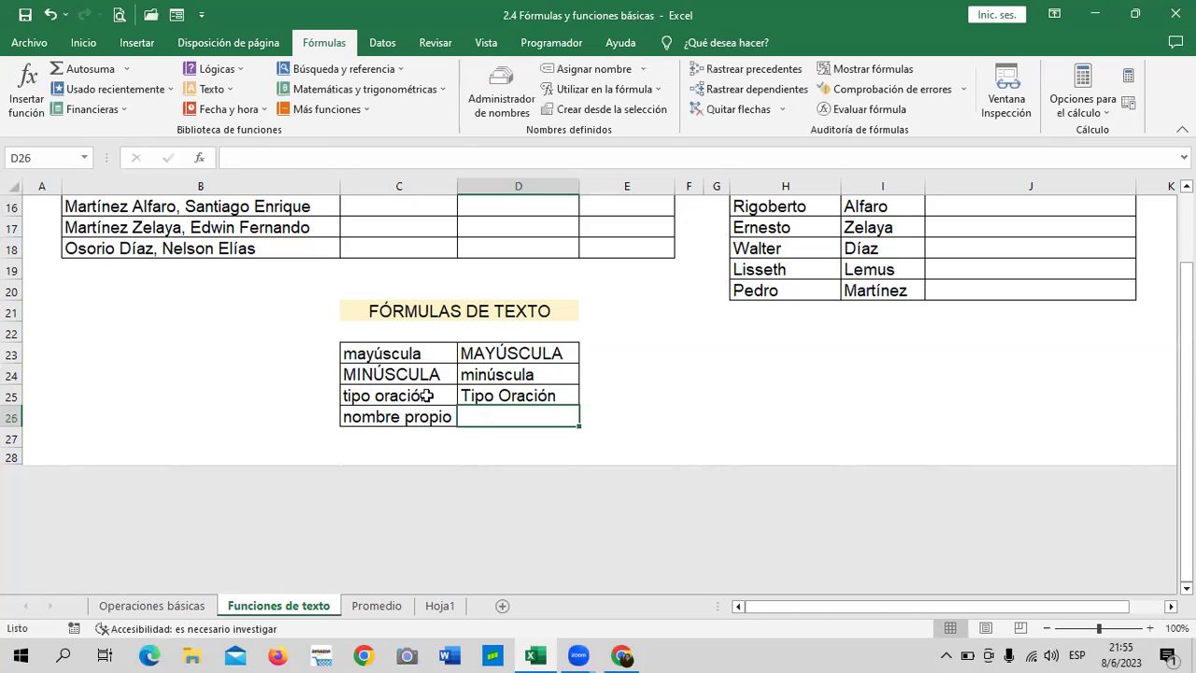
left_click(376, 396)
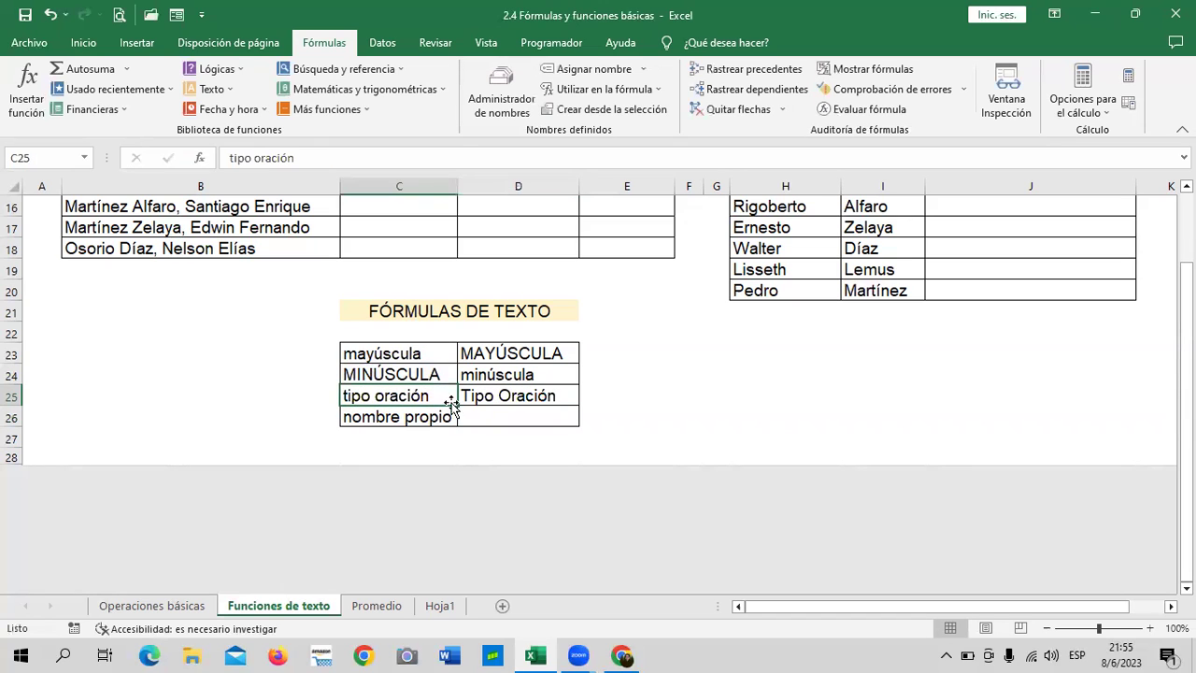
left_click(505, 398)
Enter =NOMPROPIO(C26) in D26 so it displays Nombre Propio
left_click(537, 411)
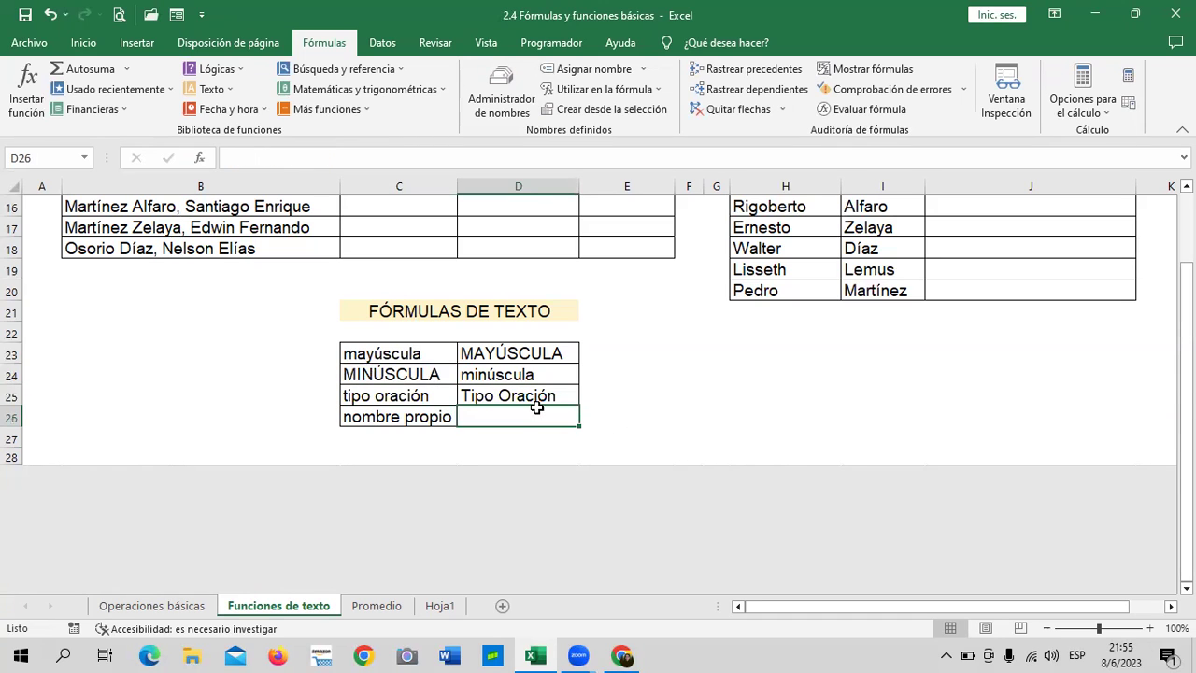
type("=")
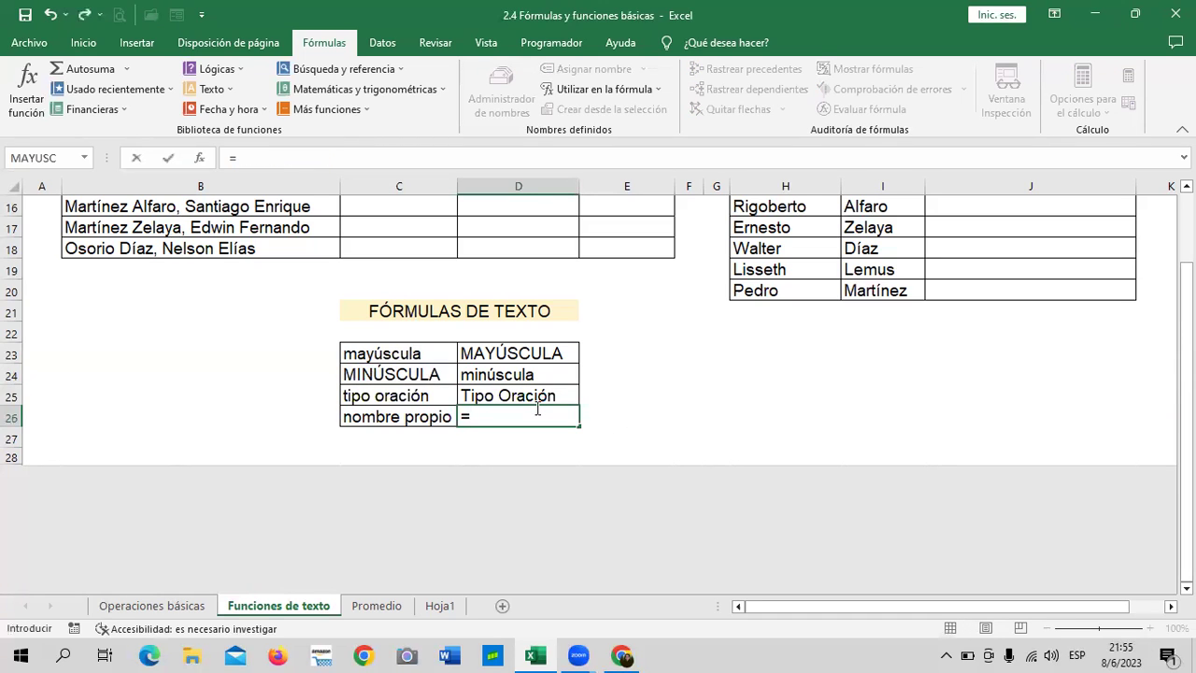
type("nombre")
key("BackSpace")
key("BackSpace")
key("BackSpace")
key("BackSpace")
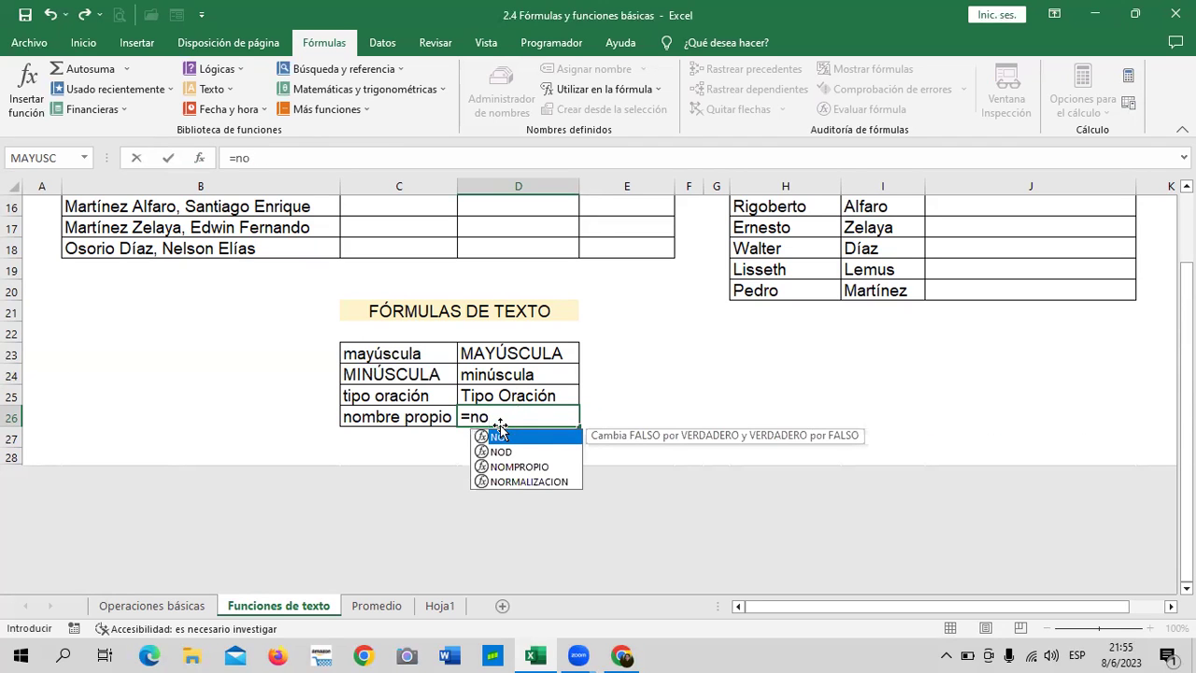
double_click(529, 466)
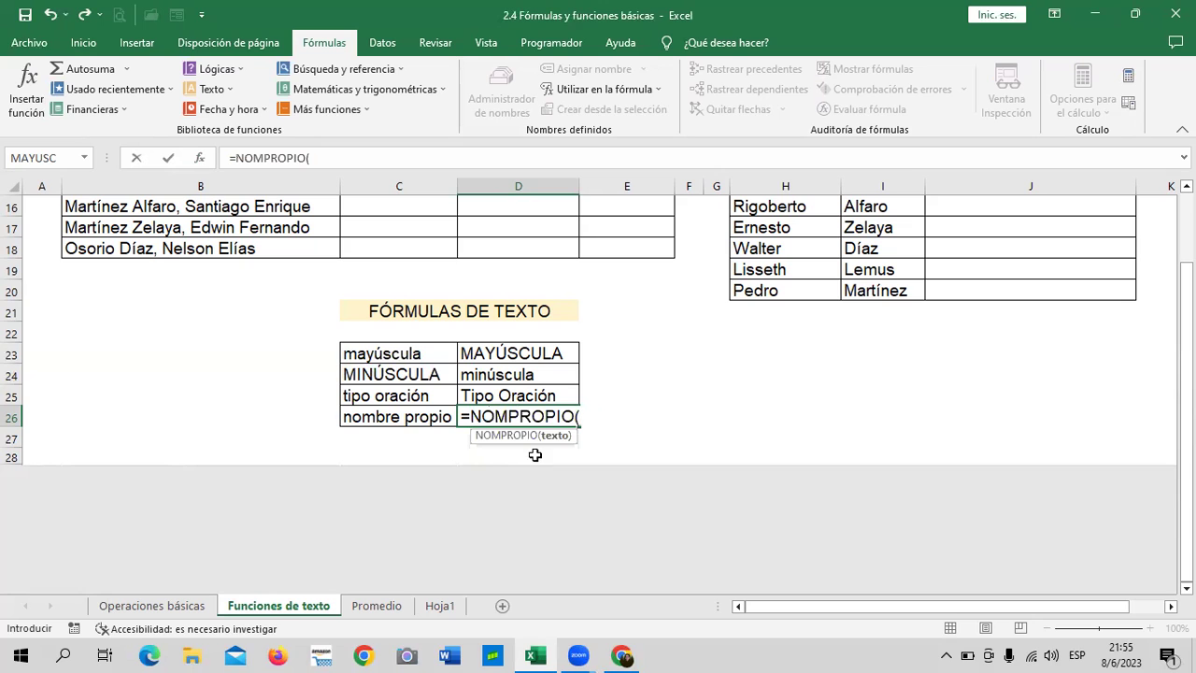
left_click(408, 419)
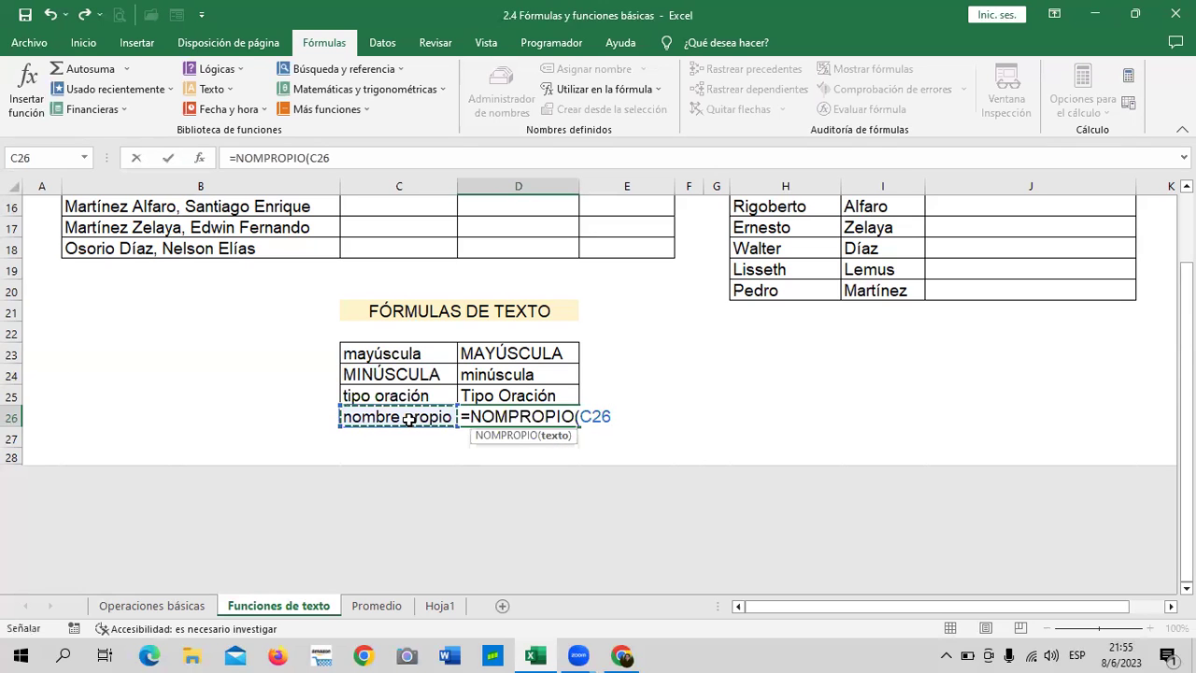
type(")")
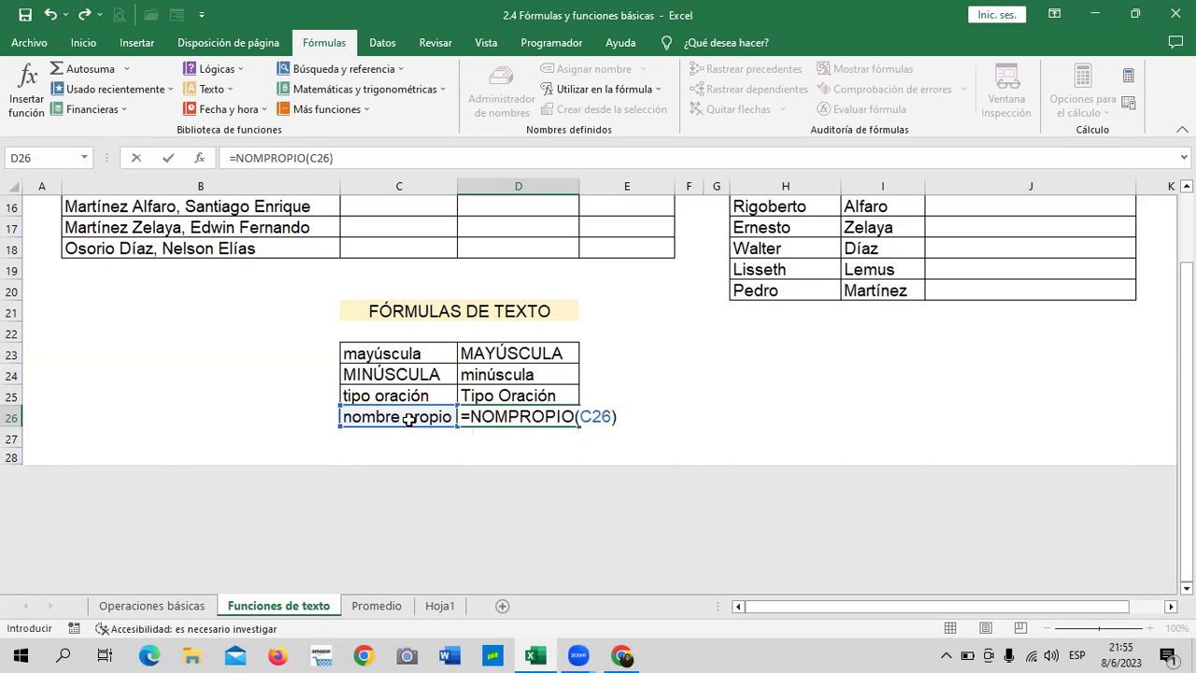
key("Return")
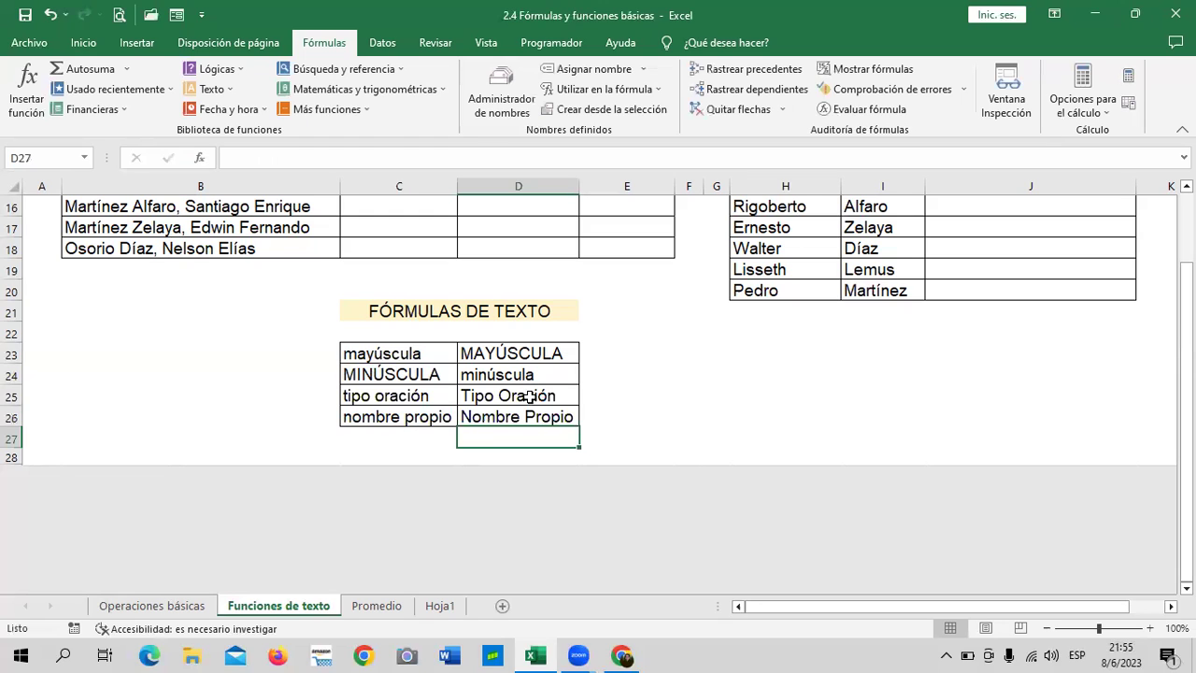
Compare the D25 and D26 results with their source texts in C25 and C26
left_click(531, 398)
left_click(521, 422)
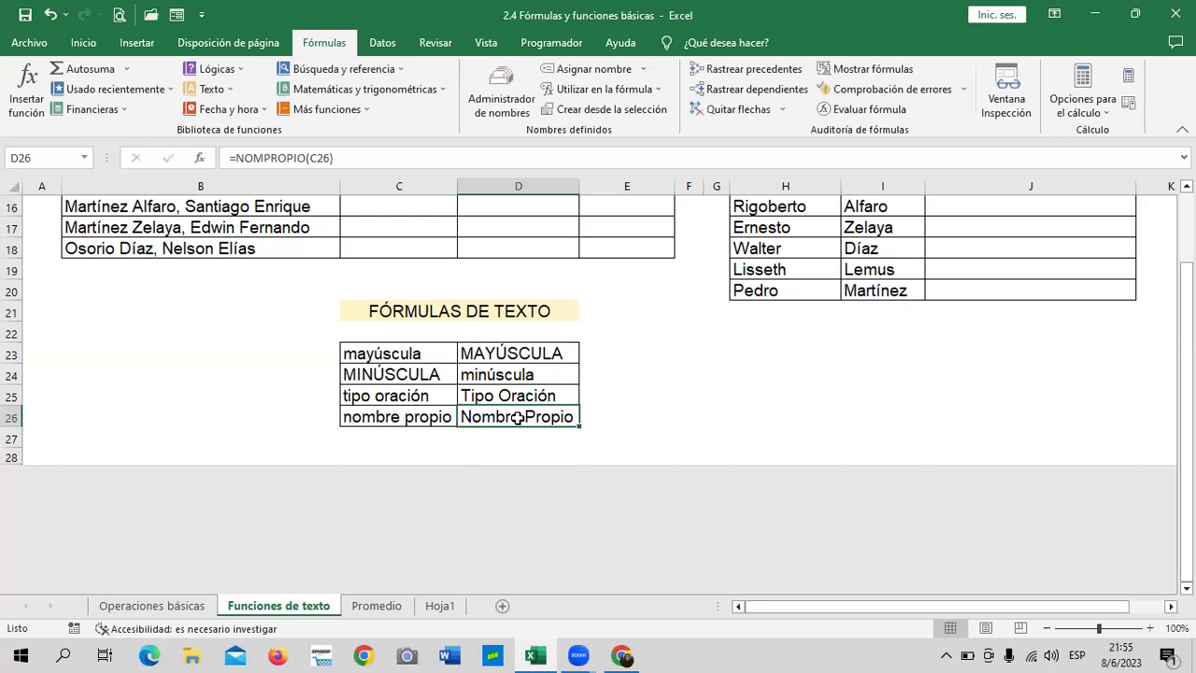
left_click(408, 417)
left_click(385, 397)
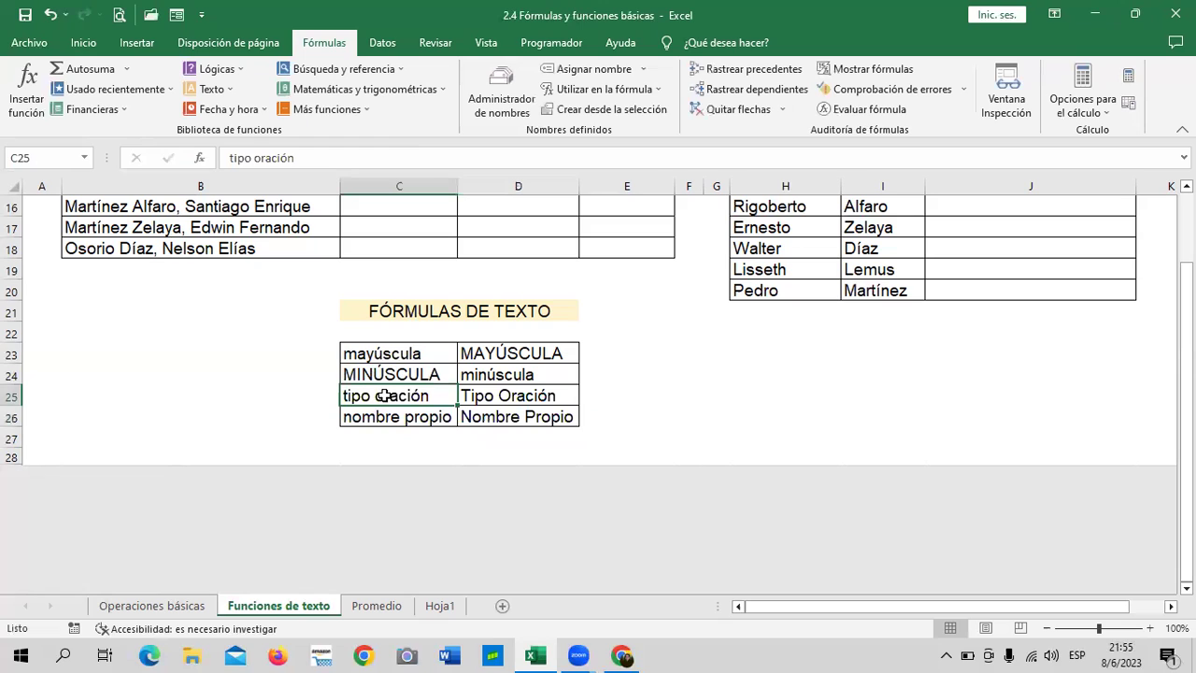
left_click(380, 419)
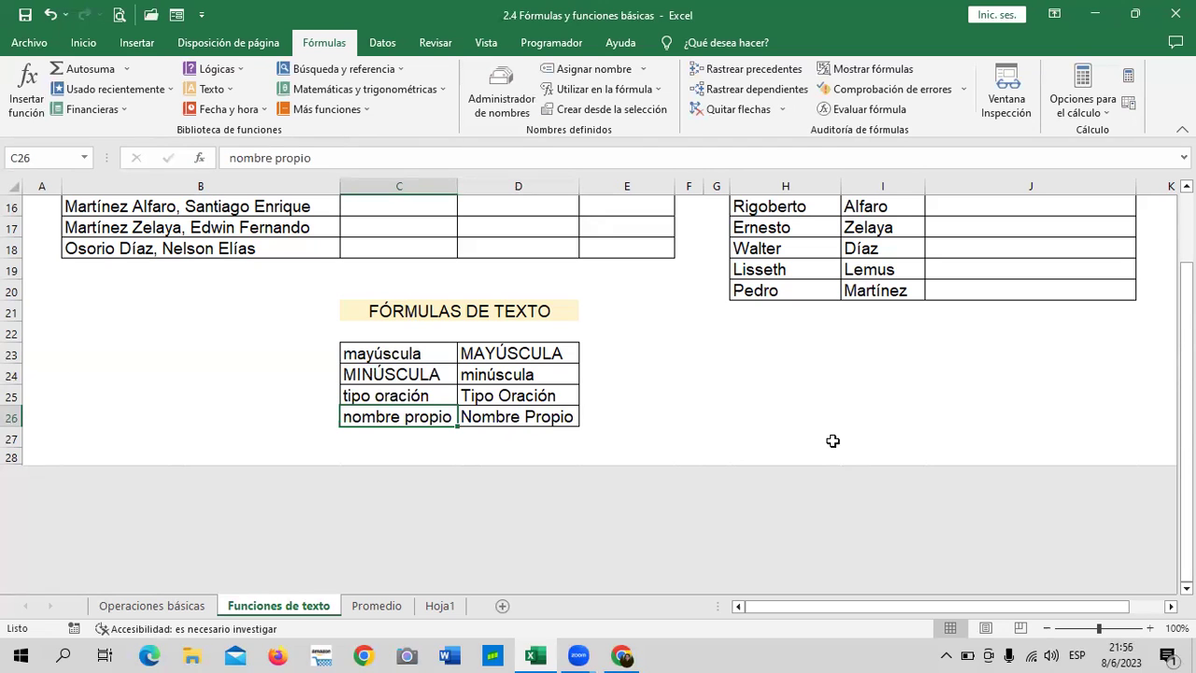
scroll(830, 436, "up", 3)
scroll(806, 443, "up", 2)
scroll(794, 450, "down", 1)
scroll(780, 456, "down", 1)
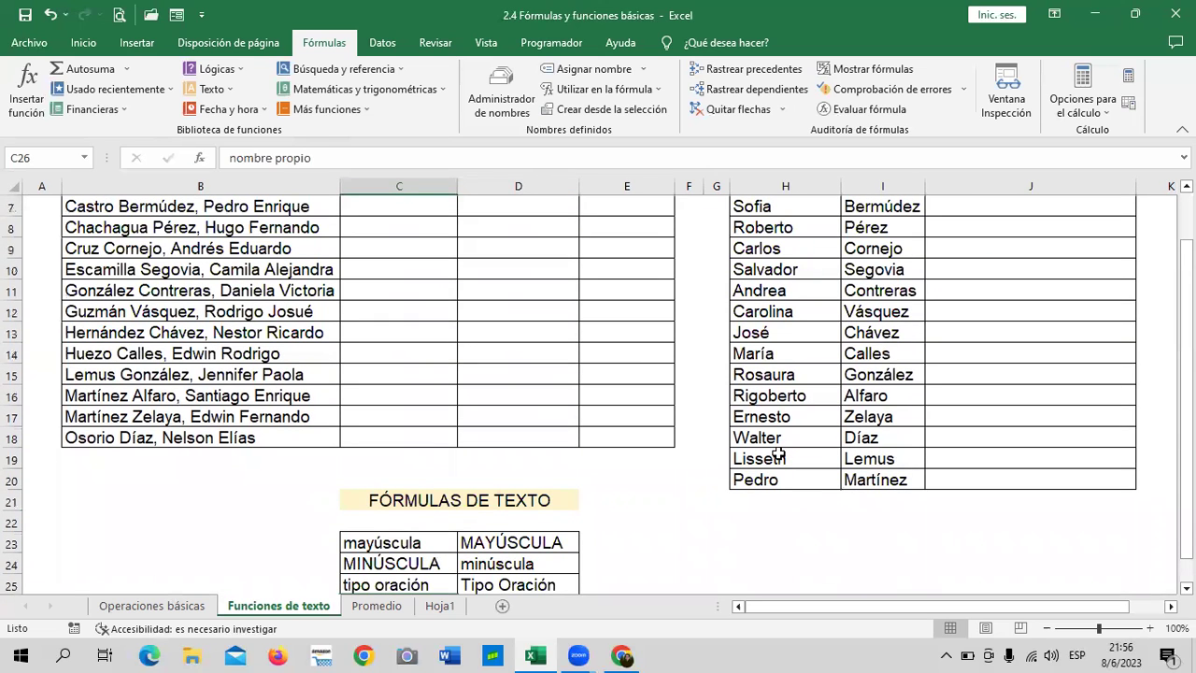
scroll(1065, 449, "up", 2)
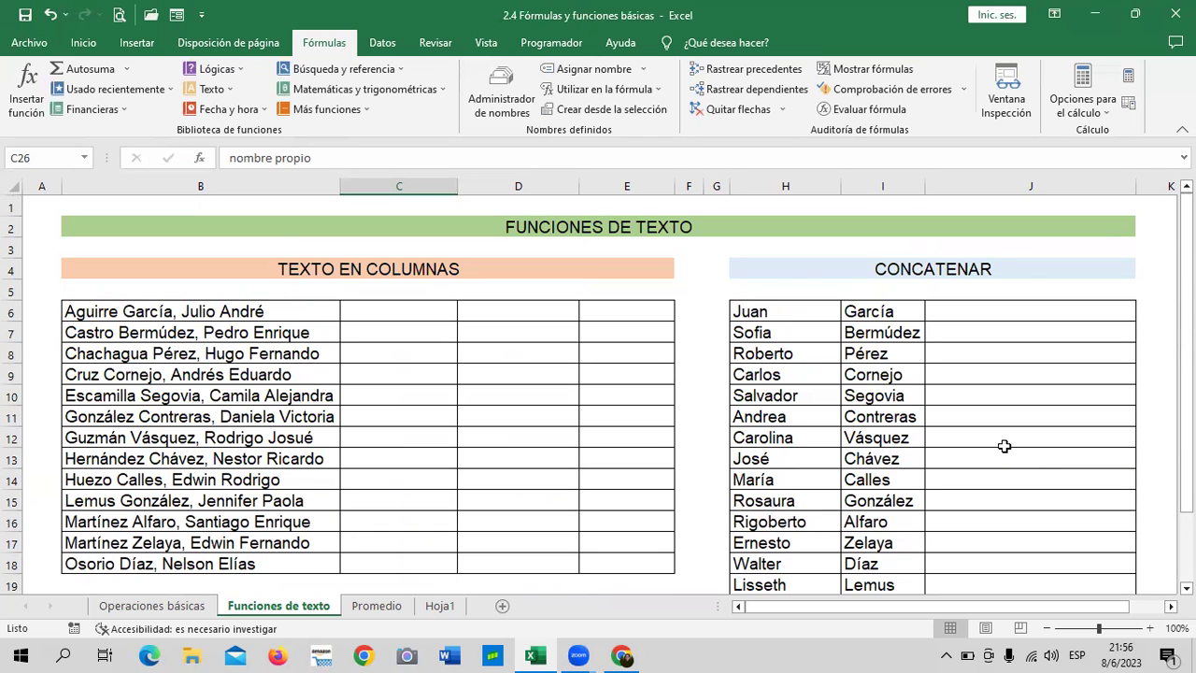
scroll(1004, 446, "down", 1)
scroll(1005, 446, "up", 1)
left_click(784, 315)
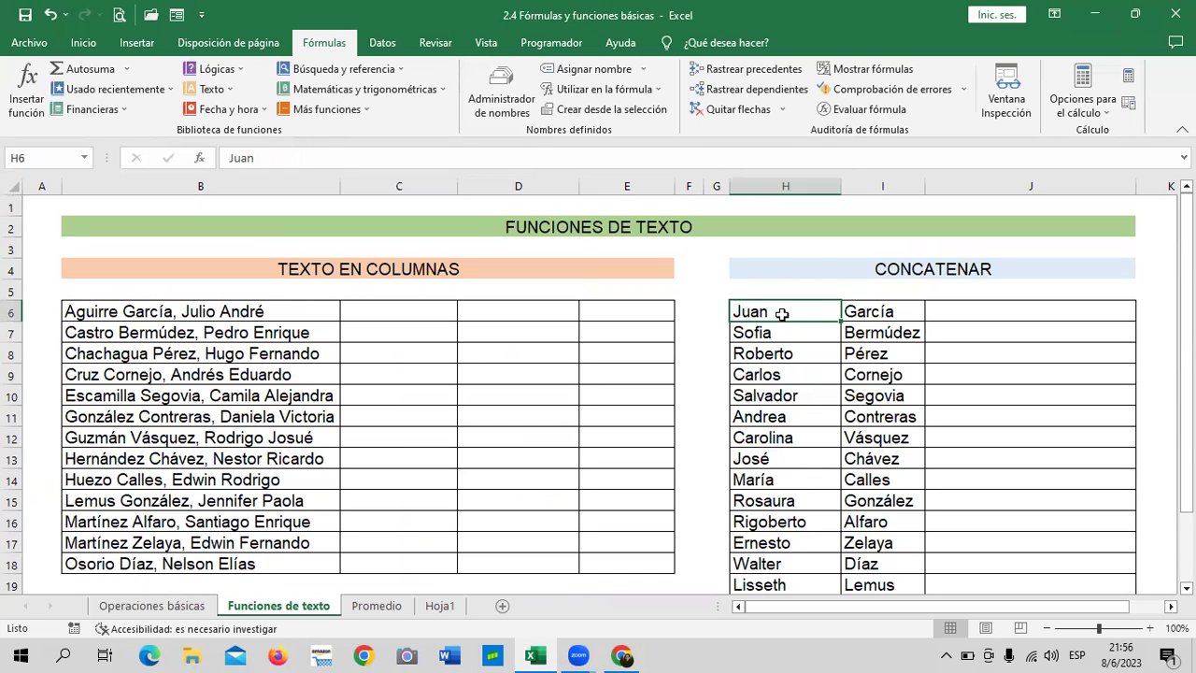
left_click(887, 312)
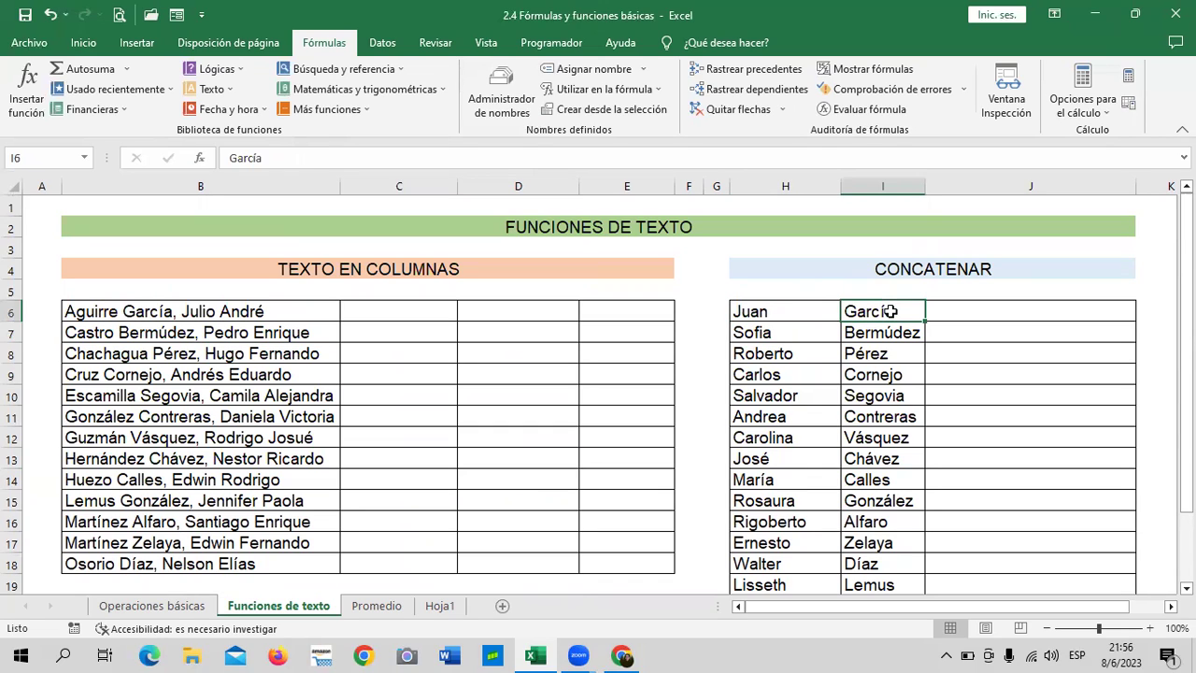
left_click(787, 311)
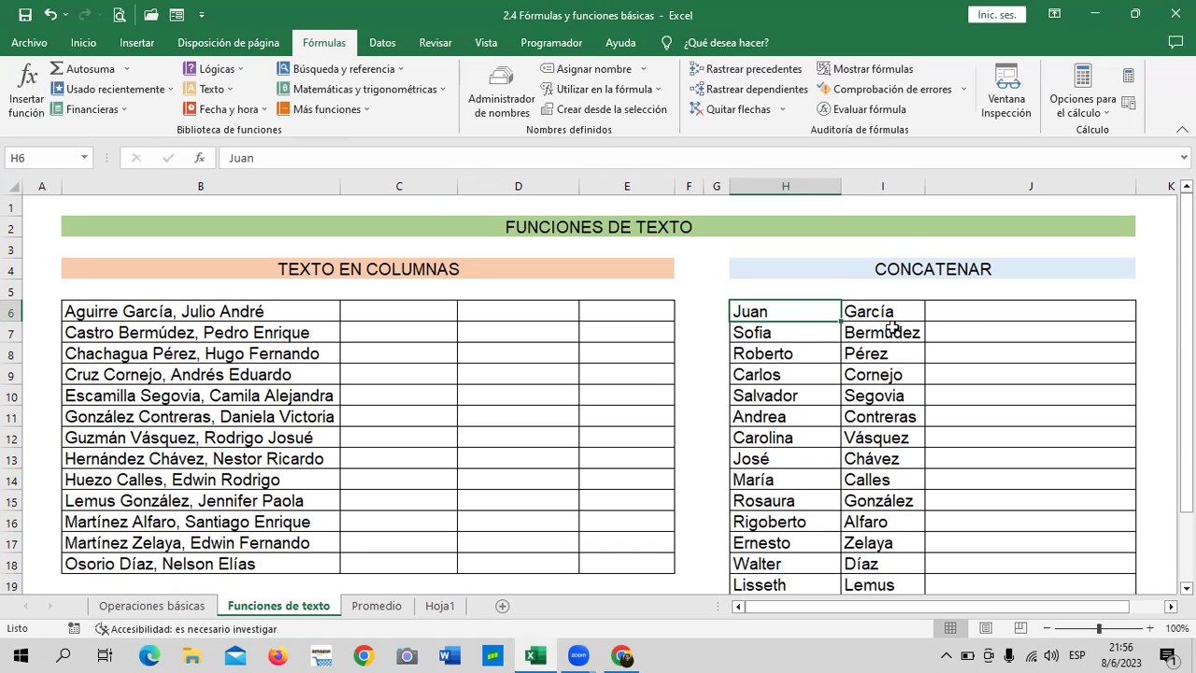
Enter =CONCATENAR(H6;I6) in J6 so it shows JuanGarcía
left_click(971, 309)
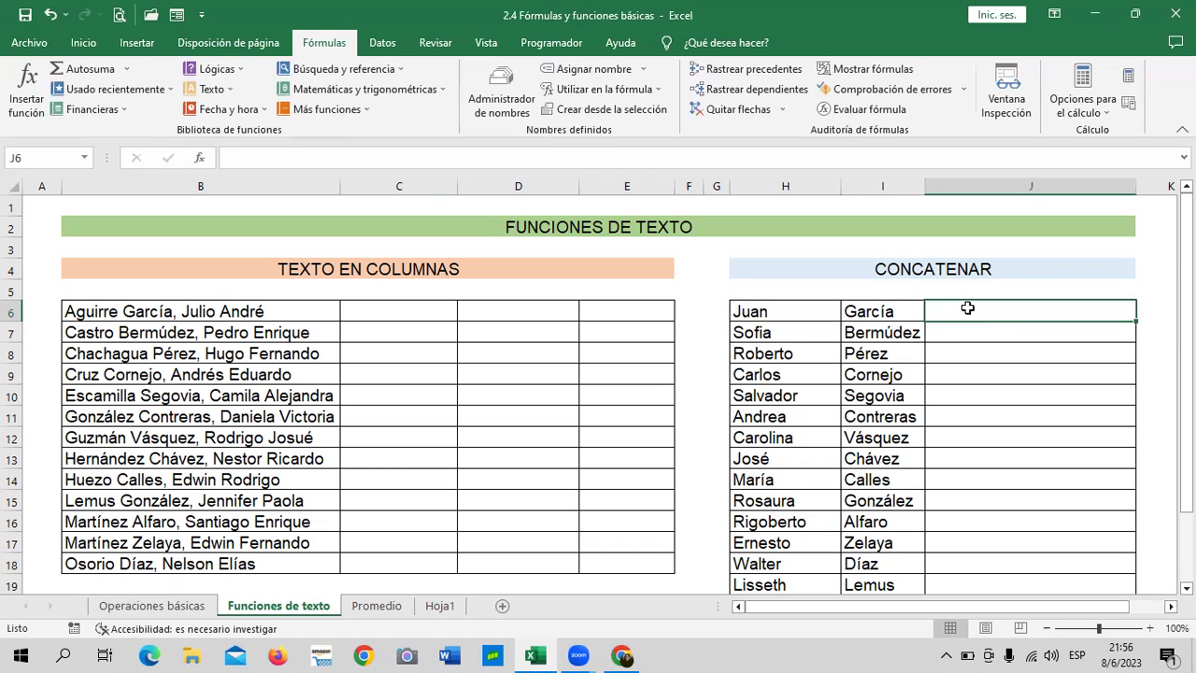
type("=")
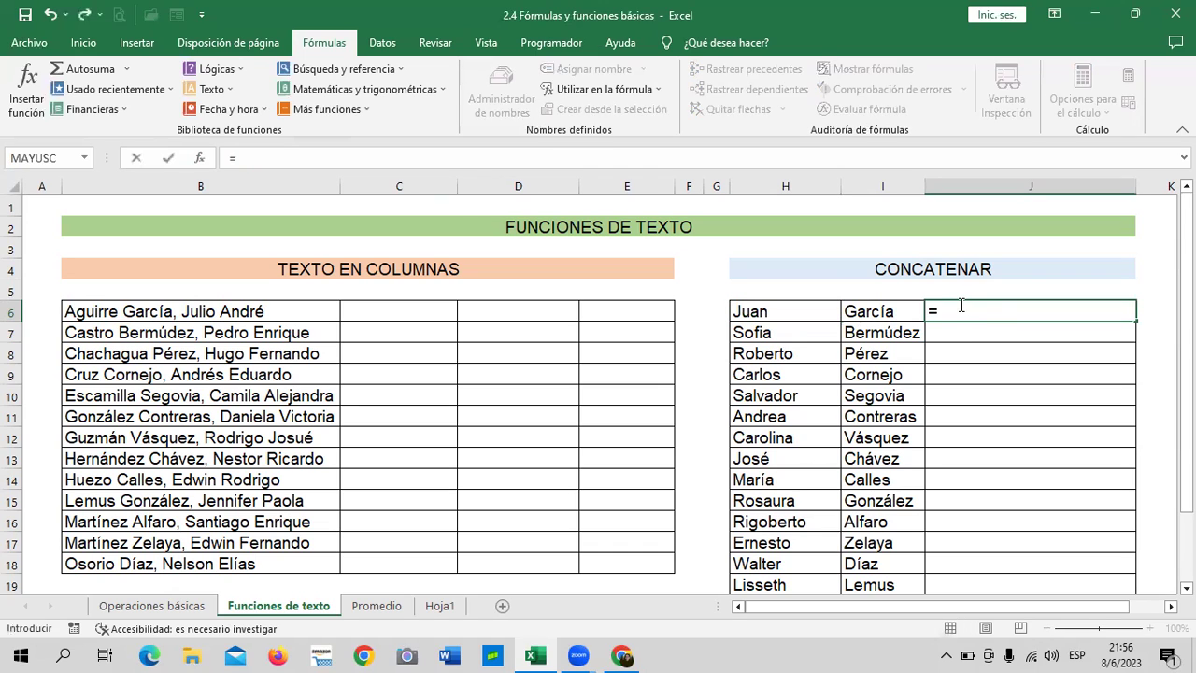
type("con")
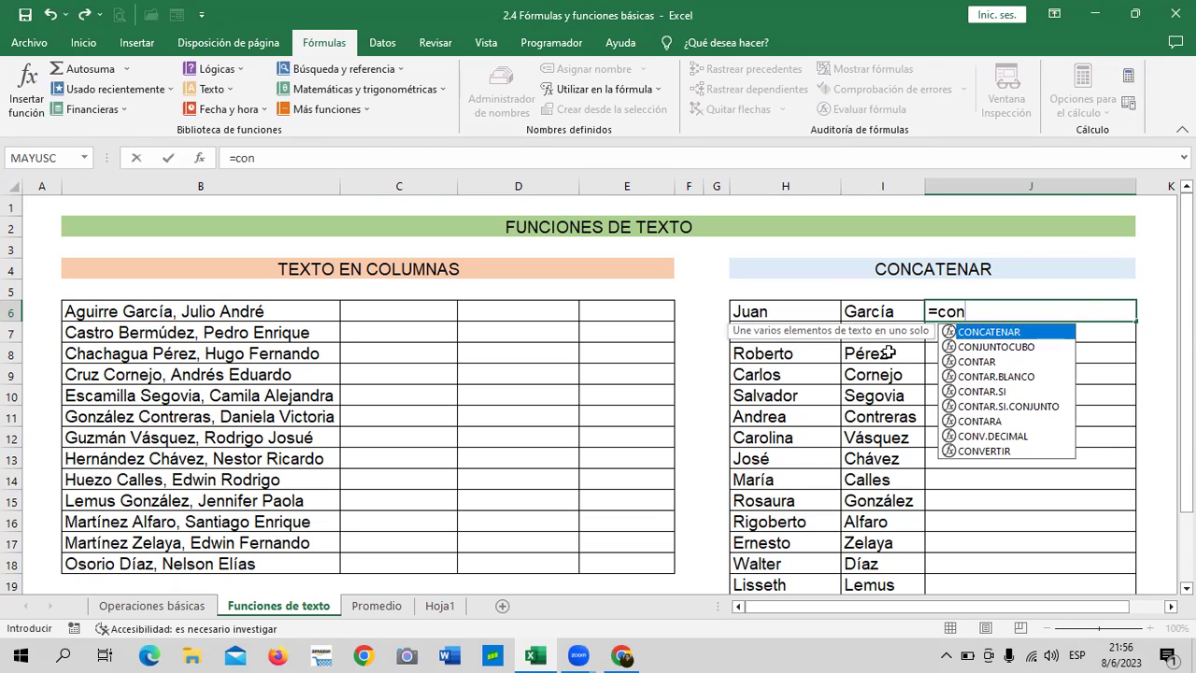
double_click(1005, 337)
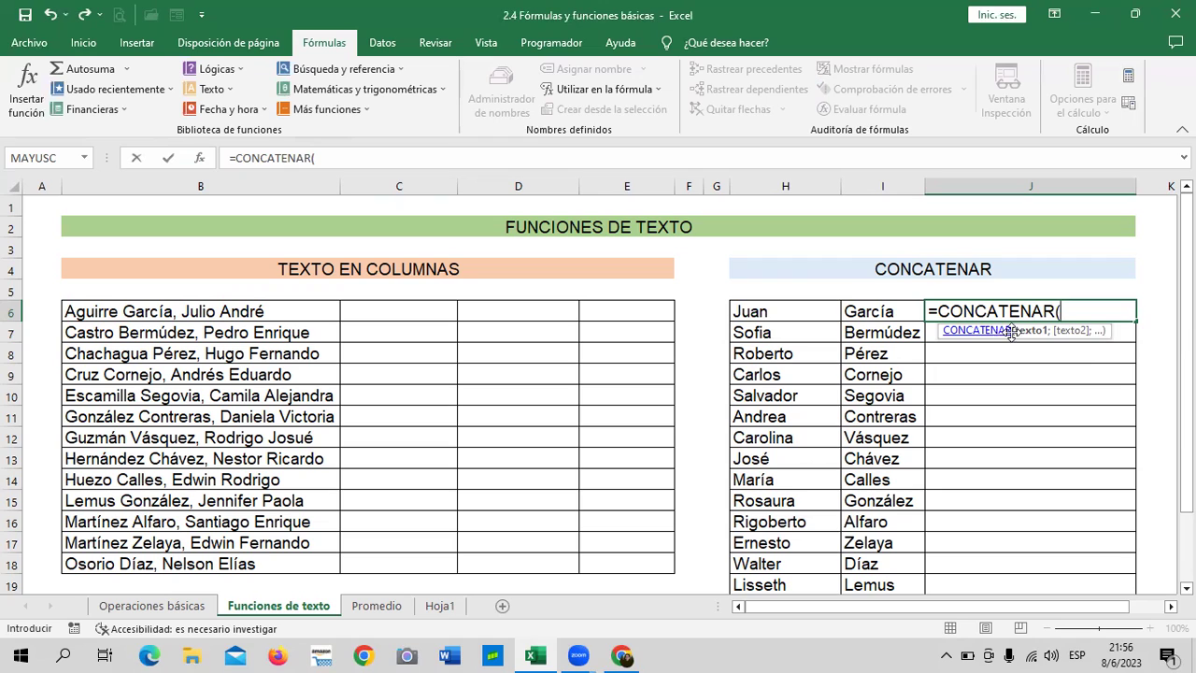
left_click(806, 311)
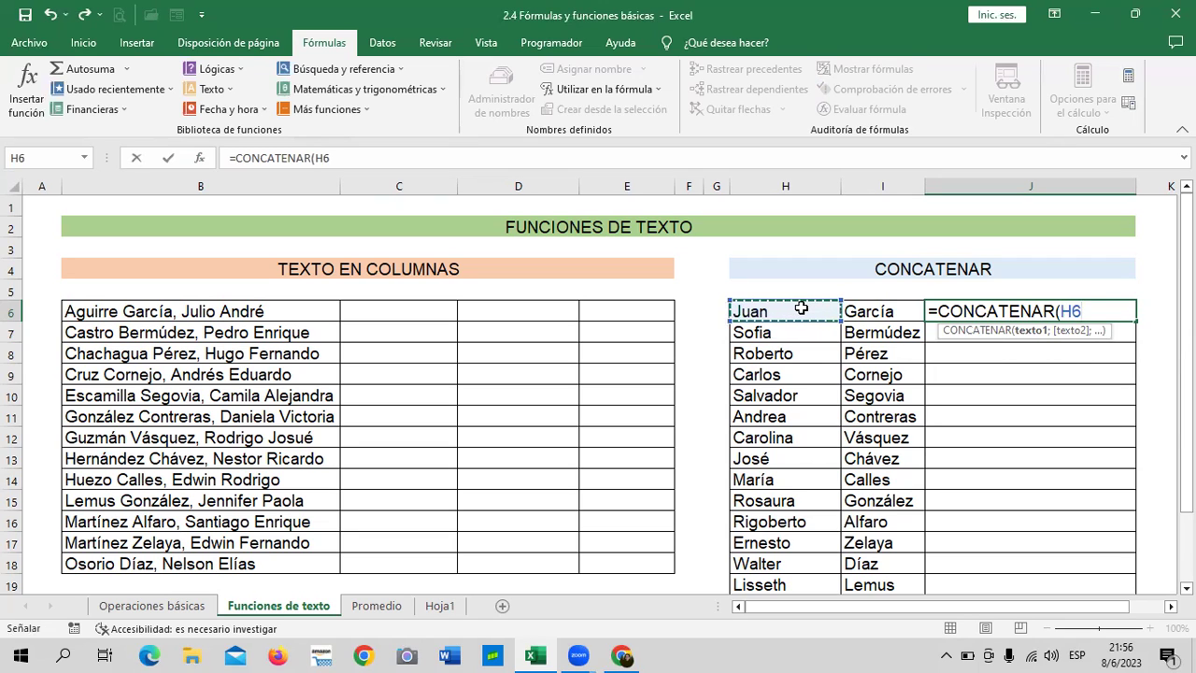
type(";")
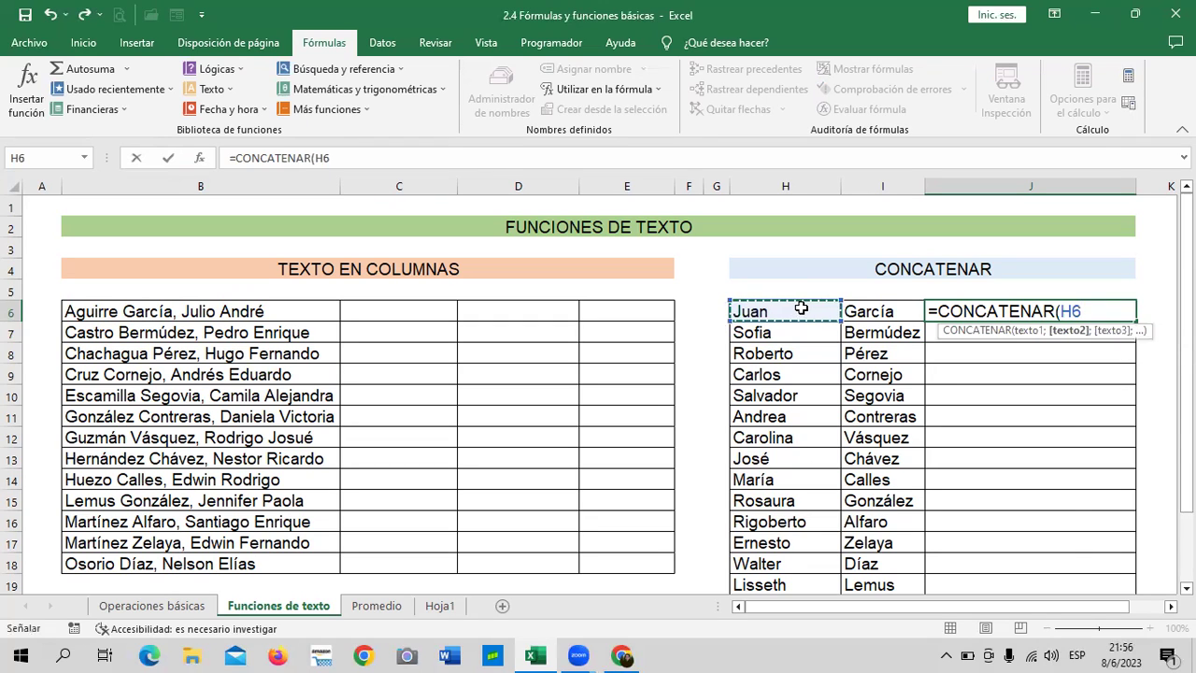
left_click(873, 311)
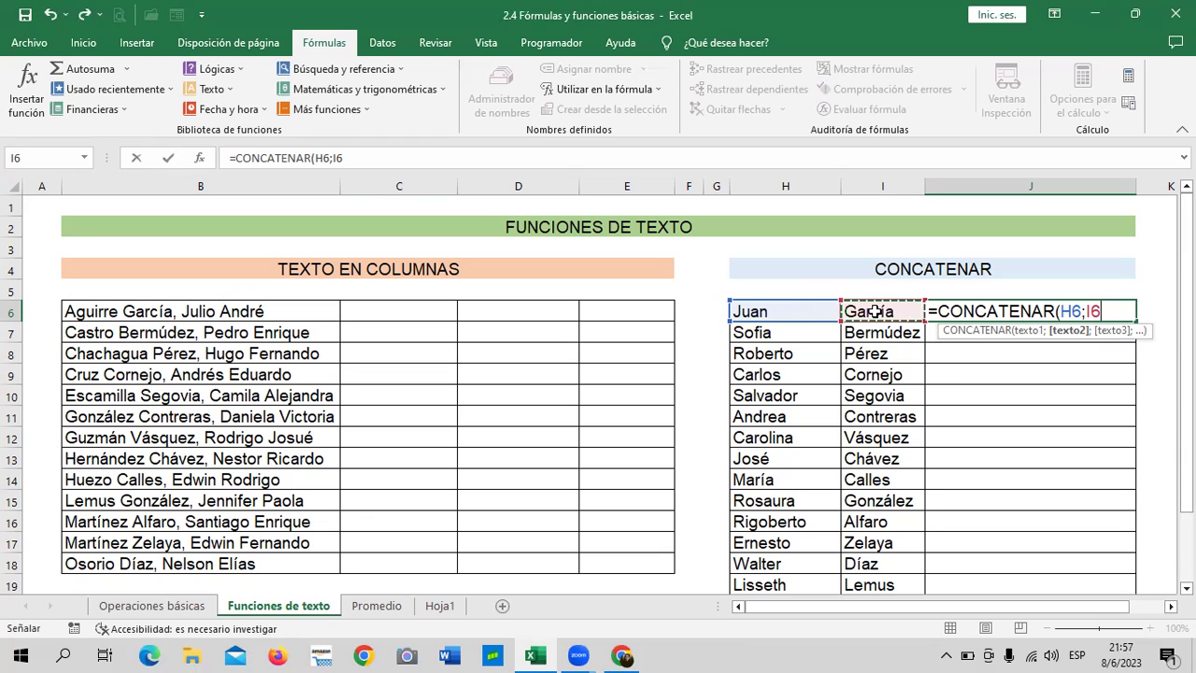
type(")")
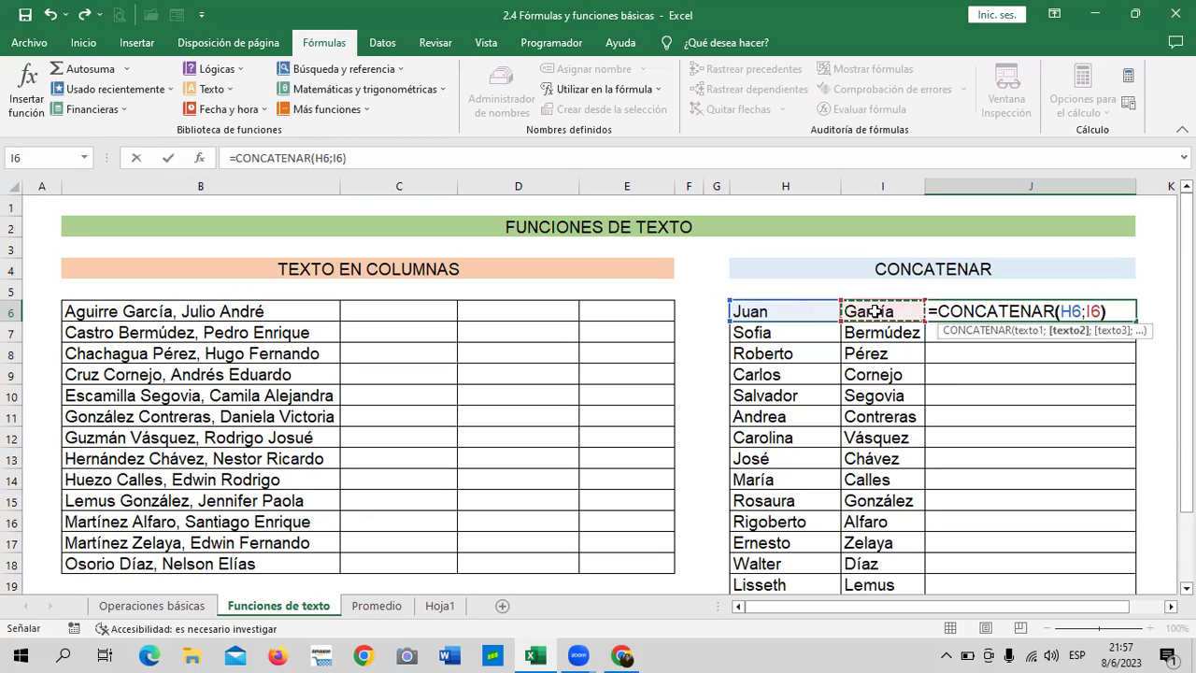
key("Return")
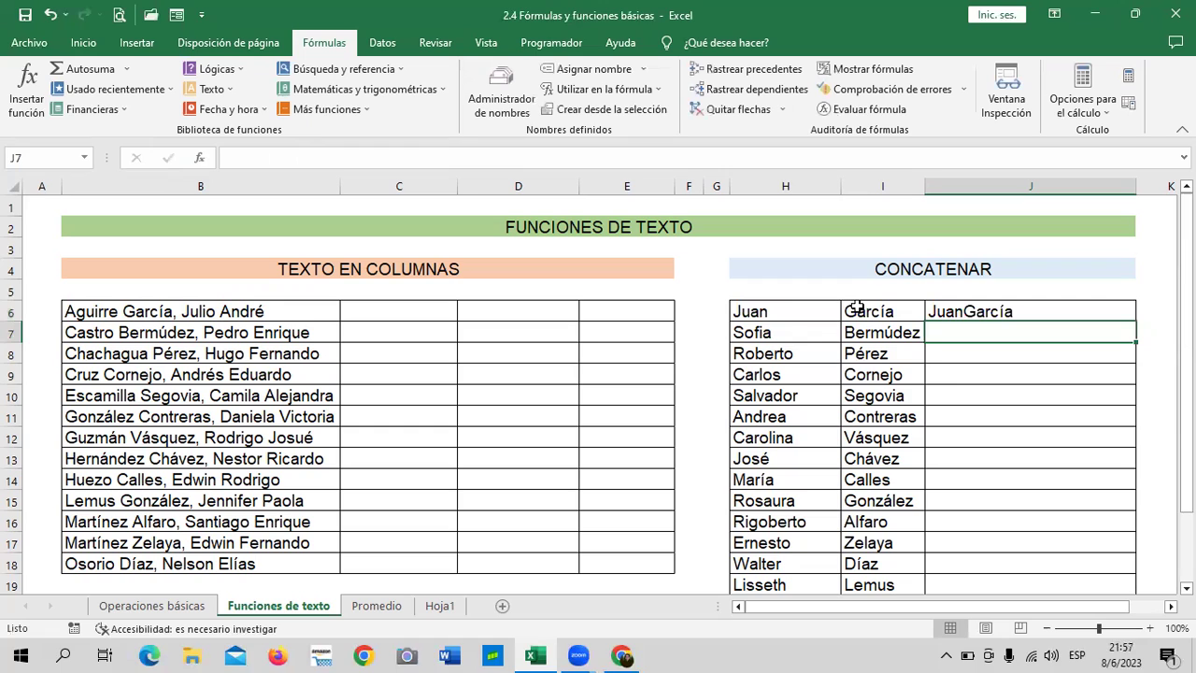
left_click(986, 311)
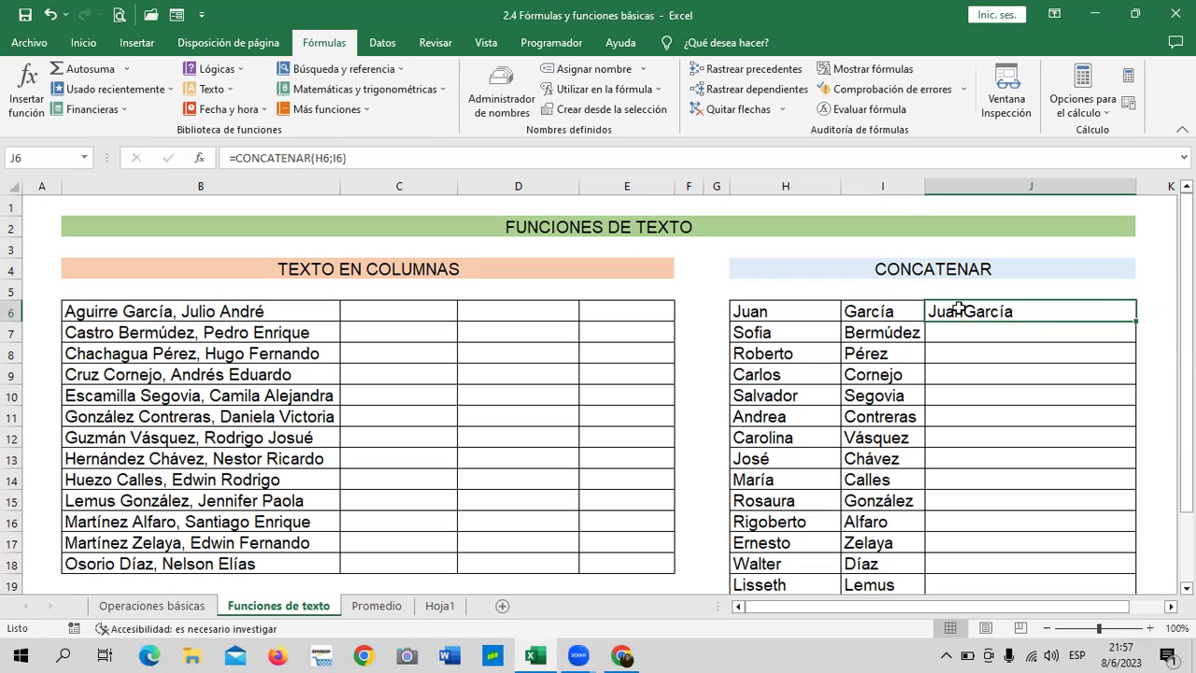
left_click(337, 158)
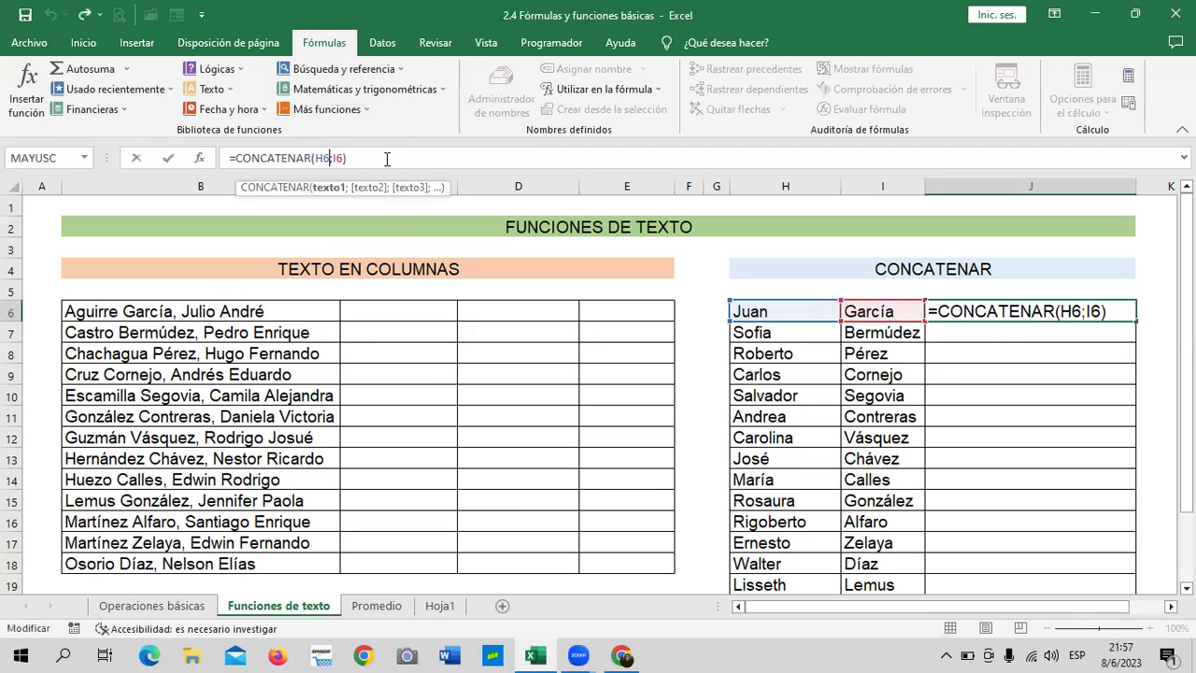
key("Right")
type("\"")
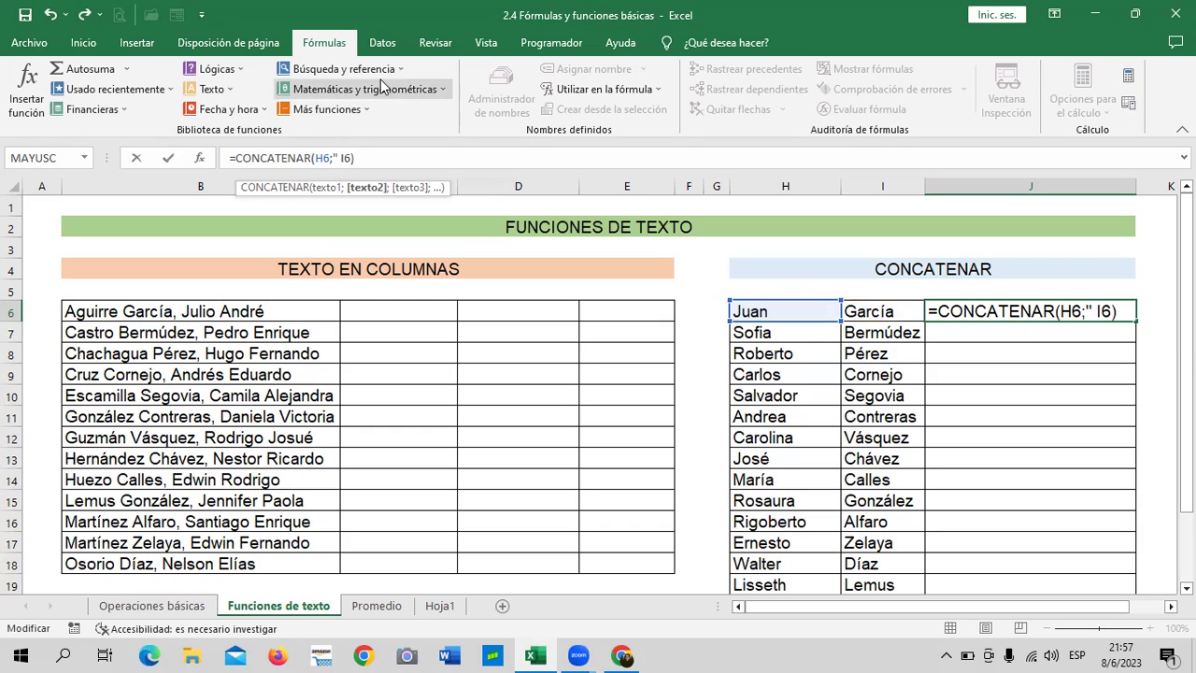
type(" \"")
type(";")
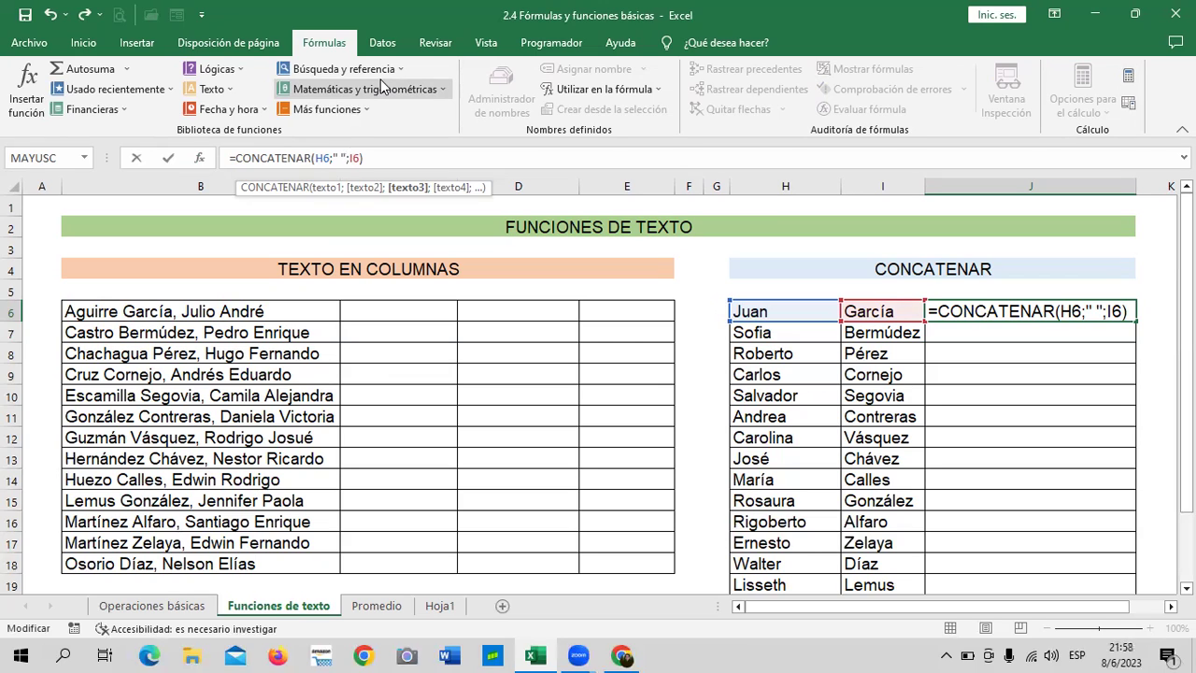
key("Return")
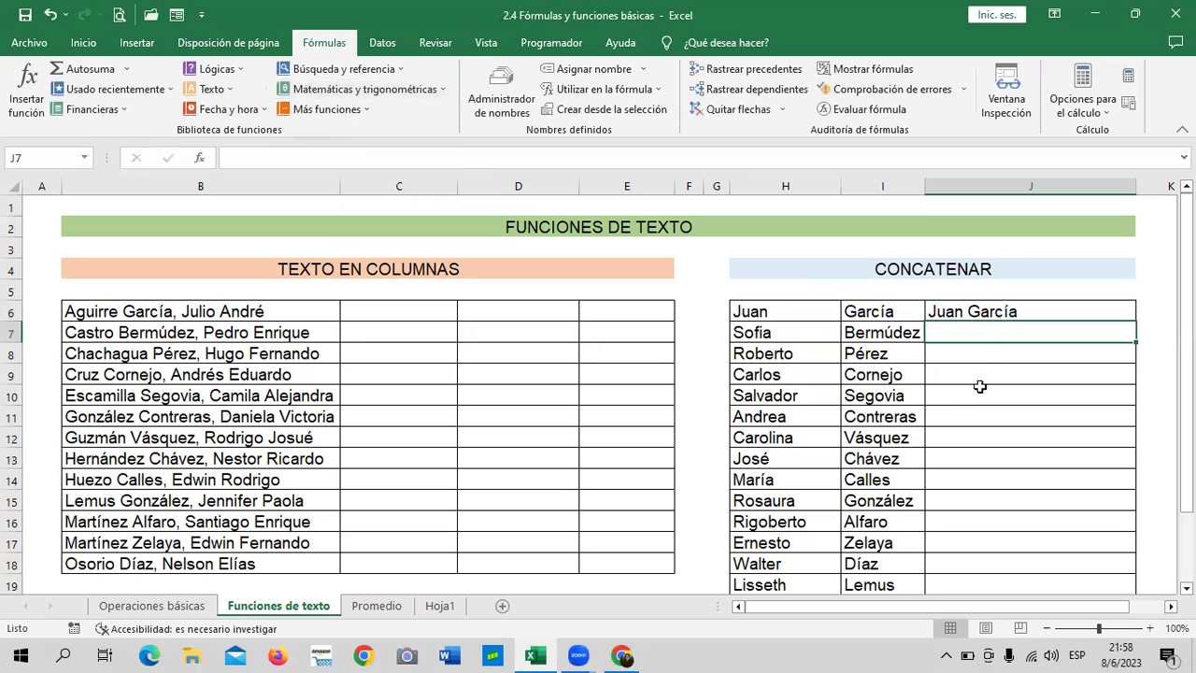
left_click(979, 314)
left_click(971, 339)
type("=con")
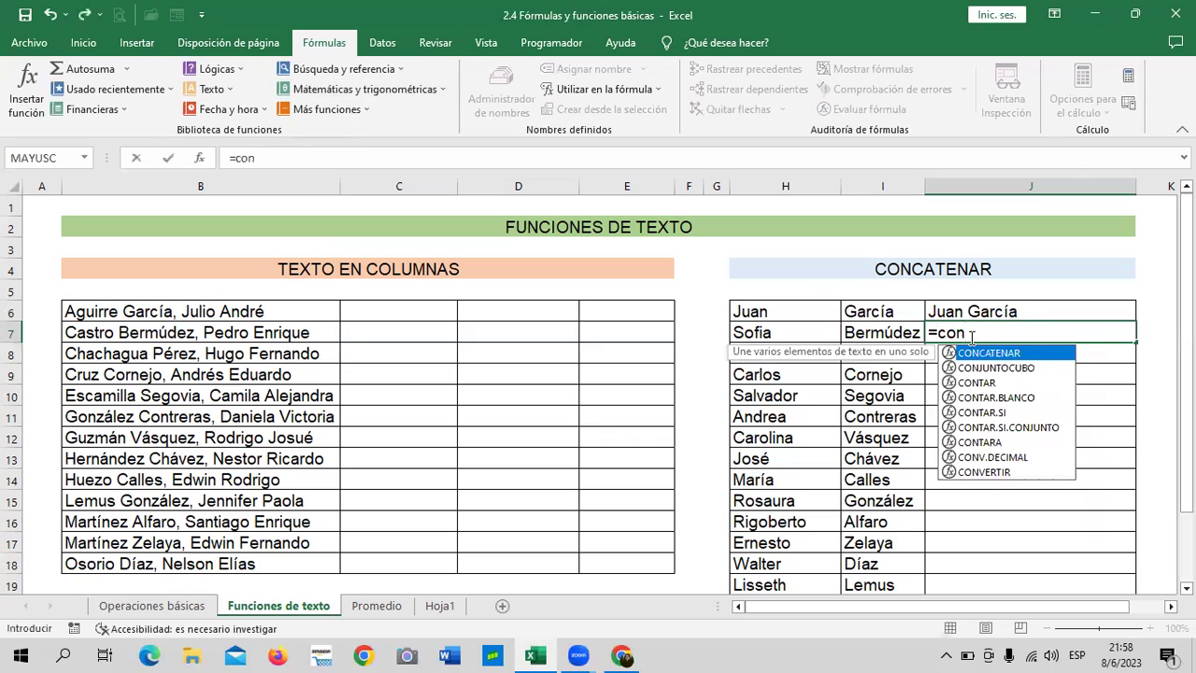
double_click(992, 353)
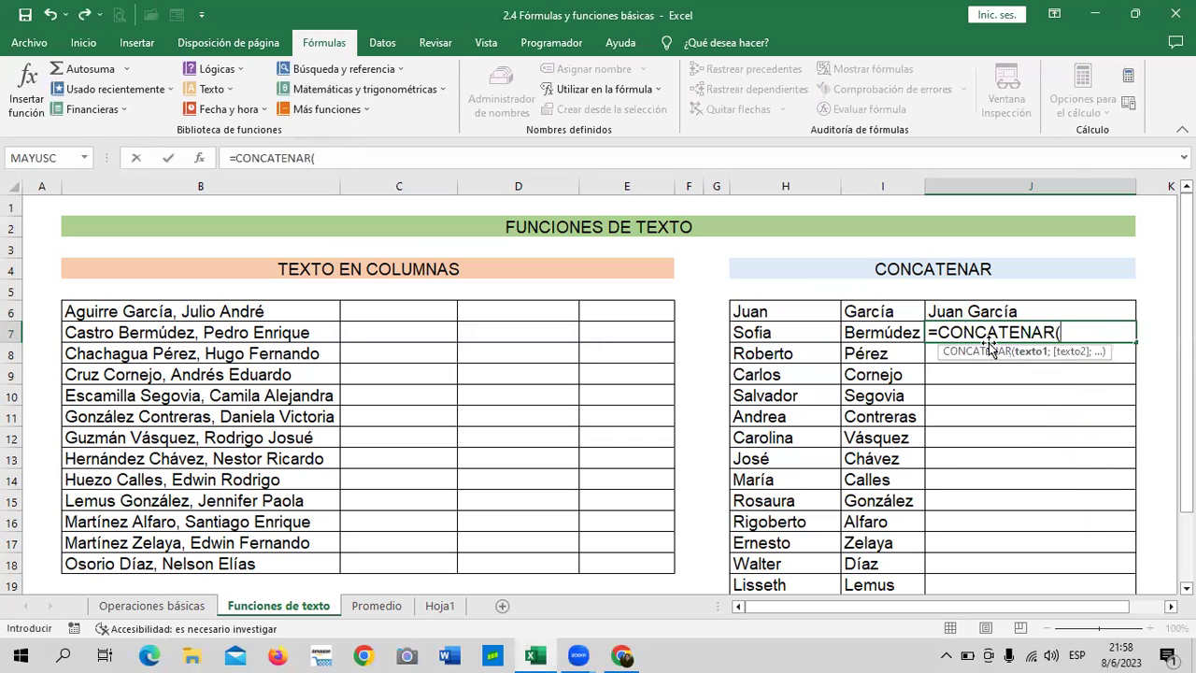
left_click(792, 332)
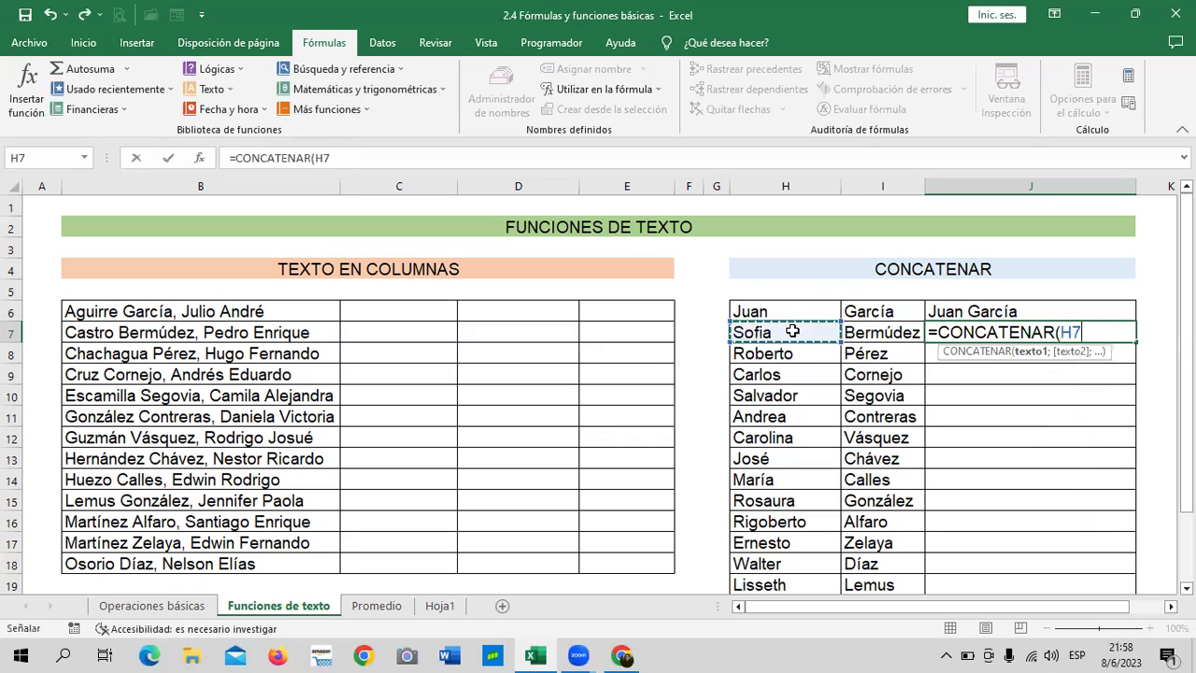
type(";")
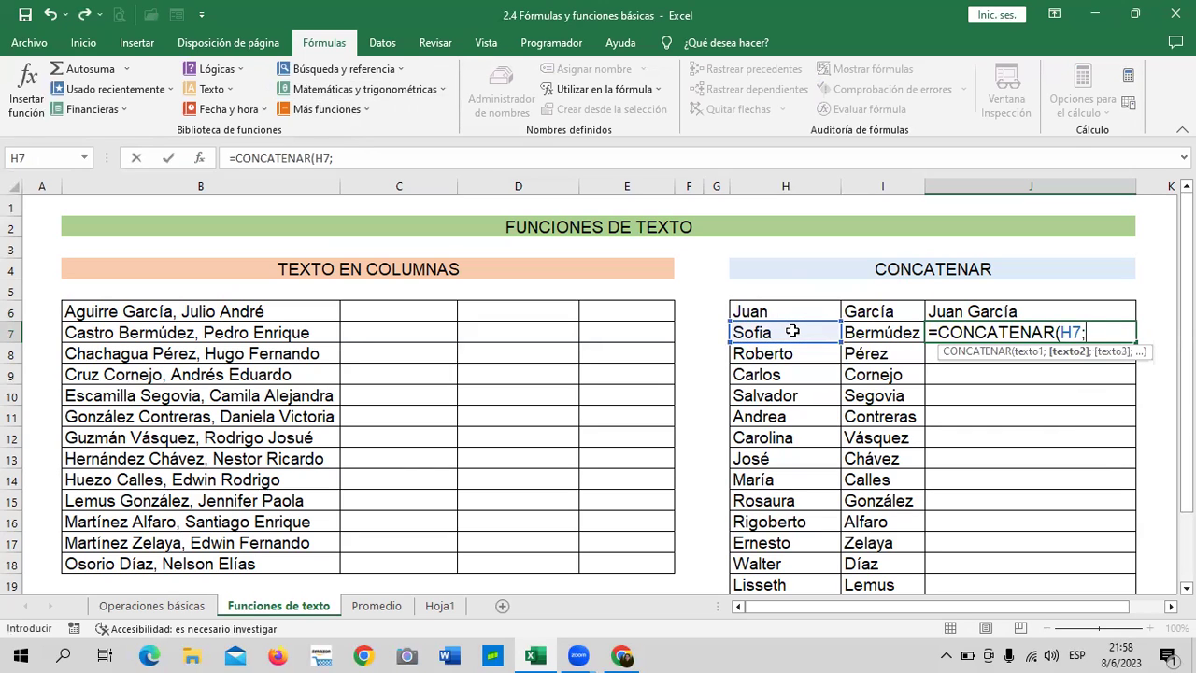
type("\"")
type(" \";")
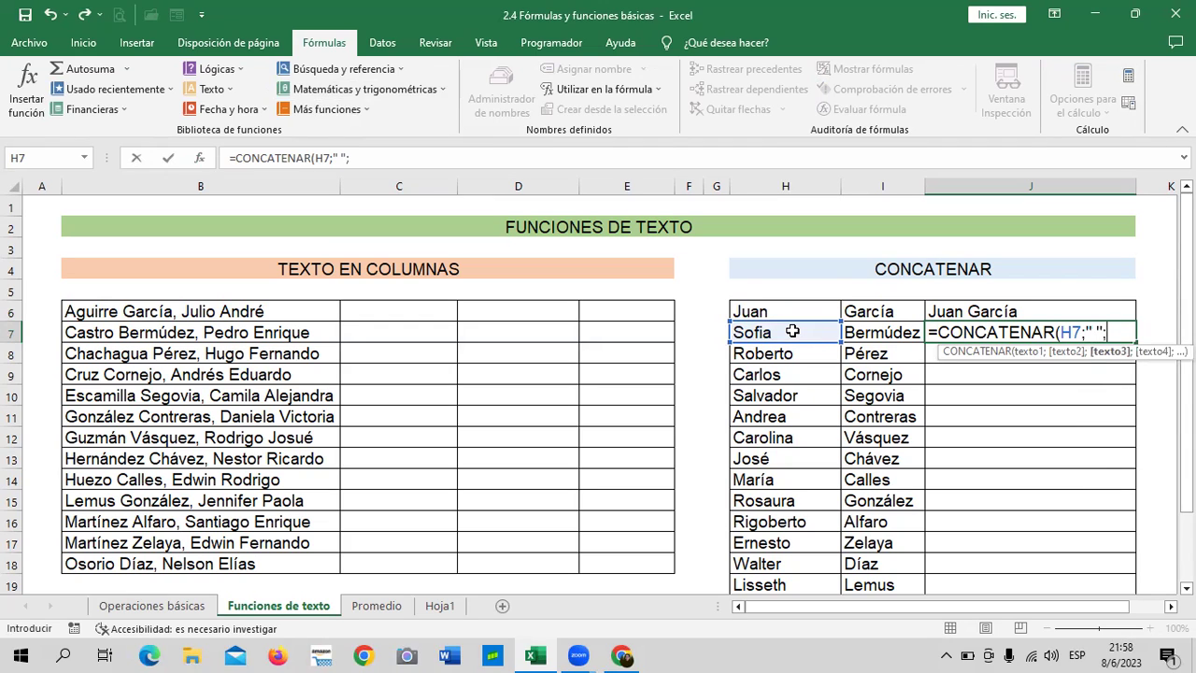
left_click(887, 333)
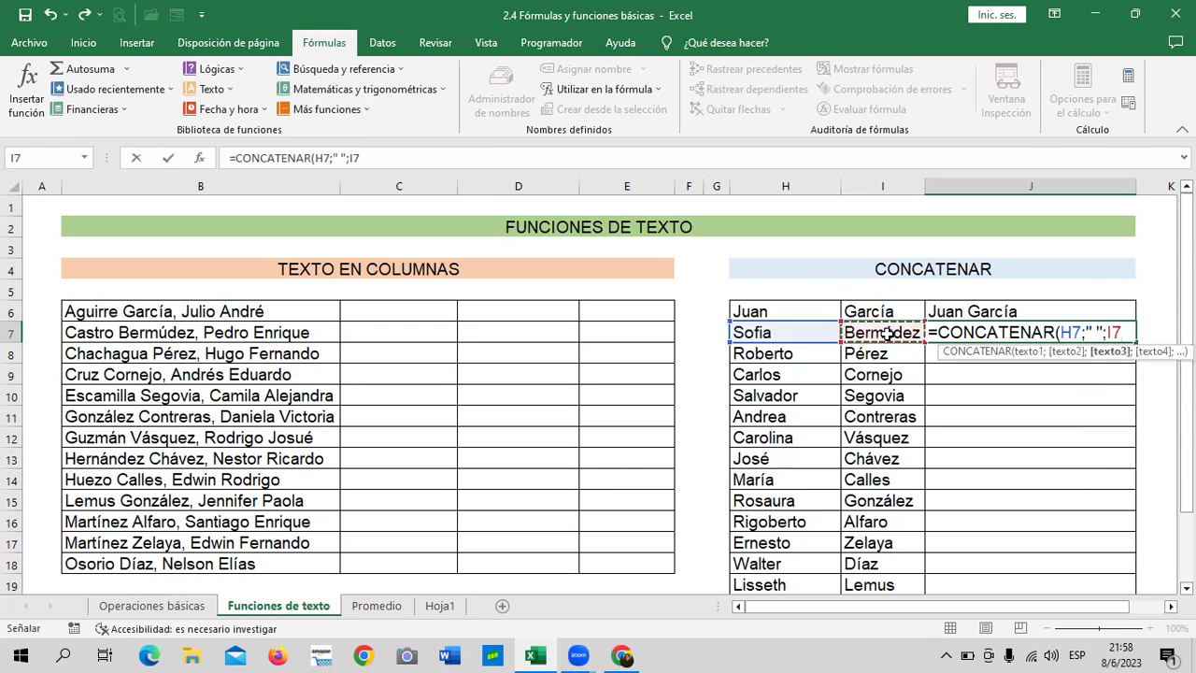
type(")")
key("Return")
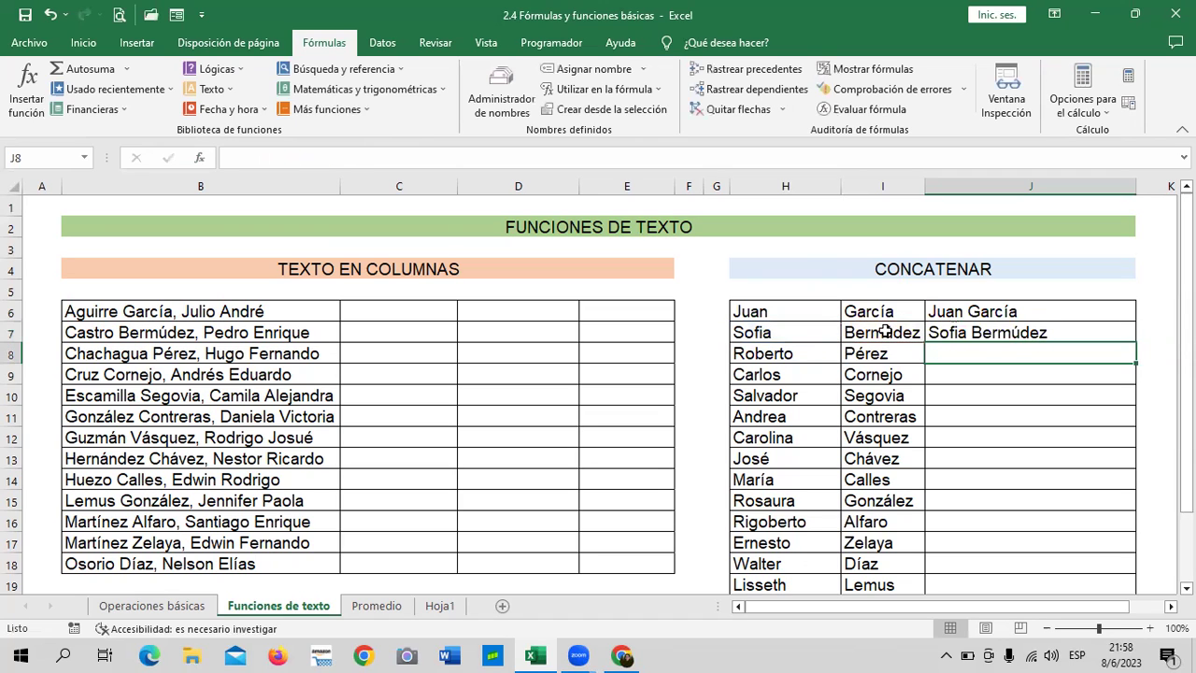
left_click(967, 315)
left_click(953, 327)
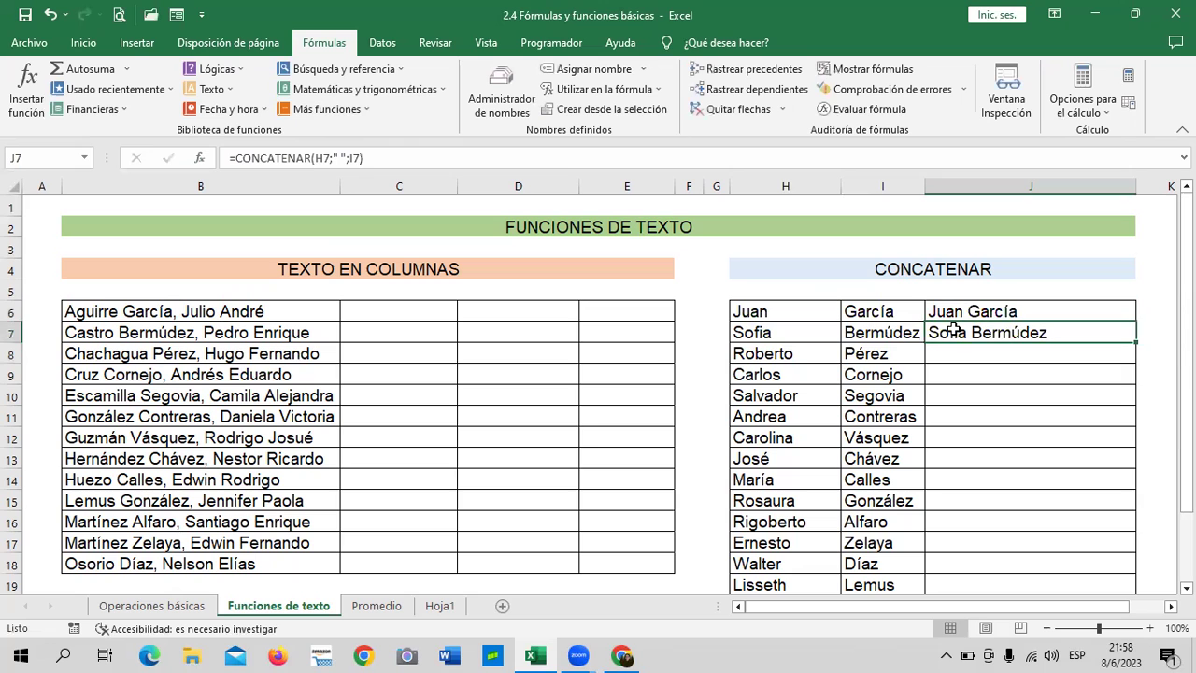
Fill the J7 full-name formula down to J20 and spot-check J17, J13 and J6
mouse_move(1135, 342)
left_mouse_down()
mouse_move(1159, 584)
mouse_move(1149, 564)
left_mouse_up()
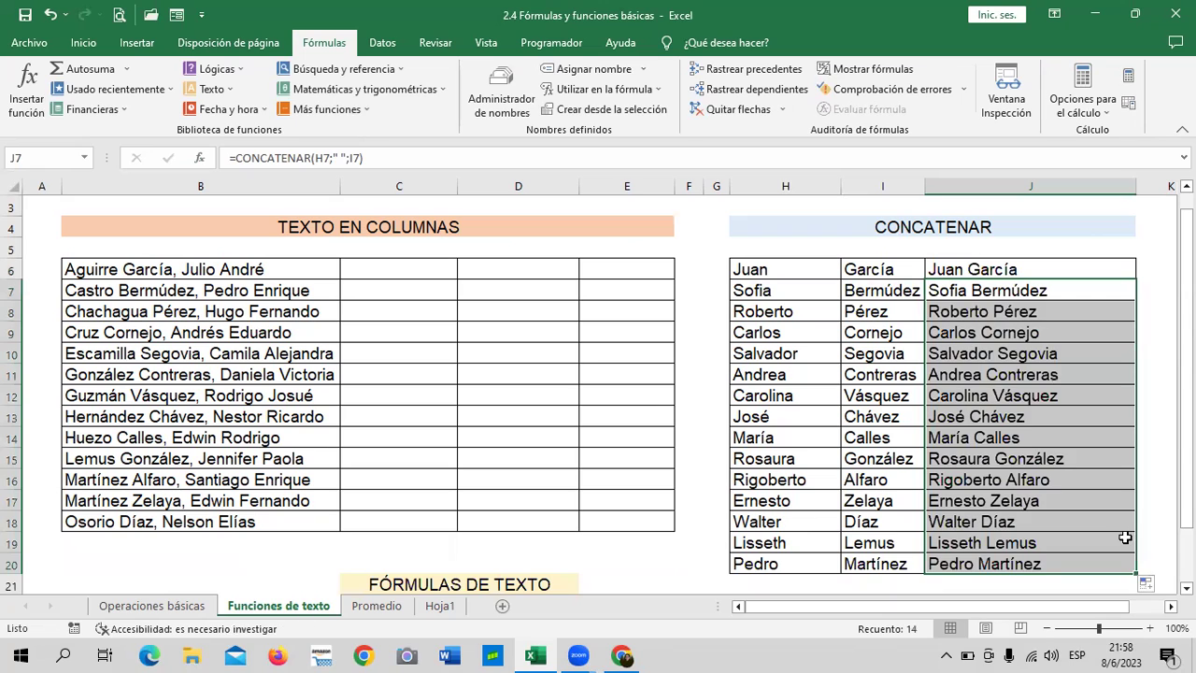
left_click(1093, 502)
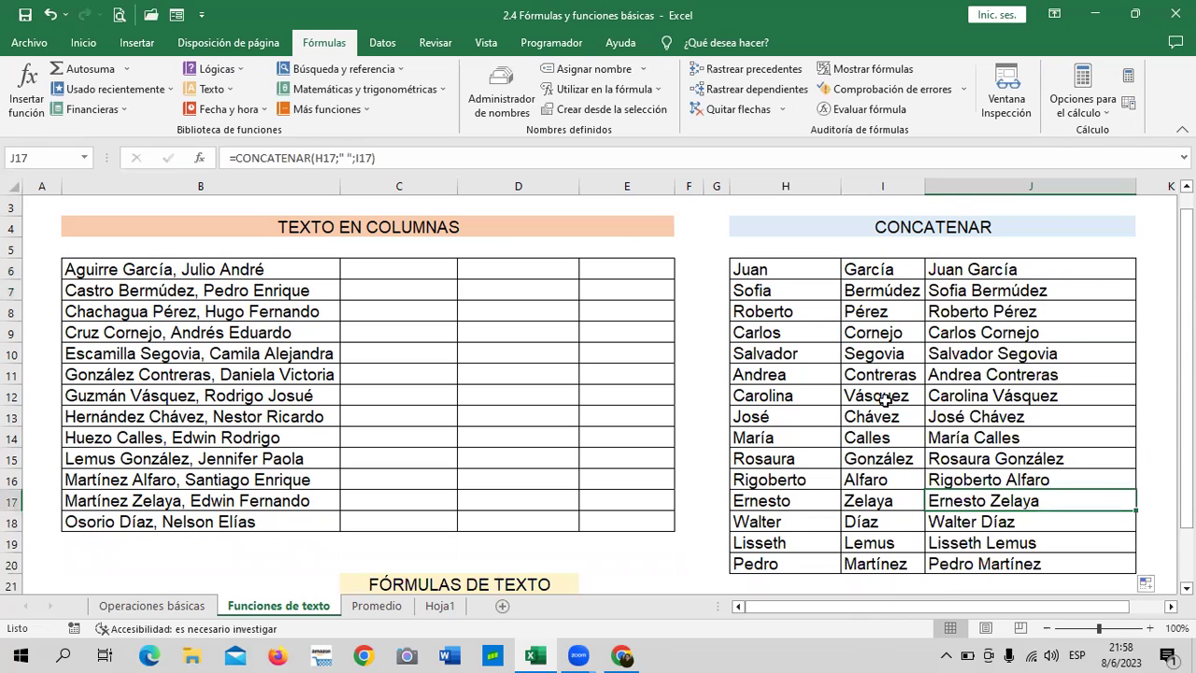
left_click(1104, 409)
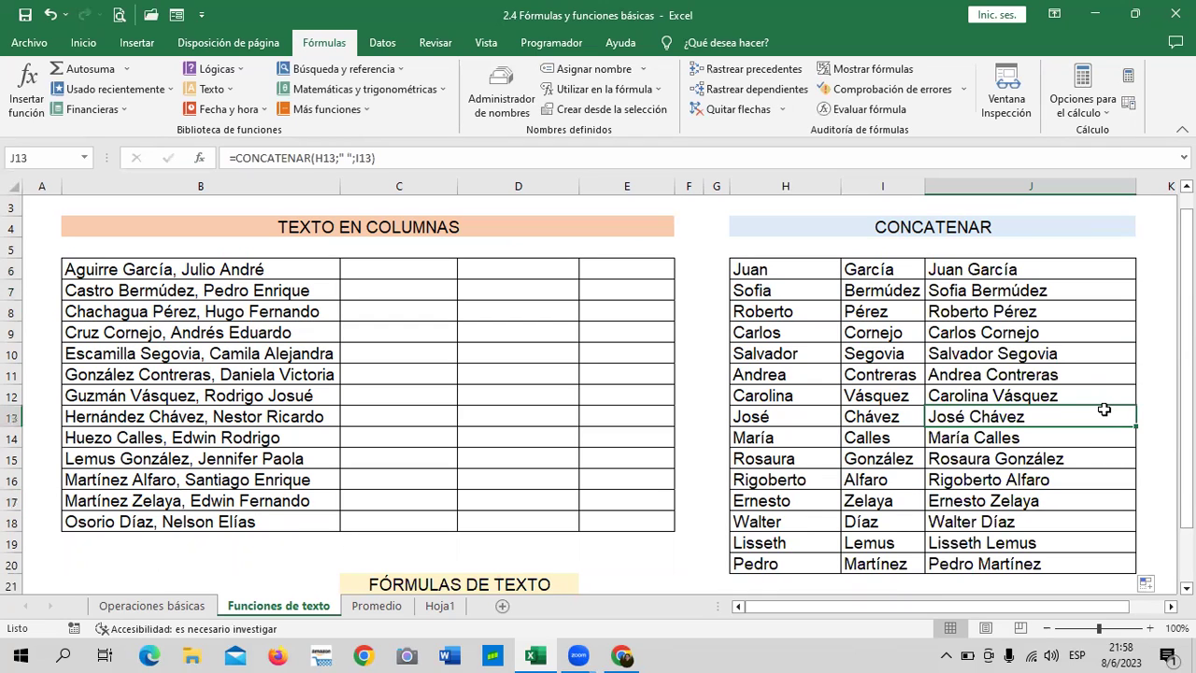
left_click(966, 268)
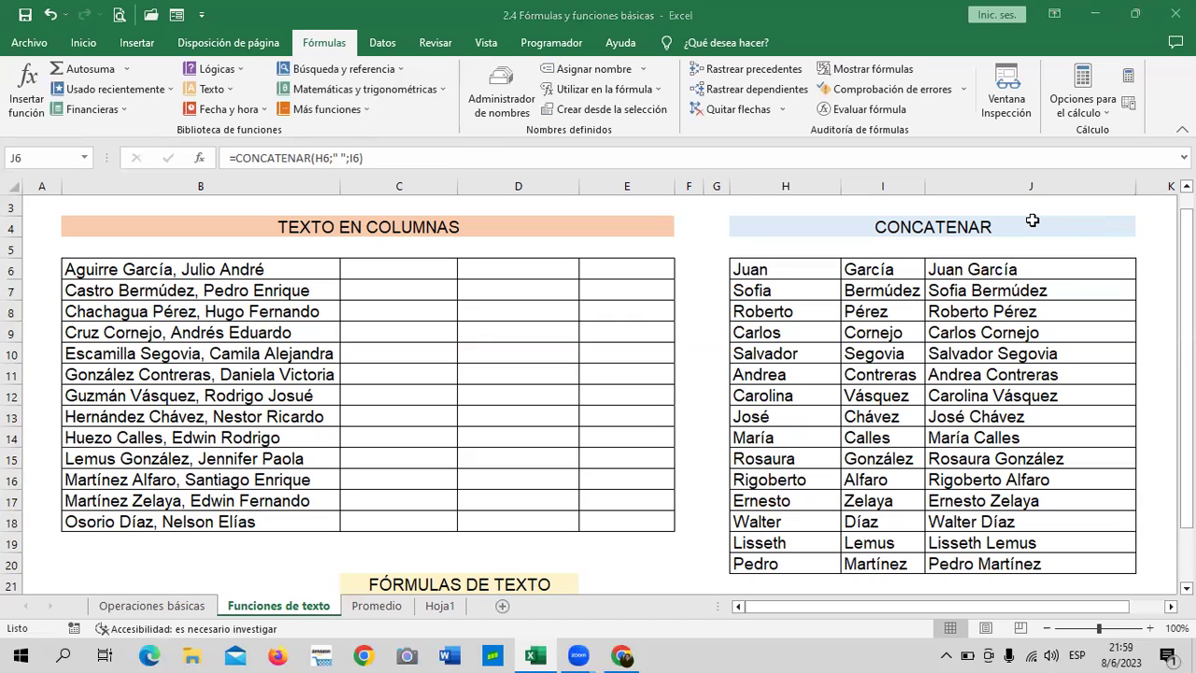
Delete the extra space in J6's CONCATENAR formula so Juan García has one space
left_click(1028, 270)
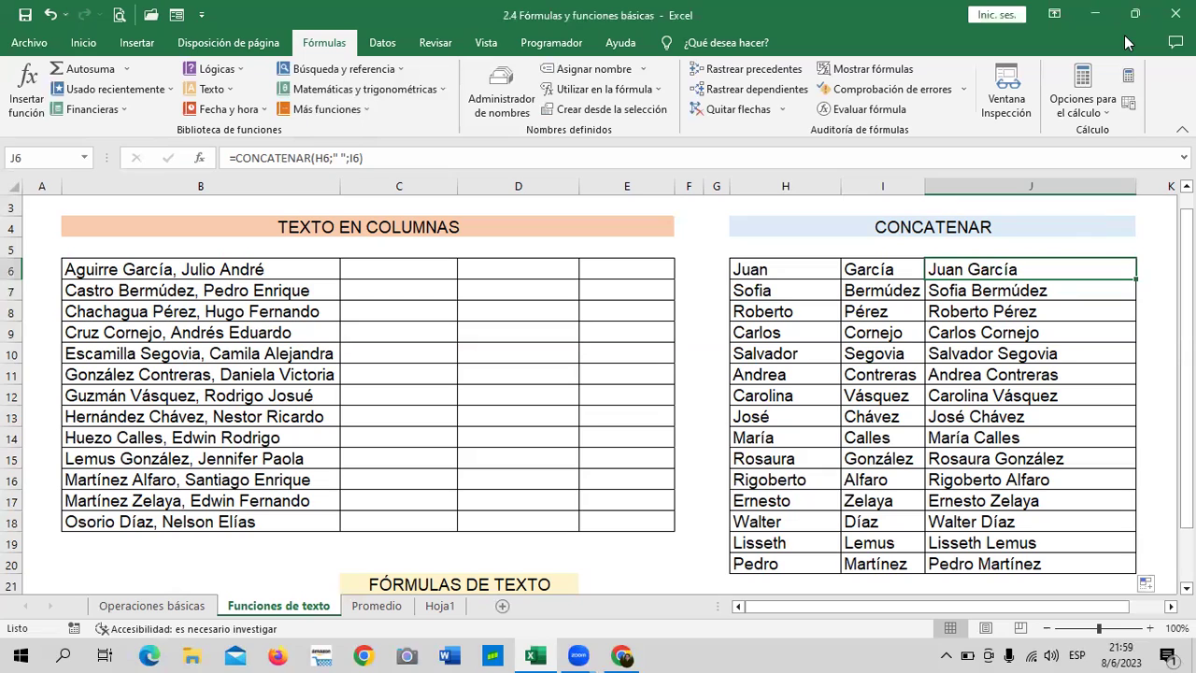
left_click(341, 158)
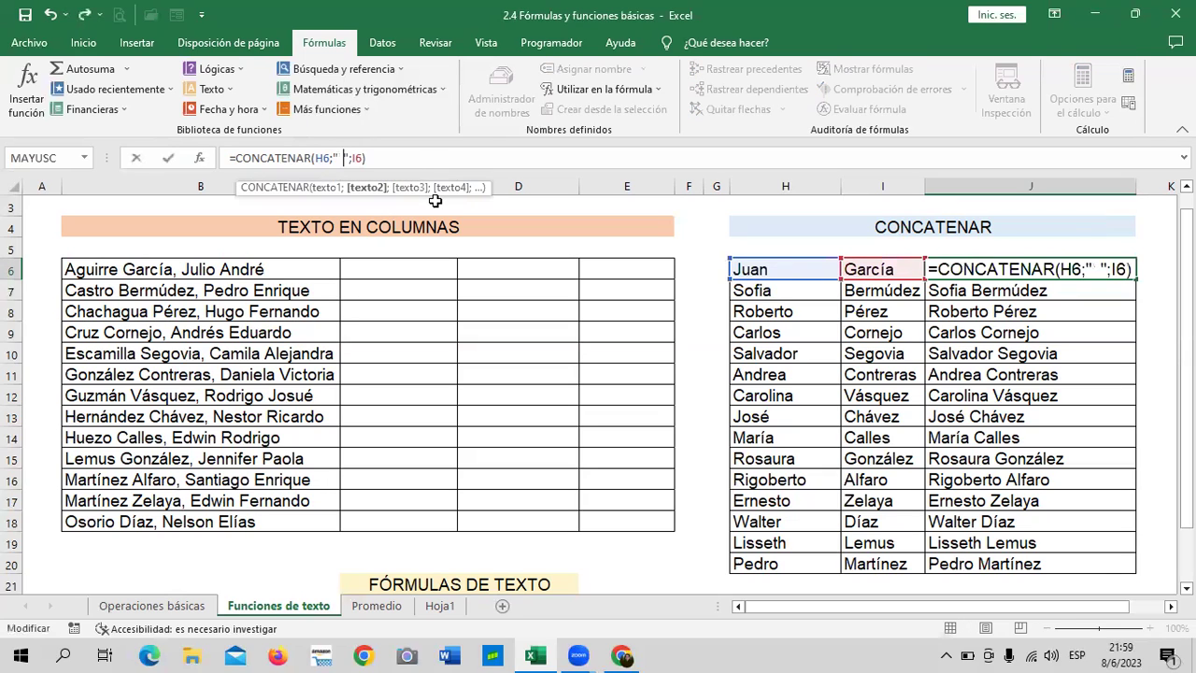
key("Return")
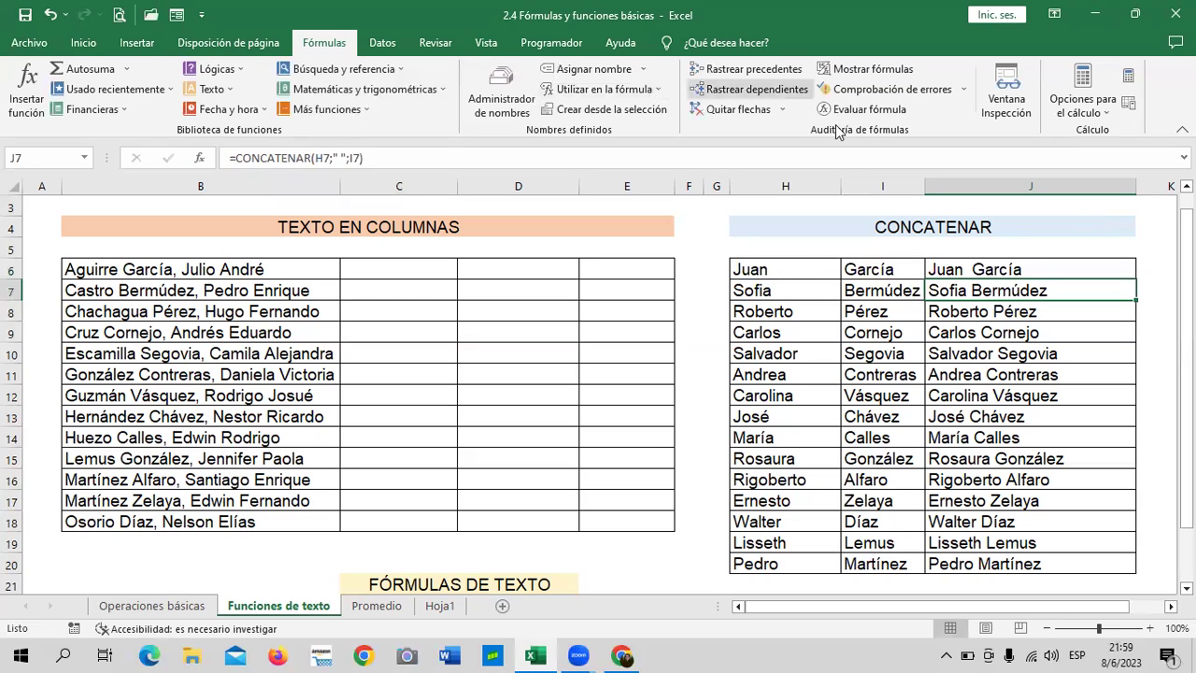
left_click(971, 268)
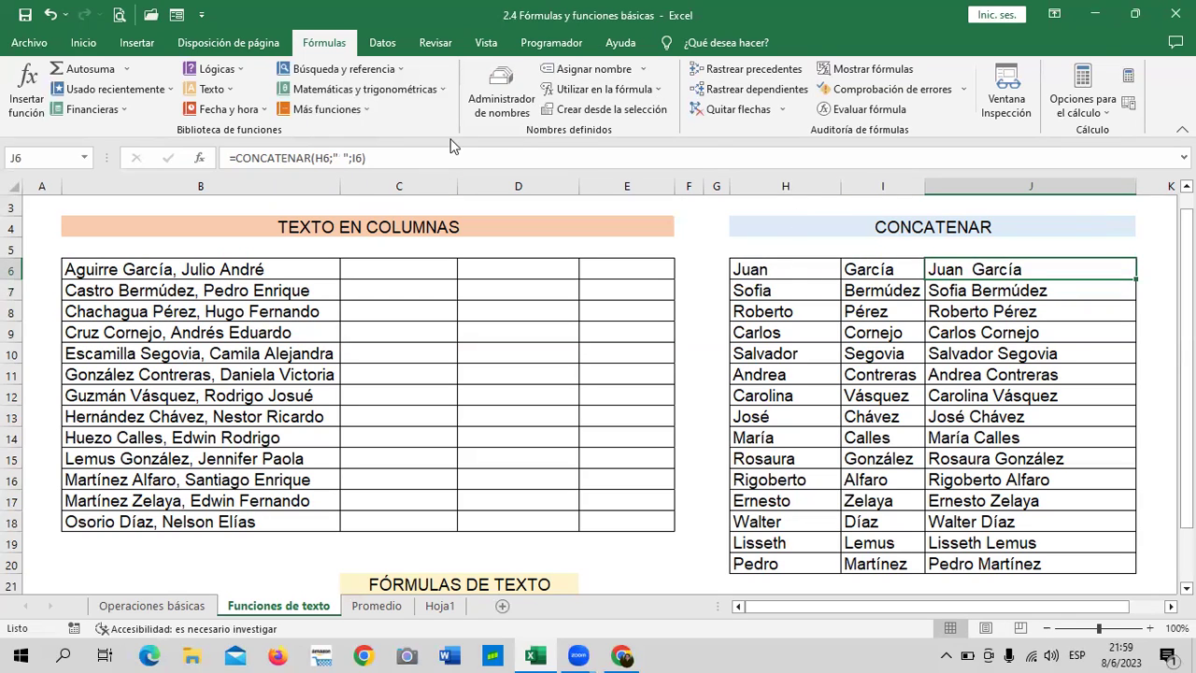
left_click(342, 158)
key("BackSpace")
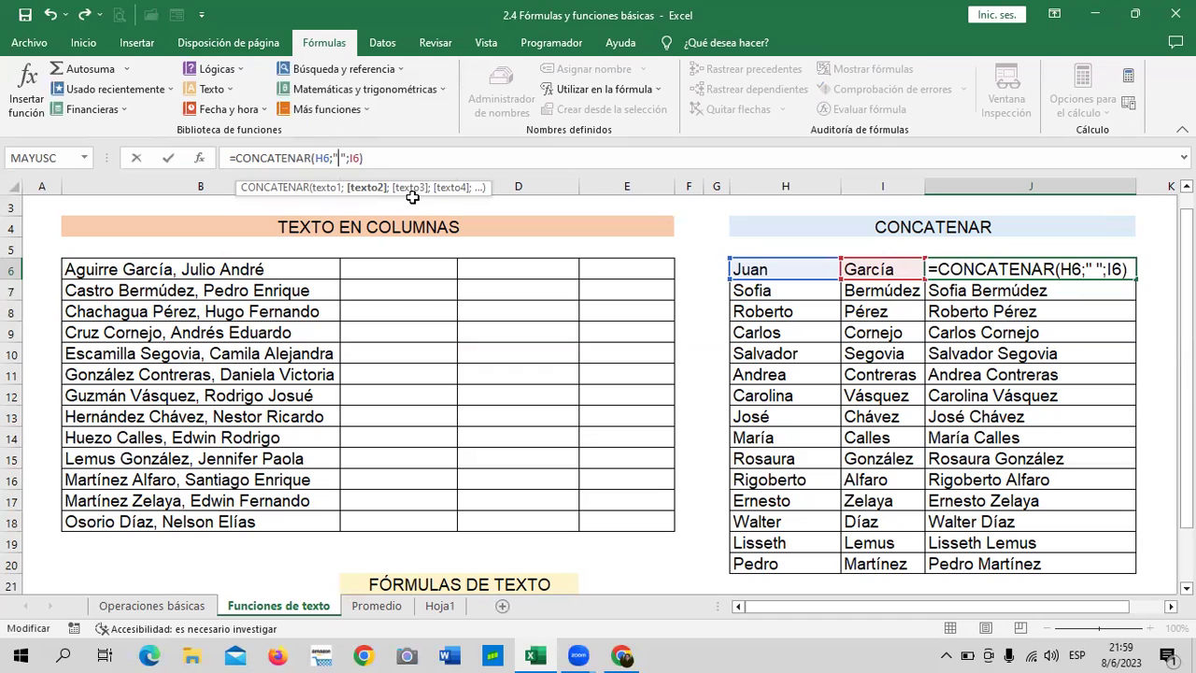
key("ctrl+Return")
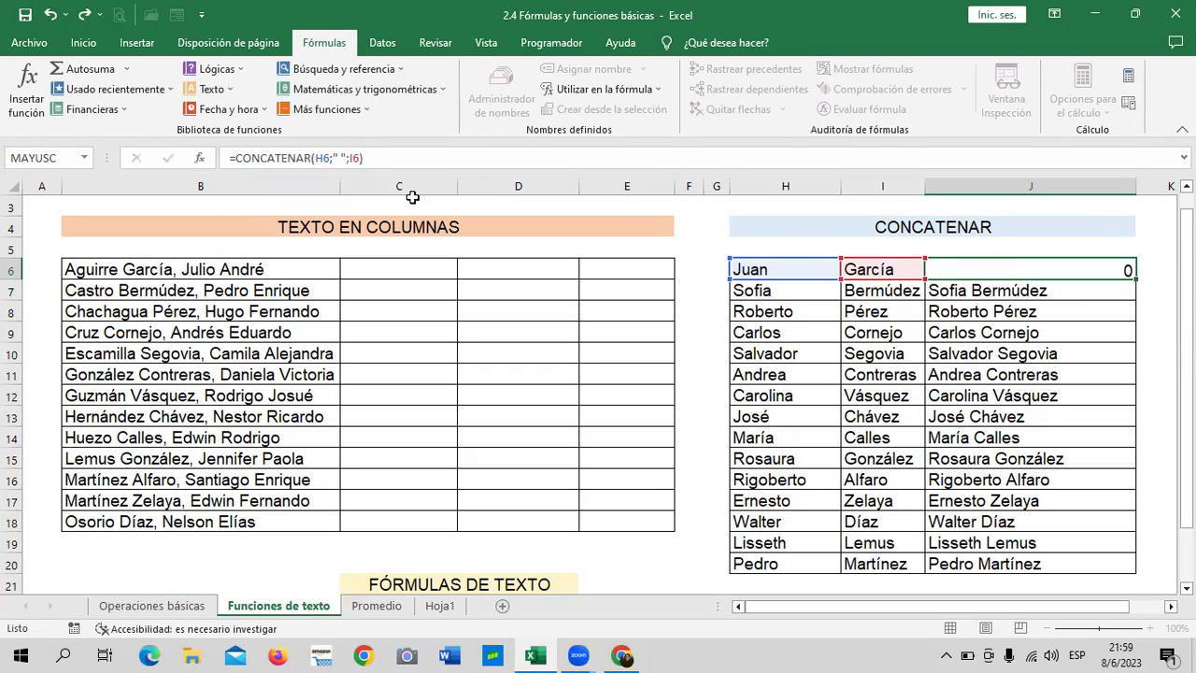
key("Return")
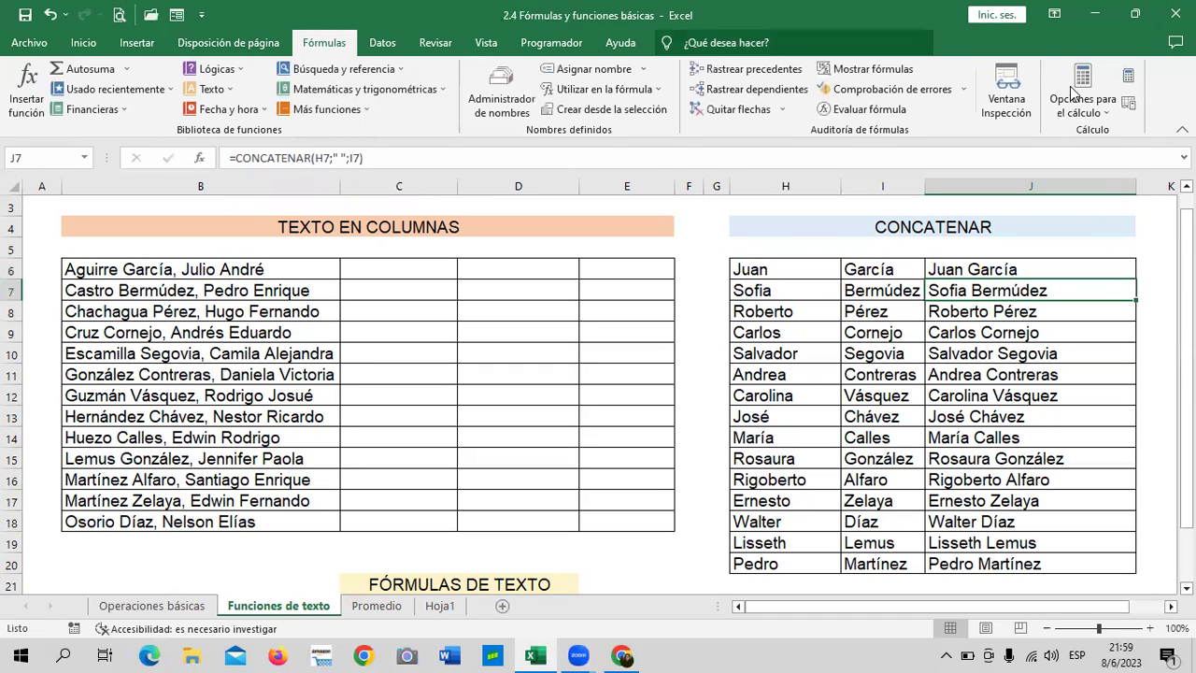
left_click(972, 270)
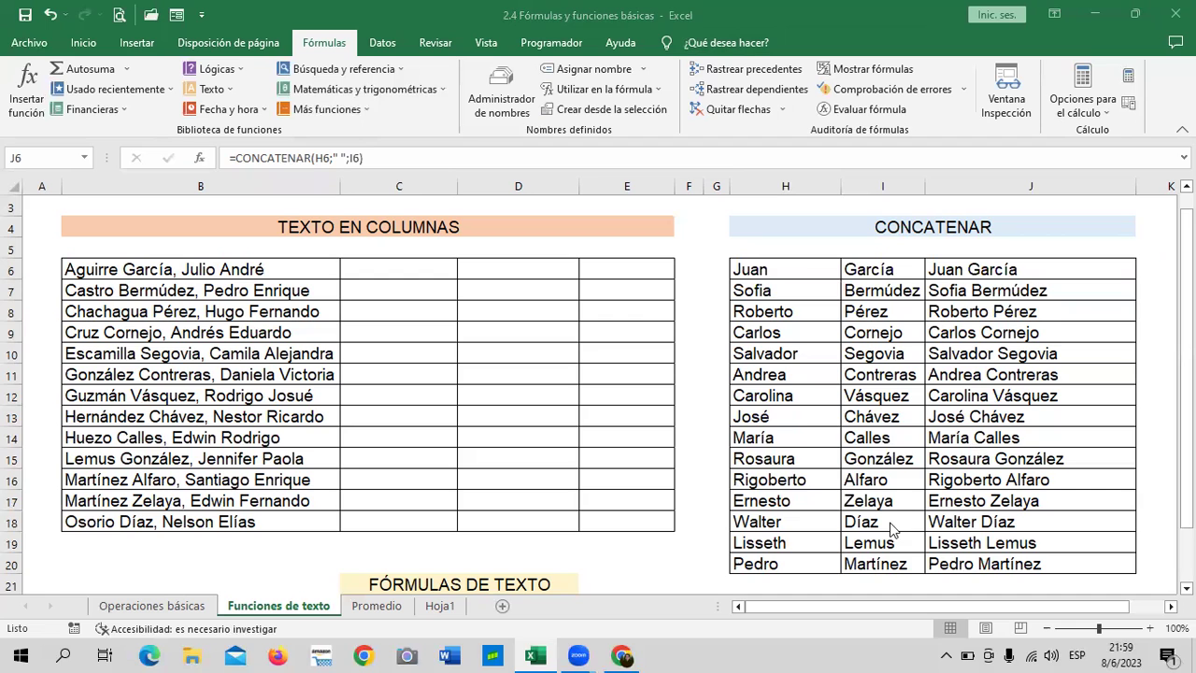
scroll(896, 528, "down", 2)
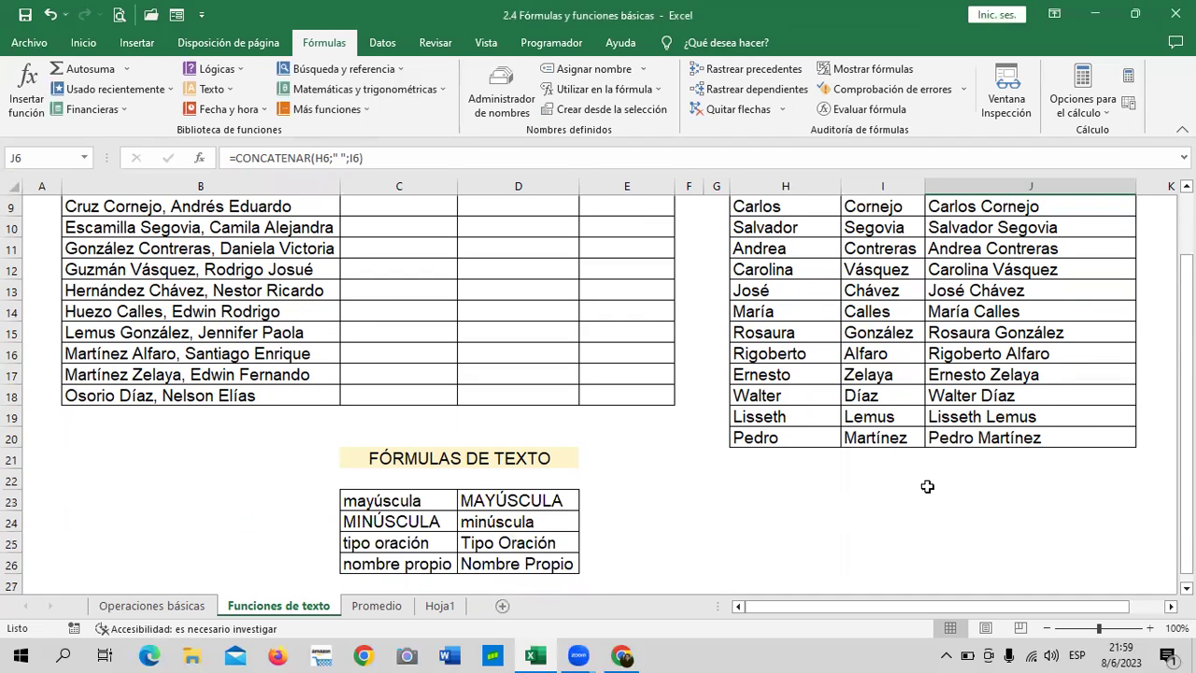
scroll(906, 485, "up", 2)
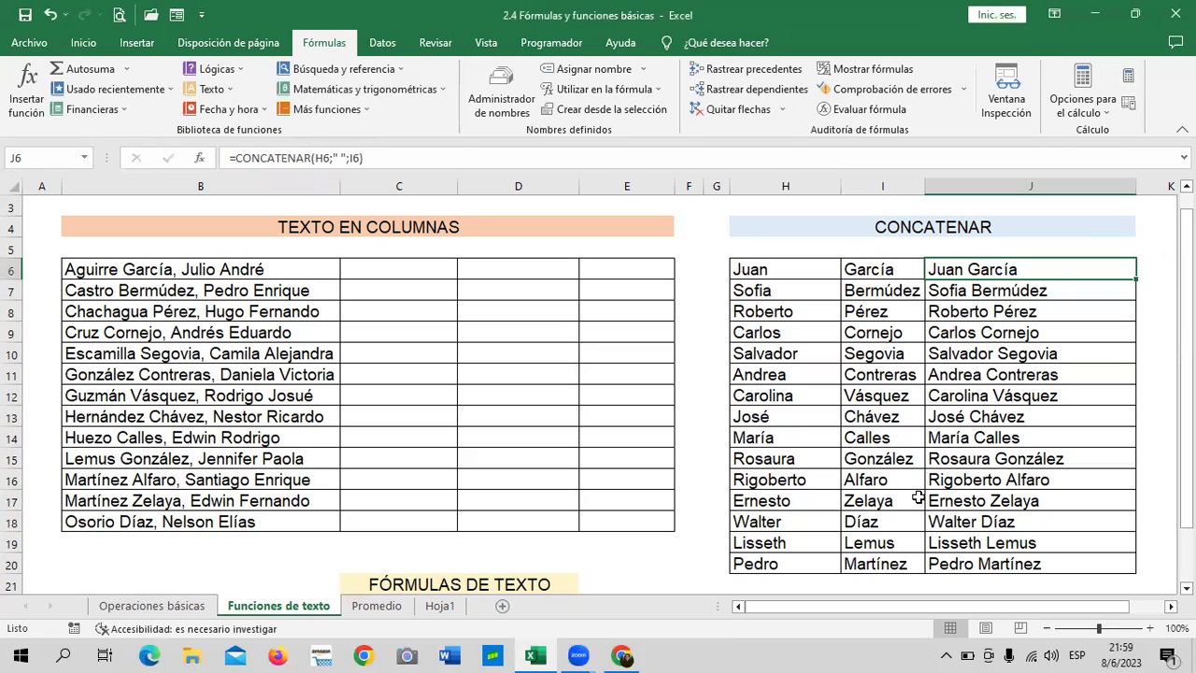
left_click(771, 269)
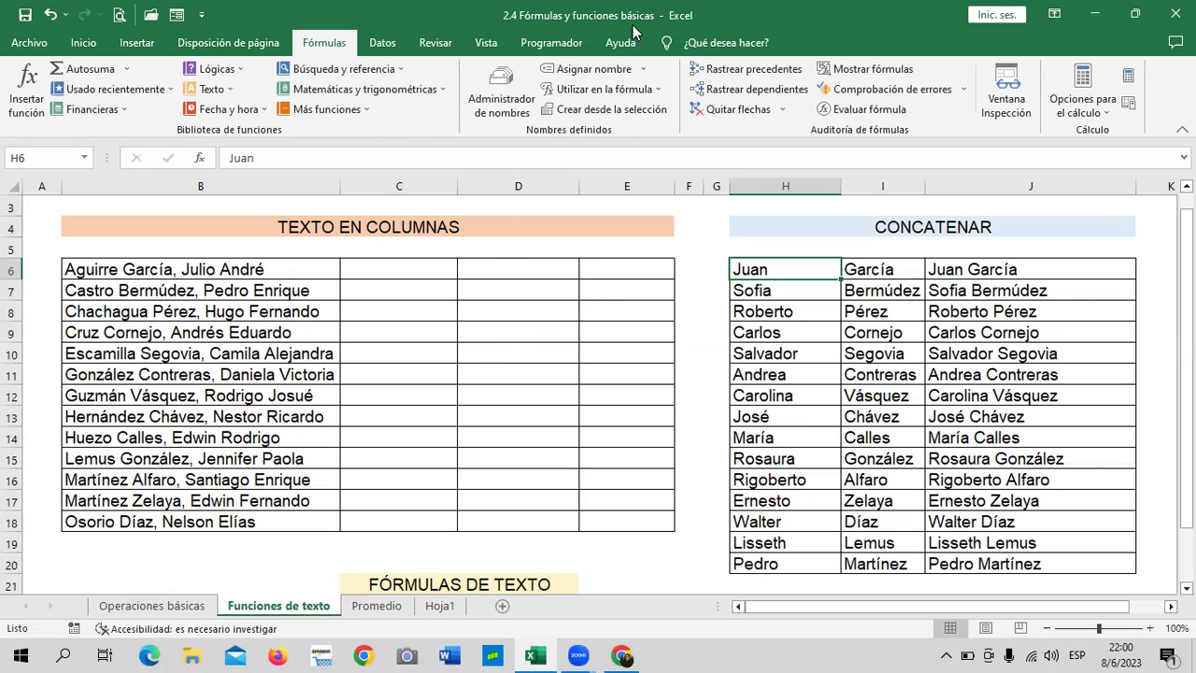
left_click(455, 310)
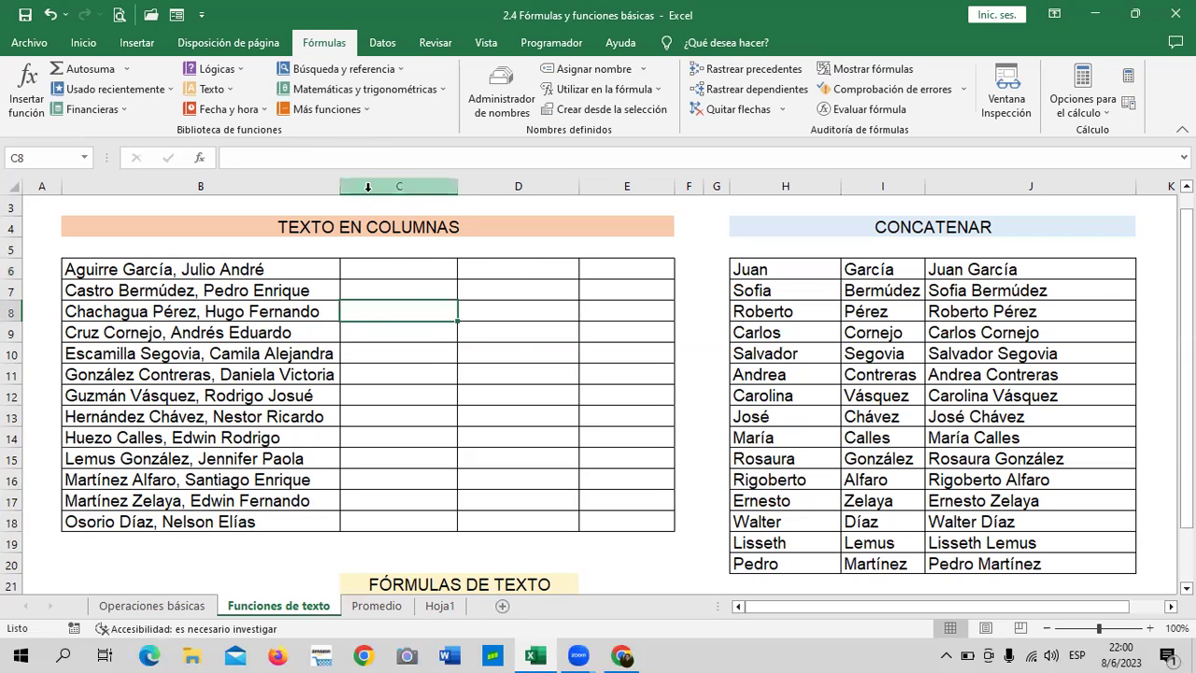
Widen column E of the TEXTO EN COLUMNAS table to about 14.86
left_click(232, 274)
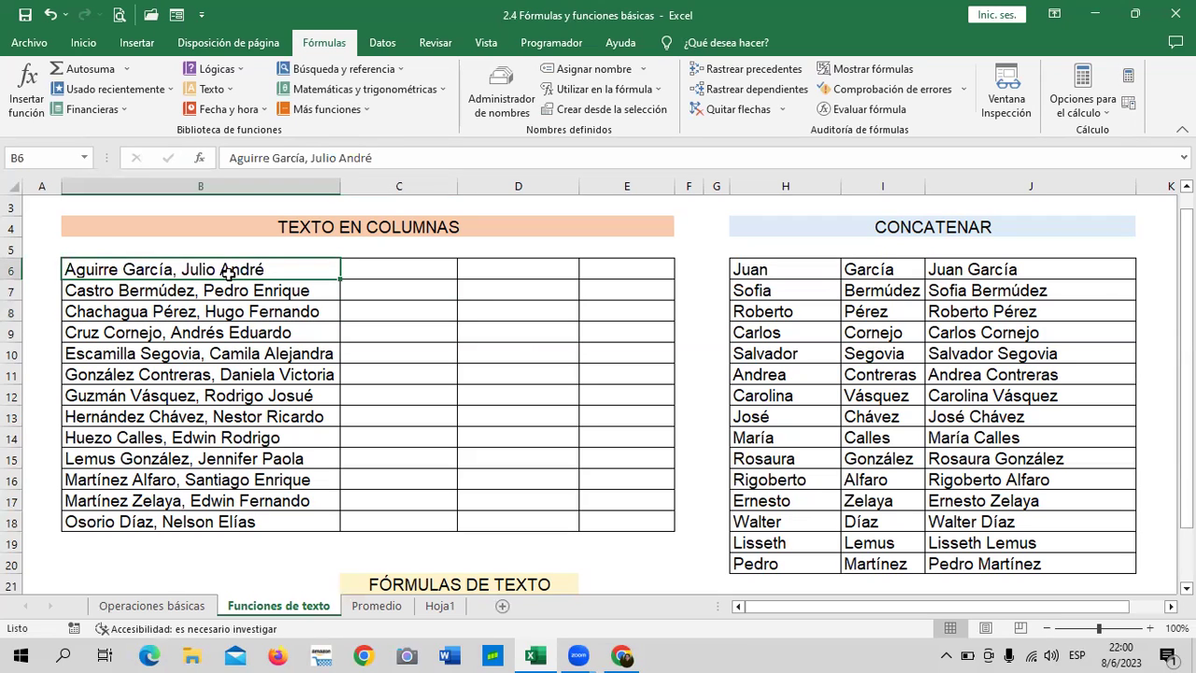
left_click(425, 274)
left_click(520, 277)
left_click(615, 276)
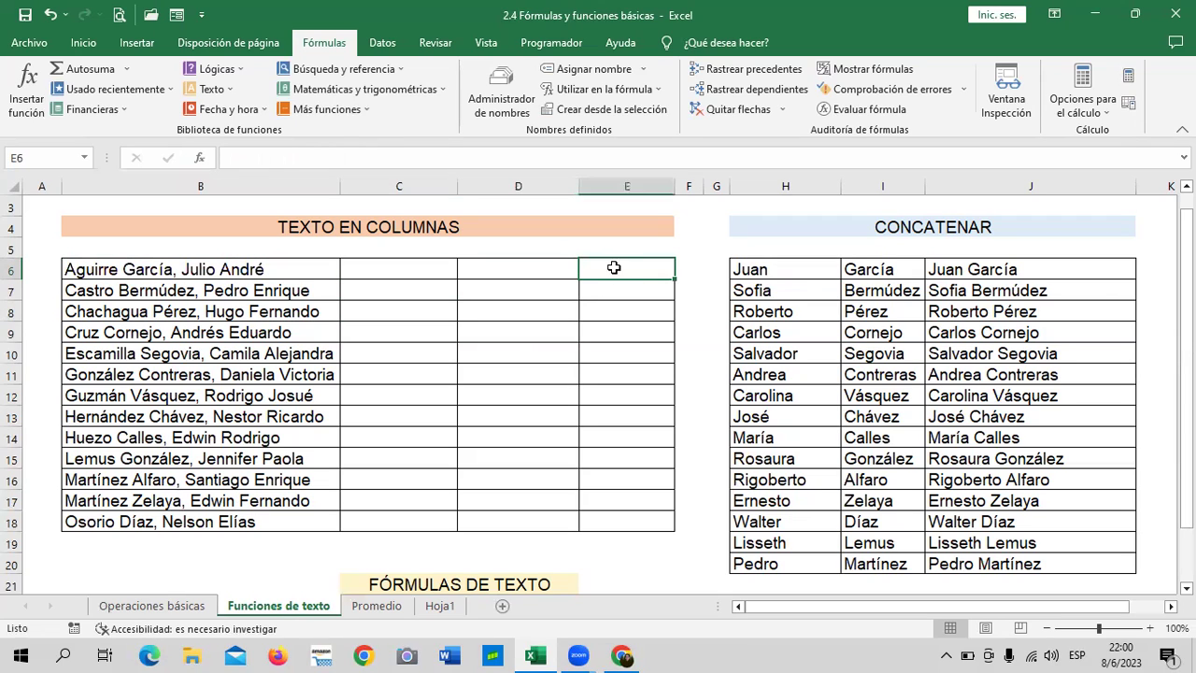
left_click(387, 265)
left_click(535, 270)
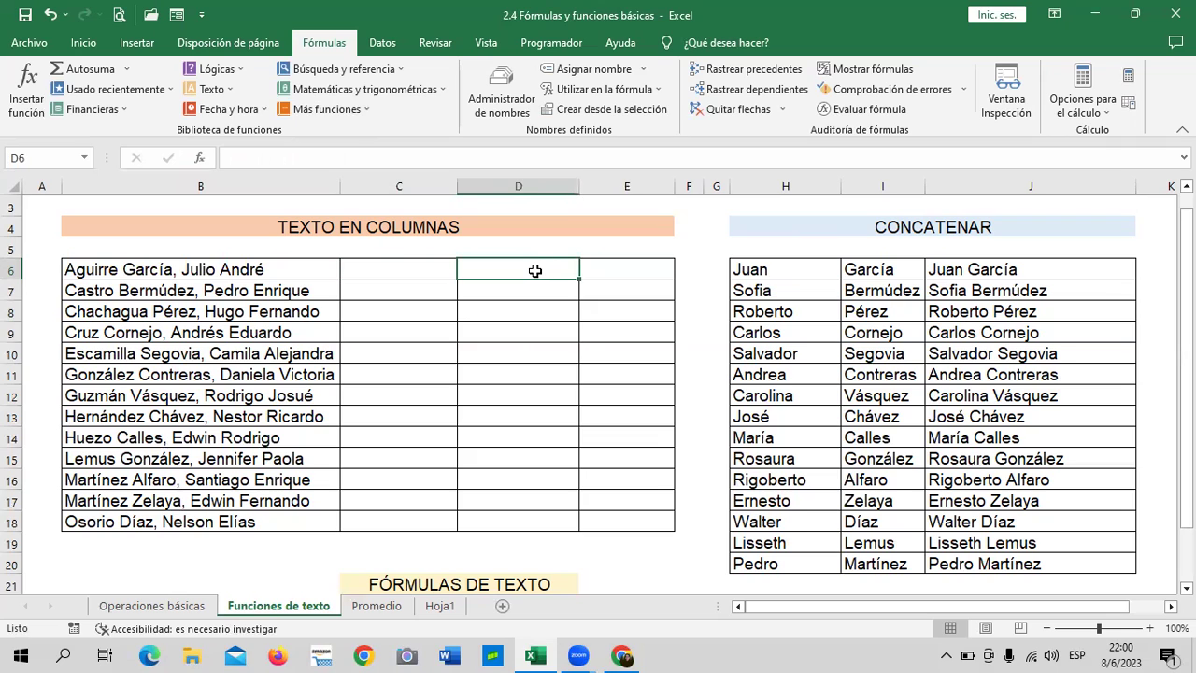
left_click_drag(687, 194, 688, 194)
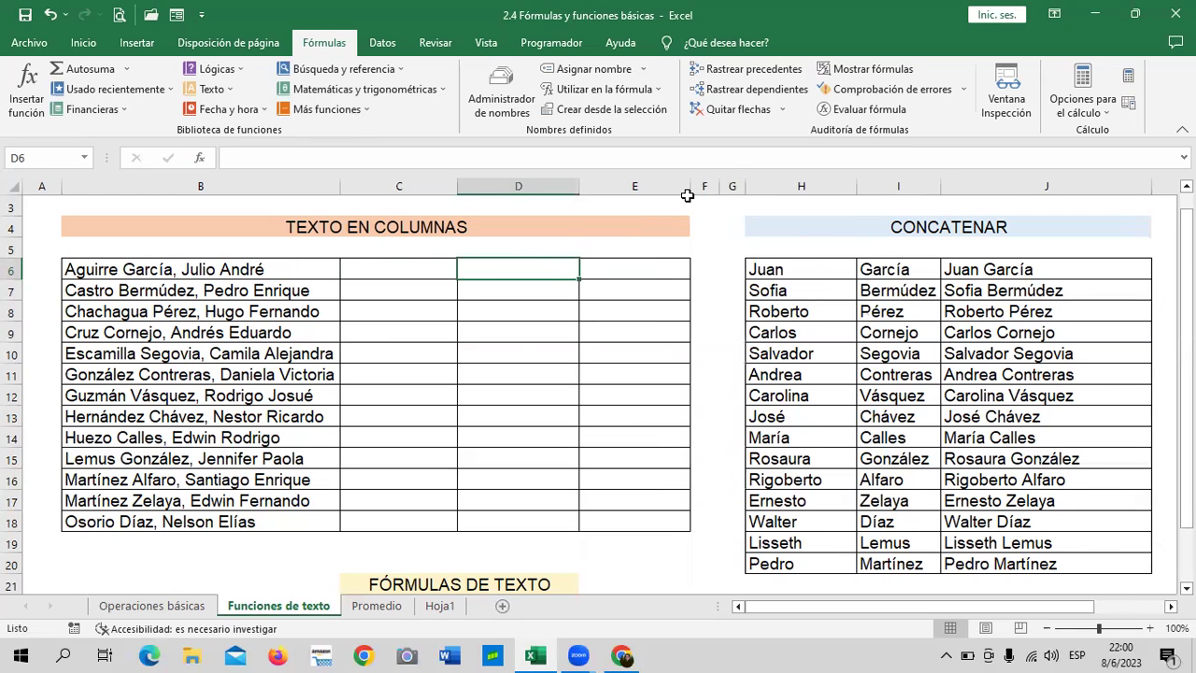
left_click(414, 265)
left_click(88, 274)
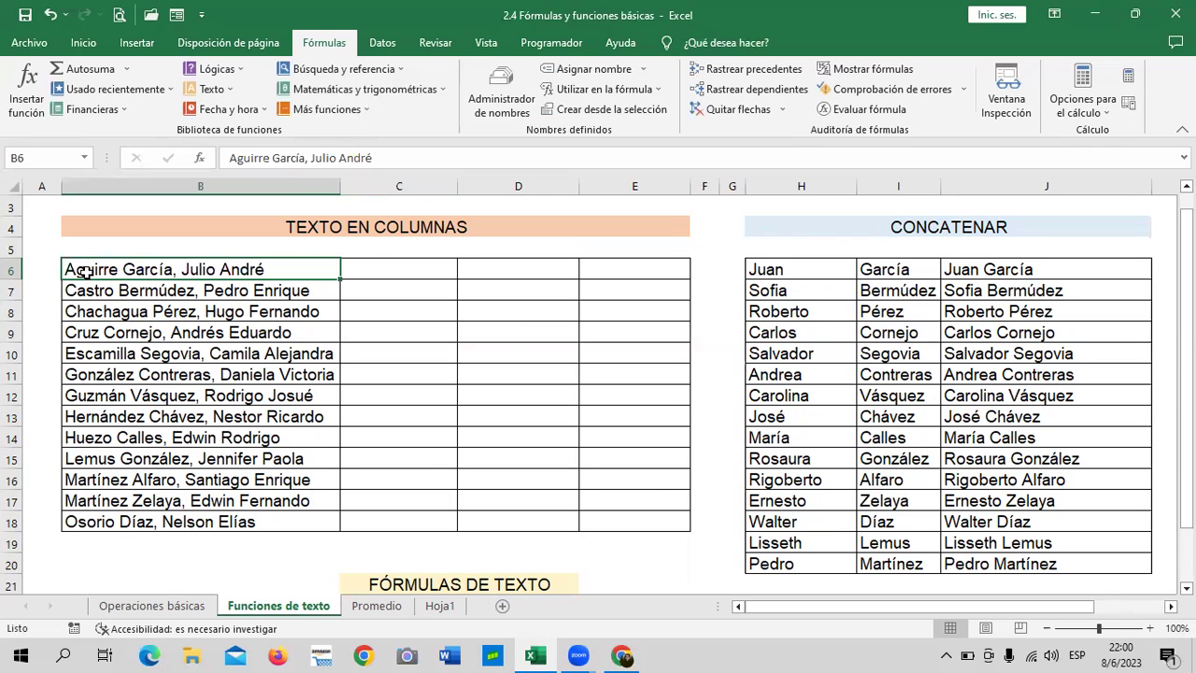
left_click(630, 271)
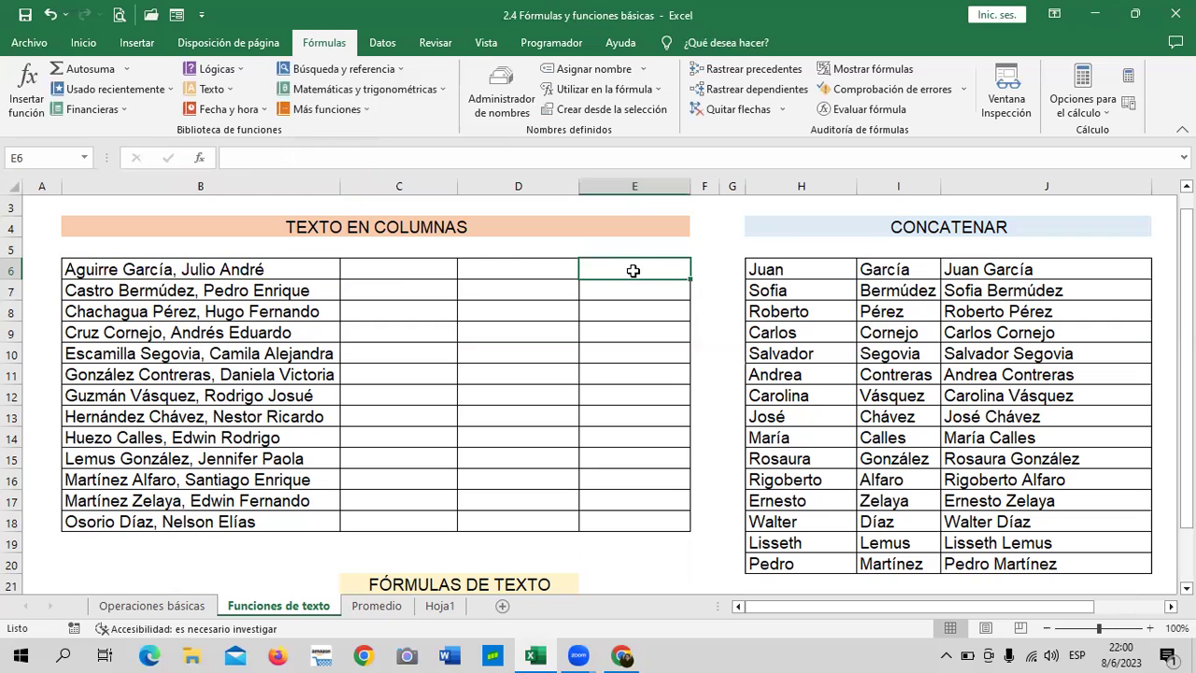
left_click(360, 271)
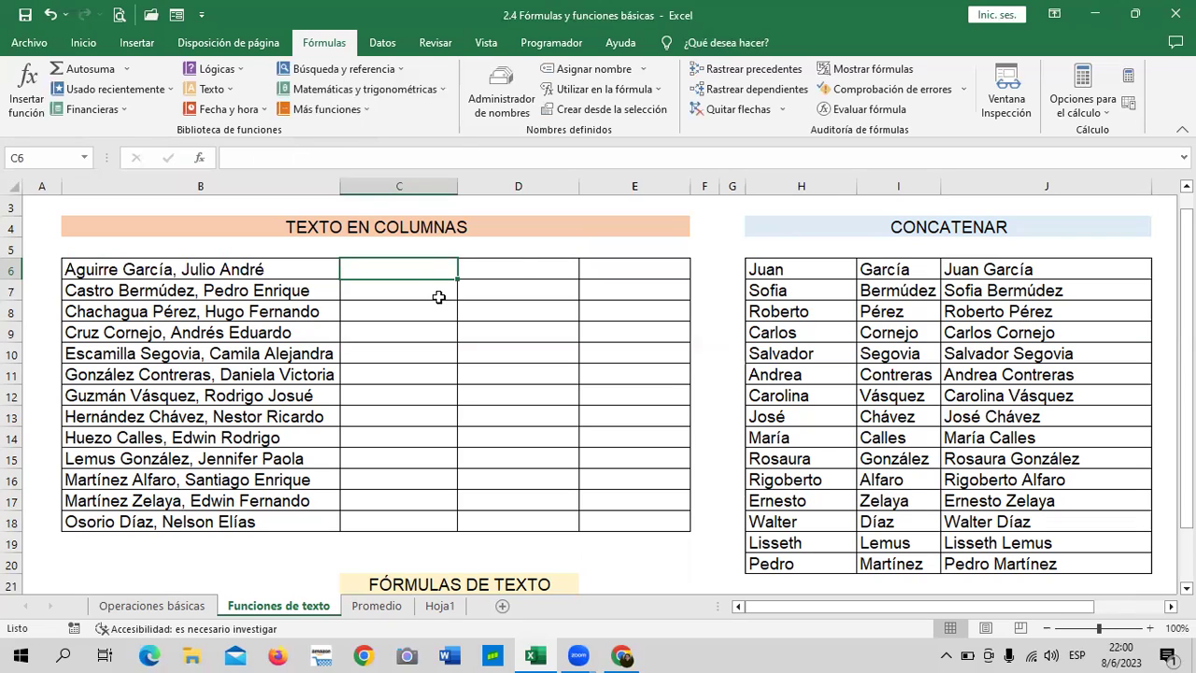
left_click(523, 269)
left_click(633, 269)
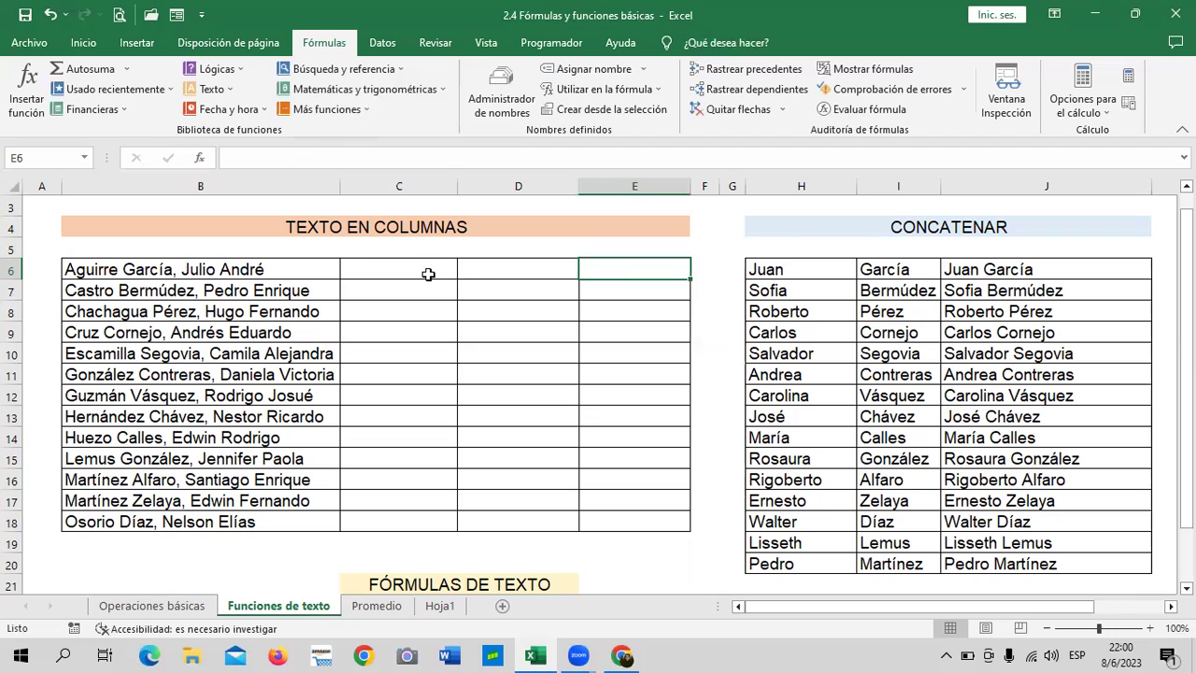
left_click(427, 271)
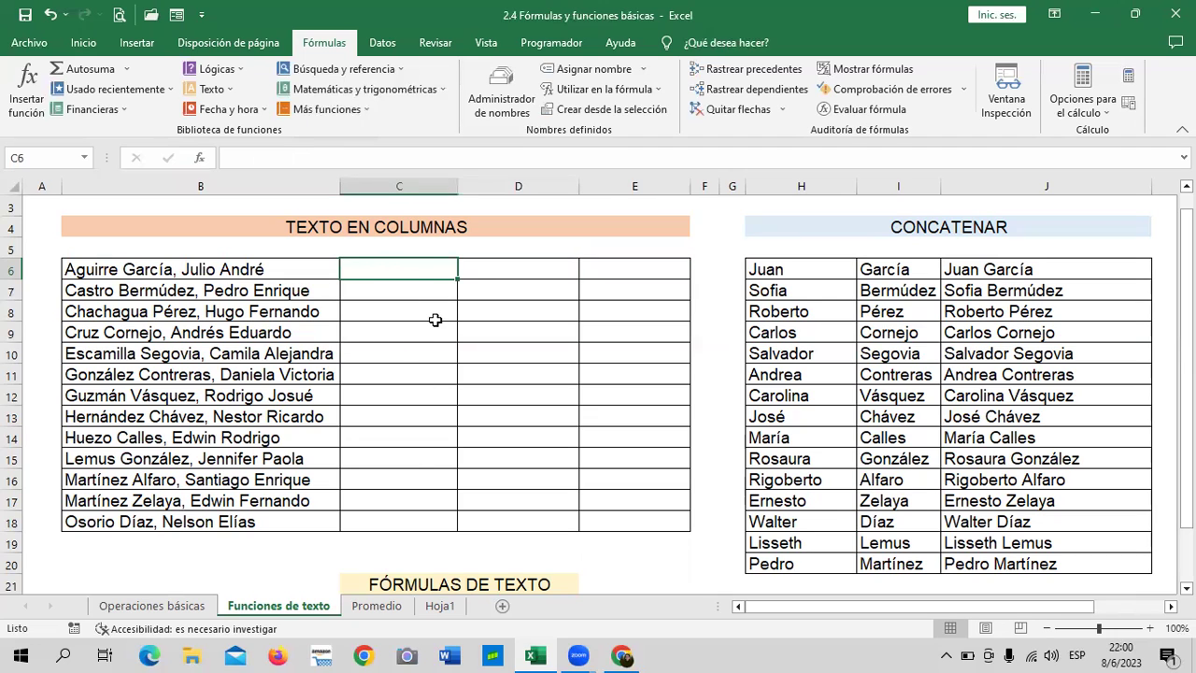
Begin =IZQUIERDA(B6; in C6, using B6's full name as the text argument
type("=")
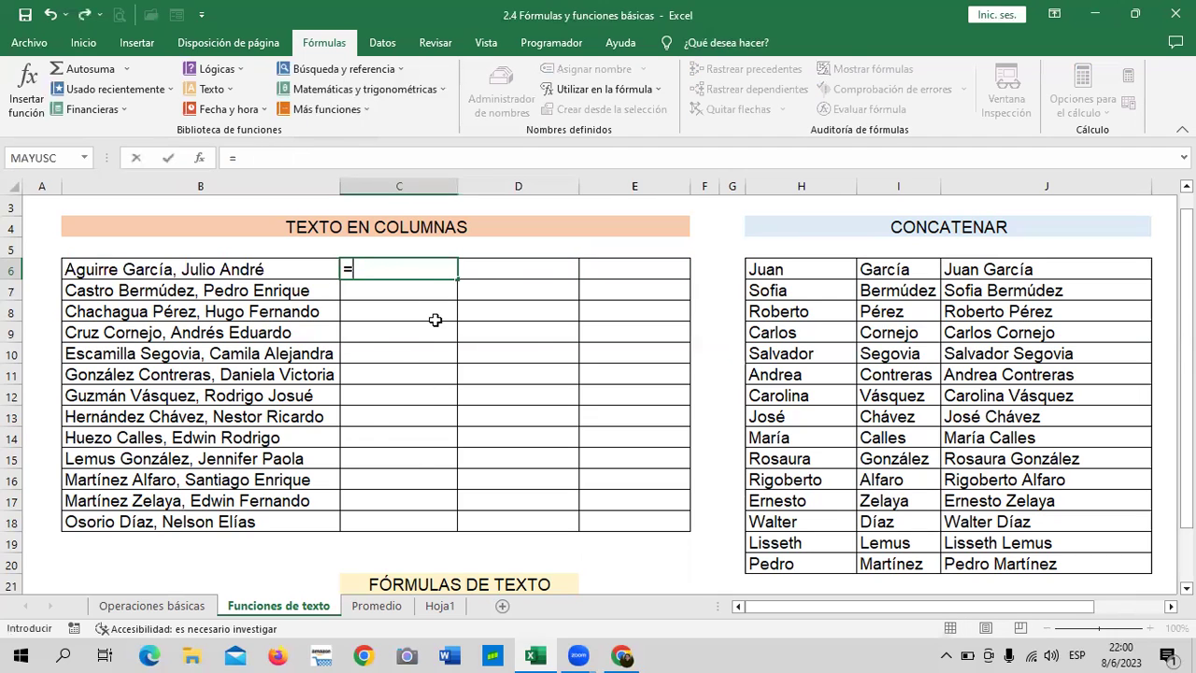
type("iz")
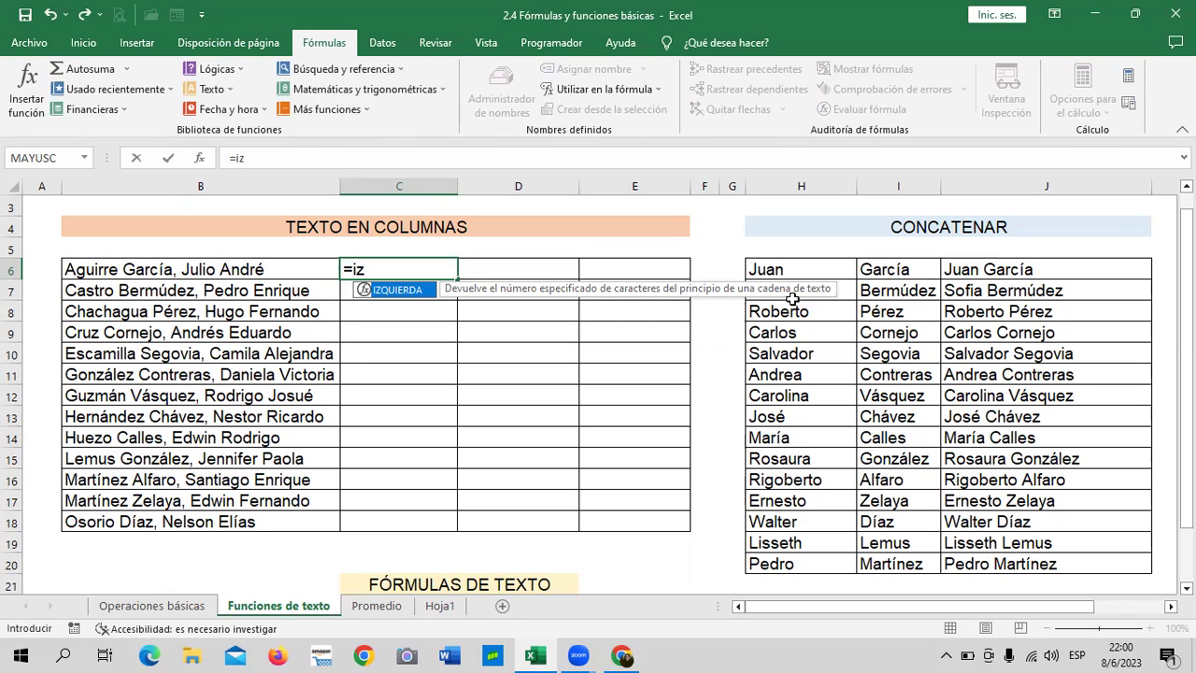
double_click(397, 293)
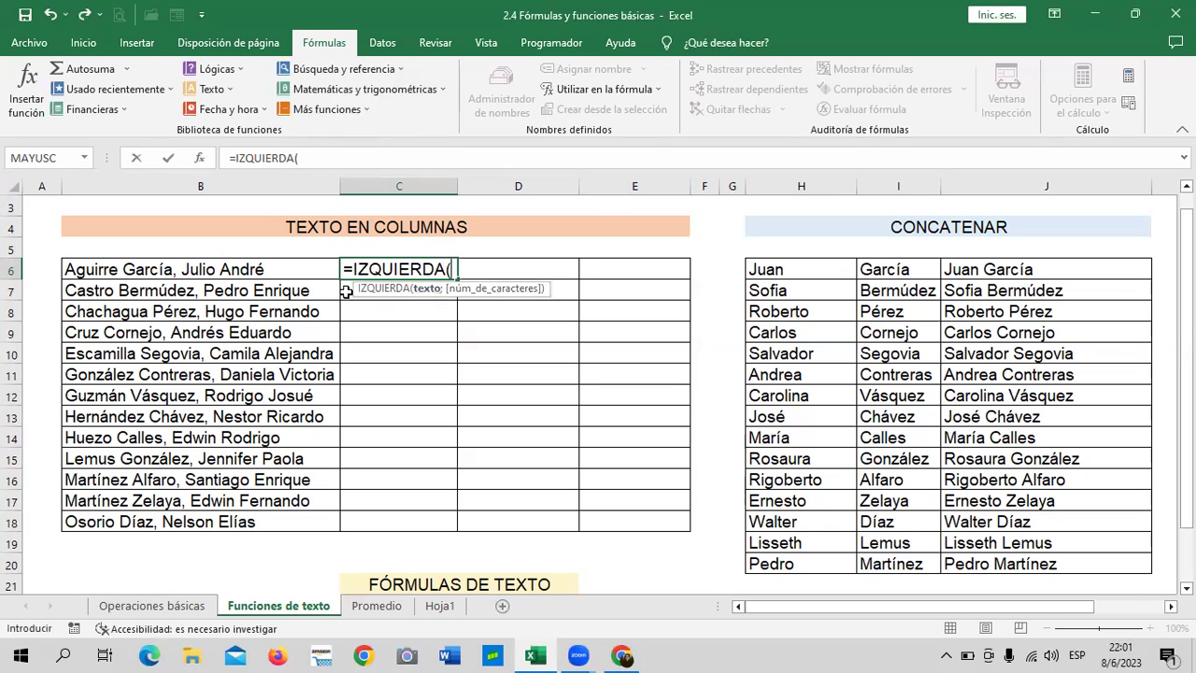
left_click(317, 268)
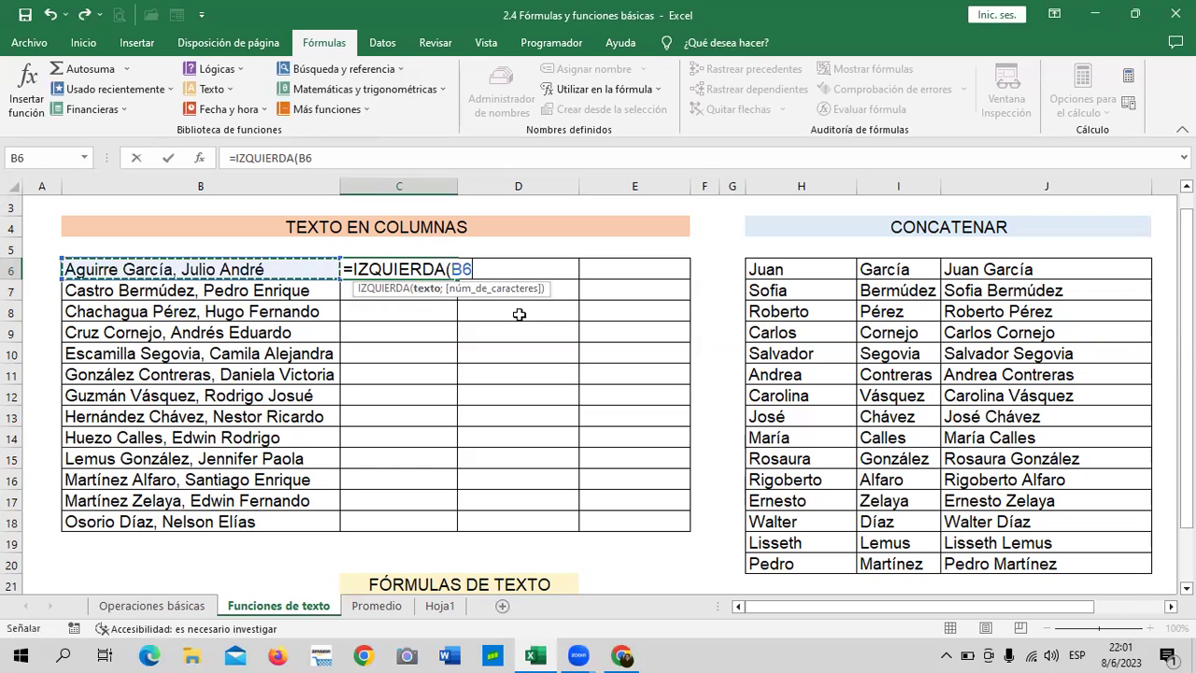
type(";18")
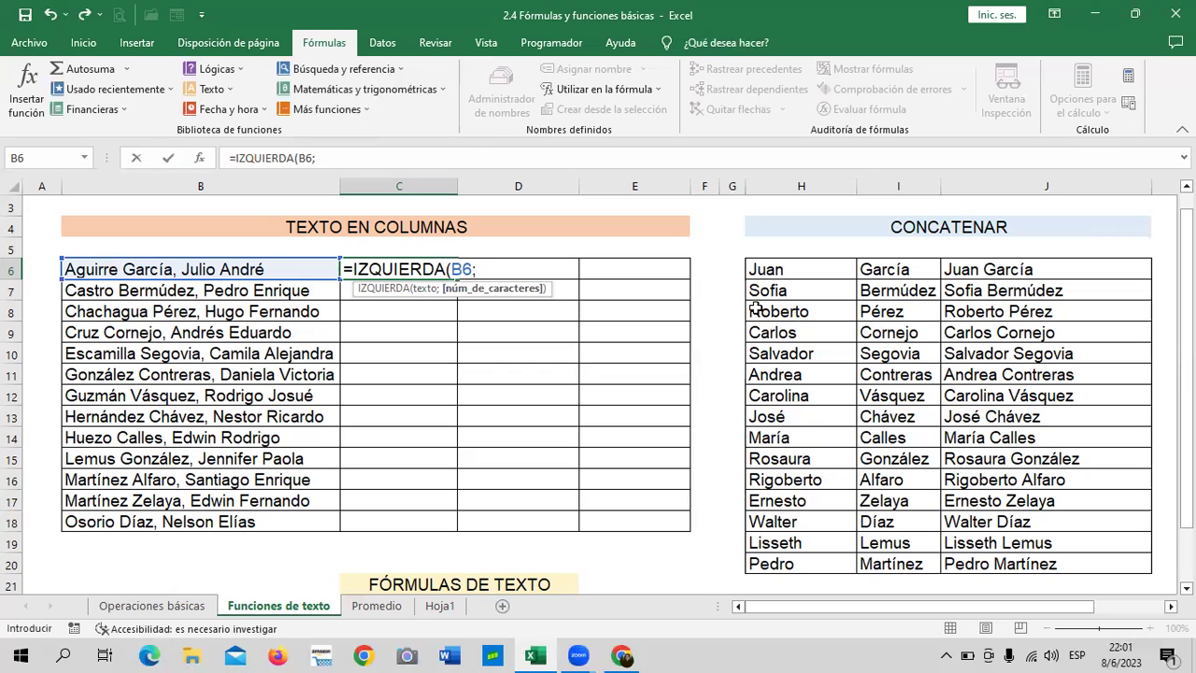
Set C6 to =IZQUIERDA(B6;16) so it returns 'Aguirre García,'
type("1")
type("8)")
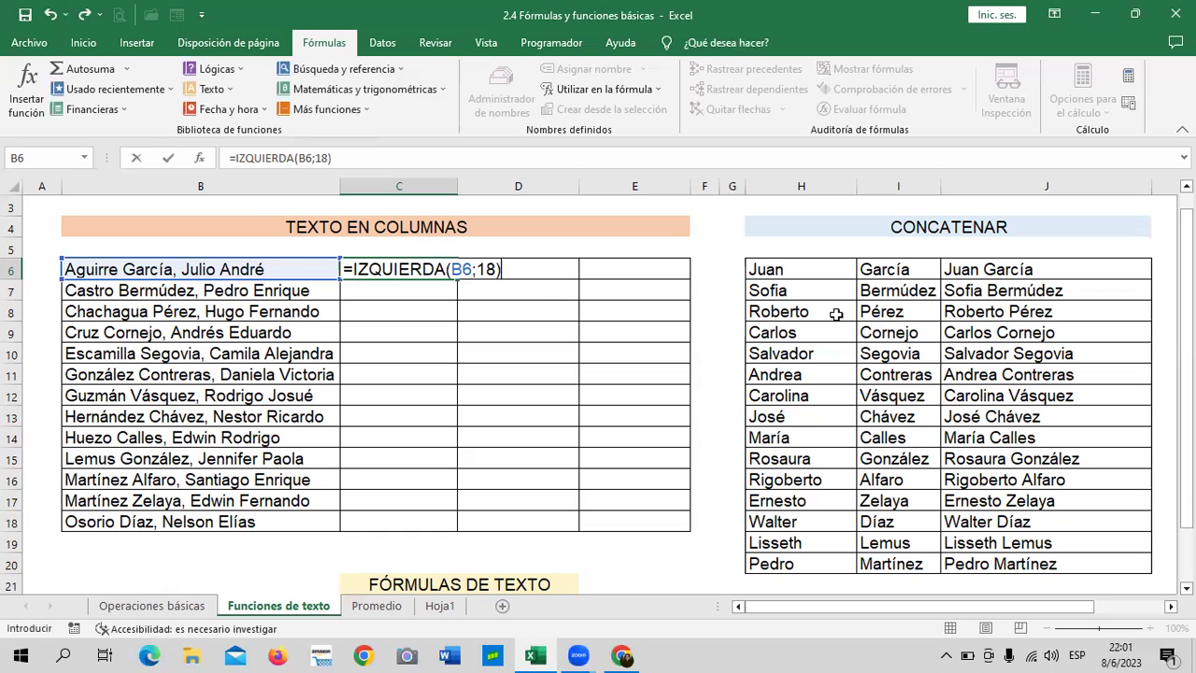
key("Return")
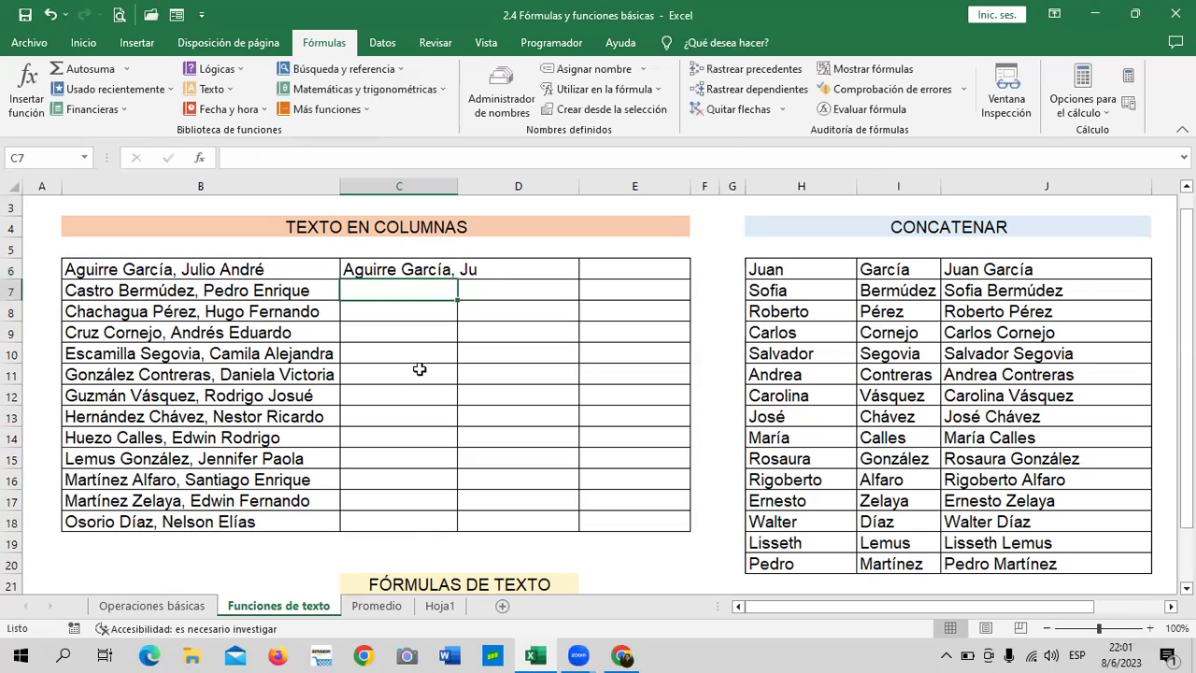
key("Right")
key("Down")
key("Down")
key("Down")
left_click(403, 270)
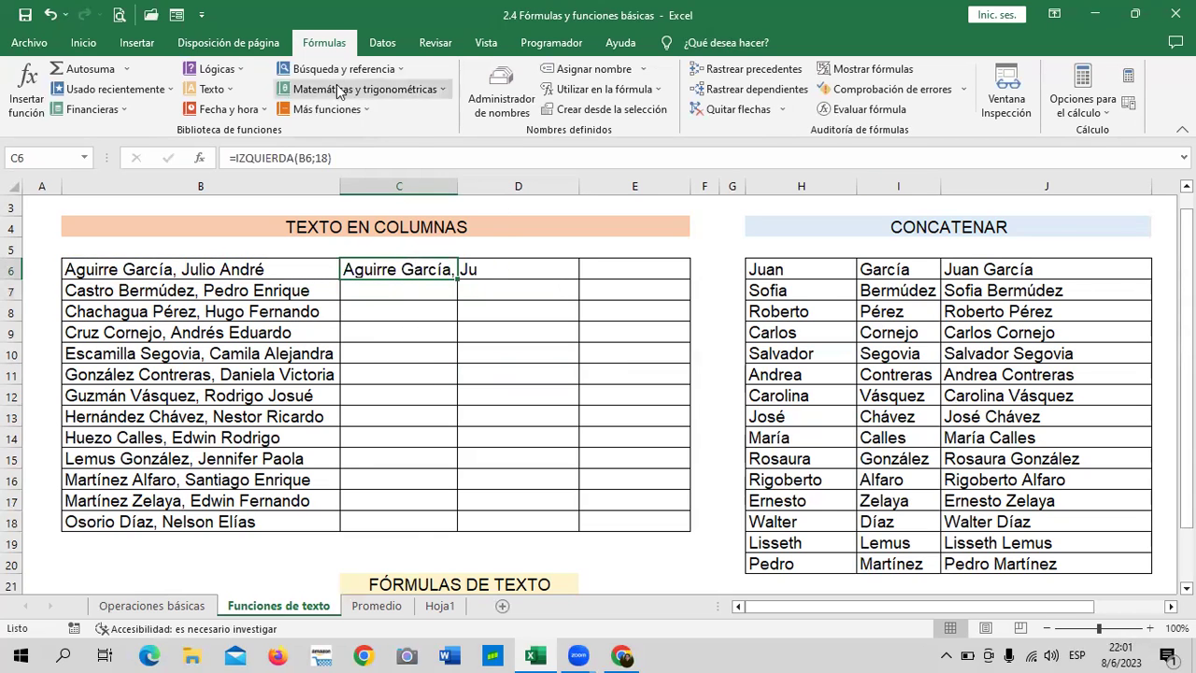
left_click(334, 158)
key("BackSpace")
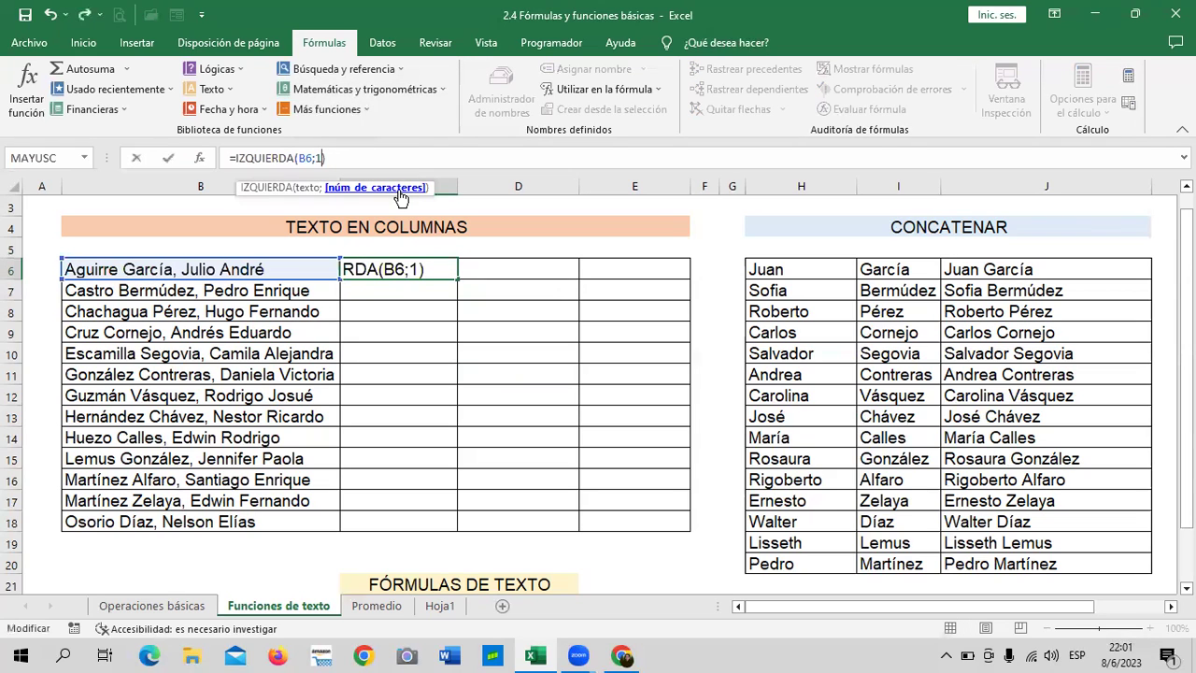
type("6")
key("Return")
Widen column C to fit the surnames and review C6
left_click(443, 374)
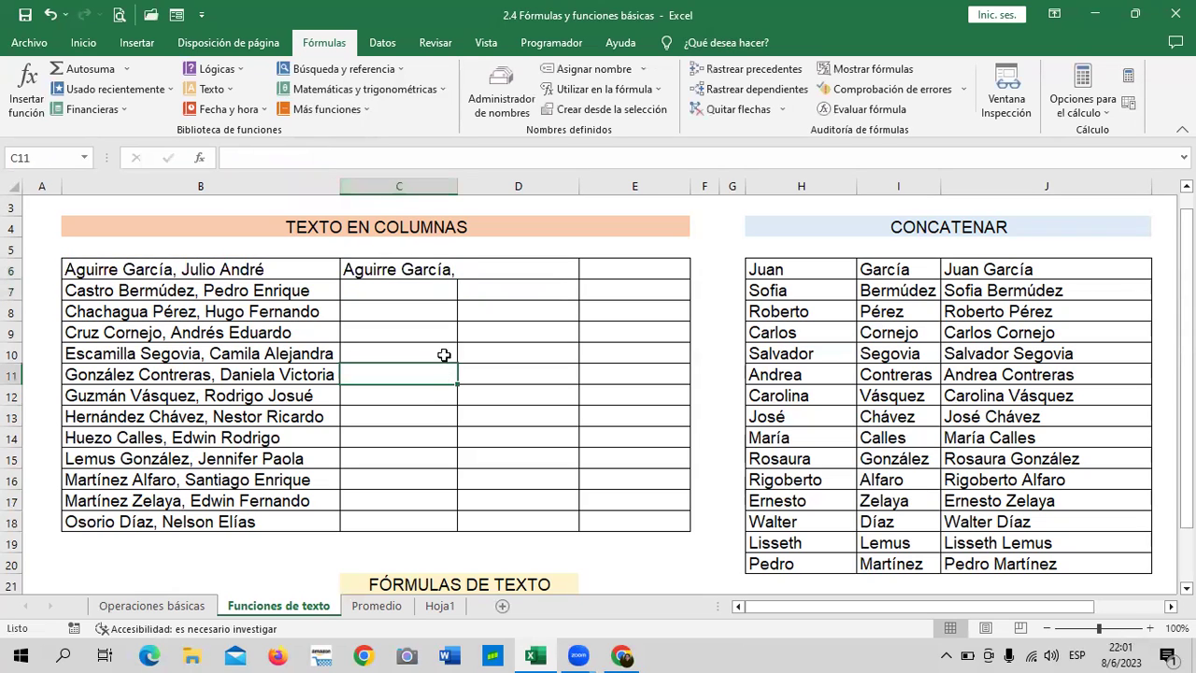
left_click_drag(457, 186, 471, 186)
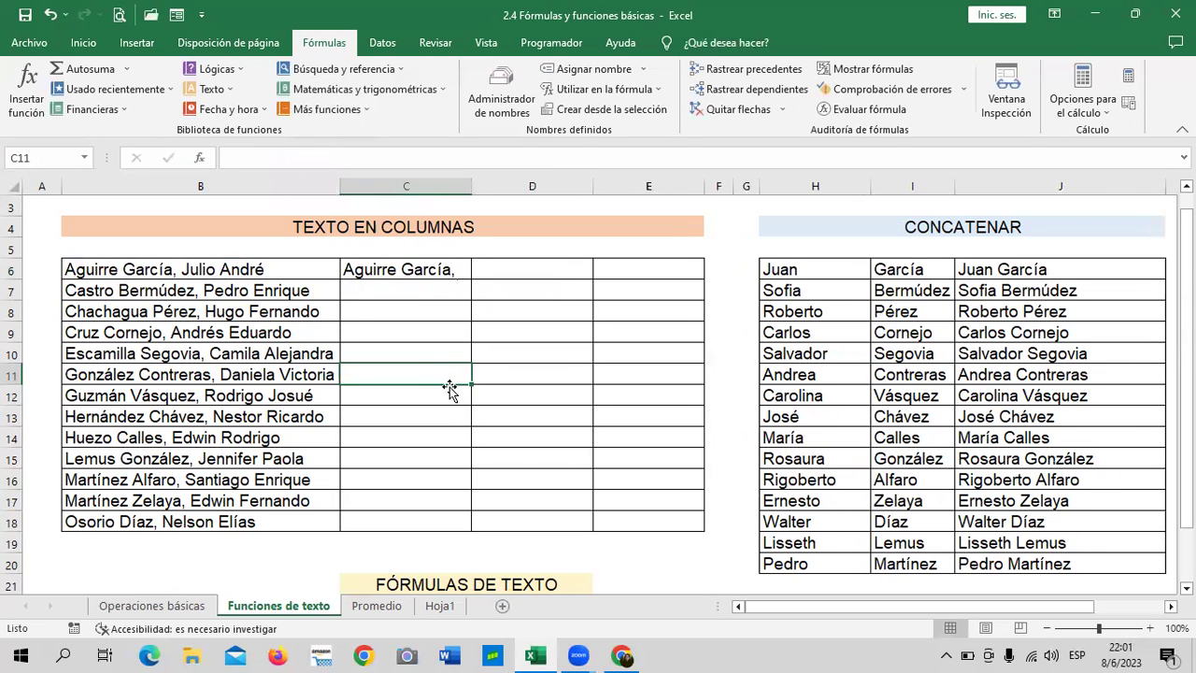
left_click(412, 268)
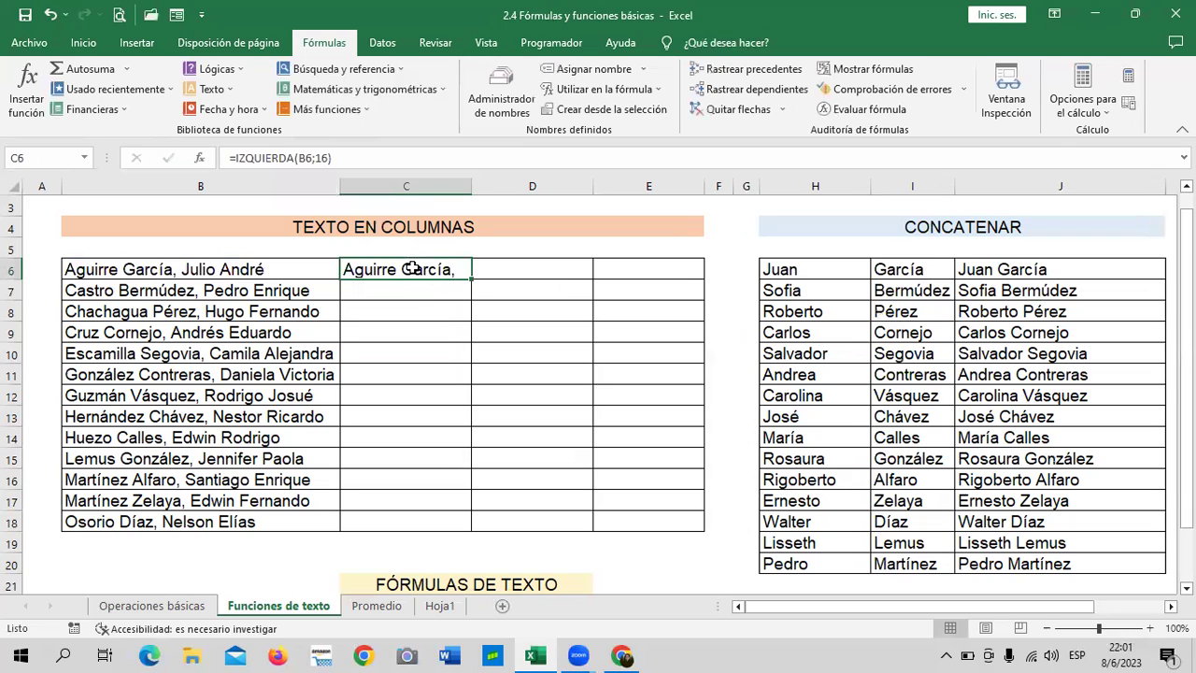
left_click(407, 289)
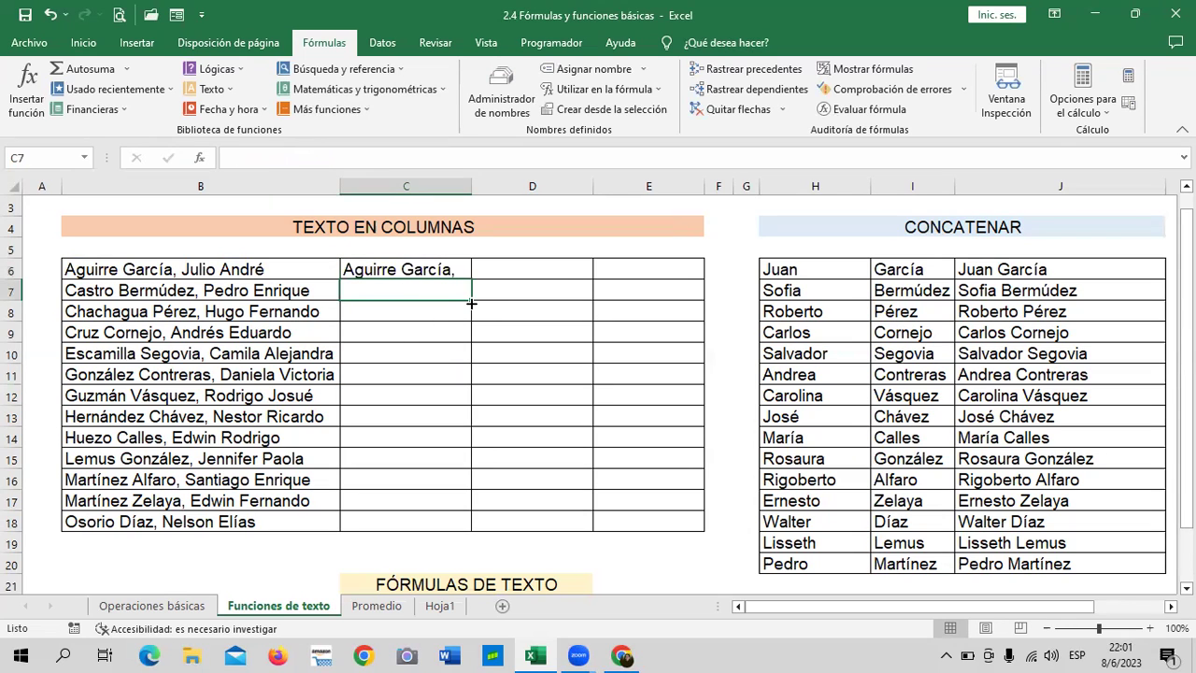
Give C7 an IZQUIERDA formula on B7, trimming the character count from 18 to 16
type("=")
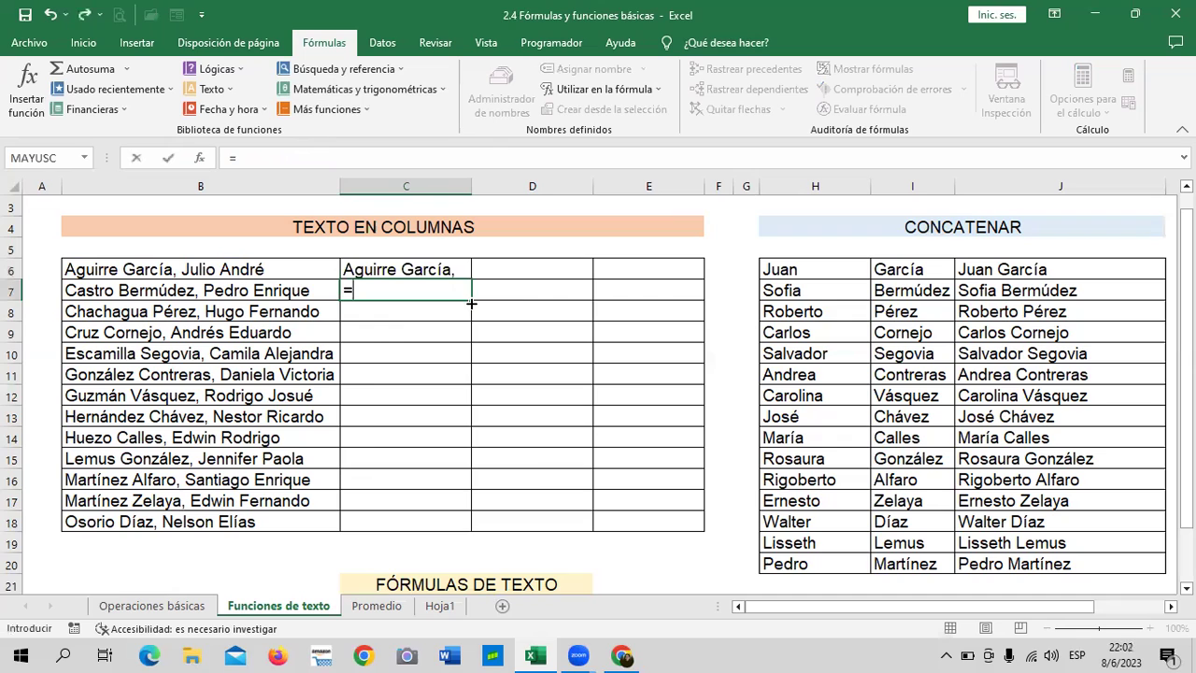
type("iz")
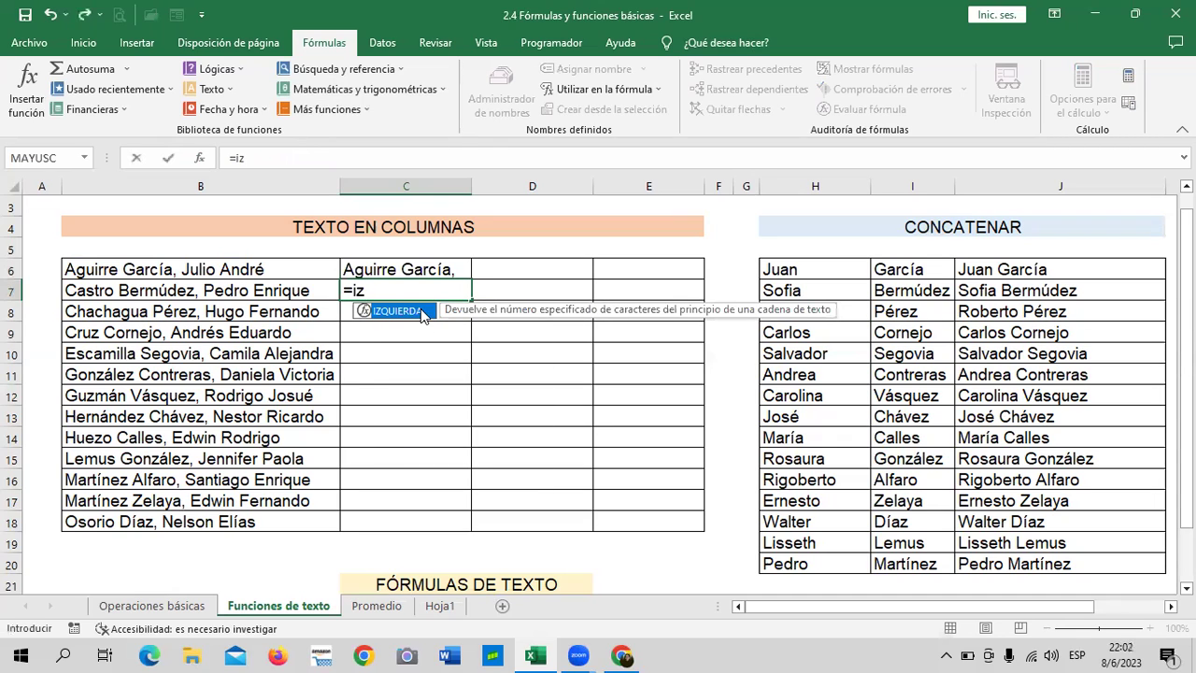
double_click(426, 311)
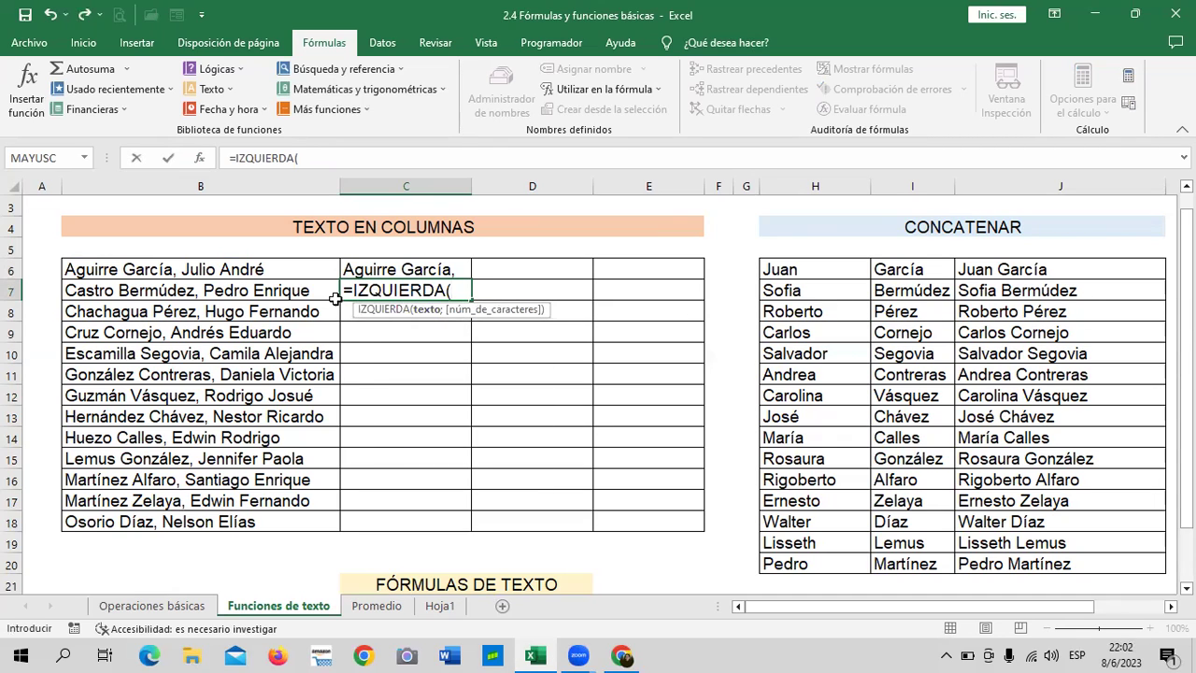
left_click(301, 291)
type(";")
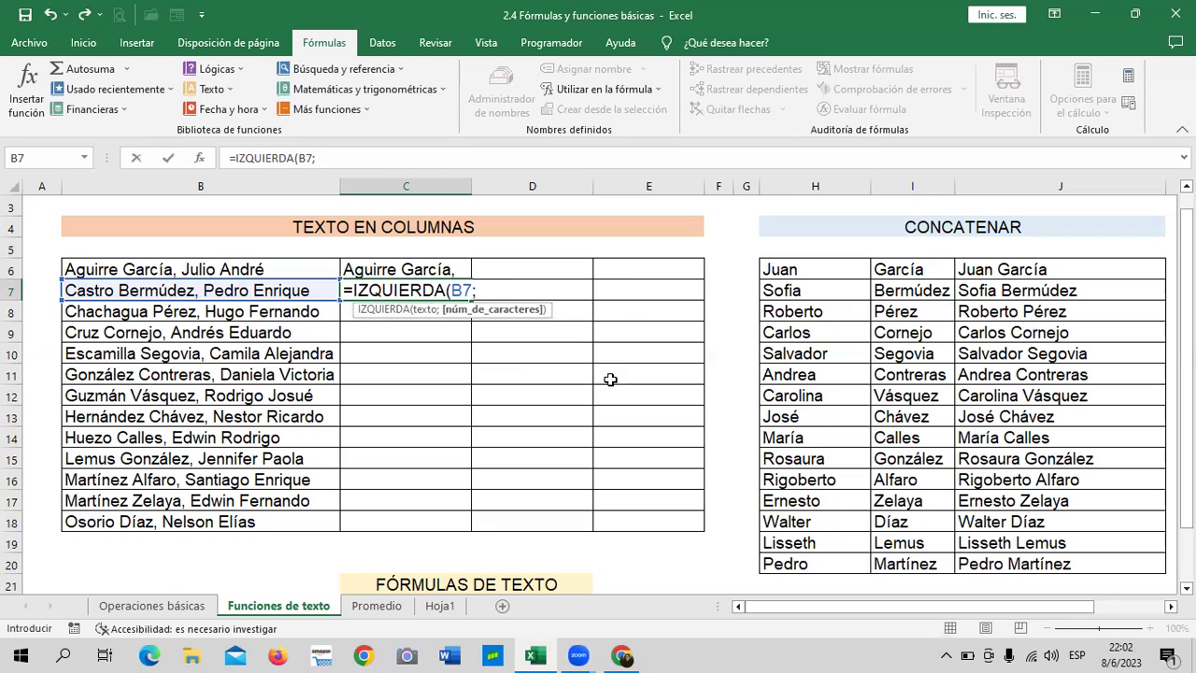
type("18")
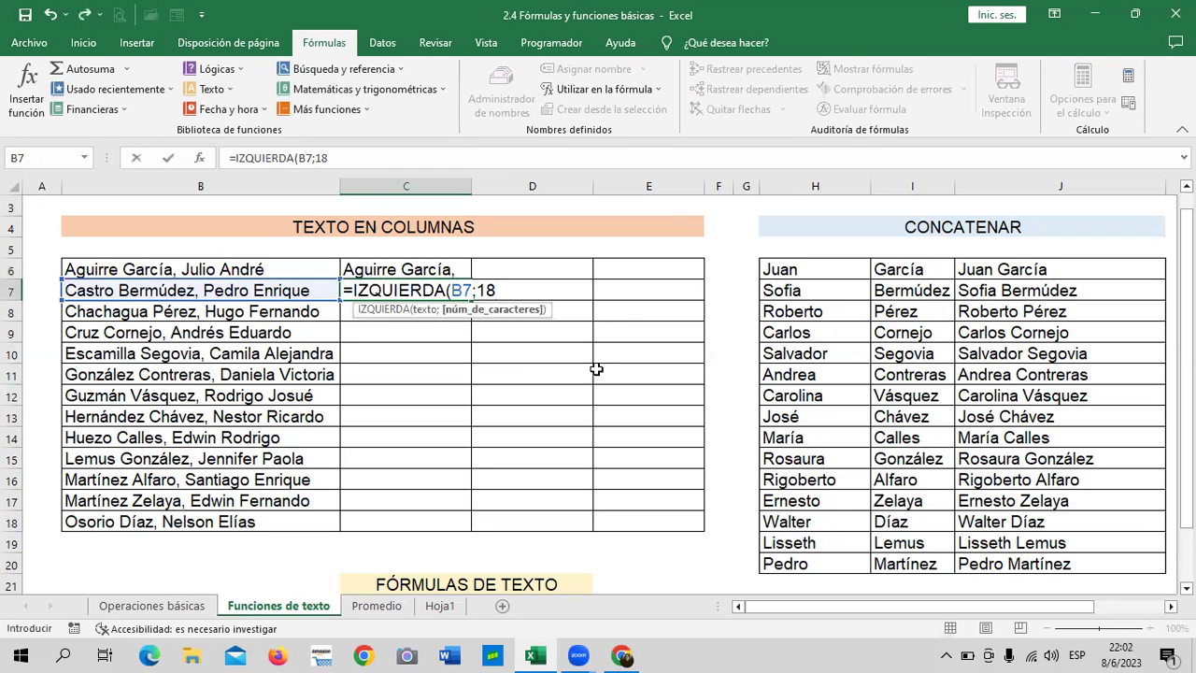
type(")")
key("Return")
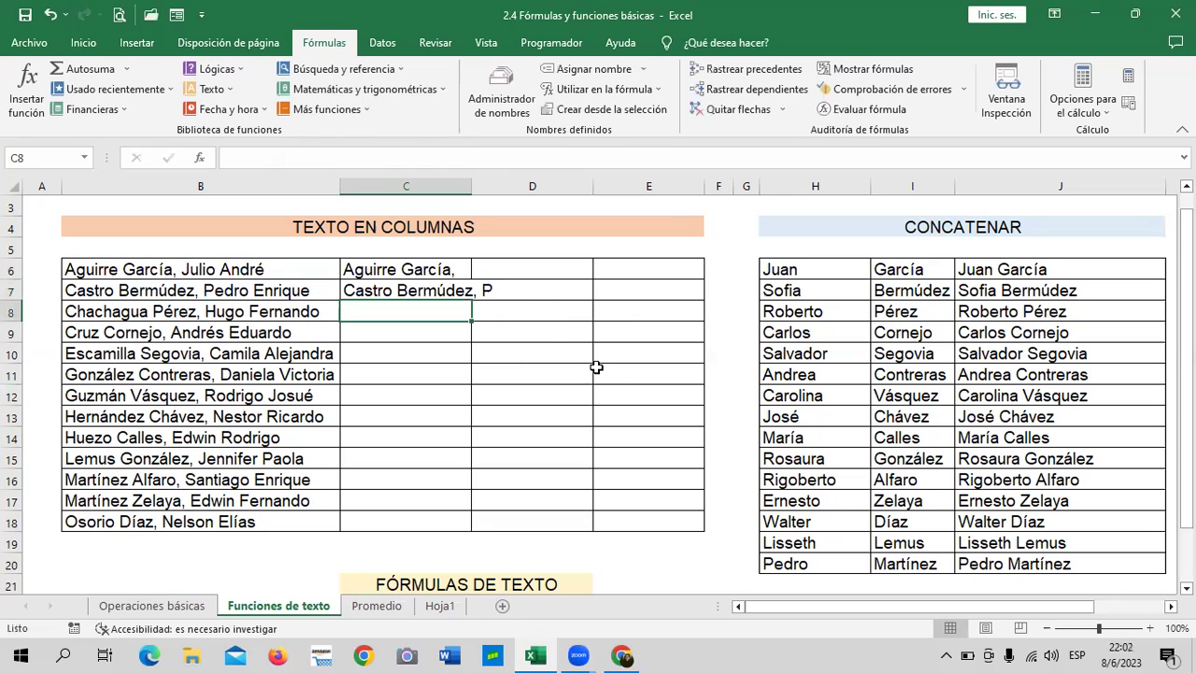
left_click(455, 293)
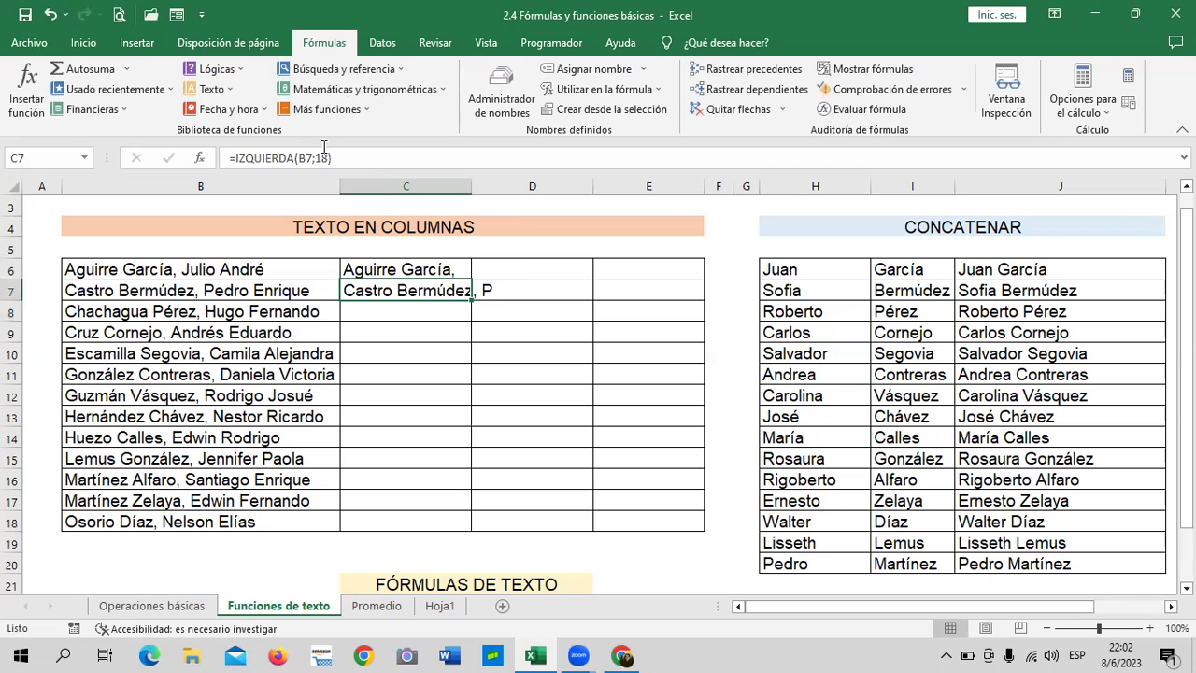
left_click(328, 157)
key("BackSpace")
type("6")
key("Return")
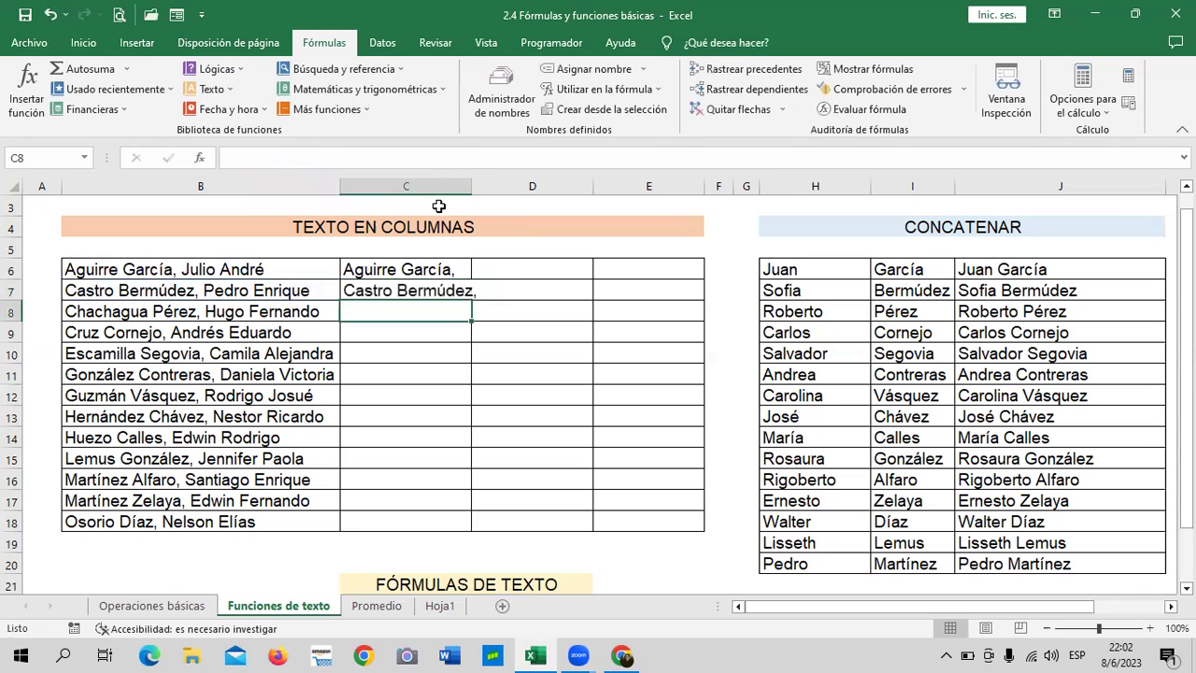
Widen column C further and compare the C6 and C7 formulas
left_click_drag(474, 180, 493, 181)
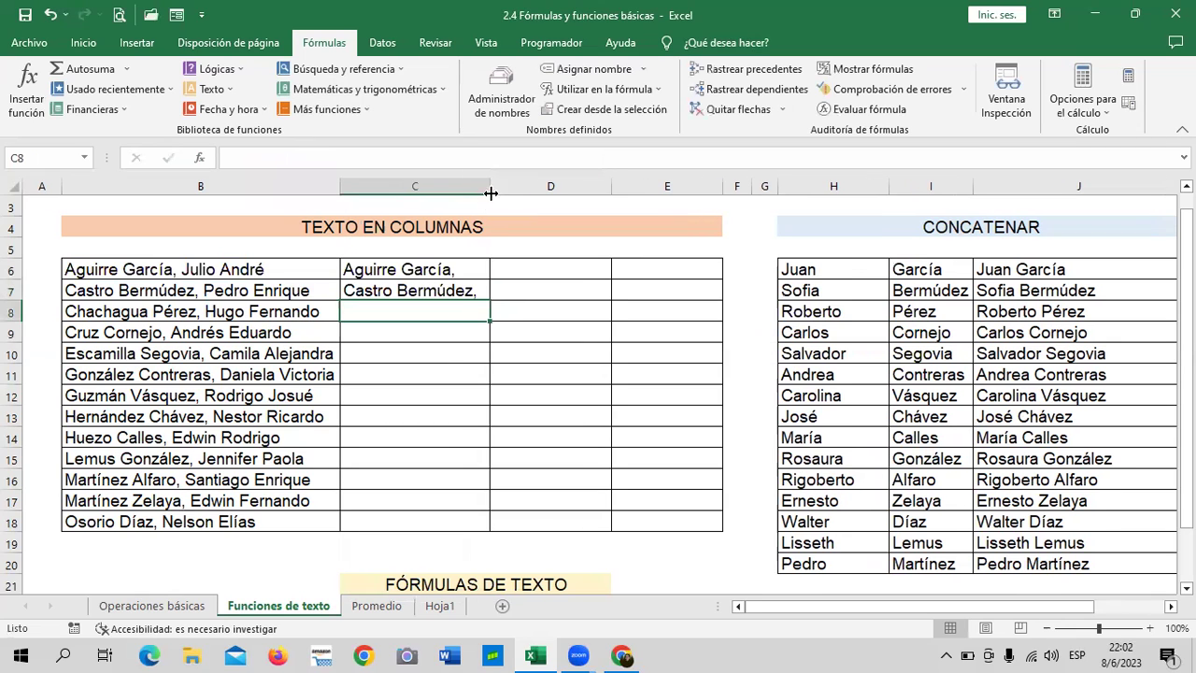
left_click(385, 269)
left_click(381, 287)
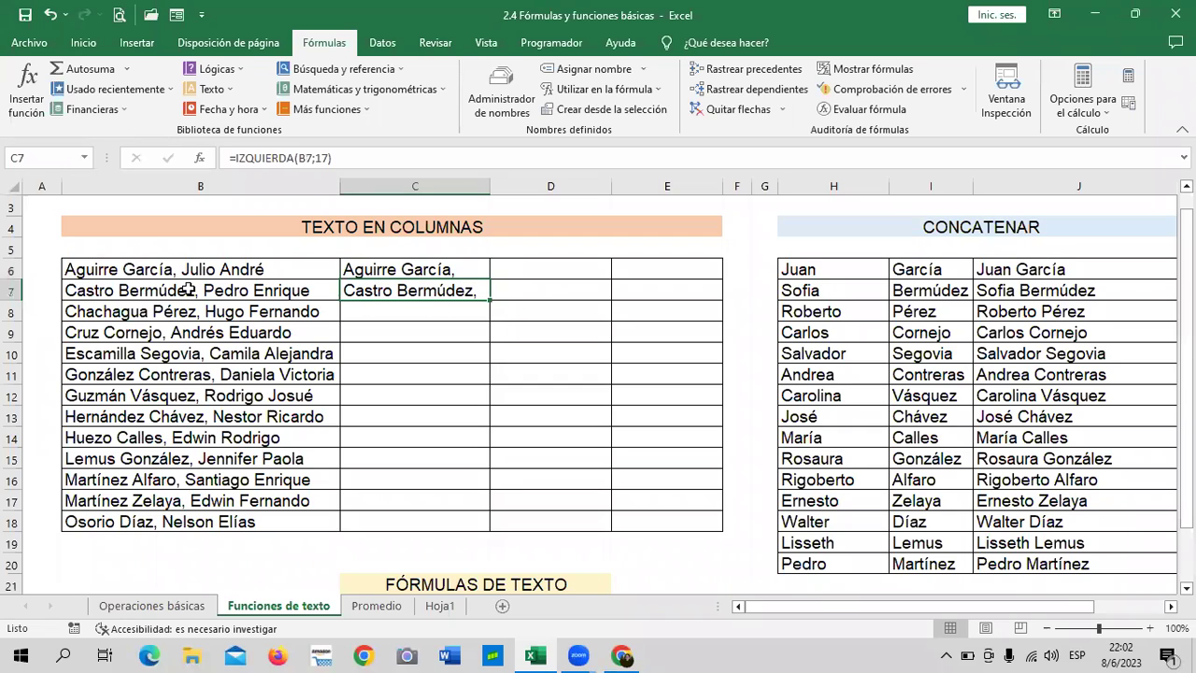
Enter =DERECHA(B6;6) in E6 to return the last given name
left_click(513, 270)
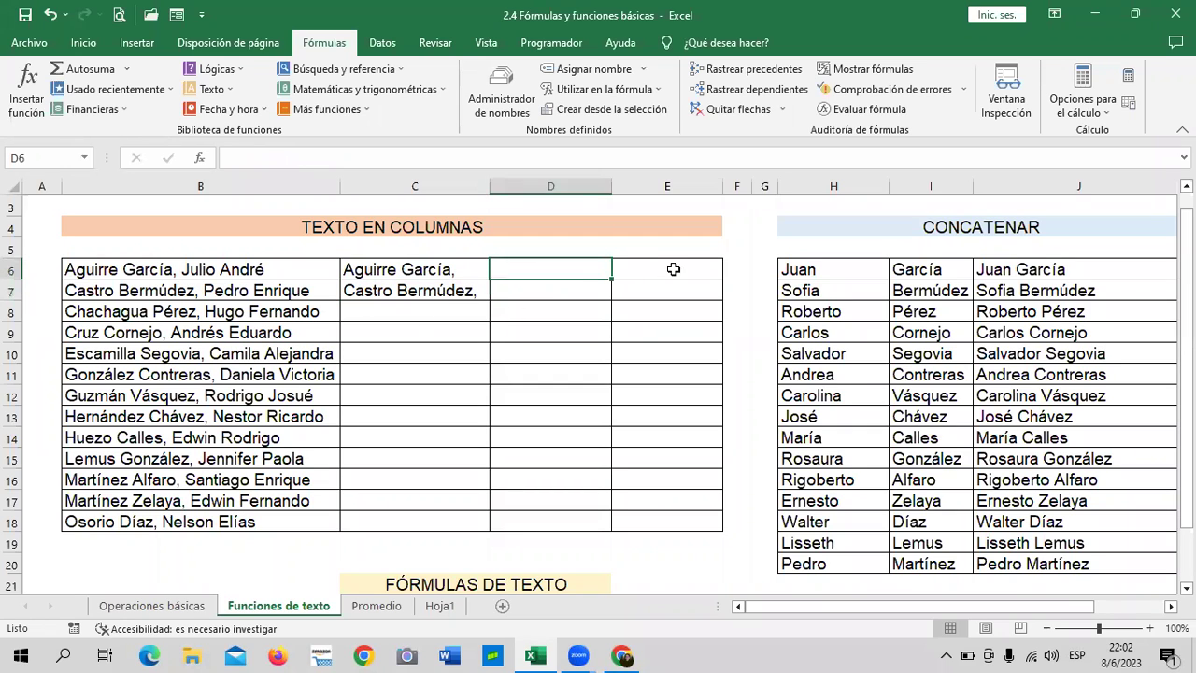
left_click(673, 269)
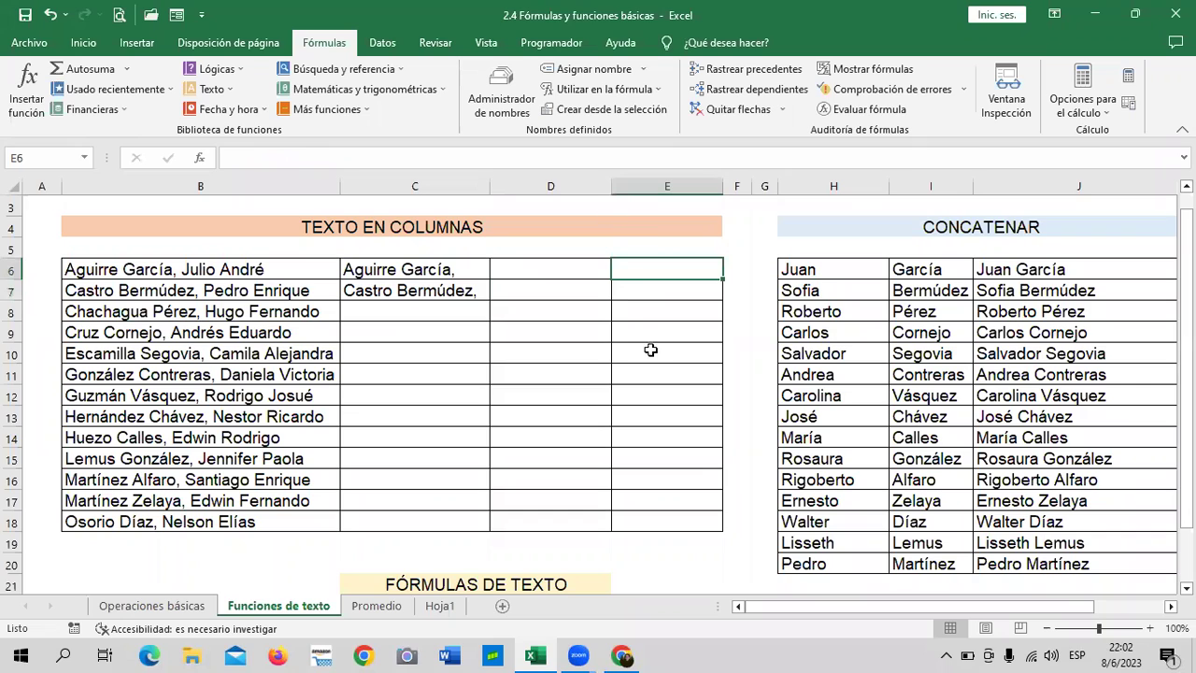
type("=")
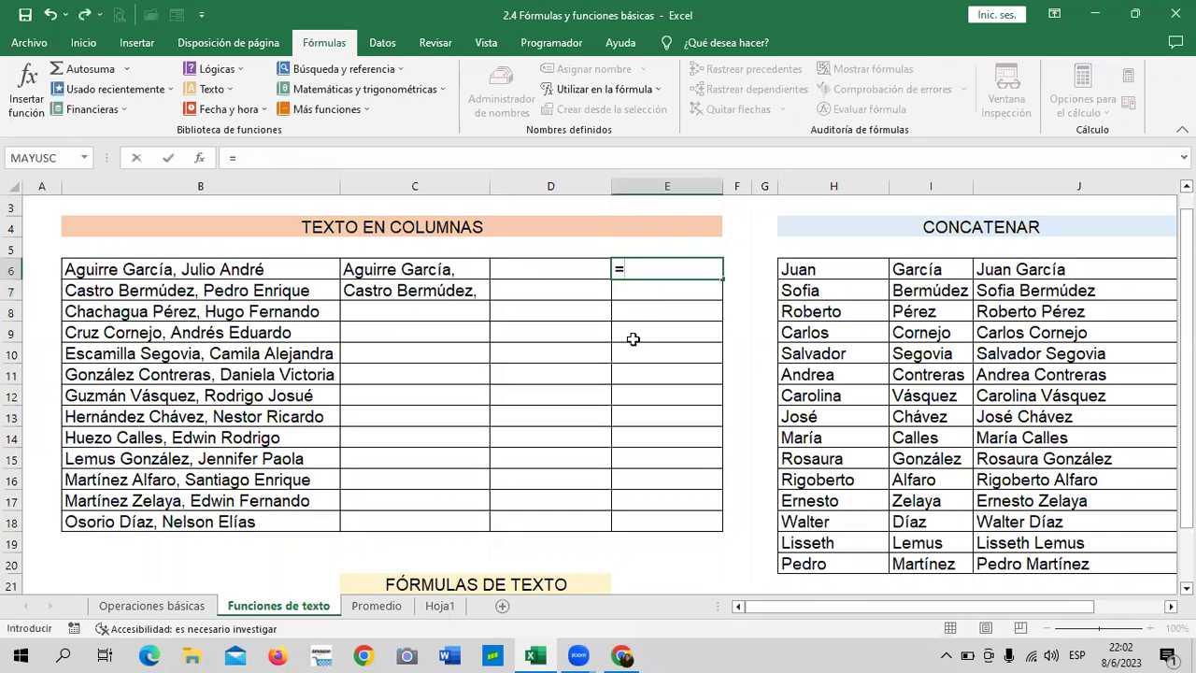
type("d")
type("erecha")
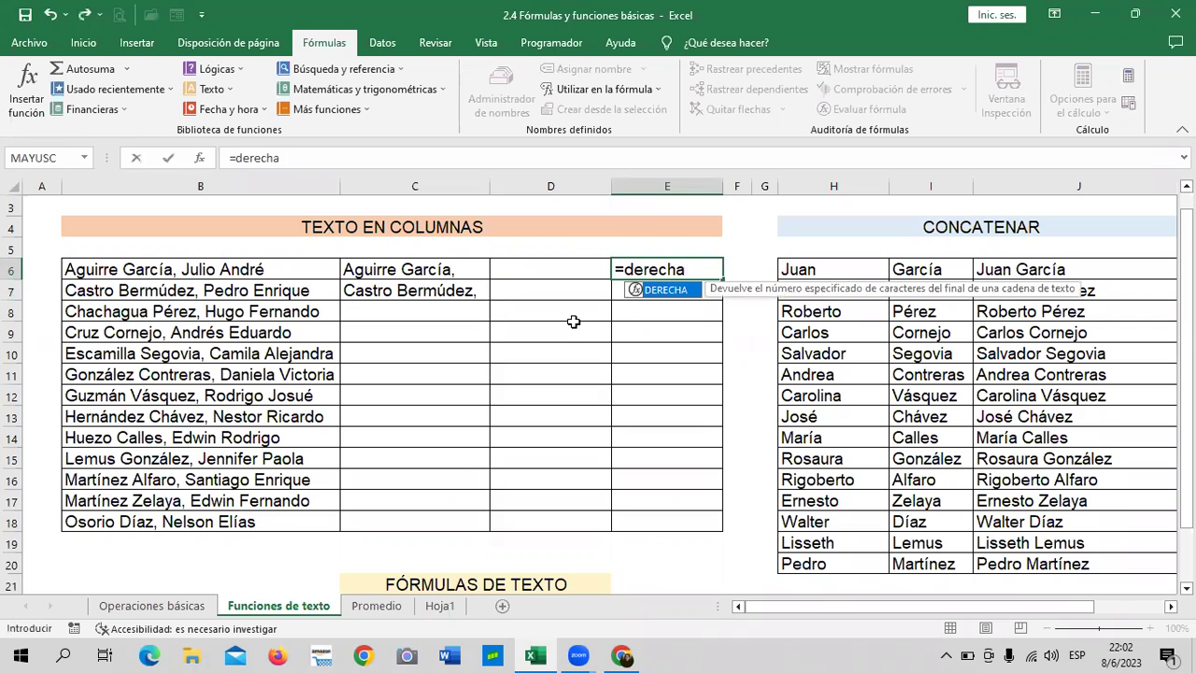
double_click(663, 292)
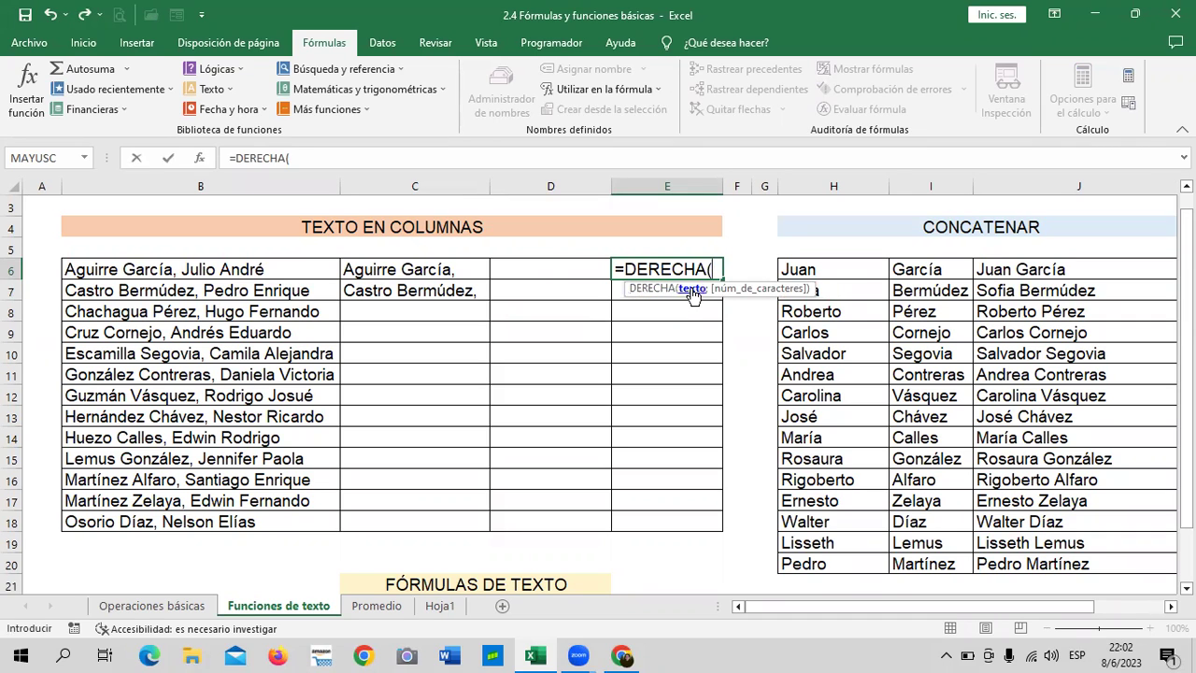
left_click(255, 269)
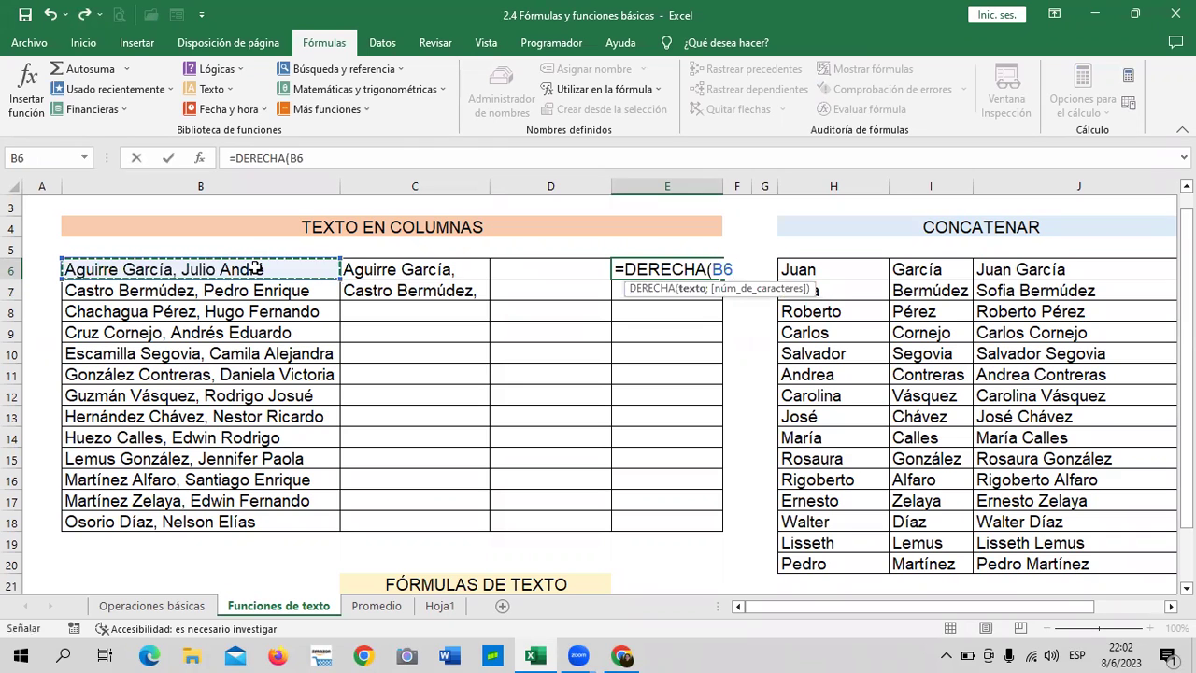
type(";")
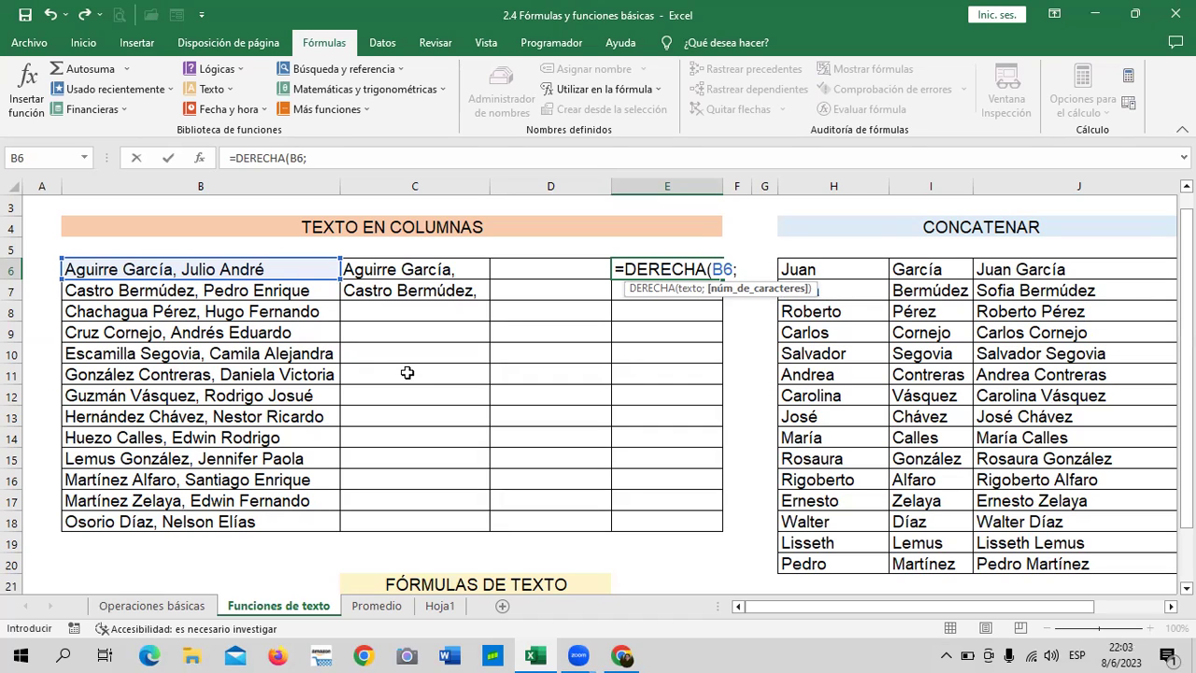
type("6")
type(")")
key("Return")
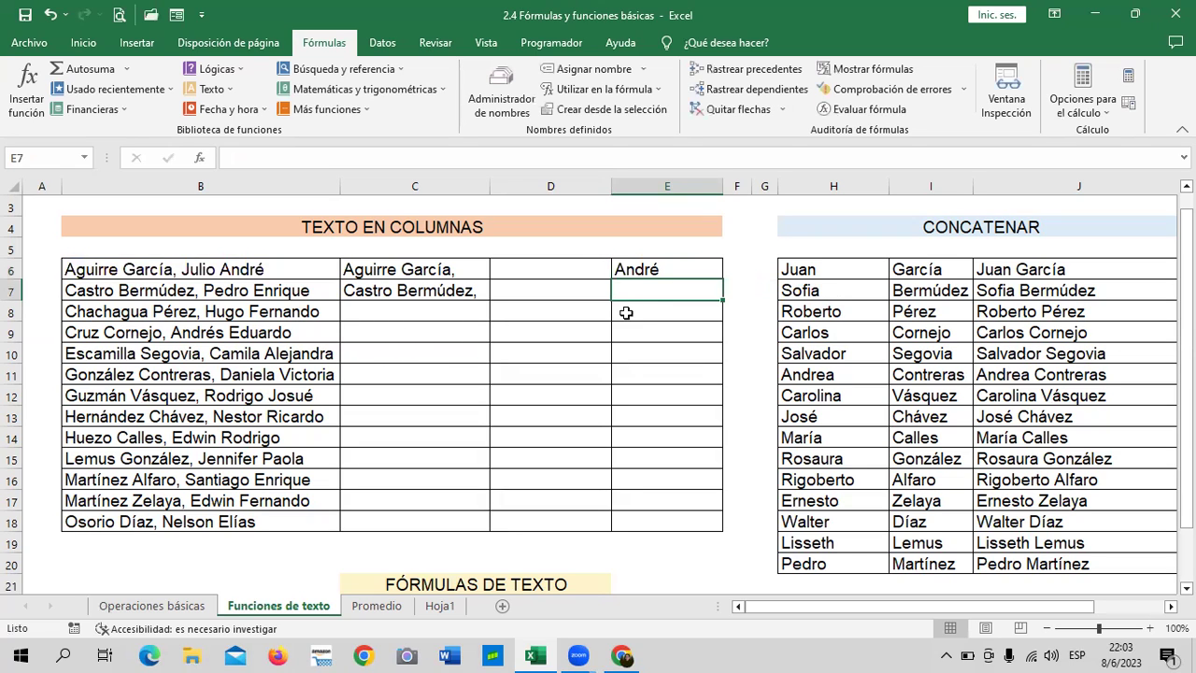
Enter =DERECHA(B7;8) in E7 so it returns 'Enrique'
type("=")
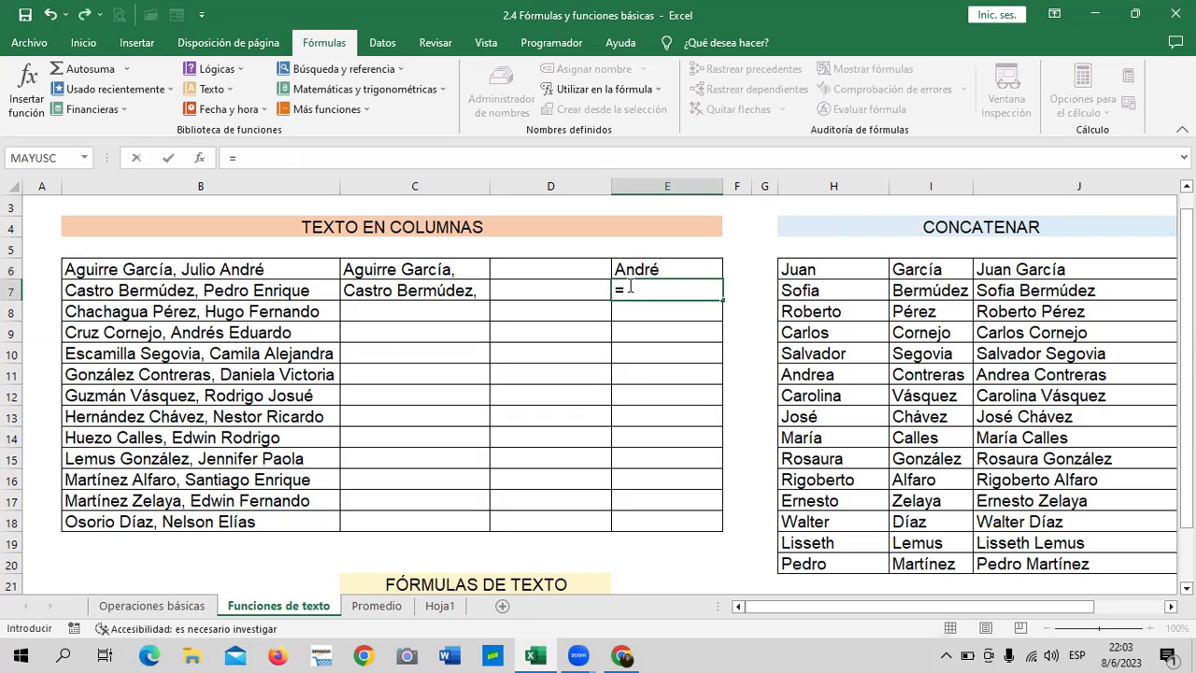
type("de")
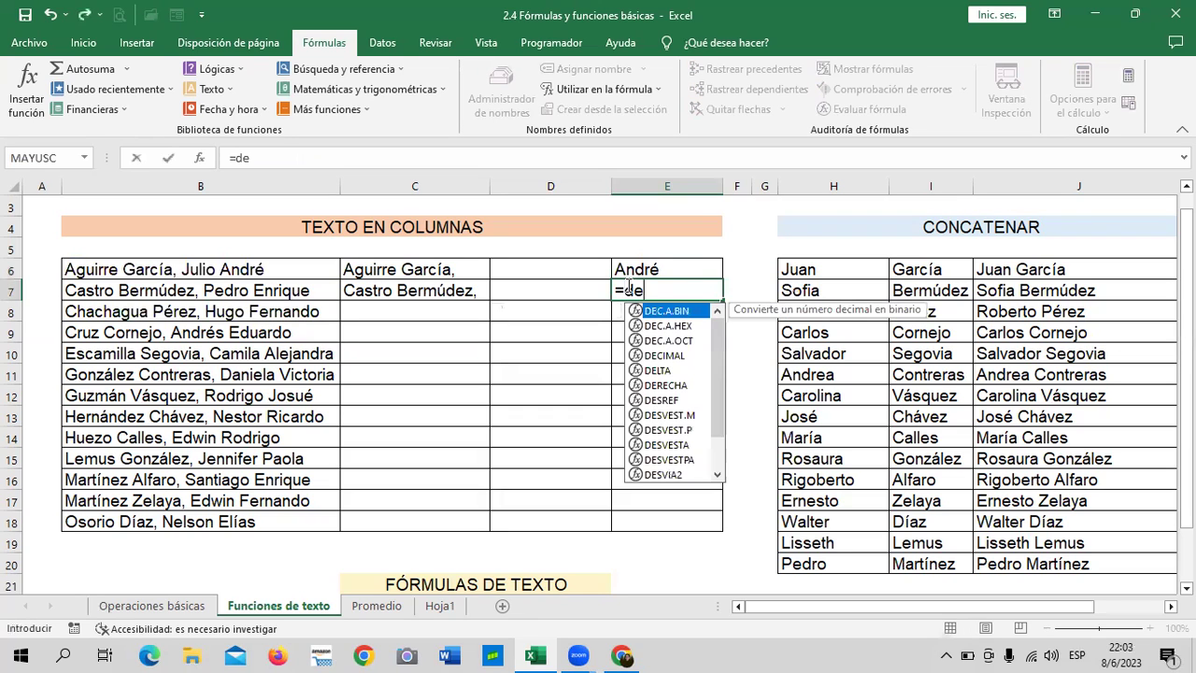
type("re")
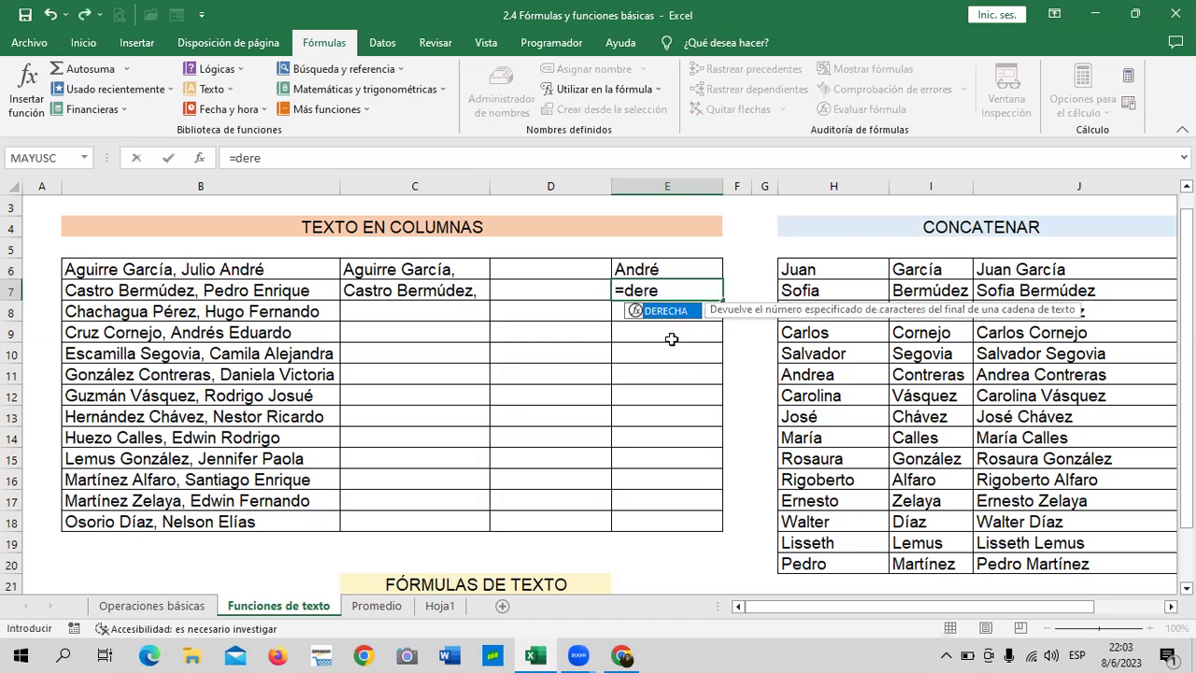
double_click(683, 315)
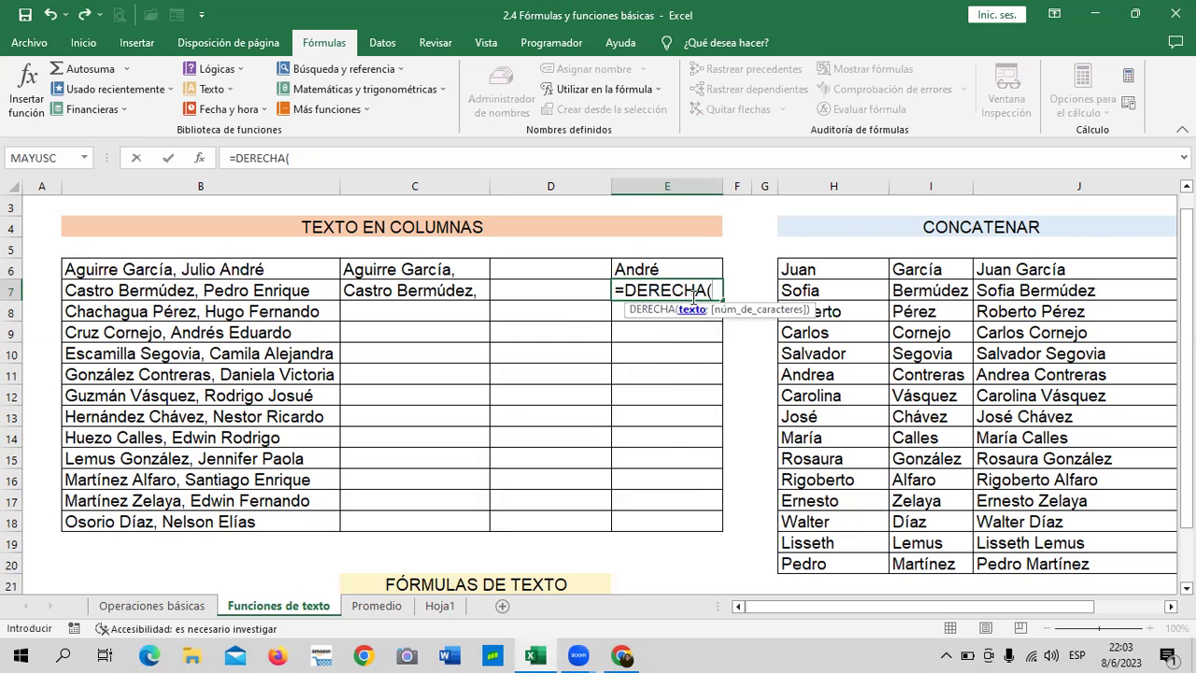
left_click(272, 292)
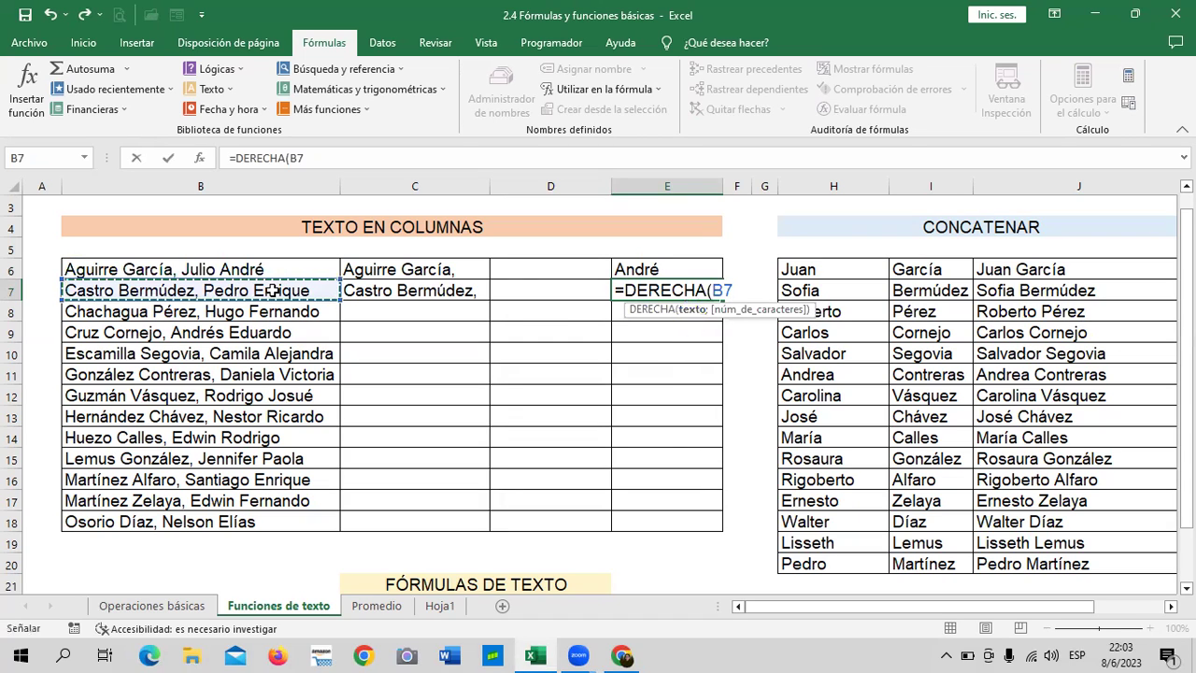
type(";")
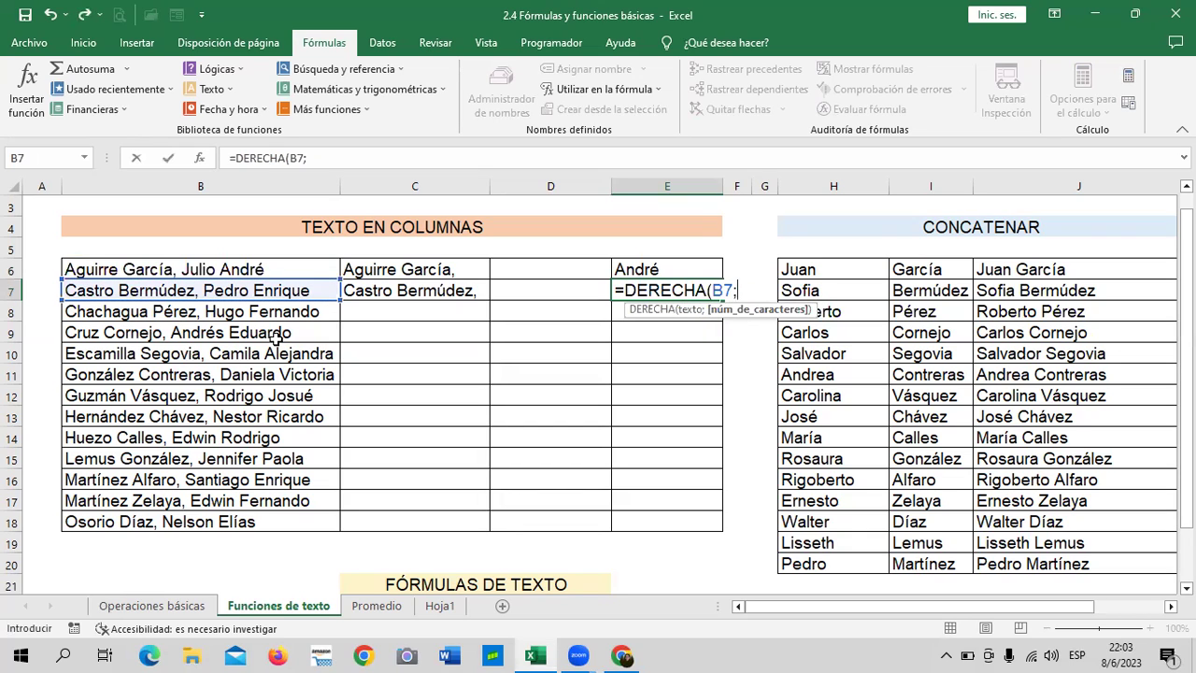
type("8")
type(")")
key("Return")
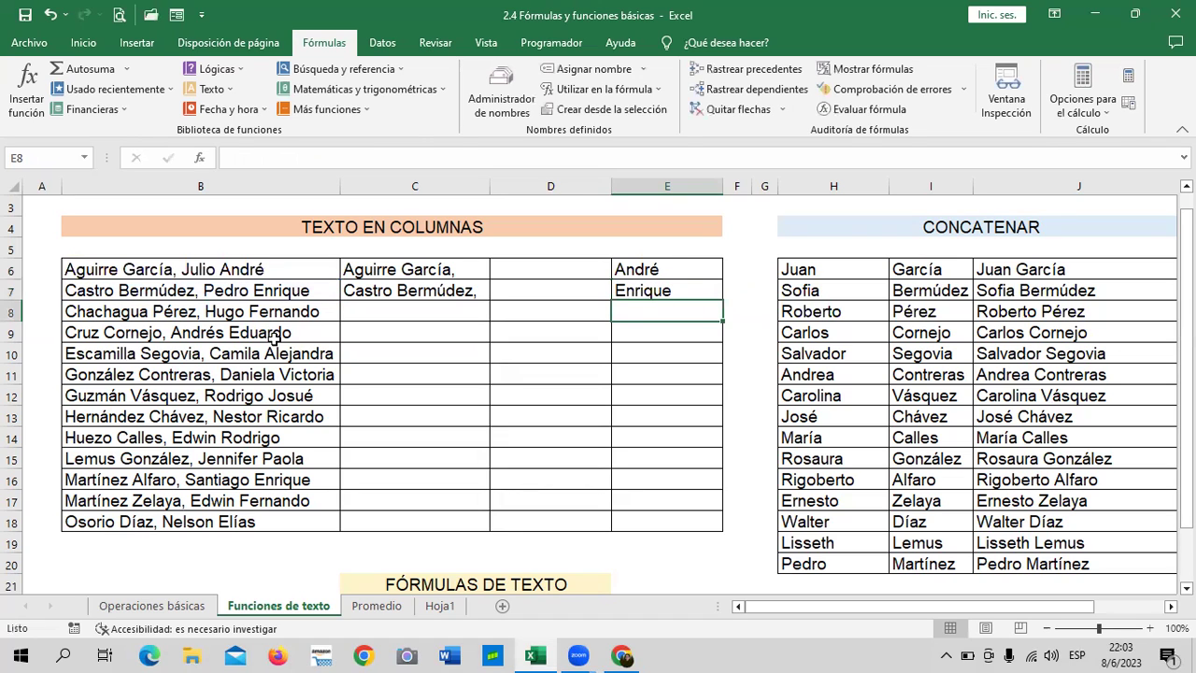
left_click(528, 268)
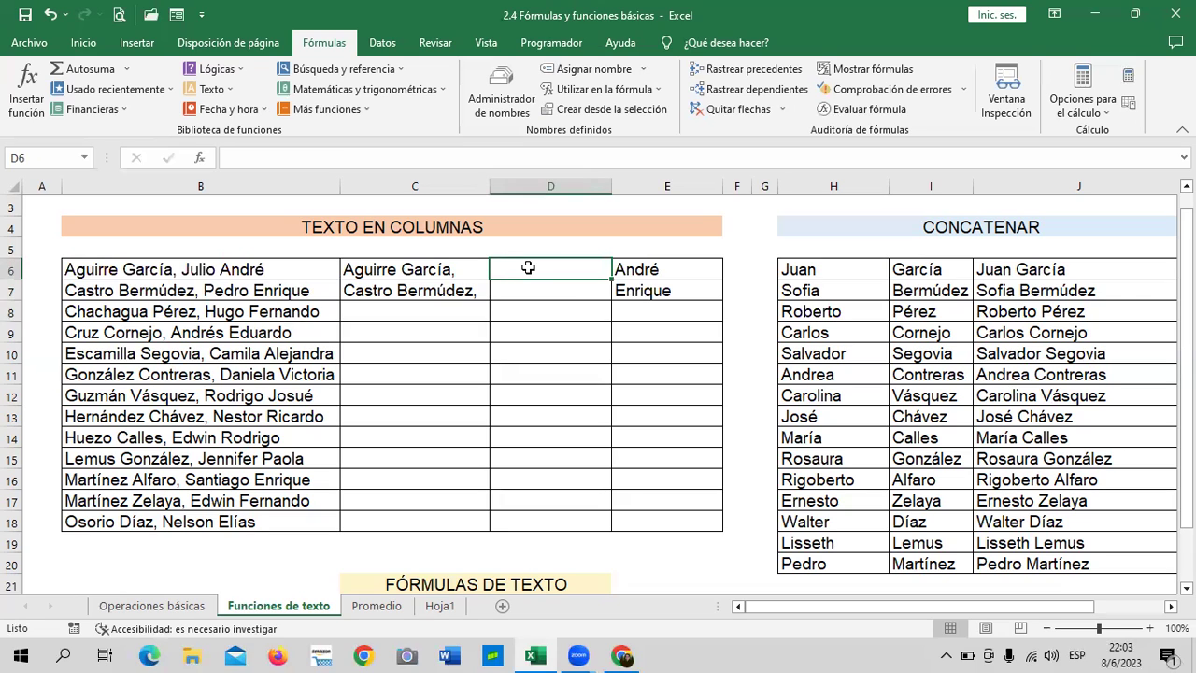
Enter an EXTRAE formula in D6 that takes the first name from B6
type("=")
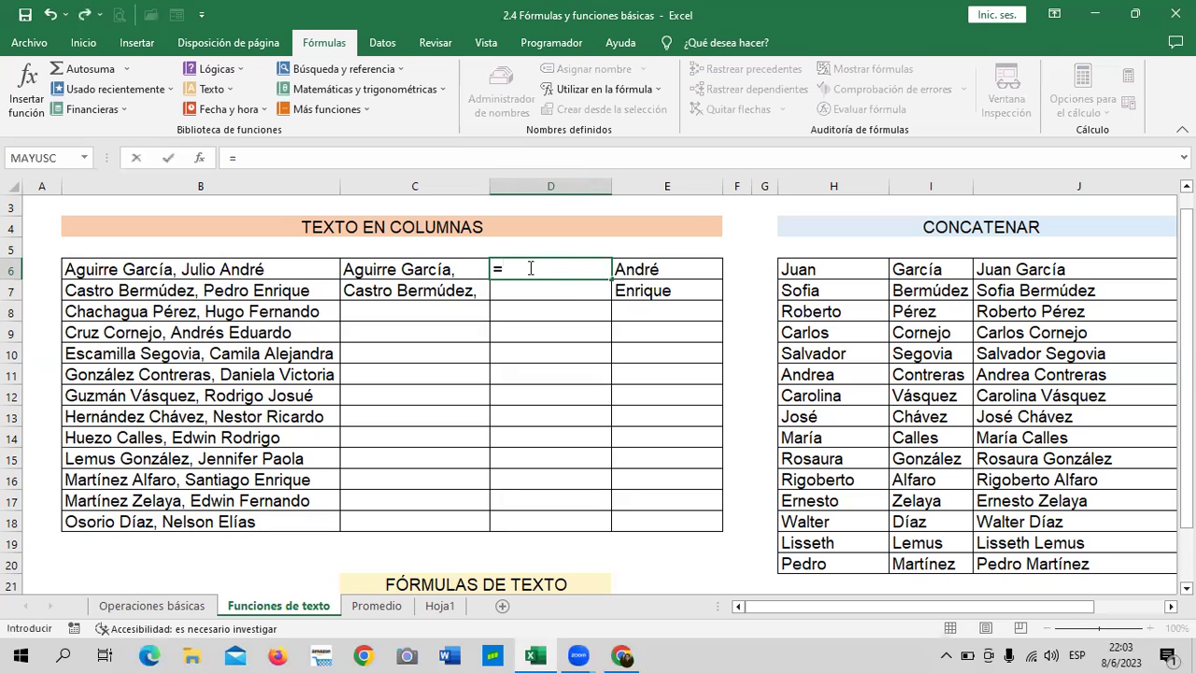
type("extra")
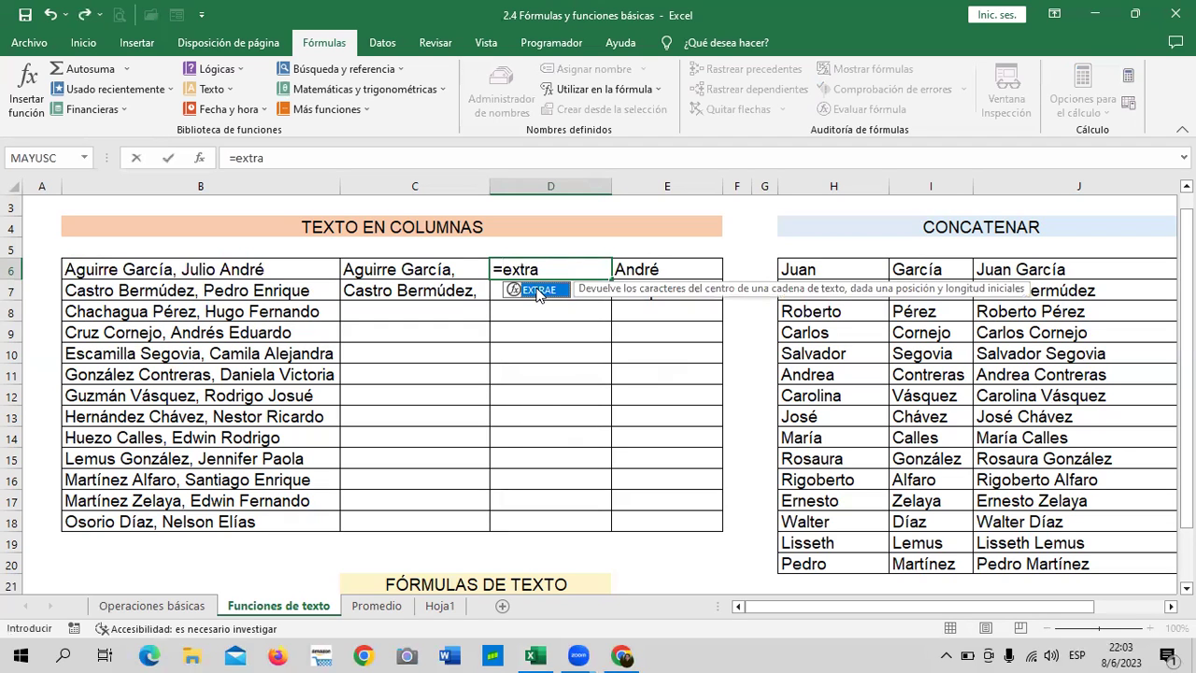
double_click(538, 291)
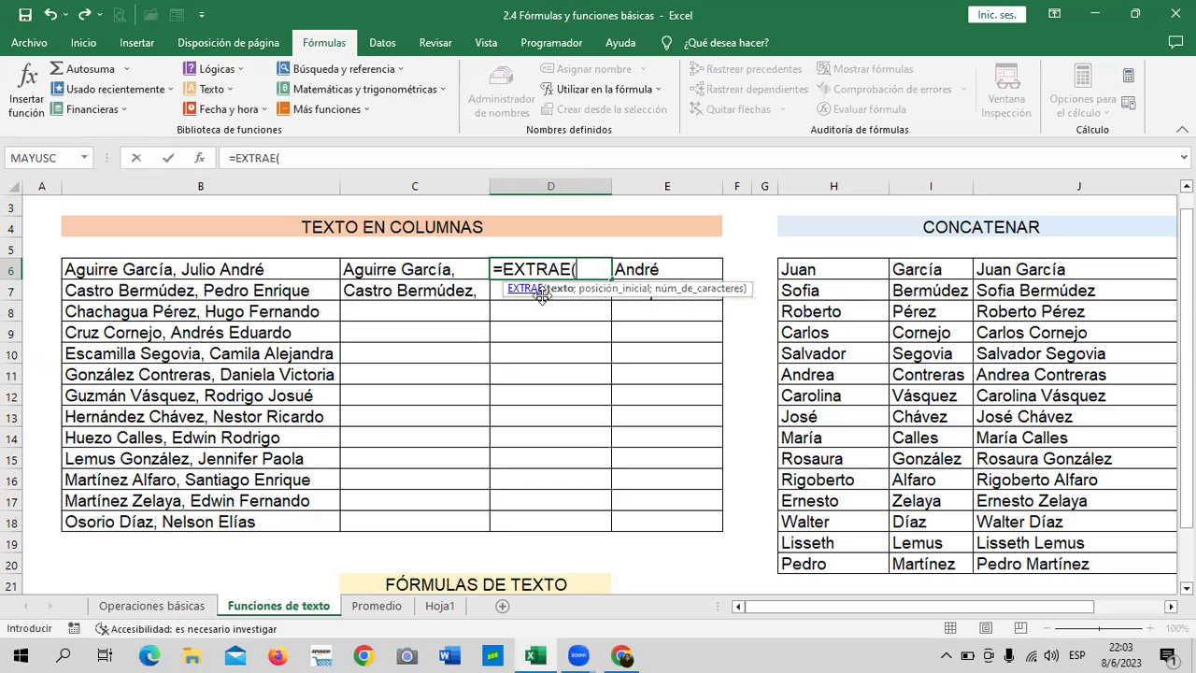
left_click(271, 269)
type(";")
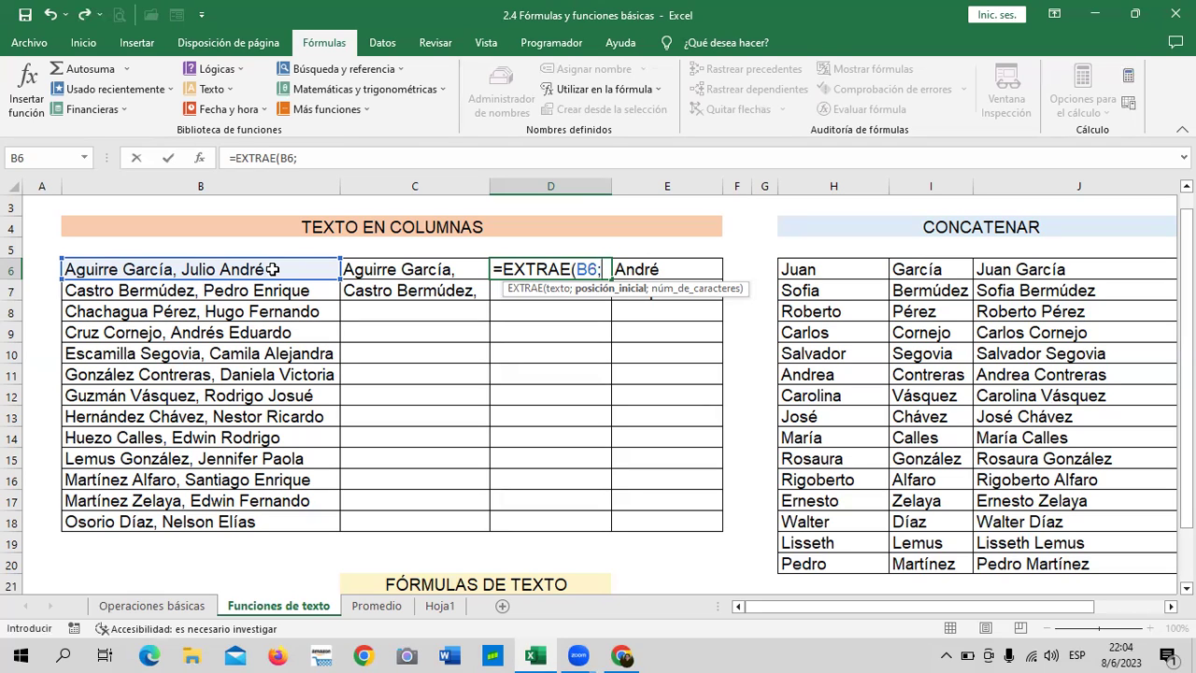
type("16")
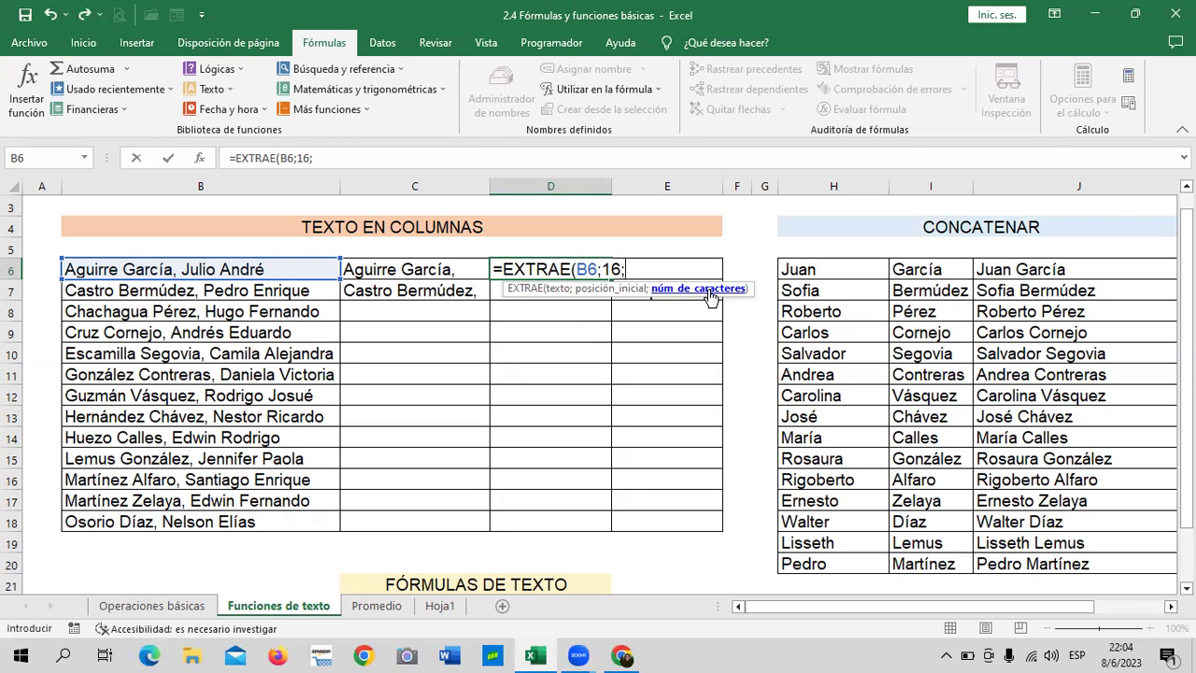
type("5)")
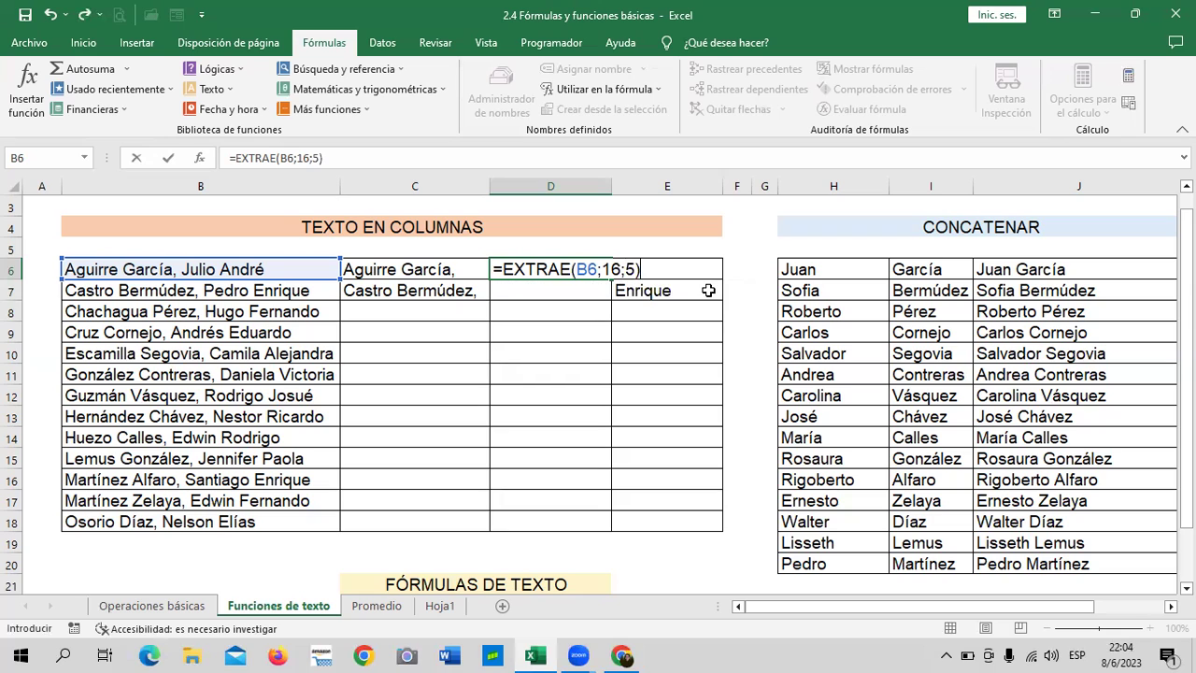
key("Return")
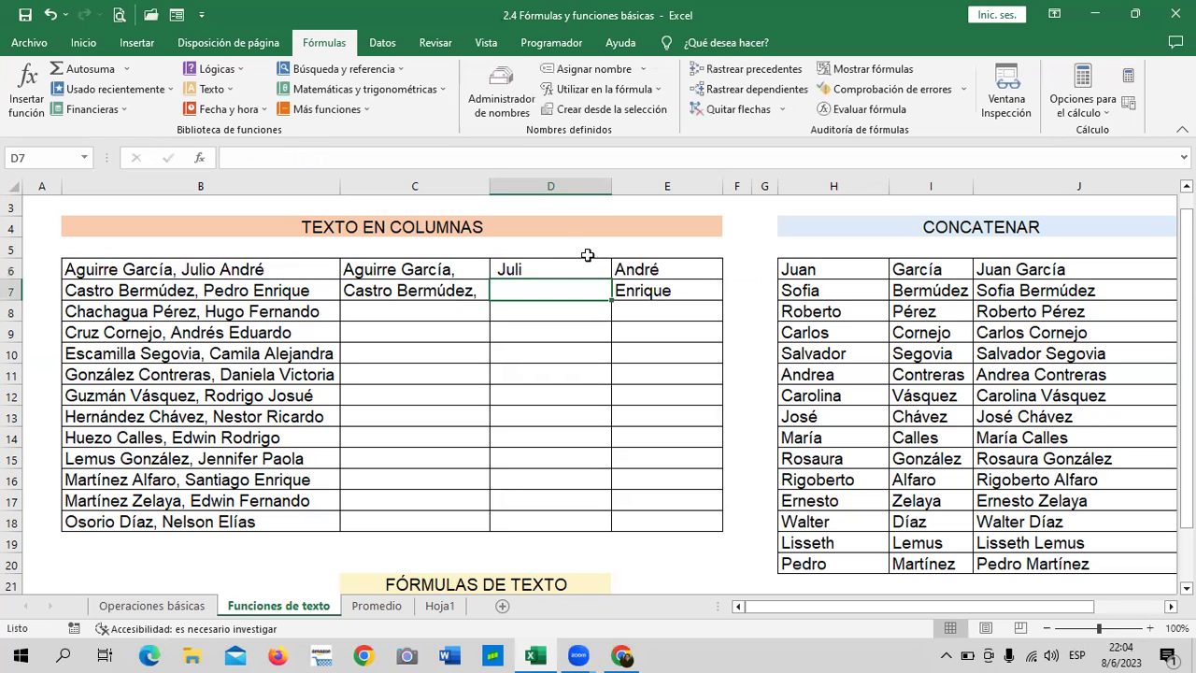
Change the start position in D6's EXTRAE formula to 15
left_click(557, 265)
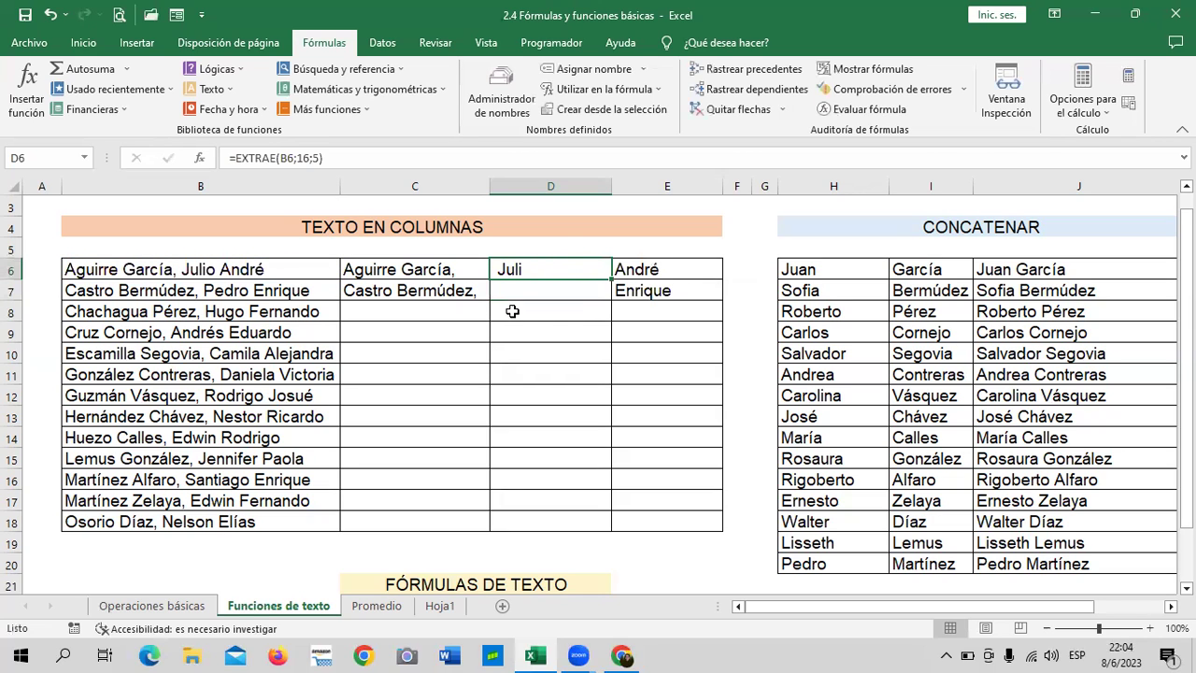
left_click(309, 158)
key("BackSpace")
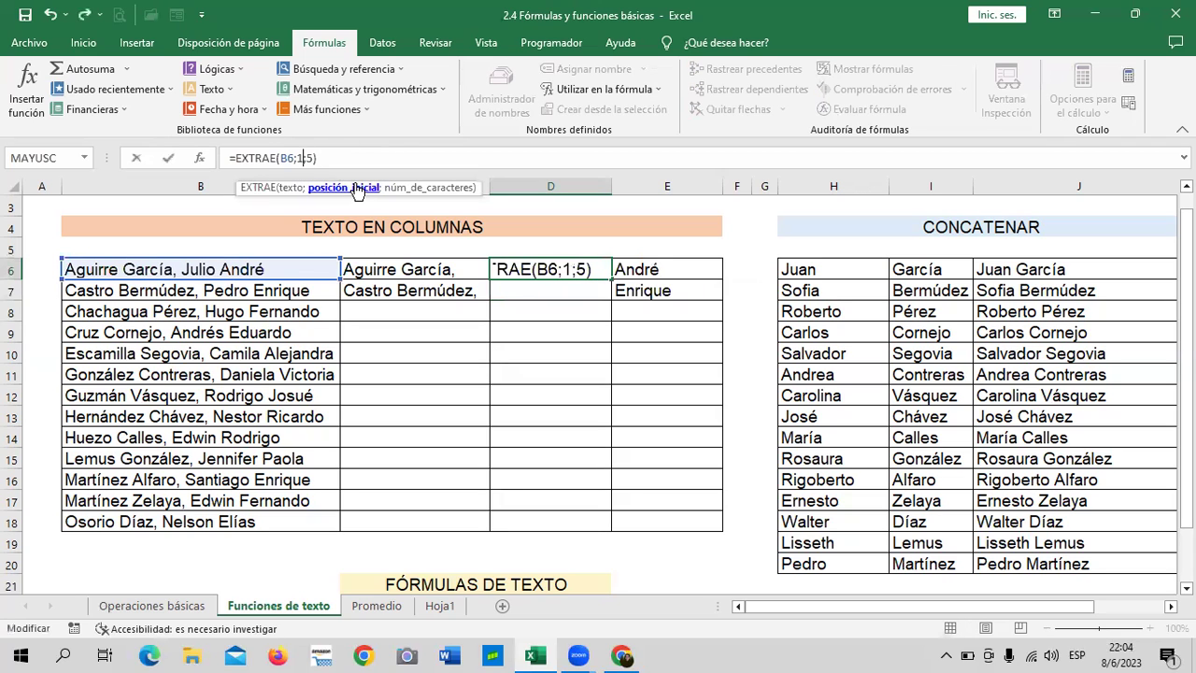
type("5")
key("Return")
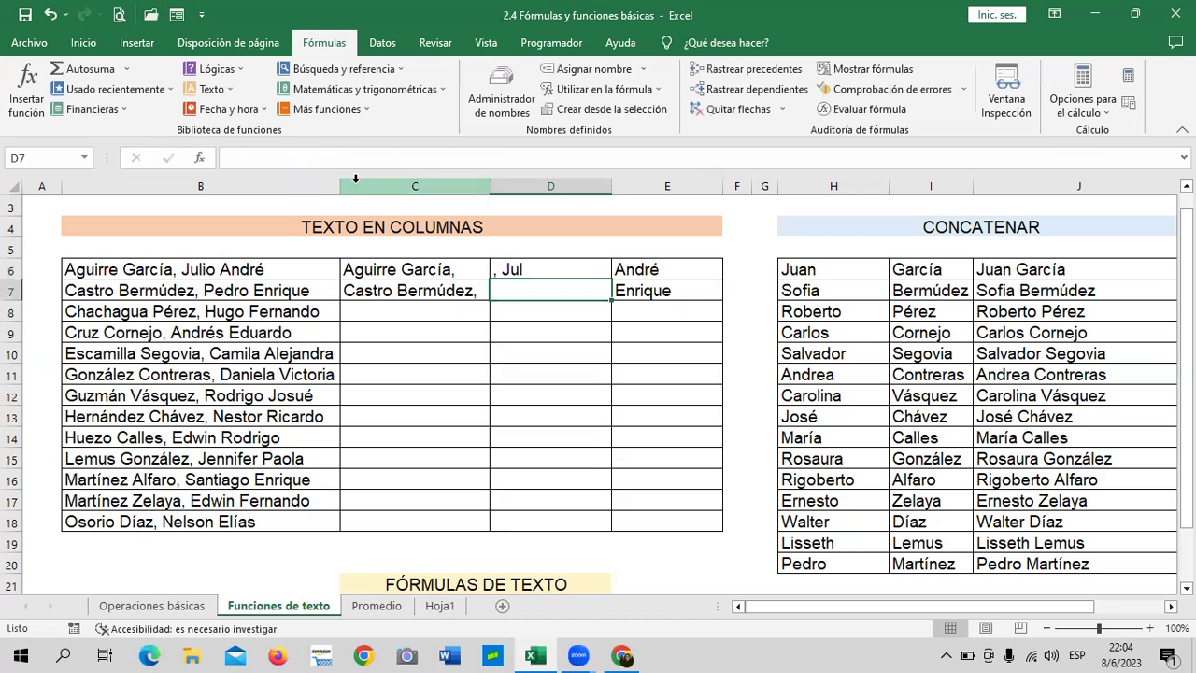
Set D6's start position to 16 and adjust the character count so it returns 'Julio'
left_click(545, 271)
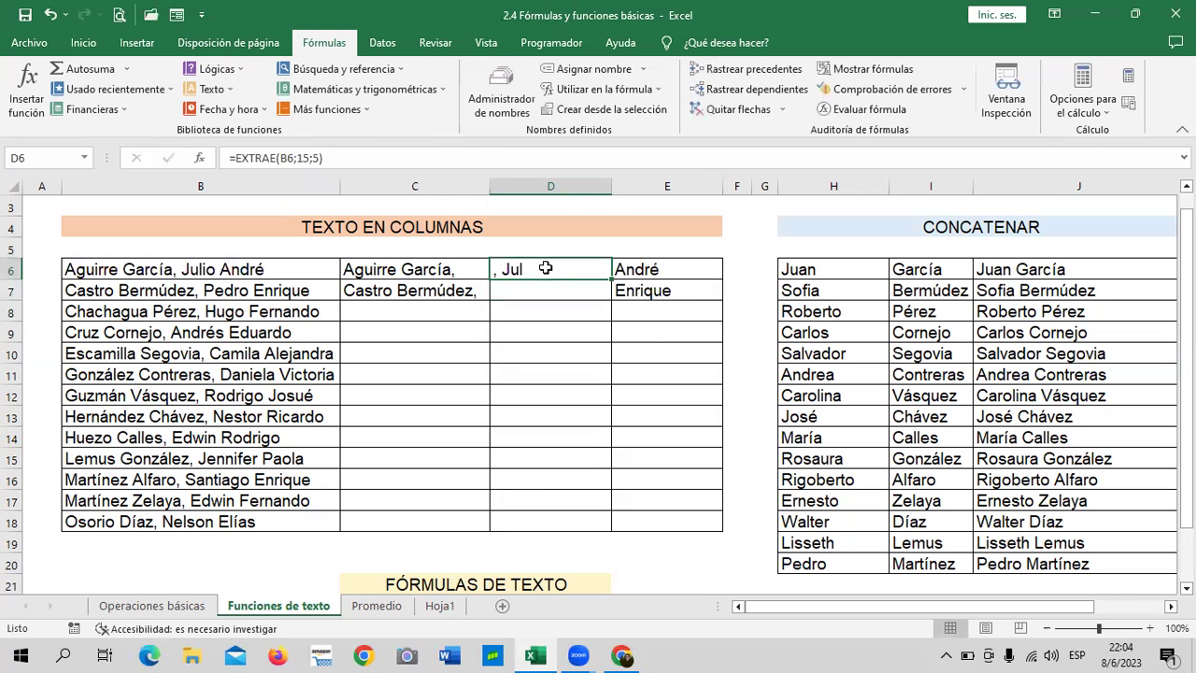
left_click(306, 158)
key("BackSpace")
type("6")
left_click(316, 158)
key("BackSpace")
type("6")
key("Return")
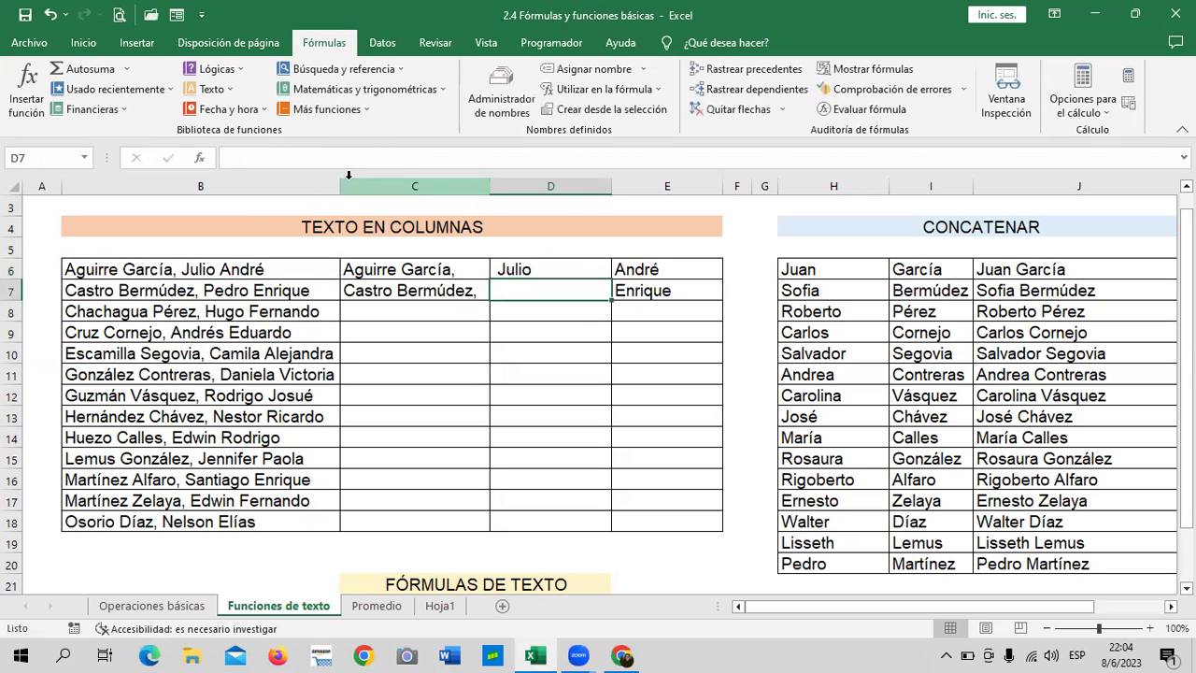
left_click(580, 413)
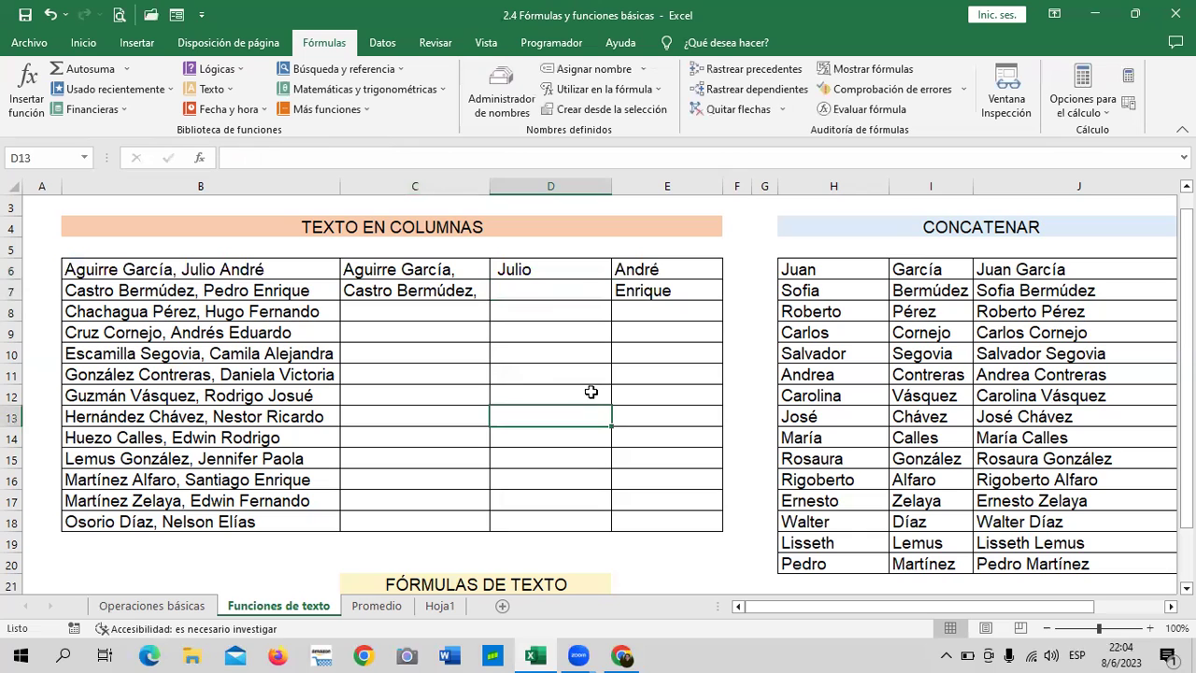
Enter =EXTRAE(B7;18;6) in D7 so it returns 'Pedro'
left_click(545, 288)
type("=")
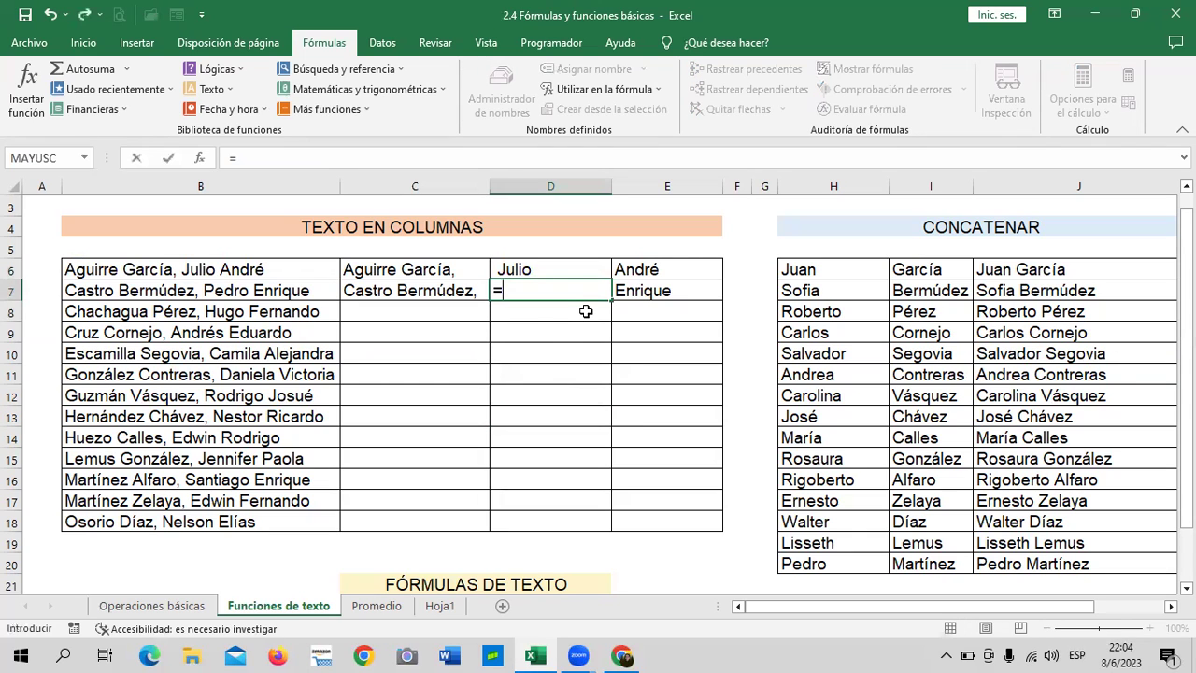
type("extrae")
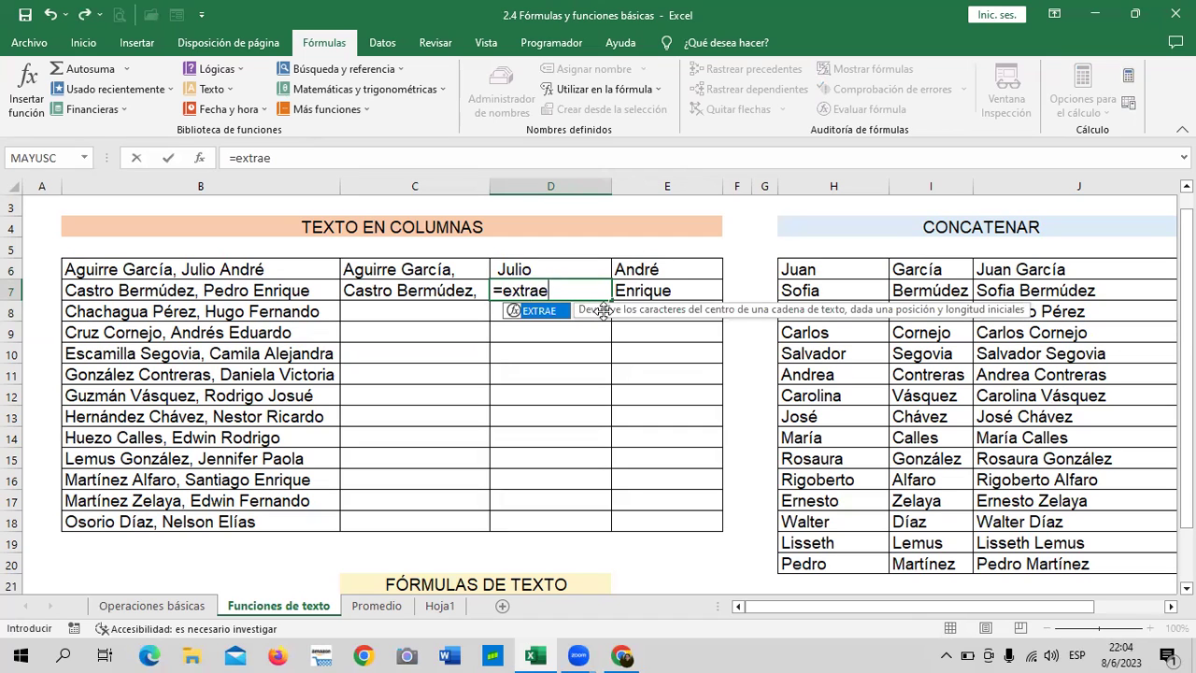
double_click(554, 314)
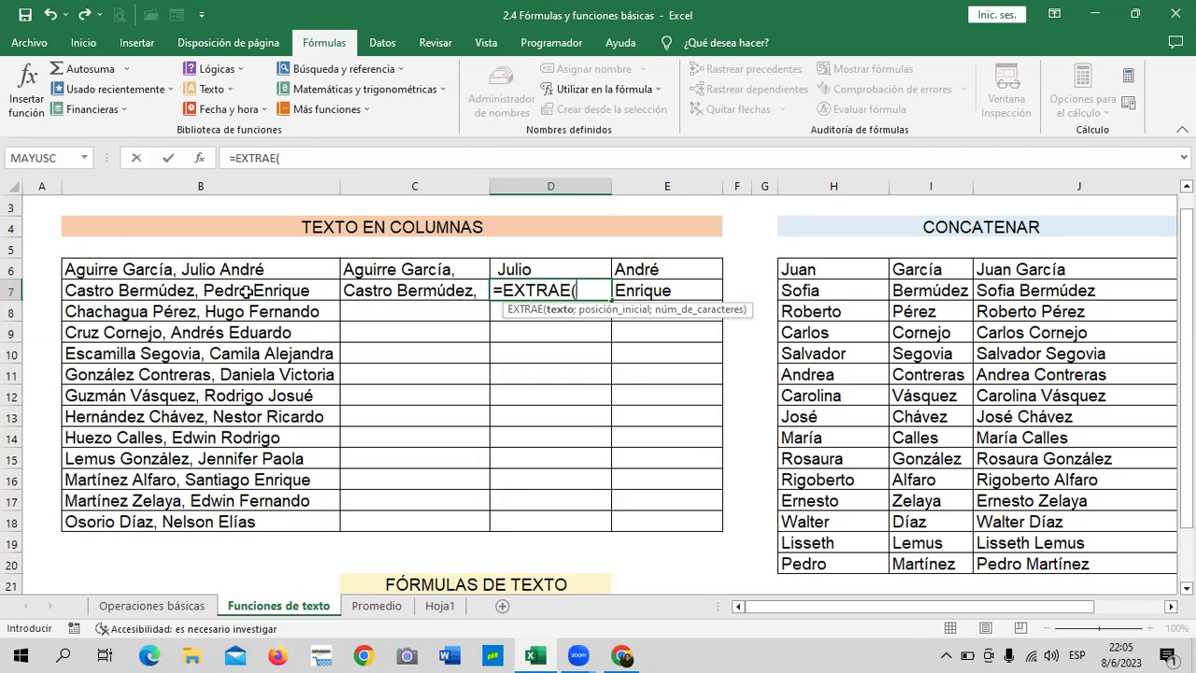
left_click(246, 291)
type(";")
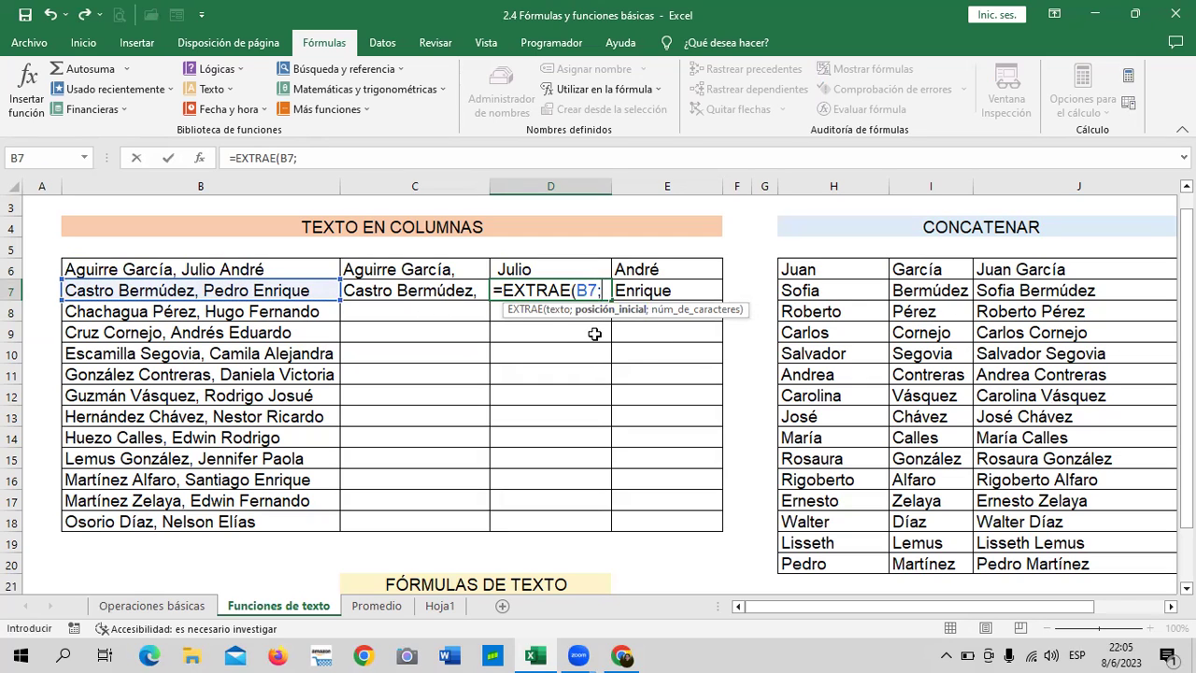
type("18")
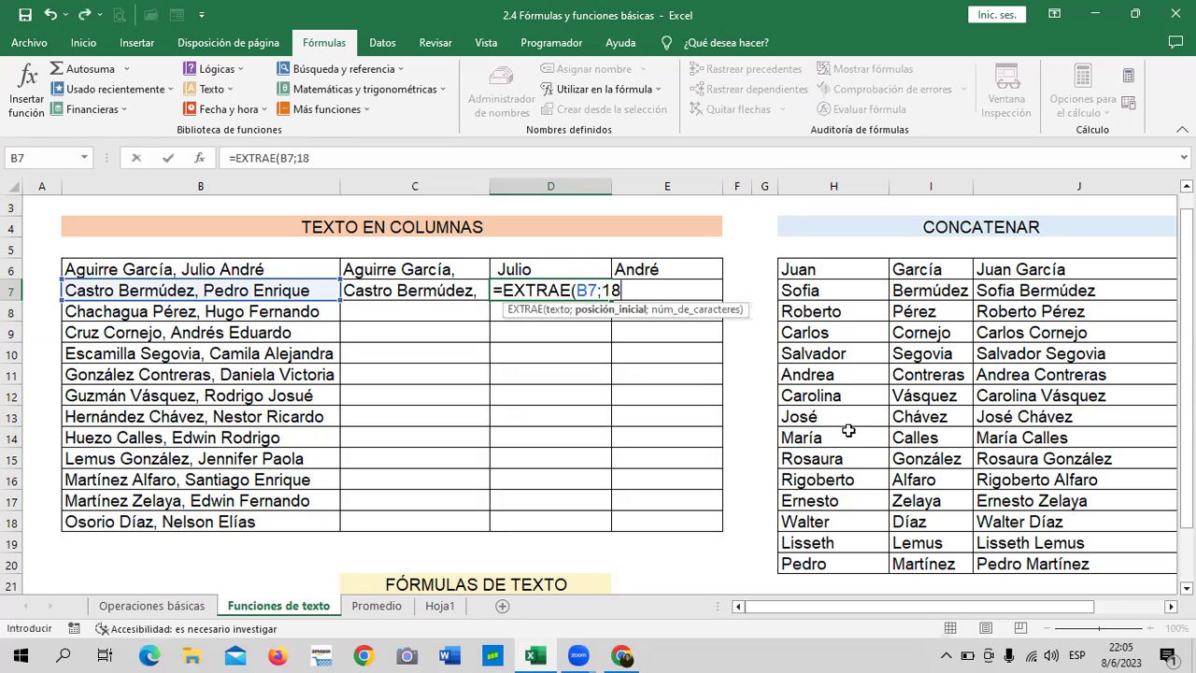
type(";")
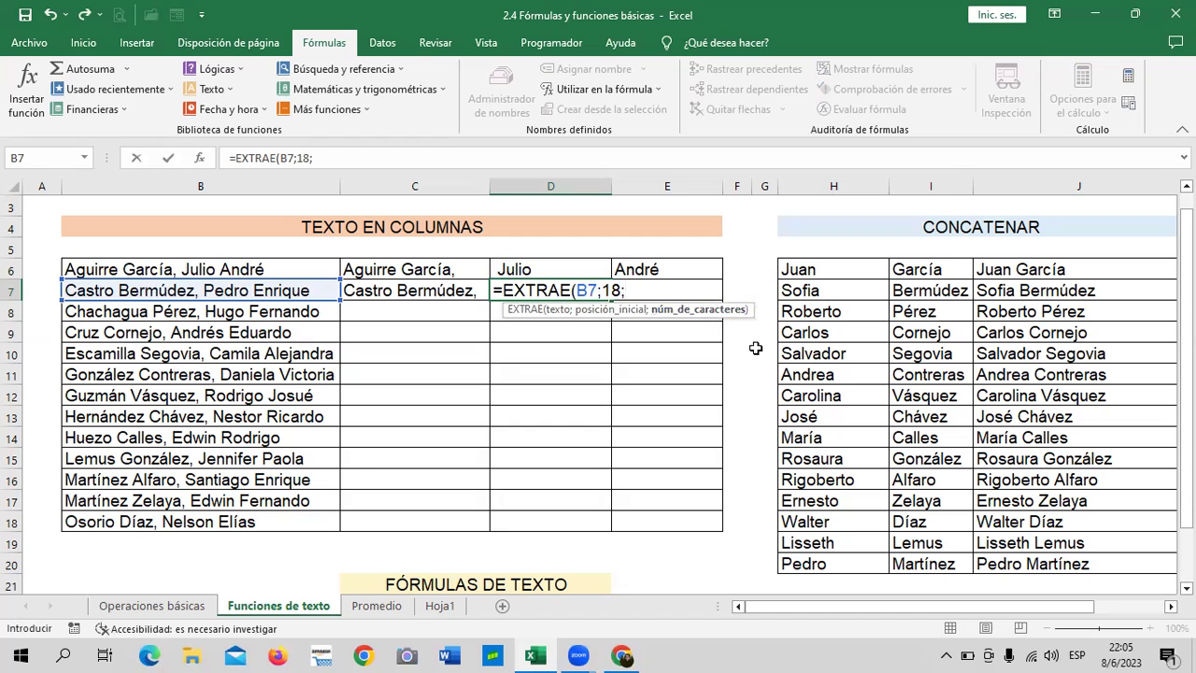
type("6")
type(")")
key("Return")
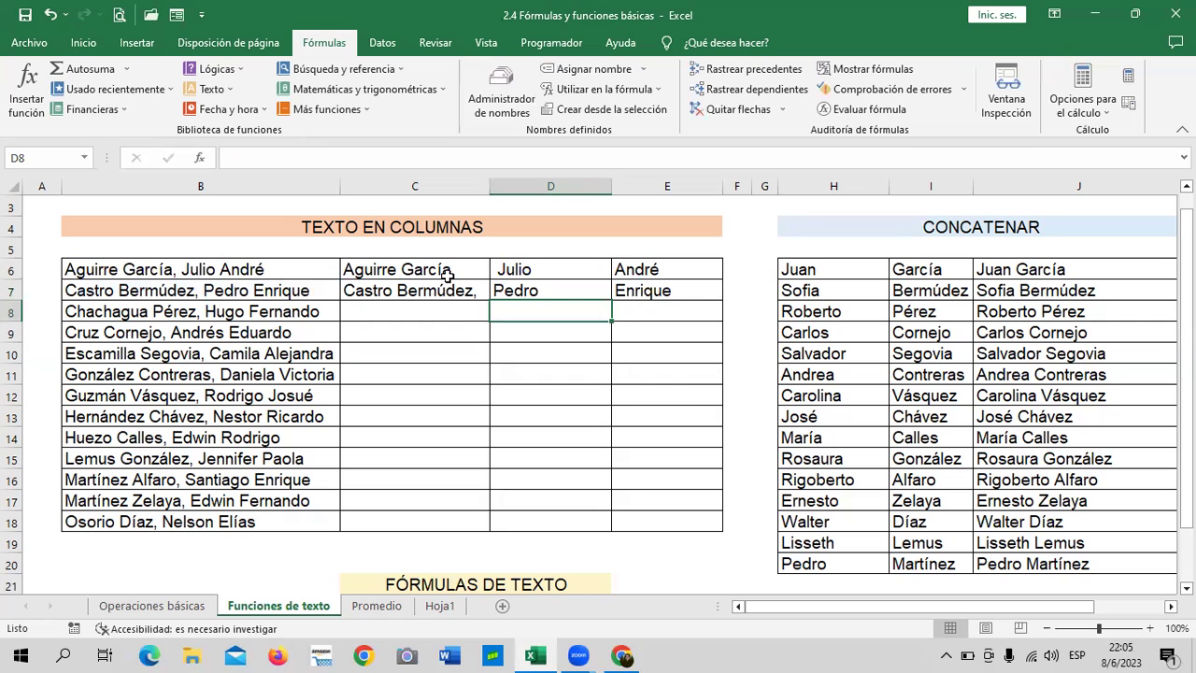
left_click(446, 276)
Review the surname and first-name formulas in C6:E7
left_click(416, 291)
left_click(531, 292)
left_click(567, 273)
left_click(616, 289)
left_click(631, 269)
left_click(647, 293)
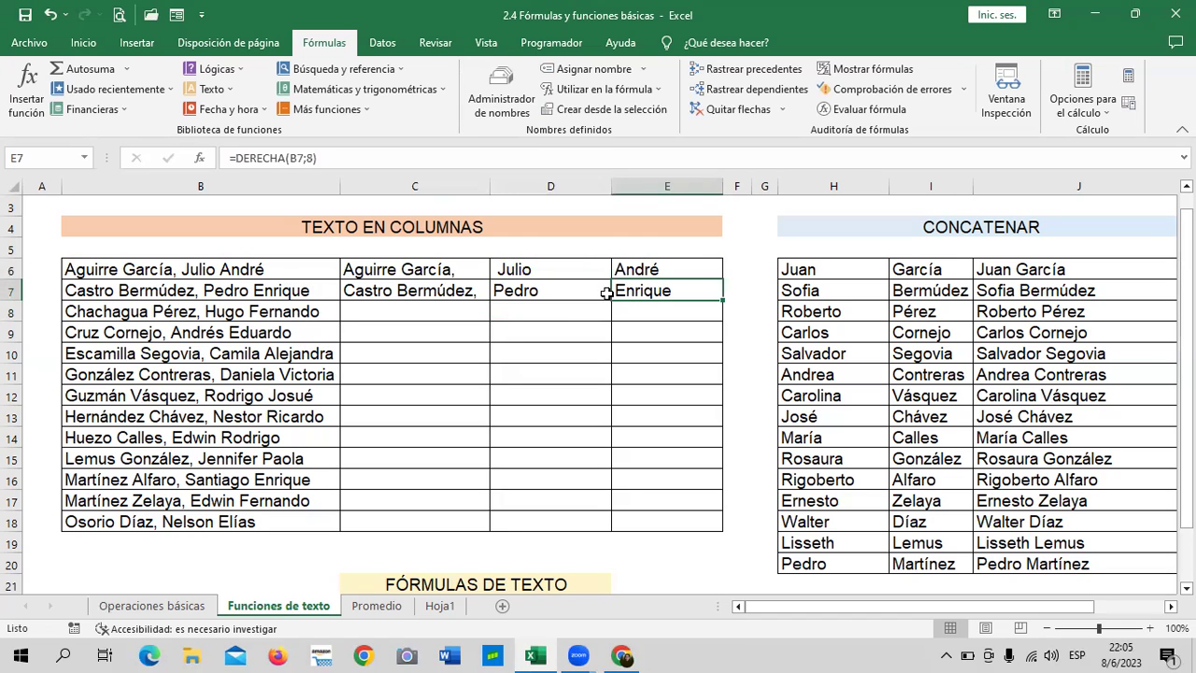
left_click(565, 290)
left_click(565, 271)
left_click(441, 276)
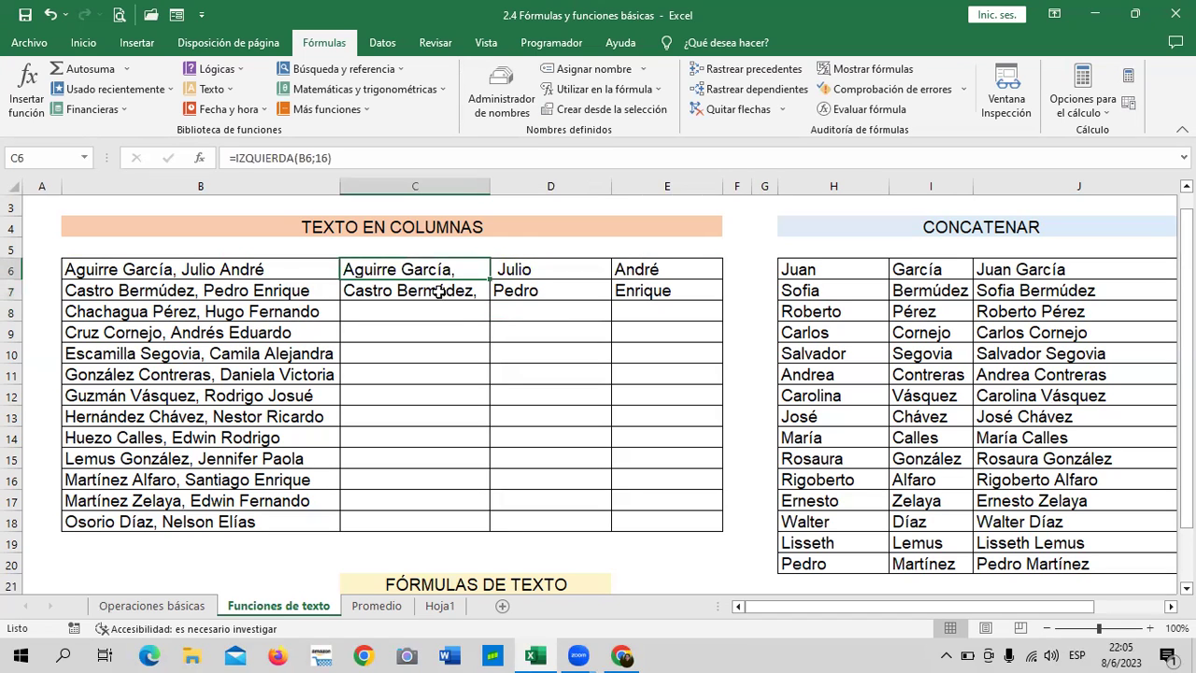
left_click(465, 295)
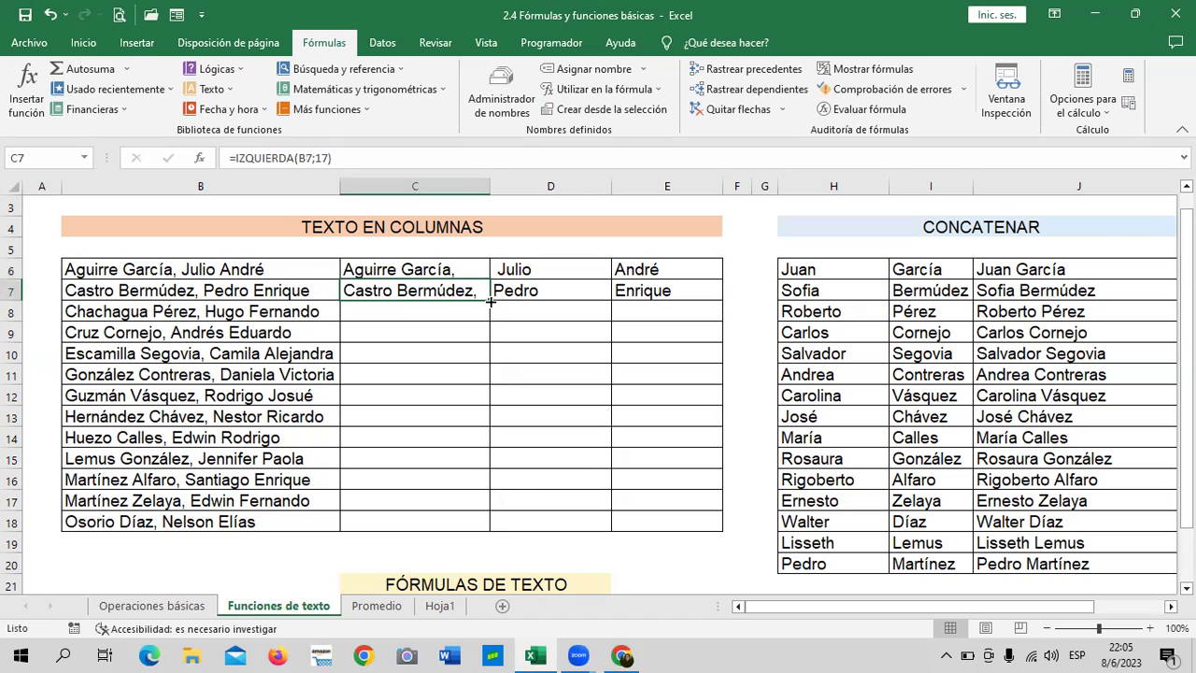
Copy the C7 surname formula down to row 18, then clear C8:C18 again
left_click_drag(491, 300, 490, 529)
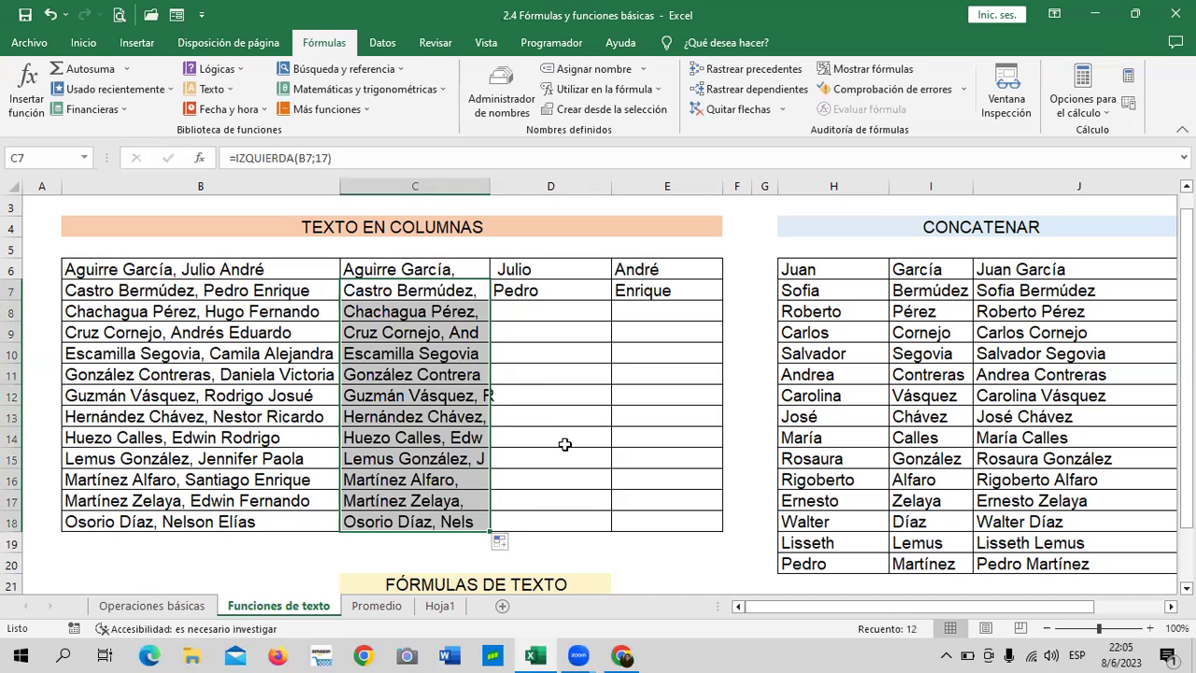
left_click(570, 433)
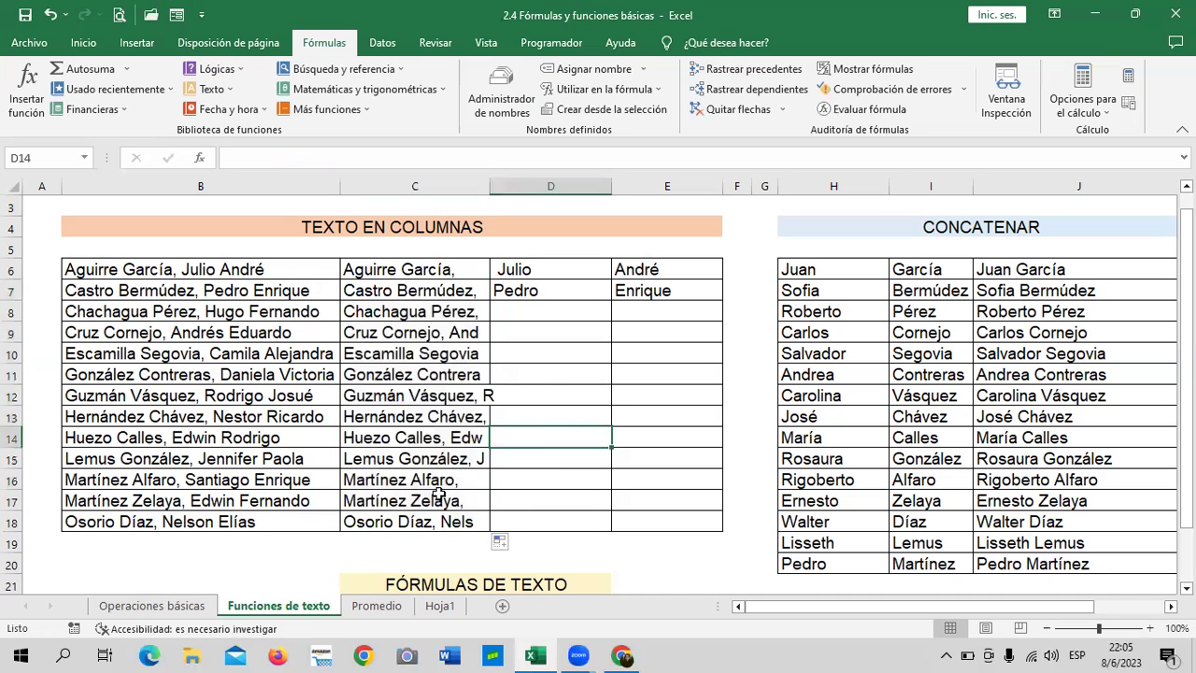
left_click_drag(439, 309, 441, 521)
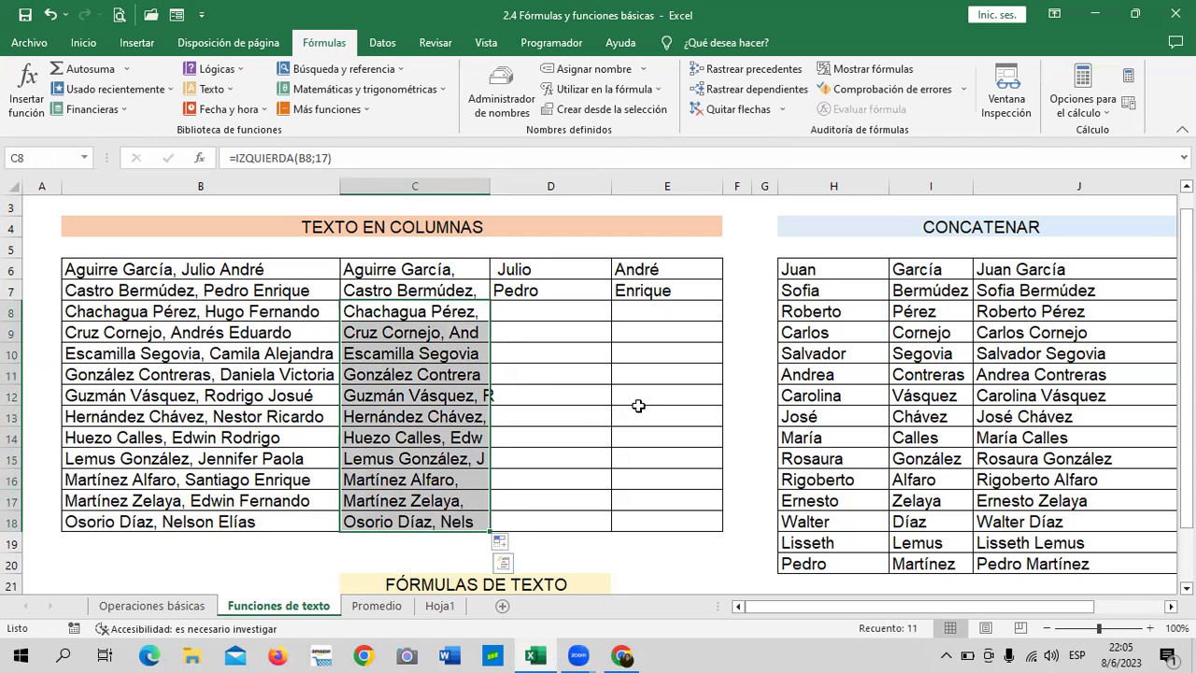
key("Delete")
left_click(621, 353)
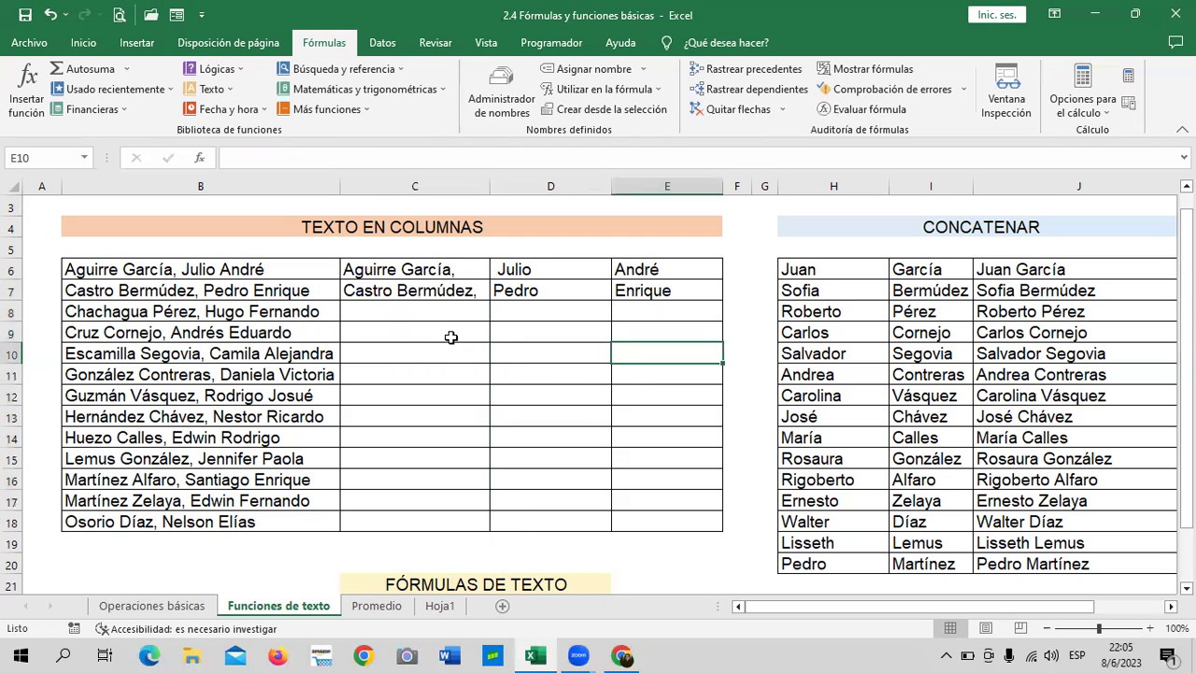
left_click(423, 309)
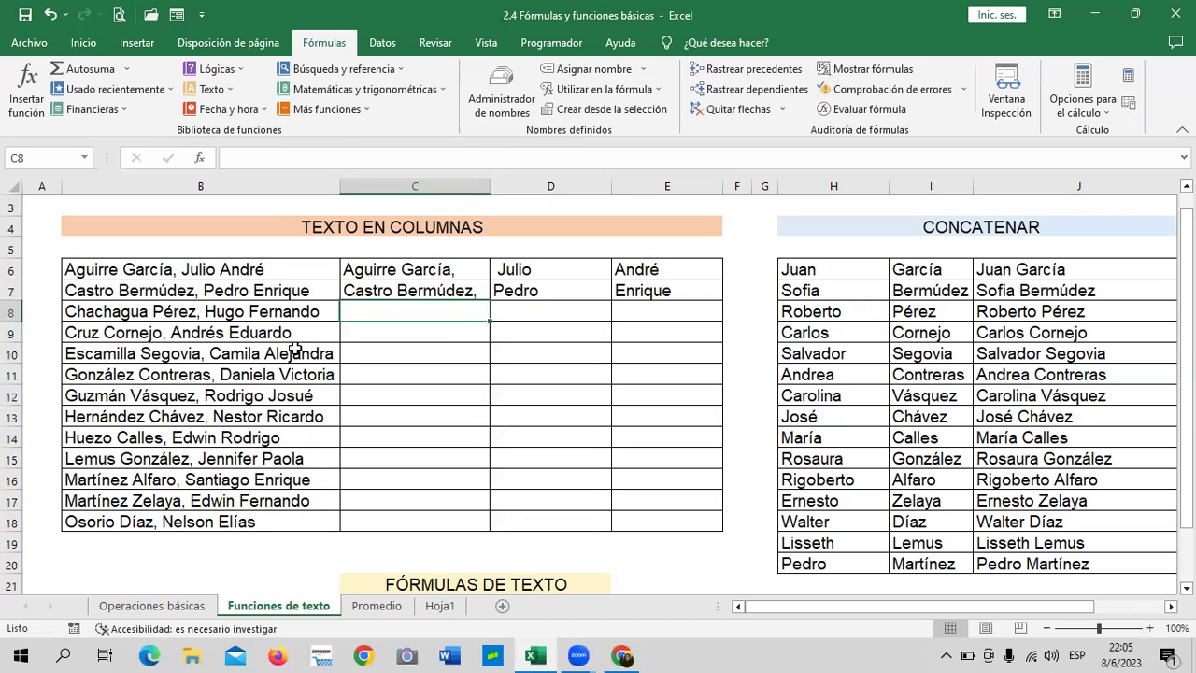
Fill D7's formula down to D18 and correct D8 to =EXTRAE(B8;18;5) for 'Hugo'
left_click(572, 293)
left_click_drag(613, 306, 624, 520)
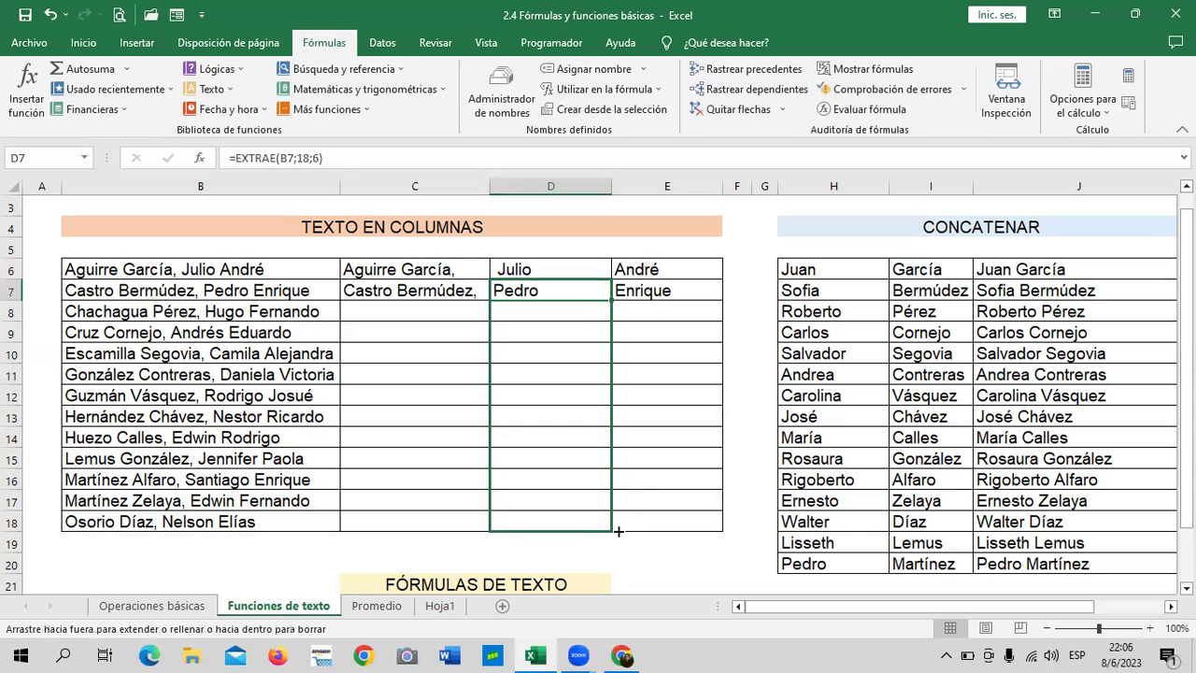
left_click(558, 310)
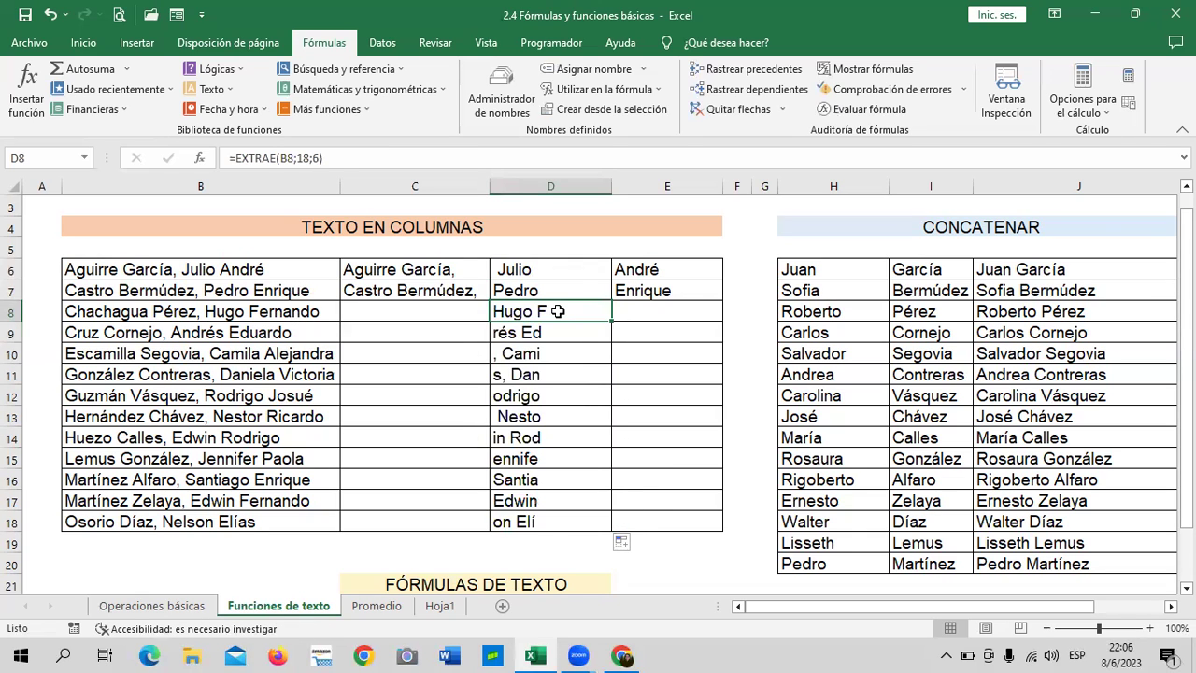
left_click(318, 156)
key("BackSpace")
type("5")
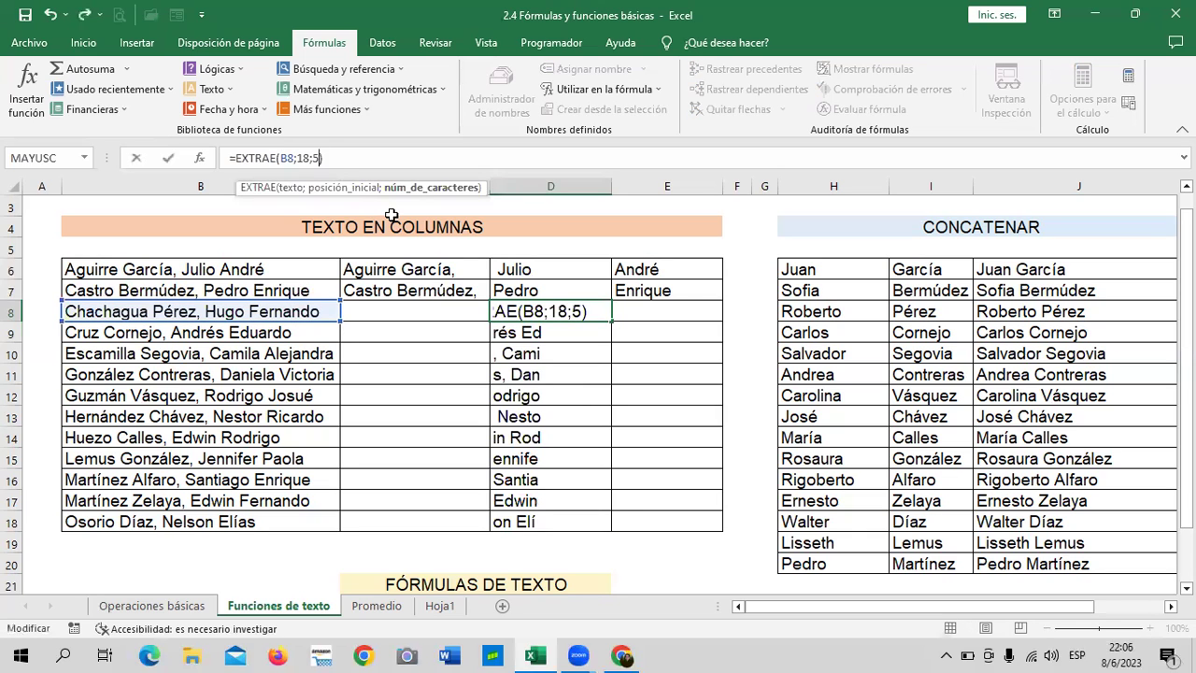
key("Return")
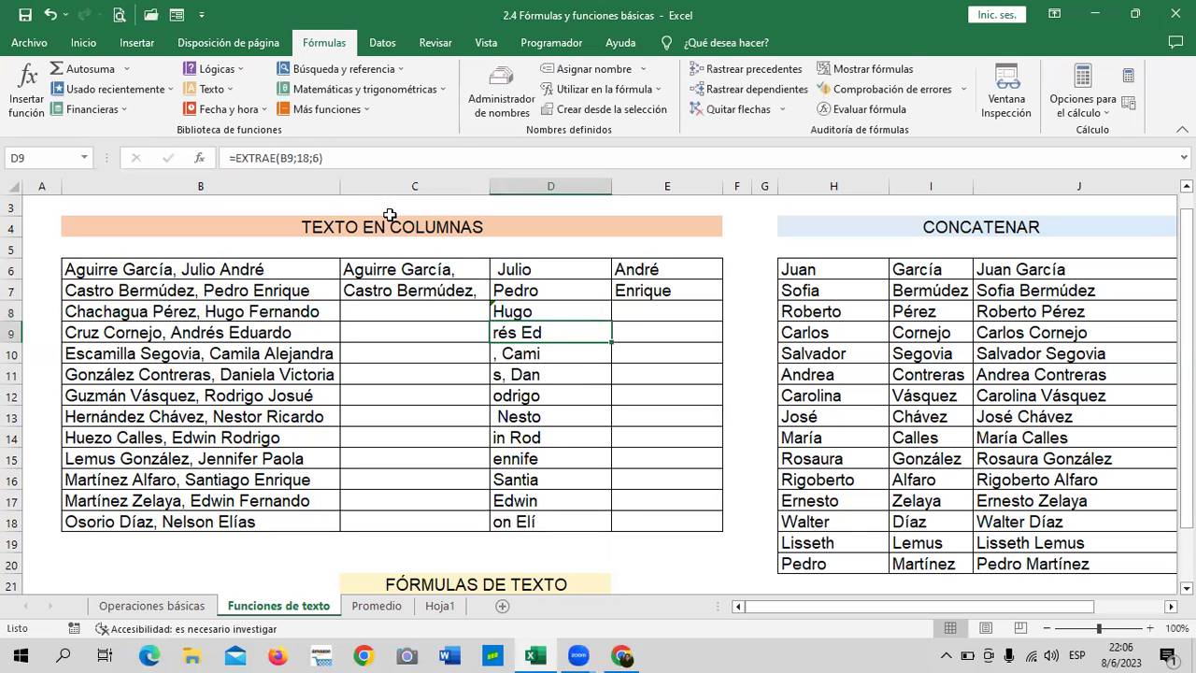
left_click(501, 308)
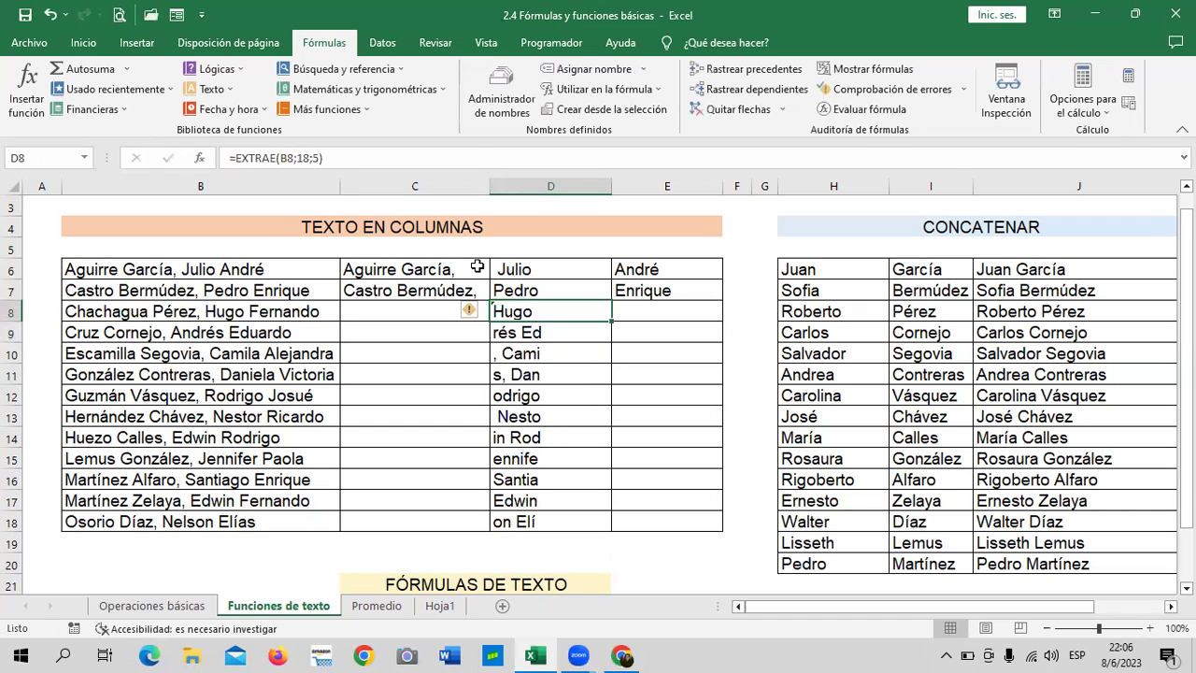